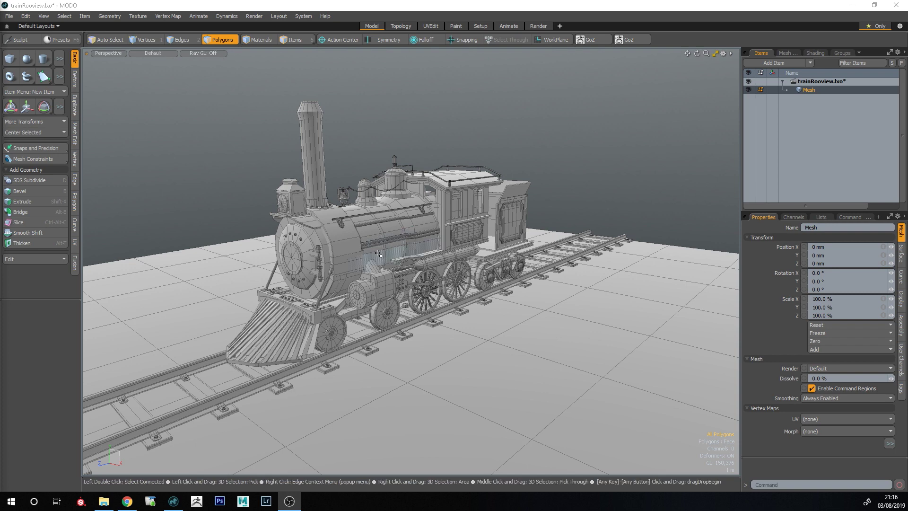
- Examine the locomotive, tender and track mesh from both sides and at several distances
{"action": "left_click_drag", "start_coordinate": [379, 254], "coordinate": [564, 254], "text": "alt"}
{"action": "scroll", "coordinate": [429, 261], "scroll_direction": "up", "scroll_amount": 3}
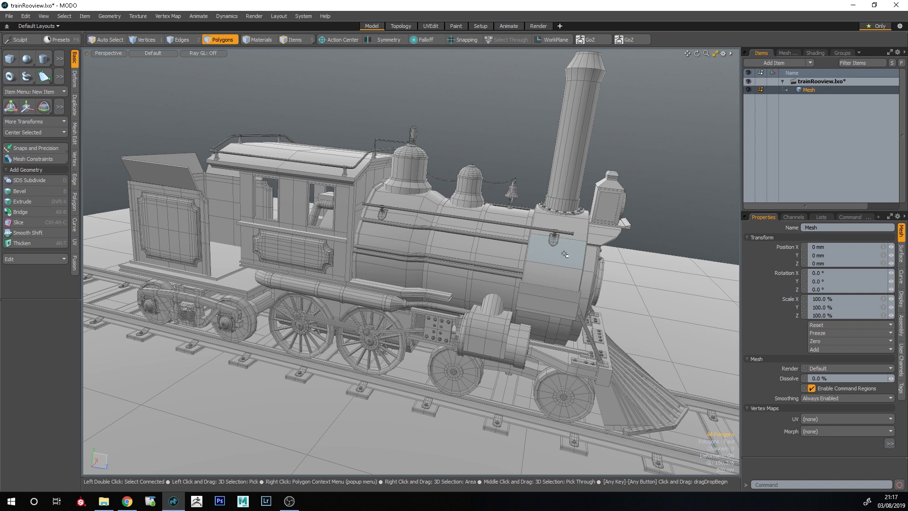
{"action": "left_click_drag", "start_coordinate": [565, 254], "coordinate": [132, 299], "text": "alt"}
{"action": "key", "text": "a"}
{"action": "left_click_drag", "start_coordinate": [544, 331], "coordinate": [447, 349], "text": "alt"}
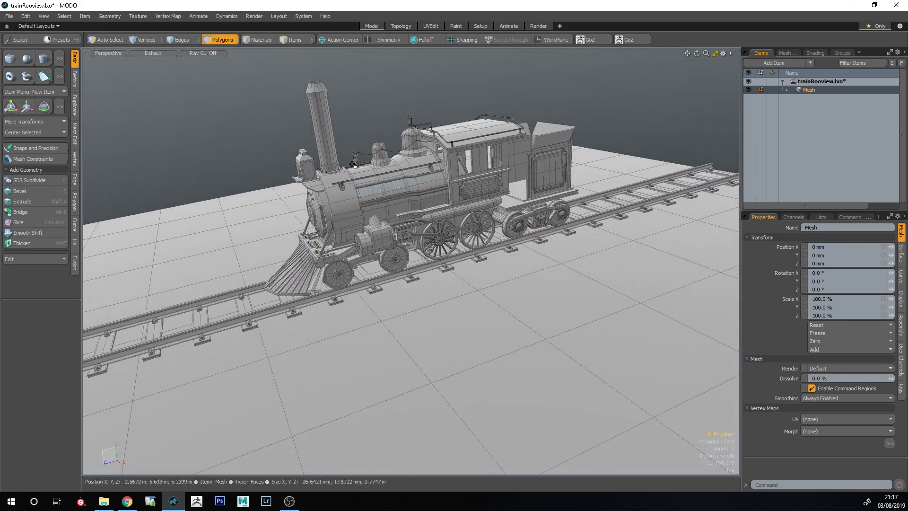
{"action": "left_click", "coordinate": [298, 43]}
{"action": "left_click", "coordinate": [546, 111]}
{"action": "left_click_drag", "start_coordinate": [592, 67], "coordinate": [555, 177], "text": "alt+shift"}
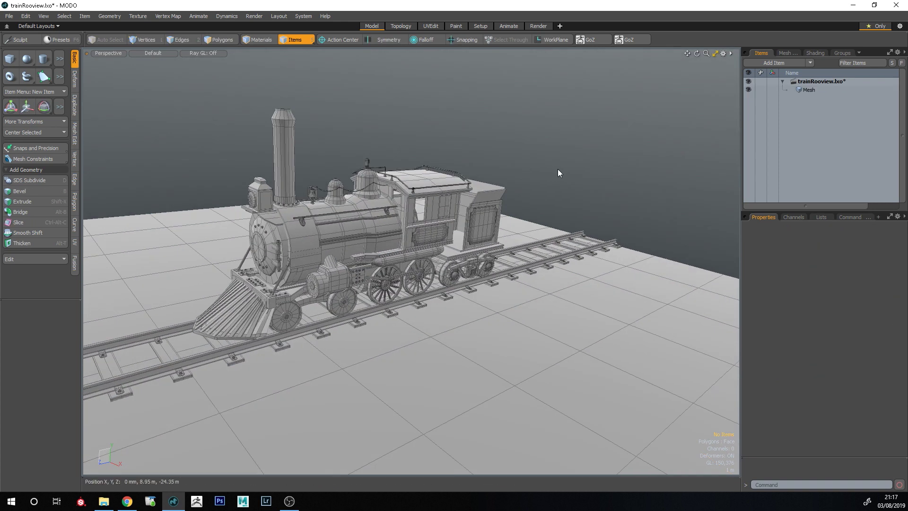
{"action": "left_click_drag", "start_coordinate": [553, 166], "coordinate": [659, 143], "text": "alt"}
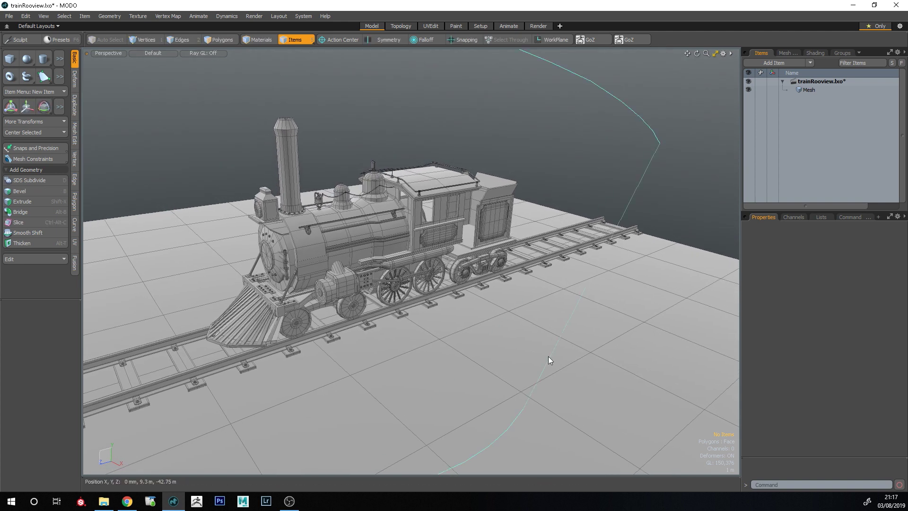
{"action": "right_click_drag", "start_coordinate": [548, 356], "coordinate": [585, 288]}
- Select every polygon with more than four vertices and every triangle in the train mesh using the polygon statistics
{"action": "left_click", "coordinate": [226, 39]}
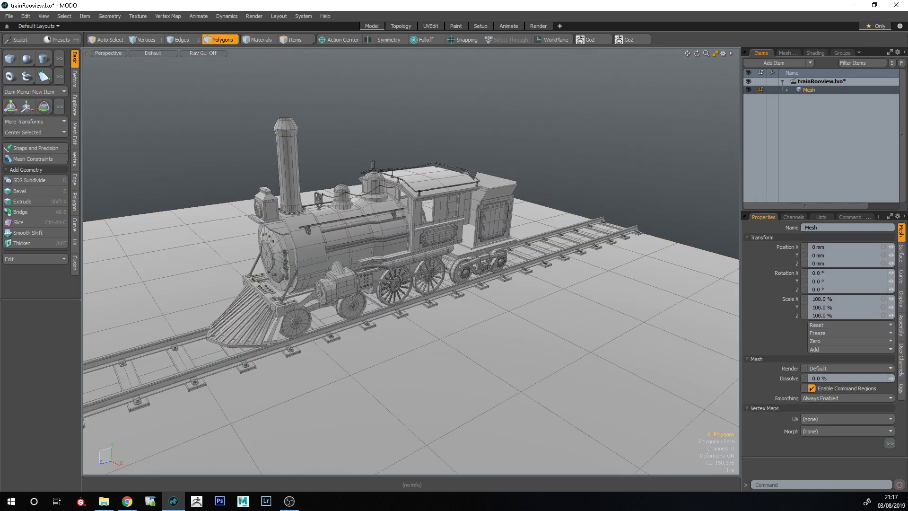
{"action": "left_click", "coordinate": [831, 218]}
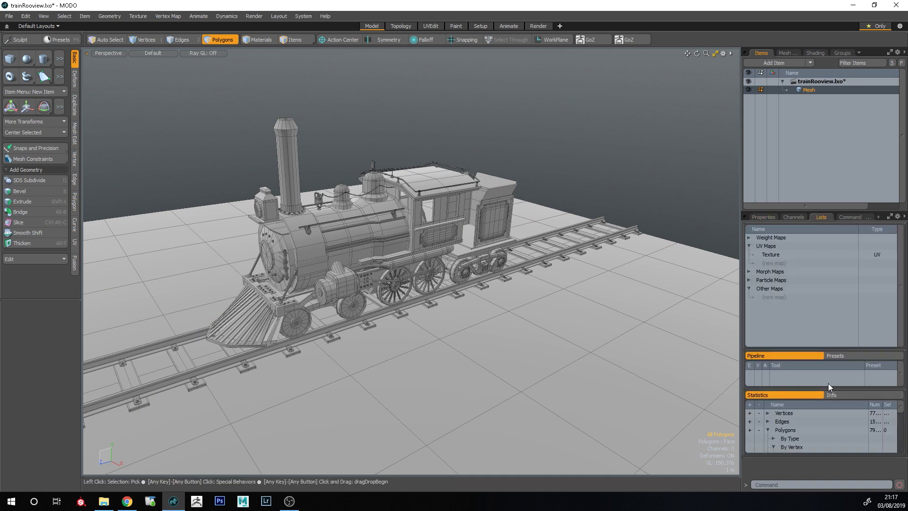
{"action": "left_click_drag", "start_coordinate": [830, 389], "coordinate": [830, 327]}
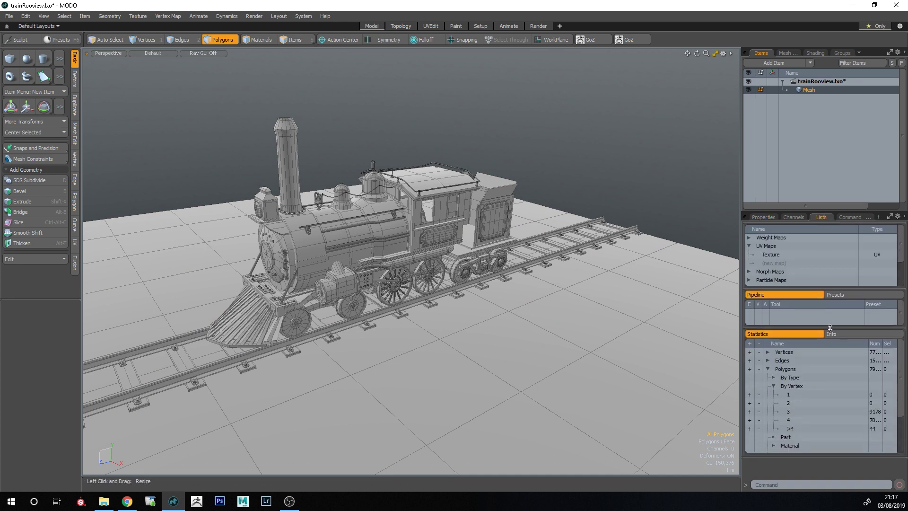
{"action": "left_click", "coordinate": [750, 429]}
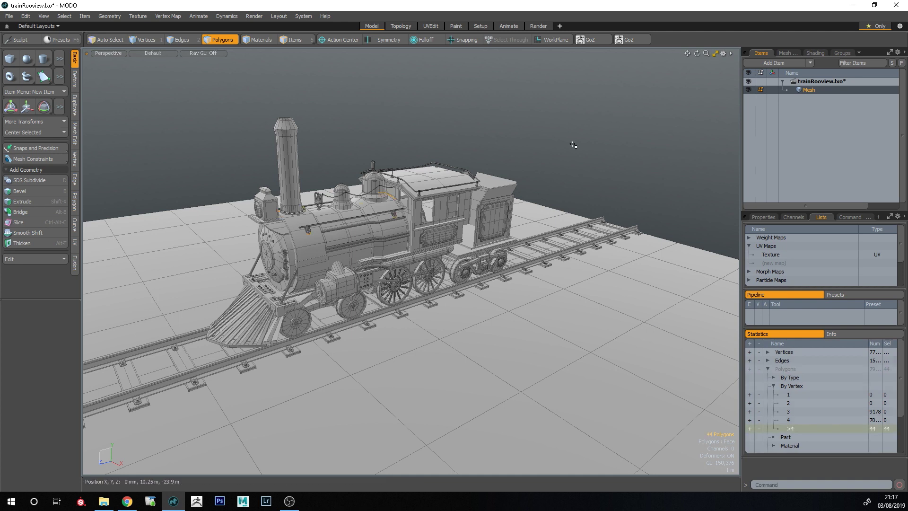
{"action": "left_click", "coordinate": [750, 411]}
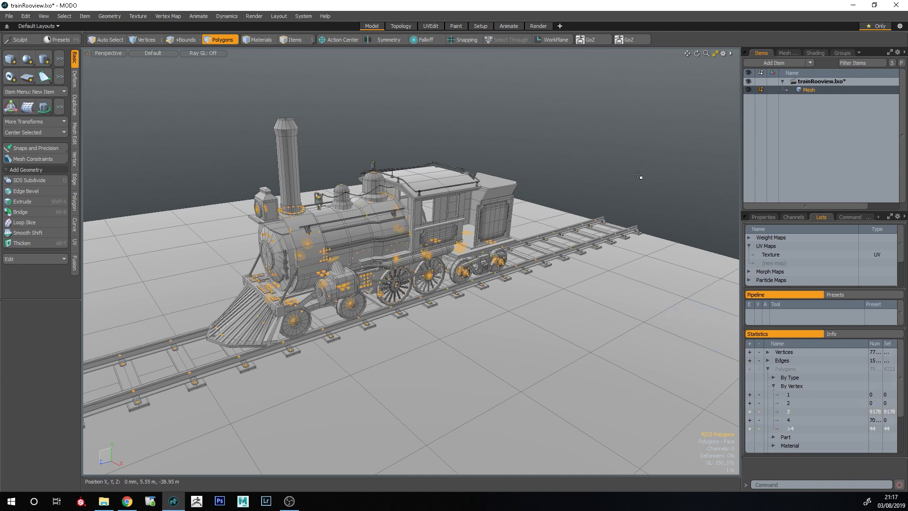
- Expand the selection to all connected parts, then cut them into a new mesh item and hide the original mesh
{"action": "key", "text": "shift+Up"}
{"action": "key", "text": "ctrl"}
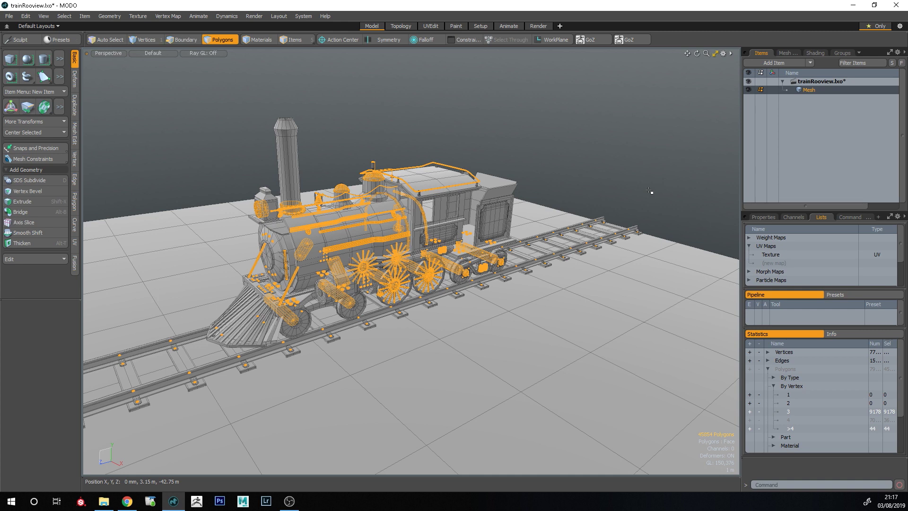
{"action": "key", "text": "ctrl+x"}
{"action": "key", "text": "n"}
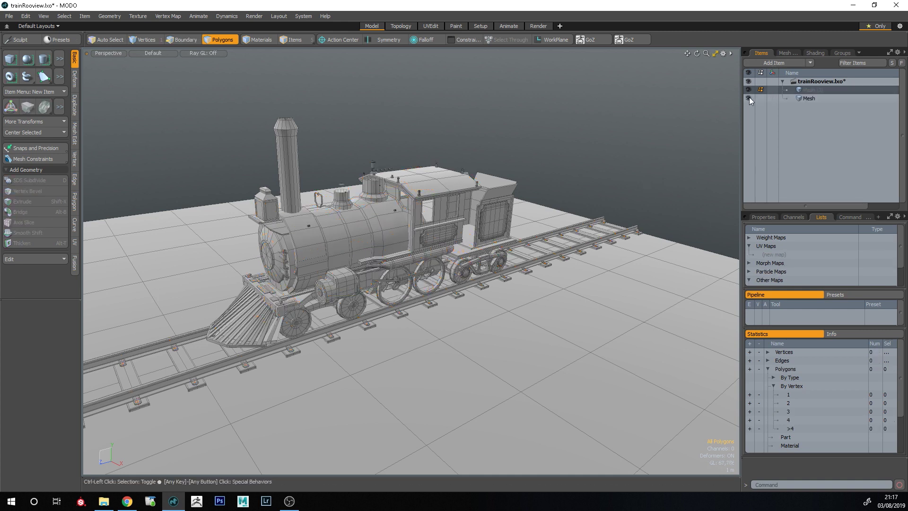
{"action": "left_click", "coordinate": [749, 98]}
{"action": "key", "text": "ctrl+v"}
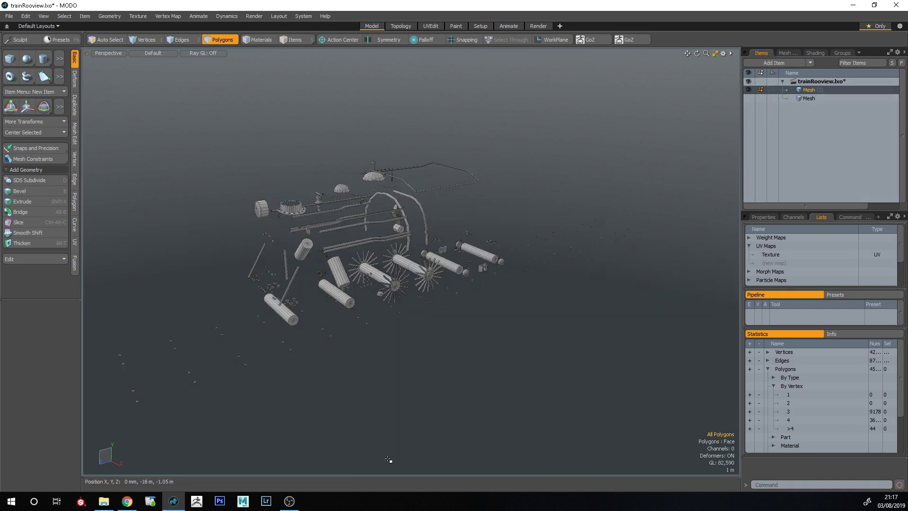
- Cut the front-most axle cylinder out of the separated parts and paste it into another new mesh item
{"action": "left_click_drag", "start_coordinate": [473, 403], "coordinate": [416, 359], "text": "ctrl+alt"}
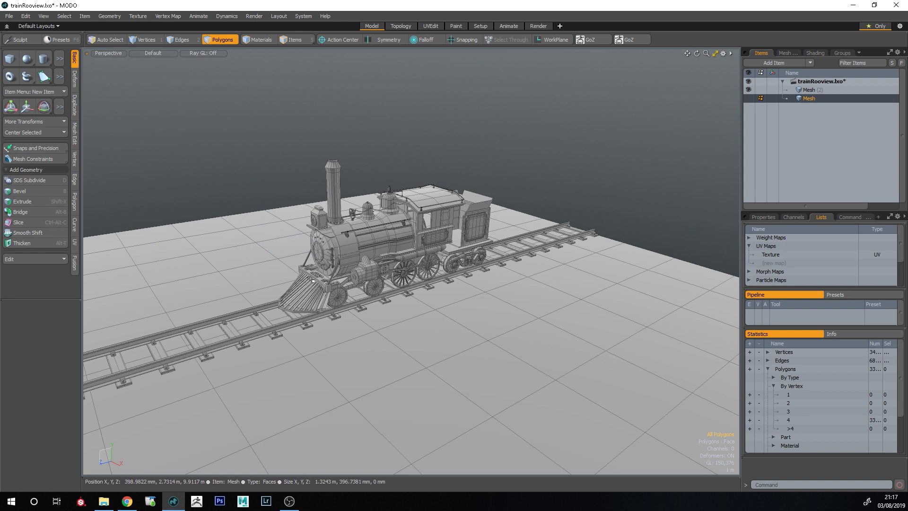
{"action": "left_click", "coordinate": [800, 91]}
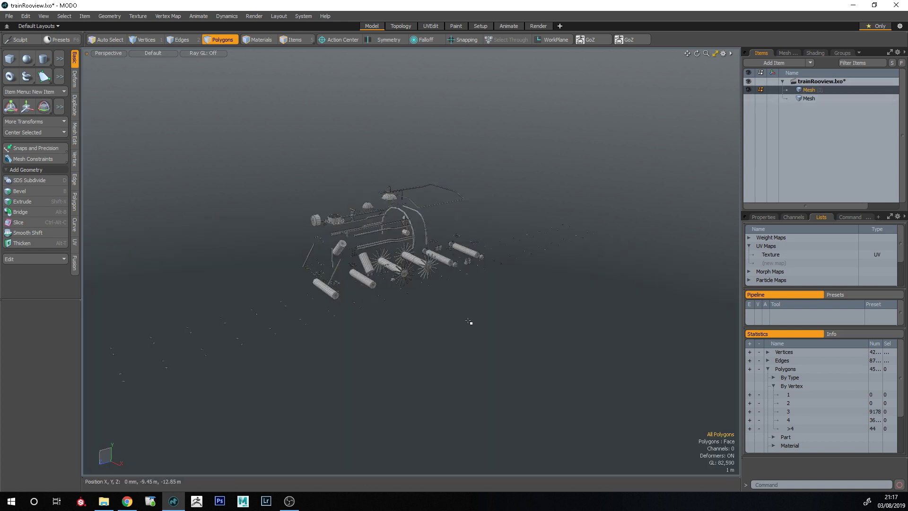
{"action": "left_click_drag", "start_coordinate": [459, 328], "coordinate": [263, 324], "text": "alt"}
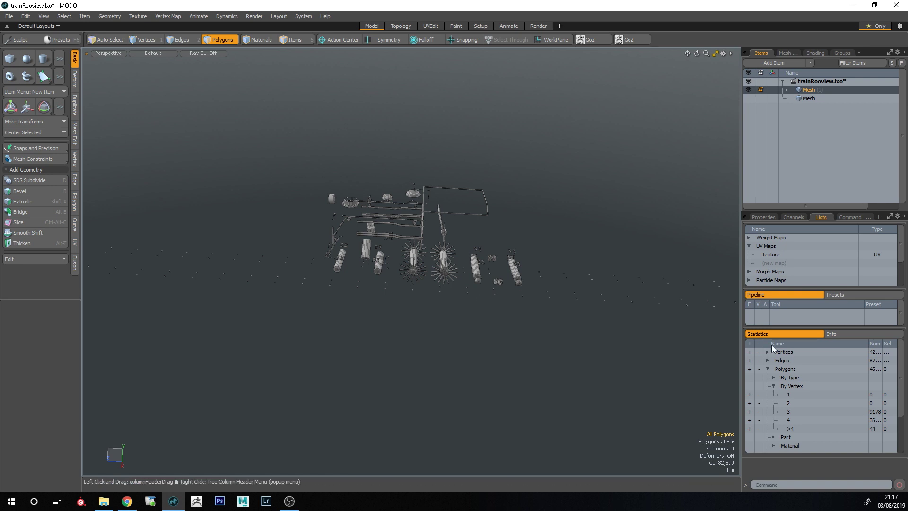
{"action": "left_click_drag", "start_coordinate": [447, 326], "coordinate": [467, 359], "text": "alt"}
{"action": "left_click_drag", "start_coordinate": [349, 263], "coordinate": [318, 270], "text": "ctrl+alt"}
{"action": "double_click", "coordinate": [318, 269]}
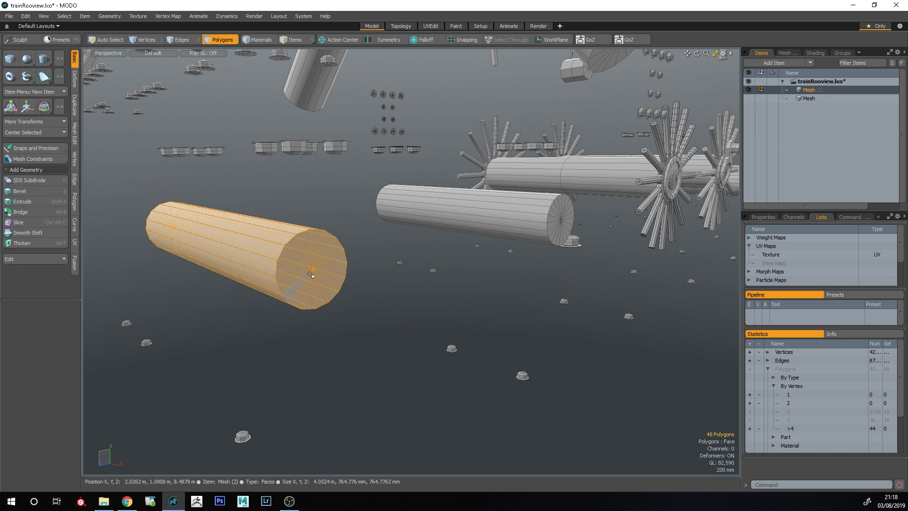
{"action": "key", "text": "ctrl+c"}
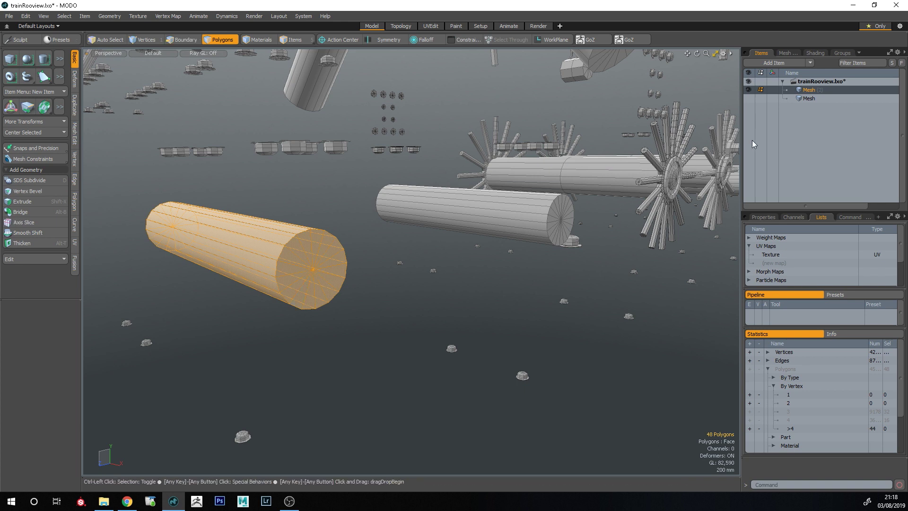
{"action": "key", "text": "ctrl+x"}
{"action": "left_click_drag", "start_coordinate": [348, 259], "coordinate": [412, 305], "text": "alt"}
{"action": "scroll", "coordinate": [411, 305], "scroll_direction": "down", "scroll_amount": 3}
{"action": "key", "text": "n"}
{"action": "key", "text": "ctrl+v"}
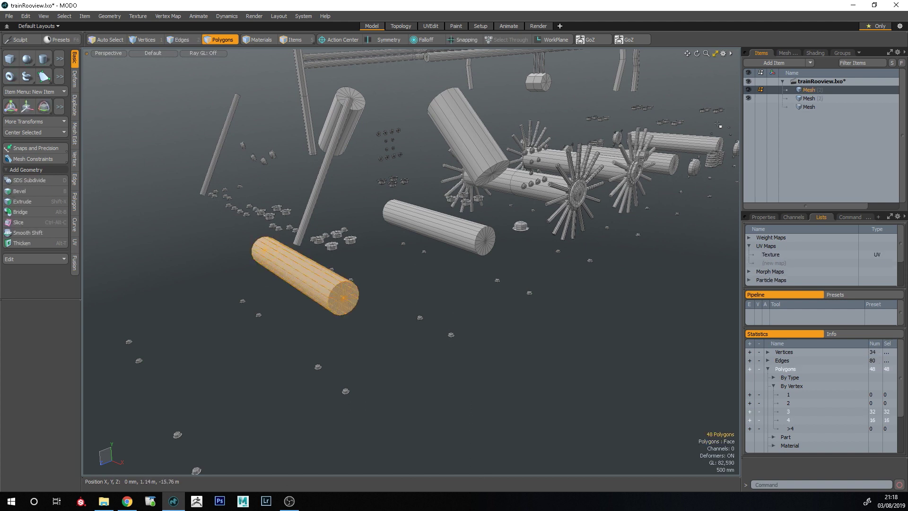
- Isolate the axle cylinder, preview it with subdivision to examine the shading at its triangulated end cap, and turn subdivision off
{"action": "left_click", "coordinate": [748, 98]}
{"action": "left_click", "coordinate": [424, 419]}
{"action": "scroll", "coordinate": [359, 340], "scroll_direction": "up", "scroll_amount": 2}
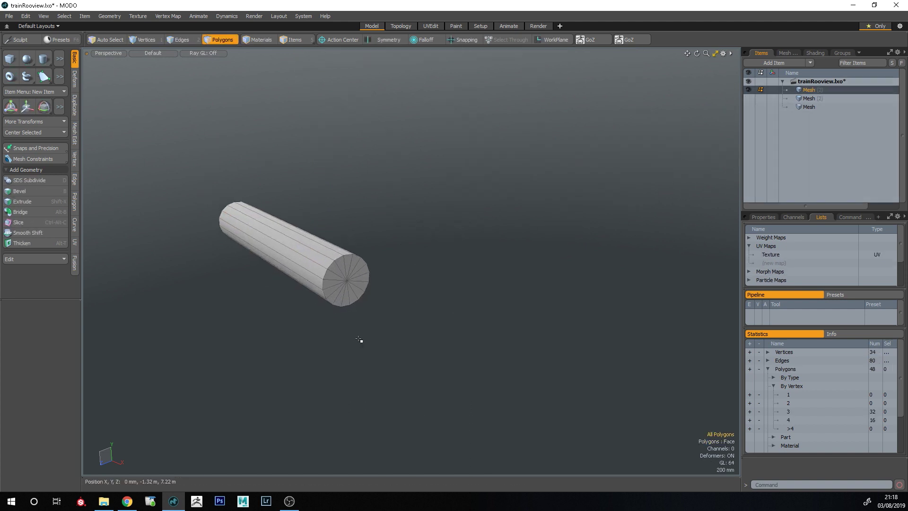
{"action": "key", "text": "Tab"}
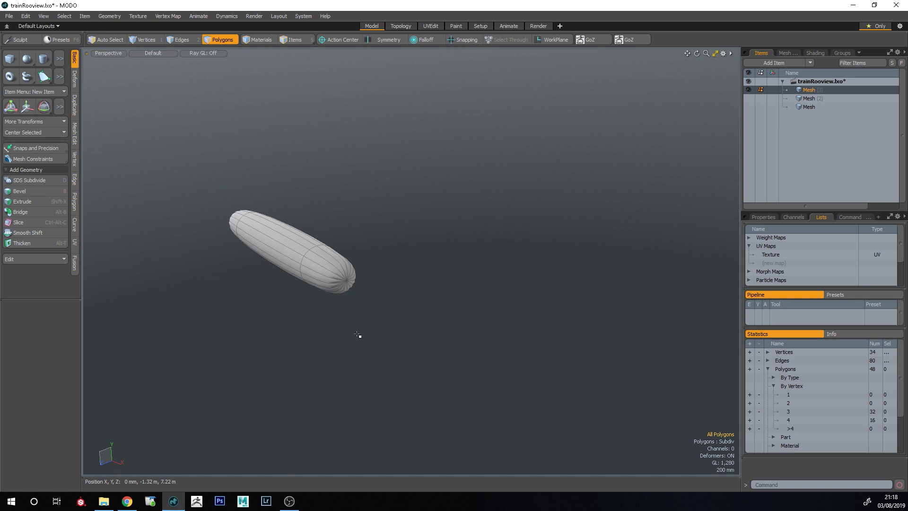
{"action": "scroll", "coordinate": [359, 340], "scroll_direction": "up", "scroll_amount": 3}
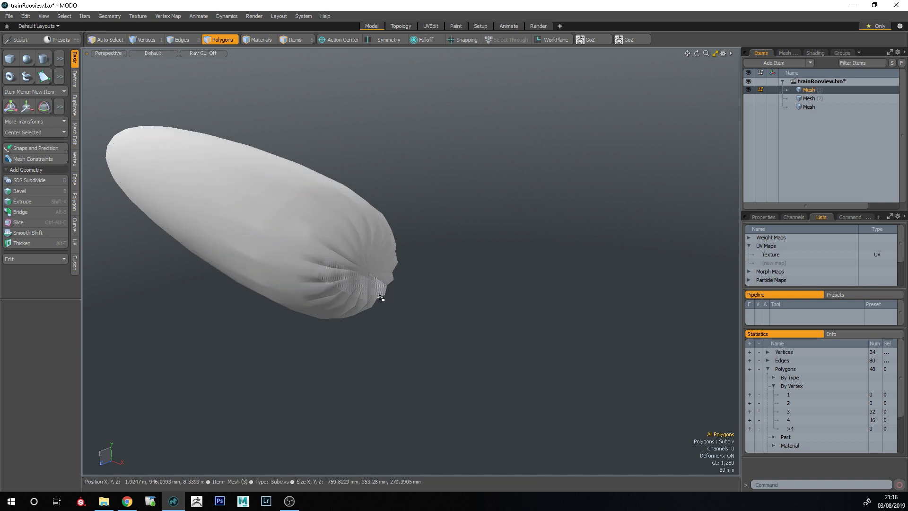
{"action": "left_click_drag", "start_coordinate": [400, 349], "coordinate": [370, 208], "text": "alt"}
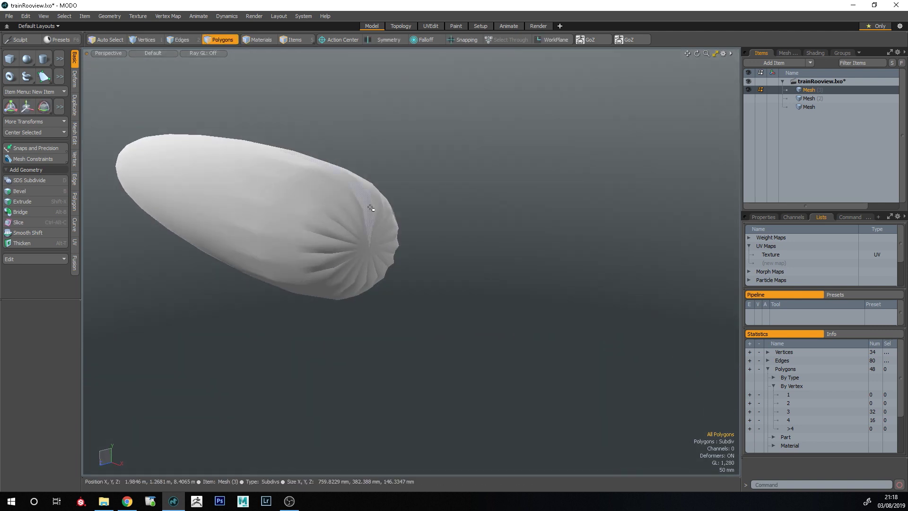
{"action": "right_click", "coordinate": [371, 208]}
{"action": "left_click", "coordinate": [466, 210]}
{"action": "mouse_move", "coordinate": [463, 260]}
{"action": "left_mouse_down", "text": "alt"}
{"action": "mouse_move", "coordinate": [372, 267]}
{"action": "mouse_move", "coordinate": [405, 288]}
{"action": "mouse_move", "coordinate": [414, 257]}
{"action": "left_mouse_up", "text": "alt"}
{"action": "key", "text": "Tab"}
- Show the Mesh (2) parts again alongside the separated axle cylinder
{"action": "scroll", "coordinate": [391, 265], "scroll_direction": "down", "scroll_amount": 3}
{"action": "key", "text": "space"}
{"action": "key", "text": "space"}
{"action": "key", "text": "space"}
{"action": "left_click_drag", "start_coordinate": [630, 235], "coordinate": [595, 235], "text": "ctrl+alt"}
{"action": "left_click", "coordinate": [702, 95]}
{"action": "left_click", "coordinate": [749, 98]}
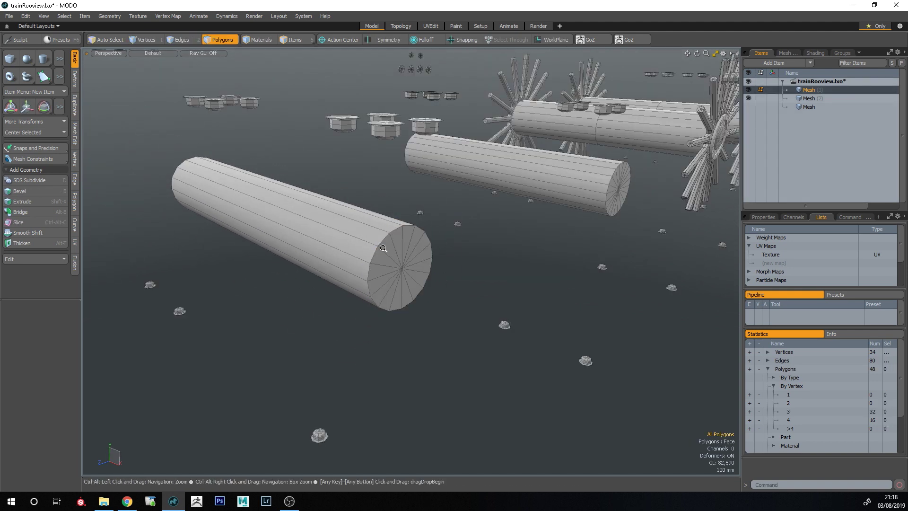
{"action": "scroll", "coordinate": [437, 231], "scroll_direction": "down", "scroll_amount": 4}
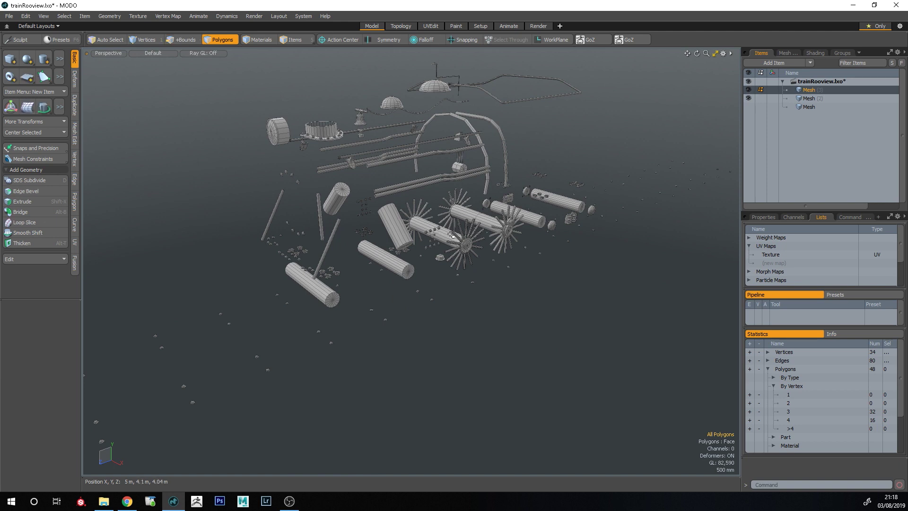
{"action": "left_click_drag", "start_coordinate": [451, 234], "coordinate": [461, 237], "text": "alt"}
- With both visible mesh items active, select the five remaining axle cylinders and cut them out
{"action": "left_click", "coordinate": [824, 99], "text": "ctrl"}
{"action": "scroll", "coordinate": [655, 229], "scroll_direction": "down", "scroll_amount": 3}
{"action": "scroll", "coordinate": [546, 265], "scroll_direction": "up", "scroll_amount": 3}
{"action": "left_click", "coordinate": [455, 272]}
{"action": "double_click", "coordinate": [494, 234], "text": "shift"}
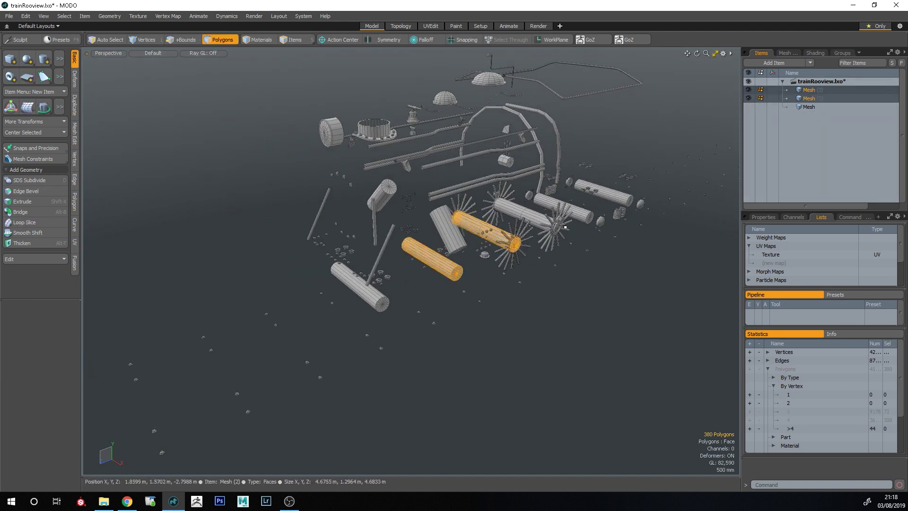
{"action": "double_click", "coordinate": [528, 212], "text": "shift"}
{"action": "double_click", "coordinate": [586, 216], "text": "shift"}
{"action": "double_click", "coordinate": [604, 195], "text": "shift"}
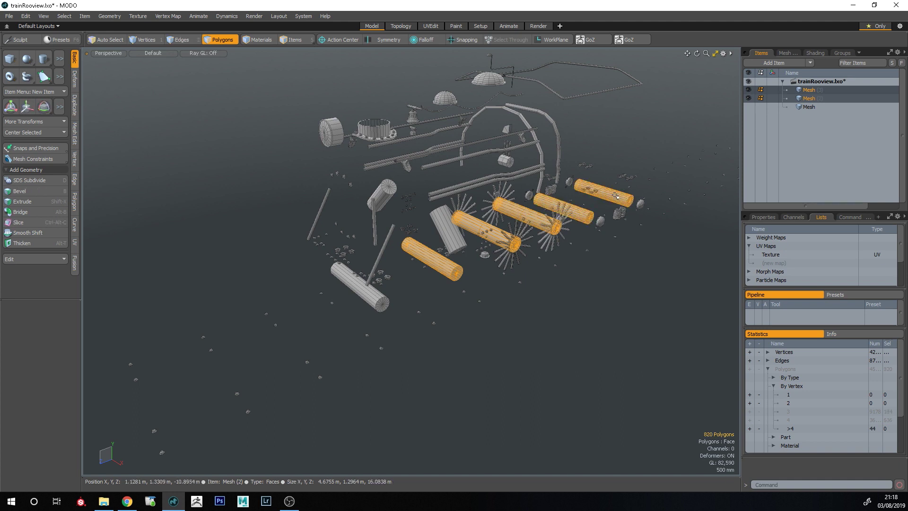
{"action": "key", "text": "Delete"}
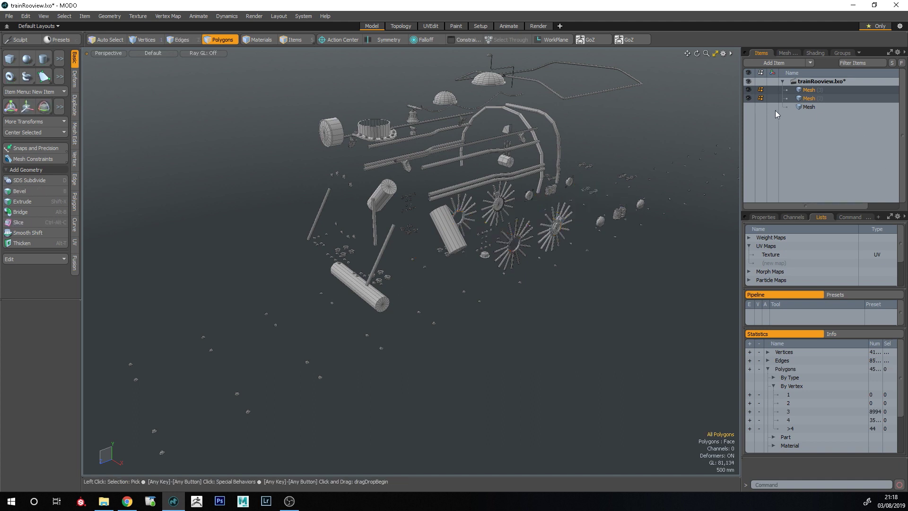
- Paste the five cut axle cylinders into the mesh item holding the first one, and hide the Mesh (2) parts
{"action": "left_click_drag", "start_coordinate": [368, 220], "coordinate": [407, 218], "text": "ctrl+alt"}
{"action": "left_click_drag", "start_coordinate": [407, 218], "coordinate": [386, 160], "text": "alt"}
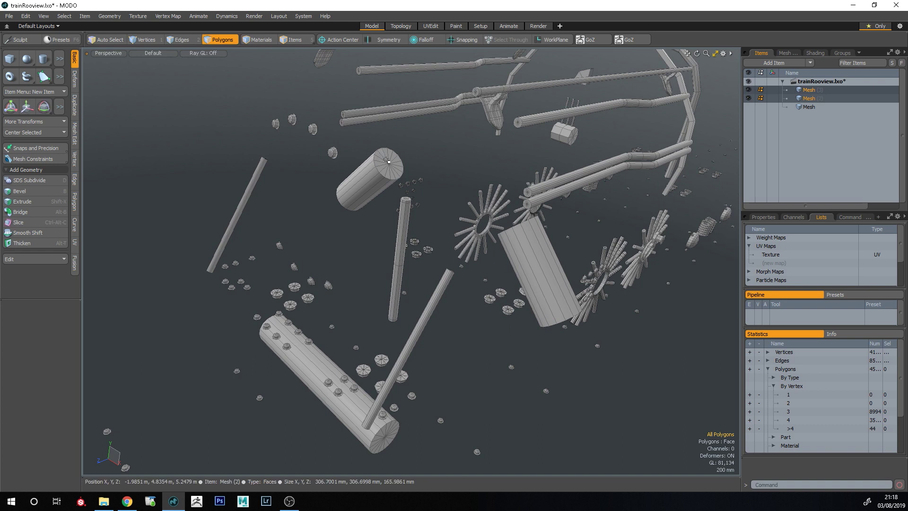
{"action": "left_click", "coordinate": [811, 91]}
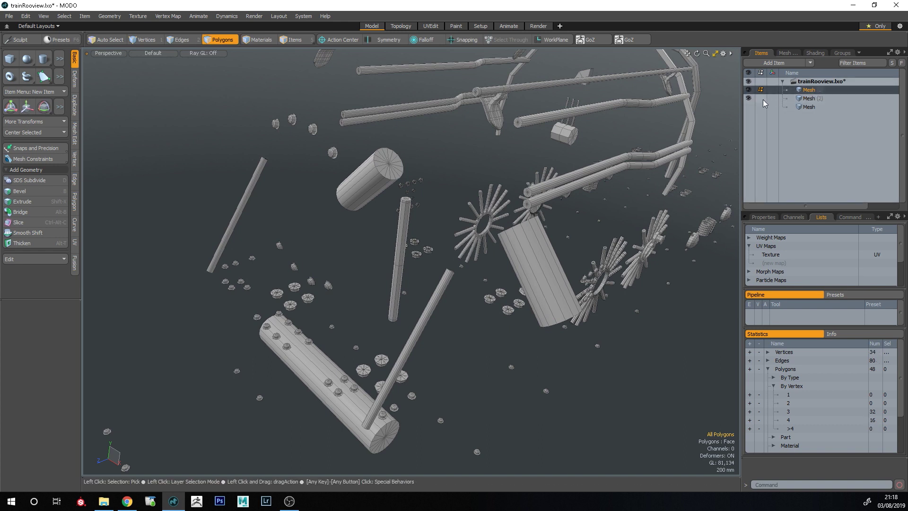
{"action": "left_click", "coordinate": [749, 98]}
{"action": "key", "text": "ctrl+v"}
{"action": "left_click", "coordinate": [523, 423]}
{"action": "left_click_drag", "start_coordinate": [506, 416], "coordinate": [422, 348], "text": "alt"}
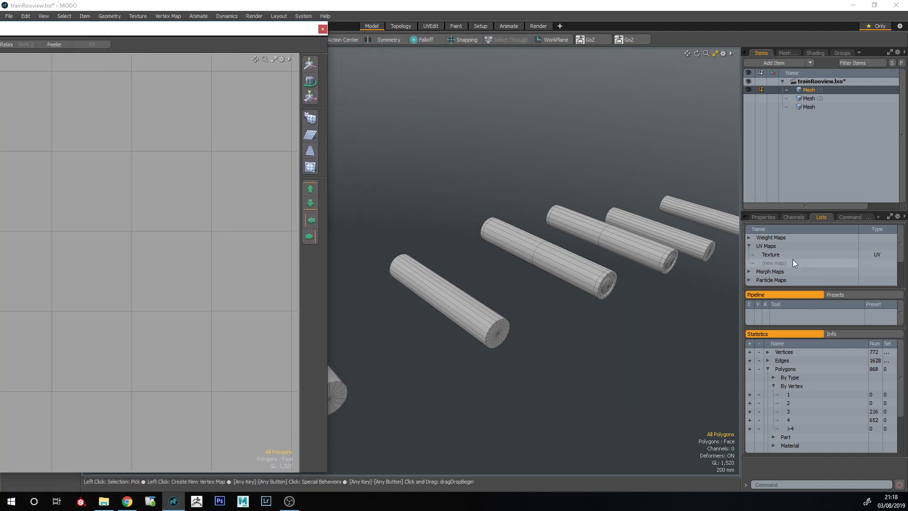
- Load the Texture UV map in the UV editor and examine which UV islands belong to the axle cylinders
{"action": "left_click", "coordinate": [791, 255]}
{"action": "key", "text": "a"}
{"action": "double_click", "coordinate": [119, 258]}
{"action": "left_click_drag", "start_coordinate": [348, 374], "coordinate": [402, 338], "text": "alt+shift"}
{"action": "key", "text": "Escape"}
{"action": "double_click", "coordinate": [402, 338]}
{"action": "left_click_drag", "start_coordinate": [173, 250], "coordinate": [201, 121], "text": "ctrl+alt"}
{"action": "key", "text": "w"}
{"action": "key", "text": "Escape"}
{"action": "key", "text": "Escape"}
{"action": "left_click_drag", "start_coordinate": [245, 207], "coordinate": [309, 239], "text": "ctrl+alt"}
{"action": "scroll", "coordinate": [249, 203], "scroll_direction": "up", "scroll_amount": 2}
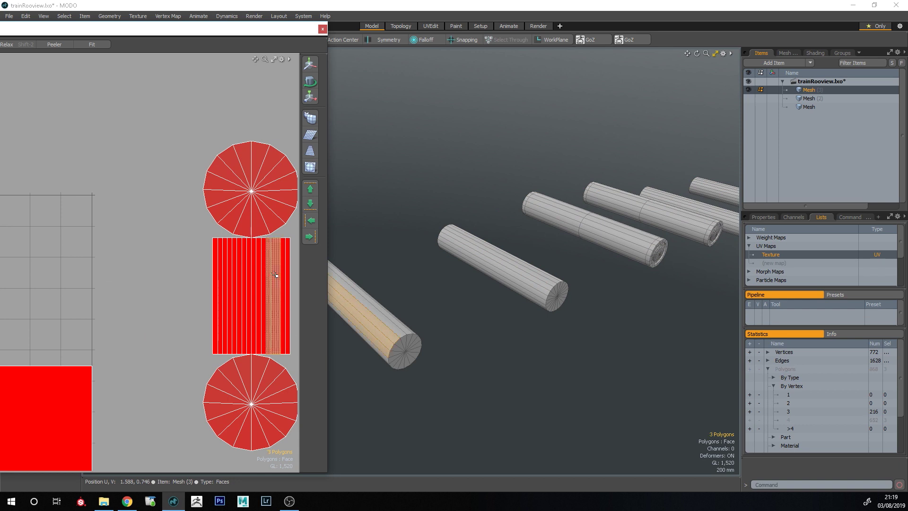
{"action": "double_click", "coordinate": [276, 274]}
- Select the two driving-wheel axle cylinders with ringed ends and delete them from the separated axle mesh
{"action": "left_click_drag", "start_coordinate": [541, 326], "coordinate": [501, 327], "text": "ctrl+alt"}
{"action": "left_click_drag", "start_coordinate": [183, 284], "coordinate": [193, 247], "text": "alt+shift"}
{"action": "left_click_drag", "start_coordinate": [199, 277], "coordinate": [151, 278], "text": "ctrl+alt"}
{"action": "left_click_drag", "start_coordinate": [172, 248], "coordinate": [194, 240], "text": "alt+shift"}
{"action": "key", "text": "Escape"}
{"action": "left_click_drag", "start_coordinate": [623, 259], "coordinate": [577, 276], "text": "alt+shift"}
{"action": "key", "text": "bracketright"}
{"action": "key", "text": "Delete"}
- Make the separated axle mesh active and move the front cylinder's two round cap UV islands sideways, away from its body strip
{"action": "left_click", "coordinate": [826, 100]}
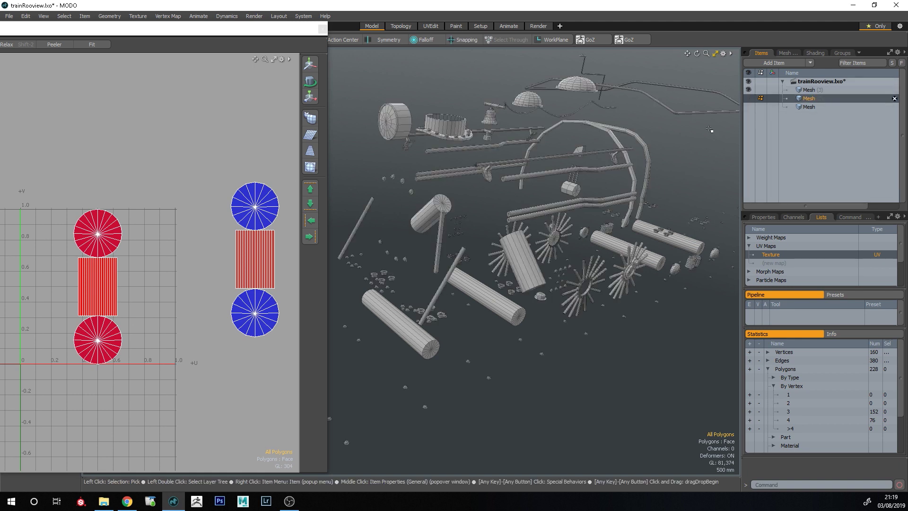
{"action": "left_click", "coordinate": [827, 91]}
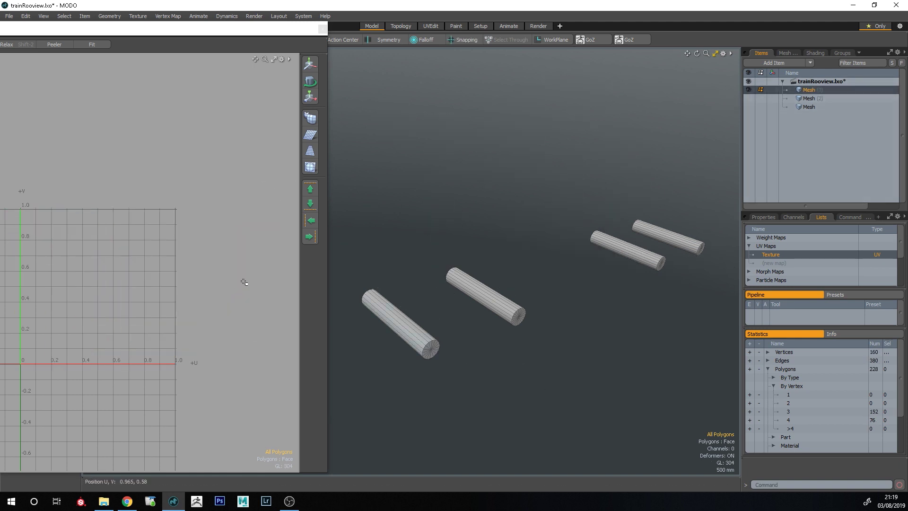
{"action": "left_click_drag", "start_coordinate": [389, 369], "coordinate": [425, 355], "text": "alt+shift"}
{"action": "double_click", "coordinate": [261, 247]}
{"action": "left_click", "coordinate": [205, 352]}
{"action": "left_click_drag", "start_coordinate": [279, 250], "coordinate": [241, 260], "text": "alt"}
{"action": "right_click_drag", "start_coordinate": [310, 134], "coordinate": [308, 144]}
{"action": "right_click_drag", "start_coordinate": [178, 267], "coordinate": [258, 323], "text": "shift"}
{"action": "key", "text": "w"}
{"action": "left_click_drag", "start_coordinate": [256, 324], "coordinate": [329, 332]}
{"action": "key", "text": "space"}
- Check which faces the front cylinder's body strip and two round cap islands cover by selecting each in the UV layout
{"action": "left_click", "coordinate": [263, 281]}
{"action": "left_click_drag", "start_coordinate": [223, 260], "coordinate": [167, 260], "text": "alt+shift"}
{"action": "double_click", "coordinate": [168, 260]}
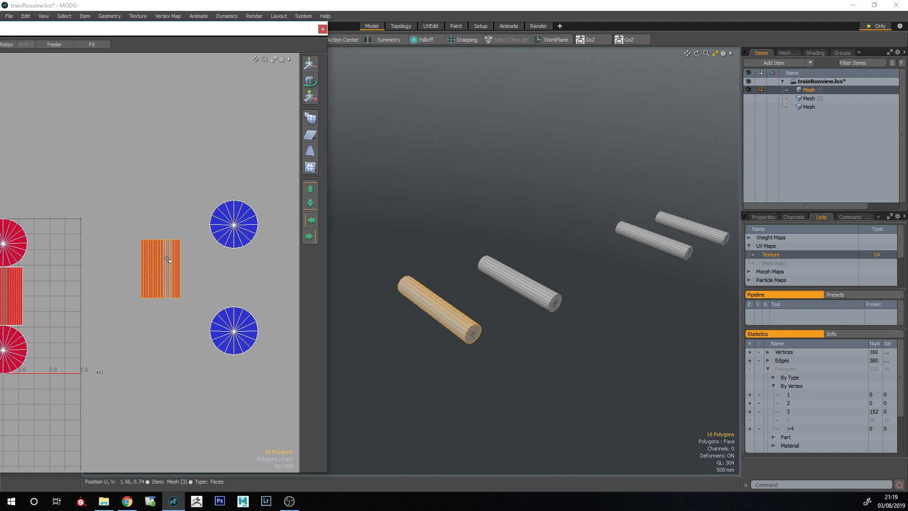
{"action": "left_click", "coordinate": [135, 353]}
{"action": "left_click_drag", "start_coordinate": [254, 213], "coordinate": [242, 323]}
{"action": "key", "text": "bracketright"}
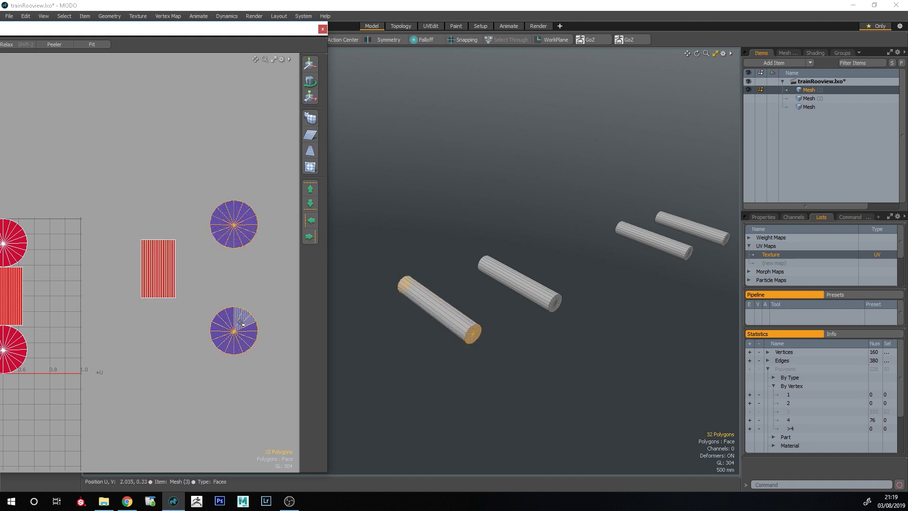
- Sew the front cylinder's two round cap UV islands onto the ends of its body strip
{"action": "key", "text": "2"}
{"action": "scroll", "coordinate": [211, 254], "scroll_direction": "up", "scroll_amount": 4}
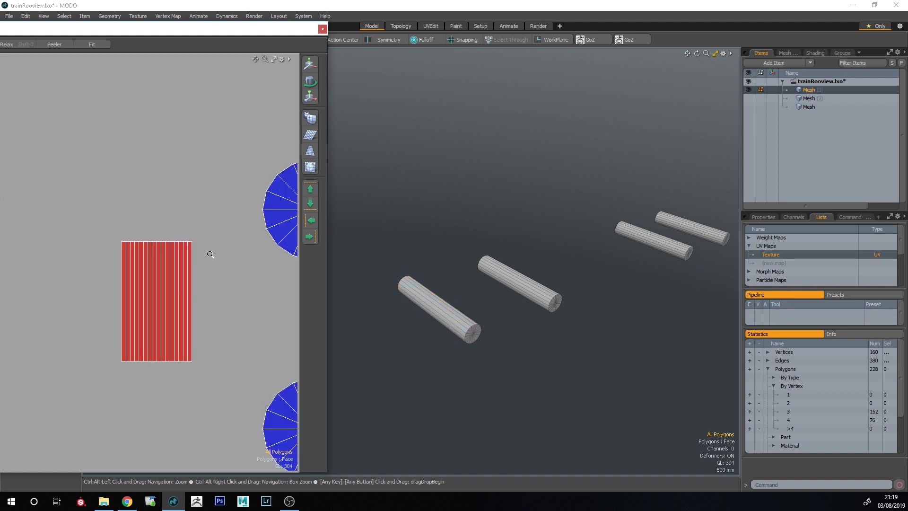
{"action": "left_click_drag", "start_coordinate": [183, 237], "coordinate": [156, 296], "text": "ctrl+alt"}
{"action": "left_click", "coordinate": [198, 243]}
{"action": "left_click_drag", "start_coordinate": [156, 295], "coordinate": [150, 203], "text": "alt+shift"}
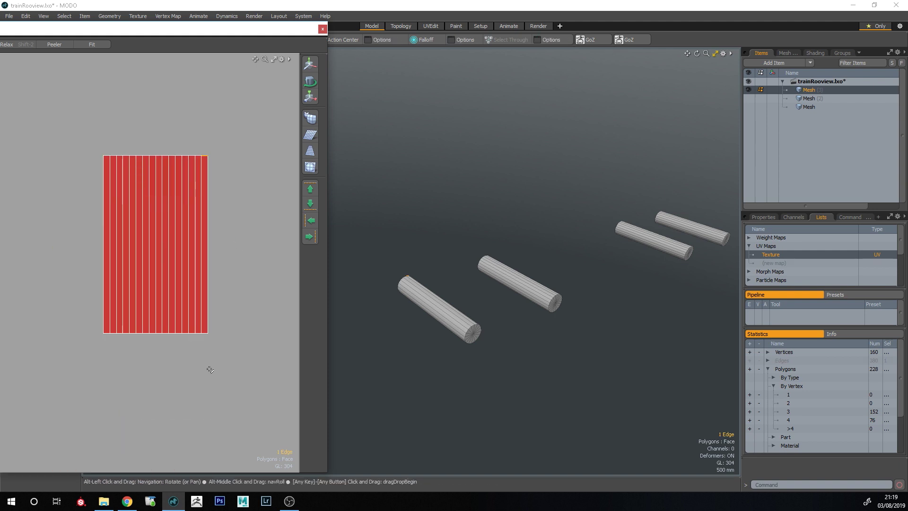
{"action": "key", "text": "shift+s"}
{"action": "key", "text": "3"}
{"action": "left_click", "coordinate": [150, 297]}
{"action": "key", "text": "bracketright"}
{"action": "scroll", "coordinate": [238, 331], "scroll_direction": "down", "scroll_amount": 5}
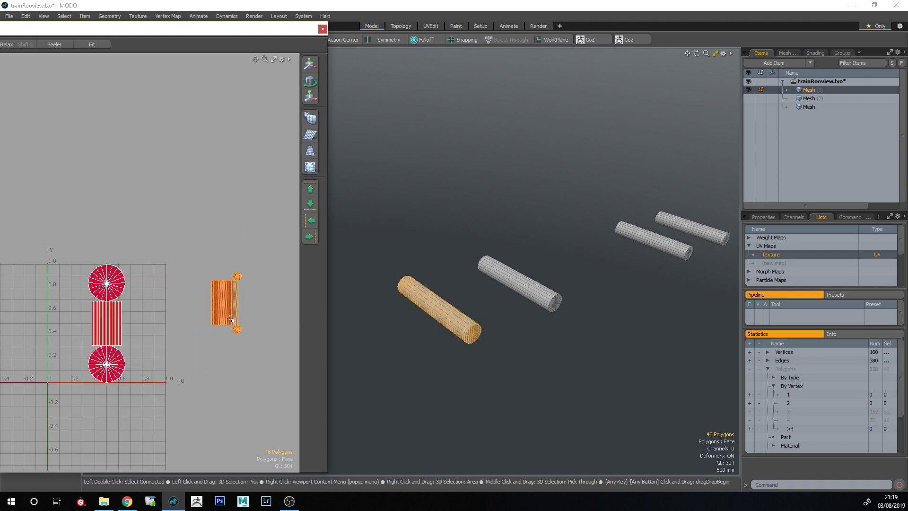
{"action": "left_click", "coordinate": [208, 344]}
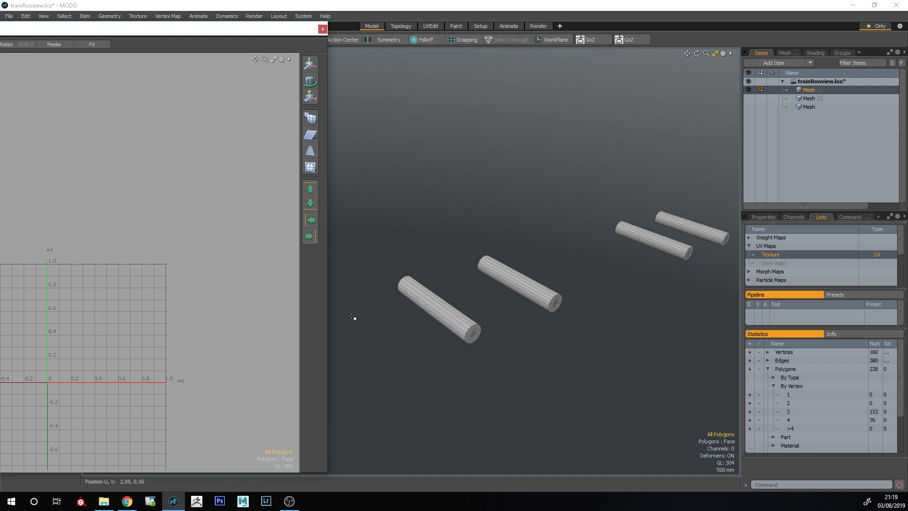
- Clear the UVs of the three other axle cylinders and pack the front cylinder's UV layout into the 0–1 tile
{"action": "mouse_move", "coordinate": [524, 304]}
{"action": "right_mouse_down"}
{"action": "mouse_move", "coordinate": [659, 71]}
{"action": "mouse_move", "coordinate": [604, 204]}
{"action": "right_mouse_up"}
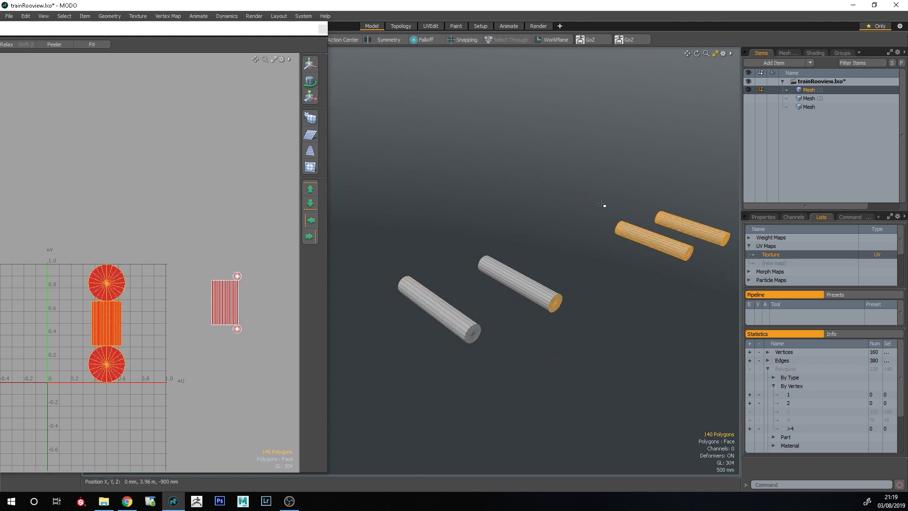
{"action": "key", "text": "Delete"}
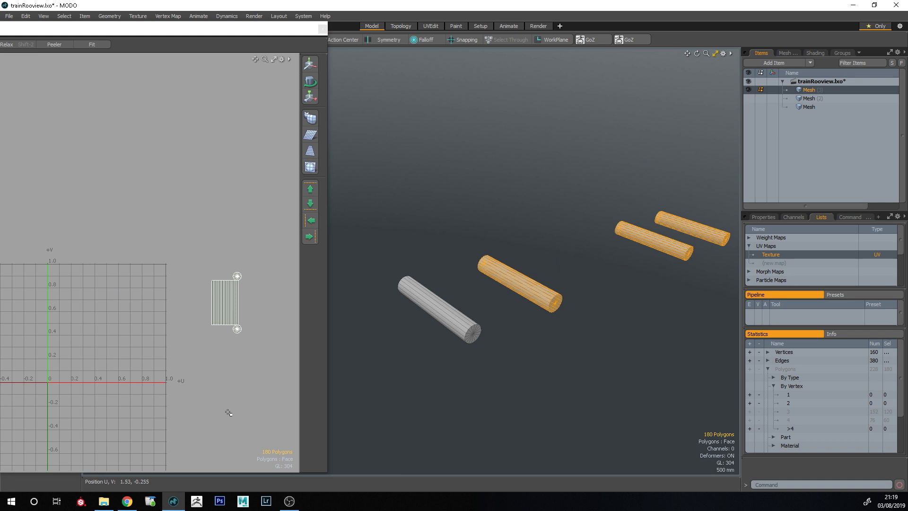
{"action": "left_click", "coordinate": [199, 391]}
{"action": "key", "text": "ctrl+p"}
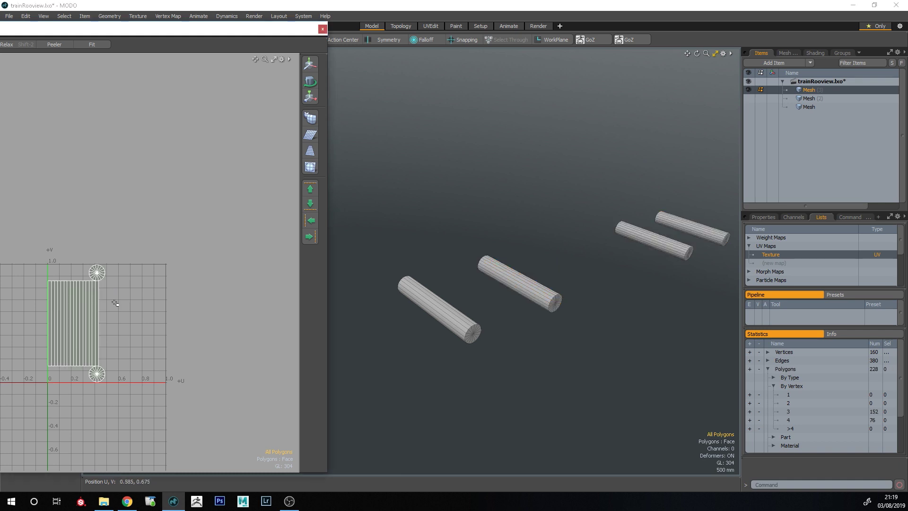
{"action": "key", "text": "a"}
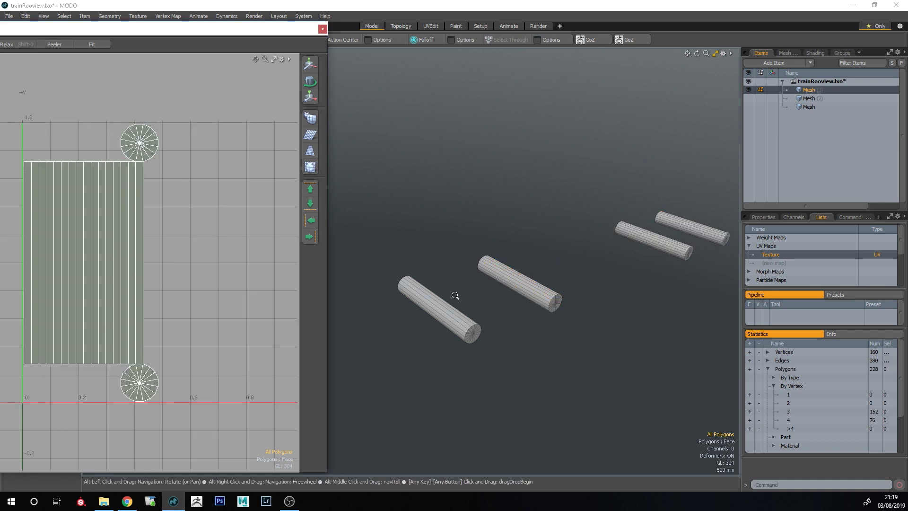
- Apply the UV test material from the shader tree to display the lettered checker grid on the axle cylinders
{"action": "scroll", "coordinate": [458, 295], "scroll_direction": "up", "scroll_amount": 5}
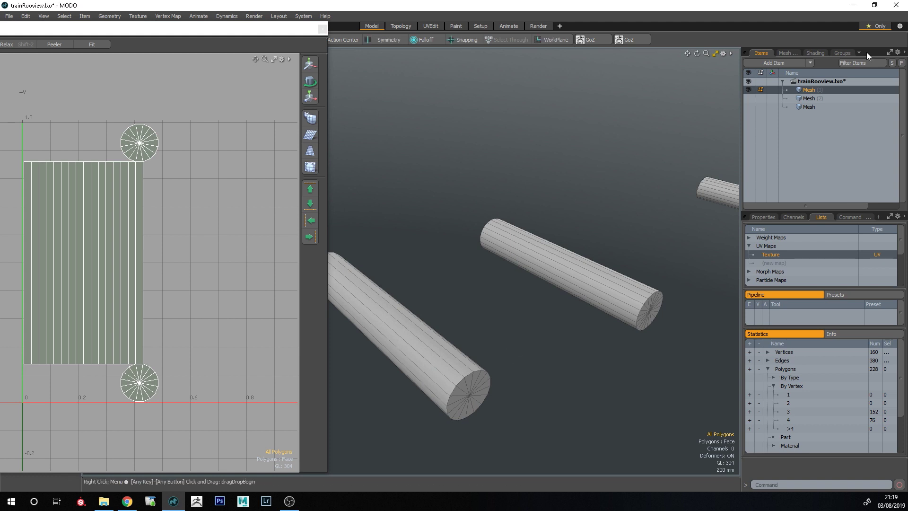
{"action": "left_click", "coordinate": [817, 55]}
{"action": "left_click_drag", "start_coordinate": [574, 272], "coordinate": [589, 259], "text": "alt"}
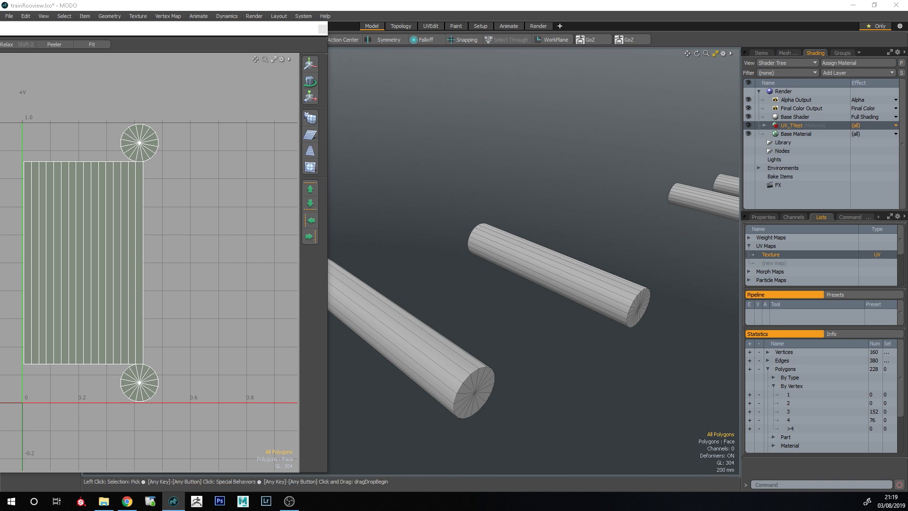
{"action": "left_click_drag", "start_coordinate": [907, 142], "coordinate": [798, 126]}
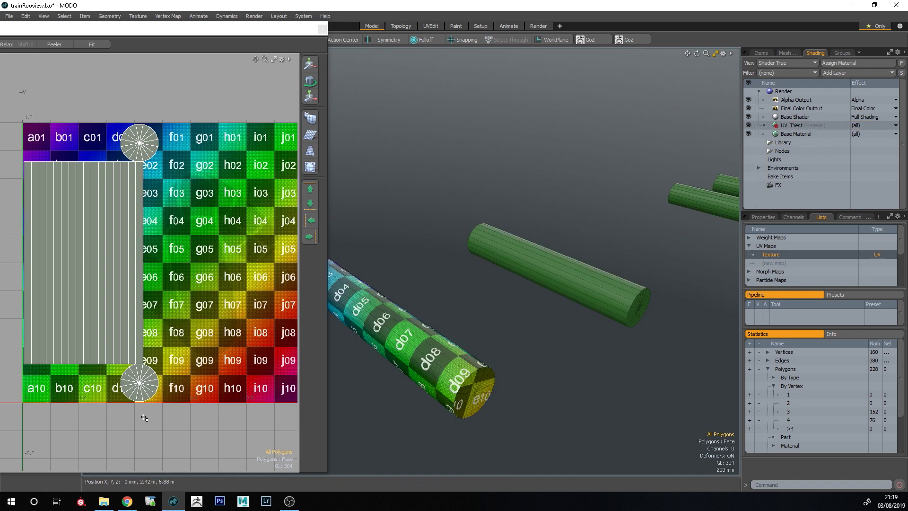
- Select matching pairs of lengthwise side faces on all four axle cylinders
{"action": "left_click_drag", "start_coordinate": [466, 392], "coordinate": [510, 374], "text": "alt"}
{"action": "left_click", "coordinate": [442, 362]}
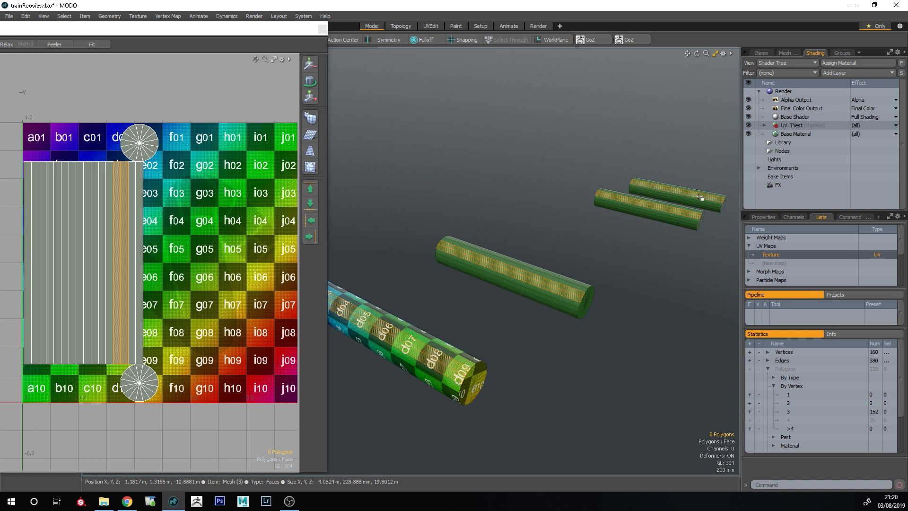
{"action": "left_click", "coordinate": [682, 325]}
{"action": "key", "text": "ctrl+z"}
{"action": "left_click_drag", "start_coordinate": [544, 307], "coordinate": [590, 298], "text": "ctrl+alt"}
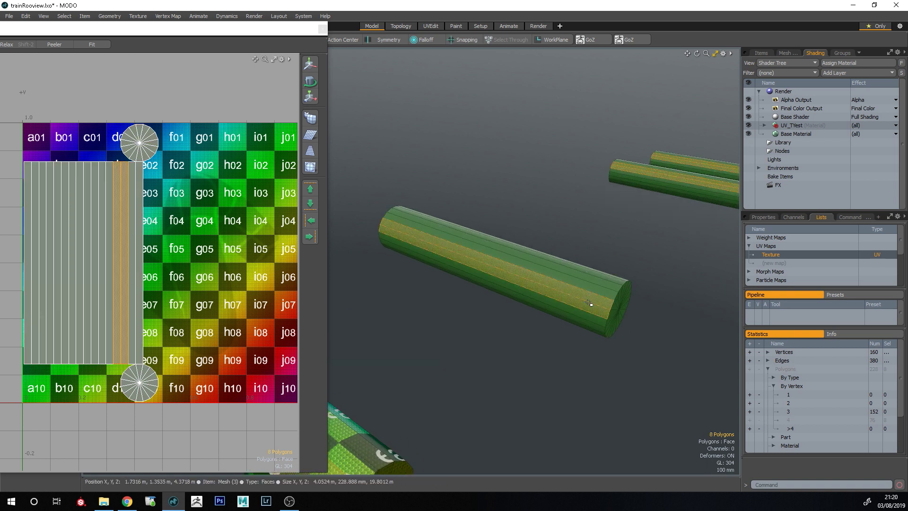
- Try to transfer the front cylinder's UV layout onto the three other axle cylinders using the matching side and cap faces
{"action": "left_click", "coordinate": [605, 355]}
{"action": "left_click_drag", "start_coordinate": [571, 358], "coordinate": [615, 358], "text": "alt"}
{"action": "left_click_drag", "start_coordinate": [615, 358], "coordinate": [646, 329], "text": "ctrl+alt"}
{"action": "left_click_drag", "start_coordinate": [563, 303], "coordinate": [585, 338], "text": "ctrl+alt"}
{"action": "left_click", "coordinate": [570, 307], "text": "shift"}
{"action": "left_click", "coordinate": [567, 315], "text": "shift"}
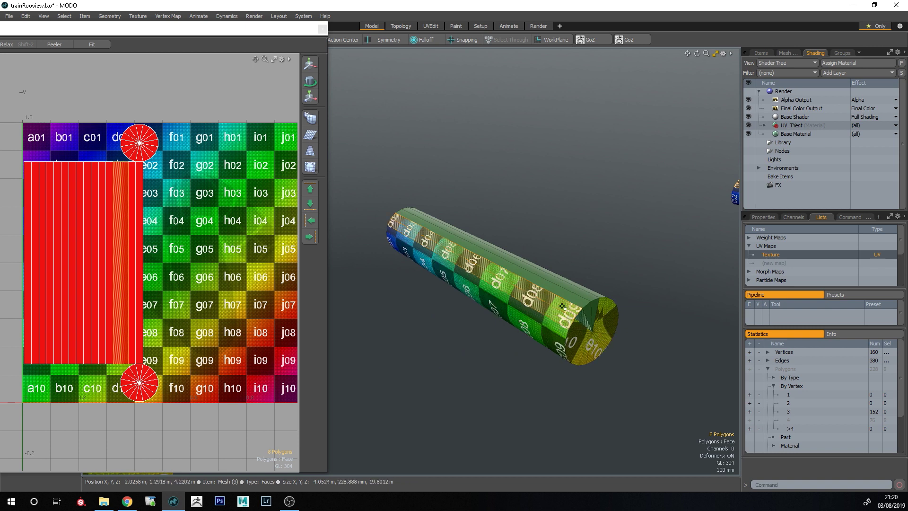
{"action": "left_click_drag", "start_coordinate": [573, 306], "coordinate": [566, 316], "text": "ctrl"}
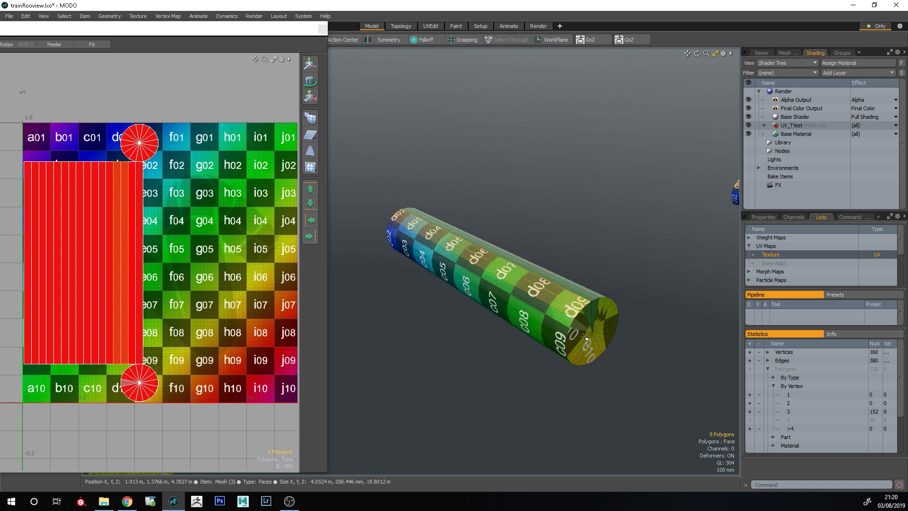
{"action": "scroll", "coordinate": [511, 352], "scroll_direction": "down", "scroll_amount": 5}
{"action": "left_click_drag", "start_coordinate": [559, 348], "coordinate": [493, 312], "text": "alt+shift"}
{"action": "left_click", "coordinate": [509, 332]}
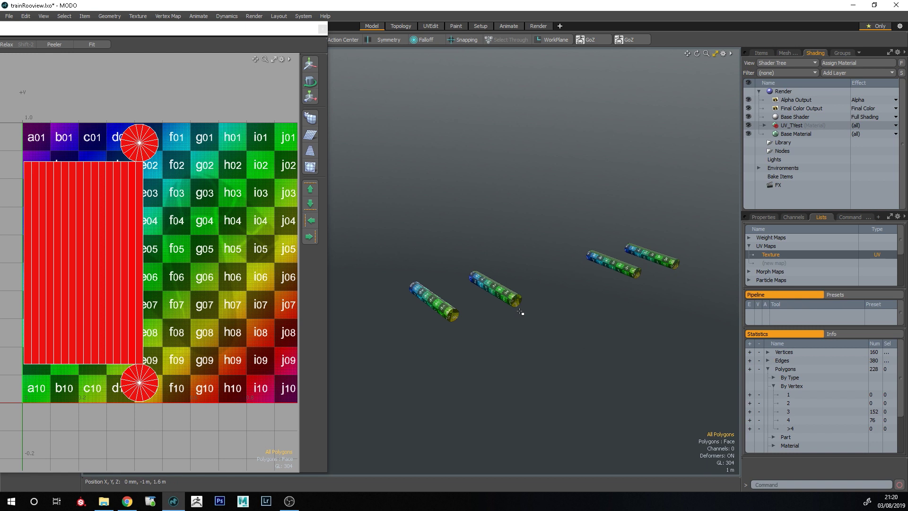
- Clear the transferred UVs from the three other axle cylinders
{"action": "mouse_move", "coordinate": [492, 307]}
{"action": "right_mouse_down"}
{"action": "mouse_move", "coordinate": [506, 318]}
{"action": "mouse_move", "coordinate": [603, 206]}
{"action": "right_mouse_up"}
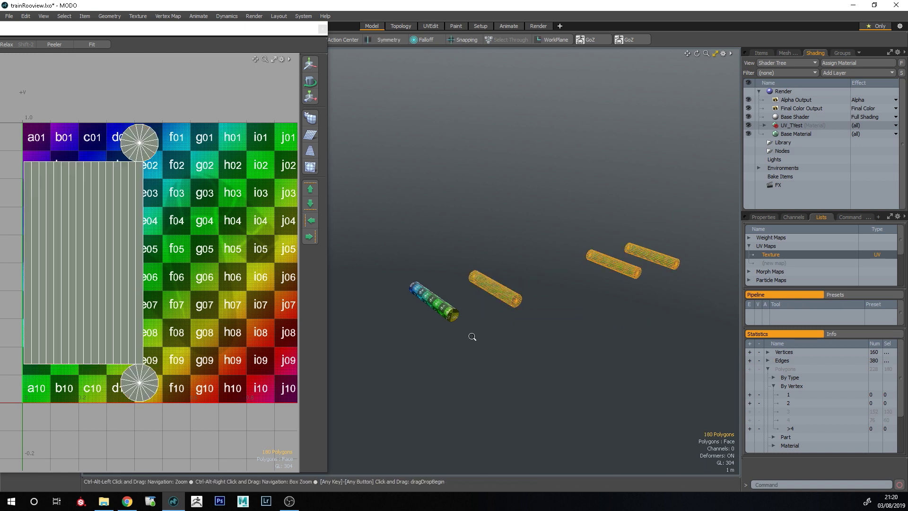
{"action": "scroll", "coordinate": [519, 352], "scroll_direction": "up", "scroll_amount": 1}
{"action": "left_click", "coordinate": [518, 343]}
{"action": "mouse_move", "coordinate": [503, 307]}
{"action": "right_mouse_down"}
{"action": "mouse_move", "coordinate": [539, 330]}
{"action": "mouse_move", "coordinate": [547, 227]}
{"action": "right_mouse_up"}
{"action": "left_click", "coordinate": [540, 245]}
{"action": "left_click_drag", "start_coordinate": [492, 364], "coordinate": [534, 367], "text": "alt+shift"}
{"action": "left_click_drag", "start_coordinate": [534, 367], "coordinate": [441, 330], "text": "ctrl+alt"}
- Duplicate the UV-mapped front axle cylinder and move the copy beside the original
{"action": "double_click", "coordinate": [536, 341]}
{"action": "key", "text": "ctrl+c"}
{"action": "key", "text": "ctrl+v"}
{"action": "key", "text": "w"}
{"action": "key", "text": "q"}
- Duplicate both UV-mapped cylinders together and move the copies alongside to form a row of four
{"action": "left_click_drag", "start_coordinate": [499, 308], "coordinate": [388, 334]}
{"action": "key", "text": "bracketright"}
{"action": "key", "text": "ctrl+c"}
{"action": "key", "text": "ctrl+v"}
{"action": "key", "text": "w"}
{"action": "key", "text": "q"}
{"action": "left_click", "coordinate": [470, 379]}
{"action": "left_click_drag", "start_coordinate": [469, 378], "coordinate": [423, 348], "text": "alt"}
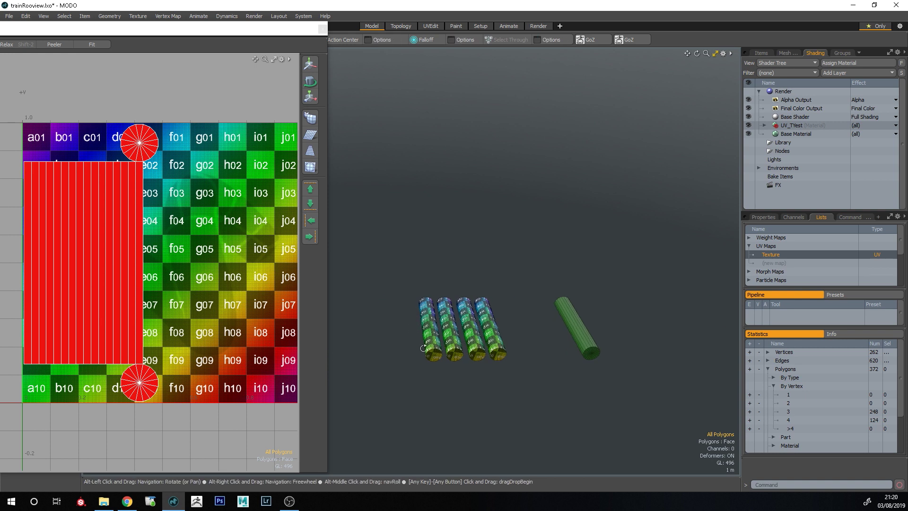
- Select the end cap faces of all four mapped cylinders and bevel them inward into an edge ring and a smaller central disc
{"action": "scroll", "coordinate": [426, 348], "scroll_direction": "up", "scroll_amount": 5}
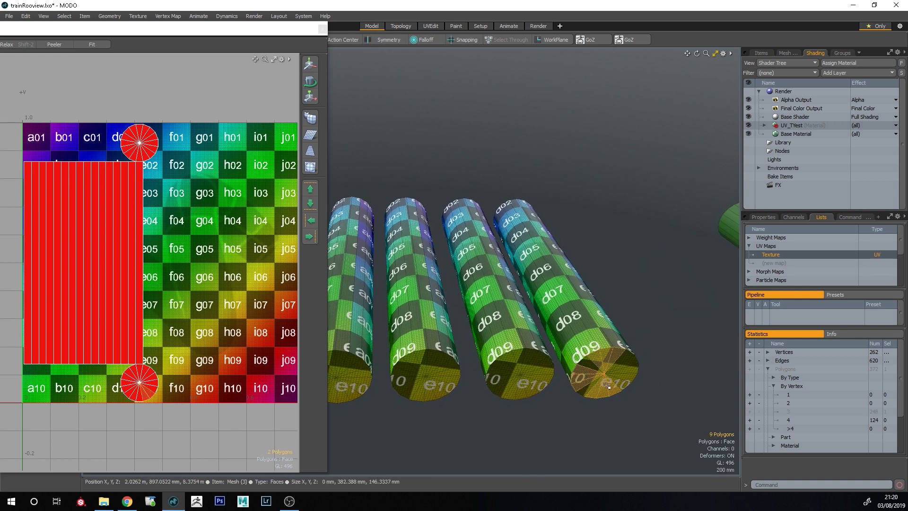
{"action": "double_click", "coordinate": [137, 145]}
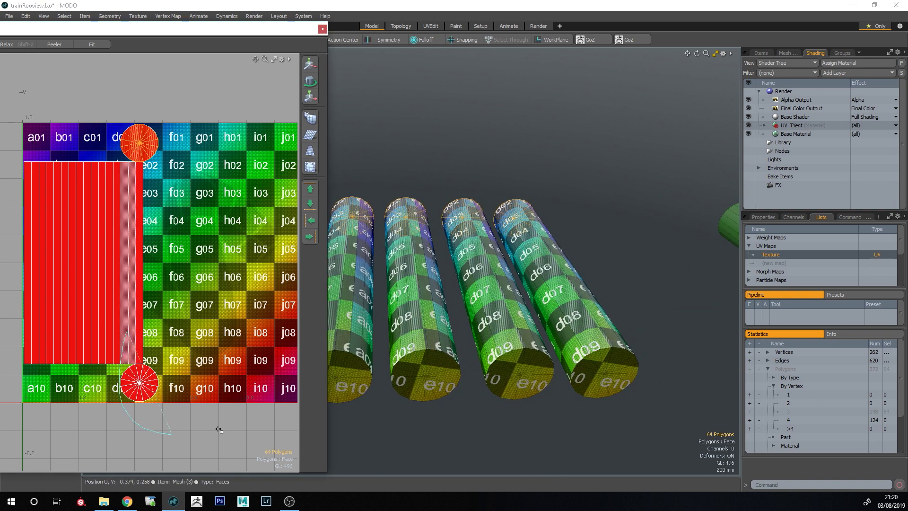
{"action": "double_click", "coordinate": [129, 384], "text": "shift"}
{"action": "left_click_drag", "start_coordinate": [597, 411], "coordinate": [582, 396], "text": "alt"}
{"action": "key", "text": "b"}
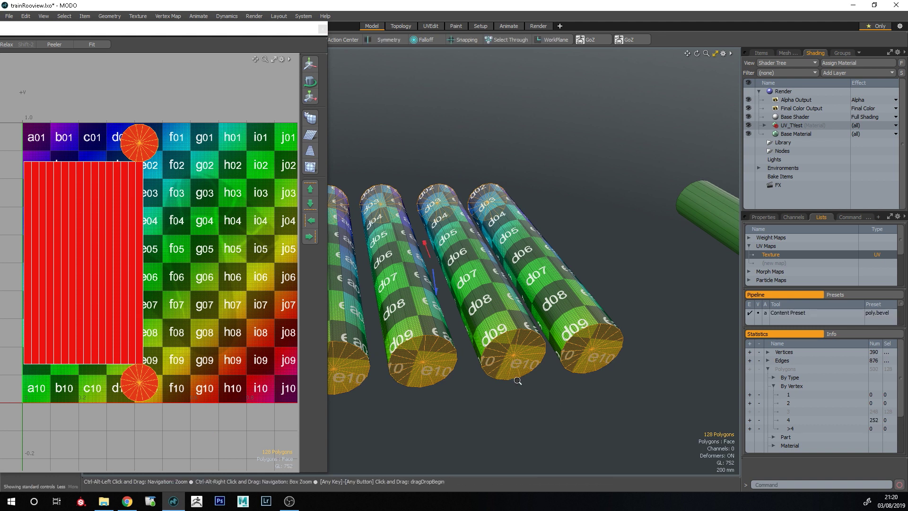
{"action": "left_click_drag", "start_coordinate": [518, 381], "coordinate": [513, 353], "text": "alt"}
{"action": "left_click", "coordinate": [513, 353]}
{"action": "left_click_drag", "start_coordinate": [426, 254], "coordinate": [464, 320]}
{"action": "left_click", "coordinate": [426, 255], "text": "shift"}
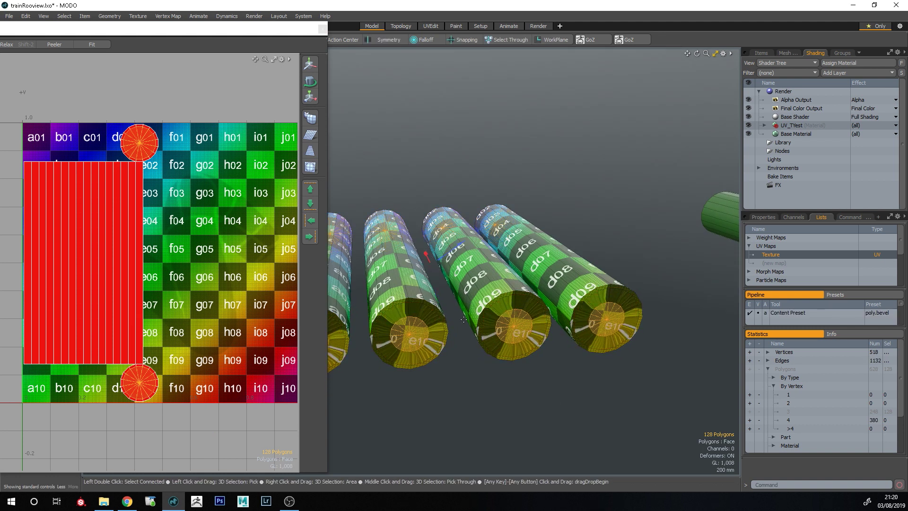
- Replace the triangle fans in the caps' central discs with quad grids and preview the cylinders with subdivision
{"action": "scroll", "coordinate": [513, 341], "scroll_direction": "up", "scroll_amount": 5}
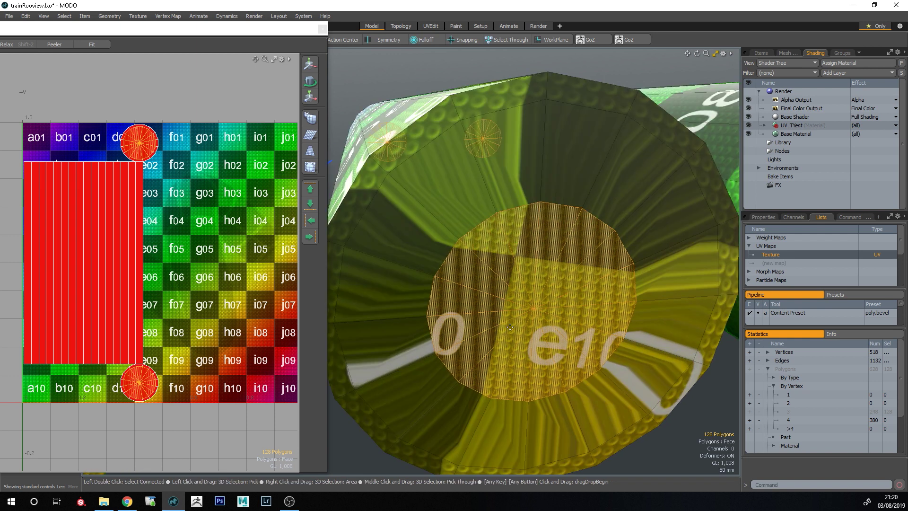
{"action": "key", "text": "shift+p"}
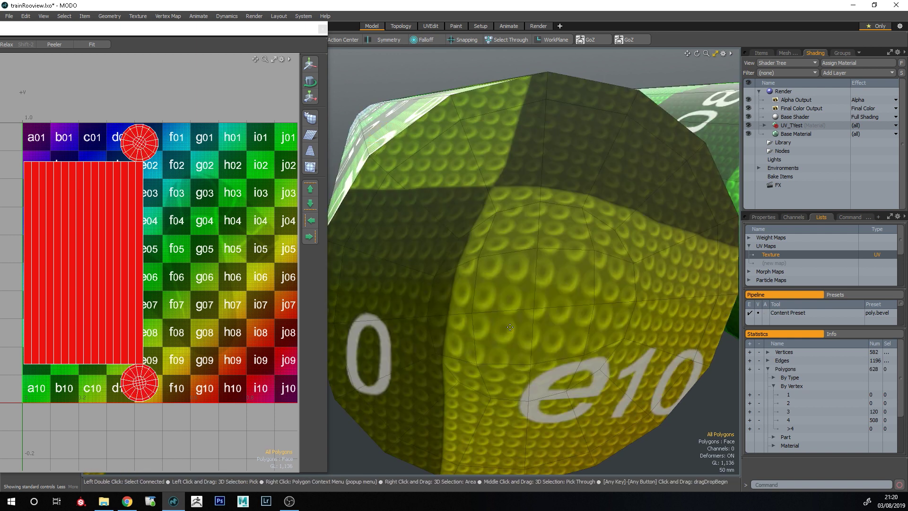
{"action": "key", "text": "Tab"}
{"action": "scroll", "coordinate": [616, 311], "scroll_direction": "down", "scroll_amount": 5}
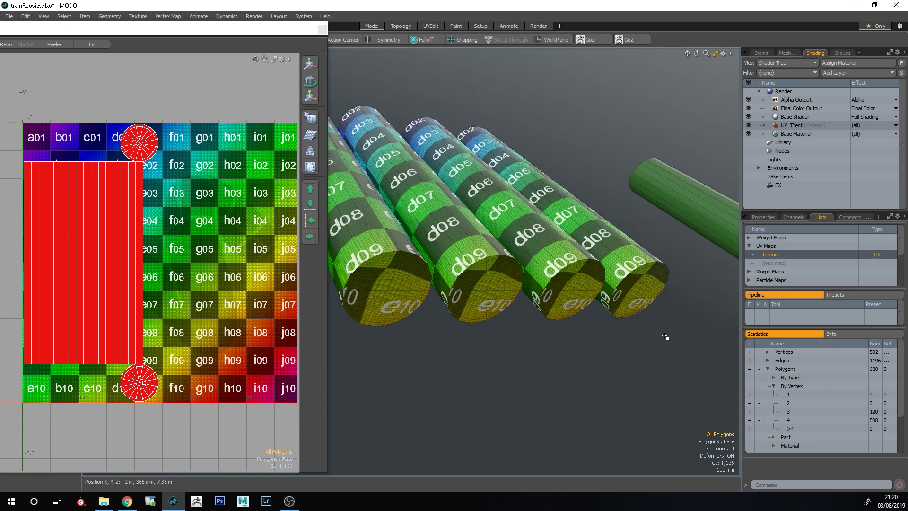
{"action": "key", "text": "Tab"}
{"action": "key", "text": "Tab"}
{"action": "key", "text": "Tab"}
- Loop-slice the four cylinder bodies at mid-length and add support loops close to both ends
{"action": "key", "text": "1"}
{"action": "key", "text": "alt+c"}
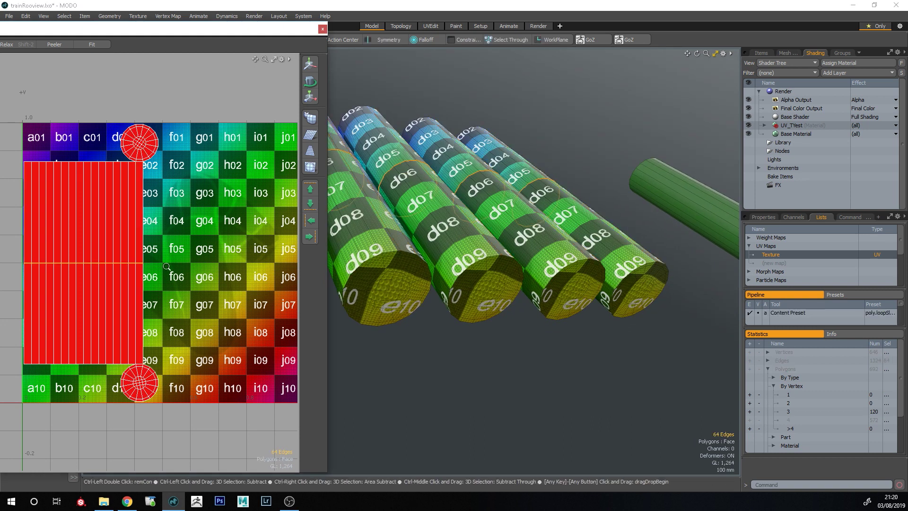
{"action": "key", "text": "b"}
{"action": "left_click_drag", "start_coordinate": [207, 270], "coordinate": [260, 270]}
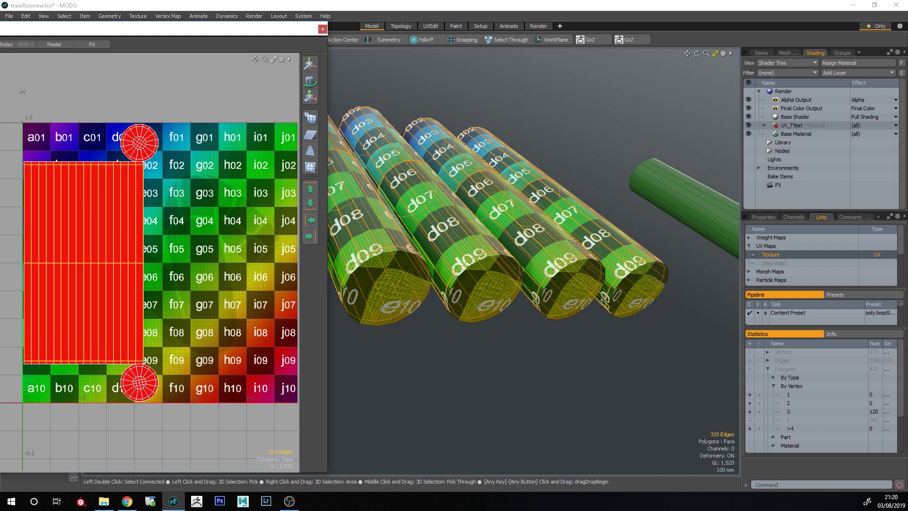
- Add three uniformly spaced loops to each half of the cylinder bodies using Loop Slice in Symmetry mode
{"action": "key", "text": "alt+c"}
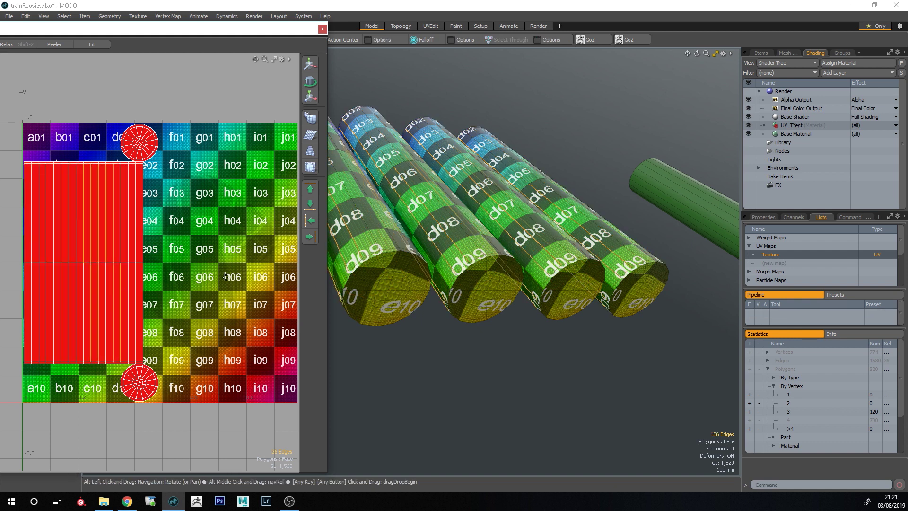
{"action": "left_click", "coordinate": [117, 302]}
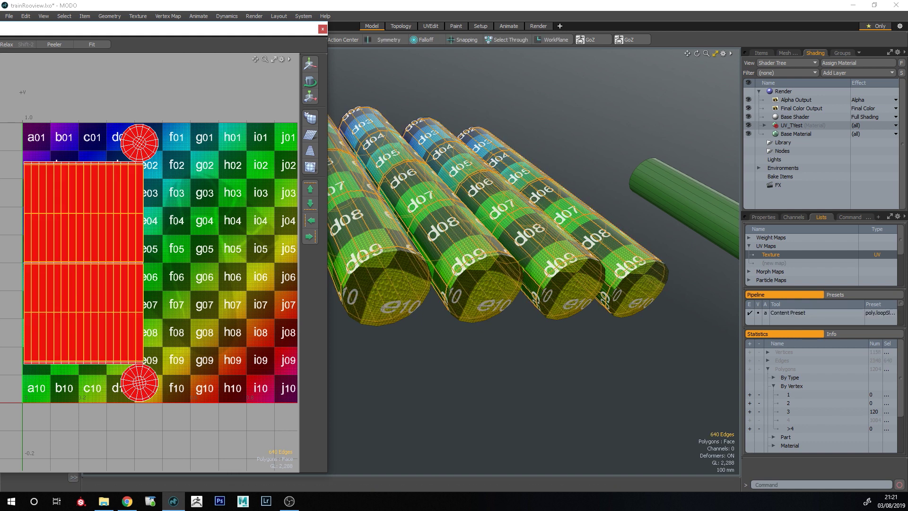
{"action": "left_click_drag", "start_coordinate": [163, 28], "coordinate": [0, 142]}
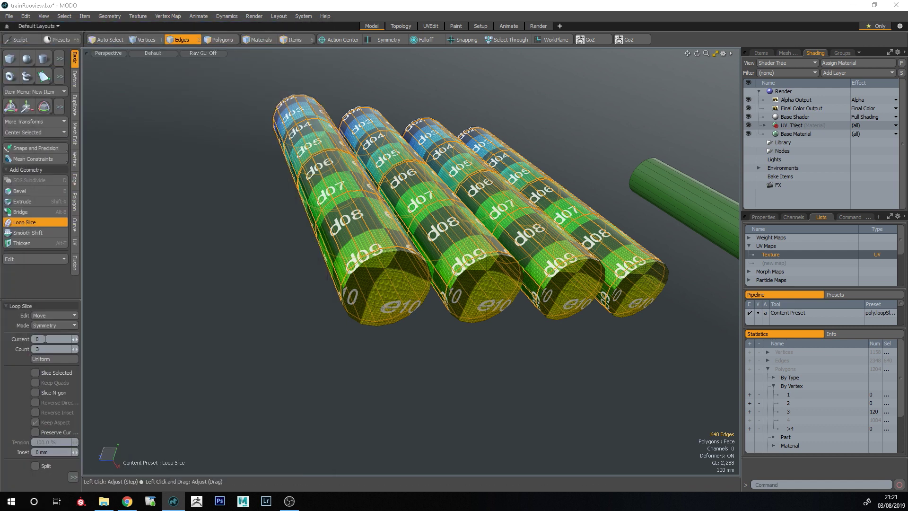
{"action": "left_click", "coordinate": [38, 358]}
{"action": "key", "text": "space"}
{"action": "left_click", "coordinate": [294, 405]}
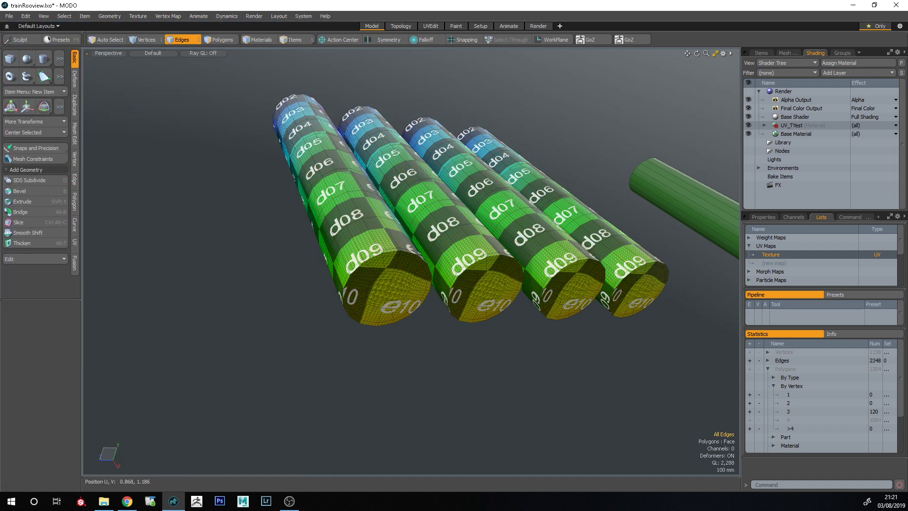
- Turn on subdivision for the axle cylinders and reopen the UV editor to check their layout
{"action": "left_click_drag", "start_coordinate": [235, 208], "coordinate": [371, 300], "text": "alt"}
{"action": "key", "text": "Tab"}
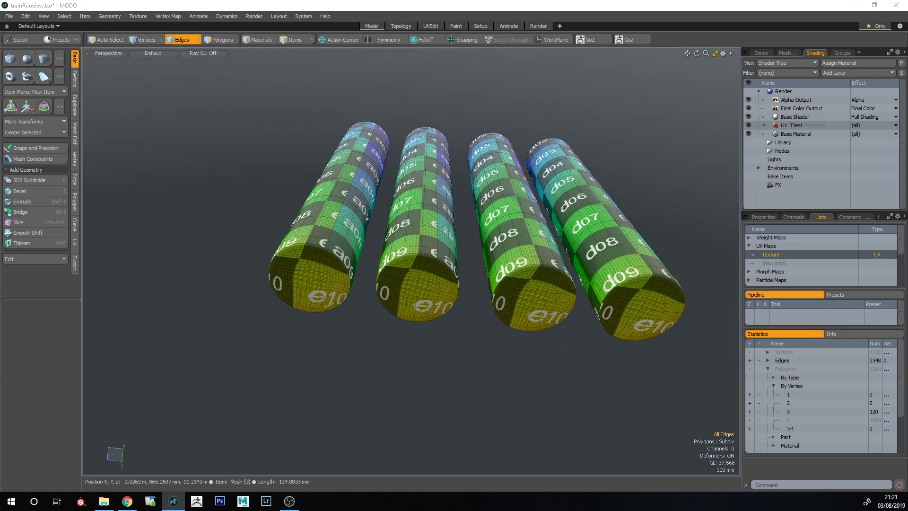
{"action": "key", "text": "F2"}
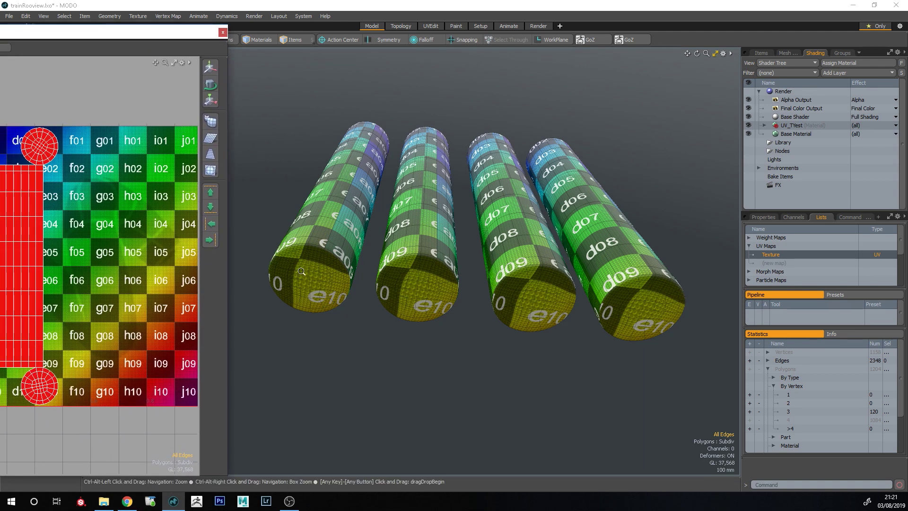
- Select the cylinders' circular cap islands in the UV layout and relax them with UV Relax
{"action": "left_click_drag", "start_coordinate": [301, 271], "coordinate": [323, 280], "text": "ctrl+alt"}
{"action": "mouse_move", "coordinate": [15, 147]}
{"action": "left_mouse_down", "text": "ctrl+alt"}
{"action": "mouse_move", "coordinate": [90, 142]}
{"action": "mouse_move", "coordinate": [52, 140]}
{"action": "left_mouse_up", "text": "ctrl+alt"}
{"action": "mouse_move", "coordinate": [93, 83]}
{"action": "right_mouse_down"}
{"action": "mouse_move", "coordinate": [53, 190]}
{"action": "mouse_move", "coordinate": [155, 106]}
{"action": "right_mouse_up"}
{"action": "right_click_drag", "start_coordinate": [242, 175], "coordinate": [164, 110]}
{"action": "left_click_drag", "start_coordinate": [120, 158], "coordinate": [48, 163], "text": "ctrl+alt"}
{"action": "mouse_move", "coordinate": [76, 402]}
{"action": "left_mouse_down", "text": "alt"}
{"action": "mouse_move", "coordinate": [94, 265]}
{"action": "mouse_move", "coordinate": [85, 114]}
{"action": "left_mouse_up", "text": "alt"}
{"action": "right_click_drag", "start_coordinate": [95, 306], "coordinate": [124, 305], "text": "shift"}
{"action": "left_click_drag", "start_coordinate": [128, 334], "coordinate": [153, 337], "text": "ctrl+alt"}
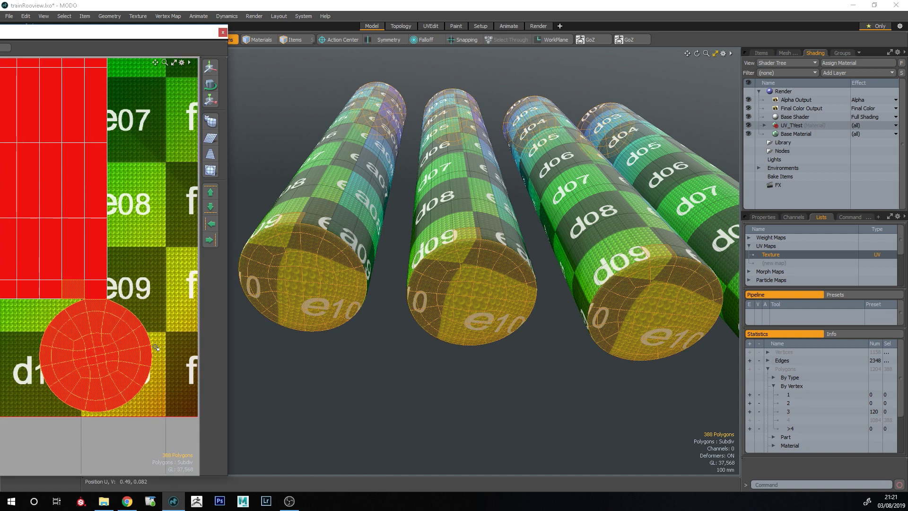
{"action": "key", "text": "shift+r"}
{"action": "left_click", "coordinate": [131, 351]}
{"action": "key", "text": "1"}
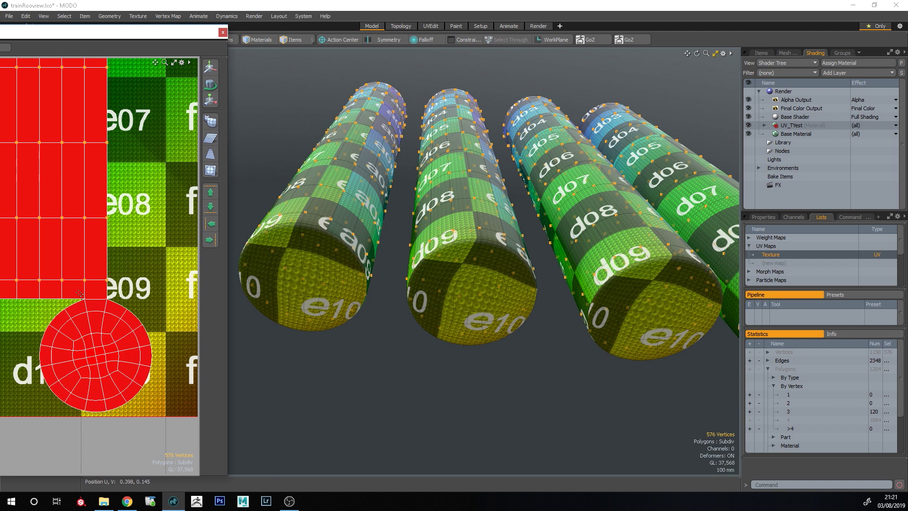
{"action": "key", "text": "3"}
{"action": "key", "text": "shift+r"}
{"action": "left_click", "coordinate": [132, 318]}
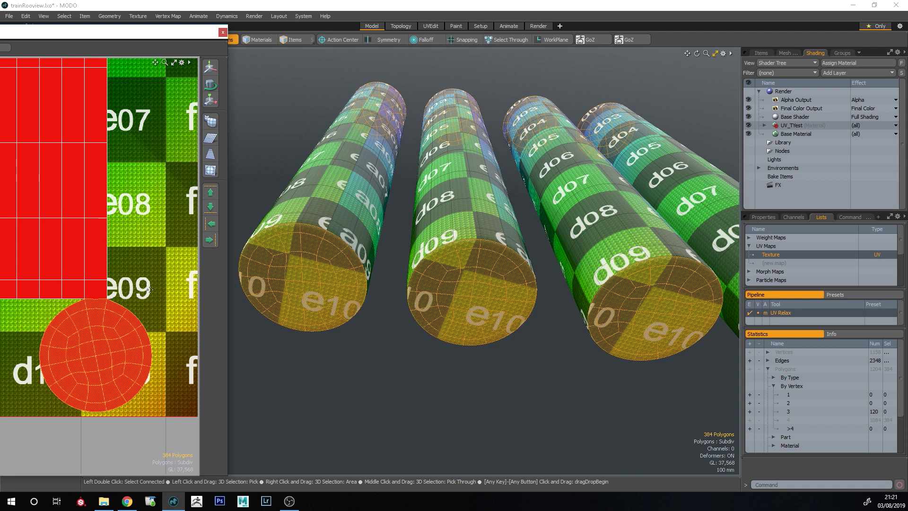
{"action": "key", "text": "Escape"}
- Check the relaxed checker texture on the cylinder ends and close the UV editor
{"action": "left_click_drag", "start_coordinate": [417, 288], "coordinate": [340, 286], "text": "ctrl+alt"}
{"action": "left_click_drag", "start_coordinate": [553, 319], "coordinate": [414, 243], "text": "alt+shift"}
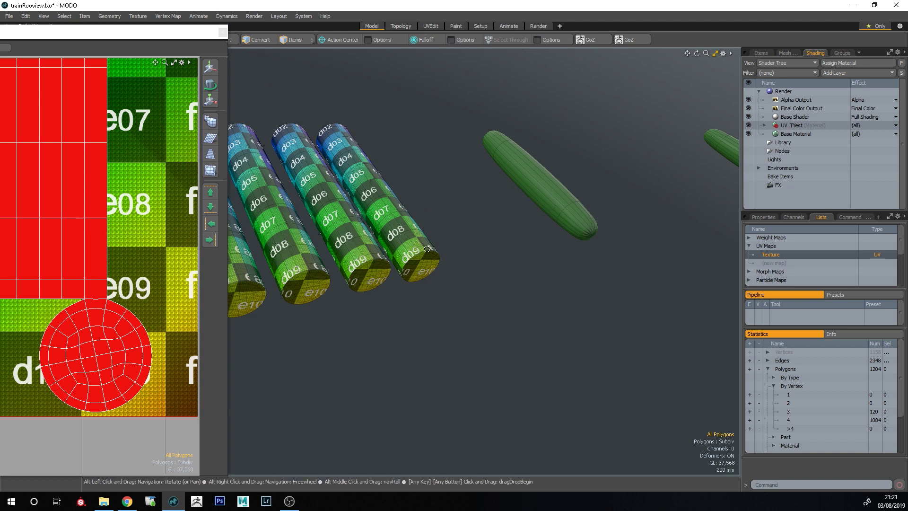
{"action": "scroll", "coordinate": [415, 243], "scroll_direction": "up", "scroll_amount": 5}
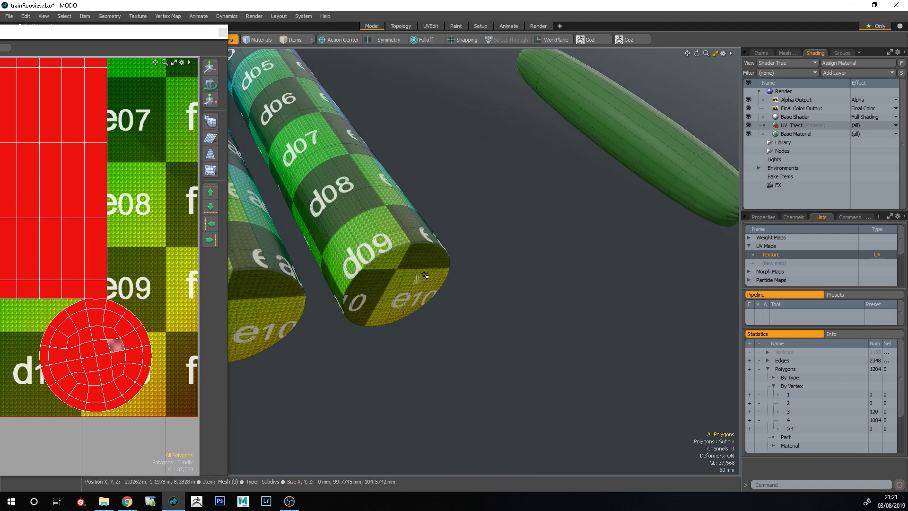
{"action": "scroll", "coordinate": [344, 255], "scroll_direction": "down", "scroll_amount": 6}
{"action": "left_click_drag", "start_coordinate": [344, 263], "coordinate": [373, 264], "text": "alt"}
{"action": "left_click", "coordinate": [223, 34]}
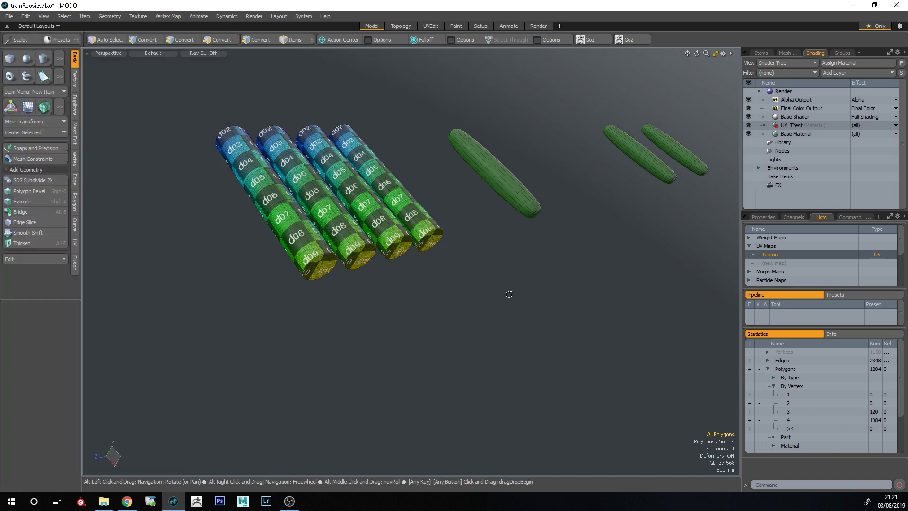
- Hide the UV test material and compare the cylinders without and with subdivision
{"action": "scroll", "coordinate": [509, 314], "scroll_direction": "up", "scroll_amount": 4}
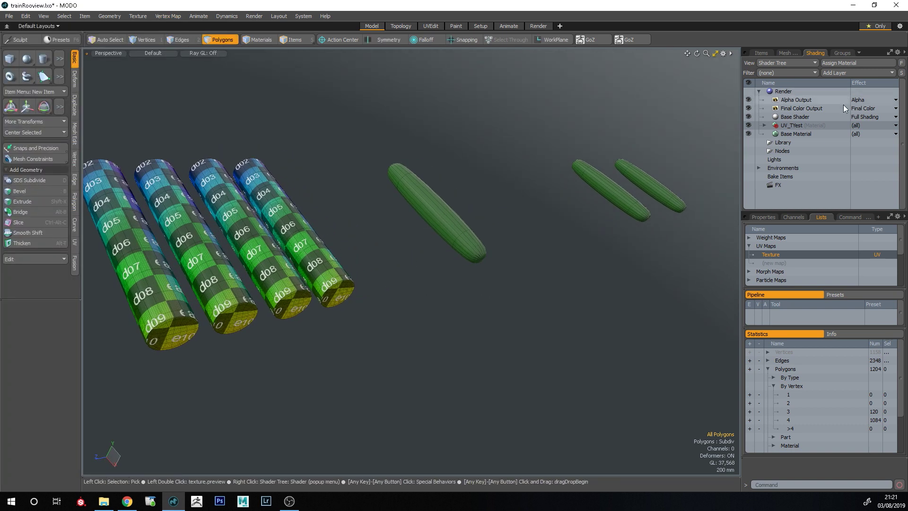
{"action": "left_click", "coordinate": [749, 125]}
{"action": "left_click_drag", "start_coordinate": [402, 301], "coordinate": [388, 335], "text": "alt"}
{"action": "key", "text": "Tab"}
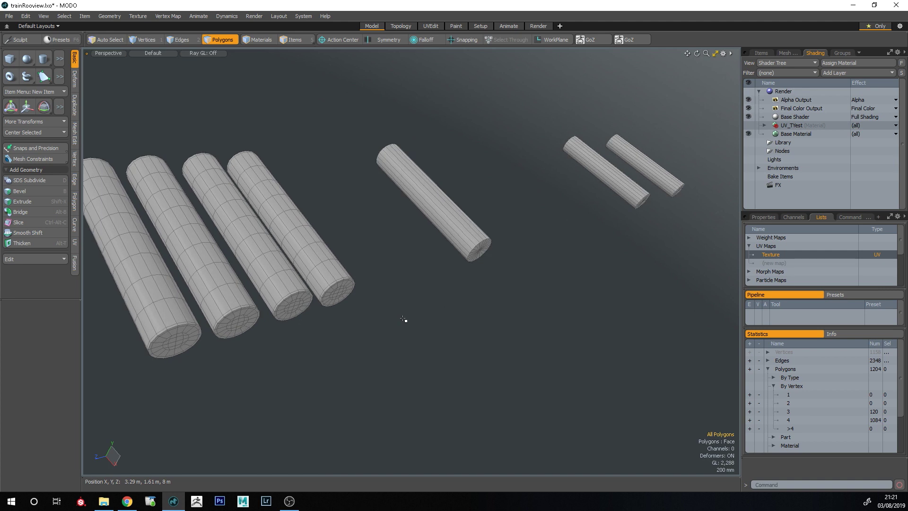
{"action": "key", "text": "Tab"}
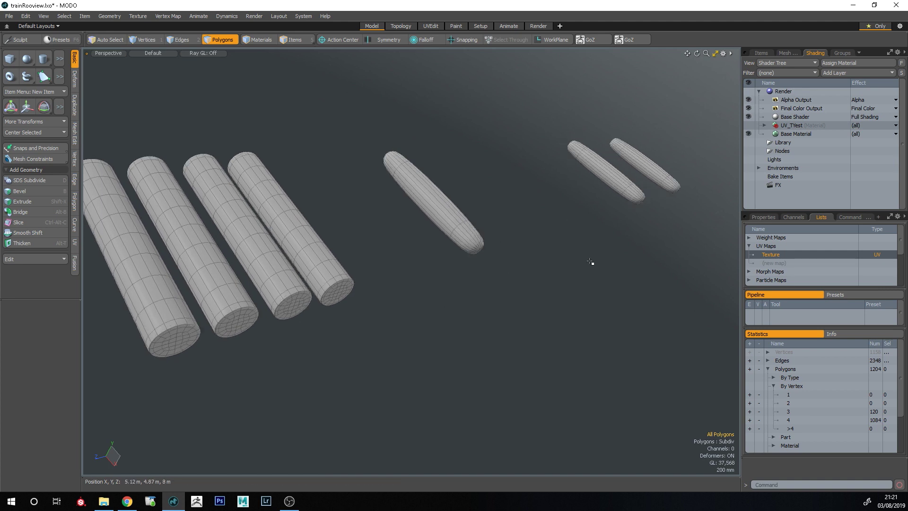
{"action": "key", "text": "KP_8"}
{"action": "mouse_move", "coordinate": [482, 323]}
{"action": "left_mouse_down", "text": "alt"}
{"action": "mouse_move", "coordinate": [356, 259]}
{"action": "mouse_move", "coordinate": [476, 318]}
{"action": "left_mouse_up", "text": "alt"}
{"action": "key", "text": "KP_8"}
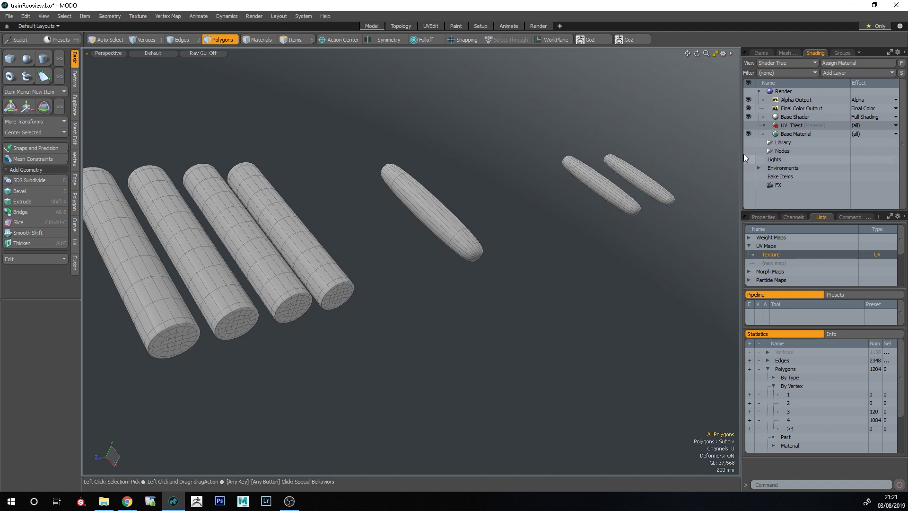
- Switch to the Mesh (2) item with the remaining triangulated parts, hide Mesh (3), and frame the octagonal caps
{"action": "left_click", "coordinate": [761, 53]}
{"action": "left_click", "coordinate": [808, 98]}
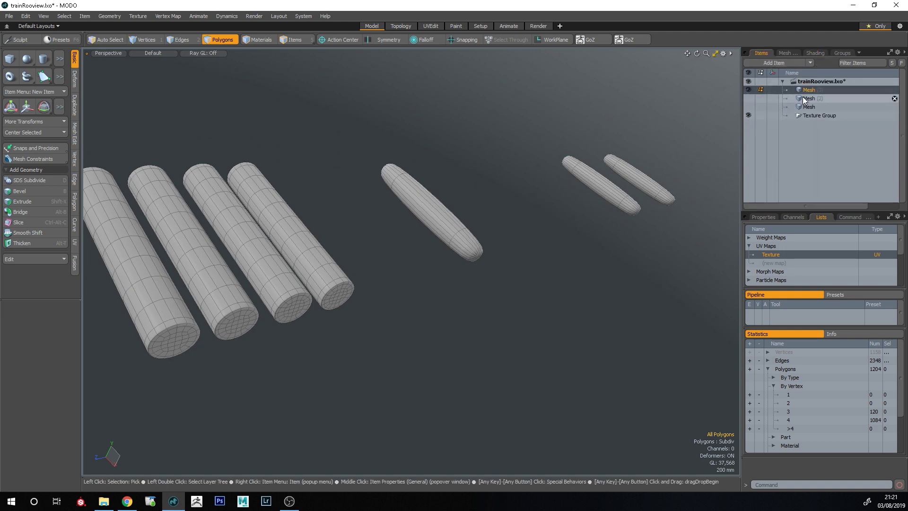
{"action": "left_click", "coordinate": [748, 90]}
{"action": "left_click_drag", "start_coordinate": [591, 204], "coordinate": [523, 197], "text": "ctrl+alt"}
{"action": "left_click_drag", "start_coordinate": [320, 364], "coordinate": [350, 338], "text": "alt+shift"}
{"action": "left_click_drag", "start_coordinate": [350, 338], "coordinate": [386, 331], "text": "ctrl+alt"}
{"action": "left_click_drag", "start_coordinate": [385, 331], "coordinate": [351, 385], "text": "ctrl+alt"}
- Inset one octagonal cap's eight triangles with a grouped polygon bevel and remove alternate centre edges to leave four quads
{"action": "double_click", "coordinate": [326, 401]}
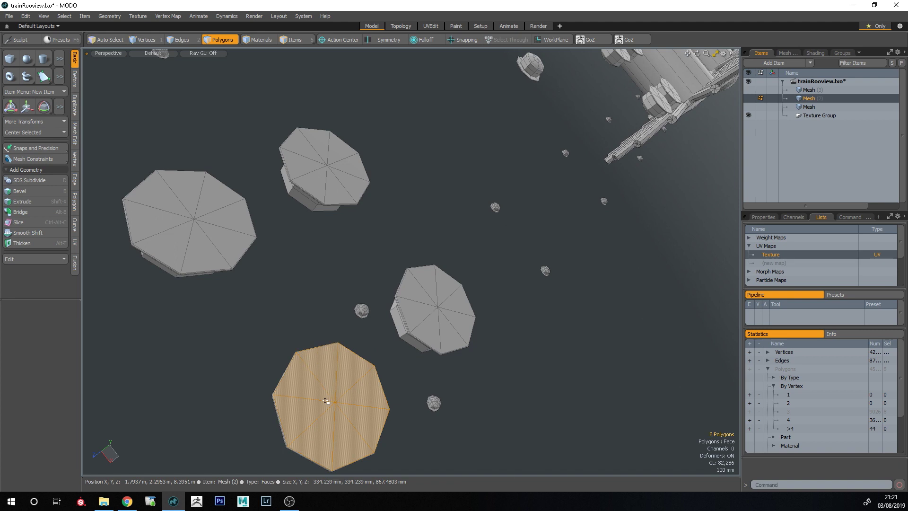
{"action": "key", "text": "b"}
{"action": "left_click", "coordinate": [332, 391]}
{"action": "scroll", "coordinate": [332, 391], "scroll_direction": "up", "scroll_amount": 1}
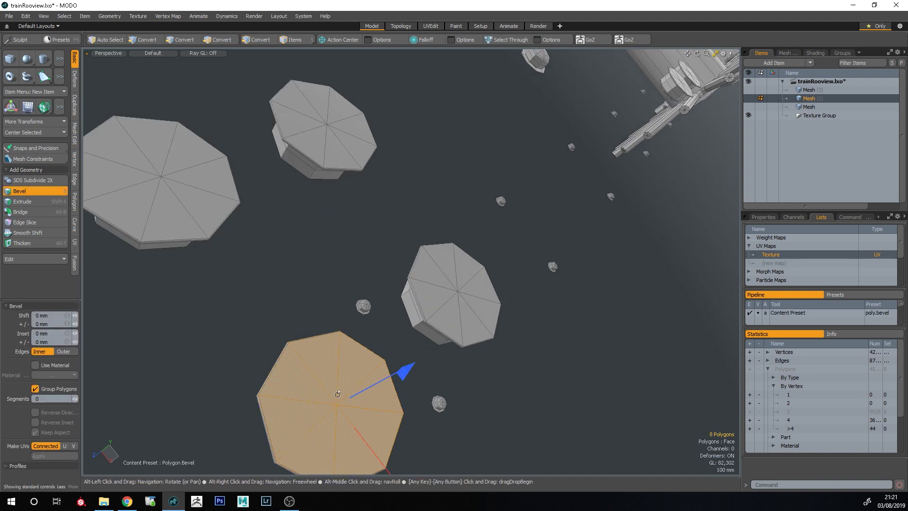
{"action": "left_click_drag", "start_coordinate": [336, 394], "coordinate": [354, 361], "text": "alt"}
{"action": "key", "text": "space"}
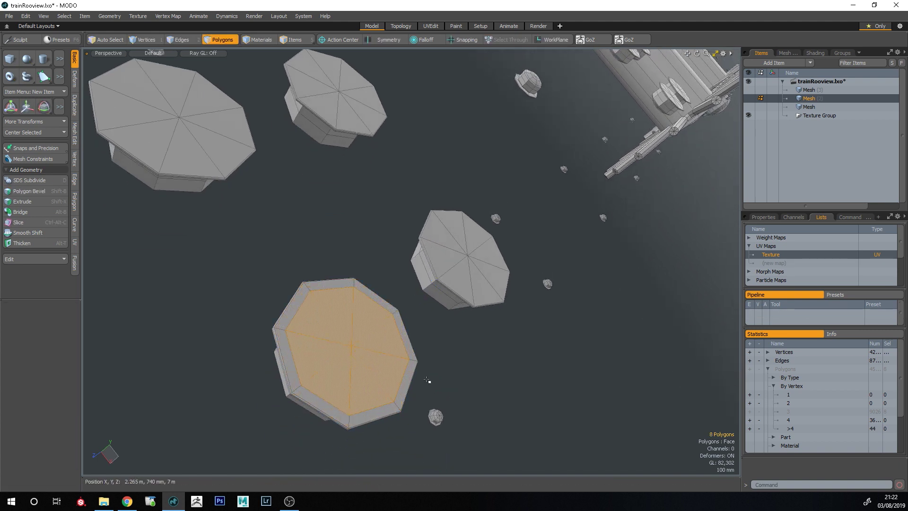
{"action": "left_click", "coordinate": [450, 372]}
{"action": "left_click_drag", "start_coordinate": [451, 371], "coordinate": [355, 331], "text": "alt"}
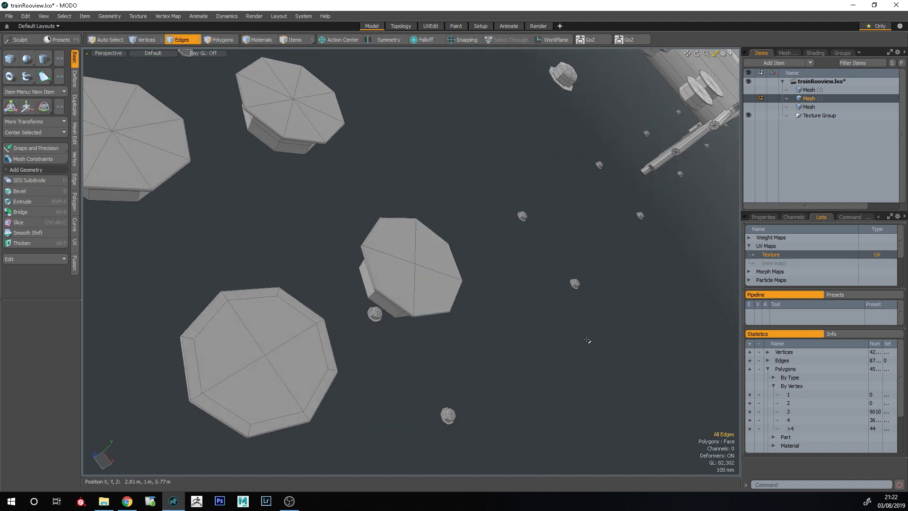
- Turn on subdivision for the Mesh (2) parts and inspect the triangulated round parts across the train
{"action": "left_click_drag", "start_coordinate": [587, 340], "coordinate": [553, 336], "text": "alt"}
{"action": "key", "text": "Tab"}
{"action": "left_click_drag", "start_coordinate": [474, 344], "coordinate": [420, 242], "text": "alt"}
{"action": "key", "text": "3"}
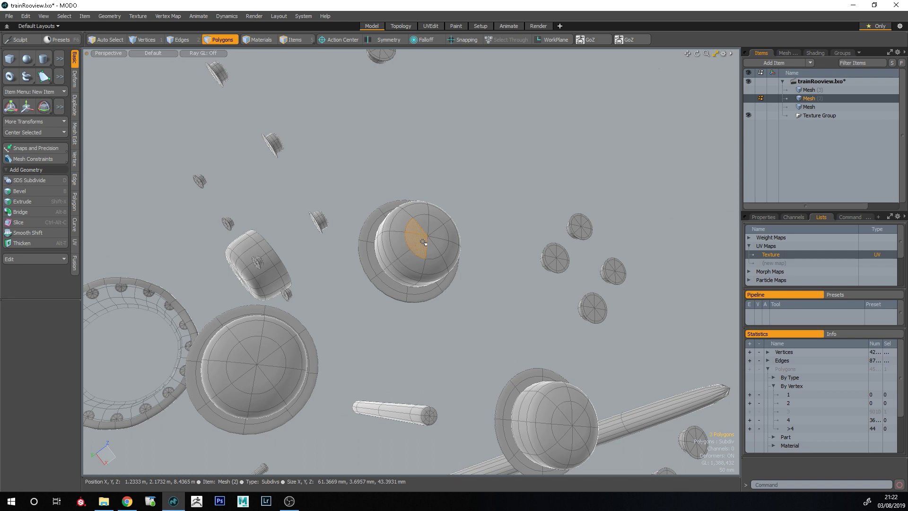
{"action": "left_click", "coordinate": [450, 203]}
{"action": "scroll", "coordinate": [452, 194], "scroll_direction": "down", "scroll_amount": 5}
{"action": "left_click_drag", "start_coordinate": [452, 195], "coordinate": [94, 487], "text": "alt"}
{"action": "scroll", "coordinate": [264, 331], "scroll_direction": "down", "scroll_amount": 4}
{"action": "left_click_drag", "start_coordinate": [264, 331], "coordinate": [266, 259], "text": "alt"}
{"action": "left_click_drag", "start_coordinate": [402, 322], "coordinate": [373, 300], "text": "alt"}
{"action": "scroll", "coordinate": [368, 276], "scroll_direction": "down", "scroll_amount": 3}
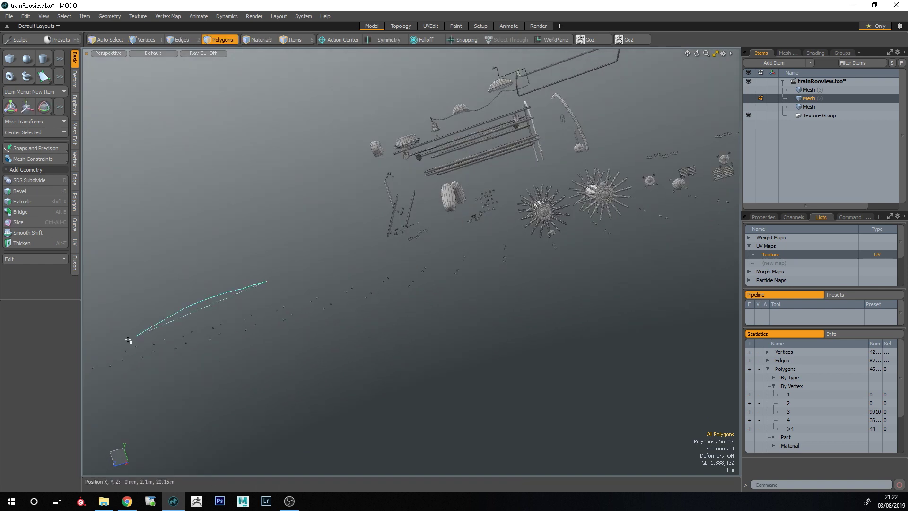
- Lasso-select the small hat-shaped bolts along the whole row, cut them, and paste them into a new mesh item
{"action": "right_click_drag", "start_coordinate": [583, 245], "coordinate": [582, 245]}
{"action": "left_click_drag", "start_coordinate": [568, 251], "coordinate": [501, 274], "text": "alt"}
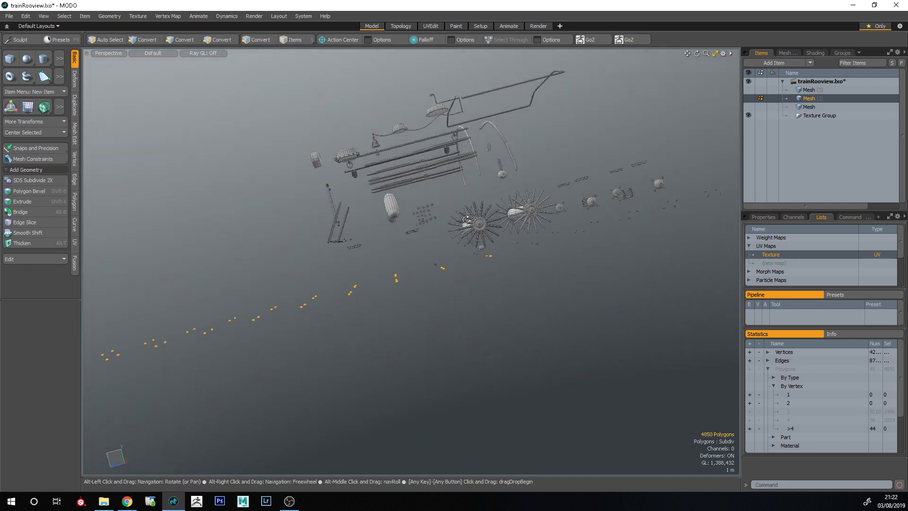
{"action": "scroll", "coordinate": [485, 278], "scroll_direction": "up", "scroll_amount": 4}
{"action": "right_click_drag", "start_coordinate": [398, 255], "coordinate": [381, 261], "text": "shift"}
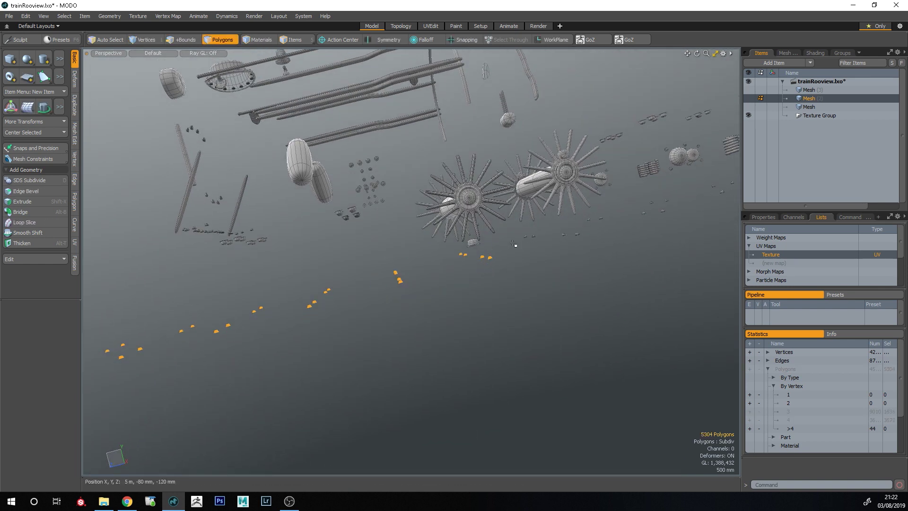
{"action": "right_click_drag", "start_coordinate": [652, 228], "coordinate": [652, 230], "text": "shift"}
{"action": "left_click_drag", "start_coordinate": [652, 230], "coordinate": [498, 258], "text": "alt"}
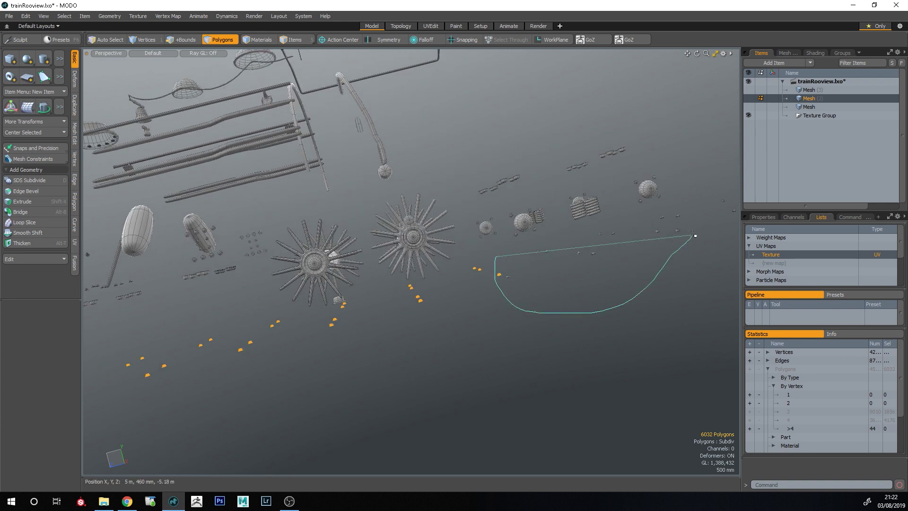
{"action": "left_click_drag", "start_coordinate": [682, 216], "coordinate": [484, 289], "text": "alt"}
{"action": "mouse_move", "coordinate": [483, 289]}
{"action": "right_mouse_down", "text": "shift"}
{"action": "mouse_move", "coordinate": [674, 405]}
{"action": "mouse_move", "coordinate": [633, 179]}
{"action": "right_mouse_up", "text": "shift"}
{"action": "mouse_move", "coordinate": [634, 180]}
{"action": "left_mouse_down", "text": "alt"}
{"action": "mouse_move", "coordinate": [641, 203]}
{"action": "mouse_move", "coordinate": [559, 258]}
{"action": "mouse_move", "coordinate": [549, 204]}
{"action": "left_mouse_up", "text": "alt"}
{"action": "right_click_drag", "start_coordinate": [548, 204], "coordinate": [839, 278], "text": "shift"}
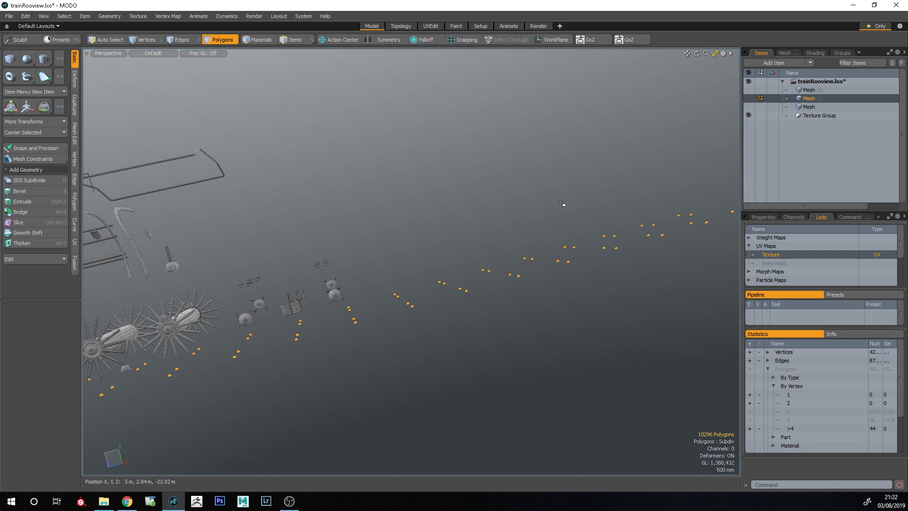
{"action": "key", "text": "Delete"}
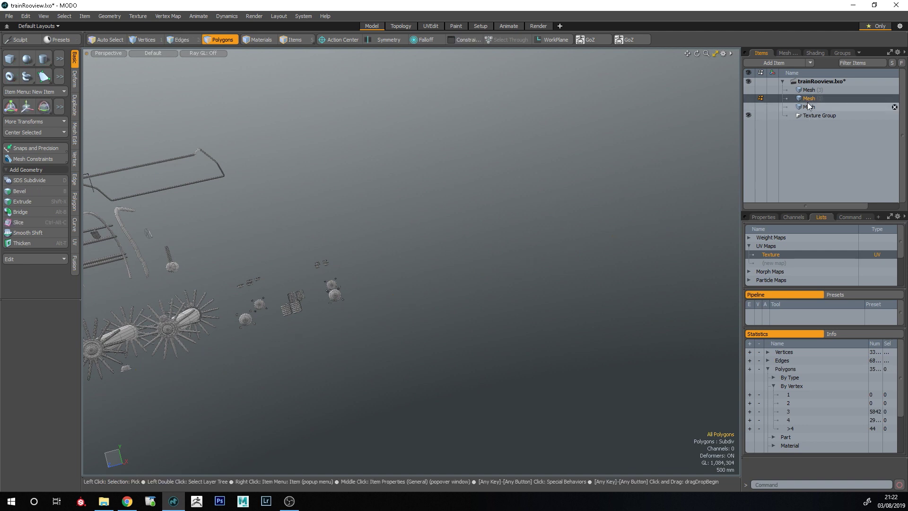
{"action": "key", "text": "n"}
{"action": "key", "text": "ctrl+v"}
- Frame one bolt, select every three-sided polygon in the bolt mesh, and merge the triangle pairs into quads
{"action": "key", "text": "a"}
{"action": "left_click_drag", "start_coordinate": [464, 383], "coordinate": [453, 257], "text": "alt"}
{"action": "left_click_drag", "start_coordinate": [621, 297], "coordinate": [660, 324], "text": "ctrl+alt"}
{"action": "left_click_drag", "start_coordinate": [478, 236], "coordinate": [410, 260], "text": "alt"}
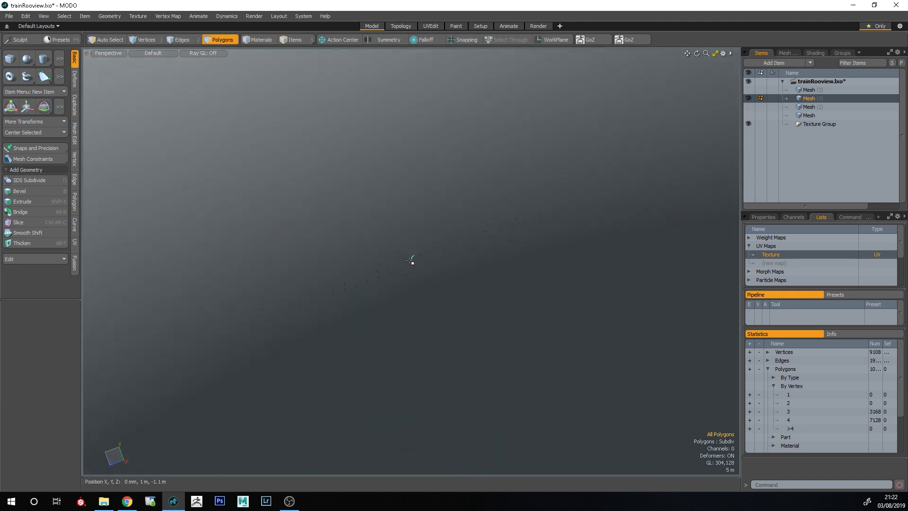
{"action": "key", "text": "shift+a"}
{"action": "left_click", "coordinate": [506, 367]}
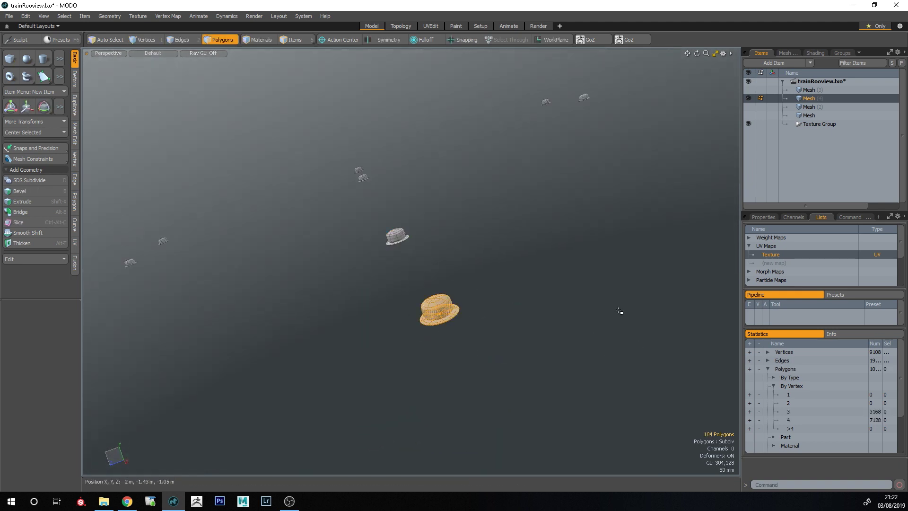
{"action": "key", "text": "shift+a"}
{"action": "left_click_drag", "start_coordinate": [537, 427], "coordinate": [669, 366], "text": "alt"}
{"action": "left_click", "coordinate": [619, 297]}
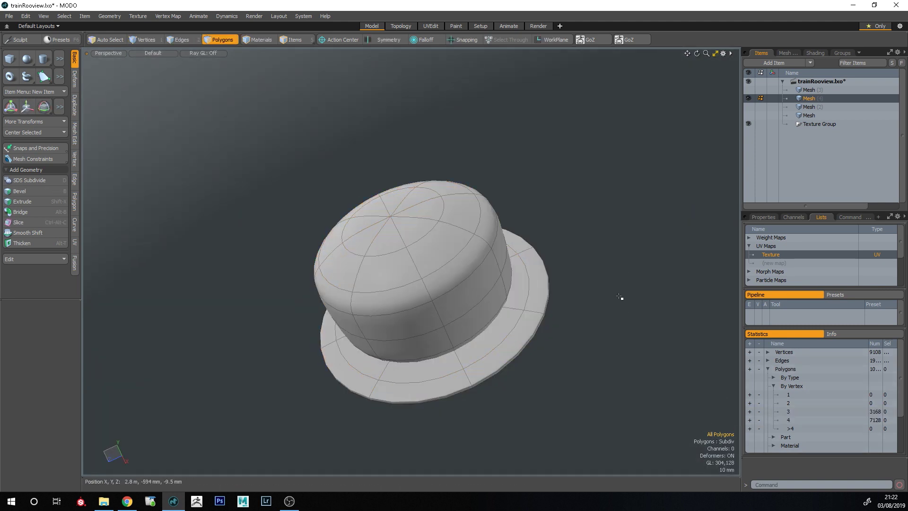
{"action": "left_click", "coordinate": [750, 412]}
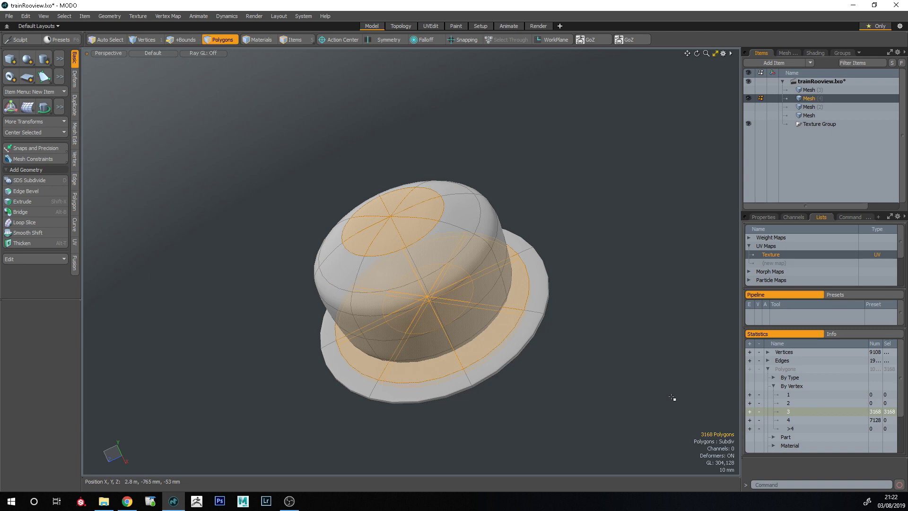
{"action": "key", "text": "shift+q"}
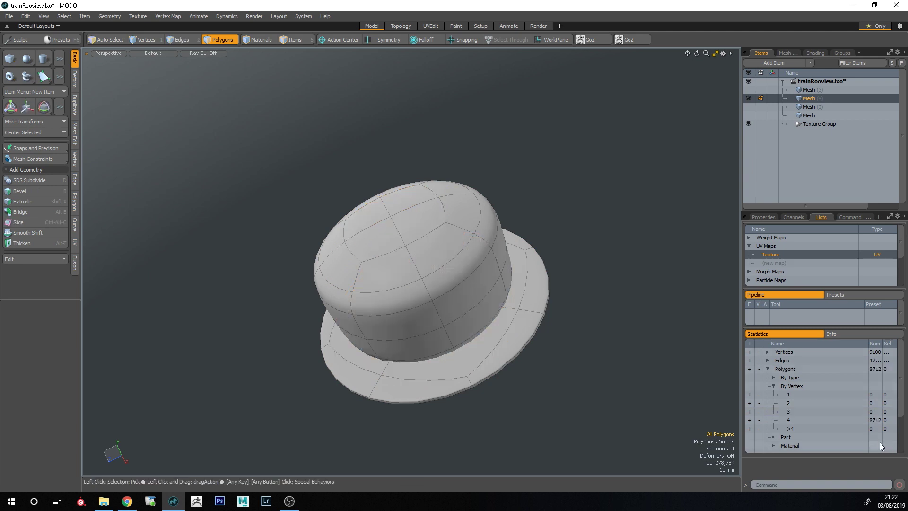
- Turn off subdivision for the bolt mesh and examine its quad topology from the side
{"action": "scroll", "coordinate": [490, 203], "scroll_direction": "down", "scroll_amount": 5}
{"action": "left_click_drag", "start_coordinate": [217, 218], "coordinate": [433, 258], "text": "alt"}
{"action": "scroll", "coordinate": [474, 273], "scroll_direction": "up", "scroll_amount": 5}
{"action": "scroll", "coordinate": [449, 304], "scroll_direction": "up", "scroll_amount": 3}
{"action": "key", "text": "Tab"}
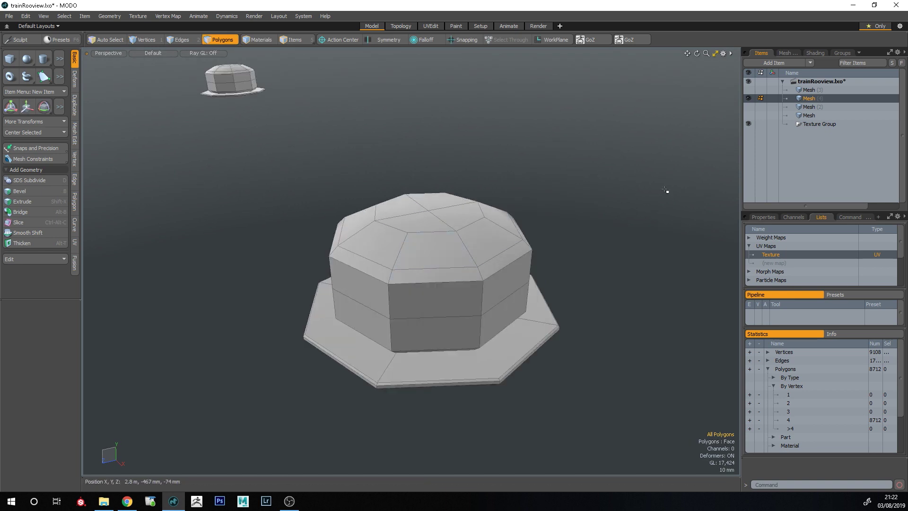
- Add a new mesh item and build a six-sided Y-axis cylinder over the bolt, about 61 mm in radius and 70 mm high
{"action": "key", "text": "n"}
{"action": "left_click_drag", "start_coordinate": [451, 251], "coordinate": [201, 164], "text": "alt"}
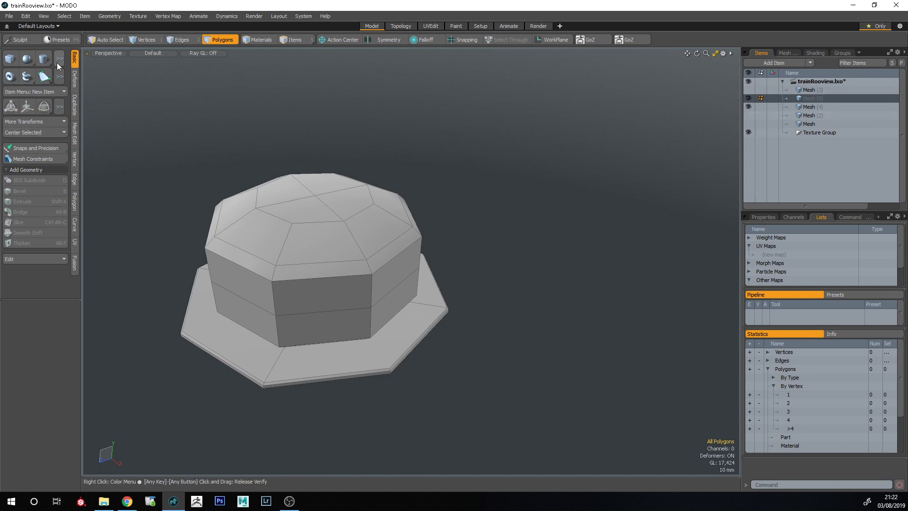
{"action": "left_click", "coordinate": [14, 59]}
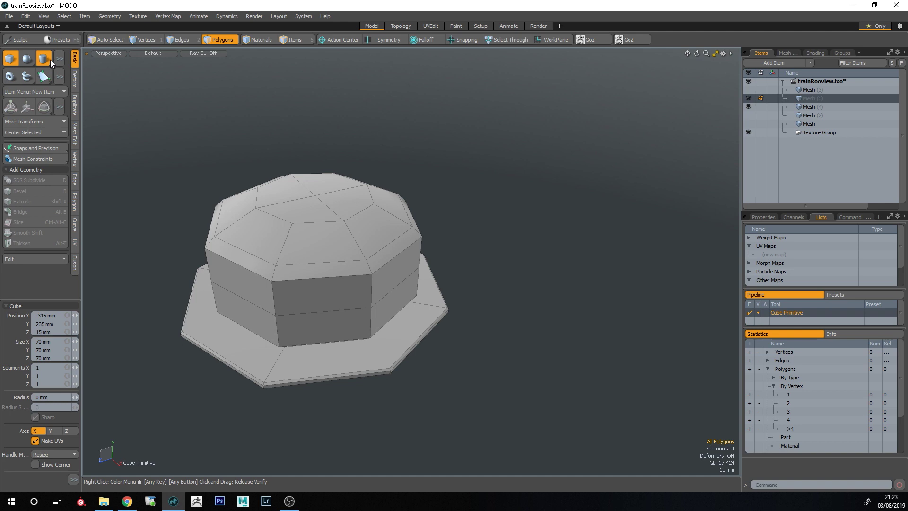
{"action": "left_click", "coordinate": [44, 59]}
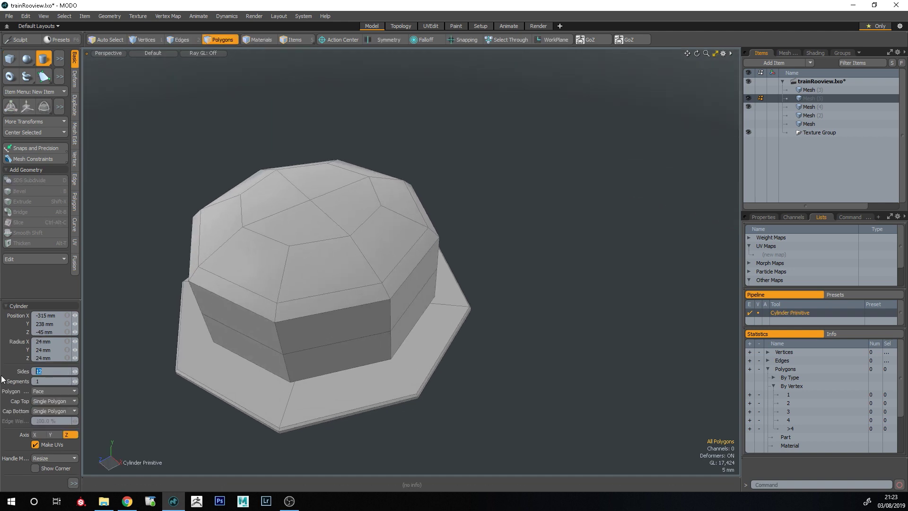
{"action": "left_click_drag", "start_coordinate": [298, 200], "coordinate": [306, 208], "text": "alt"}
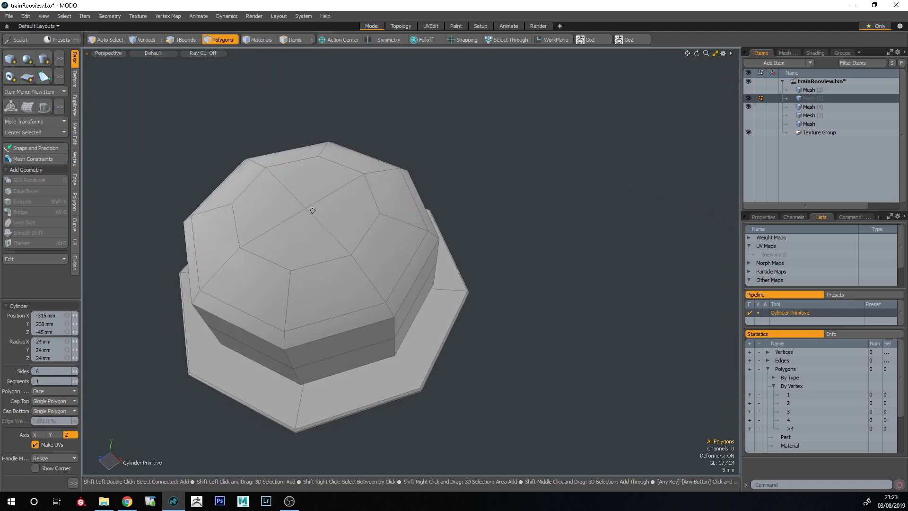
{"action": "key", "text": "x"}
{"action": "left_click_drag", "start_coordinate": [304, 205], "coordinate": [527, 105]}
{"action": "scroll", "coordinate": [327, 231], "scroll_direction": "down", "scroll_amount": 3, "text": "alt"}
{"action": "left_click_drag", "start_coordinate": [327, 232], "coordinate": [355, 187], "text": "alt"}
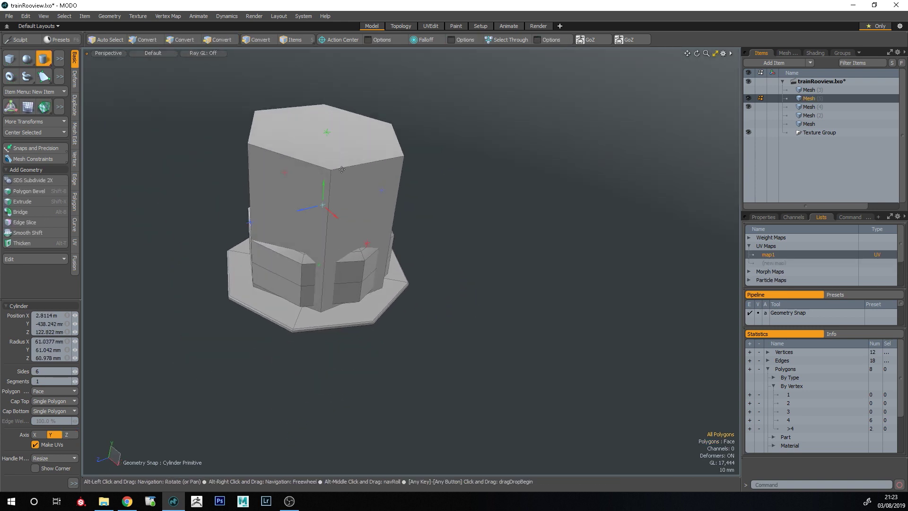
{"action": "left_click_drag", "start_coordinate": [327, 132], "coordinate": [306, 272]}
{"action": "key", "text": "space"}
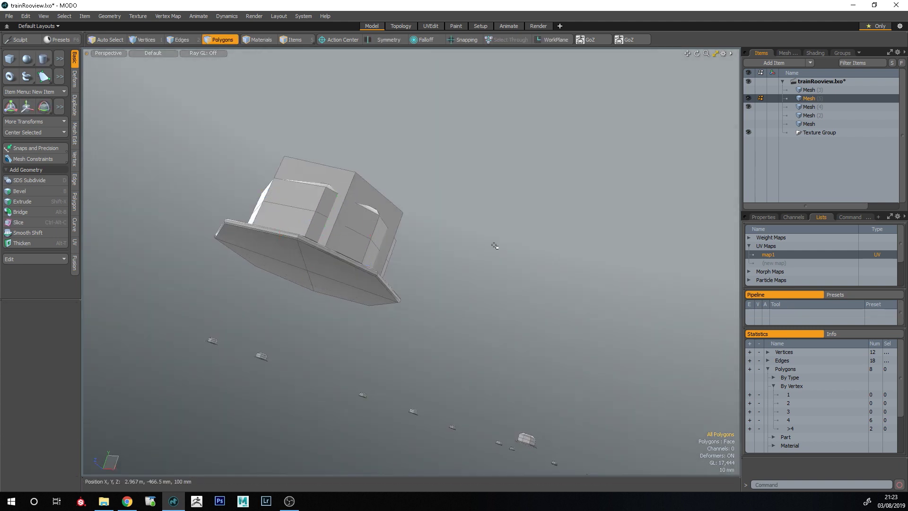
- Hide the original bolts and select the top and bottom caps of the six-sided cylinder
{"action": "left_click_drag", "start_coordinate": [492, 246], "coordinate": [492, 303], "text": "alt"}
{"action": "left_click_drag", "start_coordinate": [379, 275], "coordinate": [430, 290], "text": "alt"}
{"action": "scroll", "coordinate": [430, 290], "scroll_direction": "down", "scroll_amount": 3}
{"action": "left_click", "coordinate": [421, 241]}
{"action": "left_click_drag", "start_coordinate": [432, 359], "coordinate": [400, 209], "text": "alt"}
{"action": "left_click", "coordinate": [432, 289], "text": "shift"}
{"action": "left_click_drag", "start_coordinate": [433, 290], "coordinate": [426, 349], "text": "alt"}
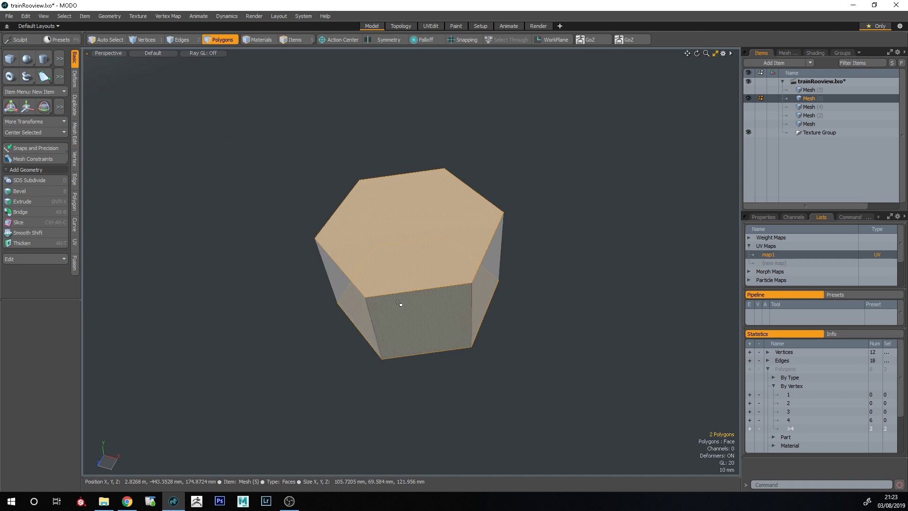
{"action": "left_click_drag", "start_coordinate": [386, 335], "coordinate": [410, 327], "text": "alt"}
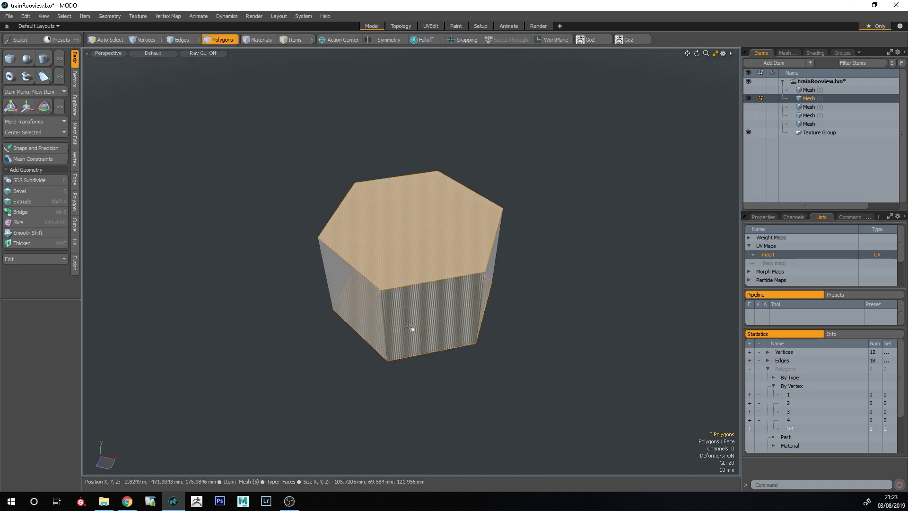
- Bevel only the cylinder's top cap with a 17.72 mm inset and a 7.6 mm shift
{"action": "key", "text": "Escape"}
{"action": "left_click", "coordinate": [449, 235]}
{"action": "scroll", "coordinate": [444, 233], "scroll_direction": "up", "scroll_amount": 2}
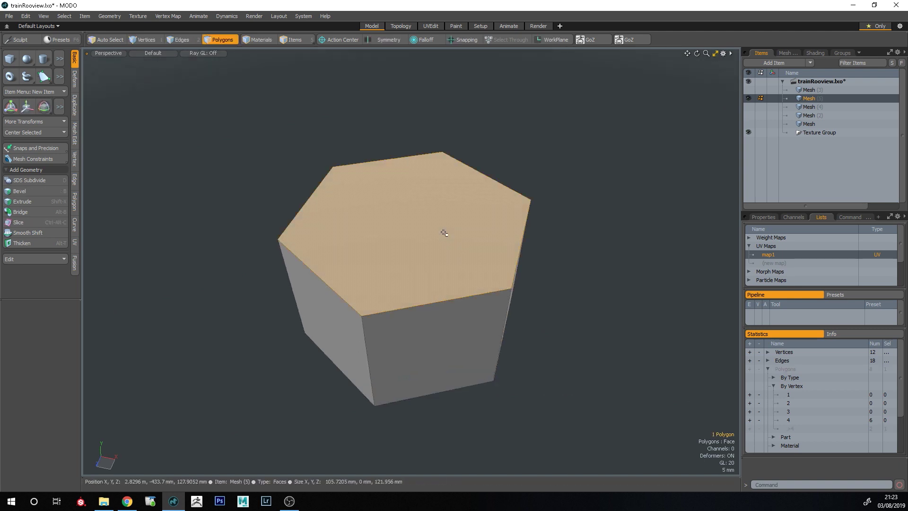
{"action": "key", "text": "b"}
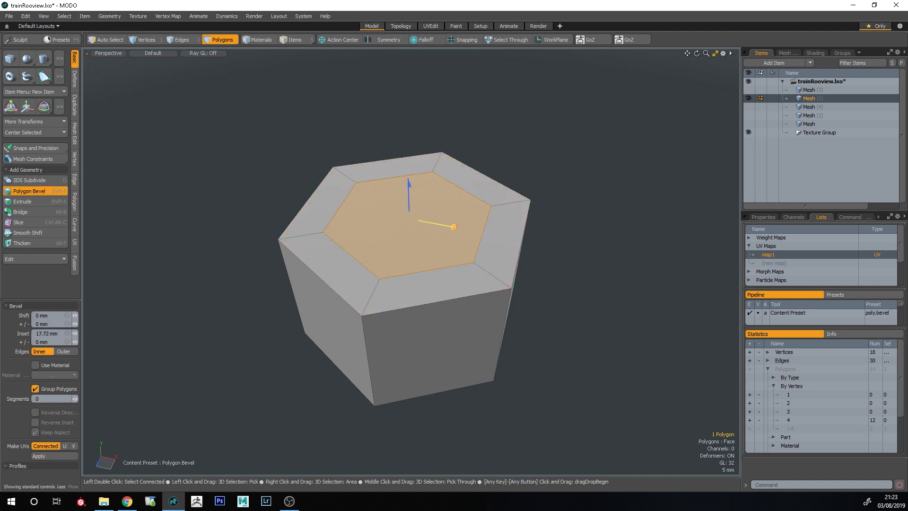
{"action": "left_click_drag", "start_coordinate": [398, 184], "coordinate": [416, 146], "text": "alt"}
{"action": "left_click_drag", "start_coordinate": [424, 188], "coordinate": [426, 172]}
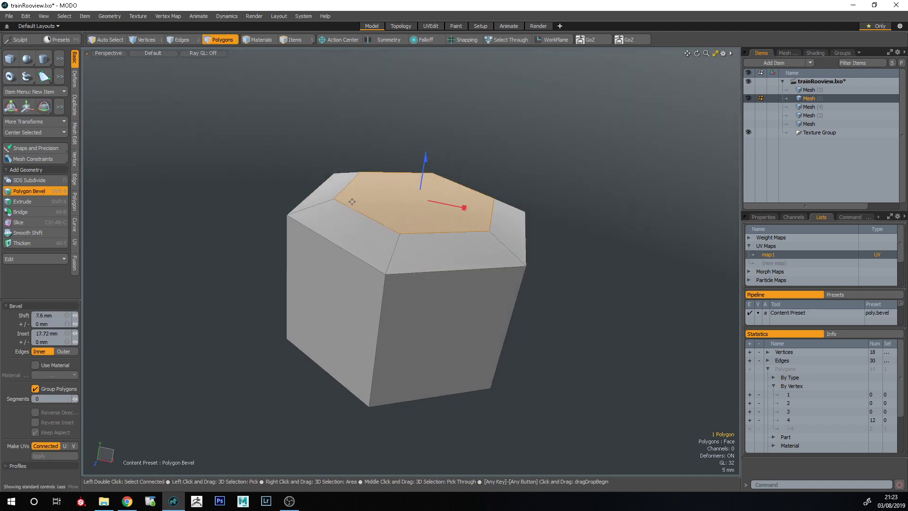
{"action": "key", "text": "Escape"}
{"action": "key", "text": "Escape"}
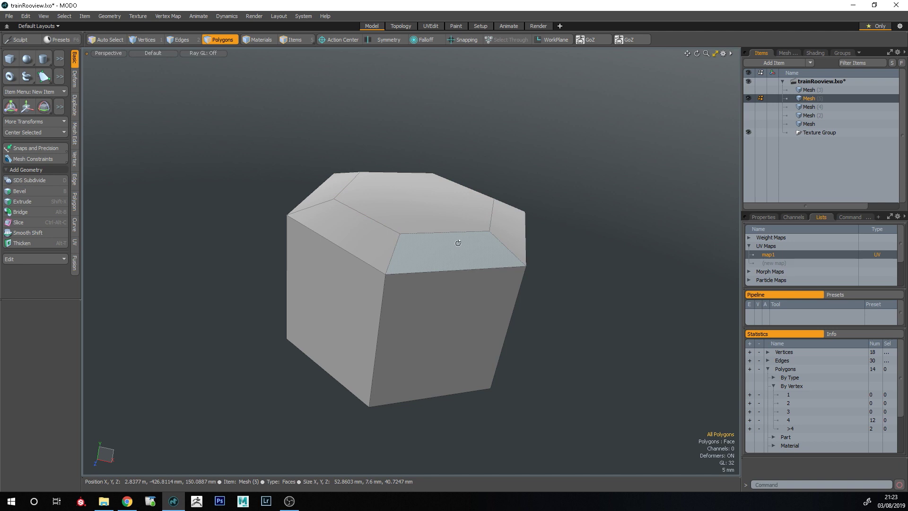
- Undo the bevel on the cylinder's top cap
{"action": "left_click_drag", "start_coordinate": [458, 243], "coordinate": [459, 332], "text": "alt"}
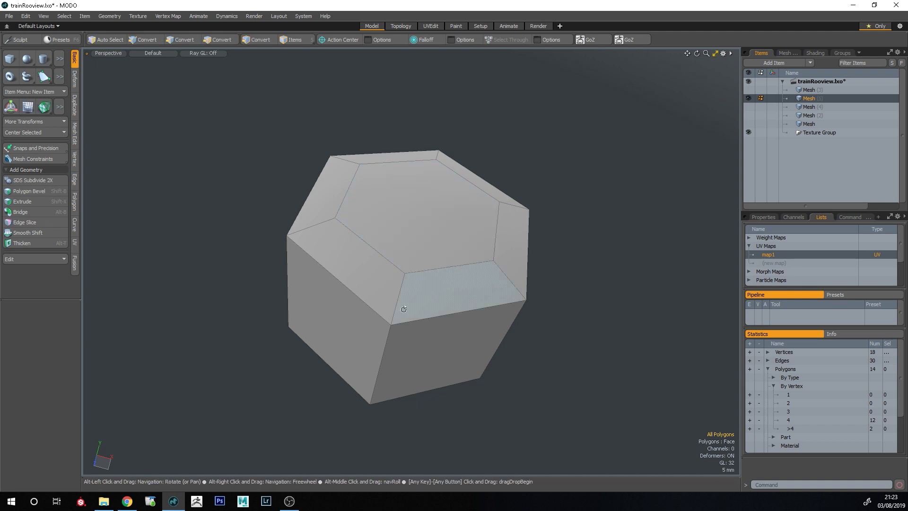
{"action": "key", "text": "1"}
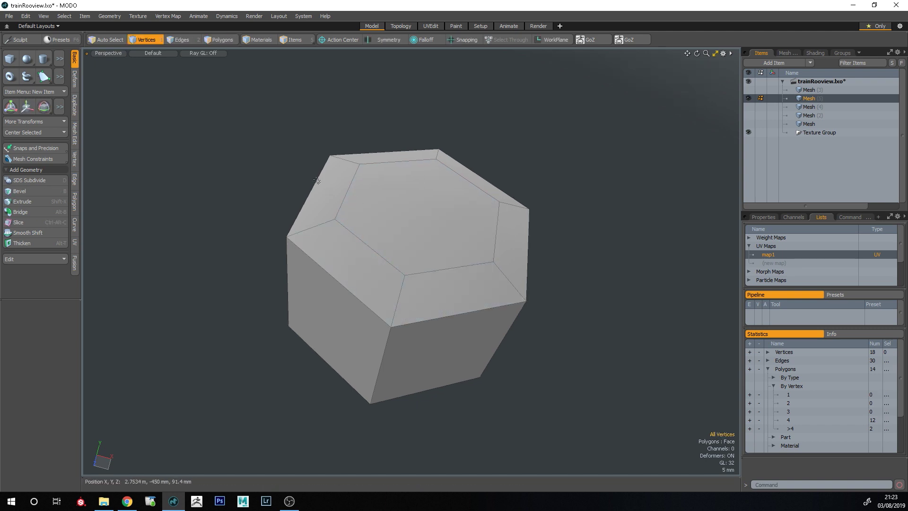
{"action": "key", "text": "3"}
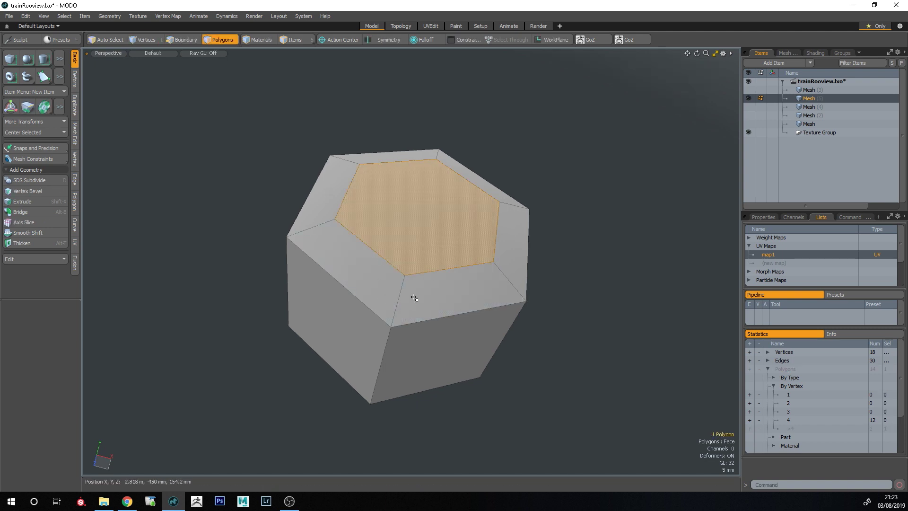
{"action": "key", "text": "ctrl+z"}
- Inset both hexagonal caps by 19.32 mm with Polygon Bevel and delete the inner polygons
{"action": "left_click_drag", "start_coordinate": [418, 277], "coordinate": [426, 142], "text": "alt"}
{"action": "left_click", "coordinate": [483, 334], "text": "shift"}
{"action": "key", "text": "b"}
{"action": "left_click_drag", "start_coordinate": [404, 176], "coordinate": [460, 336], "text": "alt"}
{"action": "left_click", "coordinate": [444, 214]}
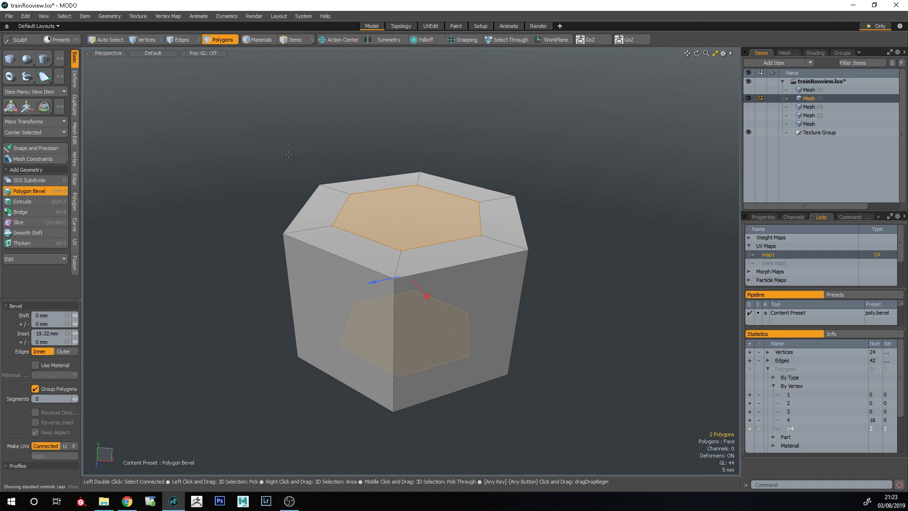
{"action": "key", "text": "Delete"}
- Loop-slice the hexagonal ring so every side gets a middle loop and support loops beside its corners
{"action": "key", "text": "1"}
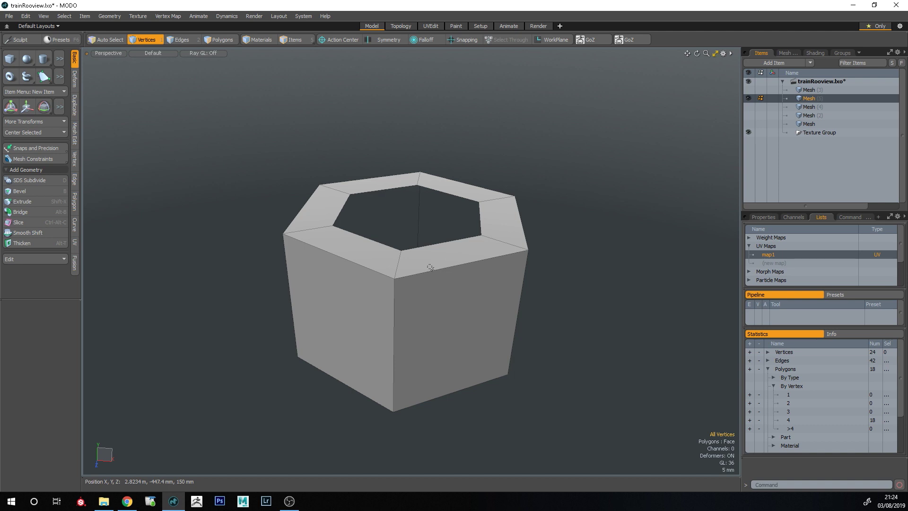
{"action": "key", "text": "space"}
{"action": "key", "text": "space"}
{"action": "key", "text": "space"}
{"action": "key", "text": "space"}
{"action": "left_click", "coordinate": [448, 268]}
{"action": "key", "text": "l"}
{"action": "left_click_drag", "start_coordinate": [450, 288], "coordinate": [452, 314], "text": "alt"}
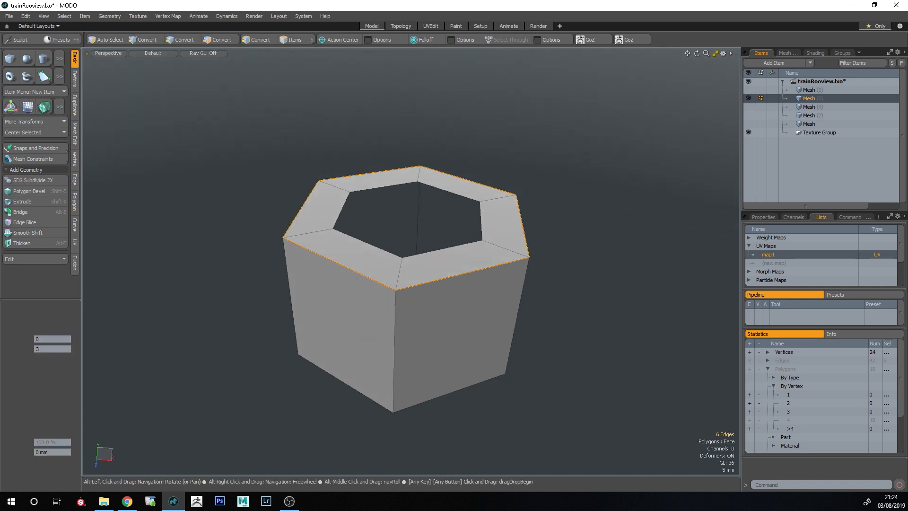
{"action": "key", "text": "alt+c"}
{"action": "left_click_drag", "start_coordinate": [438, 330], "coordinate": [409, 266]}
{"action": "key", "text": "q"}
- Flatten the hexagonal ring by scaling it to 46.5% in Y, then scale it up to 110.5% in Y
{"action": "key", "text": "Escape"}
{"action": "key", "text": "y"}
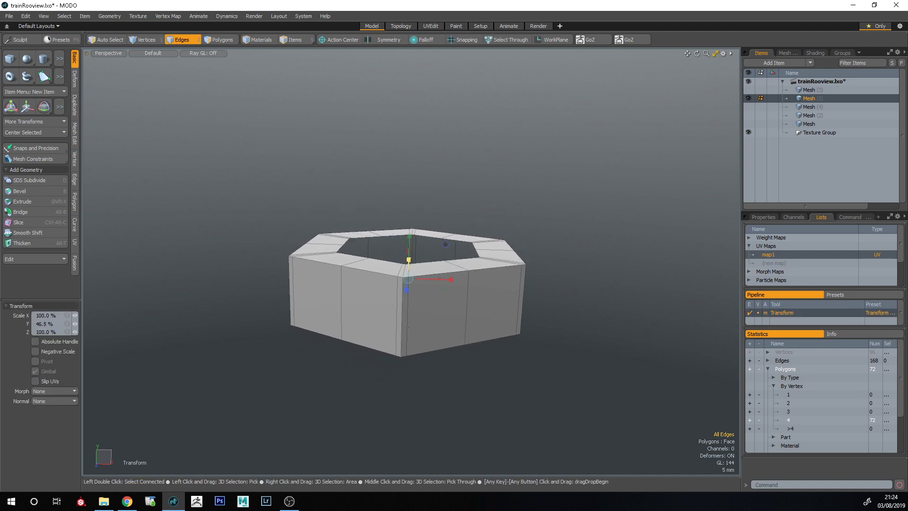
{"action": "key", "text": "q"}
{"action": "left_click_drag", "start_coordinate": [487, 268], "coordinate": [433, 319], "text": "alt"}
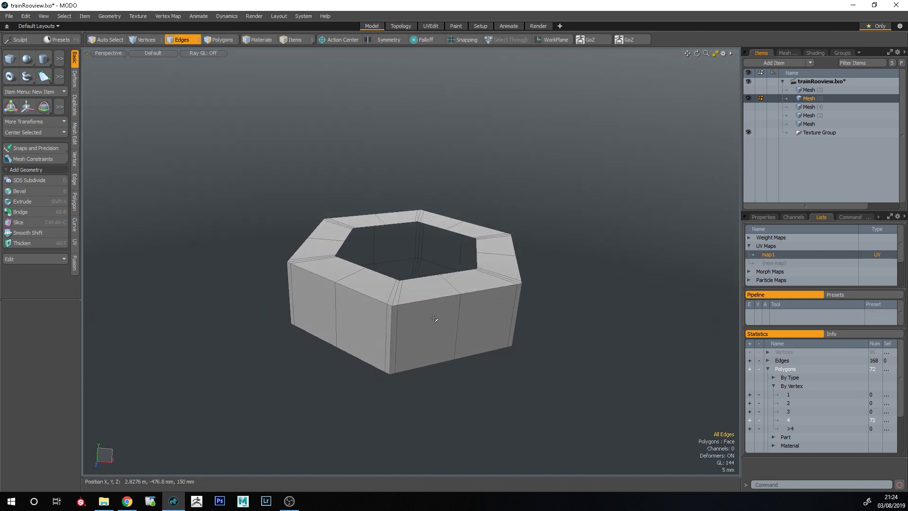
{"action": "key", "text": "r"}
{"action": "left_click_drag", "start_coordinate": [410, 236], "coordinate": [410, 232]}
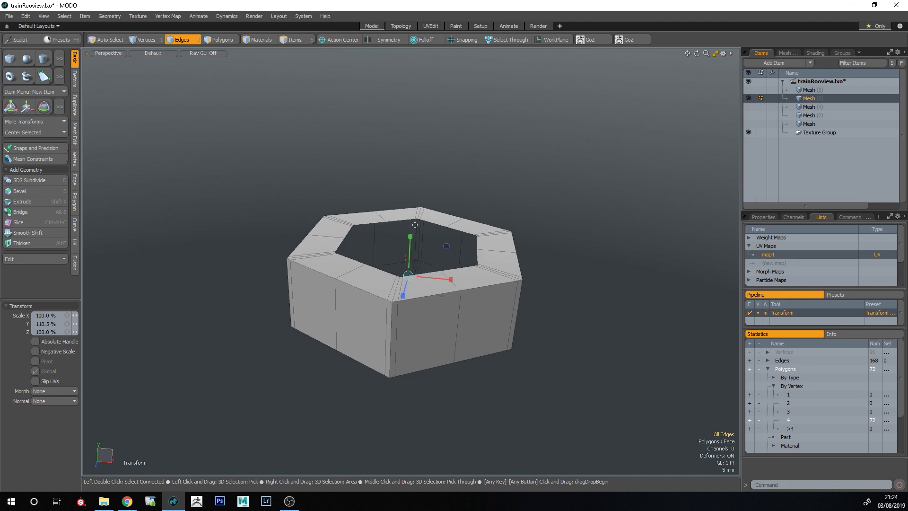
{"action": "key", "text": "q"}
- Loop-slice the ring's outer walls horizontally with a middle loop and support loops near the rims
{"action": "left_click_drag", "start_coordinate": [456, 321], "coordinate": [467, 323], "text": "ctrl+alt"}
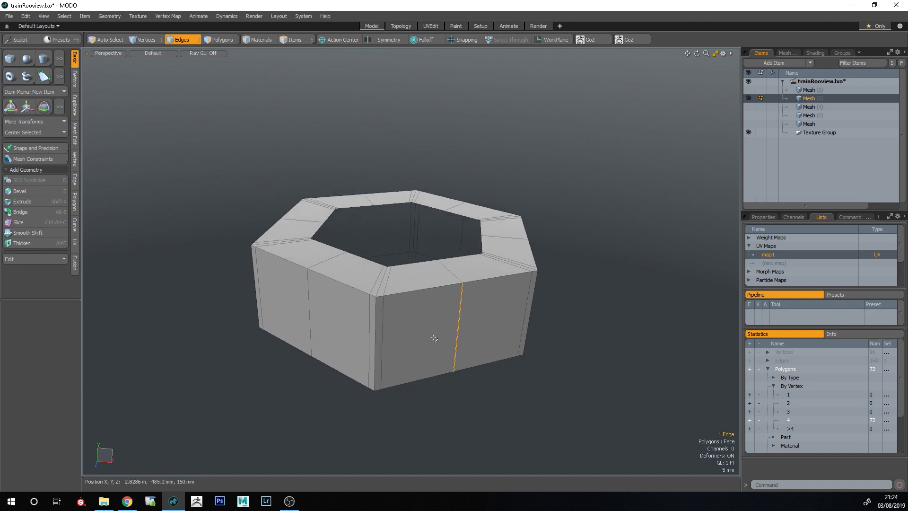
{"action": "key", "text": "alt+c"}
{"action": "left_click_drag", "start_coordinate": [558, 356], "coordinate": [492, 256]}
{"action": "key", "text": "q"}
- Loop-slice around the ring's top face and turn on subdivision for the mesh
{"action": "left_click", "coordinate": [568, 365]}
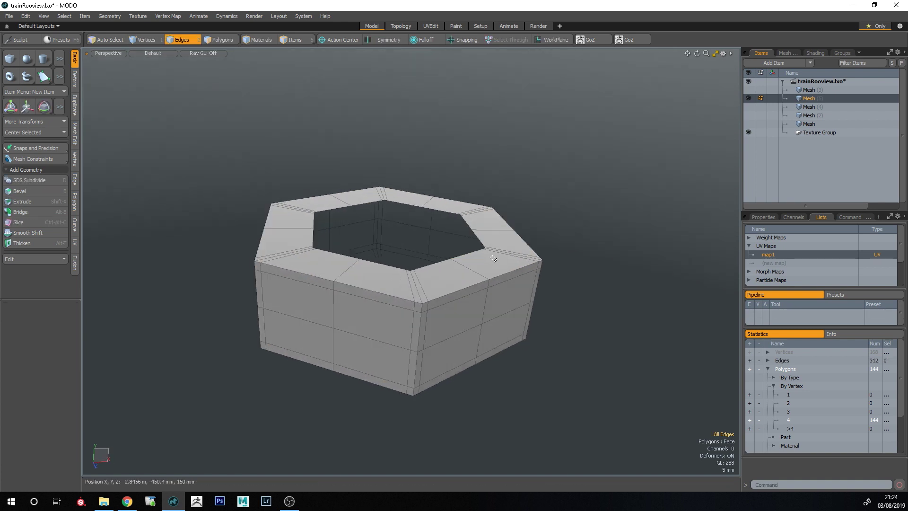
{"action": "key", "text": "alt+c"}
{"action": "key", "text": "q"}
{"action": "key", "text": "Tab"}
{"action": "left_click", "coordinate": [593, 324]}
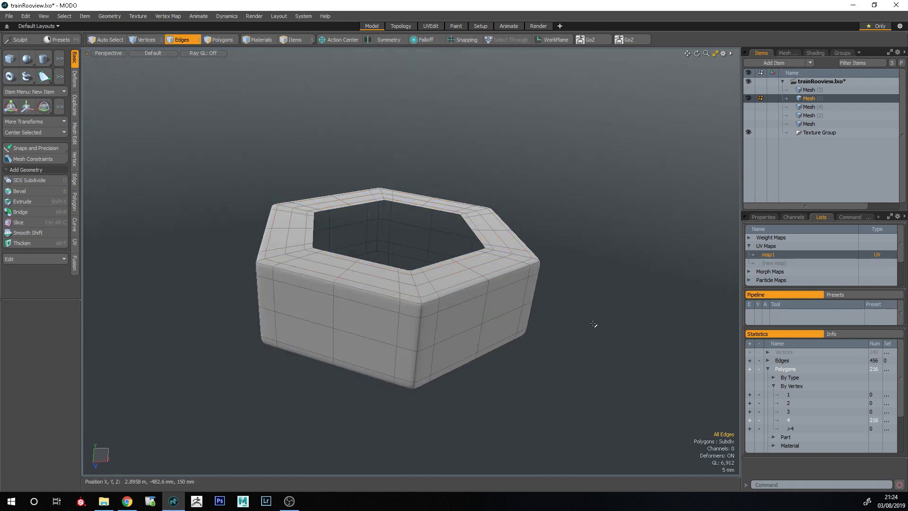
- Undo the subdivision and the loop slices on the ring's top face and outer walls
{"action": "key", "text": "ctrl+z"}
{"action": "key", "text": "ctrl+z"}
{"action": "key", "text": "ctrl+z"}
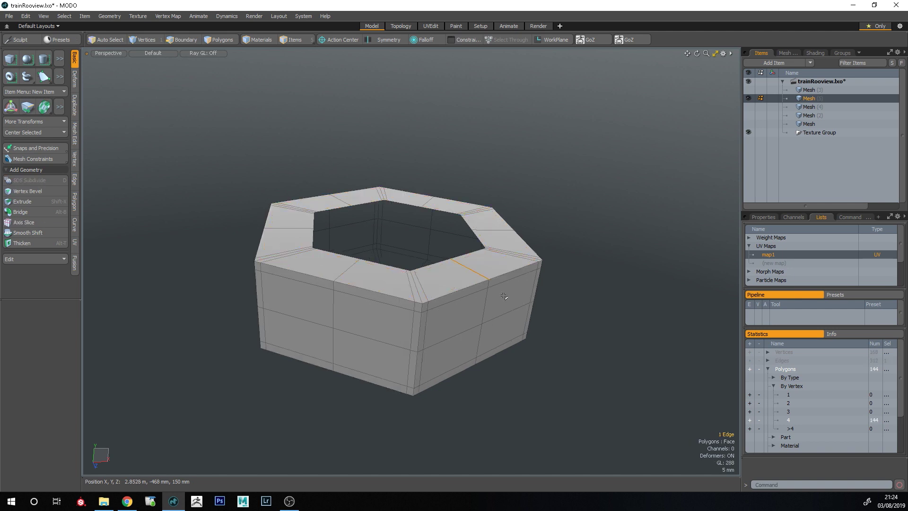
{"action": "key", "text": "ctrl+z"}
{"action": "key", "text": "ctrl+z"}
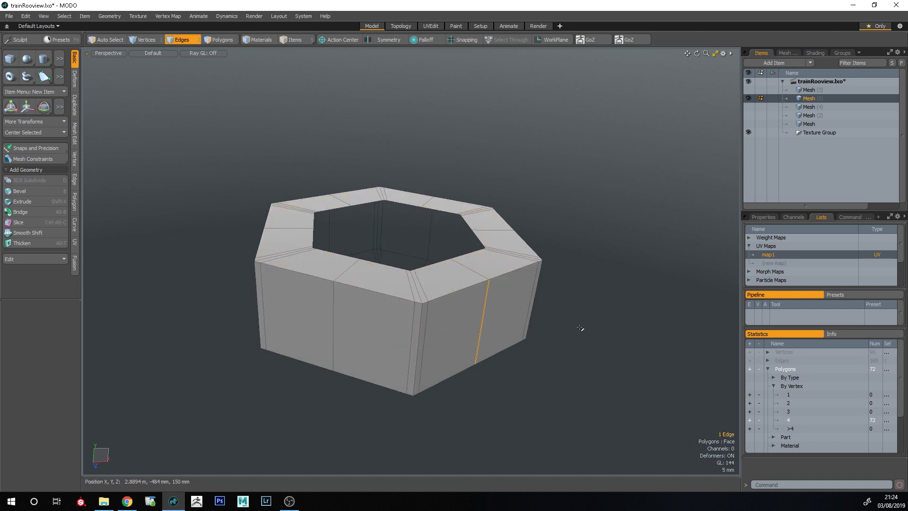
{"action": "left_click", "coordinate": [562, 323]}
{"action": "scroll", "coordinate": [460, 311], "scroll_direction": "up", "scroll_amount": 3}
{"action": "left_click", "coordinate": [463, 305]}
{"action": "key", "text": "l"}
{"action": "left_click_drag", "start_coordinate": [463, 305], "coordinate": [391, 331], "text": "alt"}
{"action": "key", "text": "ctrl+z"}
{"action": "left_click_drag", "start_coordinate": [448, 329], "coordinate": [373, 351], "text": "alt"}
- Fill the ring's top opening with a single polygon and collapse it into a triangle fan around a centre point
{"action": "key", "text": "3"}
{"action": "left_click_drag", "start_coordinate": [409, 307], "coordinate": [470, 331], "text": "alt"}
{"action": "key", "text": "2"}
{"action": "double_click", "coordinate": [463, 256]}
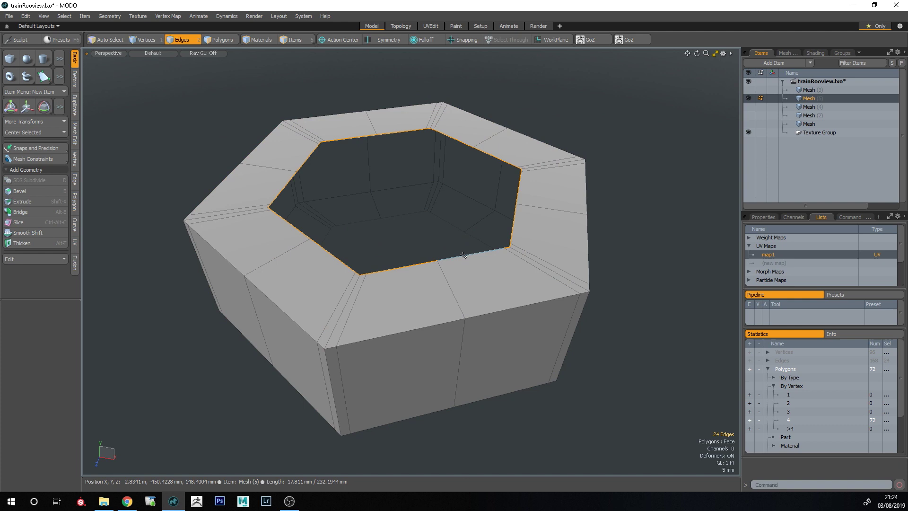
{"action": "key", "text": "p"}
{"action": "key", "text": "3"}
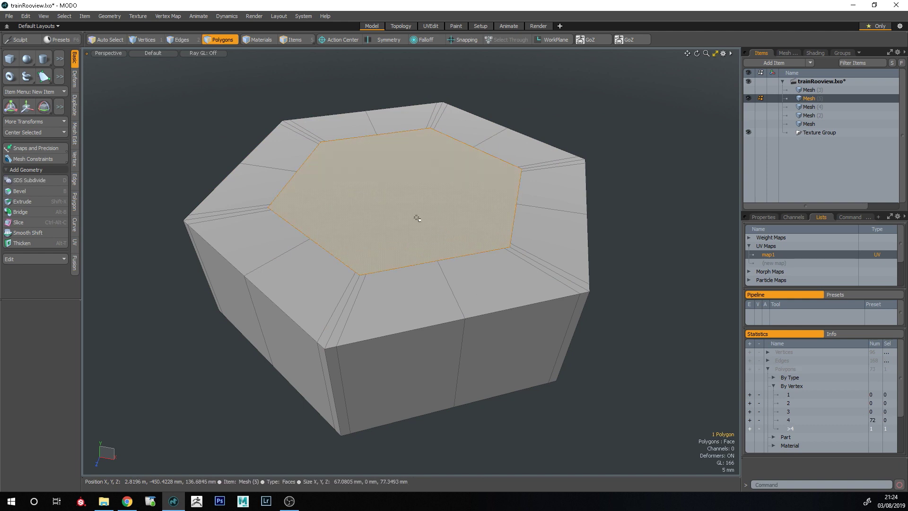
{"action": "key", "text": "shift+b"}
{"action": "key", "text": "alt+BackSpace"}
{"action": "key", "text": "q"}
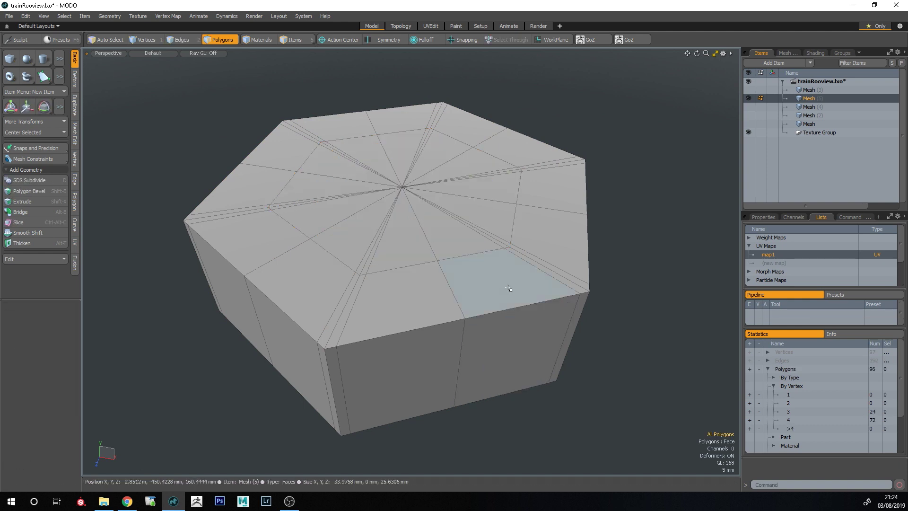
- Lasso-select the triangle fan on top, cut it, and paste it into a new mesh item
{"action": "left_click_drag", "start_coordinate": [350, 316], "coordinate": [513, 344], "text": "alt"}
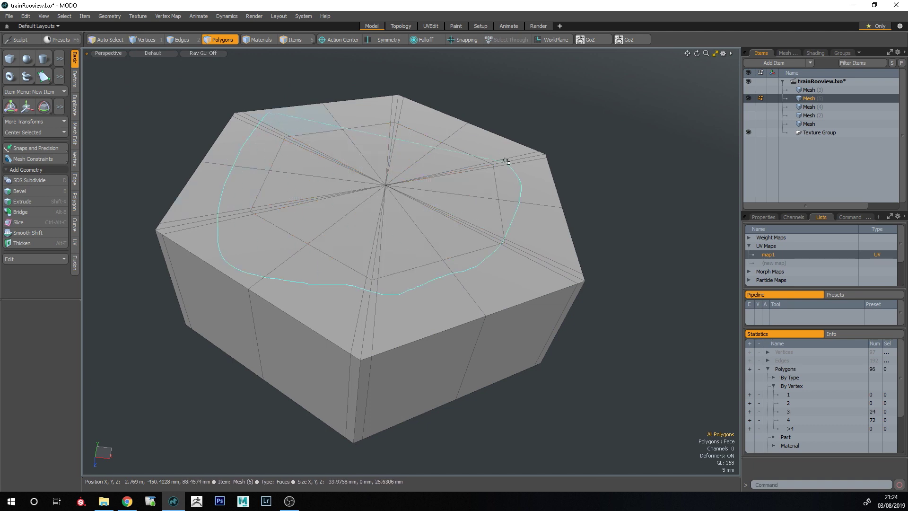
{"action": "right_click_drag", "start_coordinate": [404, 114], "coordinate": [410, 120]}
{"action": "key", "text": "Delete"}
{"action": "key", "text": "ctrl+z"}
{"action": "left_click_drag", "start_coordinate": [459, 193], "coordinate": [453, 223], "text": "shift"}
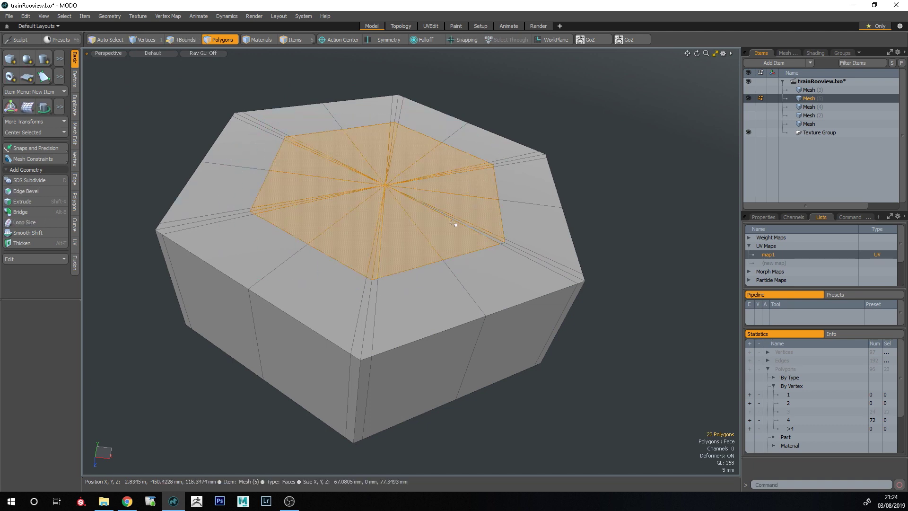
{"action": "key", "text": "ctrl+x"}
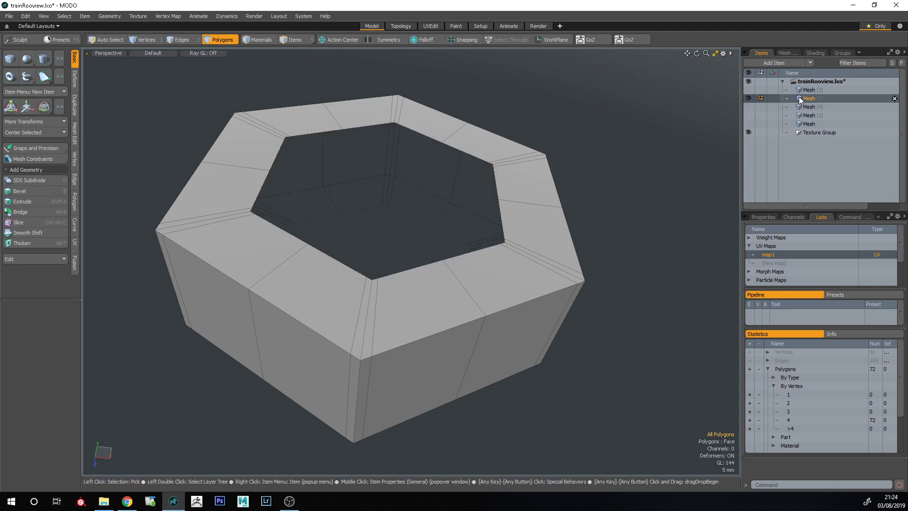
{"action": "key", "text": "n"}
{"action": "key", "text": "ctrl+v"}
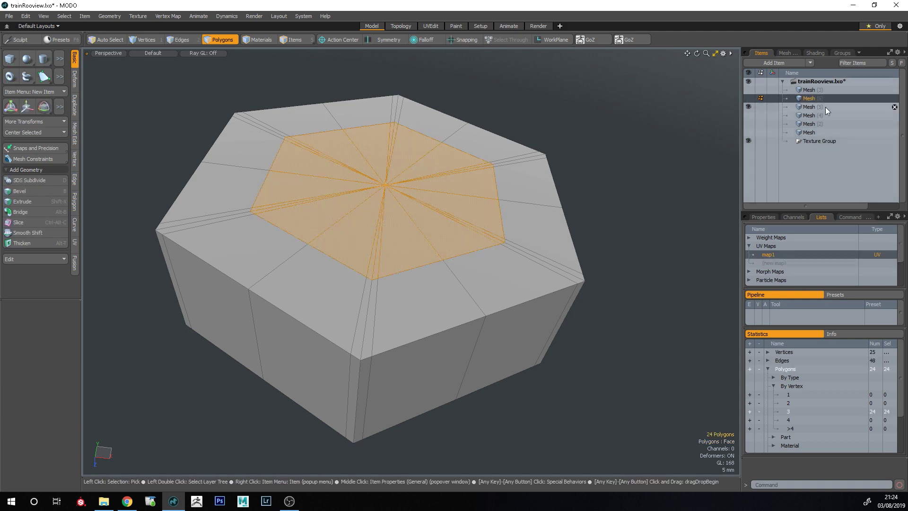
- In the hexagonal ring mesh, delete everything except the one corner section at the front
{"action": "left_click", "coordinate": [825, 107]}
{"action": "left_click_drag", "start_coordinate": [517, 362], "coordinate": [502, 357], "text": "alt"}
{"action": "left_click_drag", "start_coordinate": [519, 299], "coordinate": [518, 327]}
{"action": "left_click_drag", "start_coordinate": [221, 256], "coordinate": [220, 280], "text": "shift"}
{"action": "key", "text": "Delete"}
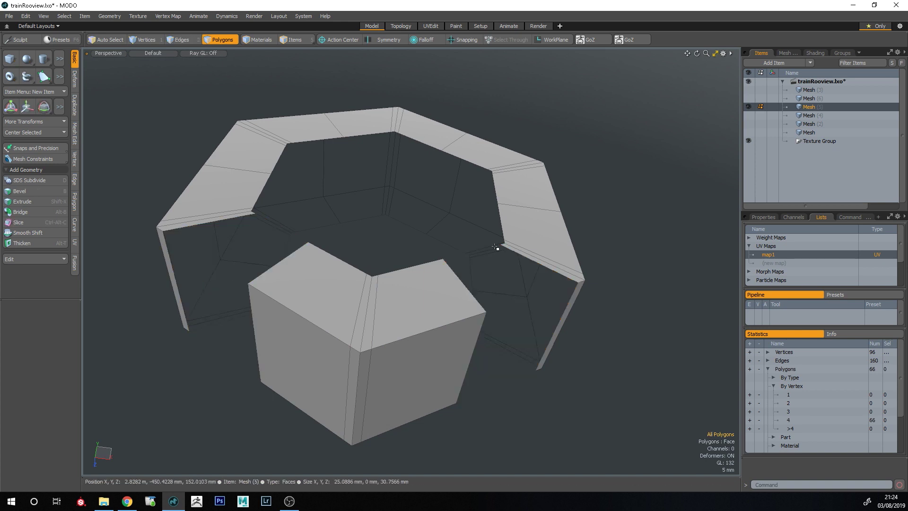
{"action": "double_click", "coordinate": [512, 220]}
{"action": "key", "text": "Delete"}
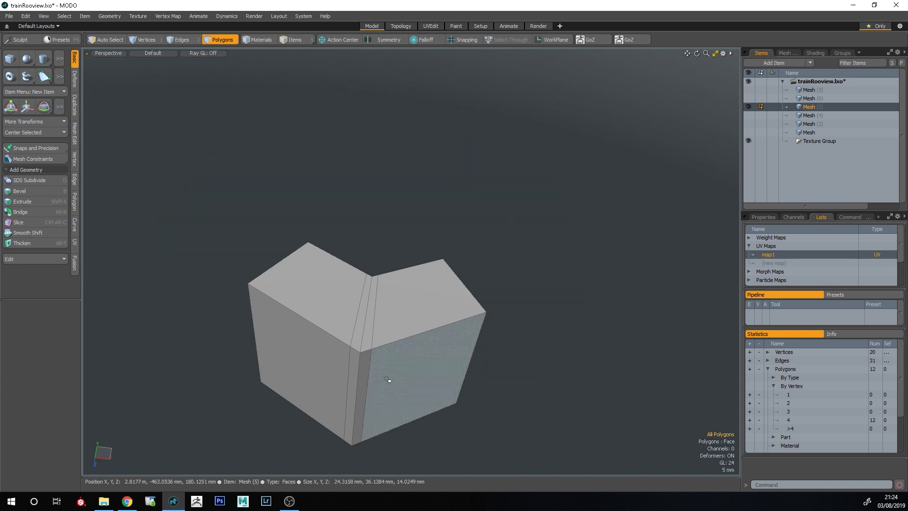
- Slice the corner section's outer walls horizontally at mid-height
{"action": "key", "text": "a"}
{"action": "key", "text": "2"}
{"action": "double_click", "coordinate": [399, 333]}
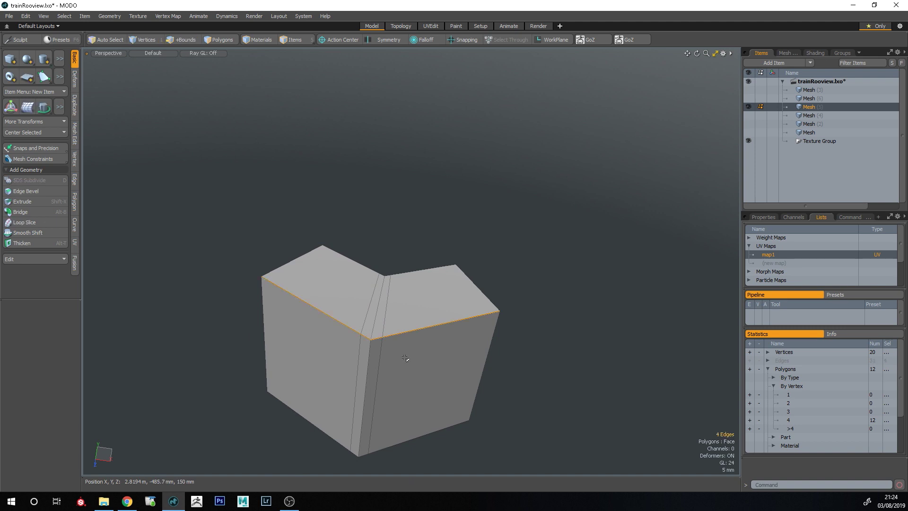
{"action": "key", "text": "alt+c"}
{"action": "key", "text": "ctrl+z"}
{"action": "left_click_drag", "start_coordinate": [542, 403], "coordinate": [570, 237], "text": "alt"}
{"action": "key", "text": "space"}
- Select the polygons in the corner section's lower half and delete them
{"action": "mouse_move", "coordinate": [335, 229]}
{"action": "right_mouse_down"}
{"action": "mouse_move", "coordinate": [229, 248]}
{"action": "mouse_move", "coordinate": [600, 247]}
{"action": "right_mouse_up"}
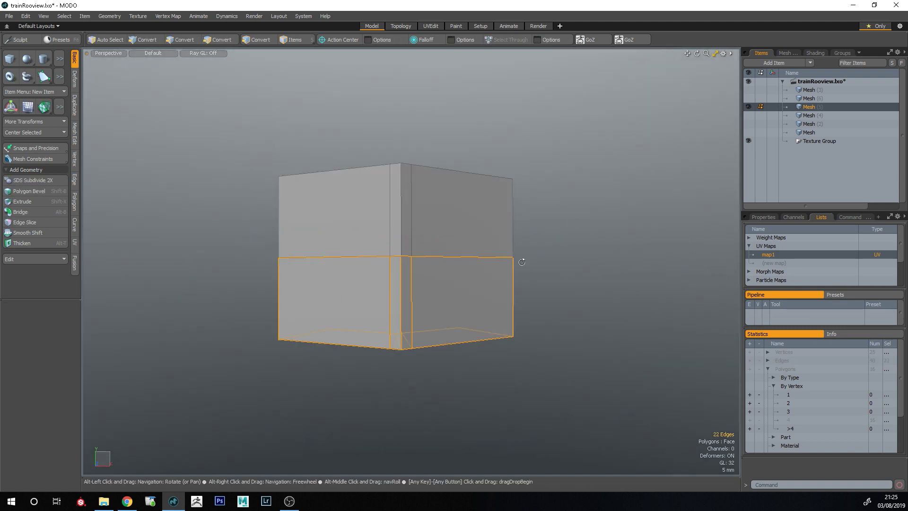
{"action": "left_click_drag", "start_coordinate": [601, 247], "coordinate": [589, 270], "text": "alt"}
{"action": "key", "text": "3"}
{"action": "mouse_move", "coordinate": [325, 256]}
{"action": "right_mouse_down"}
{"action": "mouse_move", "coordinate": [184, 370]}
{"action": "mouse_move", "coordinate": [636, 213]}
{"action": "right_mouse_up"}
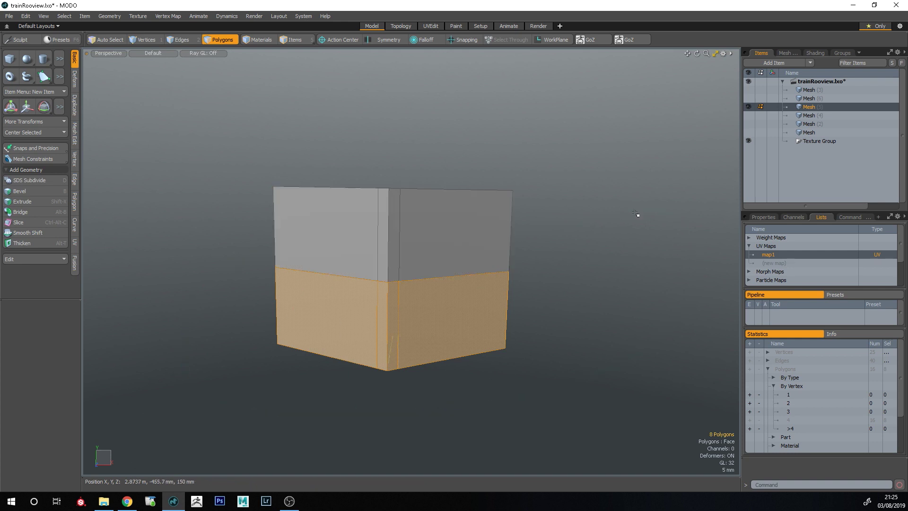
{"action": "key", "text": "Delete"}
- Bevel the corner section's outer top edges by 1.58 mm with a round level of 1
{"action": "left_click_drag", "start_coordinate": [260, 111], "coordinate": [385, 303], "text": "alt"}
{"action": "scroll", "coordinate": [396, 239], "scroll_direction": "up", "scroll_amount": 3}
{"action": "key", "text": "1"}
{"action": "key", "text": "2"}
{"action": "left_click", "coordinate": [338, 256], "text": "shift"}
{"action": "left_click_drag", "start_coordinate": [386, 302], "coordinate": [402, 307], "text": "ctrl+alt"}
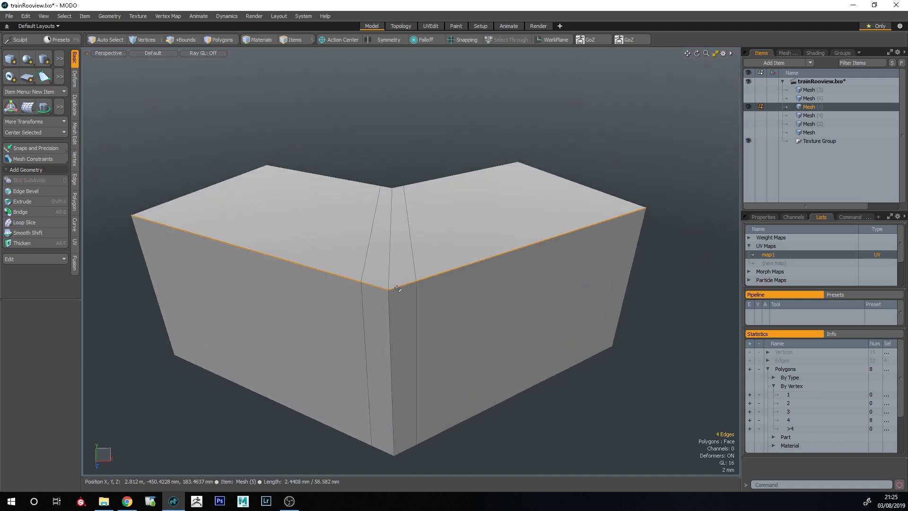
{"action": "key", "text": "b"}
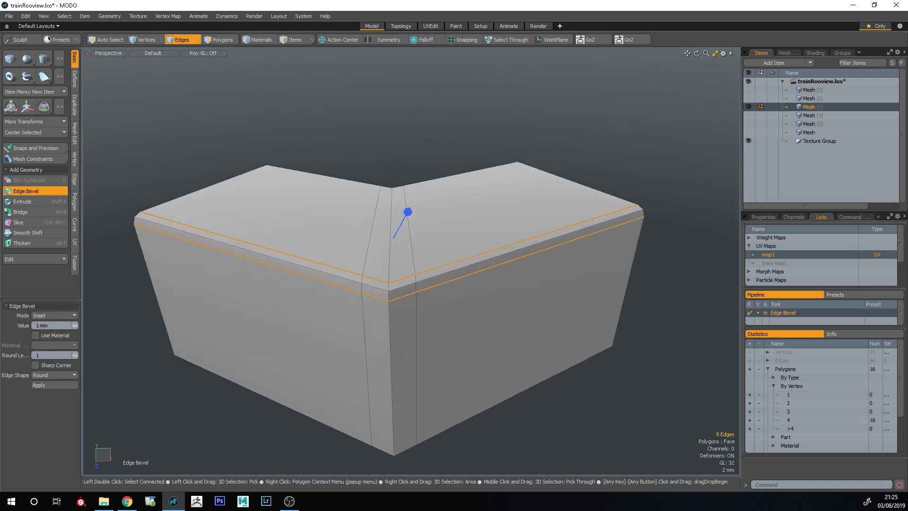
{"action": "left_click_drag", "start_coordinate": [407, 212], "coordinate": [422, 212]}
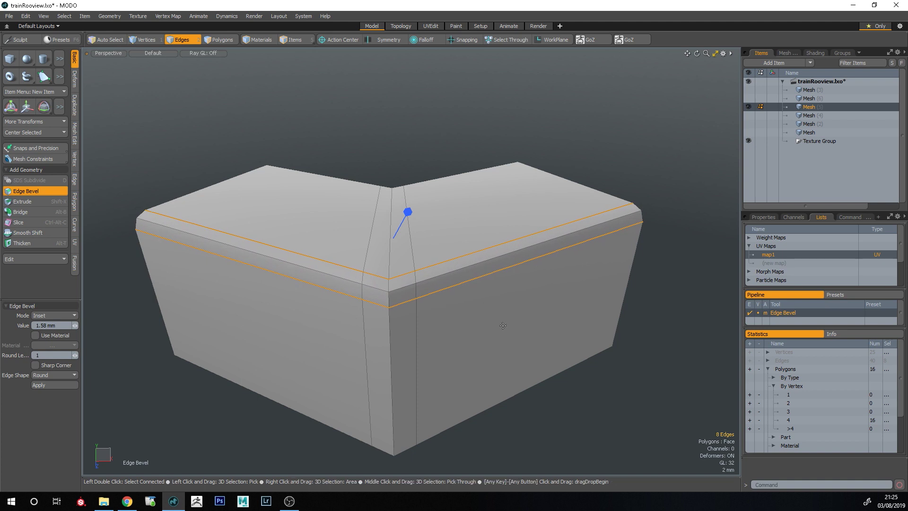
- Slide the bevel's upper corner vertex inward along the top face's diagonal corner edge
{"action": "key", "text": "space"}
{"action": "left_click", "coordinate": [387, 276]}
{"action": "key", "text": "space"}
{"action": "key", "text": "space"}
{"action": "left_click", "coordinate": [389, 278]}
{"action": "key", "text": "s"}
{"action": "left_click_drag", "start_coordinate": [442, 338], "coordinate": [476, 338]}
{"action": "key", "text": "space"}
- Slide the bevel's lower corner vertex down along the vertical corner edge
{"action": "left_click", "coordinate": [389, 307]}
{"action": "key", "text": "s"}
{"action": "left_click_drag", "start_coordinate": [368, 289], "coordinate": [527, 325]}
{"action": "key", "text": "space"}
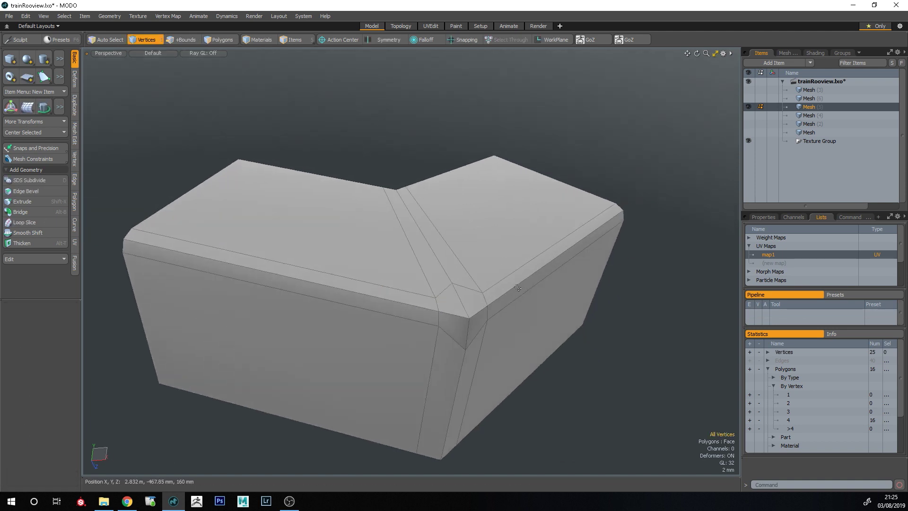
- Add an edge loop on each side of the corner at about 11.6 % along the walls
{"action": "key", "text": "alt+l"}
{"action": "left_click", "coordinate": [399, 301]}
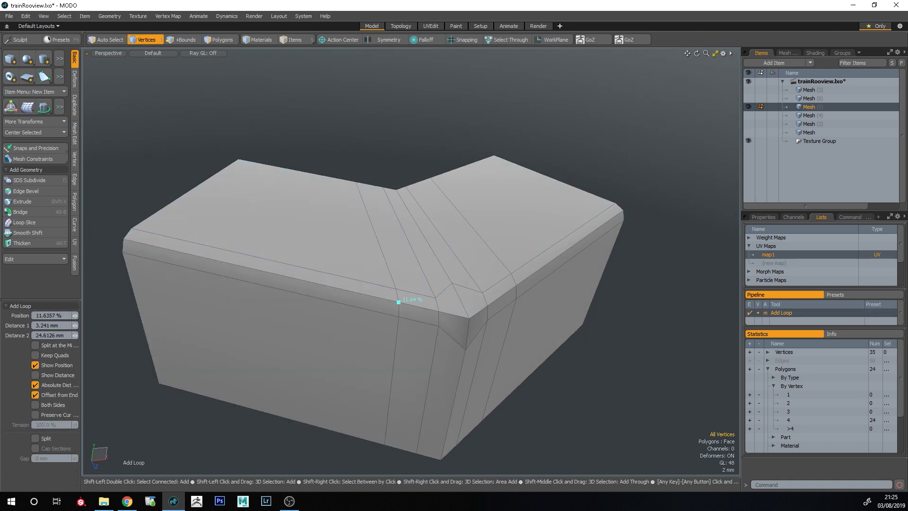
{"action": "key", "text": "space"}
{"action": "key", "text": "space"}
{"action": "key", "text": "space"}
{"action": "key", "text": "space"}
{"action": "key", "text": "space"}
{"action": "key", "text": "space"}
{"action": "key", "text": "space"}
- Slide the two top-face vertices flanking the bevel's upper corner vertex by -5.4 %
{"action": "left_click", "coordinate": [485, 294]}
{"action": "left_click", "coordinate": [434, 298], "text": "shift"}
{"action": "key", "text": "alt+s"}
{"action": "left_click_drag", "start_coordinate": [432, 297], "coordinate": [427, 297]}
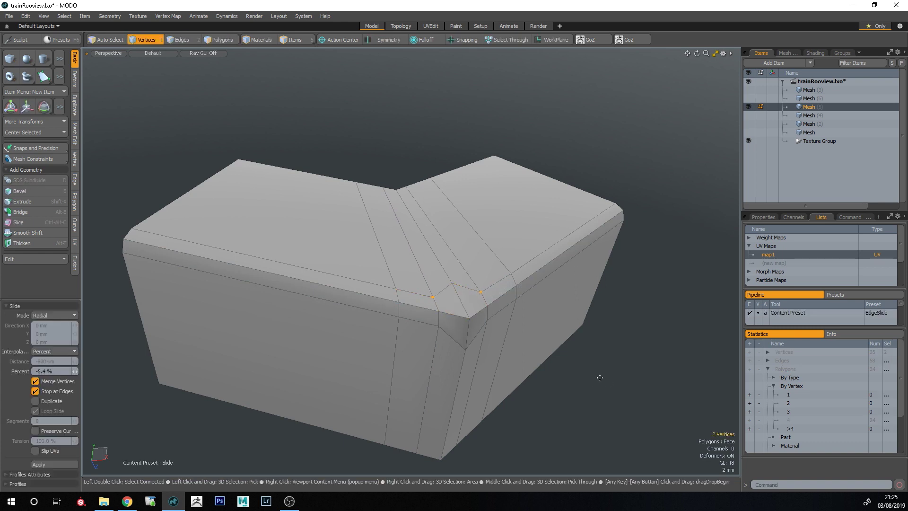
{"action": "key", "text": "space"}
- With the action center set to Element, move the two flanking top-face vertices by -1.15 mm along the diagonal corner edge
{"action": "left_click_drag", "start_coordinate": [600, 377], "coordinate": [563, 377], "text": "alt"}
{"action": "key", "text": "w"}
{"action": "key", "text": "alt+a"}
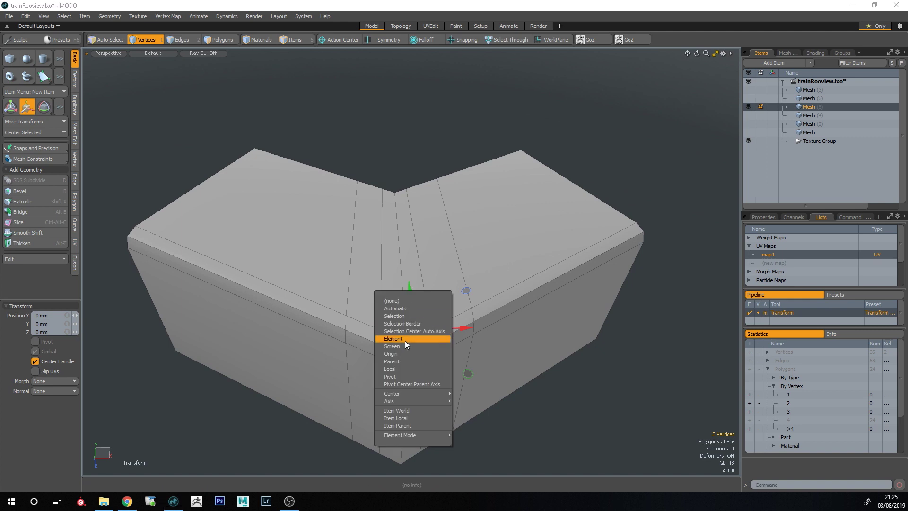
{"action": "left_click", "coordinate": [405, 340]}
{"action": "key", "text": "alt+a"}
{"action": "left_click_drag", "start_coordinate": [381, 262], "coordinate": [421, 271], "text": "alt"}
{"action": "left_click", "coordinate": [425, 276]}
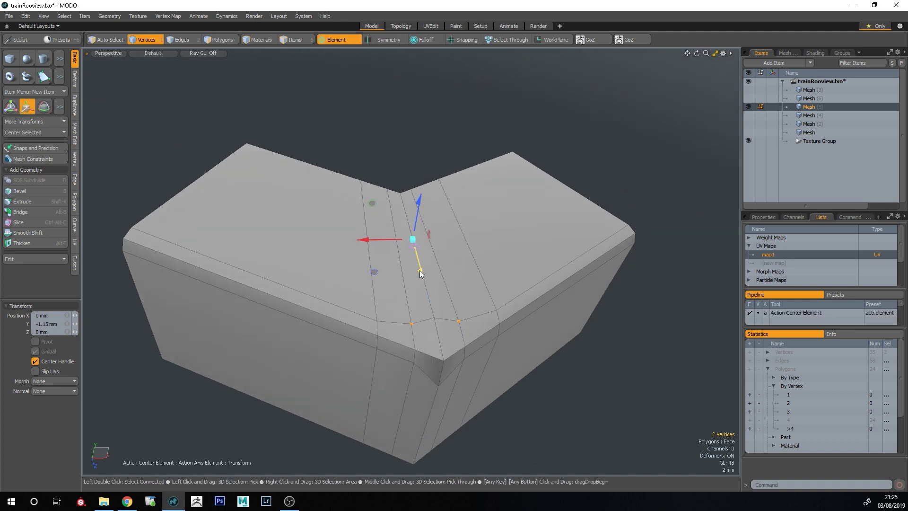
{"action": "key", "text": "space"}
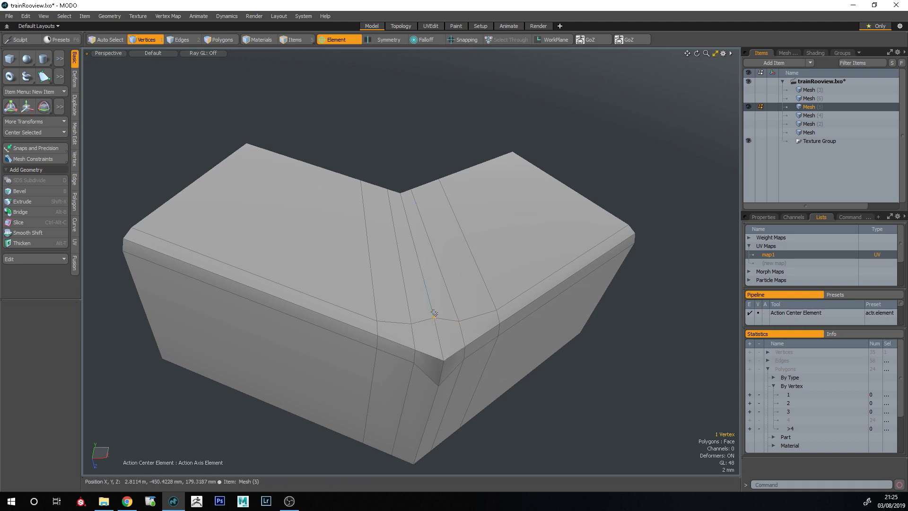
{"action": "key", "text": "w"}
{"action": "key", "text": "Escape"}
- Move the two lower bevel vertices flanking the corner slightly down along the vertical corner edge
{"action": "left_click_drag", "start_coordinate": [475, 383], "coordinate": [419, 222], "text": "alt"}
{"action": "left_click", "coordinate": [391, 329]}
{"action": "left_click", "coordinate": [444, 327], "text": "shift"}
{"action": "key", "text": "w"}
{"action": "left_click", "coordinate": [426, 332]}
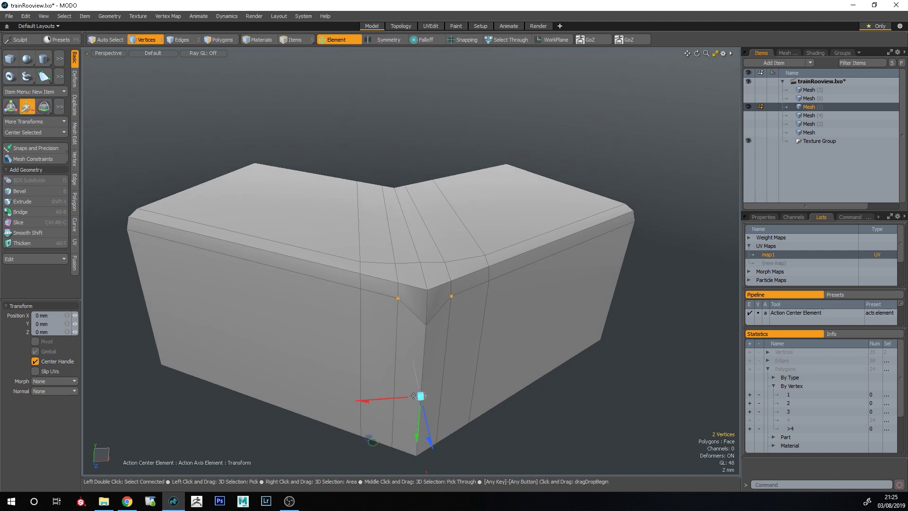
{"action": "left_click_drag", "start_coordinate": [420, 418], "coordinate": [421, 426]}
{"action": "key", "text": "q"}
{"action": "left_click", "coordinate": [569, 429]}
{"action": "left_click_drag", "start_coordinate": [408, 277], "coordinate": [469, 340], "text": "alt"}
{"action": "scroll", "coordinate": [464, 306], "scroll_direction": "up", "scroll_amount": 3}
{"action": "key", "text": "Tab"}
{"action": "key", "text": "Tab"}
{"action": "key", "text": "2"}
{"action": "left_click", "coordinate": [506, 270]}
{"action": "left_click", "coordinate": [521, 264], "text": "shift"}
{"action": "key", "text": "w"}
{"action": "key", "text": "space"}
{"action": "key", "text": "space"}
{"action": "key", "text": "space"}
{"action": "key", "text": "space"}
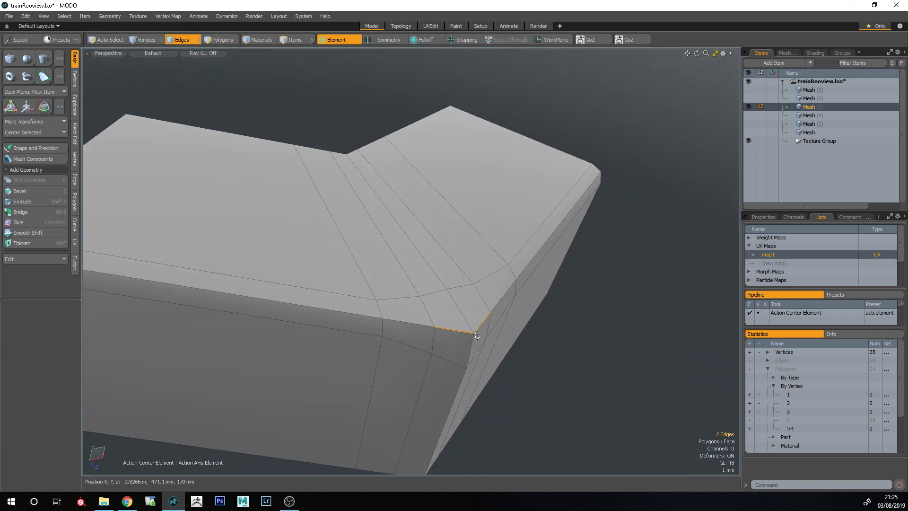
{"action": "left_click", "coordinate": [471, 349], "text": "shift"}
{"action": "key", "text": "w"}
{"action": "key", "text": "space"}
{"action": "key", "text": "1"}
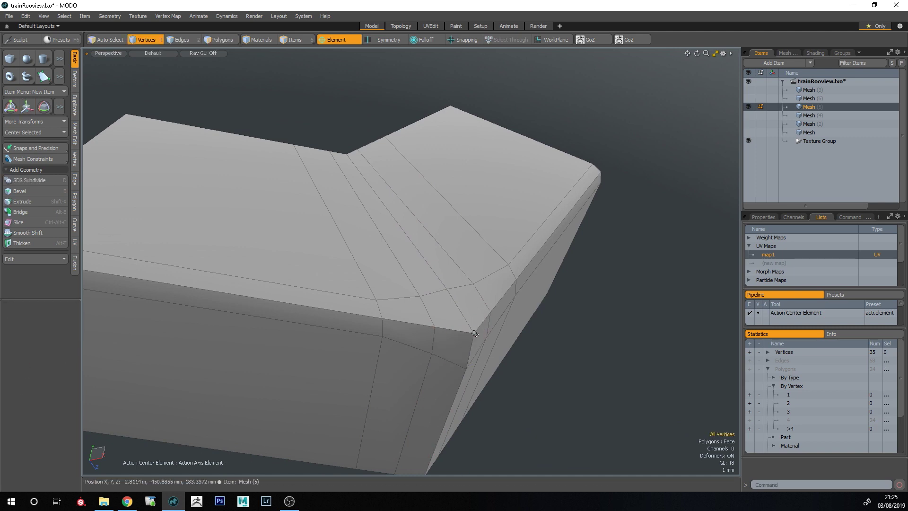
- Move the bevel's middle corner vertex by -1 mm along the diagonal corner edge and adjust it downward along the vertical corner
{"action": "key", "text": "w"}
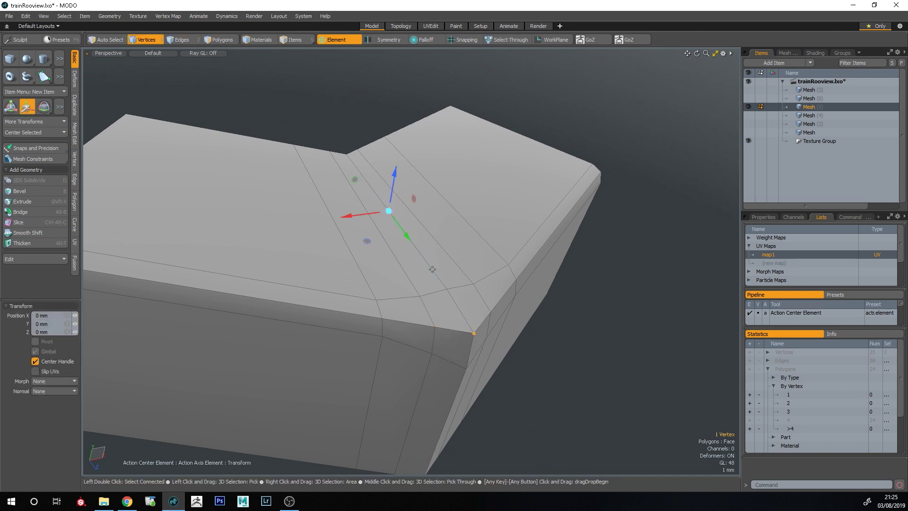
{"action": "left_click_drag", "start_coordinate": [401, 235], "coordinate": [398, 231]}
{"action": "left_click_drag", "start_coordinate": [462, 302], "coordinate": [468, 215], "text": "alt"}
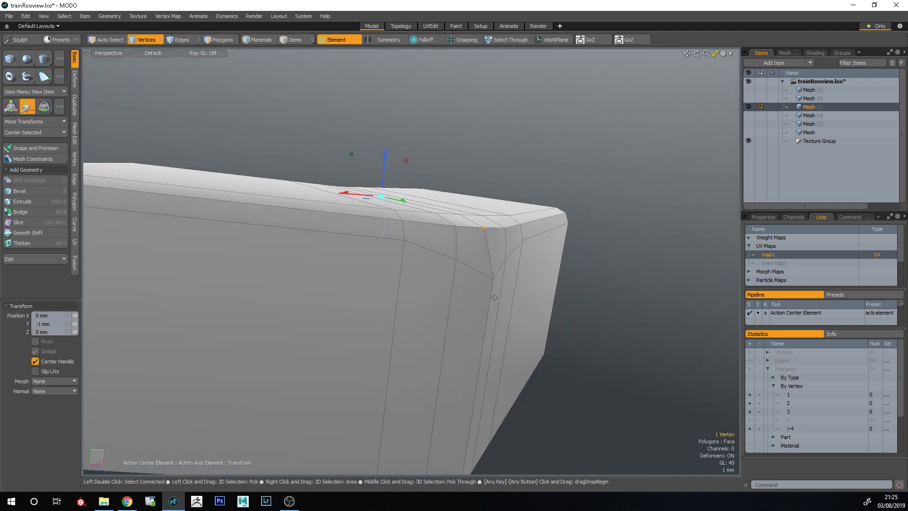
{"action": "left_click_drag", "start_coordinate": [471, 418], "coordinate": [470, 425]}
{"action": "key", "text": "space"}
{"action": "left_click", "coordinate": [561, 353]}
- Check the subdivided corner section and remove the middle edge loop running along its bevel
{"action": "key", "text": "Tab"}
{"action": "left_click_drag", "start_coordinate": [561, 353], "coordinate": [362, 238], "text": "alt"}
{"action": "left_click_drag", "start_coordinate": [362, 239], "coordinate": [446, 260], "text": "ctrl+alt"}
{"action": "key", "text": "Tab"}
{"action": "key", "text": "2"}
{"action": "double_click", "coordinate": [445, 278]}
{"action": "left_click_drag", "start_coordinate": [445, 279], "coordinate": [568, 322], "text": "alt"}
{"action": "key", "text": "BackSpace"}
- Try moving the upper bevel corner vertex 150 um outward along the diagonal corner edge, then undo the move
{"action": "key", "text": "space"}
{"action": "key", "text": "space"}
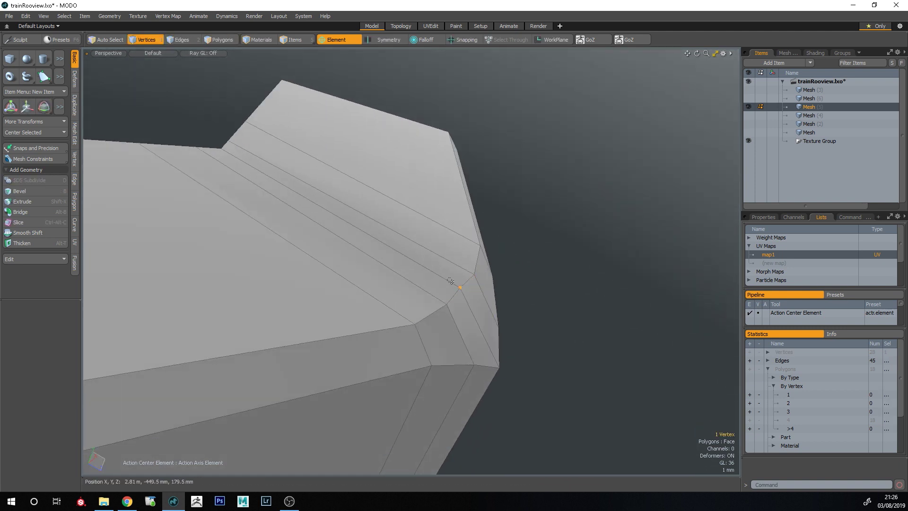
{"action": "key", "text": "w"}
{"action": "left_click_drag", "start_coordinate": [357, 227], "coordinate": [358, 228]}
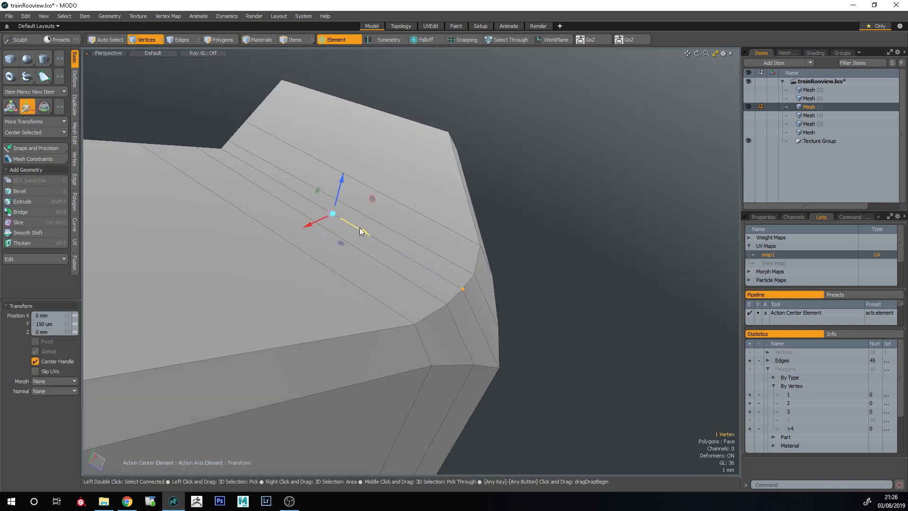
{"action": "key", "text": "q"}
{"action": "key", "text": "ctrl+z"}
{"action": "key", "text": "ctrl+z"}
{"action": "key", "text": "ctrl+z"}
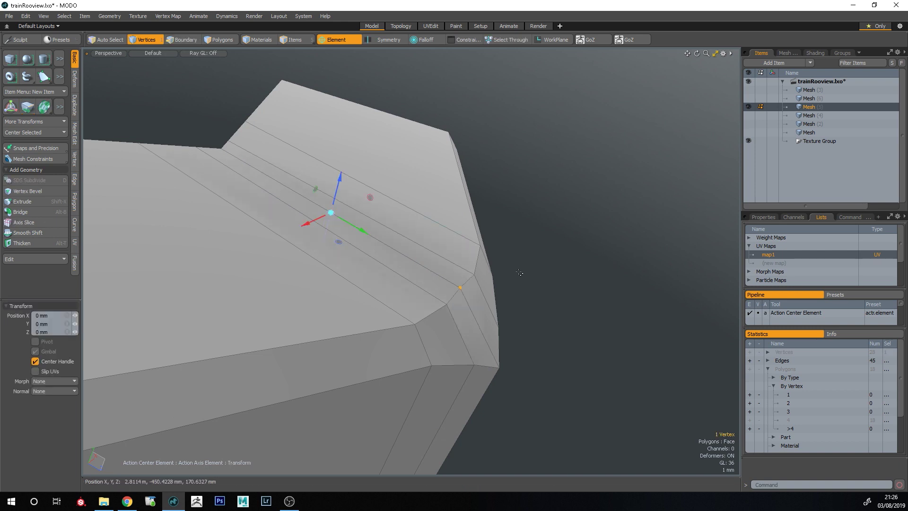
- Nudge the upper bevel corner vertex slightly outward along the diagonal corner edge
{"action": "key", "text": "w"}
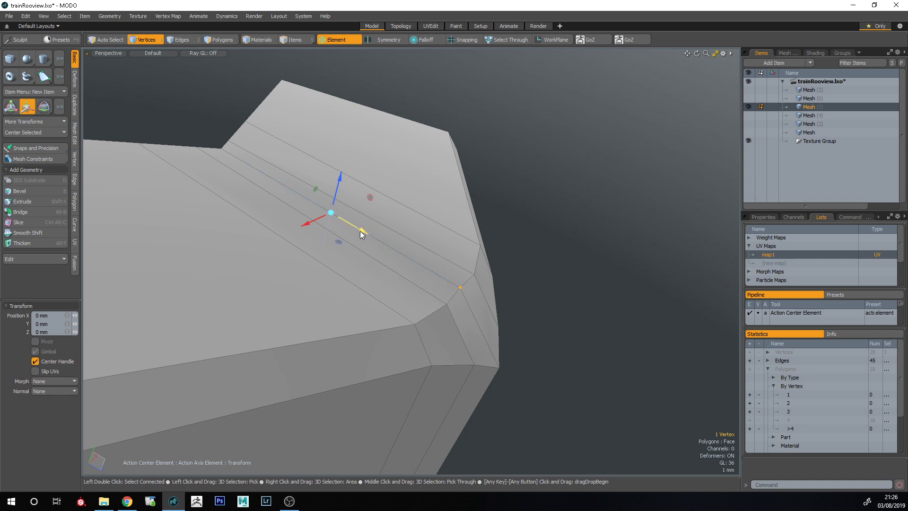
{"action": "left_click_drag", "start_coordinate": [360, 234], "coordinate": [363, 236]}
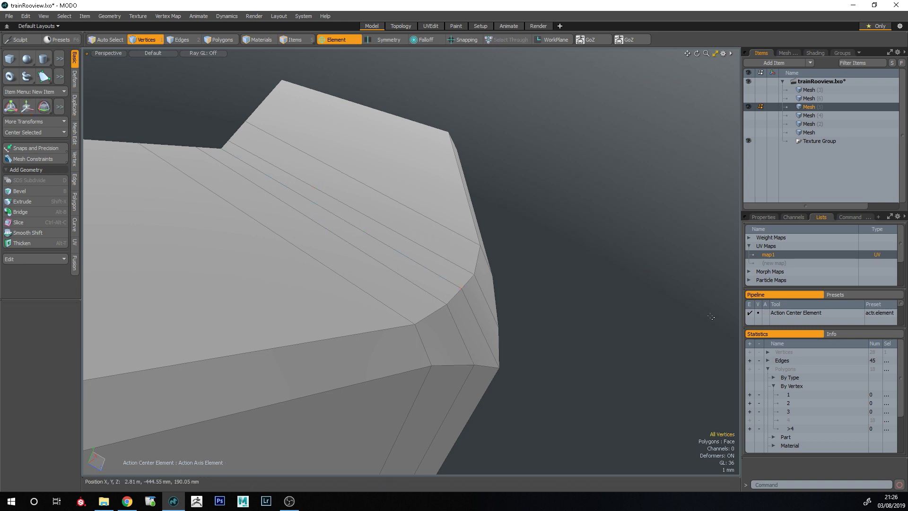
{"action": "key", "text": "q"}
{"action": "left_click", "coordinate": [711, 317]}
- Examine the rounded corner of the section from several angles with subdivision switched on and off
{"action": "scroll", "coordinate": [582, 298], "scroll_direction": "down", "scroll_amount": 4}
{"action": "left_click_drag", "start_coordinate": [247, 296], "coordinate": [381, 280], "text": "alt"}
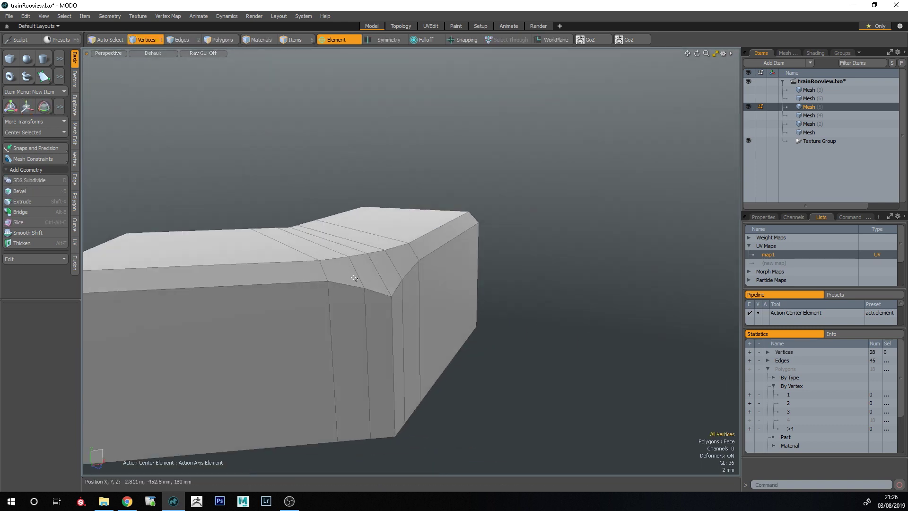
{"action": "left_click_drag", "start_coordinate": [489, 391], "coordinate": [404, 280], "text": "alt"}
{"action": "key", "text": "Tab"}
{"action": "key", "text": "Tab"}
{"action": "scroll", "coordinate": [396, 277], "scroll_direction": "up", "scroll_amount": 1}
{"action": "key", "text": "2"}
{"action": "left_click_drag", "start_coordinate": [410, 372], "coordinate": [327, 308], "text": "alt"}
- Mirror the whole corner section across the Y axis, snapping the mirror center to its bottom corner vertex
{"action": "key", "text": "3"}
{"action": "double_click", "coordinate": [405, 300]}
{"action": "key", "text": "x"}
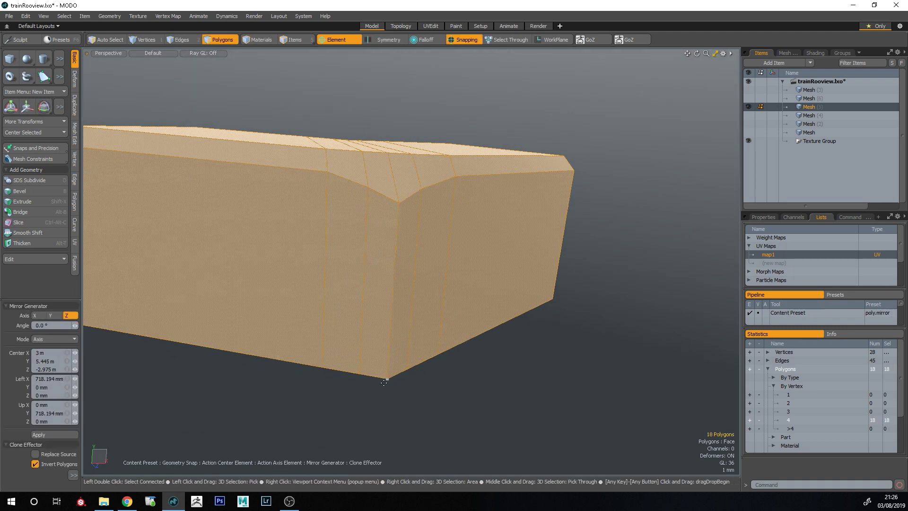
{"action": "left_click", "coordinate": [363, 145]}
{"action": "left_click", "coordinate": [52, 315]}
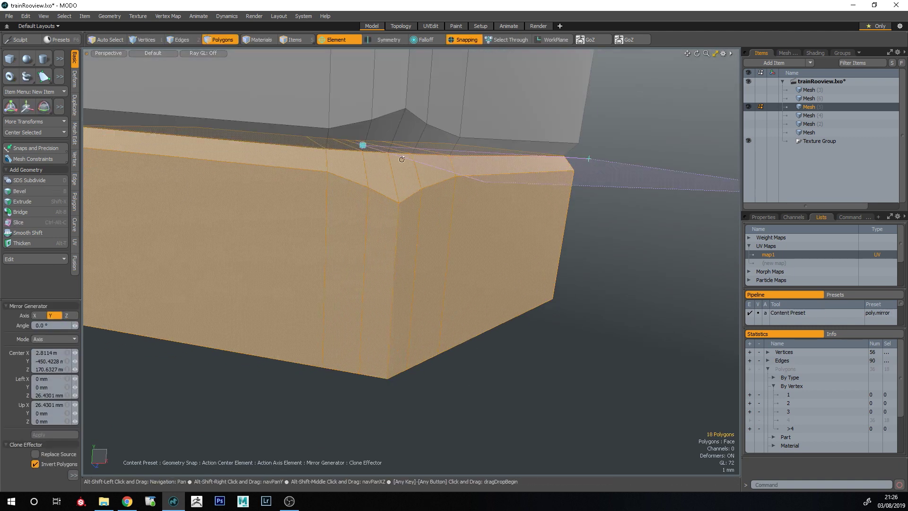
{"action": "left_click_drag", "start_coordinate": [364, 145], "coordinate": [387, 379]}
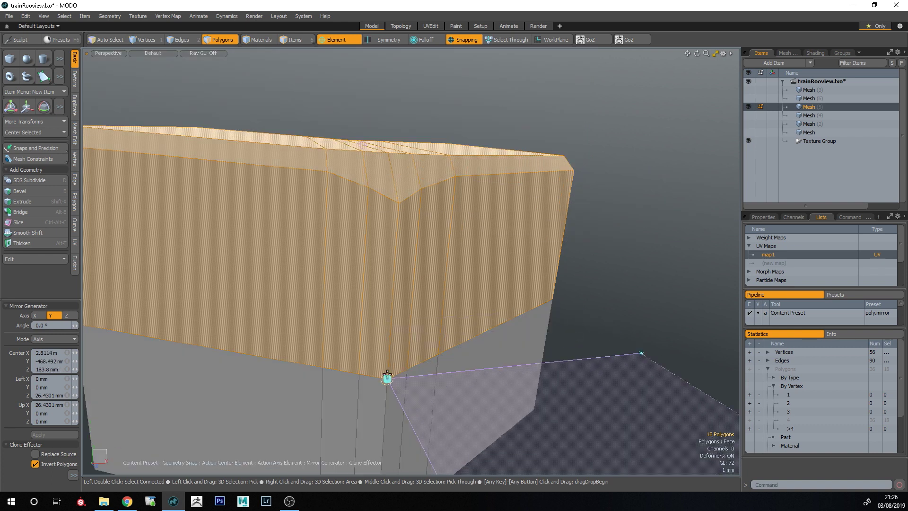
{"action": "key", "text": "q"}
{"action": "key", "text": "Escape"}
- Compare the section with Mesh (4), hide that mesh again and show the hexagonal cap in Mesh (6)
{"action": "scroll", "coordinate": [549, 305], "scroll_direction": "down", "scroll_amount": 5}
{"action": "left_click_drag", "start_coordinate": [499, 332], "coordinate": [397, 365], "text": "alt"}
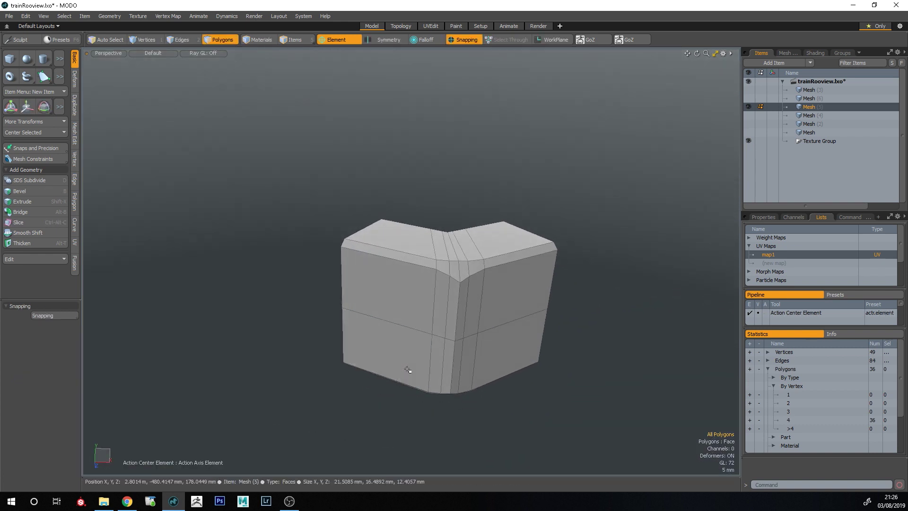
{"action": "left_click", "coordinate": [748, 115]}
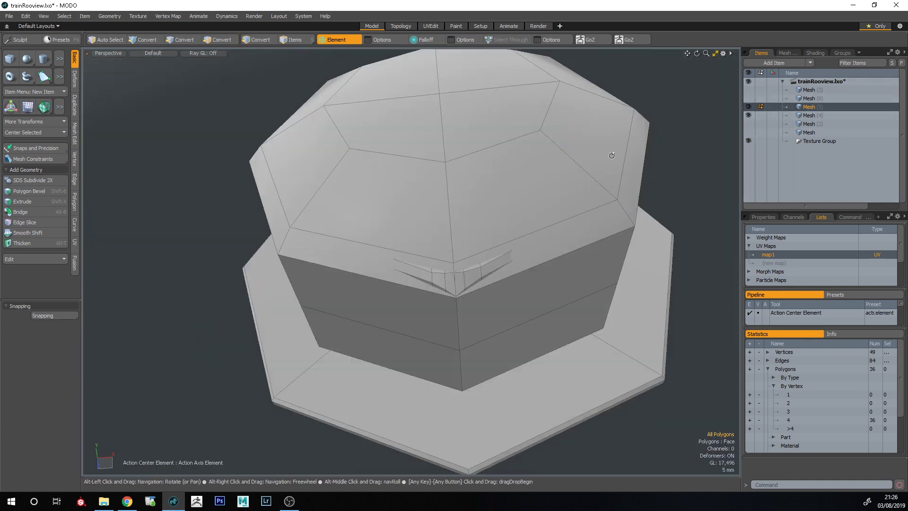
{"action": "left_click", "coordinate": [749, 115]}
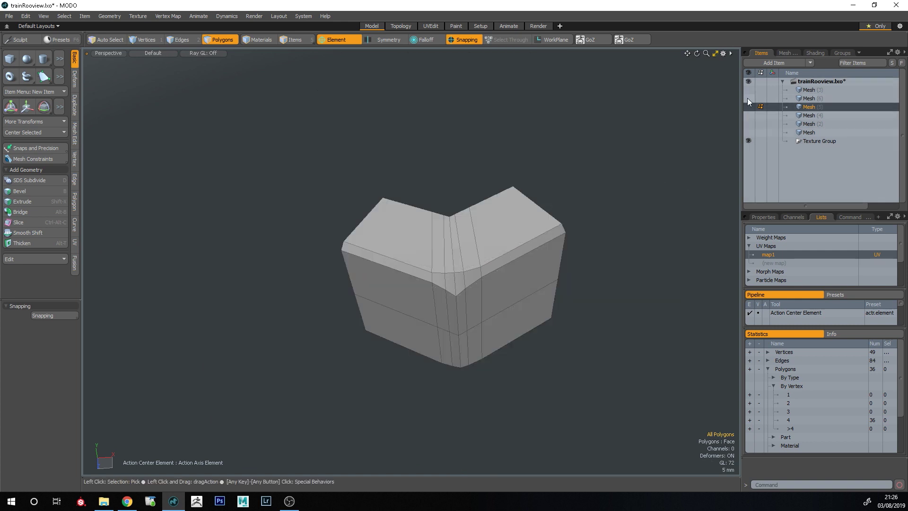
{"action": "left_click", "coordinate": [748, 97]}
- Radial Array the whole corner section with a count of 6 about the Y axis, snapping its center to the cap's center vertex
{"action": "key", "text": "1"}
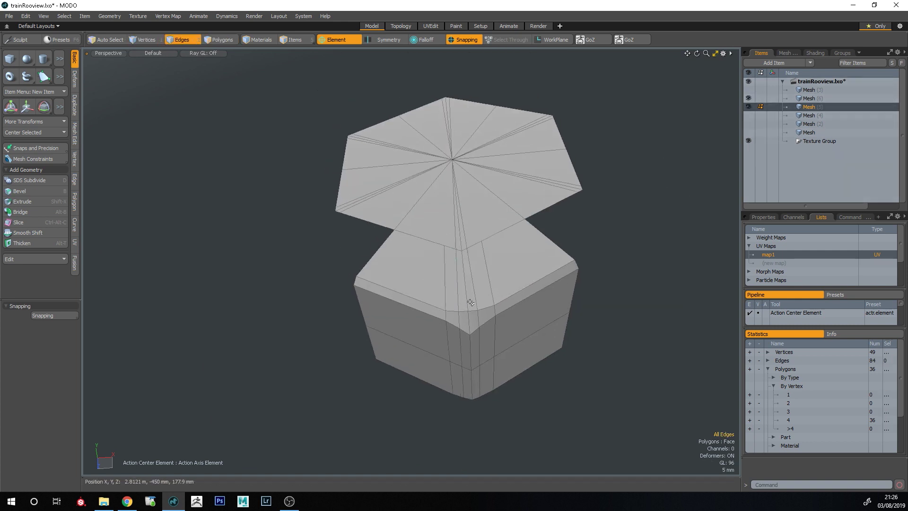
{"action": "key", "text": "3"}
{"action": "double_click", "coordinate": [471, 302]}
{"action": "left_click_drag", "start_coordinate": [470, 302], "coordinate": [465, 329], "text": "alt"}
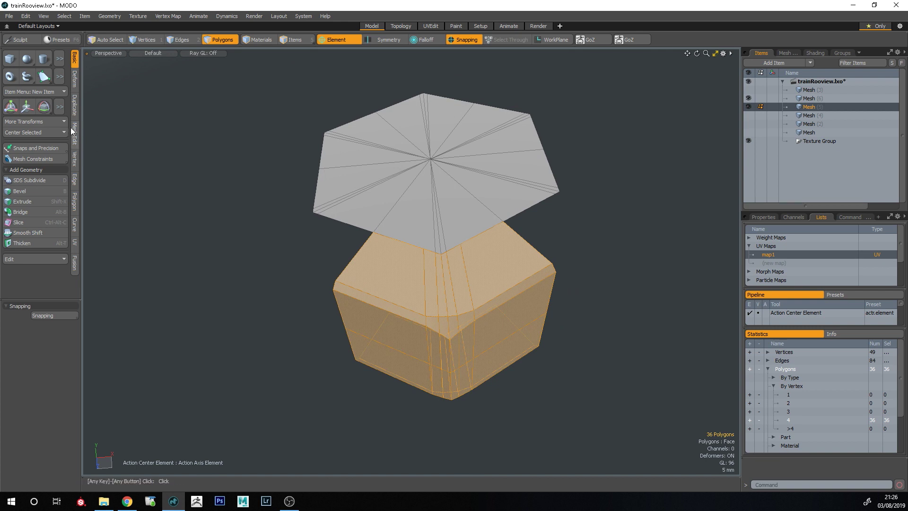
{"action": "left_click", "coordinate": [75, 106]}
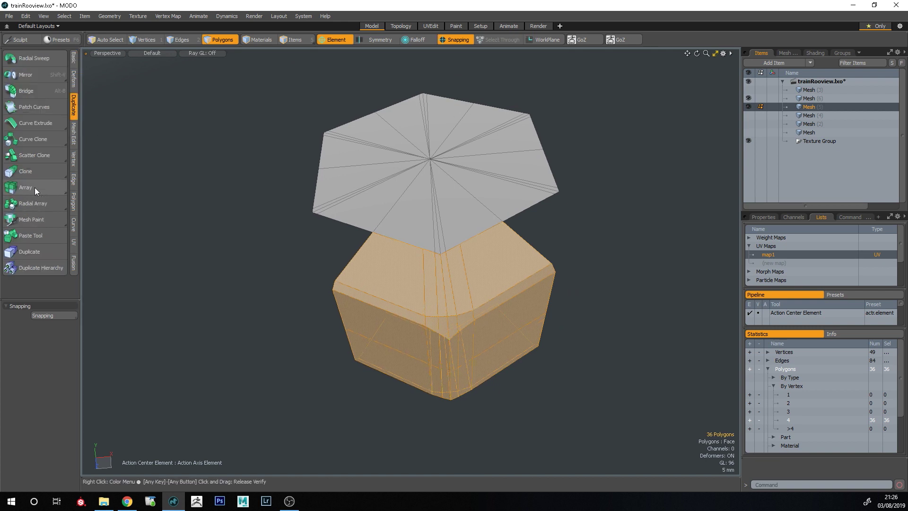
{"action": "left_click", "coordinate": [36, 203]}
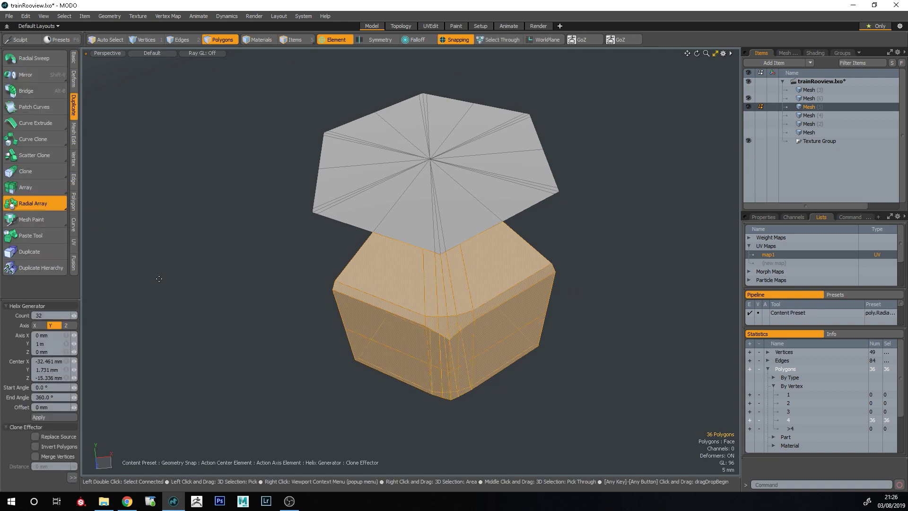
{"action": "left_click", "coordinate": [57, 313]}
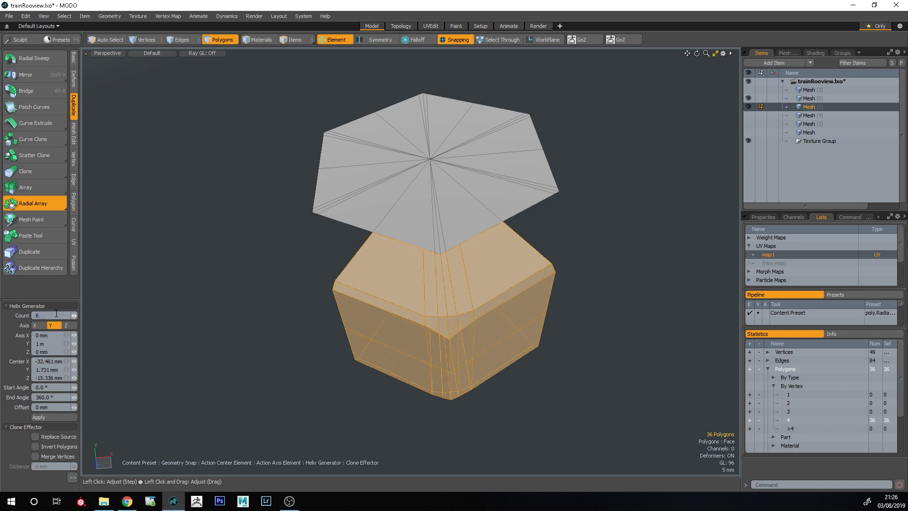
{"action": "left_click_drag", "start_coordinate": [502, 180], "coordinate": [515, 206], "text": "alt"}
{"action": "left_click", "coordinate": [445, 133]}
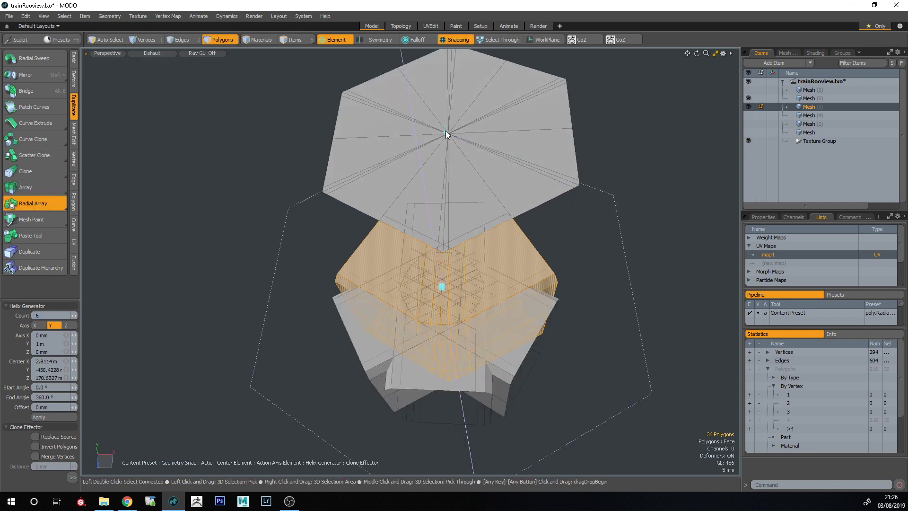
{"action": "left_click_drag", "start_coordinate": [440, 289], "coordinate": [448, 134]}
{"action": "key", "text": "q"}
{"action": "left_click", "coordinate": [629, 313]}
- Hide the hexagonal cap mesh and turn on subdivision for the arrayed ring
{"action": "left_click", "coordinate": [749, 98]}
{"action": "left_click_drag", "start_coordinate": [517, 235], "coordinate": [529, 232], "text": "alt"}
{"action": "key", "text": "Tab"}
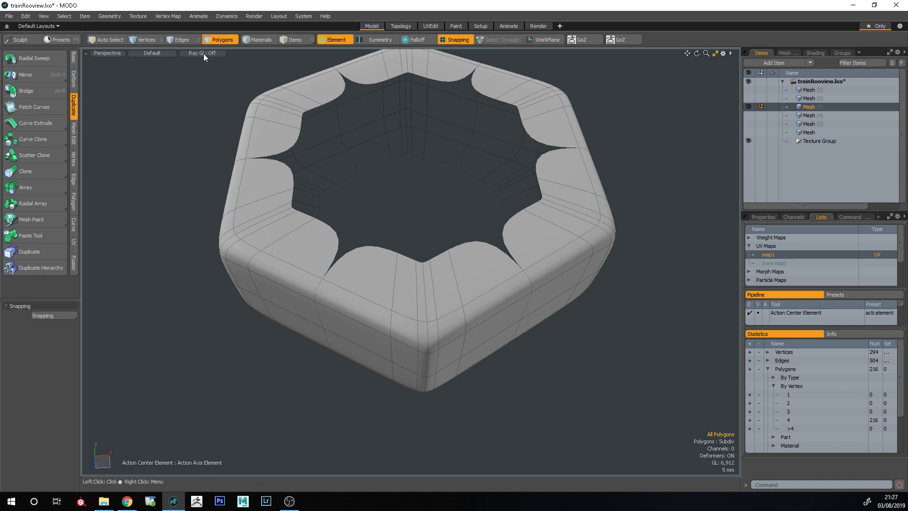
- Merge the vertices along the boundary edges of the arrayed sections, using a Fixed range with a distance of .1
{"action": "left_click", "coordinate": [189, 39]}
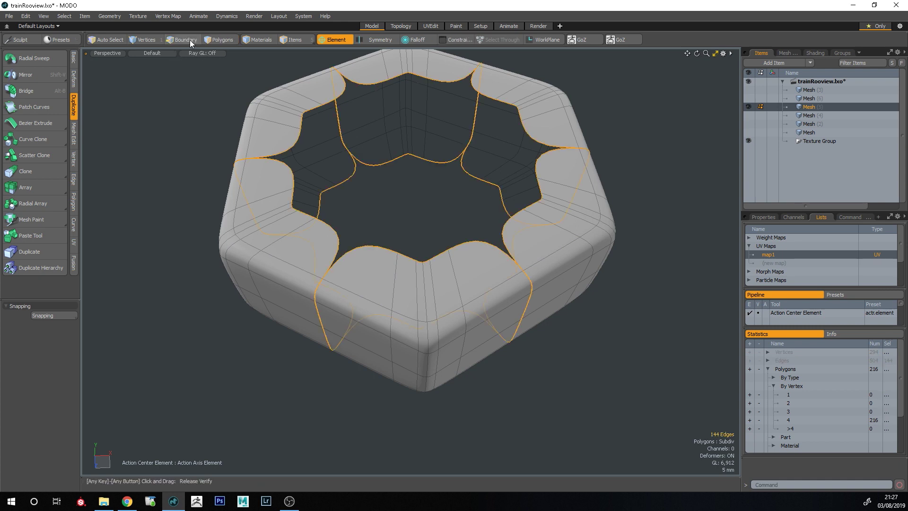
{"action": "left_click_drag", "start_coordinate": [567, 259], "coordinate": [312, 124], "text": "alt"}
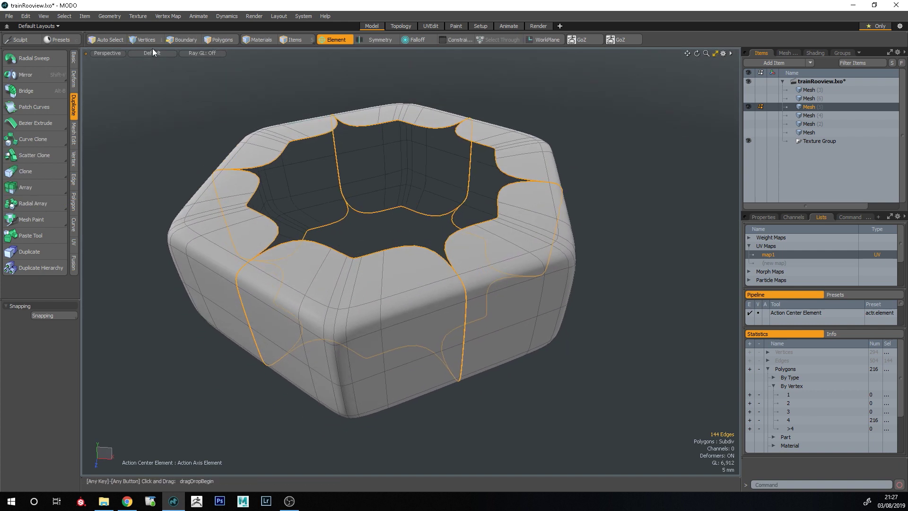
{"action": "left_click", "coordinate": [147, 40], "text": "alt"}
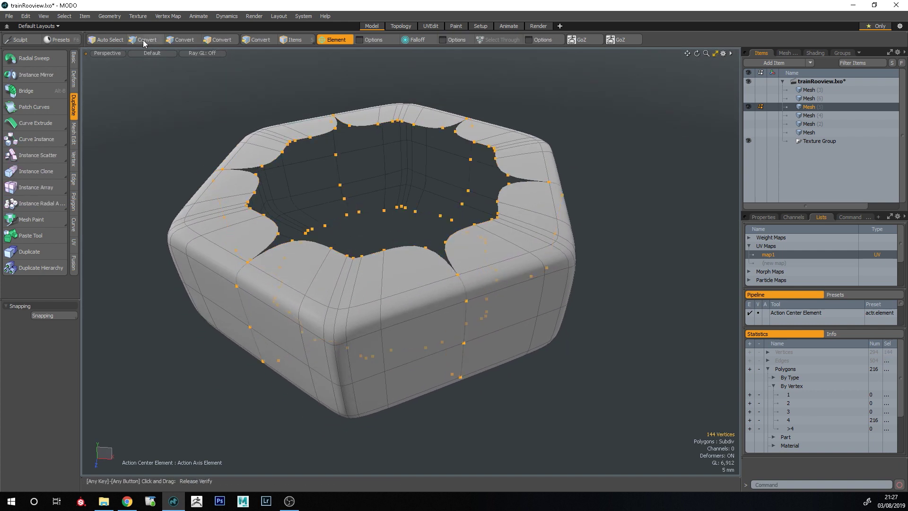
{"action": "left_click", "coordinate": [74, 163]}
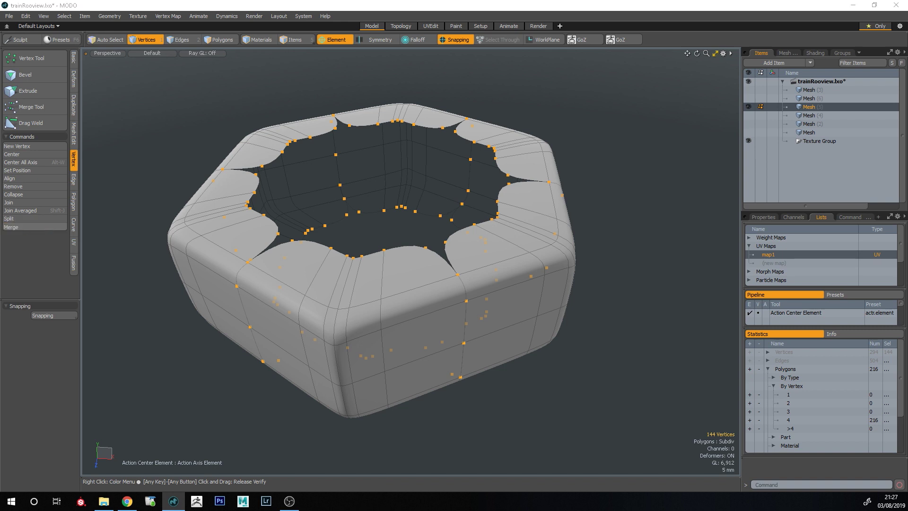
{"action": "left_click_drag", "start_coordinate": [415, 179], "coordinate": [713, 69]}
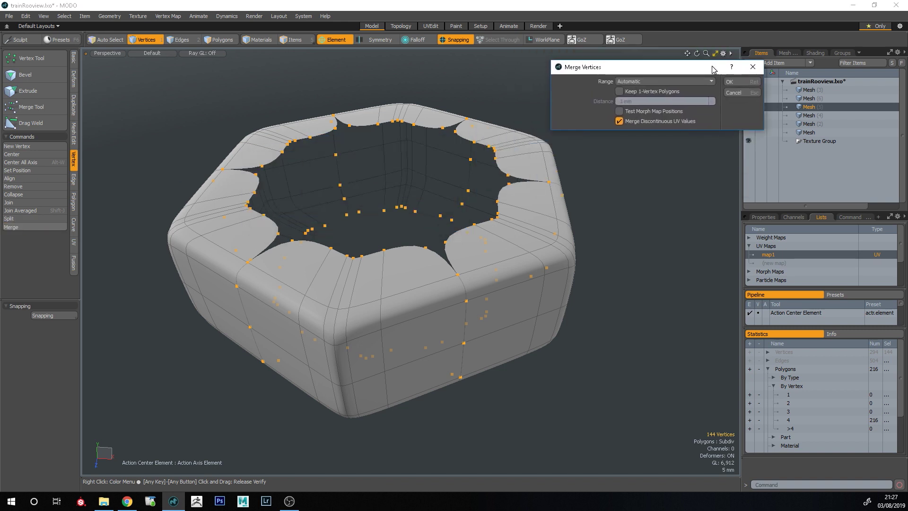
{"action": "left_click", "coordinate": [690, 81]}
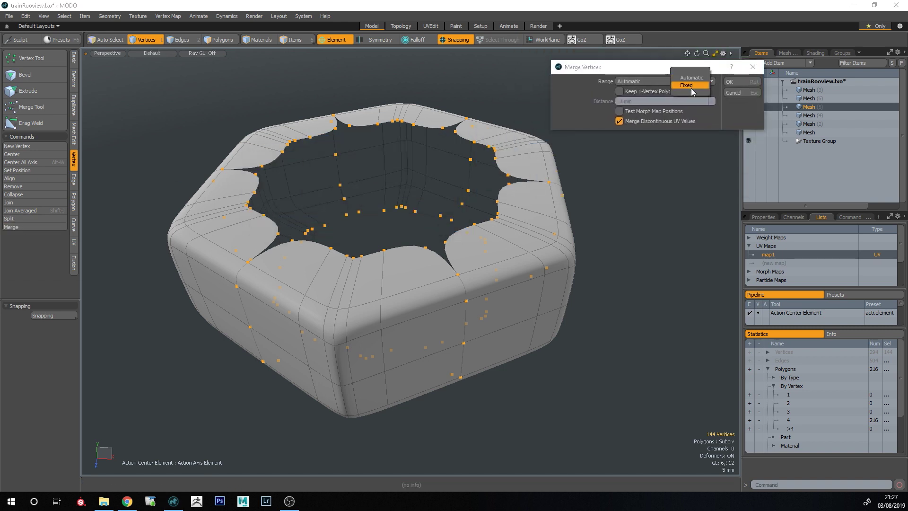
{"action": "left_click", "coordinate": [691, 87]}
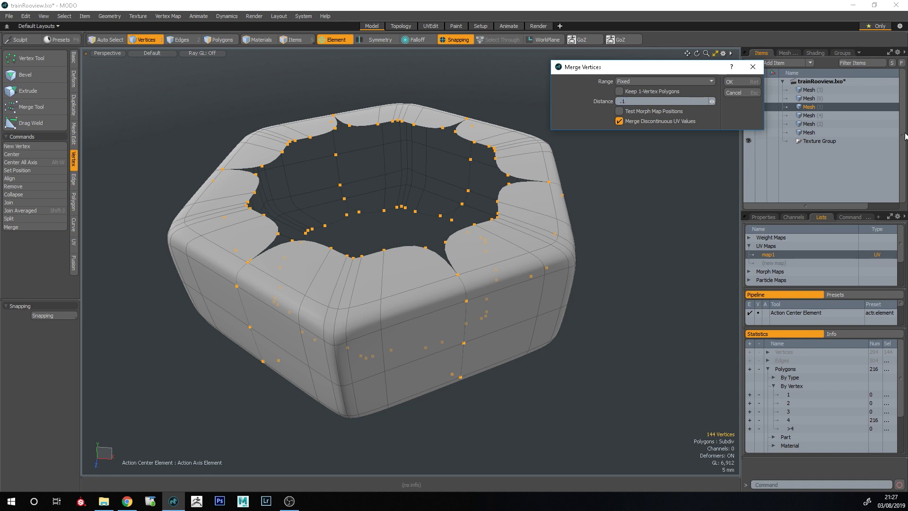
{"action": "key", "text": "Return"}
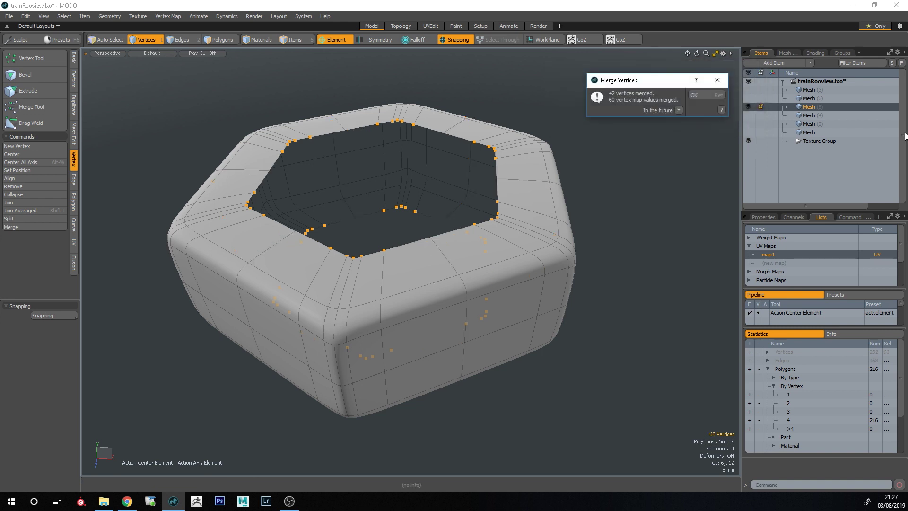
{"action": "left_click", "coordinate": [708, 95]}
{"action": "key", "text": "Escape"}
- Turn off subdivision for the merged ring to show its base faces
{"action": "left_click_drag", "start_coordinate": [438, 280], "coordinate": [419, 405], "text": "alt"}
{"action": "key", "text": "Tab"}
{"action": "left_click_drag", "start_coordinate": [388, 236], "coordinate": [367, 306], "text": "alt"}
{"action": "left_click_drag", "start_coordinate": [389, 203], "coordinate": [418, 256], "text": "alt"}
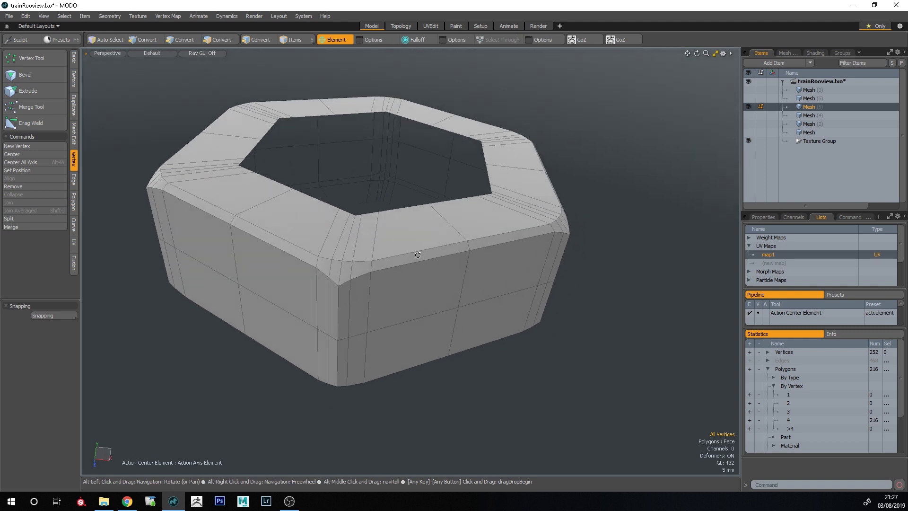
- Try to remove the horizontal edge loop around the middle of the ring's sides
{"action": "left_click_drag", "start_coordinate": [485, 349], "coordinate": [417, 289], "text": "alt"}
{"action": "key", "text": "2"}
{"action": "left_click", "coordinate": [415, 306]}
{"action": "left_click_drag", "start_coordinate": [414, 289], "coordinate": [487, 302], "text": "alt"}
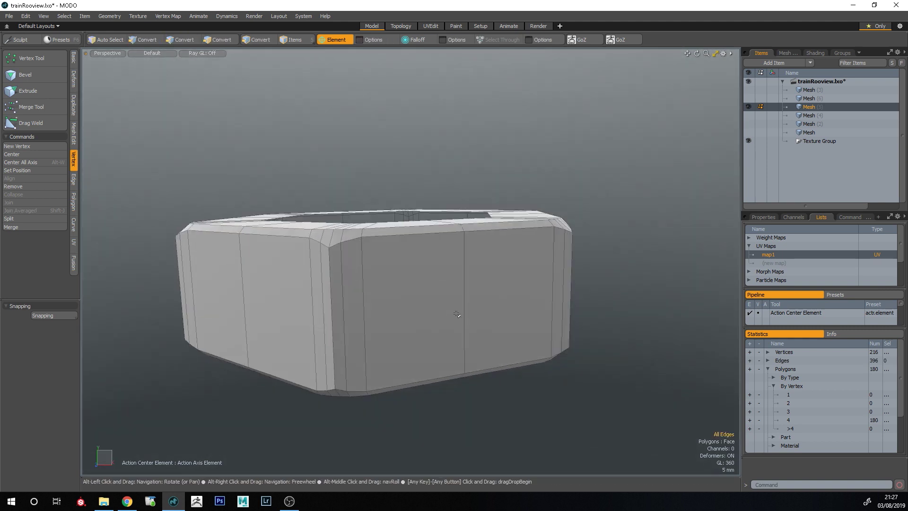
{"action": "left_click", "coordinate": [487, 301]}
{"action": "key", "text": "alt+l"}
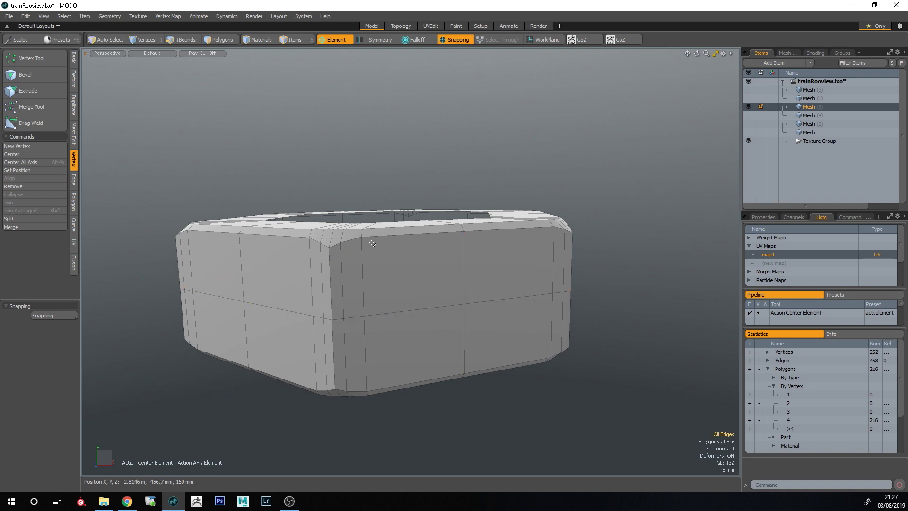
{"action": "left_click", "coordinate": [361, 241]}
{"action": "key", "text": "space"}
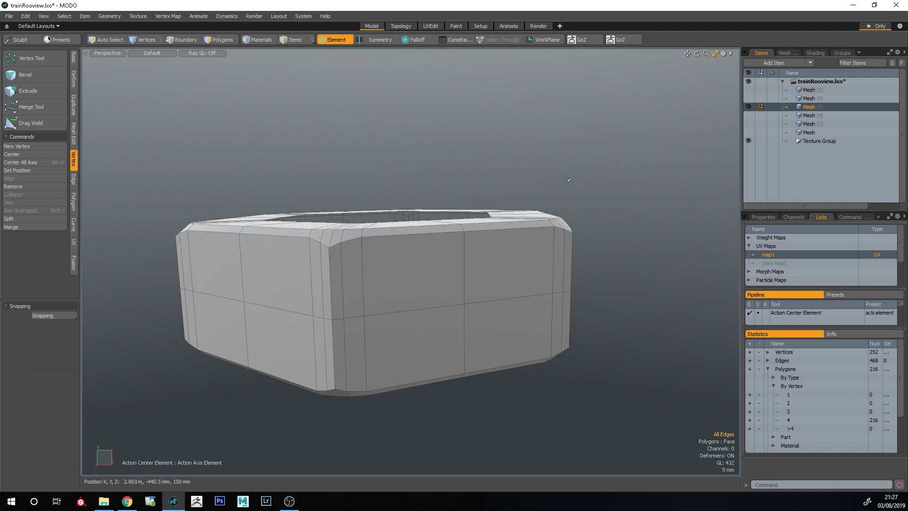
- Remove the horizontal middle edge loop from the ring's side faces
{"action": "key", "text": "1"}
{"action": "key", "text": "2"}
{"action": "double_click", "coordinate": [390, 313]}
{"action": "key", "text": "BackSpace"}
- Loop Slice the side faces horizontally with a count of 3 in Symmetry mode, the outer loops 10% from the bevels
{"action": "left_click", "coordinate": [464, 307]}
{"action": "key", "text": "alt+c"}
{"action": "left_click_drag", "start_coordinate": [367, 177], "coordinate": [360, 198], "text": "alt"}
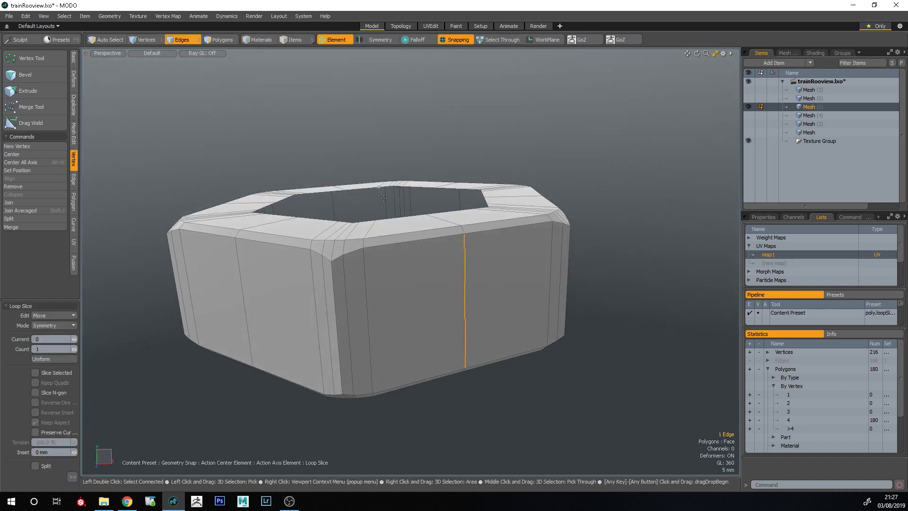
{"action": "scroll", "coordinate": [377, 200], "scroll_direction": "up", "scroll_amount": 1}
{"action": "left_click", "coordinate": [412, 233]}
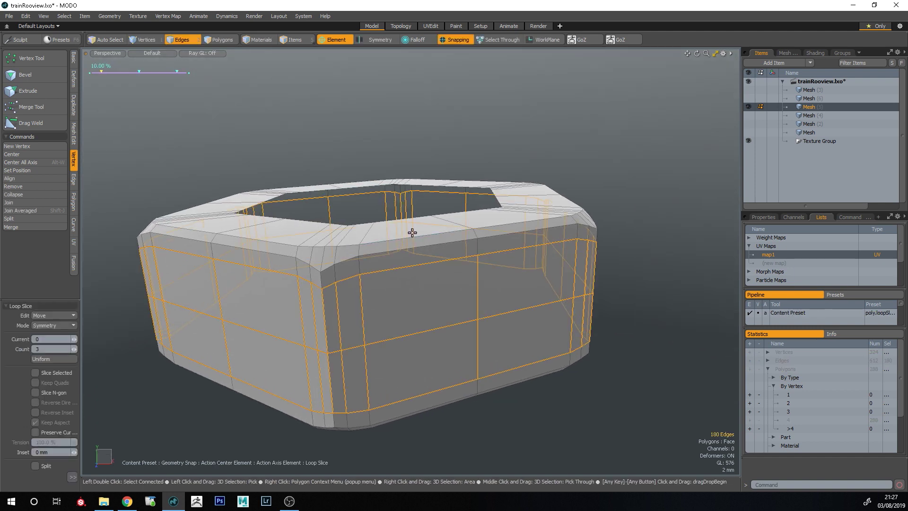
{"action": "key", "text": "Escape"}
{"action": "key", "text": "Escape"}
- Add tight support loops on the ring's flat faces just inside the bevels, at about 3.8%, and turn on subdivision
{"action": "left_click_drag", "start_coordinate": [317, 199], "coordinate": [383, 416], "text": "alt"}
{"action": "key", "text": "alt+c"}
{"action": "left_click_drag", "start_coordinate": [381, 296], "coordinate": [360, 264]}
{"action": "left_click", "coordinate": [368, 213]}
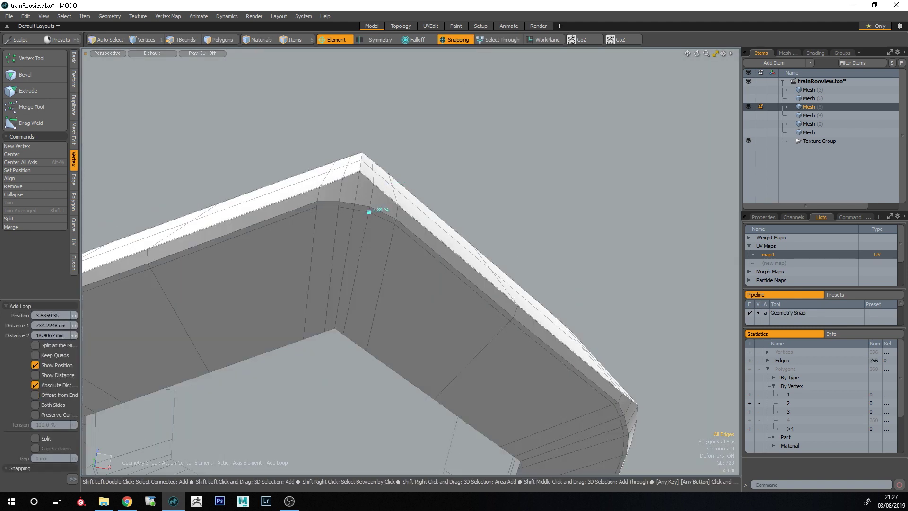
{"action": "key", "text": "space"}
{"action": "key", "text": "Tab"}
{"action": "left_click_drag", "start_coordinate": [430, 74], "coordinate": [491, 253], "text": "alt"}
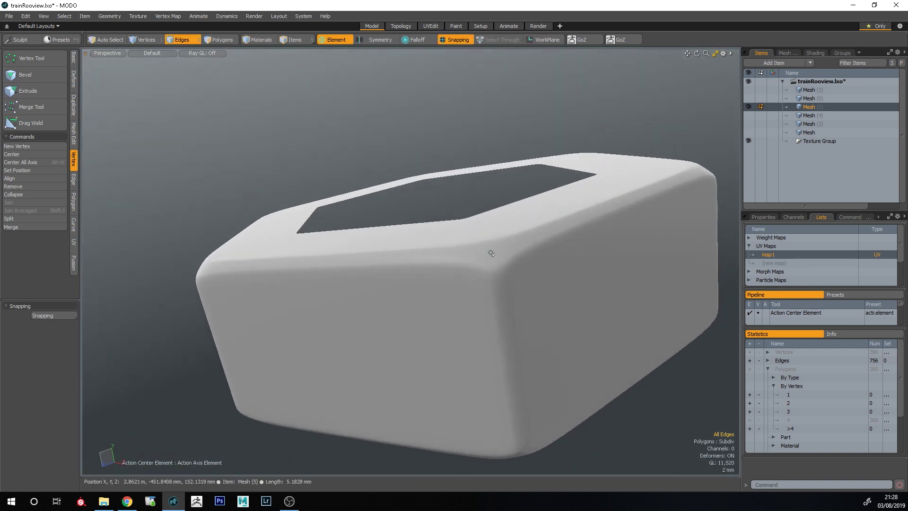
- Loop Slice the top bevel all around with a count of 3 in Symmetry mode, the outer loops at 2.5%
{"action": "key", "text": "alt+c"}
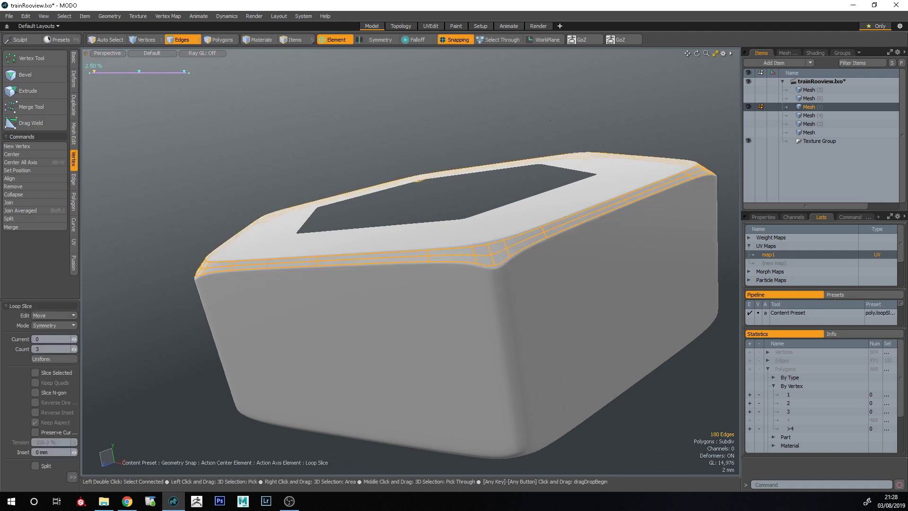
{"action": "key", "text": "q"}
{"action": "left_click", "coordinate": [544, 126]}
{"action": "key", "text": "Tab"}
{"action": "key", "text": "Tab"}
- Repeat the Loop Slice around the ring's opposite bevel at the bottom
{"action": "left_click_drag", "start_coordinate": [310, 250], "coordinate": [351, 124], "text": "alt"}
{"action": "left_click_drag", "start_coordinate": [351, 124], "coordinate": [389, 237], "text": "ctrl+alt"}
{"action": "left_click", "coordinate": [342, 299]}
{"action": "key", "text": "alt+c"}
{"action": "key", "text": "q"}
{"action": "left_click", "coordinate": [513, 134]}
- Radial Align the edge loop of the top hexagonal hole into a circle
{"action": "left_click_drag", "start_coordinate": [512, 134], "coordinate": [413, 218], "text": "alt"}
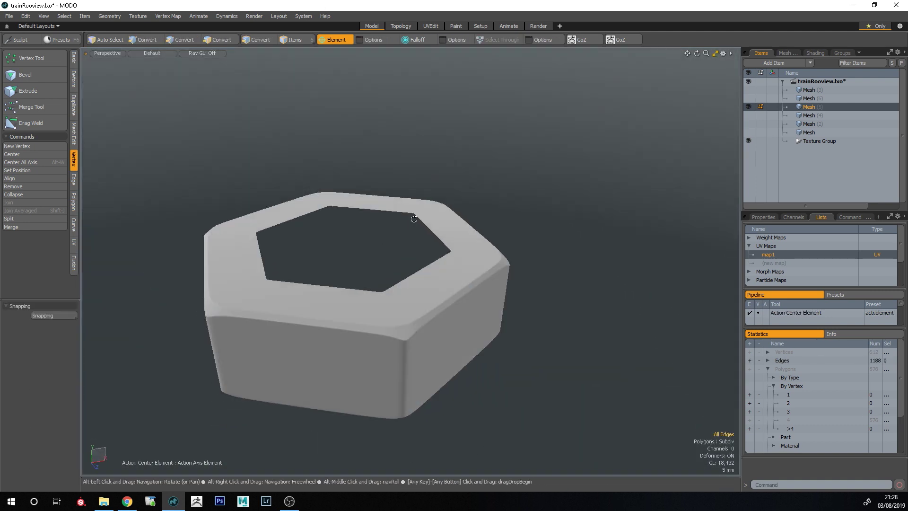
{"action": "double_click", "coordinate": [353, 290]}
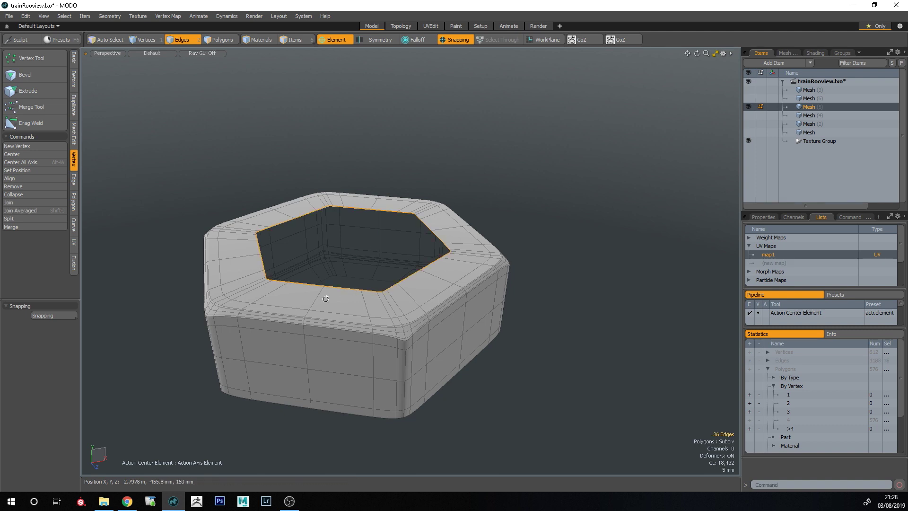
{"action": "left_click_drag", "start_coordinate": [354, 290], "coordinate": [444, 364], "text": "alt"}
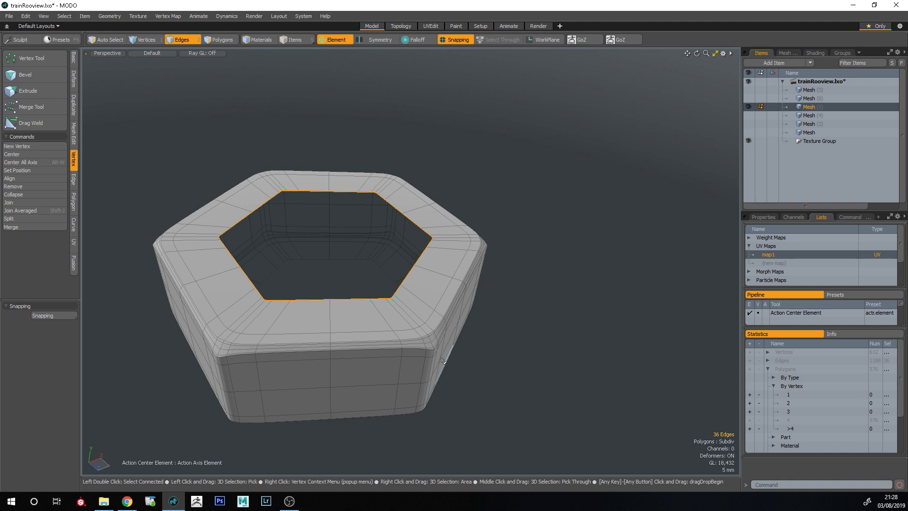
{"action": "key", "text": "shift+r"}
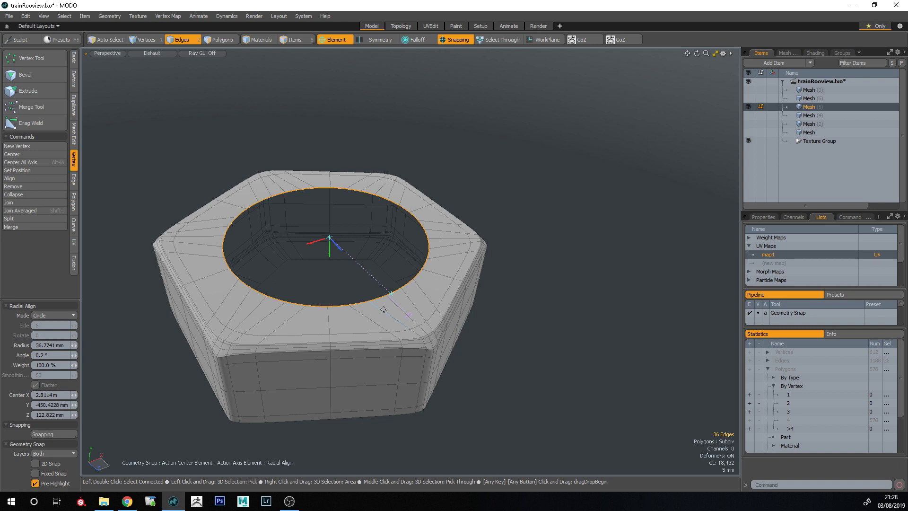
{"action": "key", "text": "q"}
- Turn off subdivision and raise the round hole's edge loop 2.3 mm along Y, using the Automatic action center
{"action": "left_click_drag", "start_coordinate": [320, 303], "coordinate": [346, 342], "text": "alt+shift"}
{"action": "scroll", "coordinate": [330, 312], "scroll_direction": "up", "scroll_amount": 3}
{"action": "key", "text": "Tab"}
{"action": "left_click", "coordinate": [645, 294]}
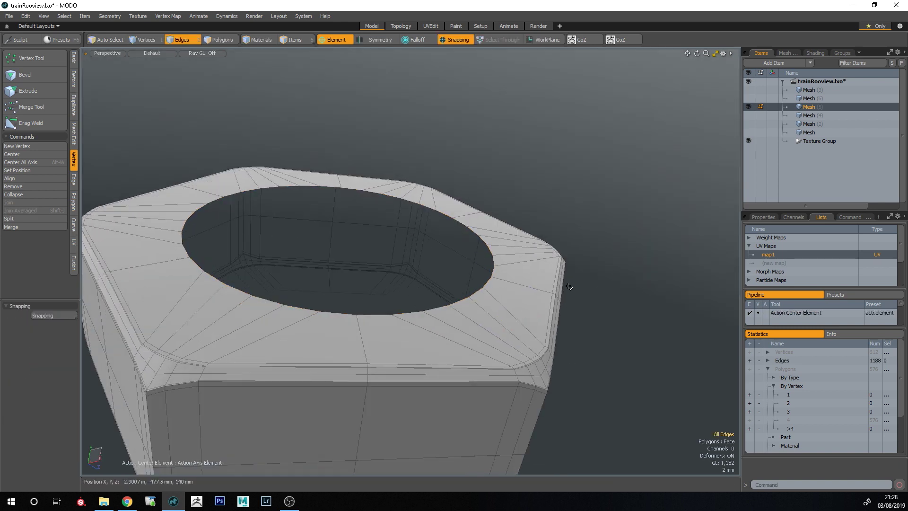
{"action": "double_click", "coordinate": [361, 315]}
{"action": "key", "text": "w"}
{"action": "left_click_drag", "start_coordinate": [361, 318], "coordinate": [354, 263], "text": "alt"}
{"action": "key", "text": "alt+a"}
{"action": "left_click", "coordinate": [349, 283]}
{"action": "left_click_drag", "start_coordinate": [351, 246], "coordinate": [352, 237]}
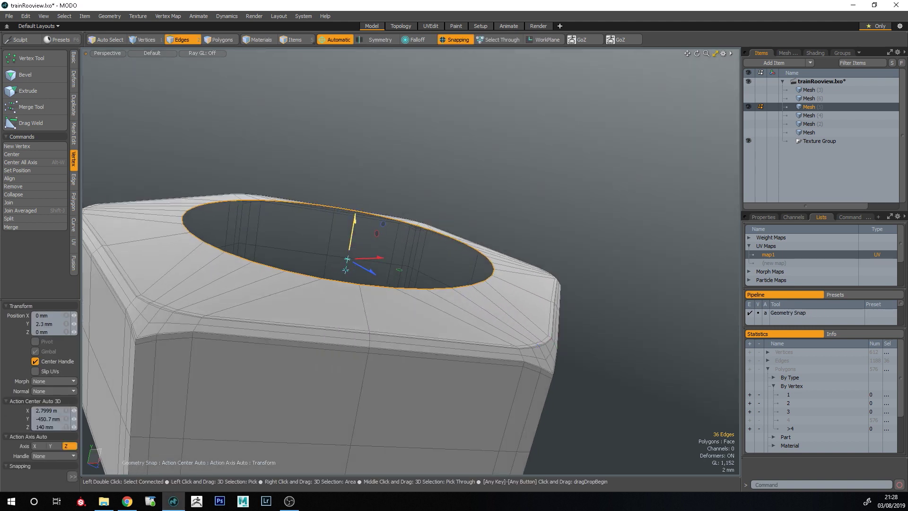
{"action": "key", "text": "space"}
- Remove one of the edge loops around the top face's outer rim
{"action": "scroll", "coordinate": [554, 341], "scroll_direction": "up", "scroll_amount": 3}
{"action": "left_click_drag", "start_coordinate": [554, 341], "coordinate": [395, 327], "text": "alt"}
{"action": "key", "text": "Escape"}
{"action": "double_click", "coordinate": [279, 294]}
{"action": "left_click_drag", "start_coordinate": [279, 293], "coordinate": [270, 186], "text": "alt"}
{"action": "key", "text": "BackSpace"}
- Close the round top hole with a single polygon made from its boundary edges
{"action": "left_click_drag", "start_coordinate": [200, 164], "coordinate": [465, 223], "text": "alt"}
{"action": "double_click", "coordinate": [465, 223]}
{"action": "key", "text": "p"}
{"action": "key", "text": "3"}
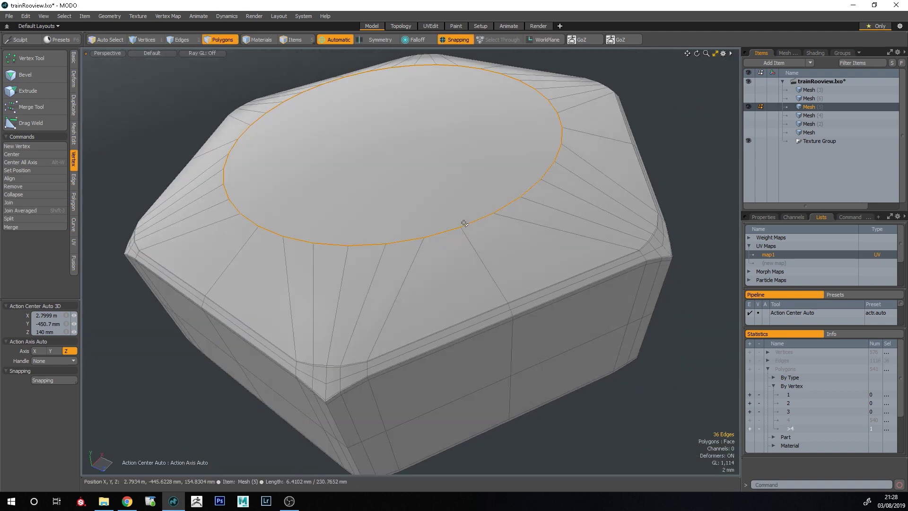
- Inset the new round polygon well toward the center with a polygon Bevel of 0 mm shift, and preview it subdivided
{"action": "key", "text": "b"}
{"action": "left_click", "coordinate": [379, 164]}
{"action": "mouse_move", "coordinate": [379, 164]}
{"action": "left_mouse_down", "text": "alt"}
{"action": "mouse_move", "coordinate": [389, 168]}
{"action": "mouse_move", "coordinate": [390, 155]}
{"action": "left_mouse_up", "text": "alt"}
{"action": "left_click_drag", "start_coordinate": [547, 183], "coordinate": [581, 168], "text": "alt"}
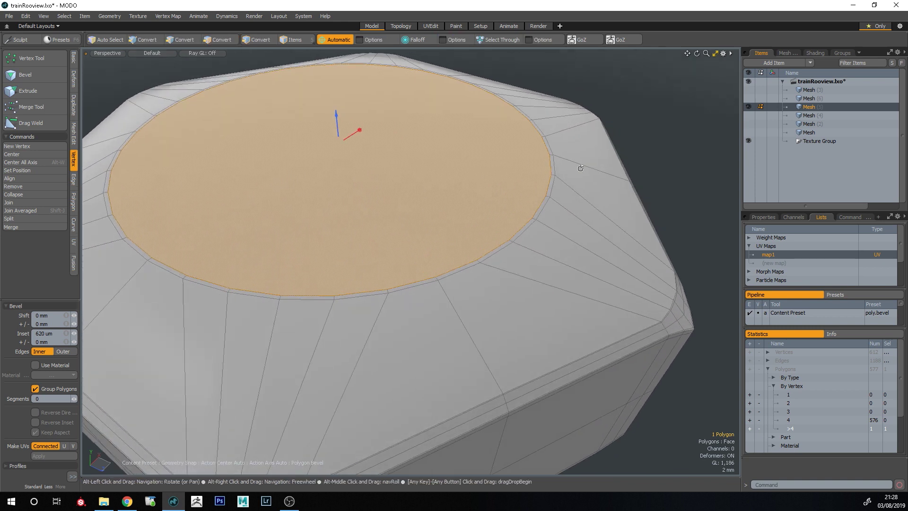
{"action": "left_click_drag", "start_coordinate": [361, 129], "coordinate": [1, 255]}
{"action": "key", "text": "q"}
{"action": "left_click", "coordinate": [656, 171]}
{"action": "key", "text": "Tab"}
{"action": "left_click_drag", "start_coordinate": [515, 220], "coordinate": [453, 333], "text": "alt"}
{"action": "key", "text": "Tab"}
{"action": "key", "text": "Tab"}
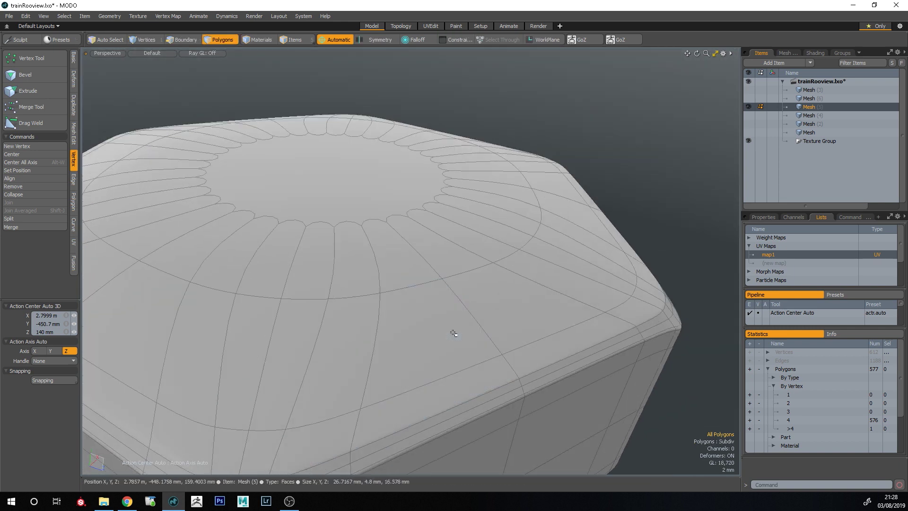
{"action": "key", "text": "Tab"}
- Bevel the outer circular edge loop on the top face into closely spaced support loops
{"action": "key", "text": "2"}
{"action": "left_click", "coordinate": [513, 261]}
{"action": "key", "text": "b"}
{"action": "left_click", "coordinate": [514, 268]}
{"action": "key", "text": "q"}
{"action": "left_click", "coordinate": [722, 213]}
{"action": "left_click_drag", "start_coordinate": [721, 213], "coordinate": [667, 194], "text": "alt+shift"}
- Add an edge loop close to the hexagonal rim of the top face
{"action": "key", "text": "alt+c"}
{"action": "left_click", "coordinate": [595, 314]}
{"action": "left_click_drag", "start_coordinate": [595, 314], "coordinate": [602, 317]}
{"action": "key", "text": "q"}
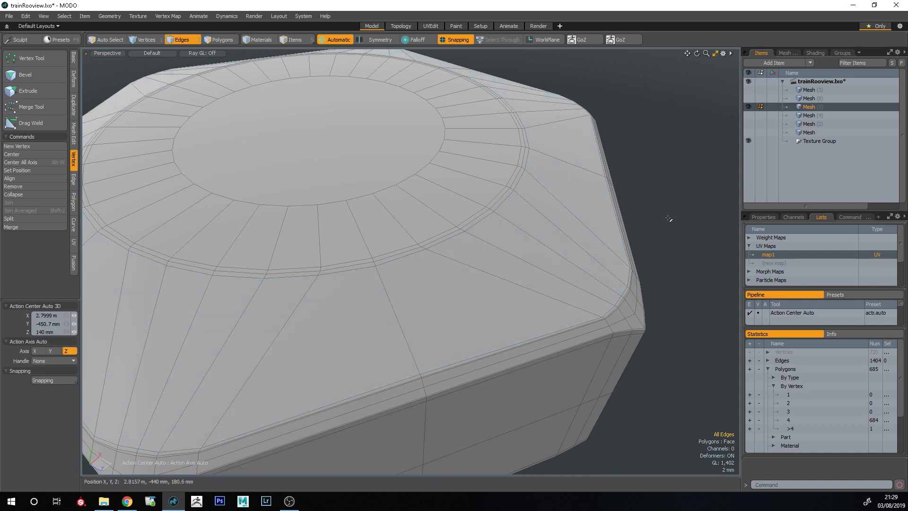
- Add an edge loop about 49% of the way between the top circle and the hexagonal rim, and turn on subdivision
{"action": "key", "text": "alt+c"}
{"action": "left_click", "coordinate": [537, 263]}
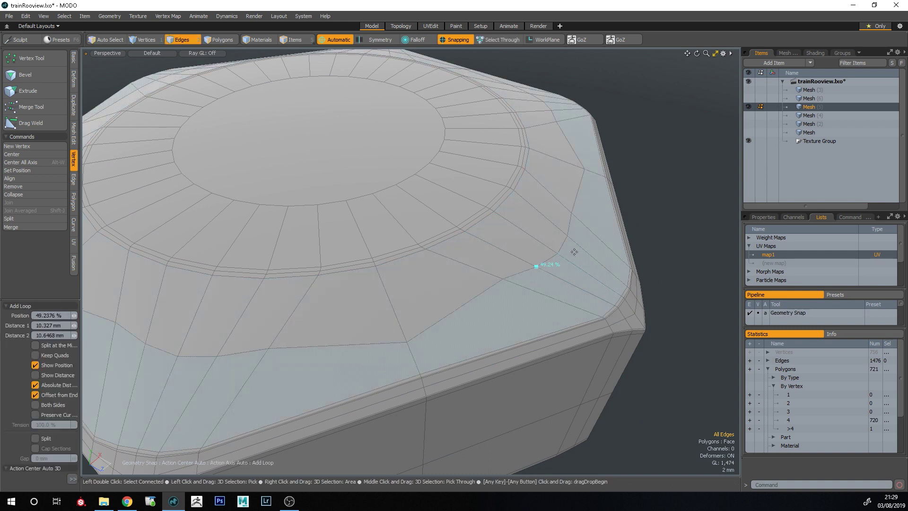
{"action": "key", "text": "q"}
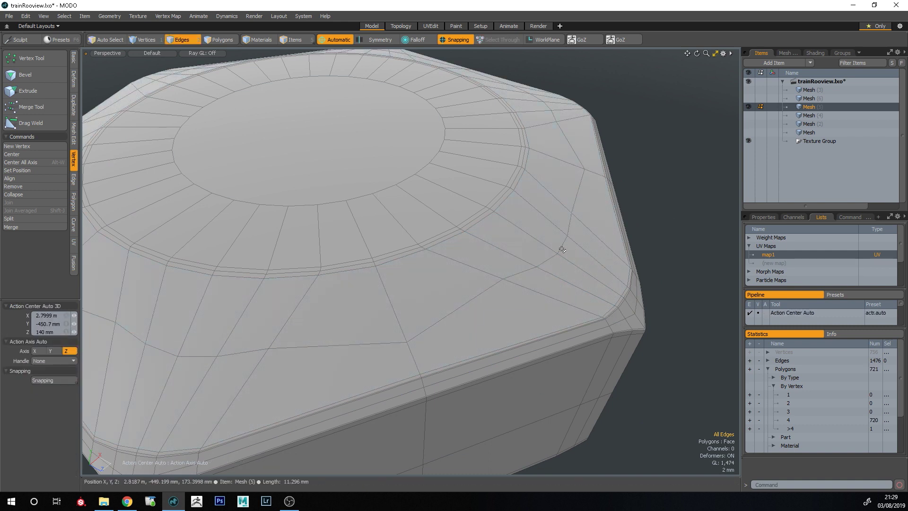
{"action": "left_click_drag", "start_coordinate": [586, 283], "coordinate": [461, 268], "text": "ctrl+alt"}
{"action": "left_click", "coordinate": [612, 381]}
{"action": "key", "text": "Tab"}
{"action": "left_click_drag", "start_coordinate": [307, 253], "coordinate": [369, 249], "text": "ctrl+alt"}
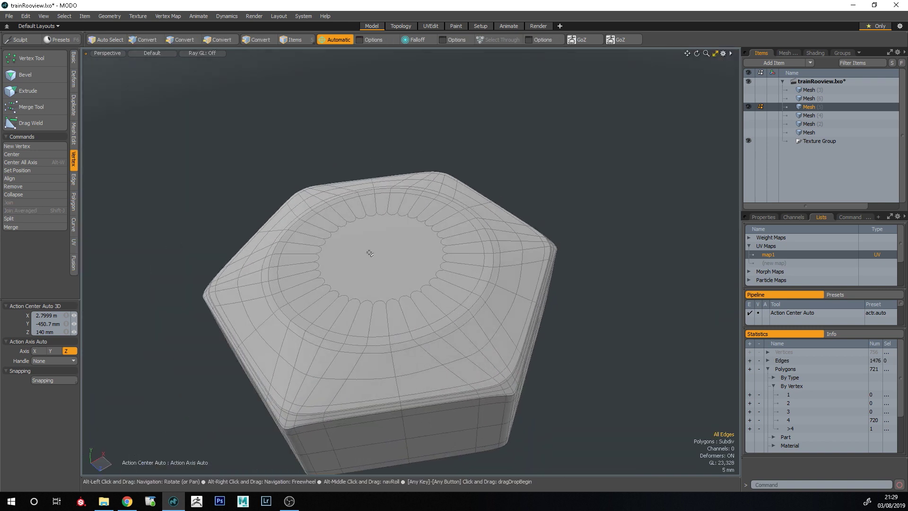
- Fill the round center polygon of the cap with a grid of quads
{"action": "key", "text": "3"}
{"action": "left_click", "coordinate": [375, 268]}
{"action": "key", "text": "shift+g"}
{"action": "left_click_drag", "start_coordinate": [503, 296], "coordinate": [478, 253], "text": "alt"}
- Delete the loop of side polygons just below the ring's horizontal middle line
{"action": "left_click_drag", "start_coordinate": [478, 253], "coordinate": [349, 359], "text": "ctrl+alt"}
{"action": "left_click_drag", "start_coordinate": [369, 421], "coordinate": [373, 302], "text": "alt"}
{"action": "key", "text": "1"}
{"action": "key", "text": "Escape"}
{"action": "key", "text": "2"}
{"action": "key", "text": "3"}
{"action": "left_click_drag", "start_coordinate": [325, 328], "coordinate": [348, 334]}
{"action": "key", "text": "l"}
{"action": "key", "text": "Delete"}
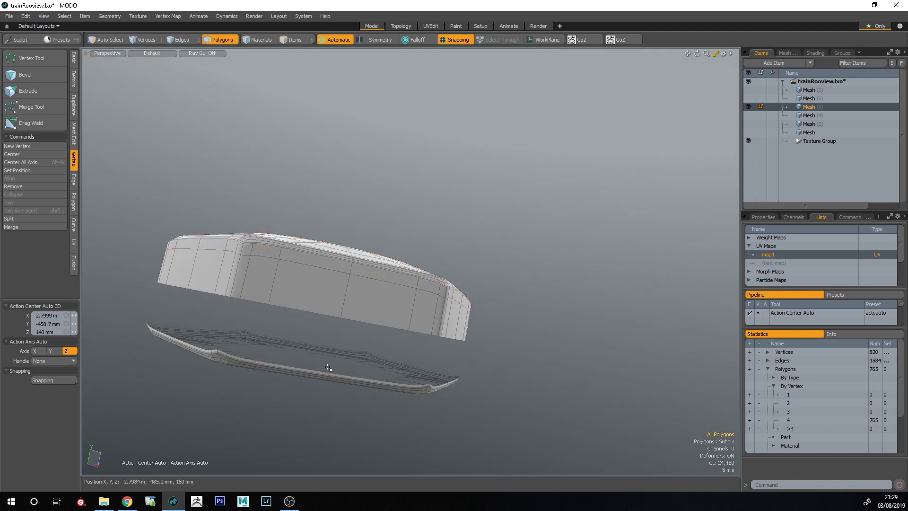
- Delete the whole detached bottom piece, keeping only the capped upper half
{"action": "key", "text": "Delete"}
{"action": "key", "text": "ctrl+z"}
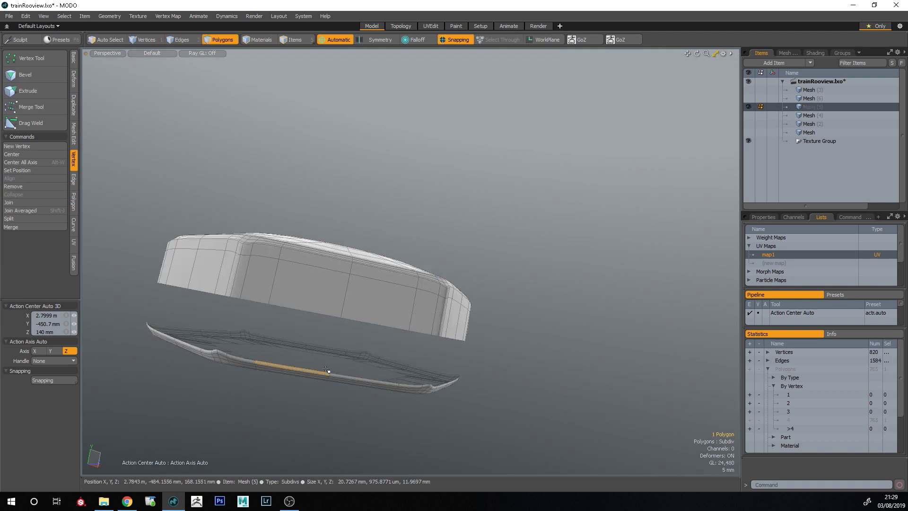
{"action": "double_click", "coordinate": [329, 371]}
{"action": "key", "text": "Delete"}
- Mirror the capped upper half across the Y axis, snapping the center to its open lower edge, and join the halves into a closed bolt
{"action": "double_click", "coordinate": [329, 312]}
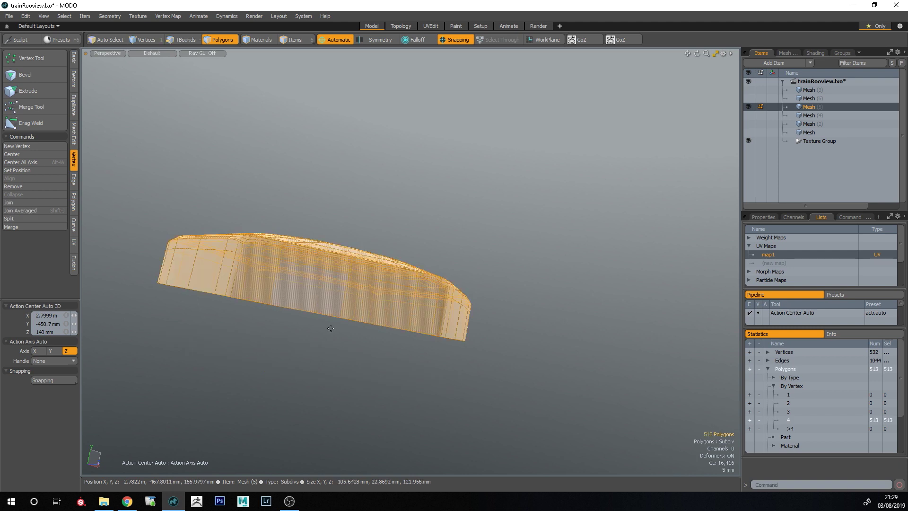
{"action": "key", "text": "shift+v"}
{"action": "left_click_drag", "start_coordinate": [311, 319], "coordinate": [325, 367], "text": "alt"}
{"action": "key", "text": "x"}
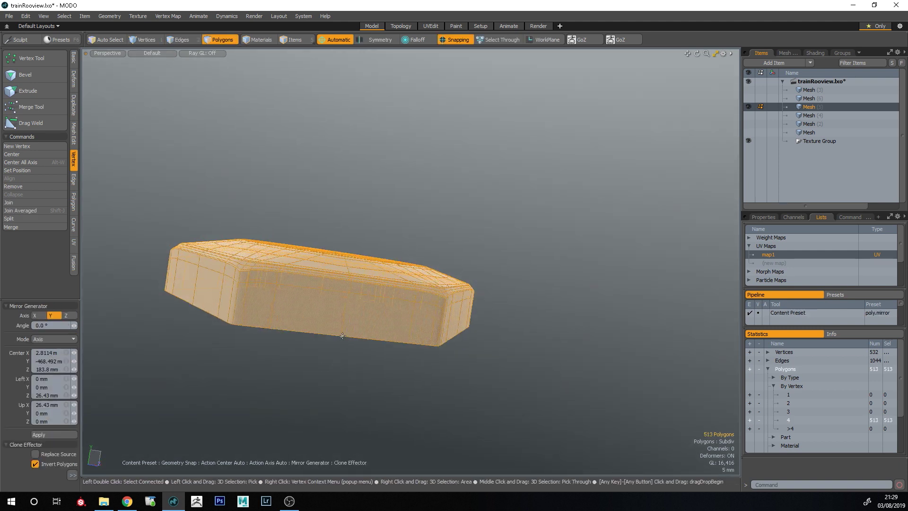
{"action": "left_click", "coordinate": [342, 336]}
{"action": "key", "text": "q"}
{"action": "left_click", "coordinate": [528, 331]}
{"action": "key", "text": "shift+c"}
{"action": "key", "text": "Return"}
{"action": "key", "text": "Tab"}
{"action": "key", "text": "Tab"}
{"action": "left_click_drag", "start_coordinate": [197, 211], "coordinate": [454, 218], "text": "alt"}
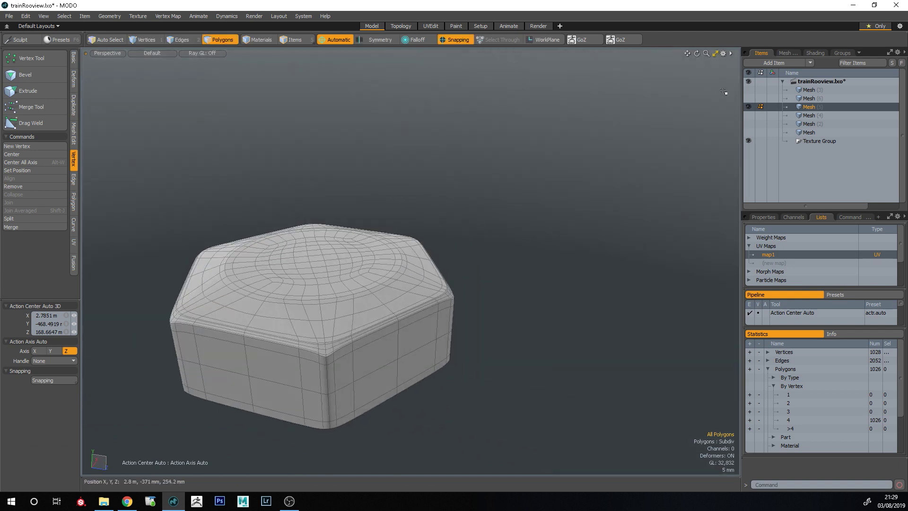
- Show the round bolts' mesh and move the hexagonal bolt along Z until it sits beside a round bolt, turning snapping off
{"action": "left_click", "coordinate": [749, 116]}
{"action": "scroll", "coordinate": [474, 265], "scroll_direction": "down", "scroll_amount": 4}
{"action": "left_click_drag", "start_coordinate": [458, 256], "coordinate": [389, 345], "text": "alt"}
{"action": "key", "text": "w"}
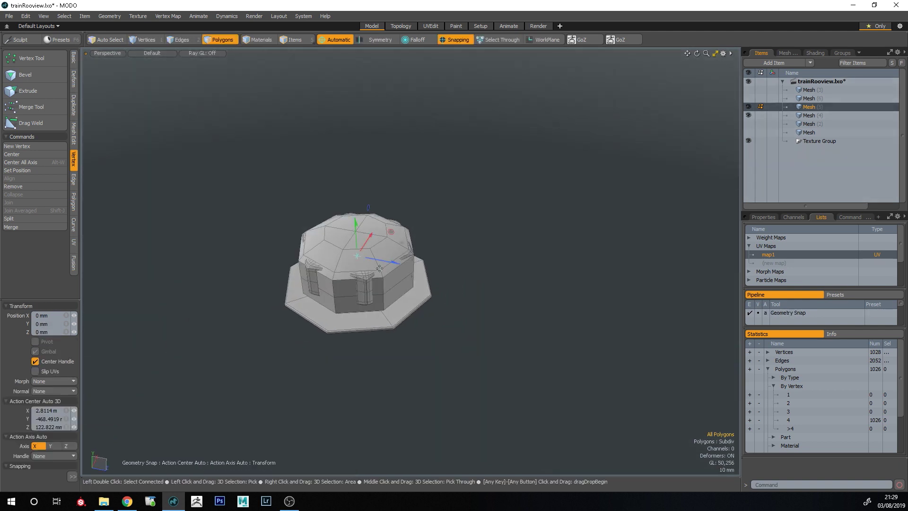
{"action": "left_click_drag", "start_coordinate": [386, 264], "coordinate": [529, 288]}
{"action": "key", "text": "x"}
{"action": "key", "text": "space"}
{"action": "key", "text": "space"}
{"action": "key", "text": "space"}
- Select both mesh items and combine the neighbouring round bolt with the hexagonal bolt in the hexagonal bolt's mesh
{"action": "key", "text": "5"}
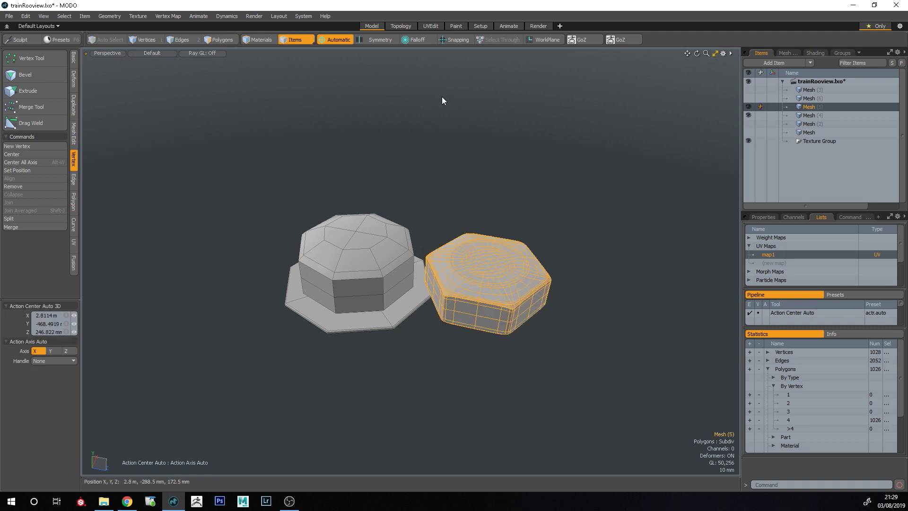
{"action": "right_click_drag", "start_coordinate": [442, 96], "coordinate": [339, 132]}
{"action": "left_click", "coordinate": [230, 43]}
{"action": "mouse_move", "coordinate": [504, 156]}
{"action": "right_mouse_down"}
{"action": "mouse_move", "coordinate": [523, 164]}
{"action": "mouse_move", "coordinate": [492, 147]}
{"action": "right_mouse_up"}
{"action": "left_click", "coordinate": [594, 196]}
{"action": "key", "text": "ctrl+x"}
{"action": "key", "text": "ctrl+z"}
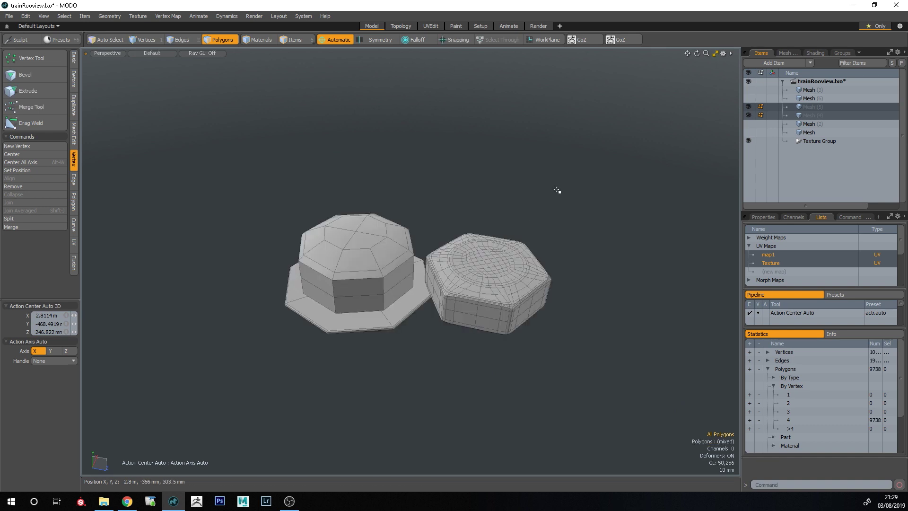
{"action": "right_click_drag", "start_coordinate": [557, 190], "coordinate": [582, 215]}
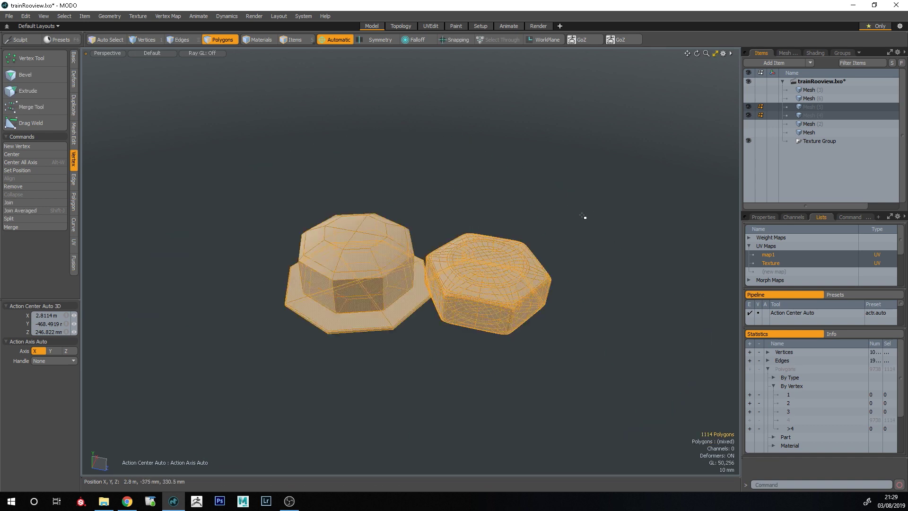
{"action": "left_click", "coordinate": [817, 106]}
- Turn on subdivision smoothing for the round bolt and the hexagonal bolt
{"action": "scroll", "coordinate": [484, 291], "scroll_direction": "up", "scroll_amount": 3}
{"action": "left_click_drag", "start_coordinate": [463, 307], "coordinate": [473, 281], "text": "alt"}
{"action": "double_click", "coordinate": [257, 262]}
{"action": "left_click", "coordinate": [481, 413]}
{"action": "key", "text": "Tab"}
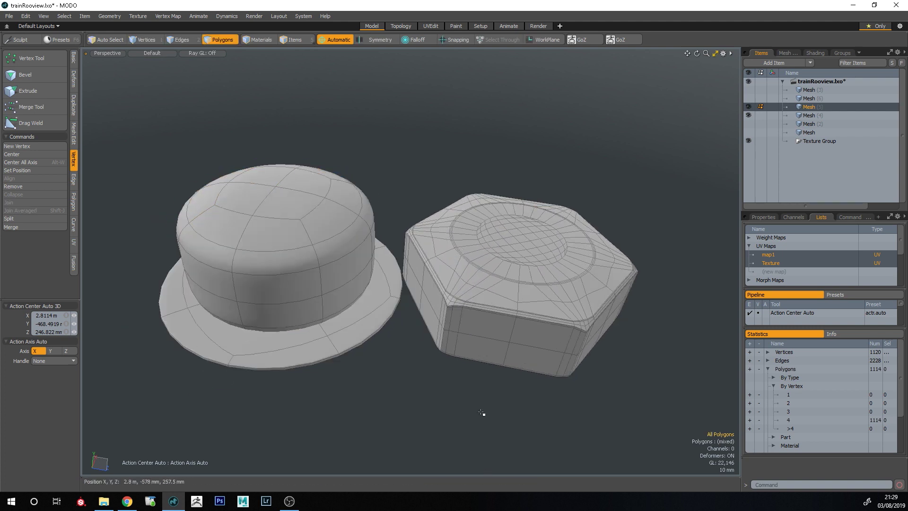
{"action": "double_click", "coordinate": [481, 351]}
{"action": "left_click", "coordinate": [428, 399]}
{"action": "key", "text": "Tab"}
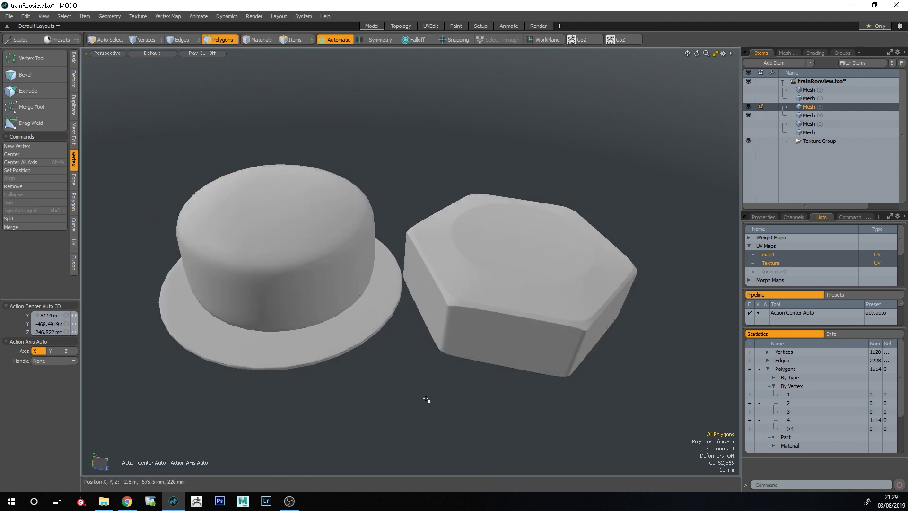
- Select the whole hexagonal bolt and move it -130 mm along Z onto the round bolt
{"action": "left_click_drag", "start_coordinate": [510, 371], "coordinate": [347, 307], "text": "alt"}
{"action": "left_click_drag", "start_coordinate": [304, 256], "coordinate": [473, 212], "text": "alt+shift"}
{"action": "left_click_drag", "start_coordinate": [473, 212], "coordinate": [464, 257], "text": "ctrl+alt"}
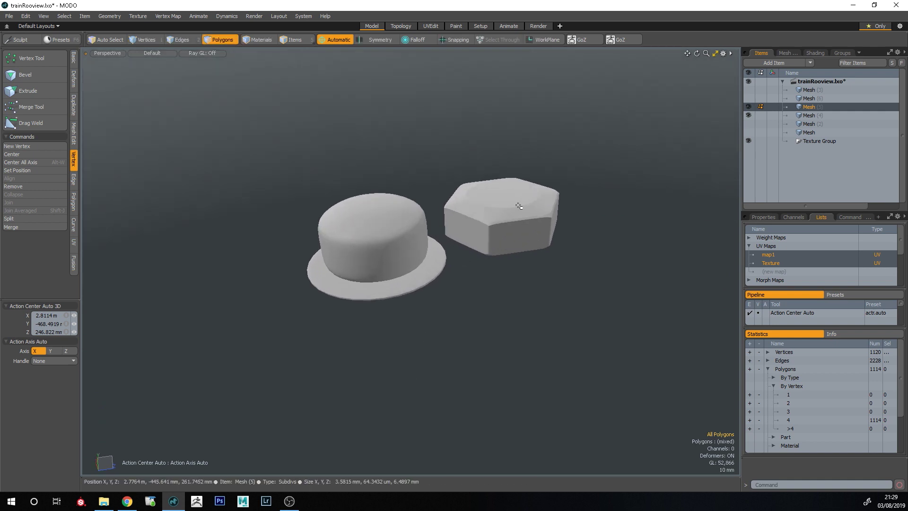
{"action": "left_click_drag", "start_coordinate": [519, 206], "coordinate": [484, 266], "text": "alt"}
{"action": "left_click_drag", "start_coordinate": [417, 283], "coordinate": [414, 227], "text": "alt"}
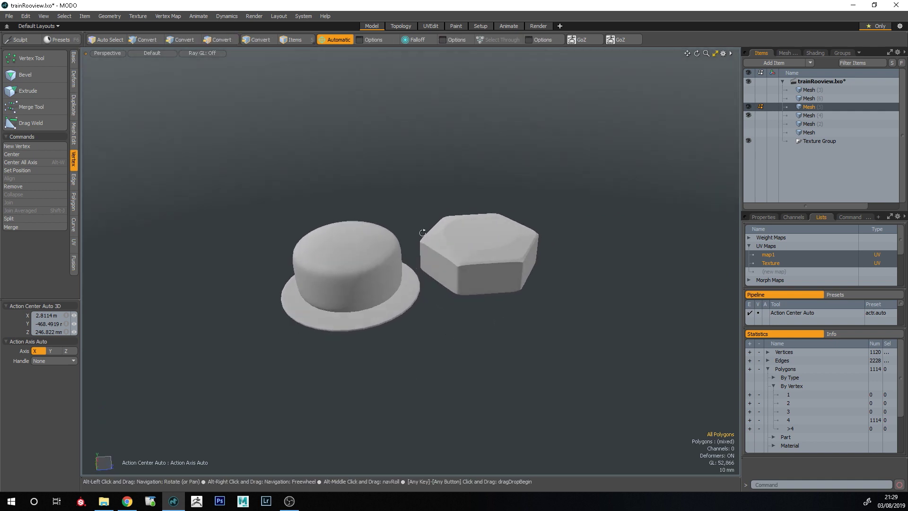
{"action": "key", "text": "8"}
{"action": "double_click", "coordinate": [482, 261]}
{"action": "left_click_drag", "start_coordinate": [537, 267], "coordinate": [402, 243], "text": "ctrl+alt"}
{"action": "key", "text": "y"}
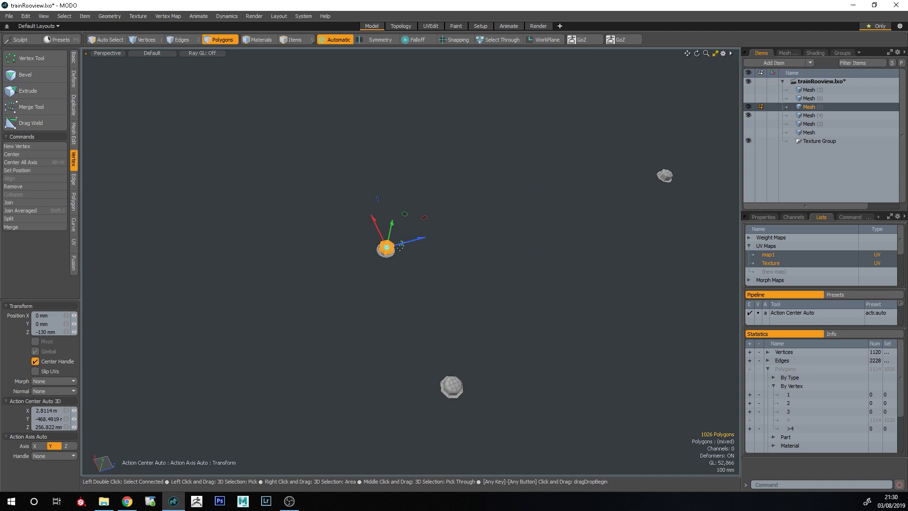
- Duplicate the hexagonal bolt and move the copy onto a neighbouring round bolt
{"action": "key", "text": "ctrl+c"}
{"action": "key", "text": "ctrl+v"}
{"action": "mouse_move", "coordinate": [378, 231]}
{"action": "left_mouse_down"}
{"action": "mouse_move", "coordinate": [446, 371]}
{"action": "mouse_move", "coordinate": [386, 331]}
{"action": "left_mouse_up"}
{"action": "key", "text": "q"}
{"action": "left_click", "coordinate": [478, 379]}
- Examine the rows of bolts from a distance, and inspect the overlapping round and hexagonal bolts up close
{"action": "left_click_drag", "start_coordinate": [386, 331], "coordinate": [320, 297], "text": "alt"}
{"action": "mouse_move", "coordinate": [418, 151]}
{"action": "right_mouse_down"}
{"action": "mouse_move", "coordinate": [516, 390]}
{"action": "mouse_move", "coordinate": [385, 371]}
{"action": "right_mouse_up"}
{"action": "mouse_move", "coordinate": [385, 371]}
{"action": "left_mouse_down", "text": "ctrl+alt"}
{"action": "mouse_move", "coordinate": [369, 298]}
{"action": "mouse_move", "coordinate": [391, 312]}
{"action": "mouse_move", "coordinate": [415, 284]}
{"action": "left_mouse_up", "text": "ctrl+alt"}
{"action": "left_click_drag", "start_coordinate": [669, 260], "coordinate": [442, 281], "text": "alt+shift"}
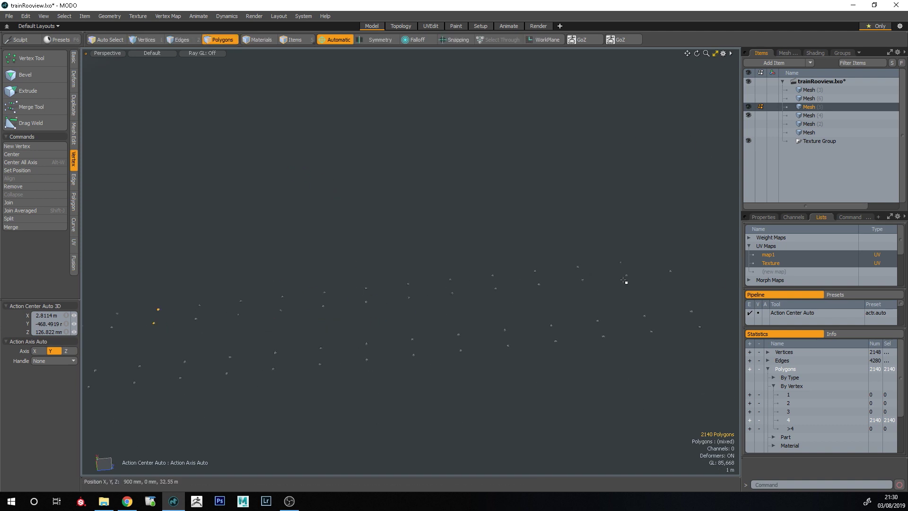
{"action": "left_click_drag", "start_coordinate": [171, 307], "coordinate": [554, 282], "text": "alt+shift"}
{"action": "scroll", "coordinate": [286, 305], "scroll_direction": "up", "scroll_amount": 3}
{"action": "key", "text": "shift+a"}
{"action": "left_click", "coordinate": [553, 282]}
{"action": "double_click", "coordinate": [512, 349]}
{"action": "mouse_move", "coordinate": [511, 300]}
{"action": "right_mouse_down"}
{"action": "mouse_move", "coordinate": [491, 313]}
{"action": "mouse_move", "coordinate": [488, 301]}
{"action": "right_mouse_up"}
{"action": "key", "text": "shift+a"}
{"action": "left_click", "coordinate": [633, 270]}
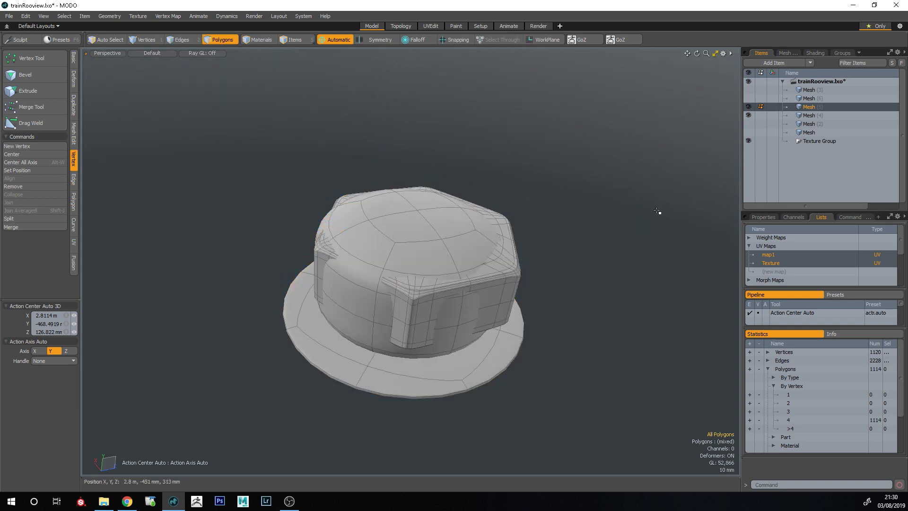
- Move the hexagonal bolt into a new mesh item and hide the other visible bolt meshes
{"action": "double_click", "coordinate": [511, 296]}
{"action": "key", "text": "ctrl+x"}
{"action": "key", "text": "n"}
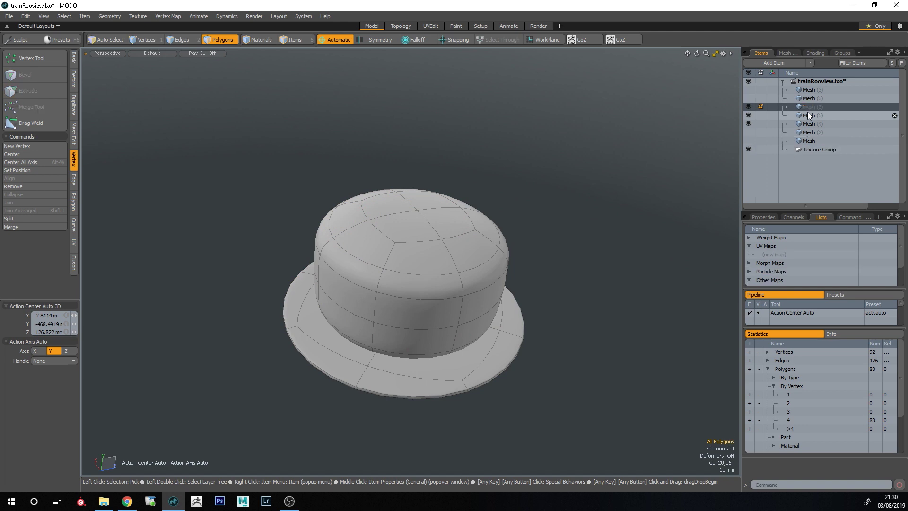
{"action": "key", "text": "ctrl+v"}
{"action": "left_click", "coordinate": [749, 116]}
{"action": "left_click", "coordinate": [748, 123]}
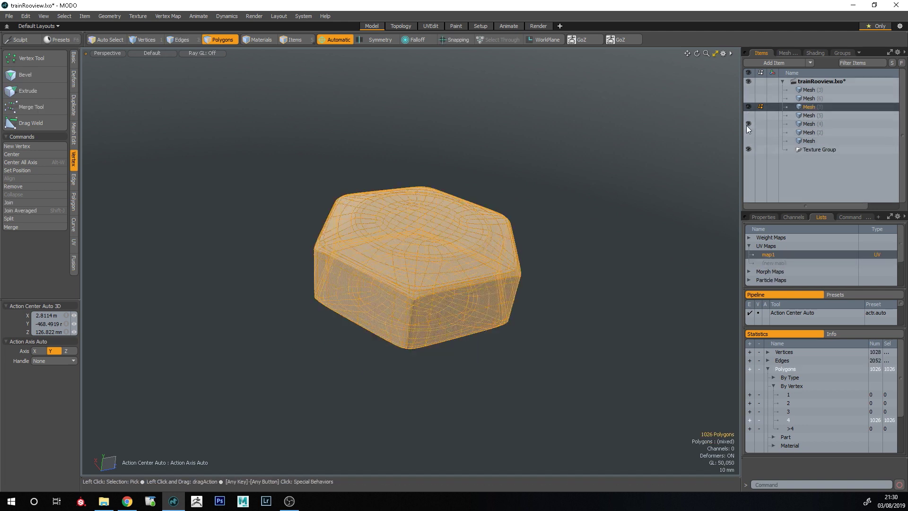
{"action": "left_click", "coordinate": [594, 197]}
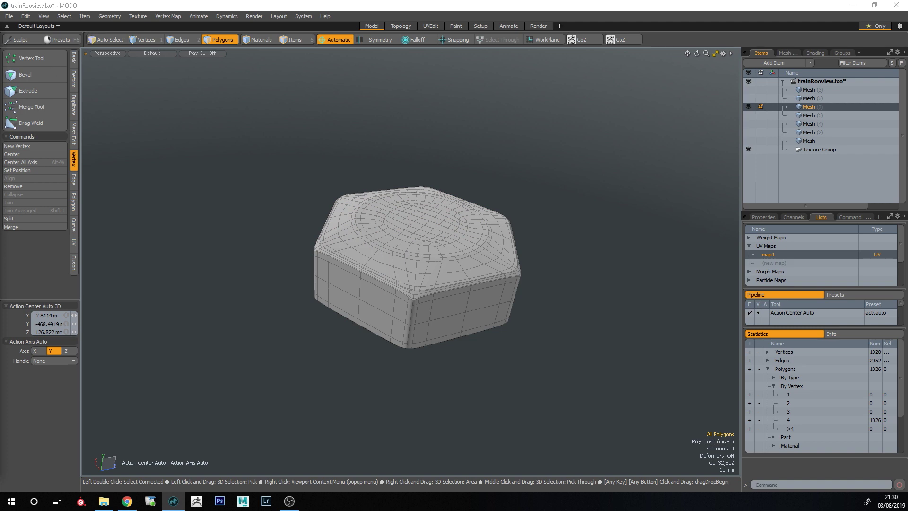
- Open the UV editor for the hexagonal bolt, hide the UV test material, and frame its UVs
{"action": "key", "text": "F3"}
{"action": "left_click_drag", "start_coordinate": [233, 70], "coordinate": [235, 57]}
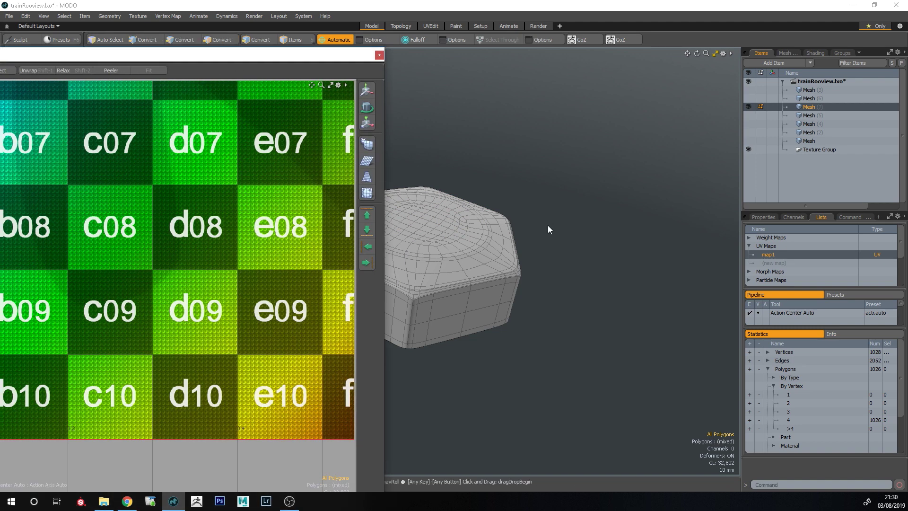
{"action": "left_click_drag", "start_coordinate": [549, 228], "coordinate": [638, 219], "text": "alt+shift"}
{"action": "left_click", "coordinate": [815, 53]}
{"action": "left_click", "coordinate": [790, 118]}
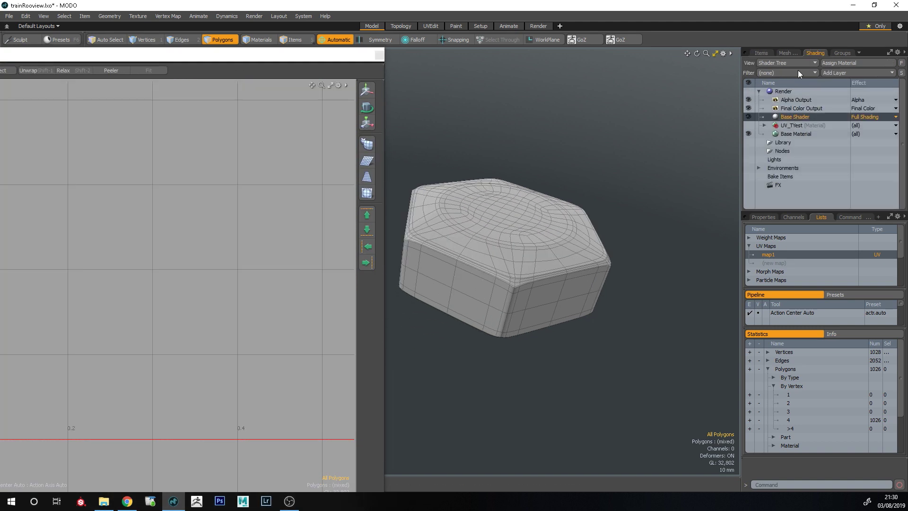
{"action": "left_click", "coordinate": [761, 53]}
{"action": "key", "text": "a"}
{"action": "left_click_drag", "start_coordinate": [69, 267], "coordinate": [137, 272], "text": "alt+shift"}
{"action": "left_click_drag", "start_coordinate": [137, 272], "coordinate": [132, 255], "text": "ctrl+alt"}
{"action": "key", "text": "shift+s"}
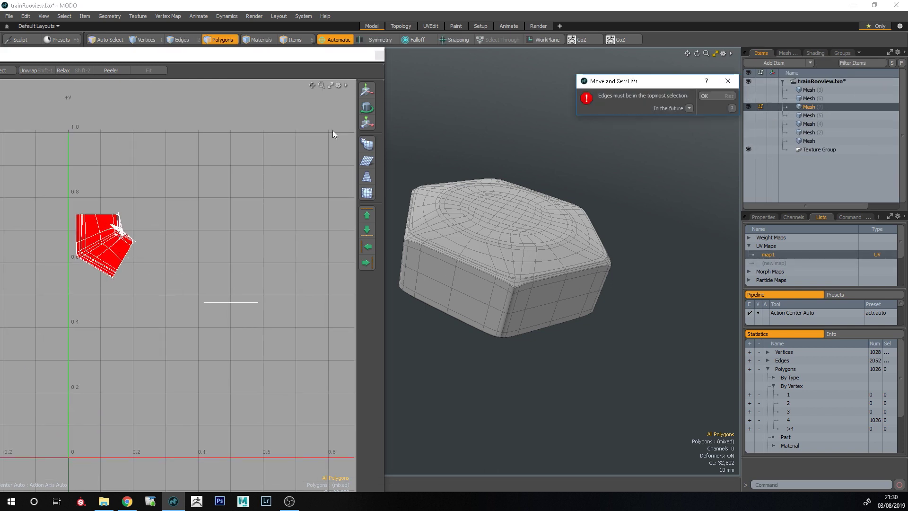
{"action": "left_click", "coordinate": [717, 96]}
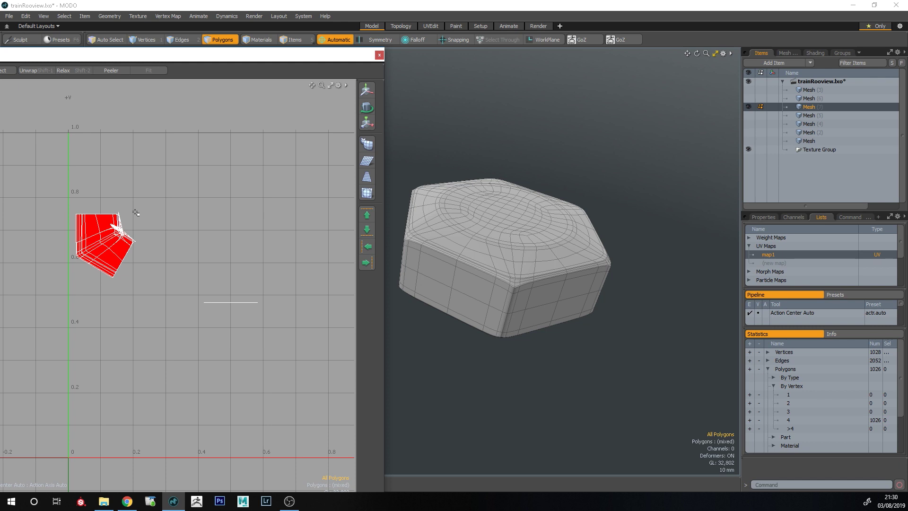
{"action": "middle_click_drag", "start_coordinate": [137, 212], "coordinate": [153, 207]}
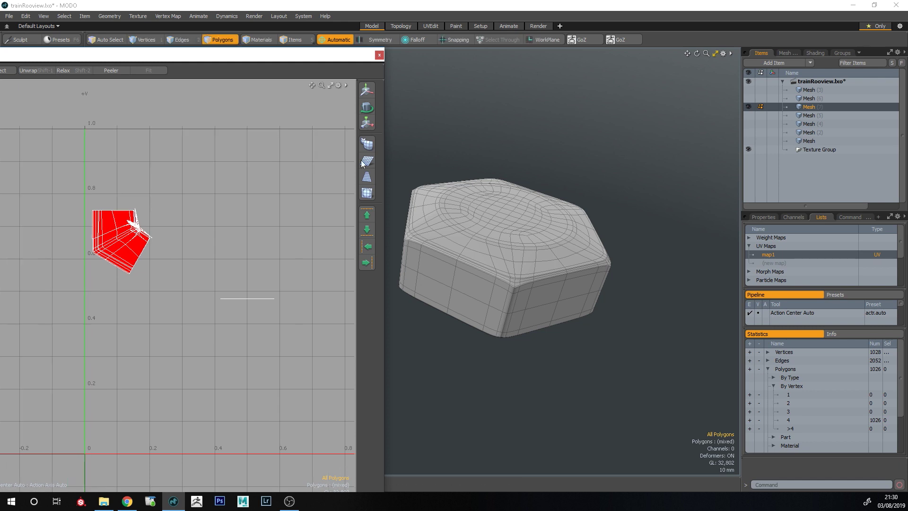
- Select the edge loops around the hexagonal bolt's upper and lower side rims as UV seams
{"action": "double_click", "coordinate": [508, 248]}
{"action": "left_click", "coordinate": [544, 405]}
{"action": "key", "text": "1"}
{"action": "left_click_drag", "start_coordinate": [535, 288], "coordinate": [583, 377], "text": "ctrl+alt"}
{"action": "key", "text": "space"}
{"action": "key", "text": "space"}
{"action": "left_click", "coordinate": [558, 249]}
{"action": "key", "text": "2"}
{"action": "double_click", "coordinate": [558, 249]}
{"action": "scroll", "coordinate": [487, 304], "scroll_direction": "down", "scroll_amount": 5}
{"action": "scroll", "coordinate": [588, 266], "scroll_direction": "up", "scroll_amount": 5}
{"action": "double_click", "coordinate": [579, 256], "text": "shift"}
- Add the vertical run of edges at one side corner, joining both rim loops, to the seam selection
{"action": "left_click_drag", "start_coordinate": [578, 256], "coordinate": [516, 360], "text": "alt"}
{"action": "left_click", "coordinate": [505, 349], "text": "shift"}
{"action": "left_click_drag", "start_coordinate": [484, 281], "coordinate": [519, 252], "text": "alt"}
{"action": "left_click", "coordinate": [519, 251], "text": "shift"}
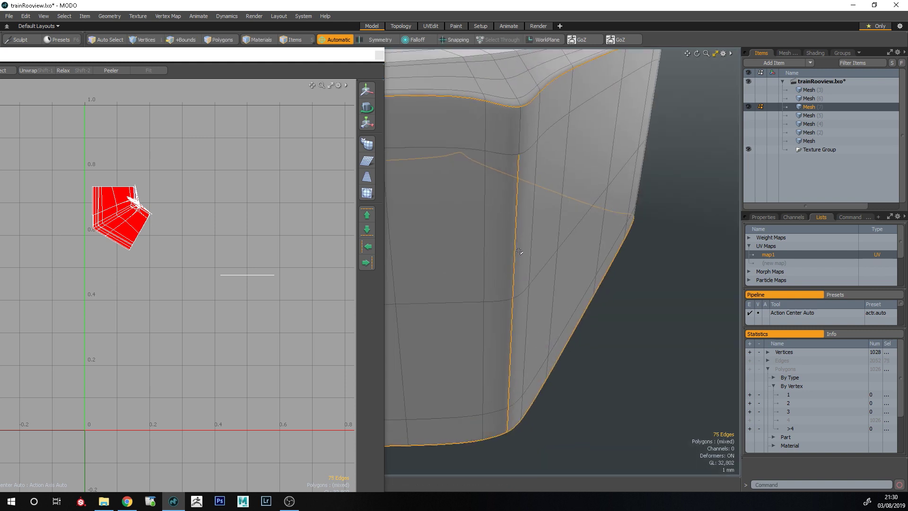
{"action": "scroll", "coordinate": [474, 206], "scroll_direction": "down", "scroll_amount": 4}
{"action": "left_click_drag", "start_coordinate": [475, 207], "coordinate": [448, 298], "text": "alt"}
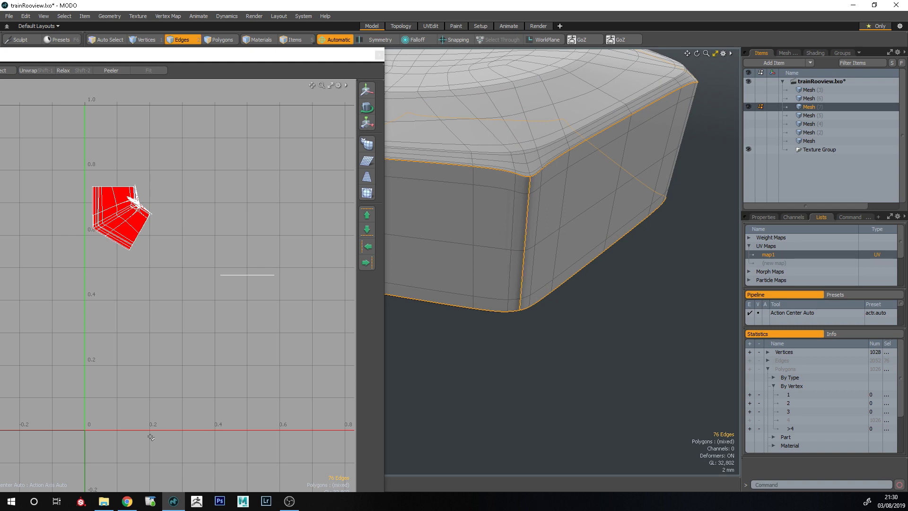
- Unwrap the bolt along the selected seams into two hexagonal cap islands and one side strip, and clear the edge selection
{"action": "key", "text": "shift+1"}
{"action": "left_click", "coordinate": [84, 369]}
{"action": "key", "text": "space"}
{"action": "left_click_drag", "start_coordinate": [190, 317], "coordinate": [163, 303], "text": "alt"}
{"action": "key", "text": "3"}
{"action": "key", "text": "1"}
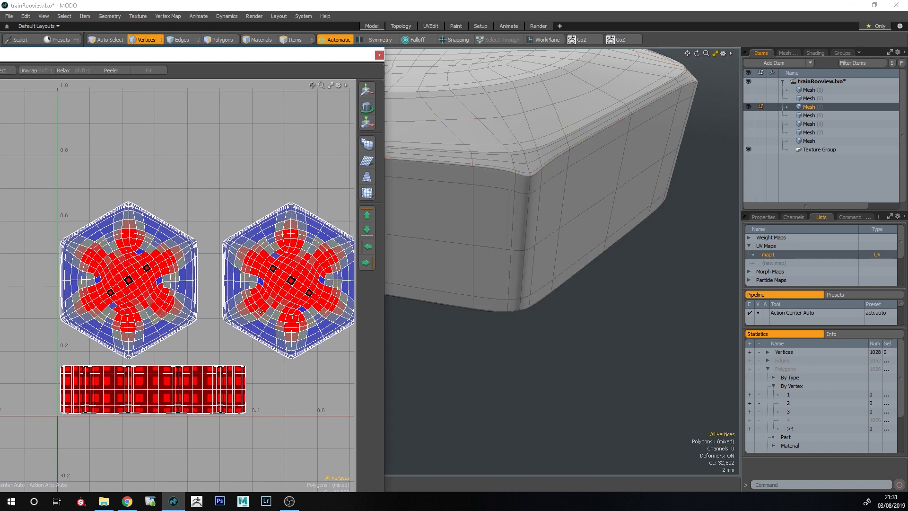
{"action": "scroll", "coordinate": [547, 213], "scroll_direction": "down", "scroll_amount": 5}
{"action": "key", "text": "2"}
{"action": "key", "text": "3"}
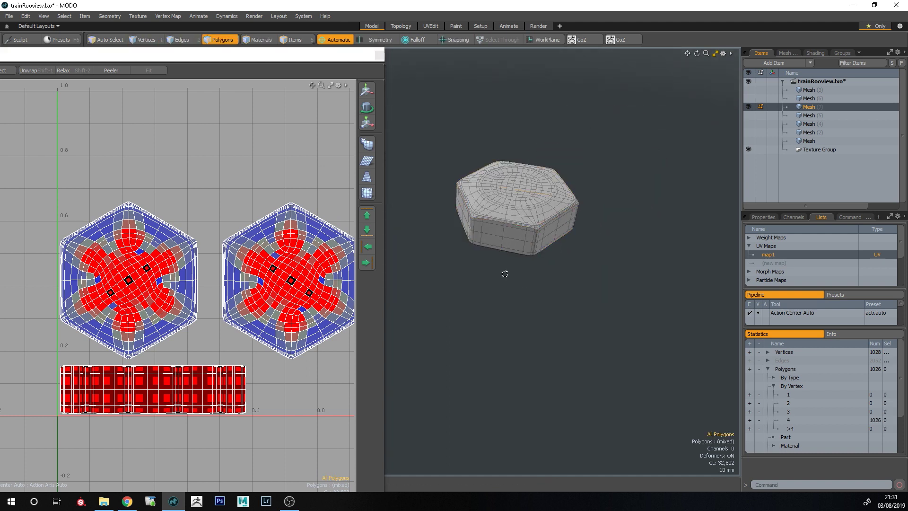
- Inspect the bolt and its unwrapped UV islands, and highlight the UV test material in the shader tree
{"action": "left_click_drag", "start_coordinate": [559, 200], "coordinate": [519, 221], "text": "alt+shift"}
{"action": "scroll", "coordinate": [518, 221], "scroll_direction": "up", "scroll_amount": 4}
{"action": "double_click", "coordinate": [473, 220]}
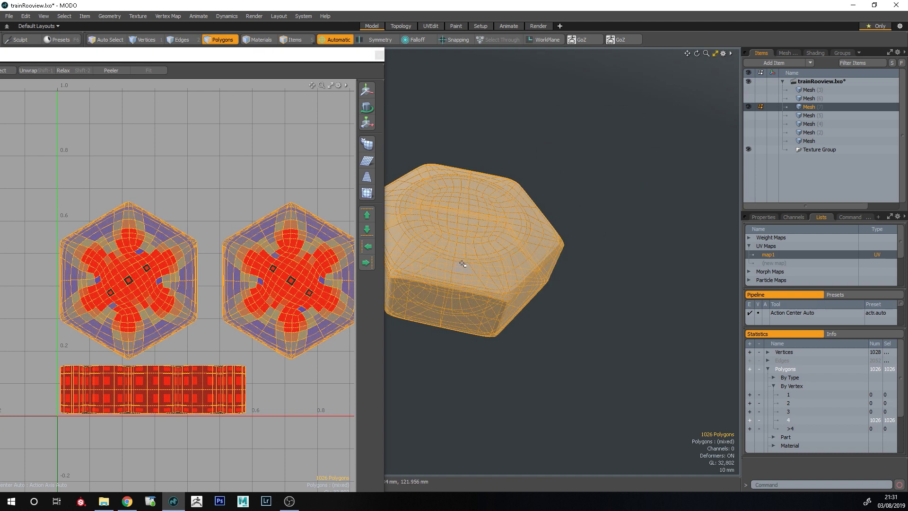
{"action": "key", "text": "Escape"}
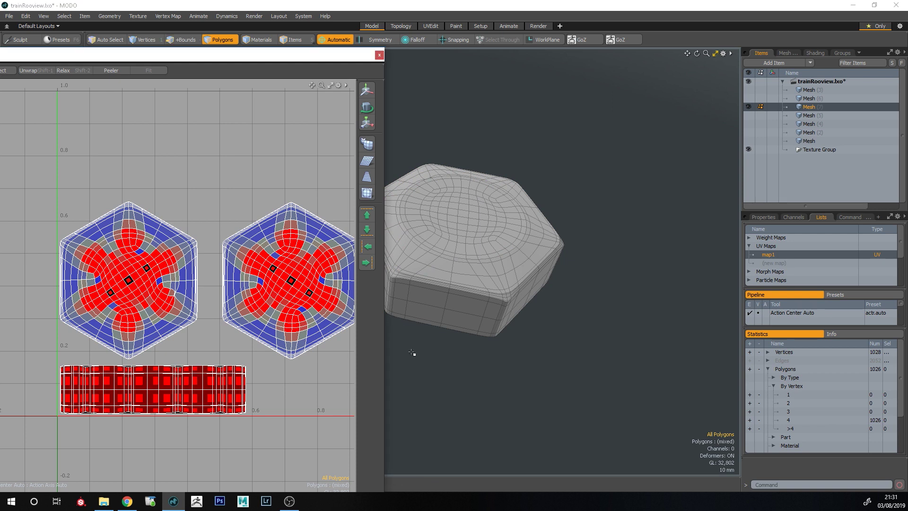
{"action": "scroll", "coordinate": [284, 397], "scroll_direction": "up", "scroll_amount": 5}
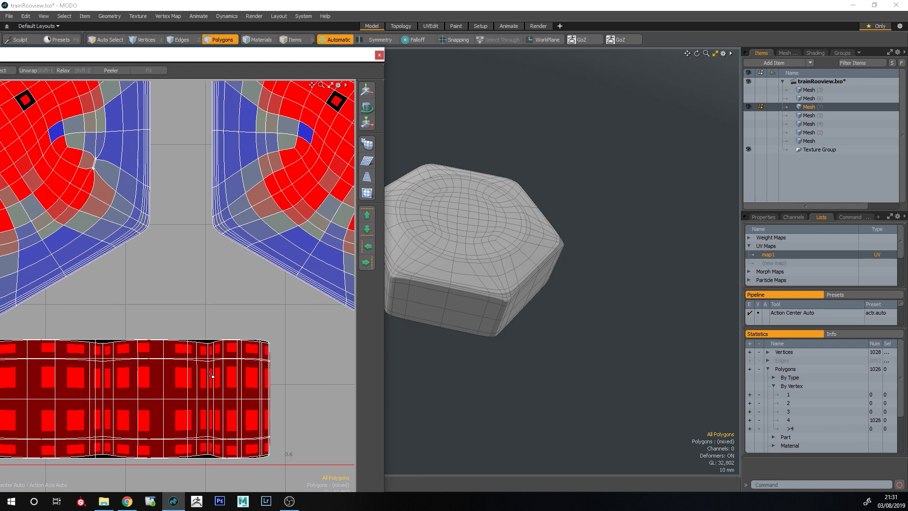
{"action": "left_click", "coordinate": [814, 53]}
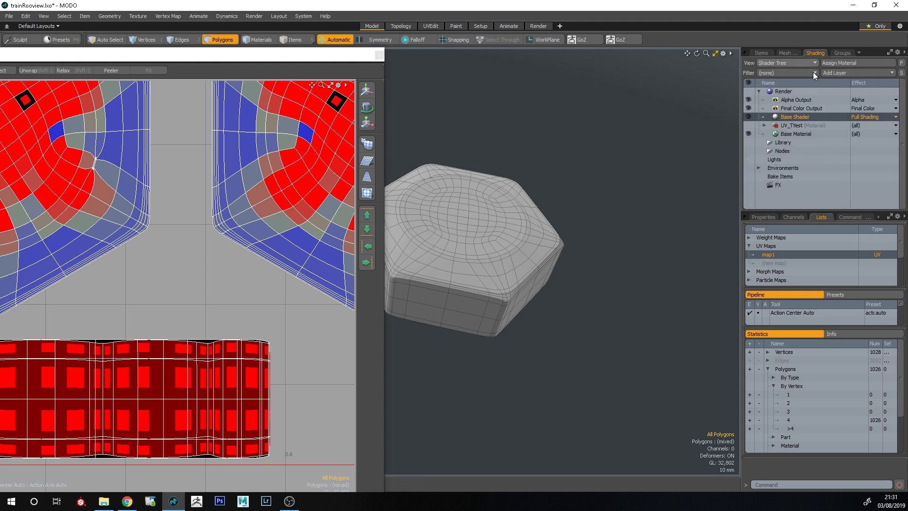
{"action": "left_click", "coordinate": [800, 126]}
- Convert the single unsmoothed polygon on the cap's circular ring to a subdivision polygon
{"action": "scroll", "coordinate": [245, 251], "scroll_direction": "down", "scroll_amount": 3}
{"action": "left_click_drag", "start_coordinate": [546, 158], "coordinate": [489, 178], "text": "alt+shift"}
{"action": "left_click_drag", "start_coordinate": [453, 139], "coordinate": [478, 180], "text": "alt"}
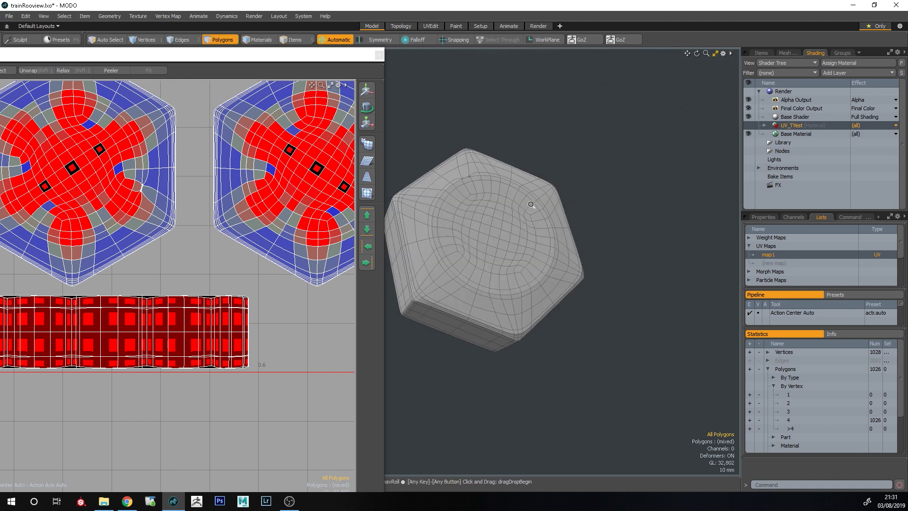
{"action": "scroll", "coordinate": [481, 195], "scroll_direction": "up", "scroll_amount": 8}
{"action": "left_click_drag", "start_coordinate": [498, 218], "coordinate": [498, 220], "text": "alt"}
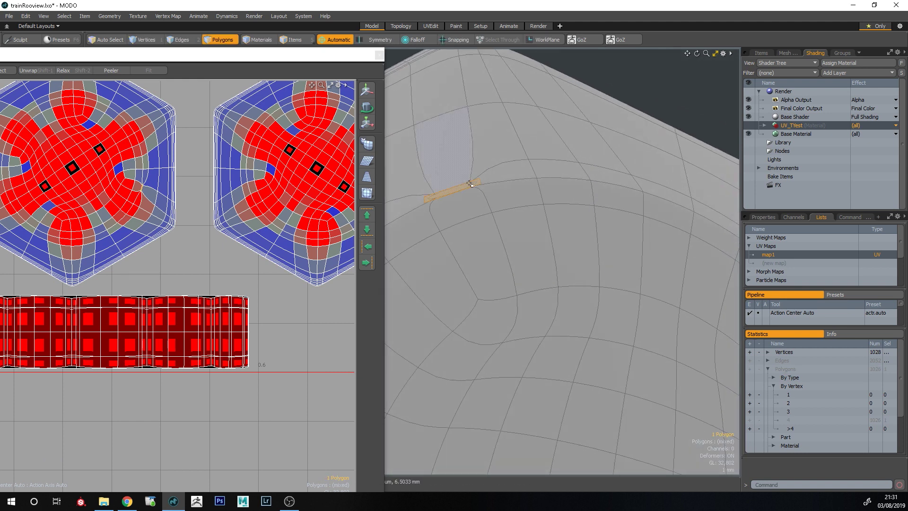
{"action": "key", "text": "Tab"}
{"action": "left_click", "coordinate": [649, 99]}
{"action": "scroll", "coordinate": [524, 186], "scroll_direction": "down", "scroll_amount": 5}
{"action": "left_click_drag", "start_coordinate": [523, 187], "coordinate": [663, 366], "text": "alt"}
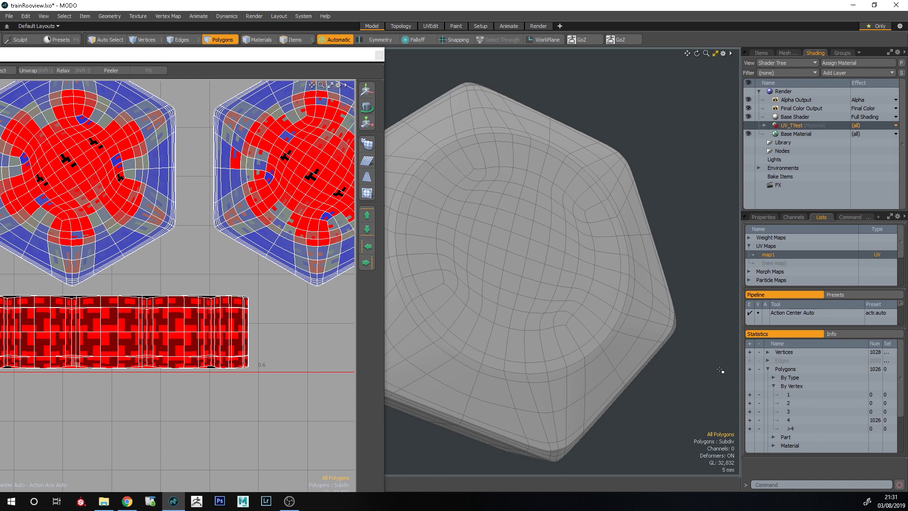
- Check the bolt's polygon types in the statistics by selecting its subdivision polygons, and clear the selection
{"action": "left_click", "coordinate": [774, 377]}
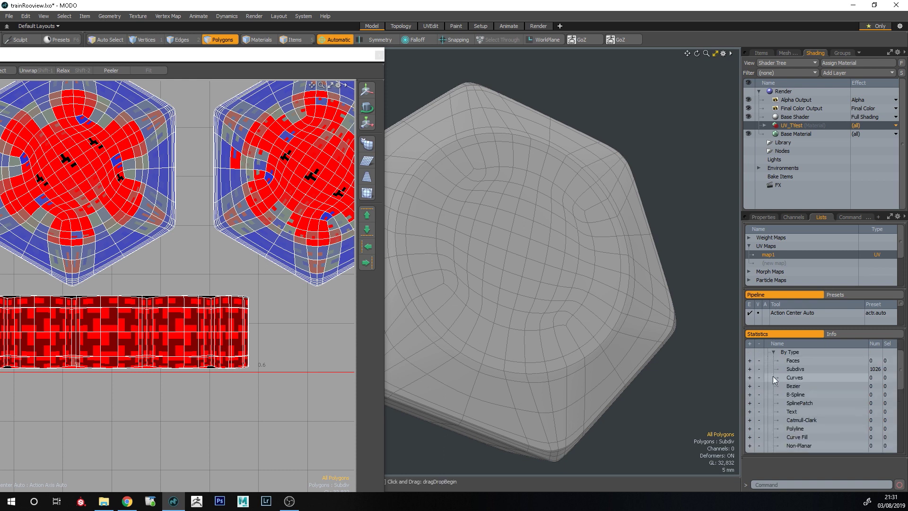
{"action": "left_click", "coordinate": [749, 369]}
{"action": "scroll", "coordinate": [582, 304], "scroll_direction": "down", "scroll_amount": 3}
{"action": "key", "text": "Escape"}
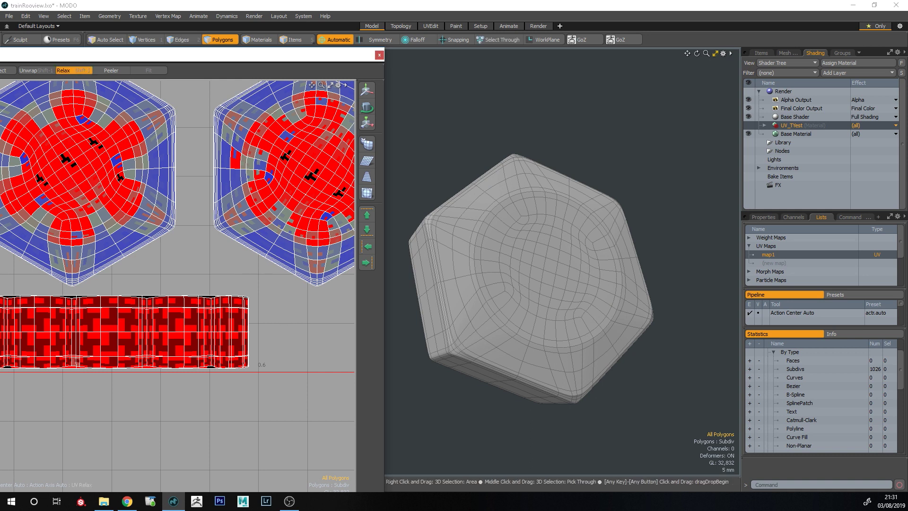
- Reopen the UV editor in a clear position over the viewport and turn off Fill Polygons in its display options
{"action": "left_click", "coordinate": [380, 56]}
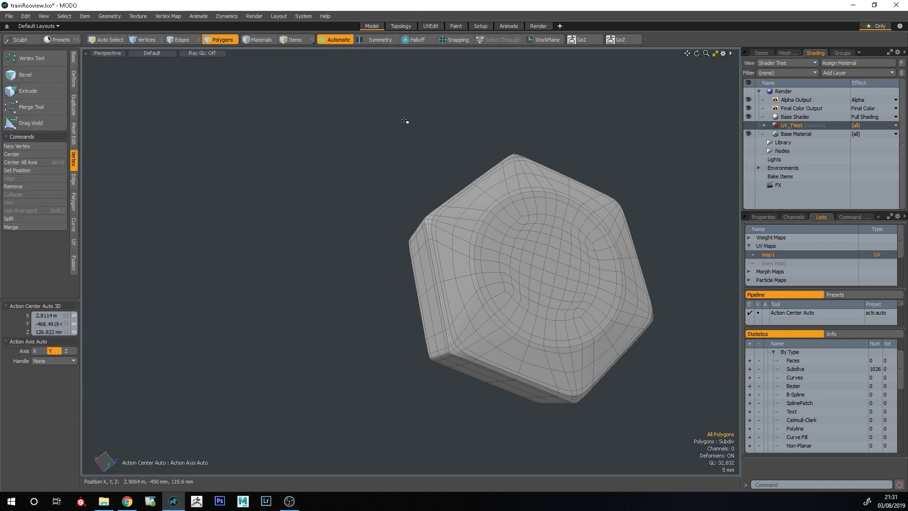
{"action": "key", "text": "F2"}
{"action": "left_click_drag", "start_coordinate": [89, 59], "coordinate": [207, 59]}
{"action": "left_click", "coordinate": [73, 89]}
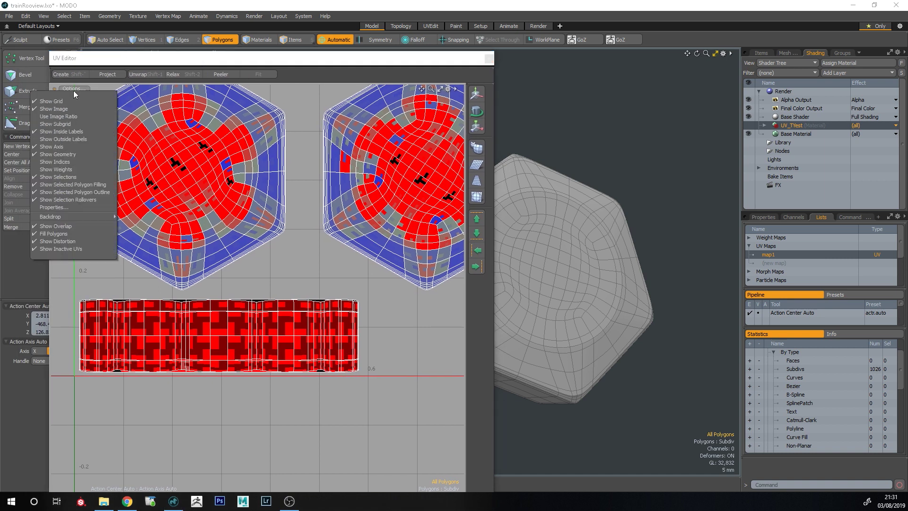
{"action": "left_click", "coordinate": [67, 234]}
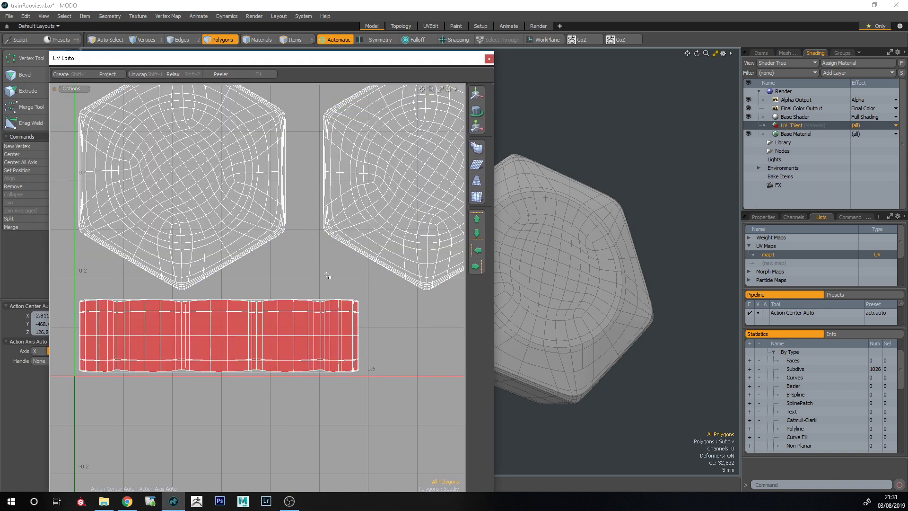
- Examine the bolt's cap and side UV islands alongside the bolt in the viewport
{"action": "scroll", "coordinate": [281, 261], "scroll_direction": "down", "scroll_amount": 2}
{"action": "left_click_drag", "start_coordinate": [154, 57], "coordinate": [10, 92]}
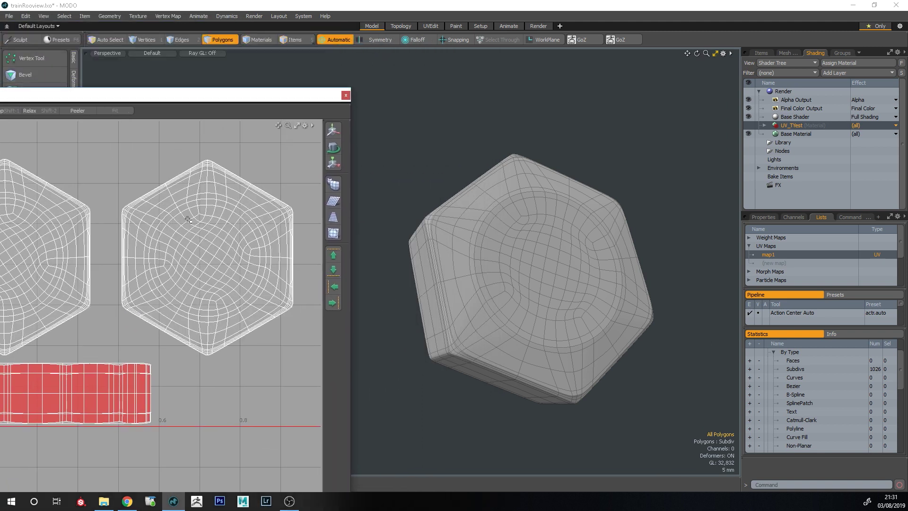
{"action": "left_click_drag", "start_coordinate": [598, 243], "coordinate": [609, 241]}
{"action": "left_click", "coordinate": [790, 265]}
{"action": "left_click", "coordinate": [740, 93]}
{"action": "left_click", "coordinate": [680, 251]}
{"action": "left_click_drag", "start_coordinate": [116, 389], "coordinate": [192, 327], "text": "alt"}
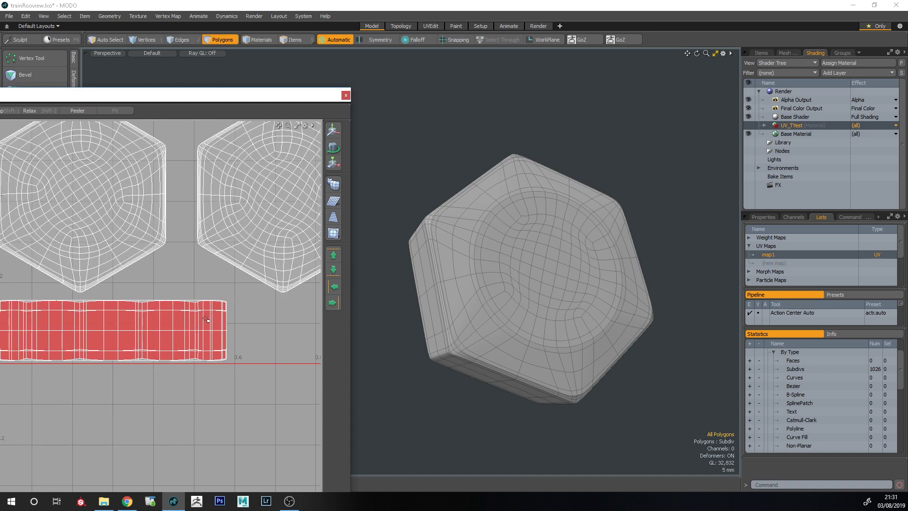
{"action": "left_click_drag", "start_coordinate": [519, 325], "coordinate": [510, 278], "text": "alt+shift"}
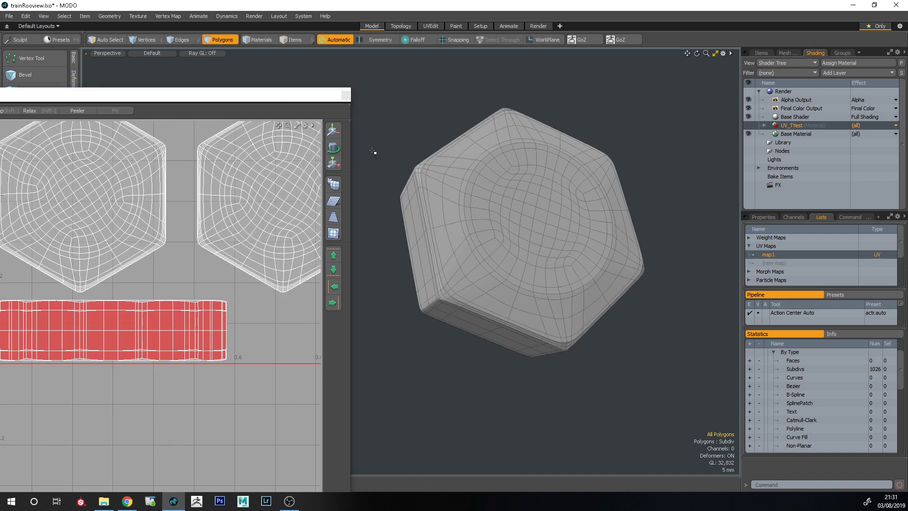
- Close the UV editor, create a new UV map and delete the bolt's old map1
{"action": "left_click", "coordinate": [346, 95]}
{"action": "left_click", "coordinate": [790, 261]}
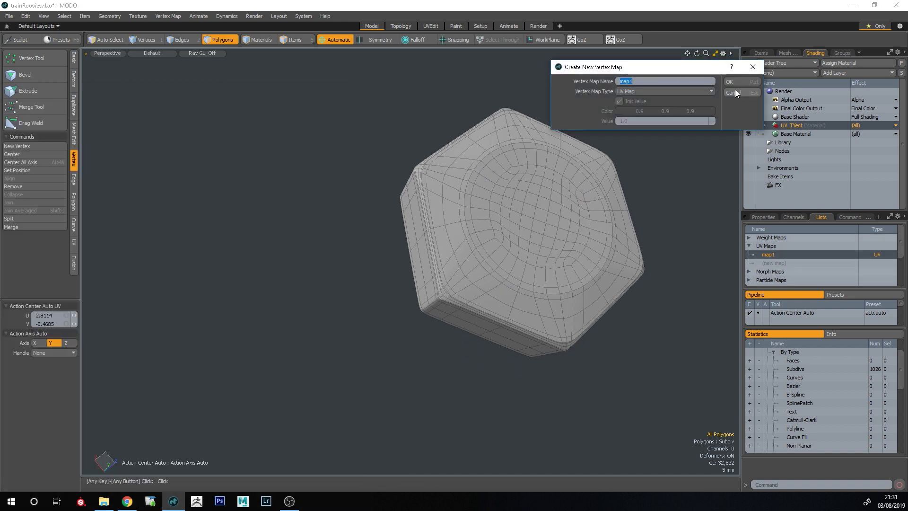
{"action": "key", "text": "Return"}
{"action": "right_click", "coordinate": [782, 255]}
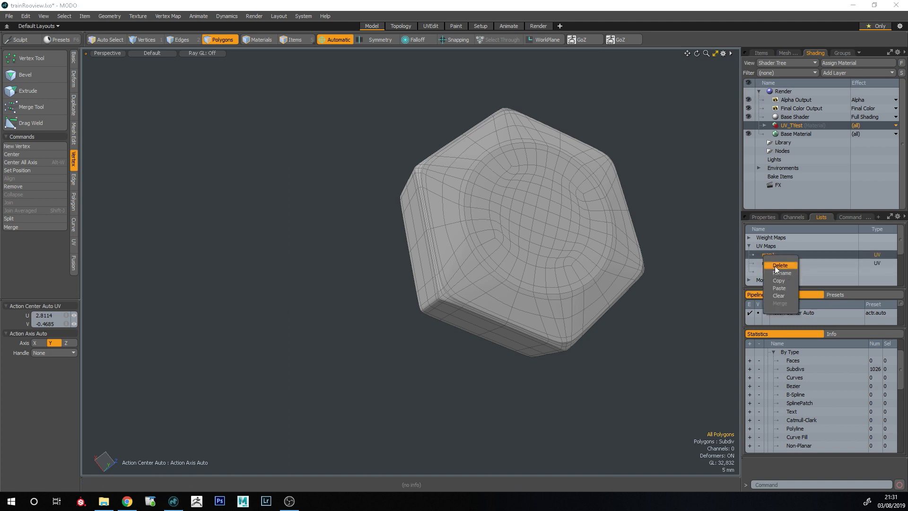
{"action": "left_click", "coordinate": [780, 266]}
{"action": "left_click", "coordinate": [721, 95]}
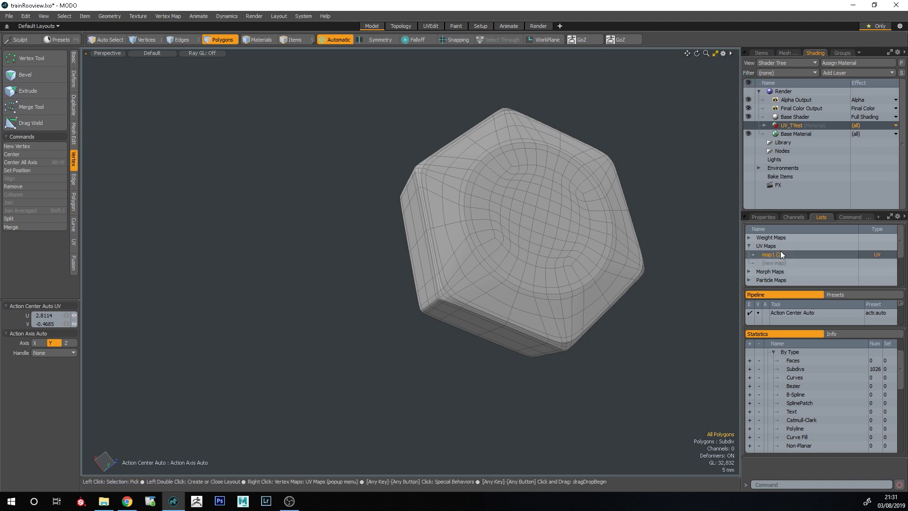
- Reopen the UV editor beside the bolt and frame the empty UV space
{"action": "left_click_drag", "start_coordinate": [0, 78], "coordinate": [115, 47]}
{"action": "double_click", "coordinate": [424, 194]}
{"action": "key", "text": "a"}
{"action": "left_click_drag", "start_coordinate": [118, 278], "coordinate": [167, 270], "text": "alt"}
- Try laying out UVs for the whole bolt in the new map, and undo the attempt
{"action": "double_click", "coordinate": [572, 281]}
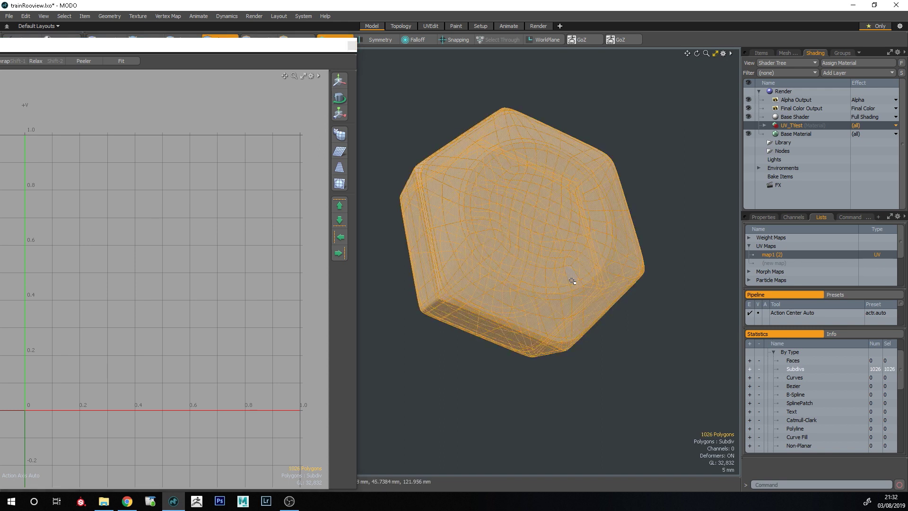
{"action": "key", "text": "ctrl+v"}
{"action": "left_click", "coordinate": [470, 375]}
{"action": "left_click_drag", "start_coordinate": [121, 313], "coordinate": [135, 300], "text": "alt+shift"}
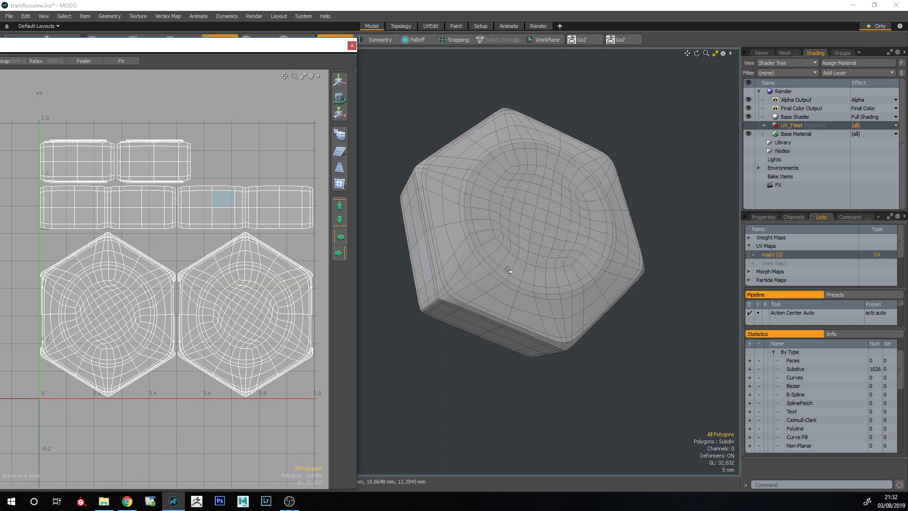
{"action": "key", "text": "ctrl+z"}
- Select all polygons of the bolt's top cap, bounded by its hexagonal bevel loop
{"action": "left_click_drag", "start_coordinate": [589, 369], "coordinate": [468, 251], "text": "alt"}
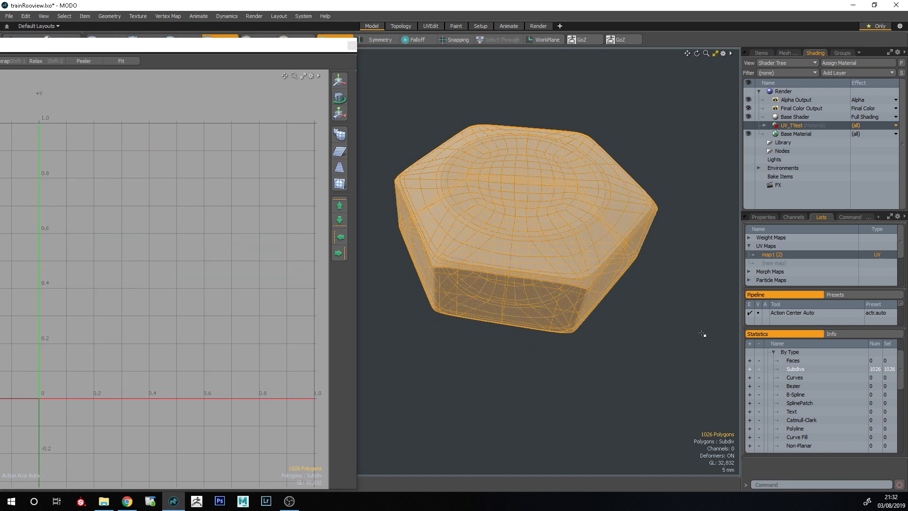
{"action": "left_click", "coordinate": [703, 333]}
{"action": "scroll", "coordinate": [617, 290], "scroll_direction": "up", "scroll_amount": 3}
{"action": "double_click", "coordinate": [562, 264]}
{"action": "left_click_drag", "start_coordinate": [498, 187], "coordinate": [505, 218], "text": "alt+shift"}
{"action": "left_click_drag", "start_coordinate": [497, 152], "coordinate": [496, 164]}
{"action": "left_click_drag", "start_coordinate": [576, 321], "coordinate": [587, 307], "text": "alt"}
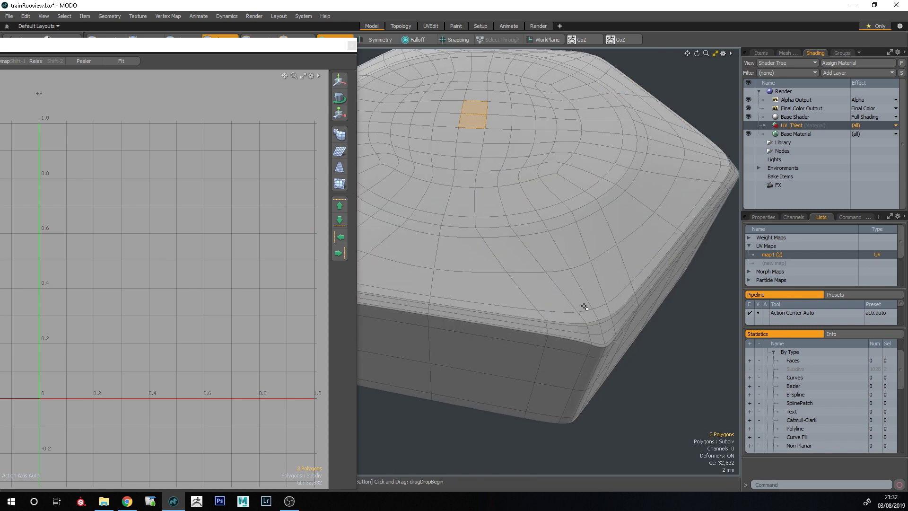
{"action": "key", "text": "l"}
{"action": "double_click", "coordinate": [578, 241], "text": "shift"}
{"action": "left_click_drag", "start_coordinate": [577, 240], "coordinate": [511, 165], "text": "ctrl+alt"}
- Unwrap the selected cap and move its UV island above the unit square
{"action": "left_click", "coordinate": [13, 61]}
{"action": "left_click", "coordinate": [115, 289]}
{"action": "key", "text": "space"}
{"action": "left_click_drag", "start_coordinate": [97, 300], "coordinate": [155, 185], "text": "ctrl+alt"}
{"action": "key", "text": "w"}
{"action": "key", "text": "space"}
- Select all polygons of the bolt's opposite cap, bounded by its bevel loop
{"action": "left_click", "coordinate": [566, 356]}
{"action": "left_click_drag", "start_coordinate": [566, 356], "coordinate": [481, 207], "text": "alt"}
{"action": "scroll", "coordinate": [481, 206], "scroll_direction": "up", "scroll_amount": 3}
{"action": "left_click", "coordinate": [487, 304]}
{"action": "left_click", "coordinate": [455, 300]}
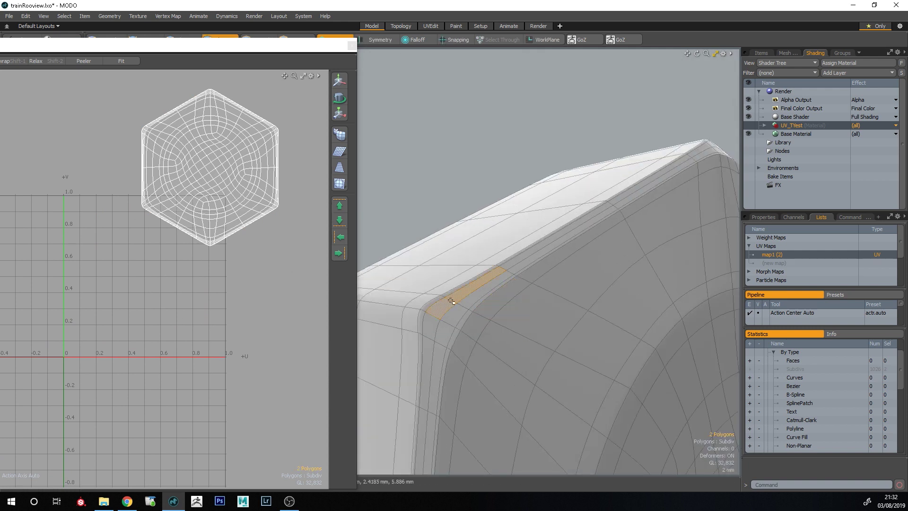
{"action": "double_click", "coordinate": [484, 347], "text": "shift"}
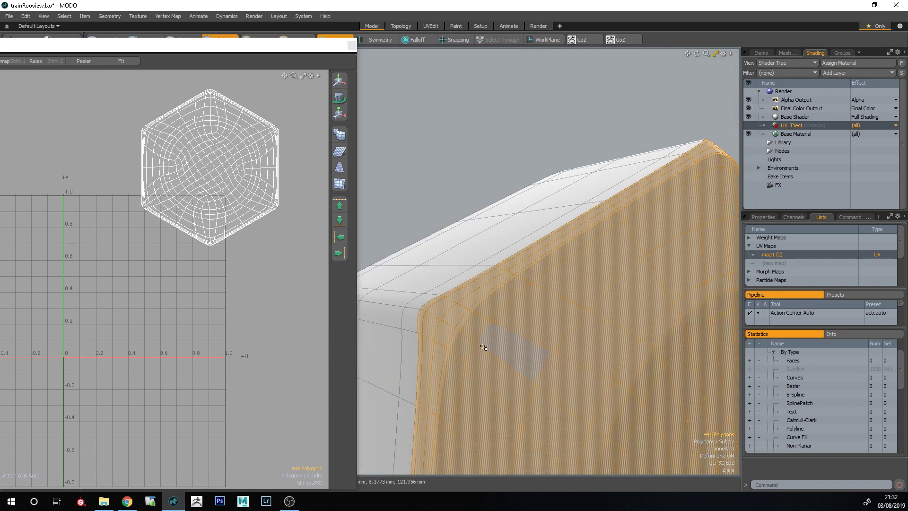
- Unwrap the opposite cap and move its UV island to the left of the first cap's island
{"action": "key", "text": "shift+1"}
{"action": "left_click", "coordinate": [115, 274]}
{"action": "key", "text": "space"}
{"action": "left_click_drag", "start_coordinate": [102, 266], "coordinate": [160, 286], "text": "alt"}
{"action": "key", "text": "w"}
{"action": "left_click_drag", "start_coordinate": [192, 318], "coordinate": [20, 180]}
{"action": "key", "text": "space"}
{"action": "left_click_drag", "start_coordinate": [563, 293], "coordinate": [451, 277], "text": "alt"}
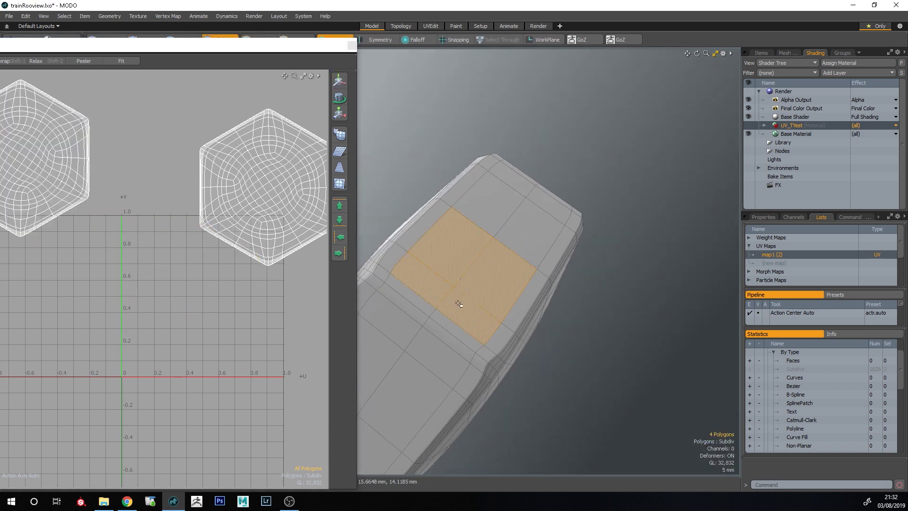
{"action": "key", "text": "l"}
{"action": "left_click_drag", "start_coordinate": [458, 303], "coordinate": [549, 331], "text": "alt"}
{"action": "key", "text": "Escape"}
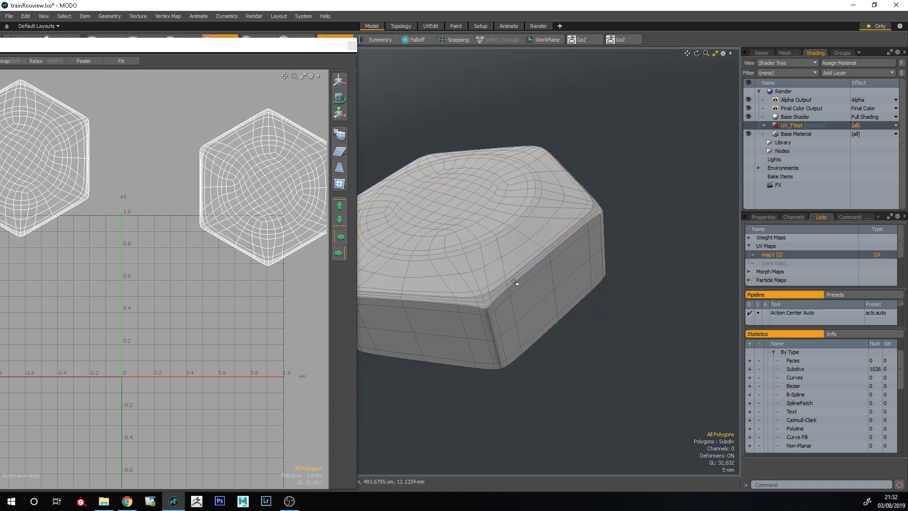
- Select only the bolt's side polygons by excluding both cap islands, unwrap them into a strip, and clear the selection
{"action": "double_click", "coordinate": [506, 250]}
{"action": "left_click_drag", "start_coordinate": [165, 187], "coordinate": [149, 229], "text": "alt"}
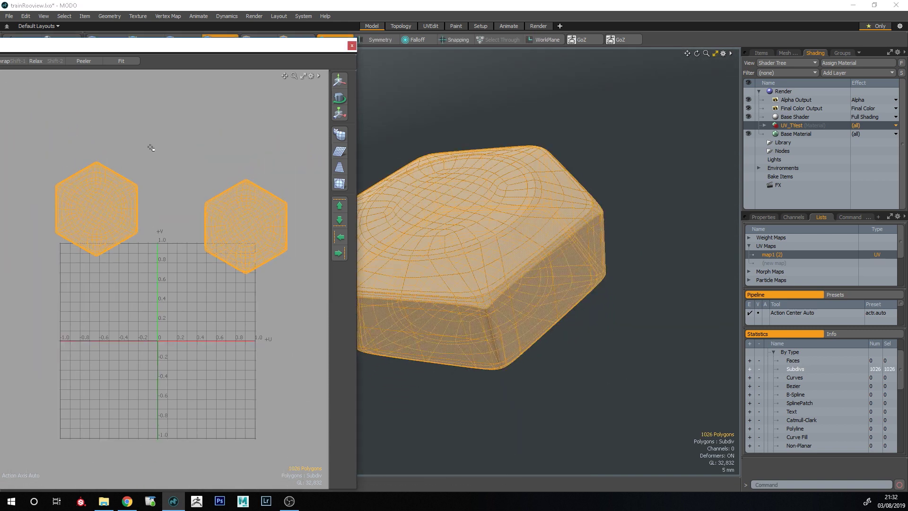
{"action": "left_click", "coordinate": [203, 158]}
{"action": "double_click", "coordinate": [219, 199]}
{"action": "right_click_drag", "start_coordinate": [133, 122], "coordinate": [72, 138]}
{"action": "right_click_drag", "start_coordinate": [249, 153], "coordinate": [249, 153], "text": "ctrl"}
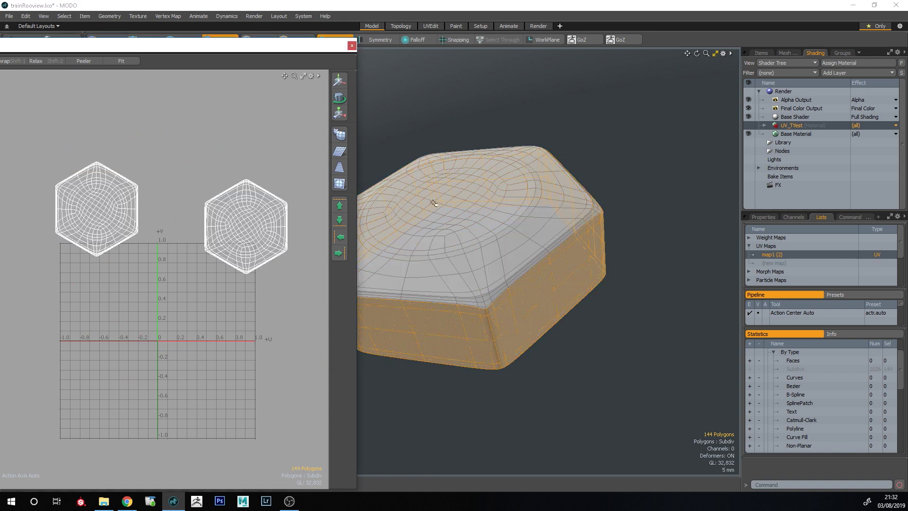
{"action": "left_click_drag", "start_coordinate": [197, 379], "coordinate": [236, 385], "text": "ctrl+alt"}
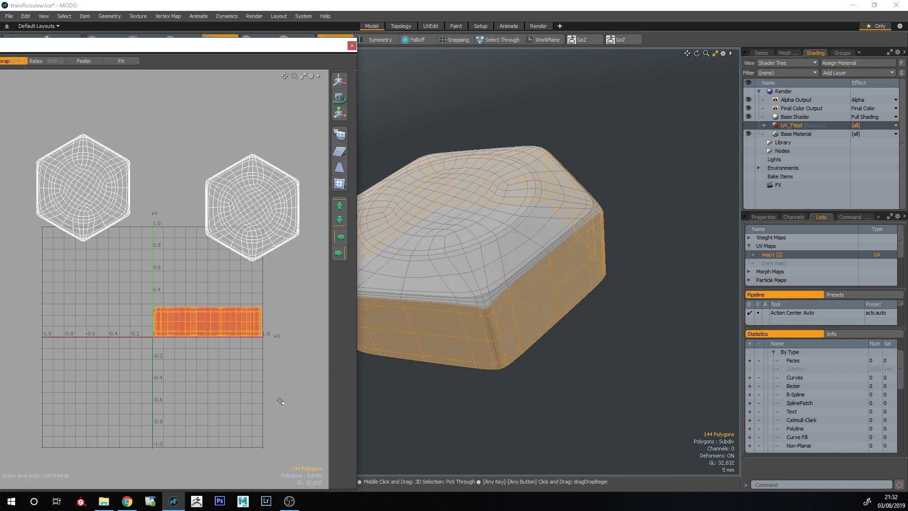
{"action": "left_click", "coordinate": [278, 395]}
- Select the four-polygon column at the bolt's vertical corner and move its UVs to the left of the side strip
{"action": "left_click_drag", "start_coordinate": [479, 341], "coordinate": [516, 335], "text": "ctrl+alt"}
{"action": "left_click_drag", "start_coordinate": [506, 287], "coordinate": [527, 377]}
{"action": "key", "text": "w"}
{"action": "left_click_drag", "start_coordinate": [226, 334], "coordinate": [250, 336], "text": "ctrl+alt"}
{"action": "left_click", "coordinate": [351, 45]}
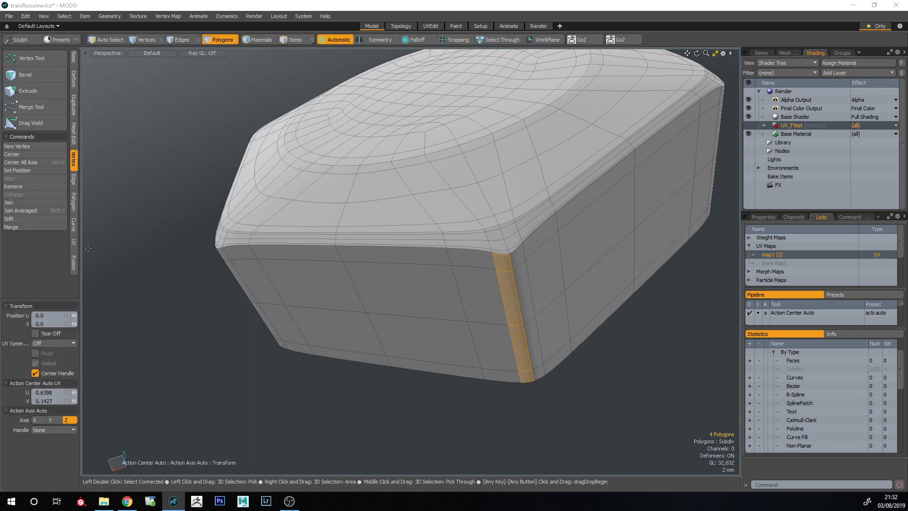
{"action": "key", "text": "alt+u"}
{"action": "left_click_drag", "start_coordinate": [299, 278], "coordinate": [152, 282]}
{"action": "left_click_drag", "start_coordinate": [219, 318], "coordinate": [218, 311]}
{"action": "key", "text": "q"}
{"action": "left_click", "coordinate": [217, 311]}
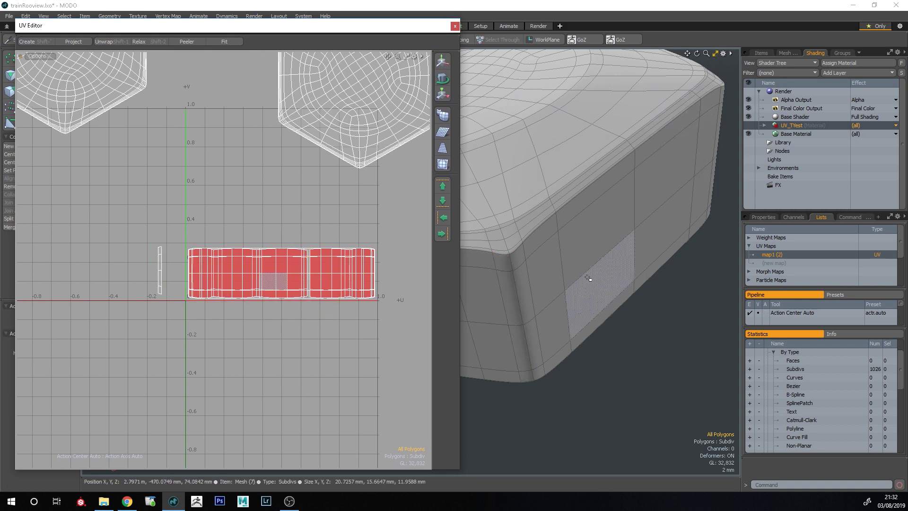
- Convert the bolt to regular faces and straighten all its side UVs into a rectangular grid
{"action": "key", "text": "Tab"}
{"action": "mouse_move", "coordinate": [205, 218]}
{"action": "right_mouse_down"}
{"action": "mouse_move", "coordinate": [425, 273]}
{"action": "mouse_move", "coordinate": [376, 220]}
{"action": "right_mouse_up"}
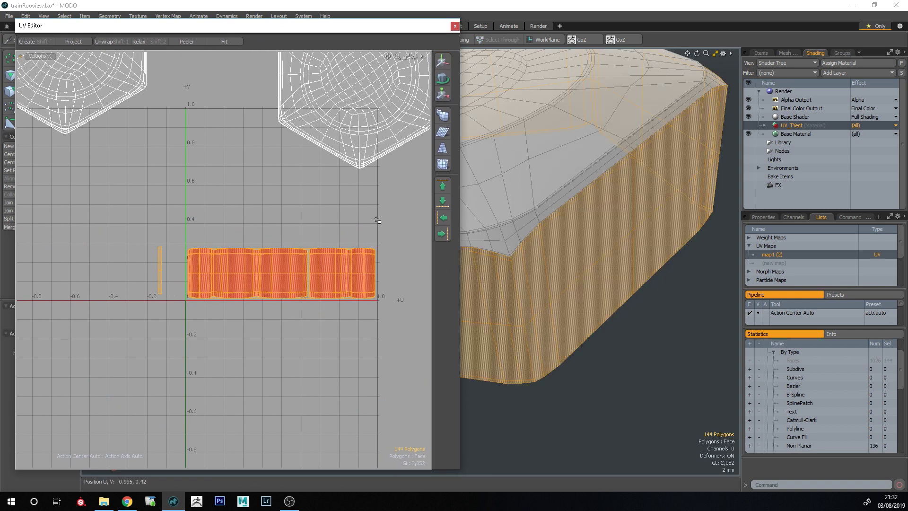
{"action": "key", "text": "shift+3"}
{"action": "left_click", "coordinate": [309, 237]}
{"action": "scroll", "coordinate": [317, 280], "scroll_direction": "up", "scroll_amount": 3}
- Select the border edge at the left end of the straightened strip and sew the detached side piece to it
{"action": "key", "text": "2"}
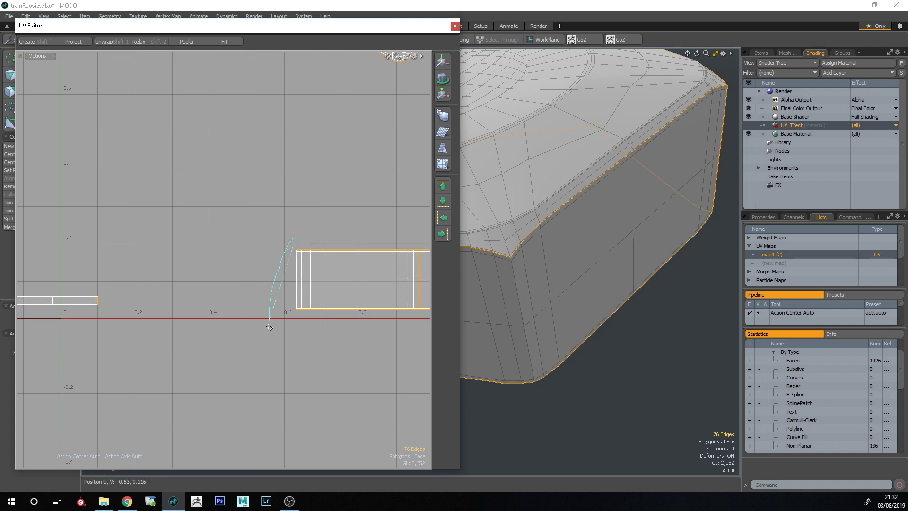
{"action": "right_click_drag", "start_coordinate": [296, 349], "coordinate": [295, 347]}
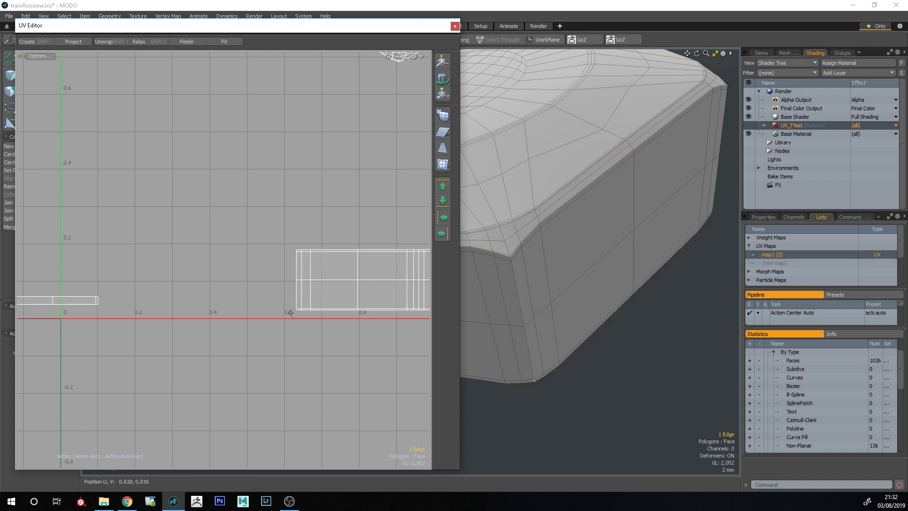
{"action": "scroll", "coordinate": [291, 311], "scroll_direction": "up", "scroll_amount": 3}
{"action": "right_click_drag", "start_coordinate": [293, 172], "coordinate": [305, 155]}
{"action": "key", "text": "shift+s"}
- Sew the two hexagonal cap islands to the upper and lower edges of the side strip
{"action": "scroll", "coordinate": [201, 300], "scroll_direction": "down", "scroll_amount": 8}
{"action": "scroll", "coordinate": [227, 307], "scroll_direction": "up", "scroll_amount": 7}
{"action": "left_click_drag", "start_coordinate": [147, 159], "coordinate": [167, 175], "text": "alt+shift"}
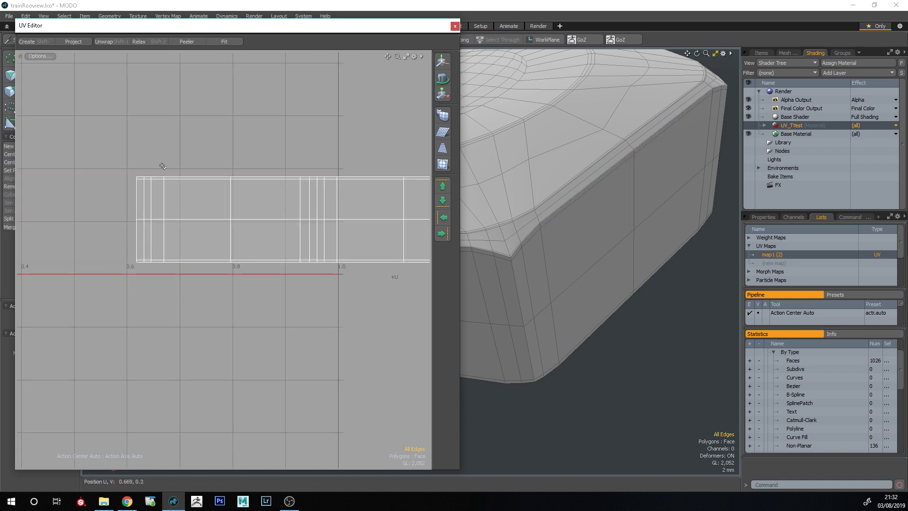
{"action": "scroll", "coordinate": [172, 175], "scroll_direction": "up", "scroll_amount": 2}
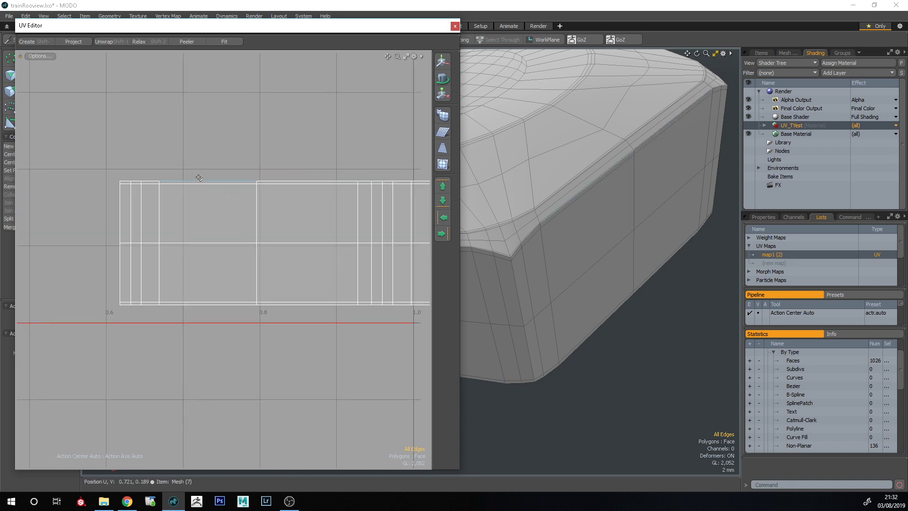
{"action": "left_click", "coordinate": [209, 309]}
{"action": "scroll", "coordinate": [209, 308], "scroll_direction": "down", "scroll_amount": 11}
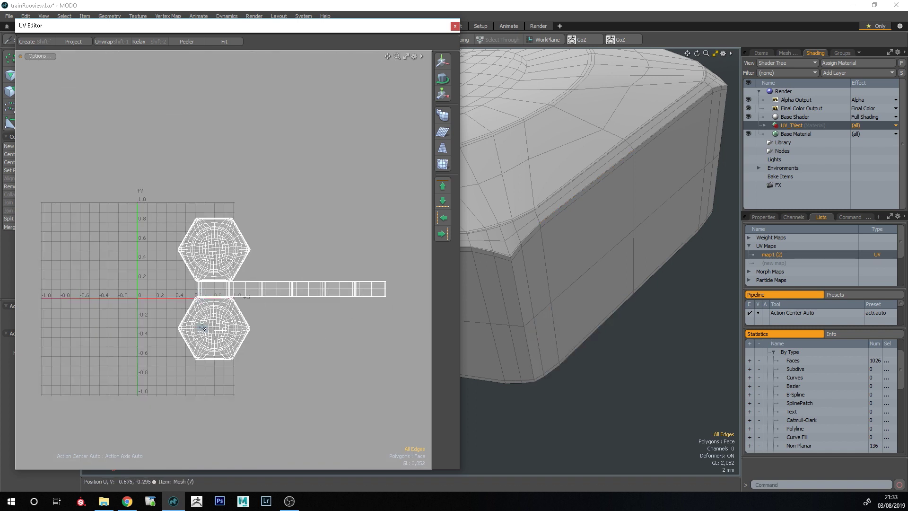
- Fit the connected bolt UV layout into the unit square and close the UV editor
{"action": "left_click", "coordinate": [224, 42]}
{"action": "left_click_drag", "start_coordinate": [171, 27], "coordinate": [167, 32]}
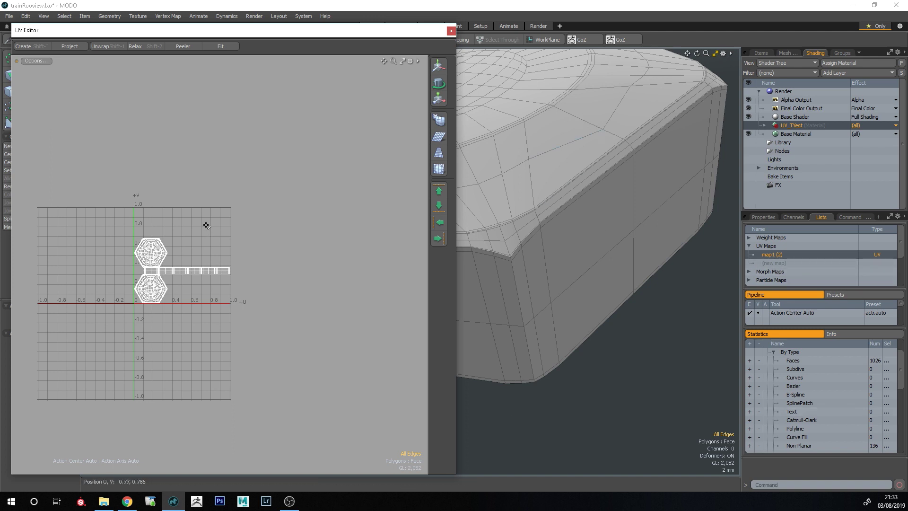
{"action": "left_click", "coordinate": [451, 31]}
- Hide the bolt's Mesh (7), then show and select Mesh (2) with the remaining train parts
{"action": "left_click", "coordinate": [762, 53]}
{"action": "left_click", "coordinate": [748, 108]}
{"action": "left_click", "coordinate": [748, 132]}
{"action": "left_click", "coordinate": [802, 133]}
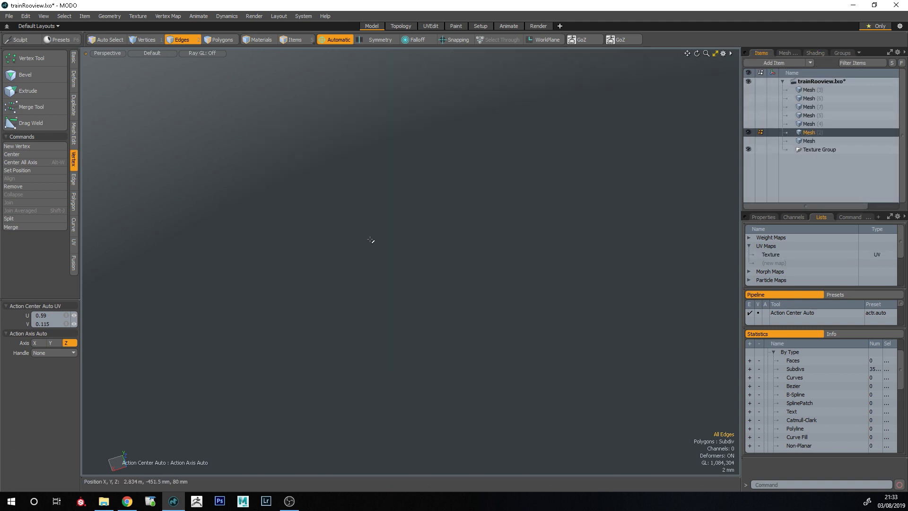
- Select all connected polygons of the large bent tube frame behind the boiler parts
{"action": "left_click_drag", "start_coordinate": [476, 280], "coordinate": [418, 324], "text": "ctrl+alt"}
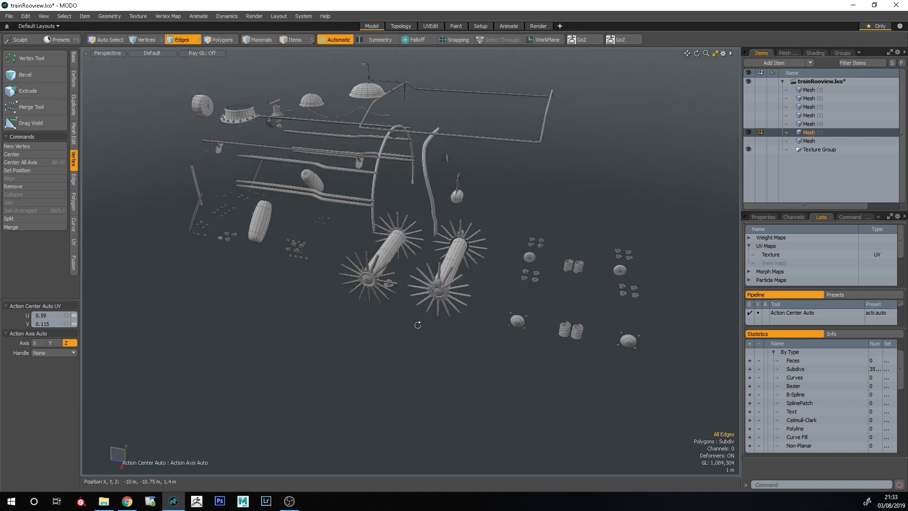
{"action": "left_click_drag", "start_coordinate": [418, 325], "coordinate": [466, 322], "text": "alt"}
{"action": "left_click_drag", "start_coordinate": [389, 283], "coordinate": [388, 330], "text": "alt+shift"}
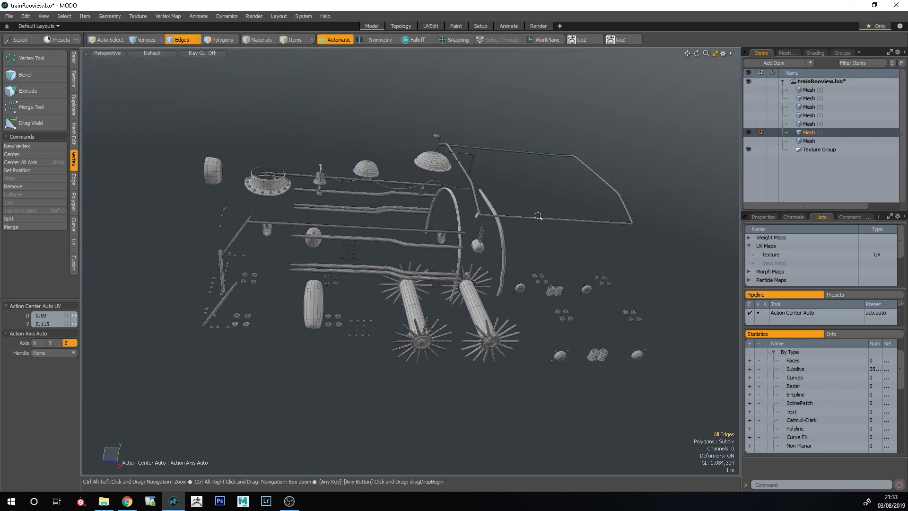
{"action": "scroll", "coordinate": [546, 218], "scroll_direction": "up", "scroll_amount": 3}
{"action": "scroll", "coordinate": [549, 227], "scroll_direction": "up", "scroll_amount": 3}
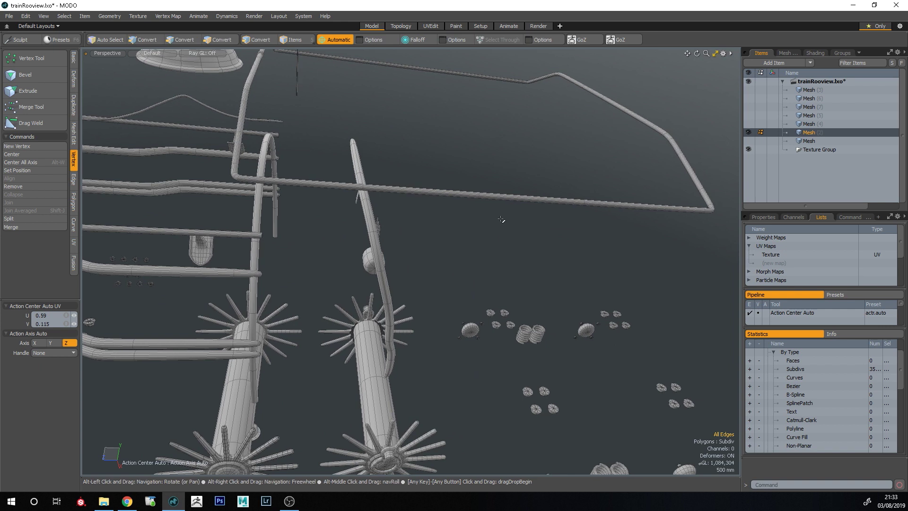
{"action": "key", "text": "3"}
{"action": "double_click", "coordinate": [502, 195]}
{"action": "left_click_drag", "start_coordinate": [503, 195], "coordinate": [443, 163], "text": "ctrl+alt"}
{"action": "left_click_drag", "start_coordinate": [584, 360], "coordinate": [591, 293], "text": "ctrl+alt"}
{"action": "left_click_drag", "start_coordinate": [591, 293], "coordinate": [402, 327], "text": "ctrl+alt"}
{"action": "left_click_drag", "start_coordinate": [402, 327], "coordinate": [446, 325], "text": "ctrl+alt"}
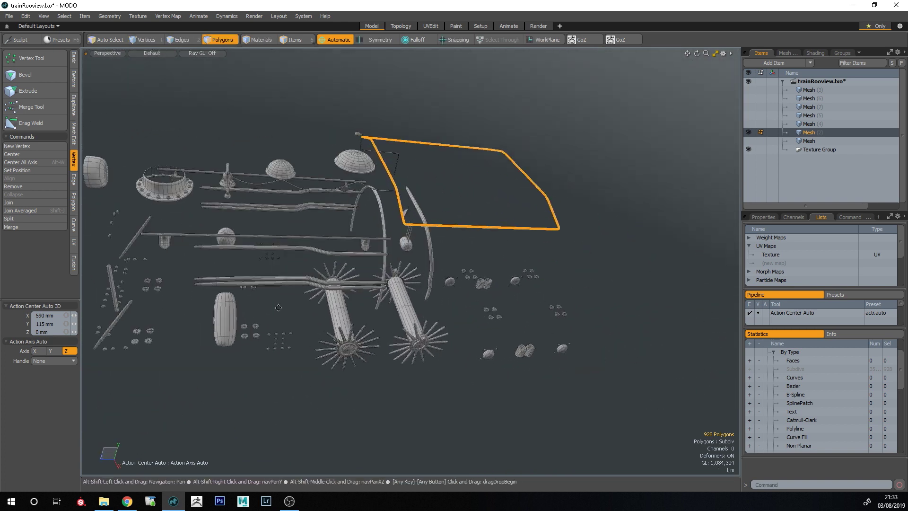
- Cut the tube frame out of Mesh (2) into a new mesh item and hide Mesh (2)
{"action": "left_click_drag", "start_coordinate": [249, 285], "coordinate": [204, 289], "text": "alt+shift"}
{"action": "mouse_move", "coordinate": [398, 230]}
{"action": "left_mouse_down", "text": "ctrl+alt"}
{"action": "mouse_move", "coordinate": [432, 235]}
{"action": "mouse_move", "coordinate": [413, 235]}
{"action": "left_mouse_up", "text": "ctrl+alt"}
{"action": "left_click", "coordinate": [435, 241]}
{"action": "double_click", "coordinate": [436, 245]}
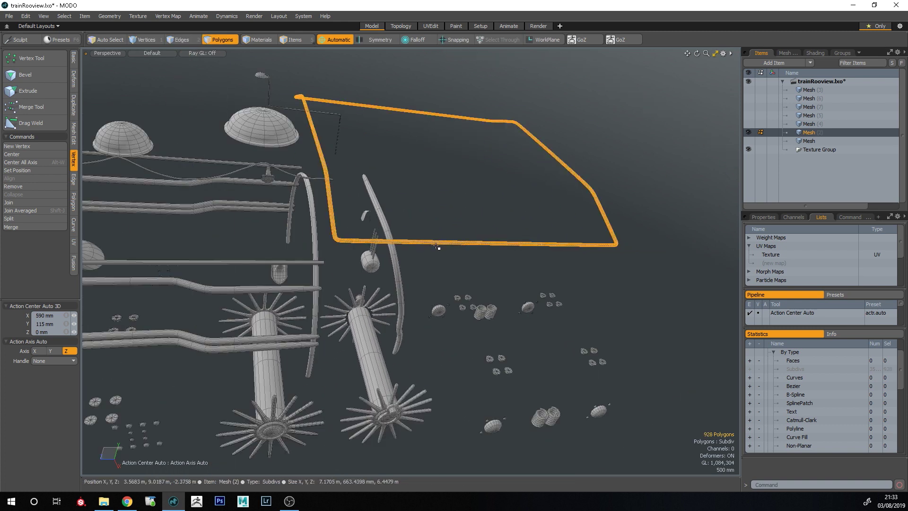
{"action": "key", "text": "ctrl+x"}
{"action": "key", "text": "n"}
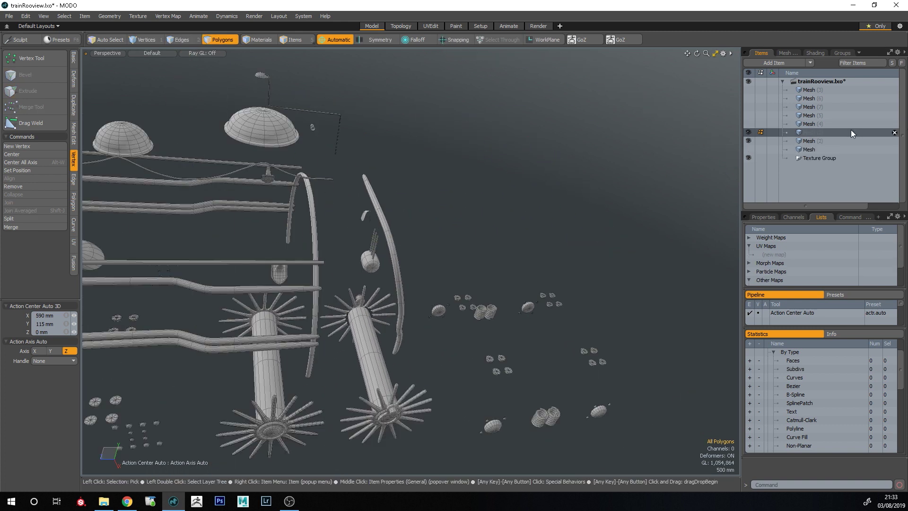
{"action": "left_click", "coordinate": [748, 140]}
- Frame the isolated tube and select an edge loop on its long straight section
{"action": "left_click_drag", "start_coordinate": [473, 273], "coordinate": [441, 388], "text": "alt+shift"}
{"action": "mouse_move", "coordinate": [445, 330]}
{"action": "right_mouse_down"}
{"action": "mouse_move", "coordinate": [438, 346]}
{"action": "mouse_move", "coordinate": [588, 347]}
{"action": "right_mouse_up"}
{"action": "key", "text": "shift+a"}
{"action": "key", "text": "Escape"}
{"action": "left_click_drag", "start_coordinate": [283, 268], "coordinate": [358, 284], "text": "ctrl+alt"}
{"action": "key", "text": "2"}
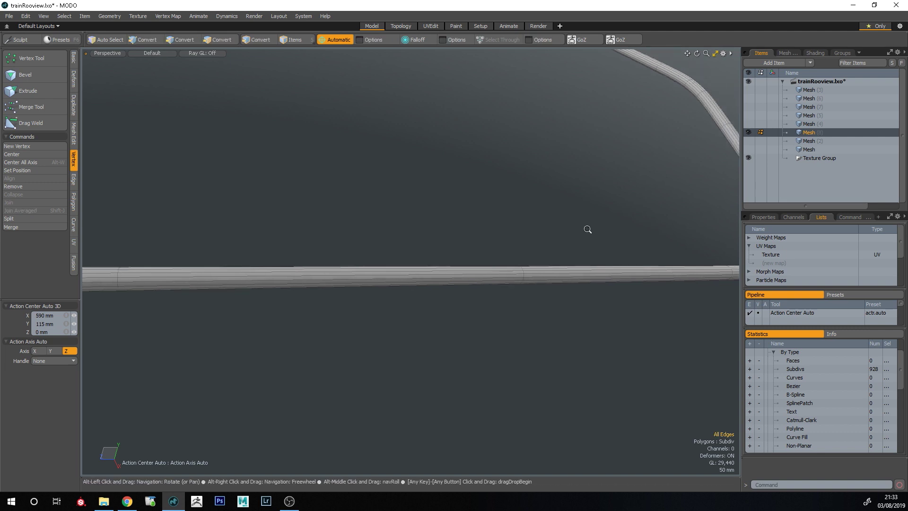
{"action": "left_click", "coordinate": [545, 272]}
{"action": "double_click", "coordinate": [545, 272]}
{"action": "left_click_drag", "start_coordinate": [533, 313], "coordinate": [491, 374], "text": "ctrl+alt"}
- Zoom in on the gap between the tube's ends and convert the tube to regular faces
{"action": "left_click", "coordinate": [278, 176]}
{"action": "left_click_drag", "start_coordinate": [277, 176], "coordinate": [233, 146], "text": "alt"}
{"action": "right_click_drag", "start_coordinate": [226, 152], "coordinate": [224, 151]}
{"action": "key", "text": "shift+a"}
{"action": "left_click", "coordinate": [421, 195]}
{"action": "key", "text": "Tab"}
- Select the cap polygons at both facing ends of the tube and delete them
{"action": "key", "text": "3"}
{"action": "left_click_drag", "start_coordinate": [368, 142], "coordinate": [331, 170], "text": "ctrl+alt"}
{"action": "mouse_move", "coordinate": [331, 170]}
{"action": "left_mouse_down", "text": "alt"}
{"action": "mouse_move", "coordinate": [325, 260]}
{"action": "mouse_move", "coordinate": [333, 239]}
{"action": "left_mouse_up", "text": "alt"}
{"action": "mouse_move", "coordinate": [430, 67]}
{"action": "right_mouse_down"}
{"action": "mouse_move", "coordinate": [544, 193]}
{"action": "mouse_move", "coordinate": [524, 184]}
{"action": "right_mouse_up"}
{"action": "left_click_drag", "start_coordinate": [523, 184], "coordinate": [442, 137], "text": "alt"}
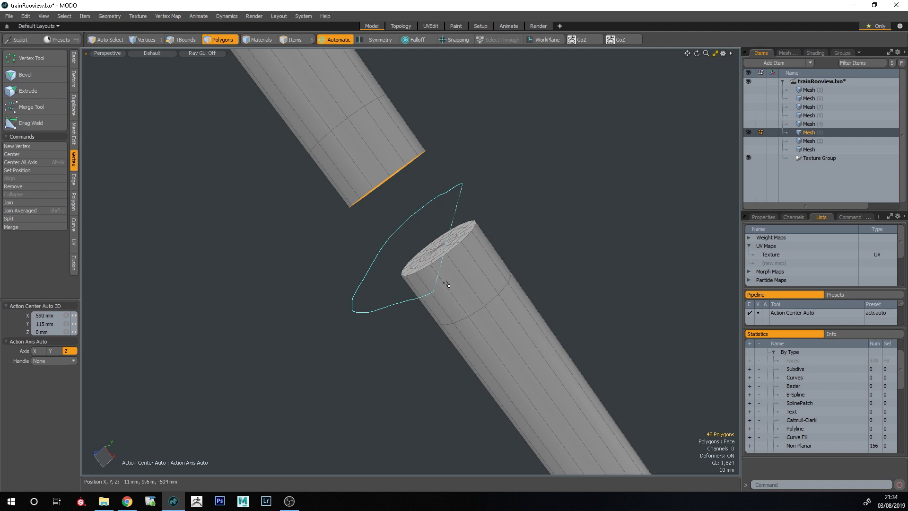
{"action": "key", "text": "Delete"}
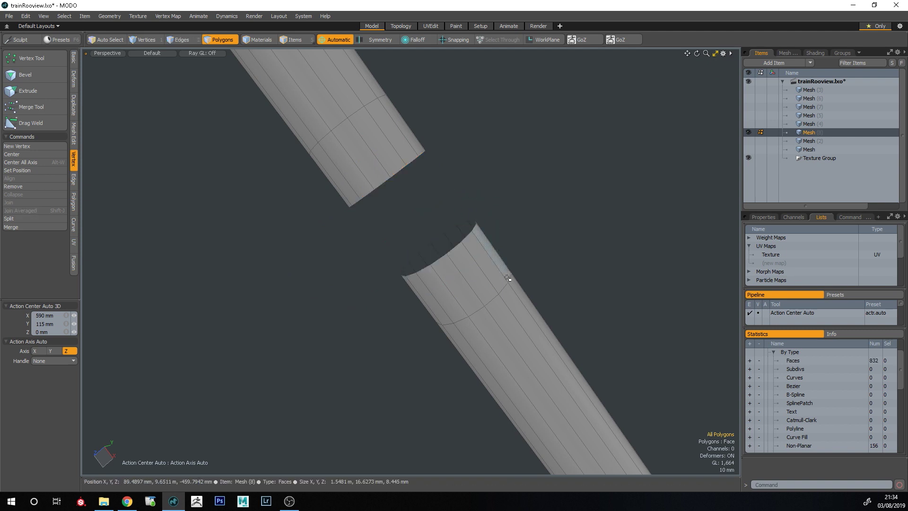
- Select every other lengthwise edge around the tube, extend the selection into full edge loops and remove them
{"action": "left_click_drag", "start_coordinate": [512, 272], "coordinate": [485, 270], "text": "alt+shift"}
{"action": "key", "text": "space"}
{"action": "key", "text": "space"}
{"action": "left_click", "coordinate": [443, 287]}
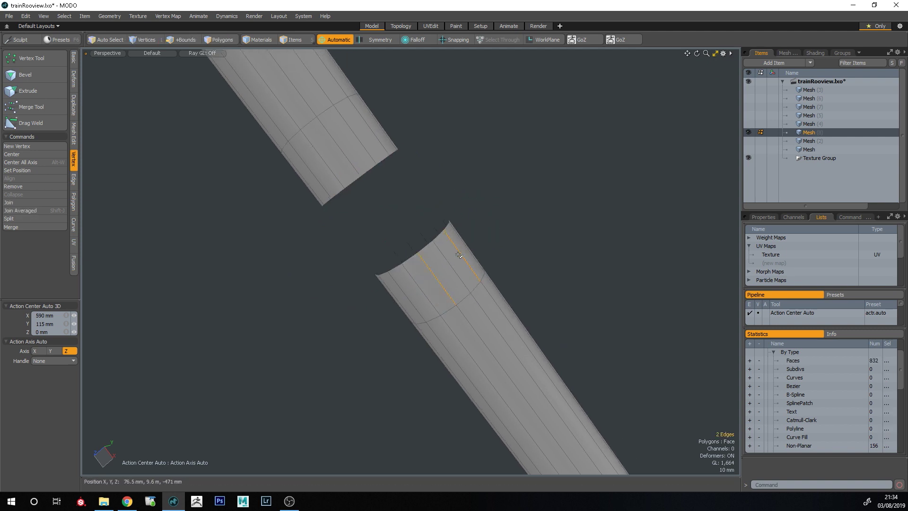
{"action": "key", "text": "Up"}
{"action": "key", "text": "Up"}
{"action": "key", "text": "Up"}
{"action": "key", "text": "Up"}
{"action": "key", "text": "Up"}
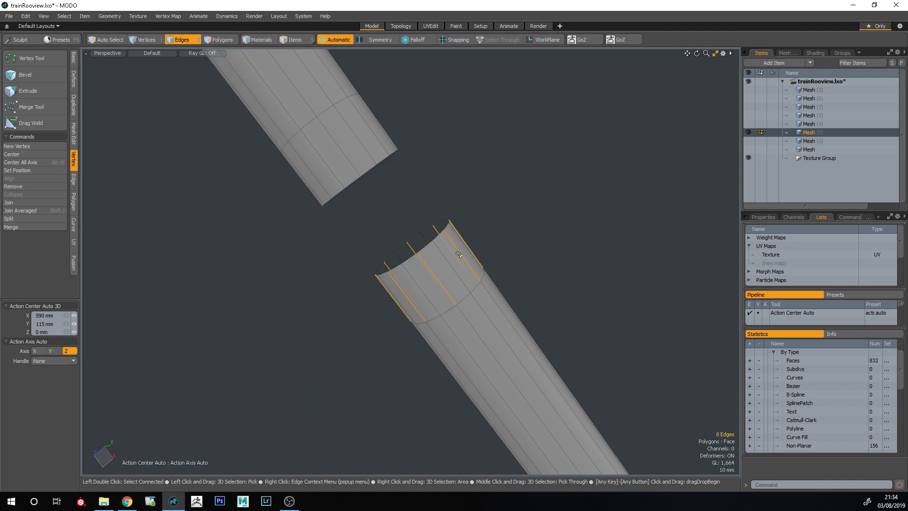
{"action": "key", "text": "l"}
{"action": "key", "text": "BackSpace"}
- Inspect the simplified tube and its open ends with subdivision smoothing on and off
{"action": "scroll", "coordinate": [539, 236], "scroll_direction": "down", "scroll_amount": 3}
{"action": "key", "text": "a"}
{"action": "left_click_drag", "start_coordinate": [317, 351], "coordinate": [334, 313], "text": "alt"}
{"action": "scroll", "coordinate": [334, 313], "scroll_direction": "up", "scroll_amount": 3}
{"action": "mouse_move", "coordinate": [291, 287]}
{"action": "right_mouse_down"}
{"action": "mouse_move", "coordinate": [265, 306]}
{"action": "mouse_move", "coordinate": [331, 327]}
{"action": "right_mouse_up"}
{"action": "key", "text": "shift+a"}
{"action": "left_click", "coordinate": [353, 325]}
{"action": "left_click_drag", "start_coordinate": [353, 324], "coordinate": [272, 209], "text": "alt"}
{"action": "key", "text": "Tab"}
{"action": "left_click_drag", "start_coordinate": [596, 137], "coordinate": [458, 257], "text": "ctrl+alt"}
{"action": "key", "text": "Tab"}
- Show Mesh (2) temporarily to compare the simplified tube with the surrounding train parts, and hide it again
{"action": "mouse_move", "coordinate": [422, 399]}
{"action": "left_mouse_down", "text": "ctrl+alt"}
{"action": "mouse_move", "coordinate": [436, 367]}
{"action": "mouse_move", "coordinate": [464, 402]}
{"action": "mouse_move", "coordinate": [407, 398]}
{"action": "left_mouse_up", "text": "ctrl+alt"}
{"action": "left_click_drag", "start_coordinate": [407, 398], "coordinate": [421, 349], "text": "alt"}
{"action": "left_click", "coordinate": [748, 141]}
{"action": "left_click_drag", "start_coordinate": [397, 217], "coordinate": [500, 233], "text": "alt"}
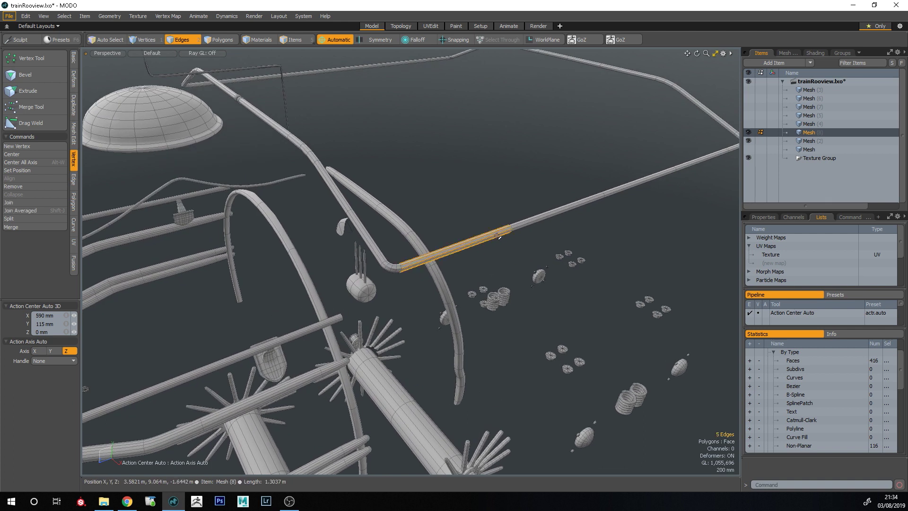
{"action": "left_click_drag", "start_coordinate": [508, 285], "coordinate": [416, 368], "text": "ctrl+alt"}
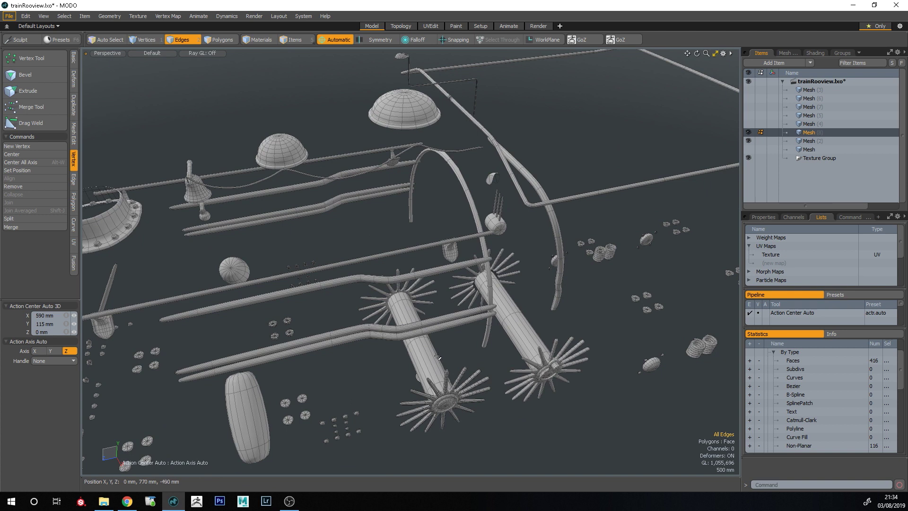
{"action": "left_click_drag", "start_coordinate": [573, 196], "coordinate": [614, 215], "text": "ctrl+alt"}
{"action": "left_click_drag", "start_coordinate": [585, 183], "coordinate": [588, 192]}
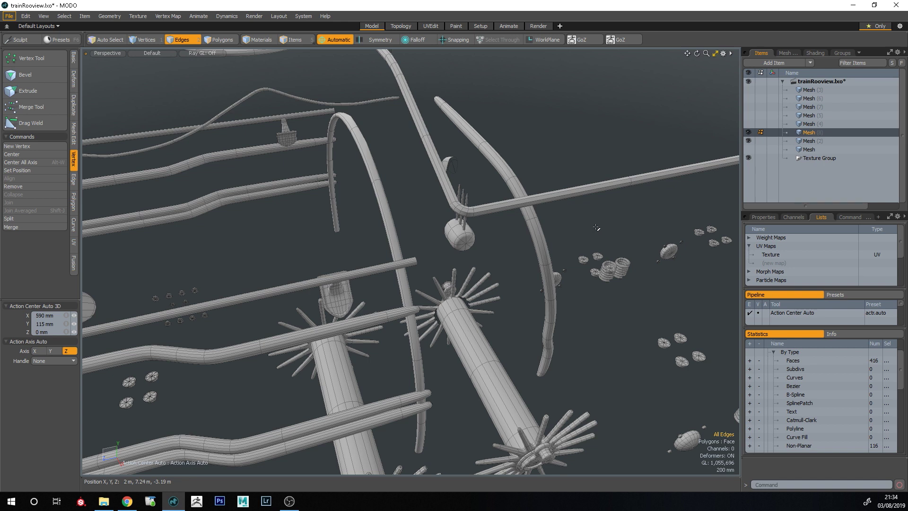
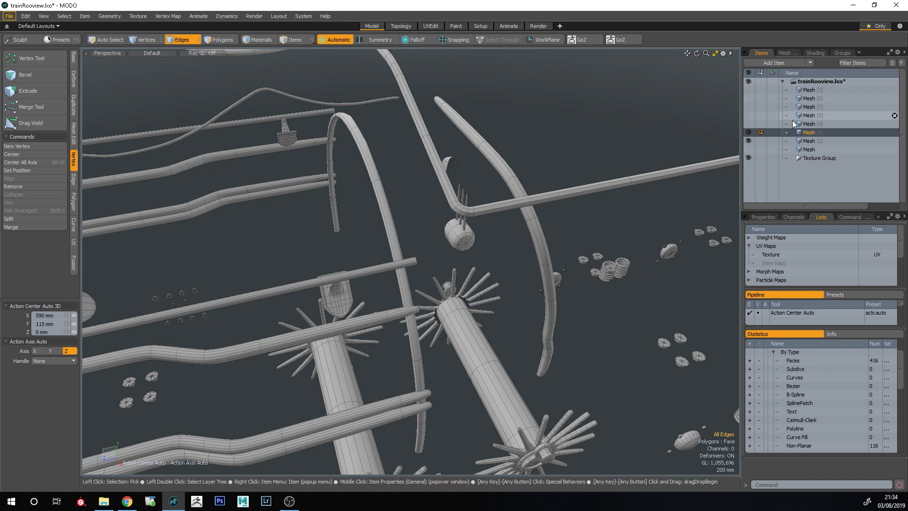
{"action": "left_click", "coordinate": [748, 141]}
- Close the open holes at both ends of the tube with new cap polygons
{"action": "mouse_move", "coordinate": [388, 204]}
{"action": "left_mouse_down", "text": "alt"}
{"action": "mouse_move", "coordinate": [384, 228]}
{"action": "mouse_move", "coordinate": [317, 279]}
{"action": "mouse_move", "coordinate": [410, 444]}
{"action": "left_mouse_up", "text": "alt"}
{"action": "mouse_move", "coordinate": [369, 166]}
{"action": "right_mouse_down"}
{"action": "mouse_move", "coordinate": [335, 157]}
{"action": "mouse_move", "coordinate": [370, 173]}
{"action": "right_mouse_up"}
{"action": "key", "text": "shift+a"}
{"action": "left_click", "coordinate": [411, 179]}
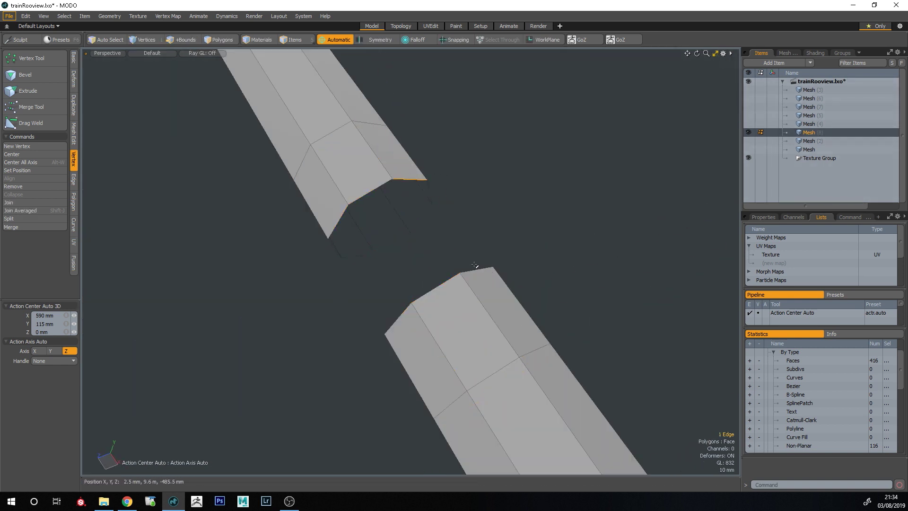
{"action": "key", "text": "p"}
{"action": "key", "text": "3"}
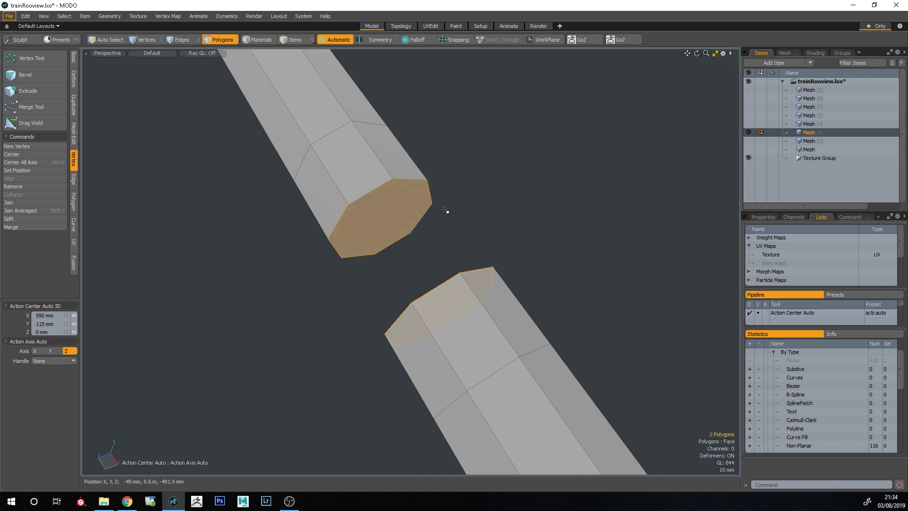
- Inset both end caps by 17.1 mm and split each inner octagon into quads
{"action": "key", "text": "b"}
{"action": "left_click_drag", "start_coordinate": [425, 283], "coordinate": [449, 284]}
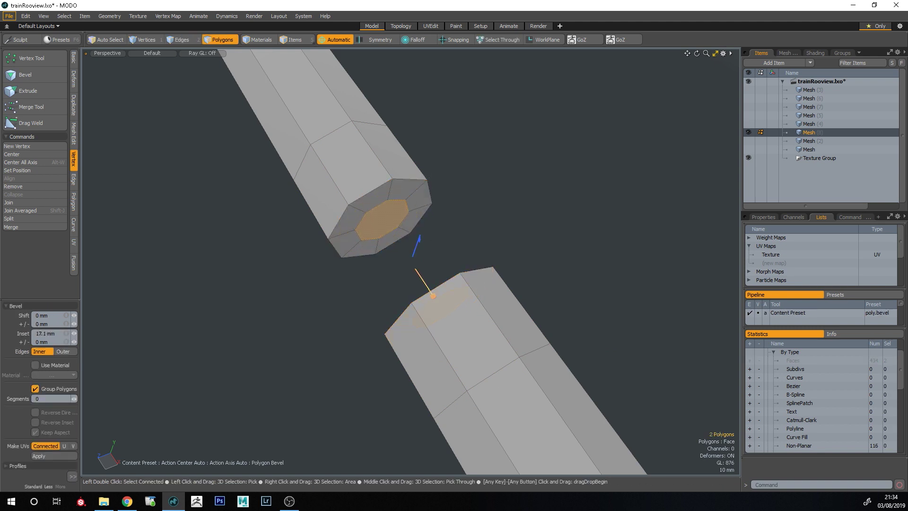
{"action": "key", "text": "1"}
{"action": "key", "text": "space"}
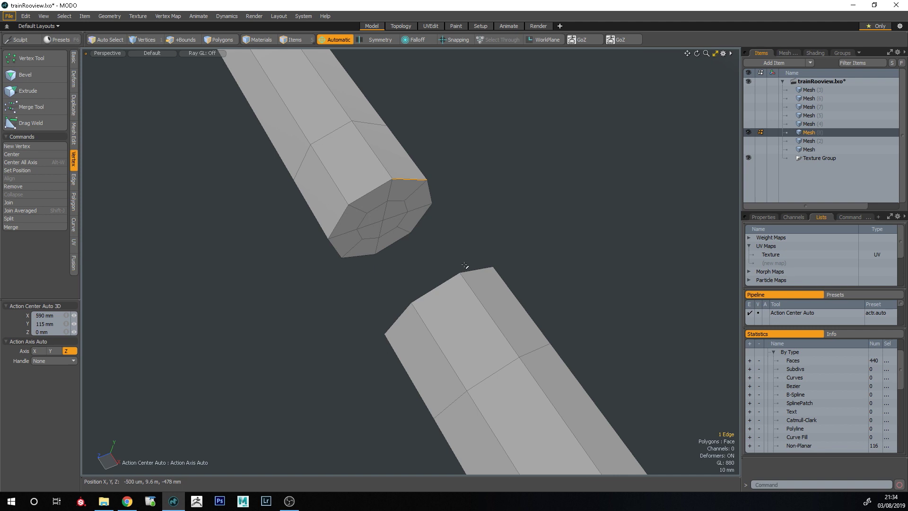
- Bevel the rim edge loops of both end caps by 2.5 mm with round level 1
{"action": "double_click", "coordinate": [474, 268], "text": "shift"}
{"action": "key", "text": "b"}
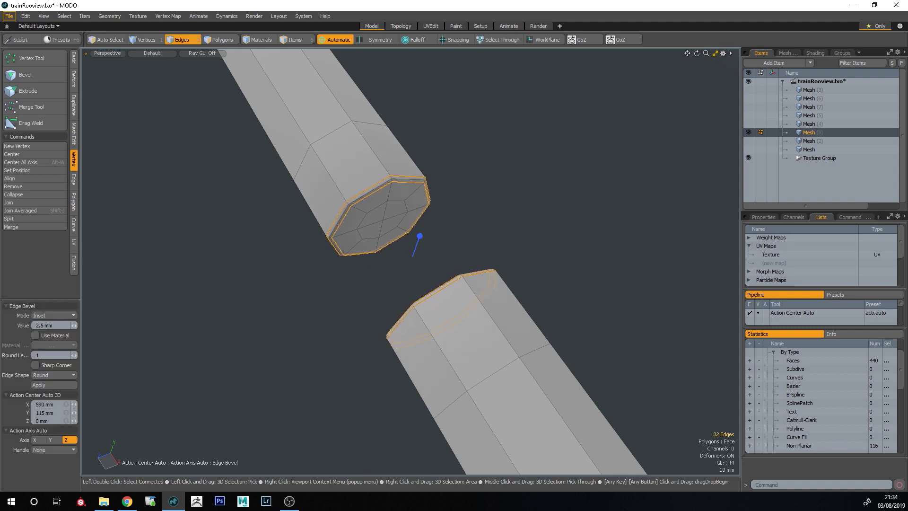
{"action": "left_click", "coordinate": [76, 364]}
{"action": "key", "text": "Escape"}
{"action": "key", "text": "Escape"}
- Select the edge loop near the tube's end and compare its position with subdivision on and off
{"action": "key", "text": "Tab"}
{"action": "scroll", "coordinate": [442, 192], "scroll_direction": "down", "scroll_amount": 3}
{"action": "left_click_drag", "start_coordinate": [331, 359], "coordinate": [426, 356], "text": "alt"}
{"action": "scroll", "coordinate": [379, 356], "scroll_direction": "down", "scroll_amount": 5}
{"action": "key", "text": "Tab"}
{"action": "scroll", "coordinate": [397, 313], "scroll_direction": "up", "scroll_amount": 5}
{"action": "mouse_move", "coordinate": [383, 323]}
{"action": "left_mouse_down"}
{"action": "mouse_move", "coordinate": [385, 358]}
{"action": "mouse_move", "coordinate": [367, 381]}
{"action": "mouse_move", "coordinate": [379, 391]}
{"action": "mouse_move", "coordinate": [345, 370]}
{"action": "mouse_move", "coordinate": [385, 377]}
{"action": "mouse_move", "coordinate": [254, 318]}
{"action": "left_mouse_up"}
{"action": "key", "text": "l"}
{"action": "scroll", "coordinate": [345, 370], "scroll_direction": "up", "scroll_amount": 3}
{"action": "scroll", "coordinate": [386, 377], "scroll_direction": "up", "scroll_amount": 2}
{"action": "scroll", "coordinate": [386, 377], "scroll_direction": "down", "scroll_amount": 5, "text": "alt"}
{"action": "key", "text": "Tab"}
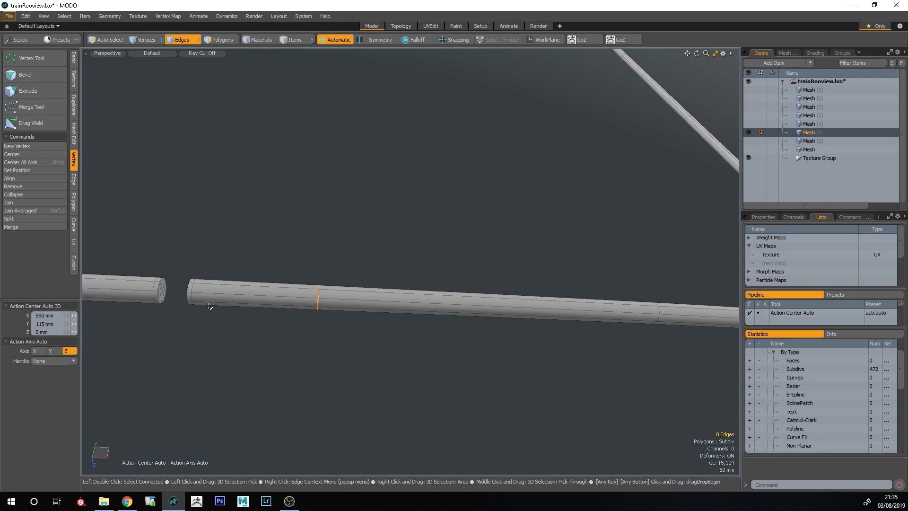
{"action": "key", "text": "Tab"}
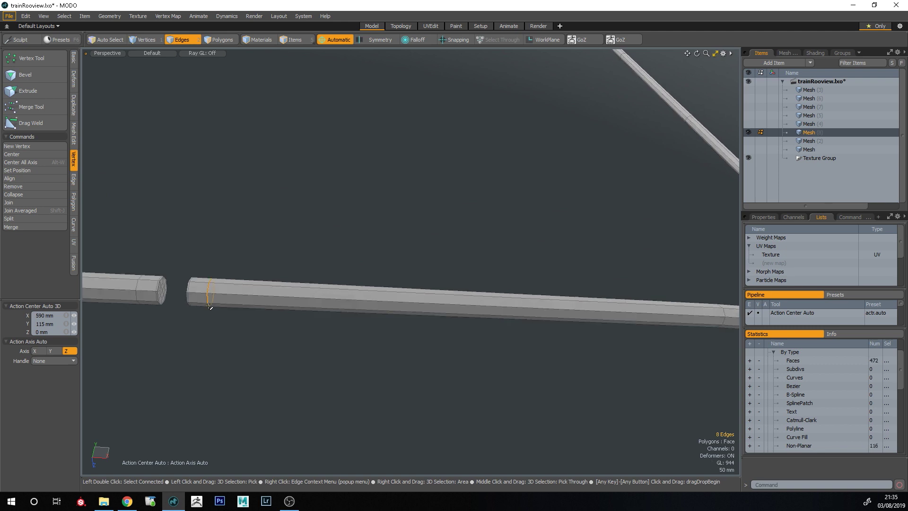
- Select the ring of lengthwise edges on the straight section between the tube's end and the first bend
{"action": "scroll", "coordinate": [342, 284], "scroll_direction": "down", "scroll_amount": 5, "text": "alt"}
{"action": "left_click_drag", "start_coordinate": [397, 288], "coordinate": [300, 283], "text": "alt+shift"}
{"action": "scroll", "coordinate": [301, 285], "scroll_direction": "up", "scroll_amount": 1, "text": "alt"}
{"action": "left_click", "coordinate": [412, 342]}
{"action": "scroll", "coordinate": [487, 311], "scroll_direction": "up", "scroll_amount": 2}
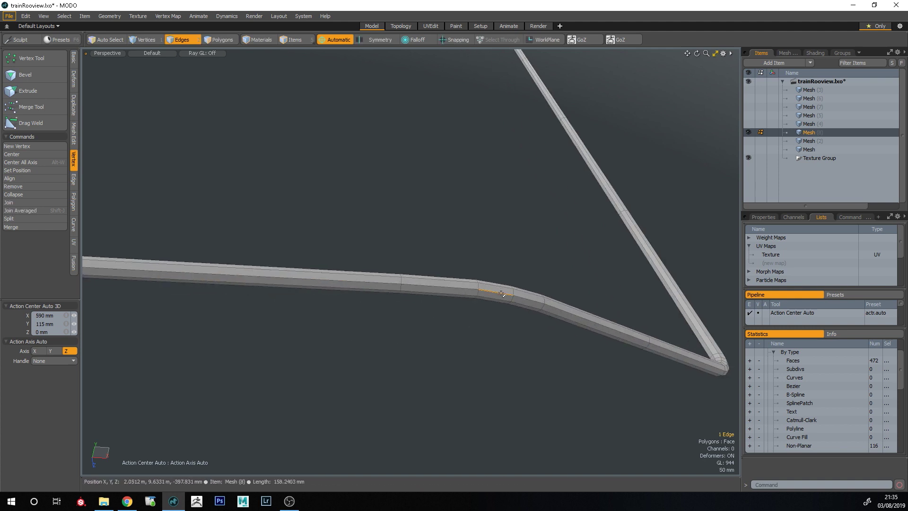
{"action": "mouse_move", "coordinate": [478, 287]}
{"action": "left_mouse_down", "text": "alt+shift"}
{"action": "mouse_move", "coordinate": [555, 288]}
{"action": "mouse_move", "coordinate": [476, 279]}
{"action": "left_mouse_up", "text": "alt+shift"}
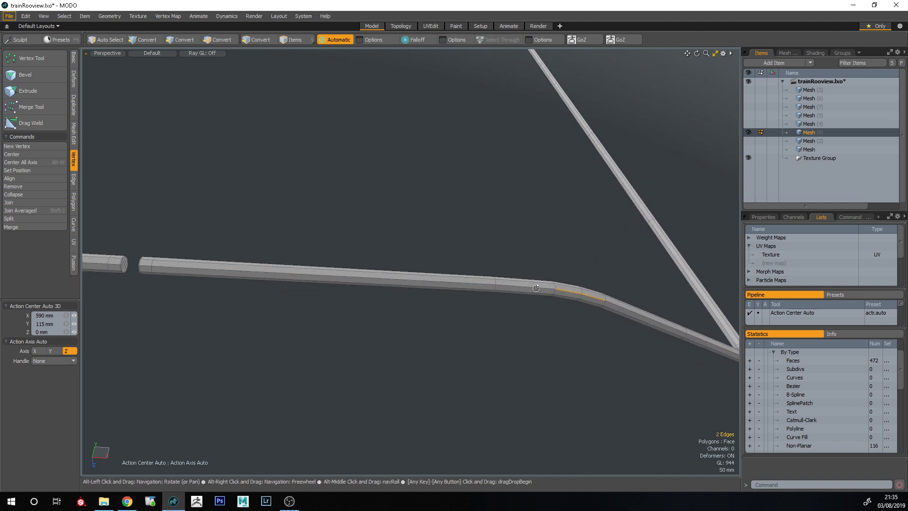
{"action": "left_click", "coordinate": [435, 280]}
{"action": "key", "text": "alt+l"}
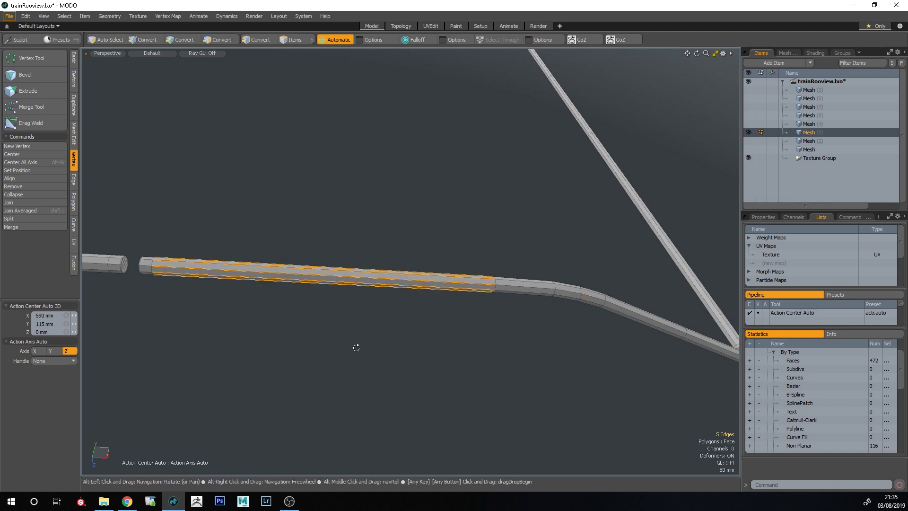
- Try loop slicing the selected straight section with five evenly spaced edge loops
{"action": "key", "text": "alt+c"}
{"action": "left_click", "coordinate": [77, 349]}
{"action": "left_click", "coordinate": [77, 349]}
{"action": "left_click", "coordinate": [53, 359]}
{"action": "key", "text": "Escape"}
{"action": "key", "text": "Escape"}
{"action": "left_click_drag", "start_coordinate": [522, 331], "coordinate": [485, 326], "text": "alt+shift"}
- Check the sliced section with subdivision on and off, and undo the five slices
{"action": "left_click", "coordinate": [483, 285]}
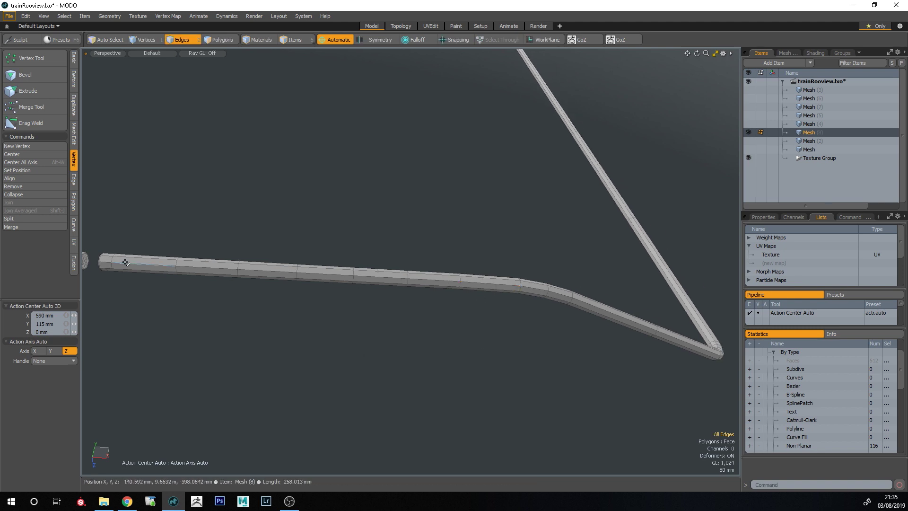
{"action": "left_click", "coordinate": [347, 299]}
{"action": "key", "text": "Tab"}
{"action": "key", "text": "Tab"}
{"action": "key", "text": "Tab"}
{"action": "key", "text": "ctrl+z"}
{"action": "key", "text": "ctrl+z"}
- Loop slice the straight section with seven evenly spaced edge loops and turn subdivision on
{"action": "key", "text": "alt+c"}
{"action": "left_click", "coordinate": [76, 349]}
{"action": "left_click", "coordinate": [76, 348]}
{"action": "left_click", "coordinate": [69, 361]}
{"action": "key", "text": "Escape"}
{"action": "key", "text": "Escape"}
{"action": "key", "text": "Tab"}
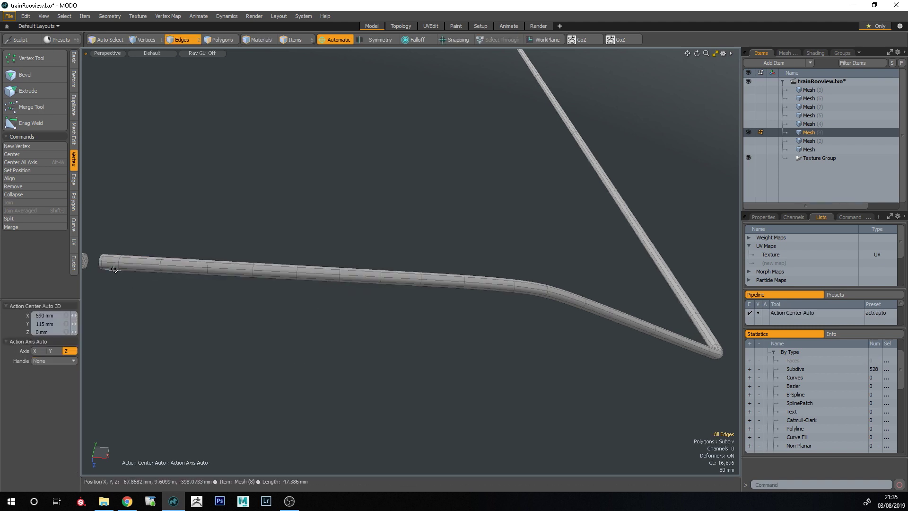
- Select the edge loop where the tight corner meets the long straight section and check its shift under subdivision
{"action": "left_click_drag", "start_coordinate": [189, 269], "coordinate": [476, 355], "text": "alt"}
{"action": "key", "text": "Tab"}
{"action": "scroll", "coordinate": [354, 329], "scroll_direction": "up", "scroll_amount": 8}
{"action": "left_click_drag", "start_coordinate": [312, 318], "coordinate": [275, 335], "text": "alt"}
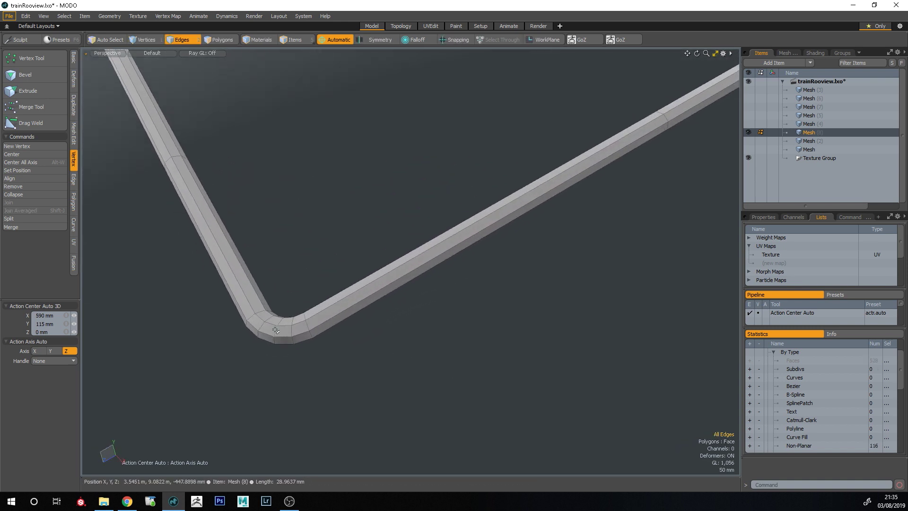
{"action": "left_click_drag", "start_coordinate": [356, 303], "coordinate": [368, 288], "text": "alt"}
{"action": "left_click", "coordinate": [373, 302]}
{"action": "left_click_drag", "start_coordinate": [331, 332], "coordinate": [342, 333], "text": "ctrl+alt"}
{"action": "left_click", "coordinate": [319, 327]}
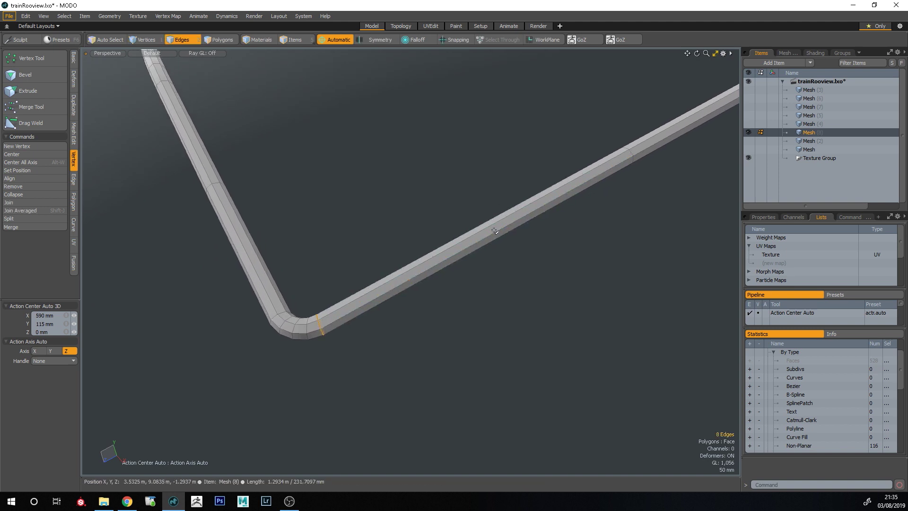
{"action": "key", "text": "Tab"}
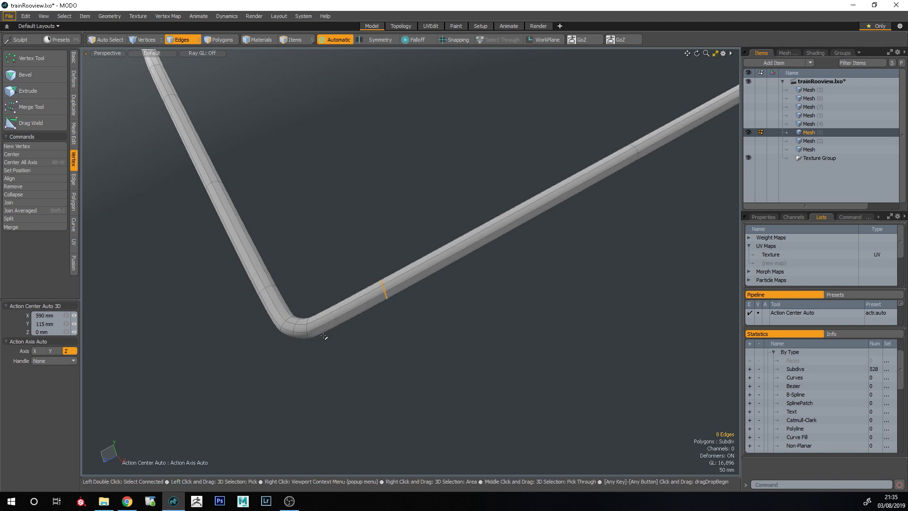
{"action": "key", "text": "Tab"}
- Loop slice the long straight section beside the tight corner with seven edge loops and check it under subdivision
{"action": "left_click_drag", "start_coordinate": [367, 278], "coordinate": [381, 332]}
{"action": "key", "text": "alt+c"}
{"action": "key", "text": "q"}
{"action": "left_click", "coordinate": [424, 347]}
{"action": "key", "text": "Tab"}
{"action": "left_click_drag", "start_coordinate": [358, 334], "coordinate": [331, 339], "text": "ctrl+alt"}
{"action": "double_click", "coordinate": [319, 322]}
{"action": "key", "text": "Tab"}
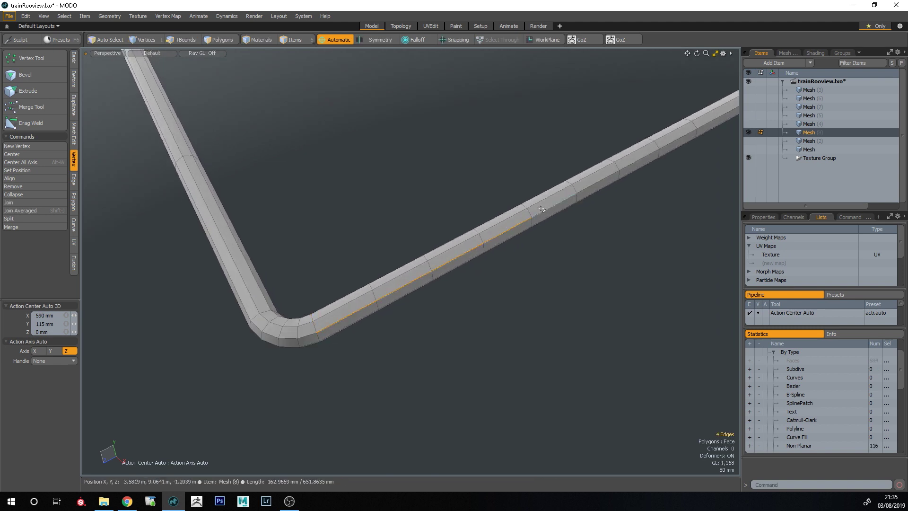
- Try adding one more edge loop inside each of the five segments nearest the tight corner
{"action": "key", "text": "alt+c"}
{"action": "left_click", "coordinate": [520, 271]}
{"action": "left_click_drag", "start_coordinate": [519, 272], "coordinate": [475, 324]}
{"action": "key", "text": "q"}
{"action": "left_click", "coordinate": [421, 337]}
{"action": "key", "text": "Tab"}
{"action": "double_click", "coordinate": [320, 334]}
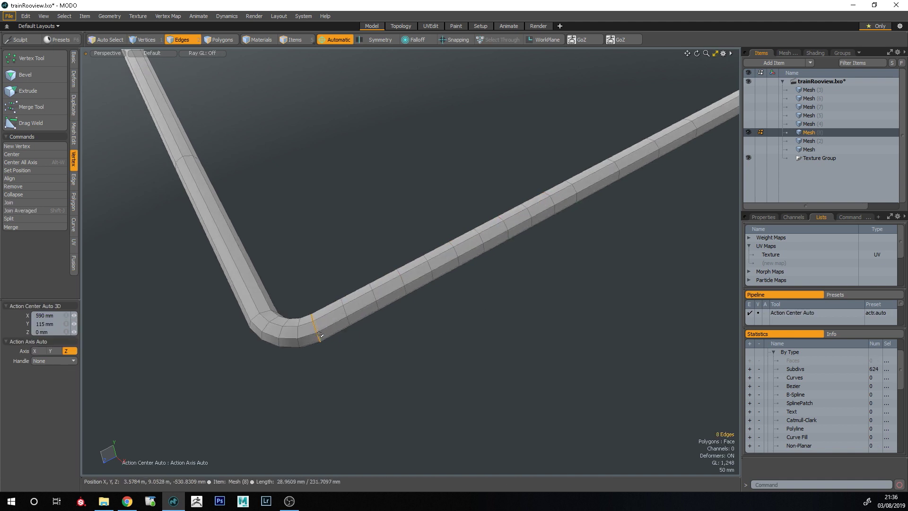
- Review the denser tube along its length, undo the extra loops beside the corner and clear the selection
{"action": "left_click", "coordinate": [413, 366]}
{"action": "left_click_drag", "start_coordinate": [413, 367], "coordinate": [473, 303], "text": "alt"}
{"action": "left_click_drag", "start_coordinate": [473, 303], "coordinate": [222, 291], "text": "alt+shift"}
{"action": "left_click_drag", "start_coordinate": [222, 291], "coordinate": [172, 285], "text": "alt+shift"}
{"action": "key", "text": "Tab"}
{"action": "key", "text": "ctrl+z"}
{"action": "key", "text": "ctrl+z"}
{"action": "key", "text": "ctrl+z"}
{"action": "key", "text": "ctrl+z"}
{"action": "key", "text": "ctrl+z"}
{"action": "left_click_drag", "start_coordinate": [300, 311], "coordinate": [331, 349], "text": "alt"}
{"action": "key", "text": "3"}
{"action": "left_click", "coordinate": [335, 363]}
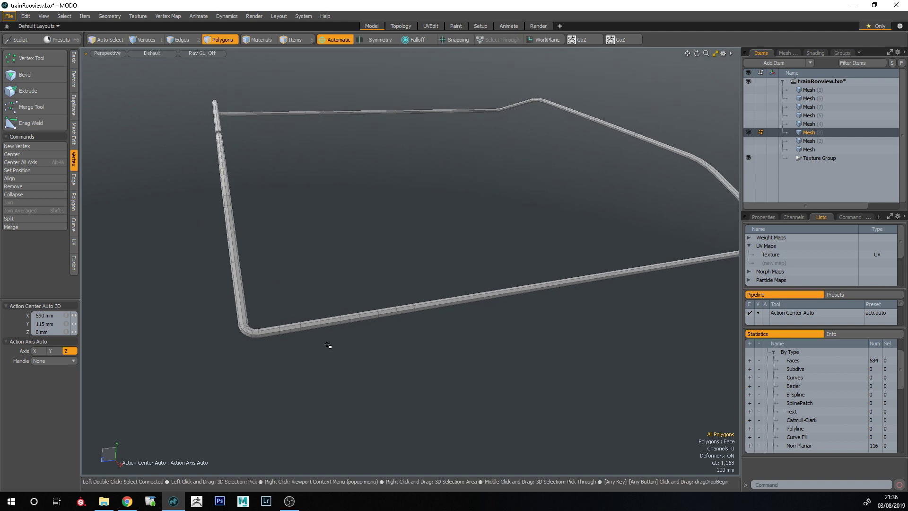
- Examine the whole tube frame and the edge spacing around its tight corner
{"action": "scroll", "coordinate": [353, 353], "scroll_direction": "down", "scroll_amount": 5}
{"action": "left_click_drag", "start_coordinate": [353, 353], "coordinate": [437, 340], "text": "alt"}
{"action": "scroll", "coordinate": [430, 341], "scroll_direction": "up", "scroll_amount": 5}
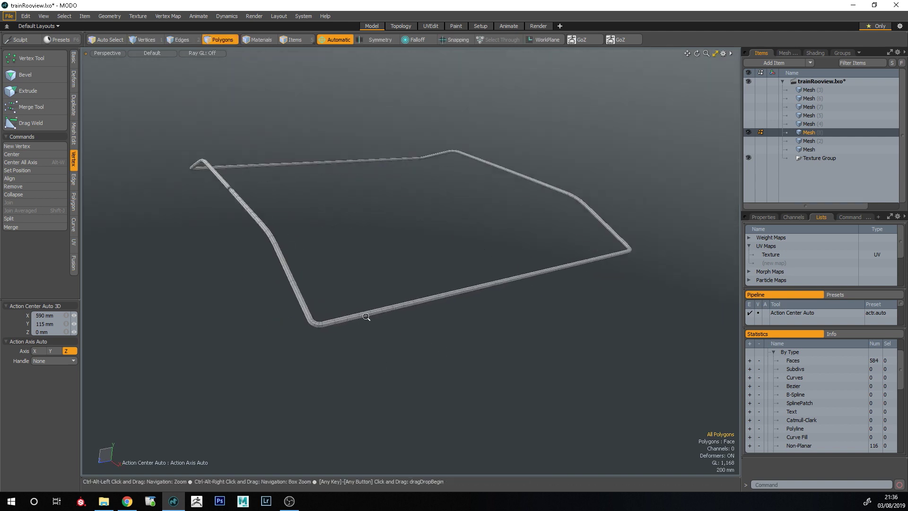
{"action": "left_click_drag", "start_coordinate": [346, 294], "coordinate": [374, 323], "text": "ctrl+alt"}
{"action": "key", "text": "1"}
{"action": "key", "text": "2"}
{"action": "left_click_drag", "start_coordinate": [374, 324], "coordinate": [414, 318], "text": "alt"}
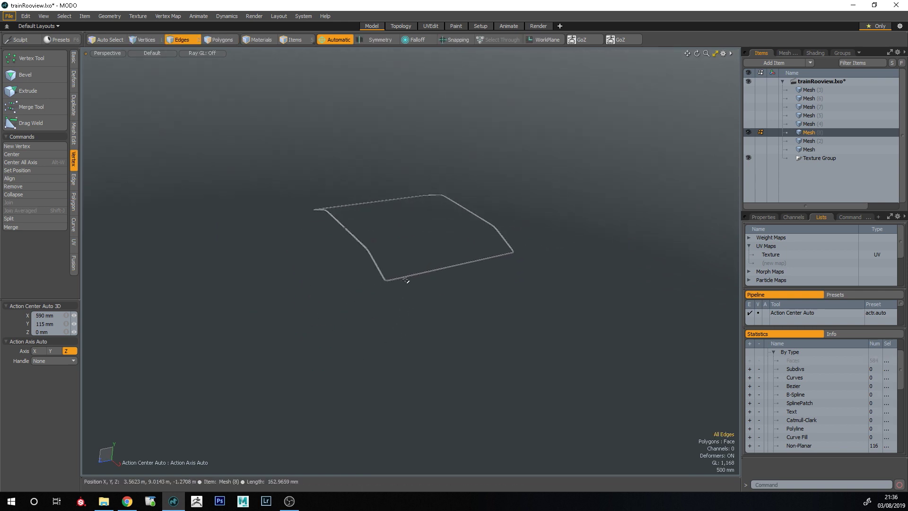
{"action": "left_click_drag", "start_coordinate": [395, 273], "coordinate": [541, 304], "text": "ctrl+alt"}
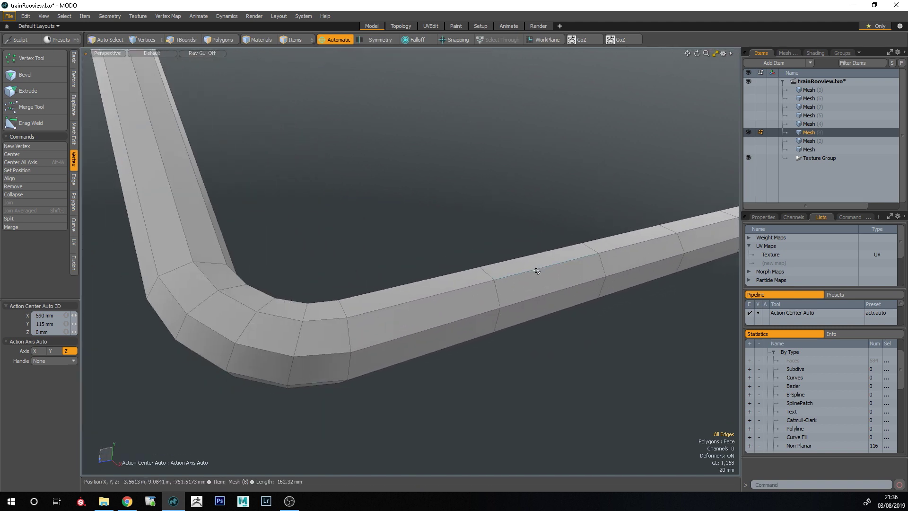
- Hide the tube frame mesh, switch to the unnumbered main train Mesh item and frame the locomotive's cab
{"action": "left_click", "coordinate": [748, 132]}
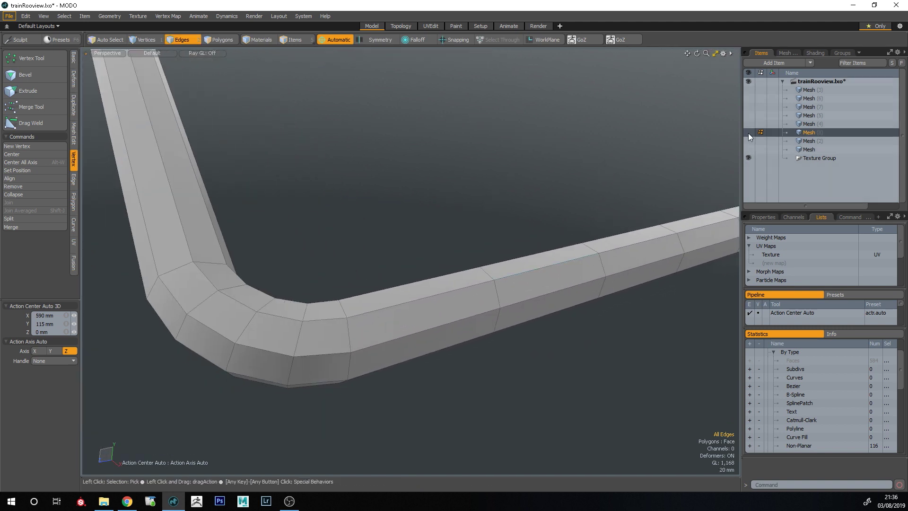
{"action": "left_click", "coordinate": [830, 140]}
{"action": "key", "text": "a"}
{"action": "left_click", "coordinate": [810, 149]}
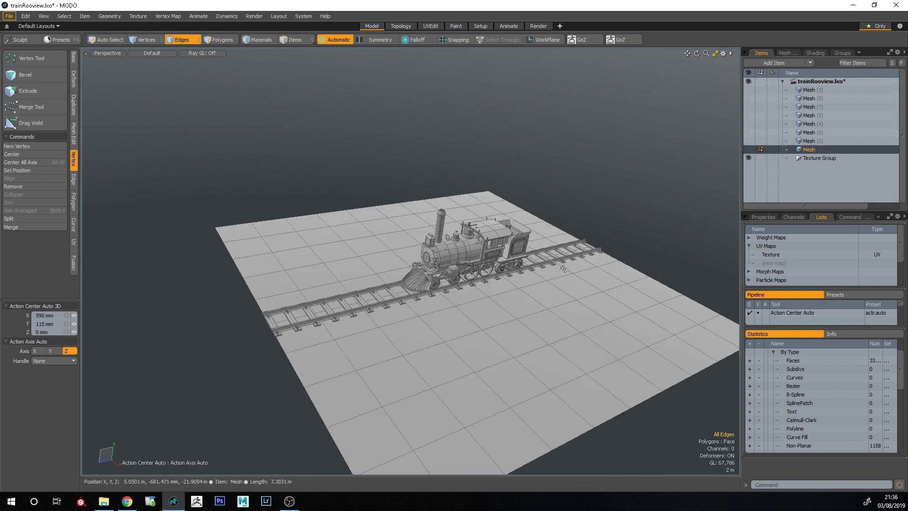
{"action": "key", "text": "a"}
{"action": "left_click_drag", "start_coordinate": [522, 263], "coordinate": [577, 307], "text": "alt"}
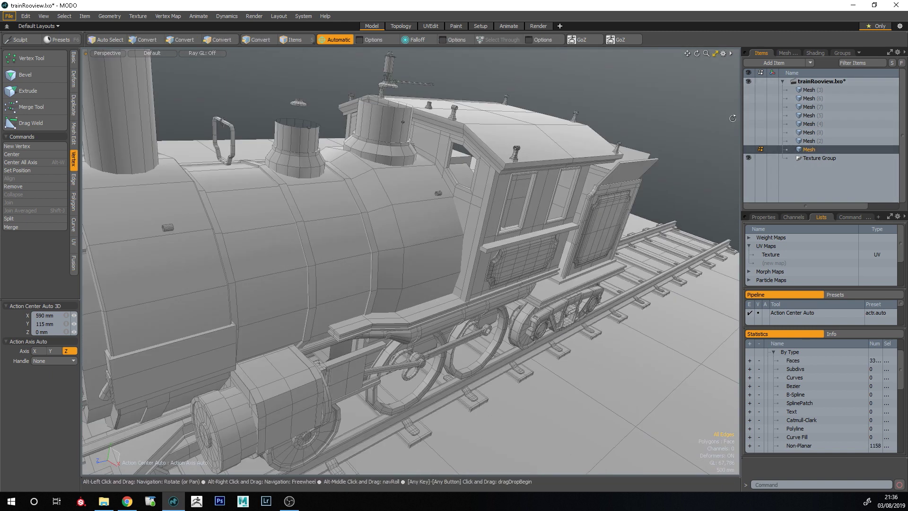
- Switch to polygon selection and delete the first three mesh items in the item list
{"action": "left_click", "coordinate": [815, 138]}
{"action": "left_click", "coordinate": [824, 88], "text": "shift"}
{"action": "left_click_drag", "start_coordinate": [543, 277], "coordinate": [527, 330], "text": "ctrl+alt"}
{"action": "left_click", "coordinate": [219, 40]}
{"action": "left_click", "coordinate": [821, 132]}
{"action": "left_click", "coordinate": [818, 98]}
{"action": "left_click", "coordinate": [818, 105]}
{"action": "left_click", "coordinate": [818, 90]}
{"action": "left_click", "coordinate": [816, 108], "text": "shift"}
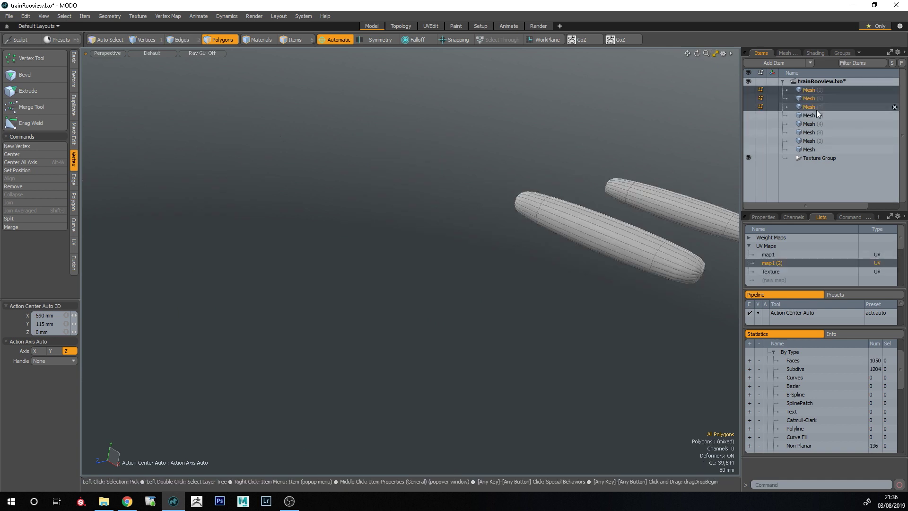
{"action": "key", "text": "Delete"}
- Delete three more finished mesh items, keeping only Mesh (2) and the unnumbered Mesh
{"action": "left_click", "coordinate": [811, 96]}
{"action": "left_click", "coordinate": [814, 87]}
{"action": "left_click", "coordinate": [815, 96], "text": "ctrl"}
{"action": "left_click", "coordinate": [815, 104], "text": "ctrl"}
{"action": "key", "text": "Delete"}
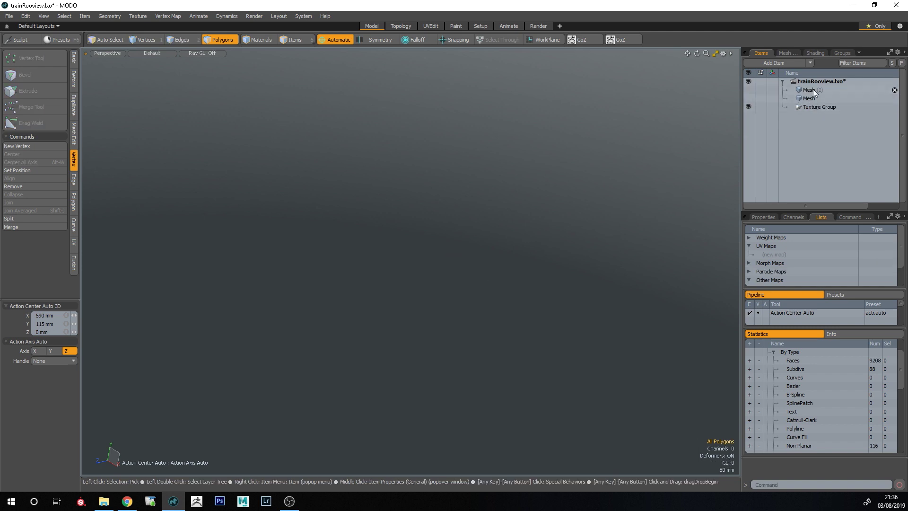
- Switch to Mesh (2), frame the nearest spoked wheel's spoke tips and turn off its subdivision smoothing
{"action": "left_click", "coordinate": [813, 88]}
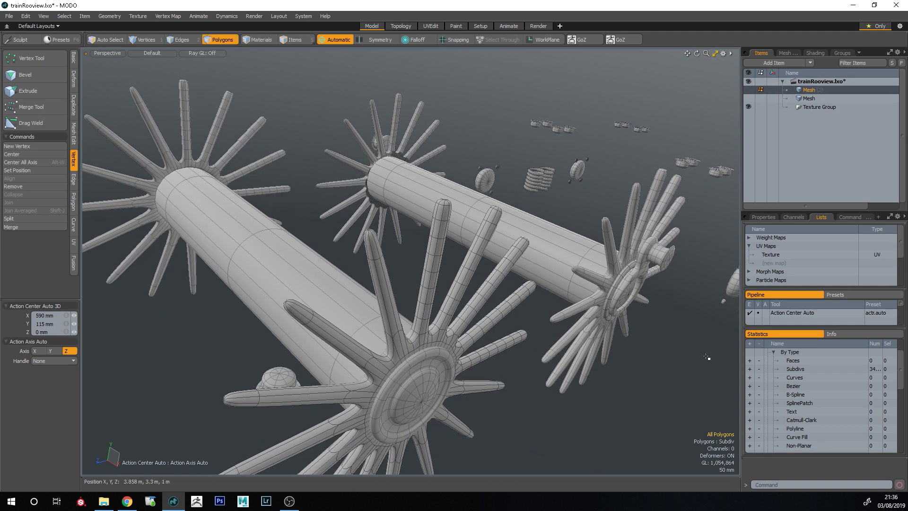
{"action": "left_click_drag", "start_coordinate": [712, 293], "coordinate": [591, 264], "text": "alt"}
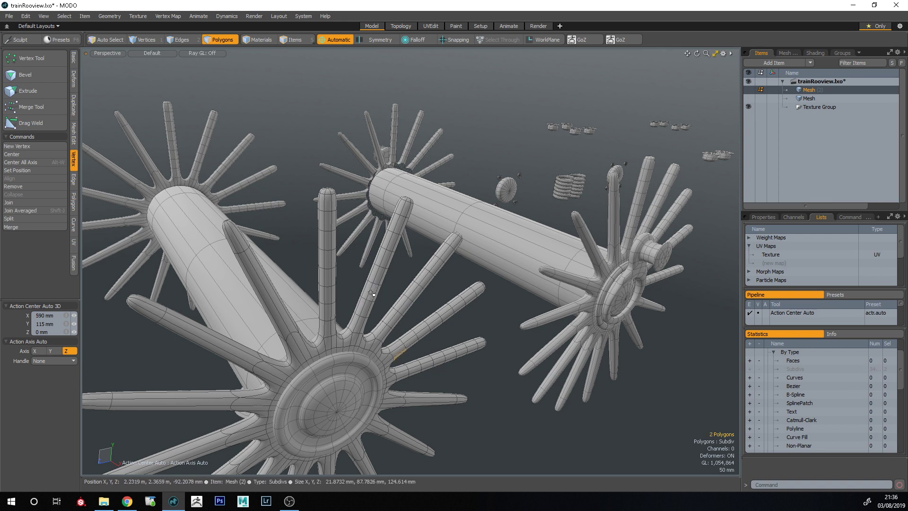
{"action": "left_click_drag", "start_coordinate": [564, 460], "coordinate": [568, 422], "text": "alt"}
{"action": "left_click", "coordinate": [568, 422]}
{"action": "left_click_drag", "start_coordinate": [250, 226], "coordinate": [233, 187], "text": "ctrl+alt"}
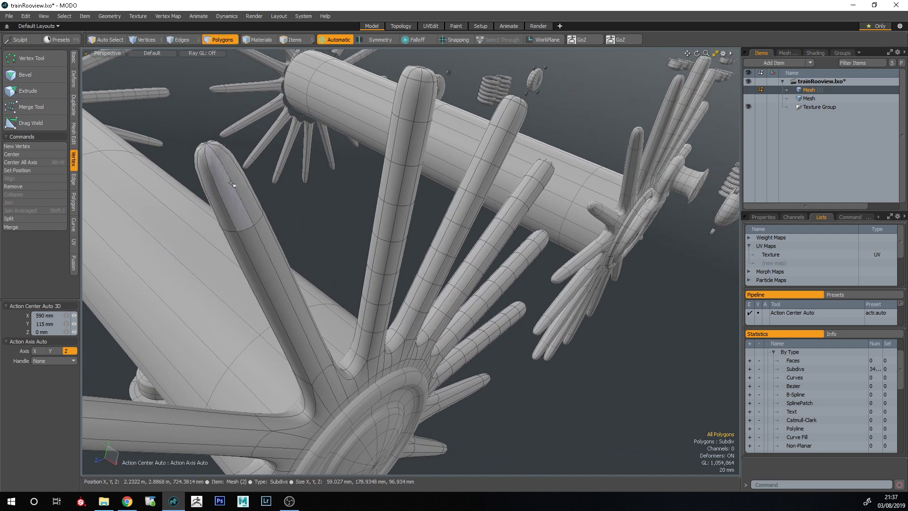
{"action": "key", "text": "Tab"}
{"action": "key", "text": "Tab"}
{"action": "key", "text": "Tab"}
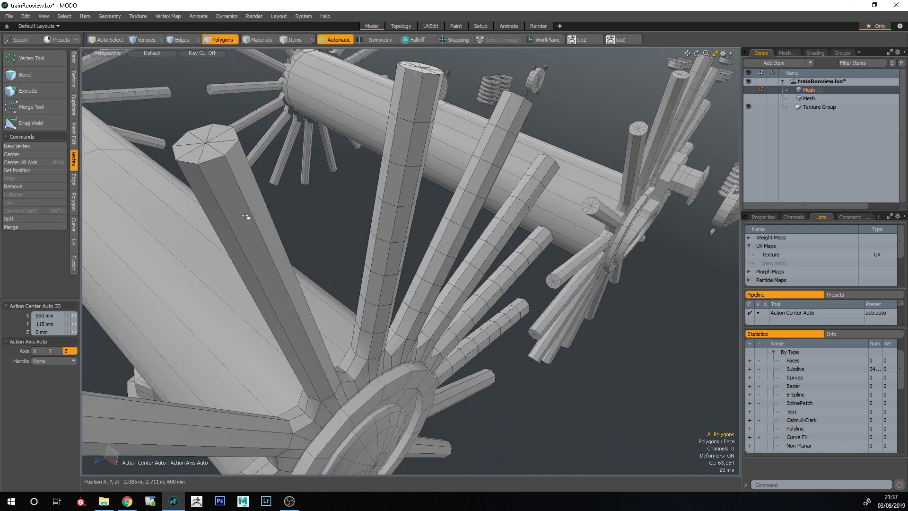
{"action": "left_click_drag", "start_coordinate": [246, 216], "coordinate": [207, 141], "text": "alt"}
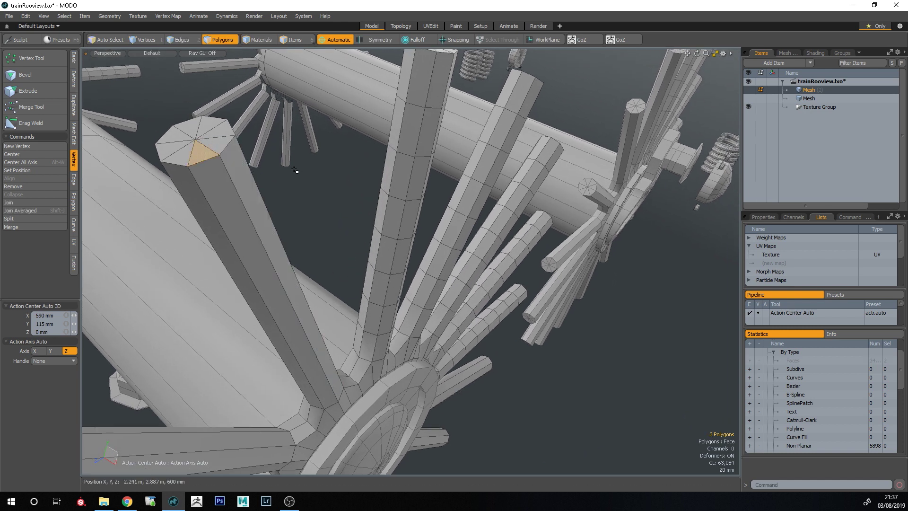
- Open the UV editor beside the model, display the Texture UV map and select the wheel's connected spoke polygons
{"action": "key", "text": "F2"}
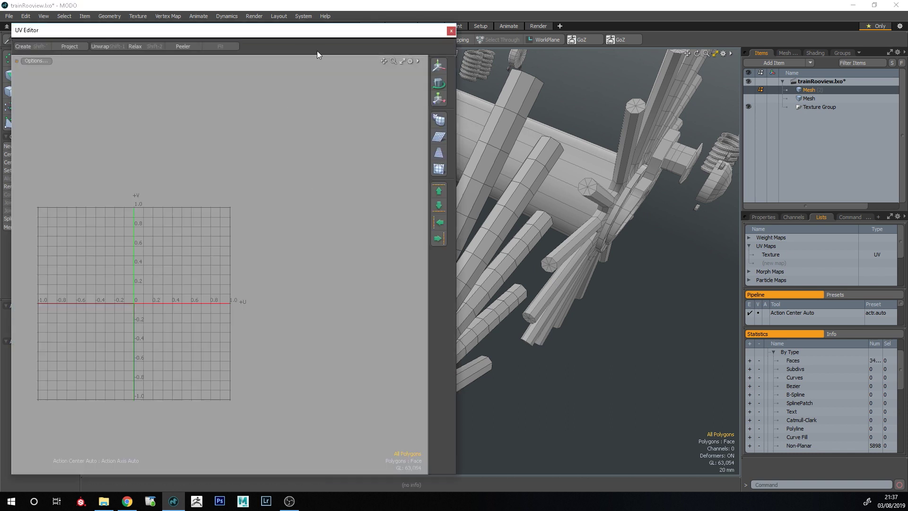
{"action": "left_click_drag", "start_coordinate": [348, 31], "coordinate": [11, 14]}
{"action": "left_click", "coordinate": [751, 255]}
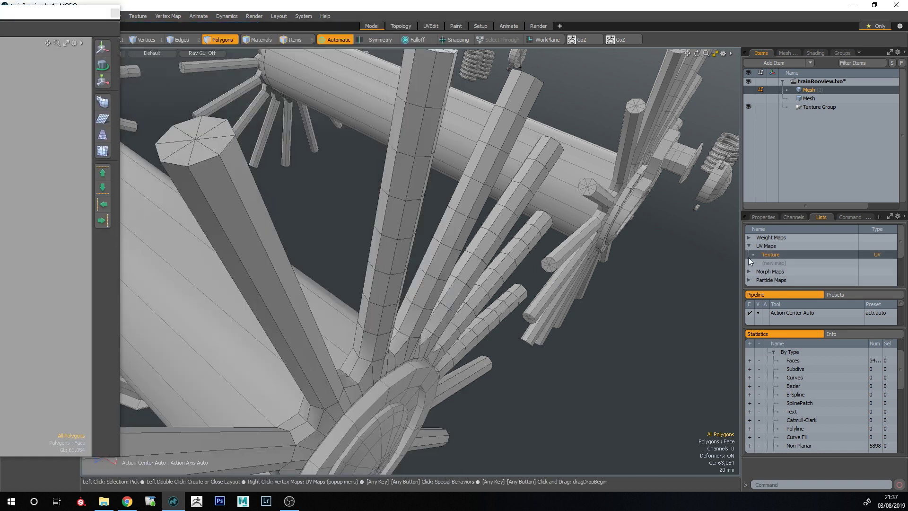
{"action": "left_click", "coordinate": [399, 224]}
{"action": "left_click", "coordinate": [418, 224], "text": "shift"}
{"action": "key", "text": "bracketright"}
{"action": "key", "text": "w"}
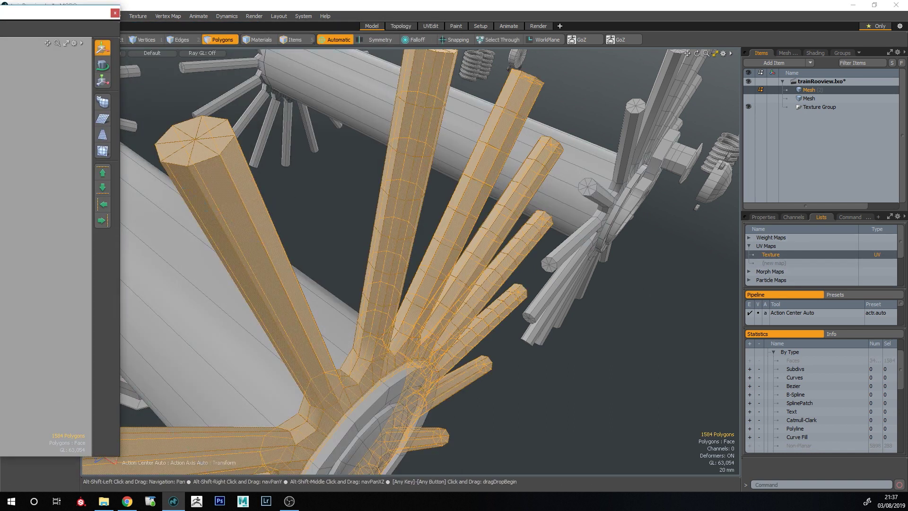
- Inspect the spoked wheel's UVs in the Texture map by selecting its connected polygons, and clear the selection
{"action": "key", "text": "Escape"}
{"action": "double_click", "coordinate": [351, 384]}
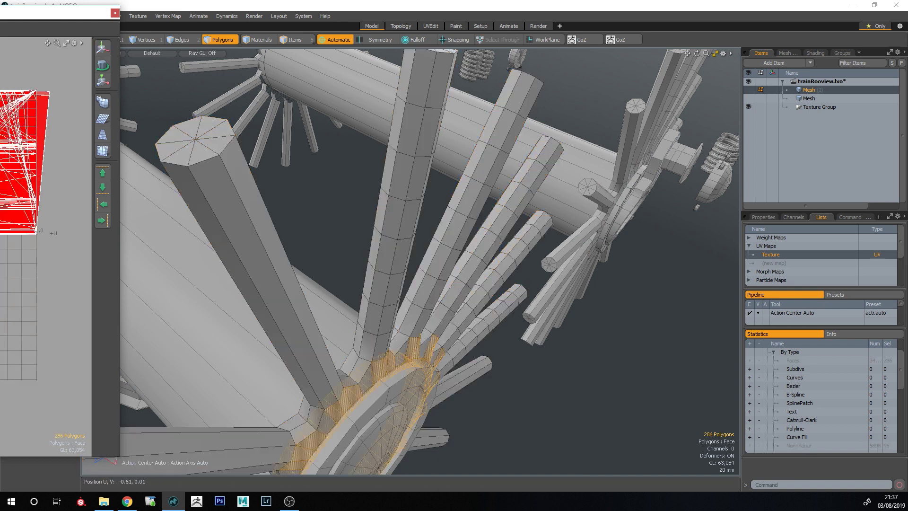
{"action": "left_click_drag", "start_coordinate": [29, 208], "coordinate": [81, 208], "text": "alt"}
{"action": "key", "text": "Escape"}
{"action": "left_click", "coordinate": [52, 211]}
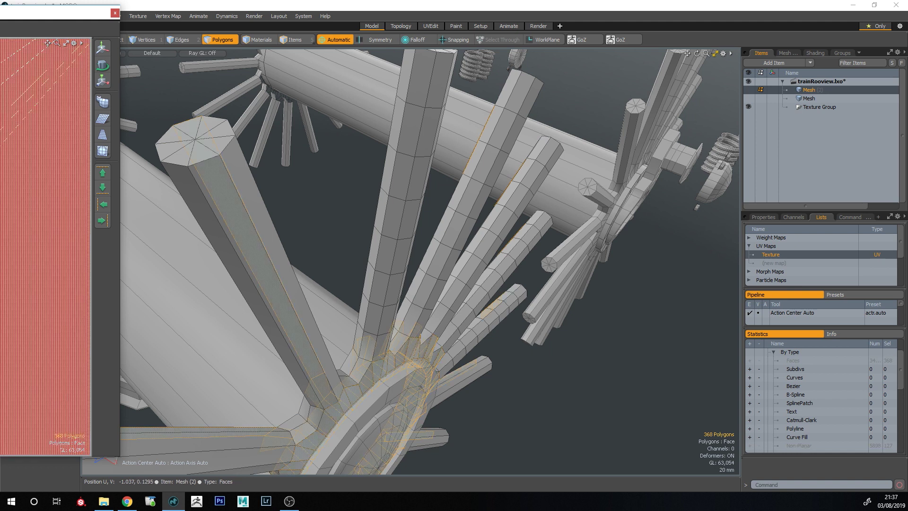
{"action": "left_click", "coordinate": [52, 211]}
{"action": "left_click_drag", "start_coordinate": [627, 381], "coordinate": [666, 402], "text": "alt"}
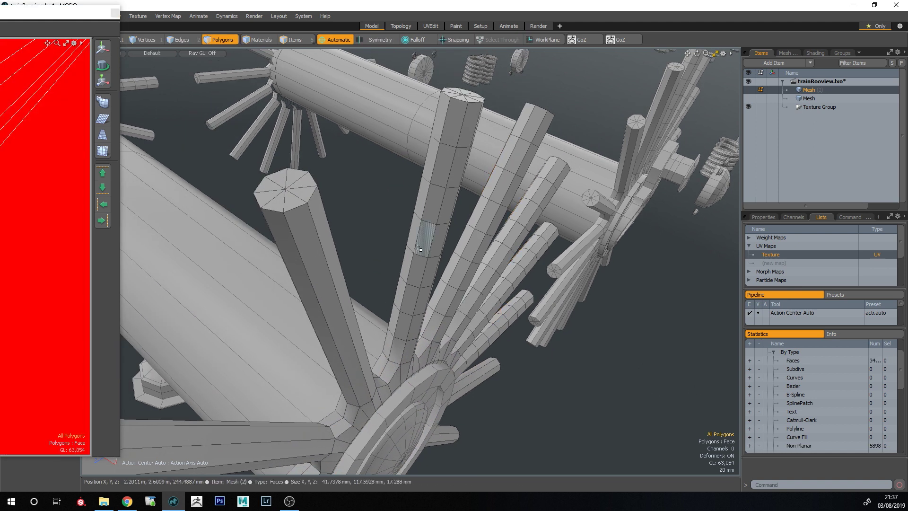
- Select the whole connected spoke piece, run Mesh Cleanup and clear the selection
{"action": "double_click", "coordinate": [419, 243]}
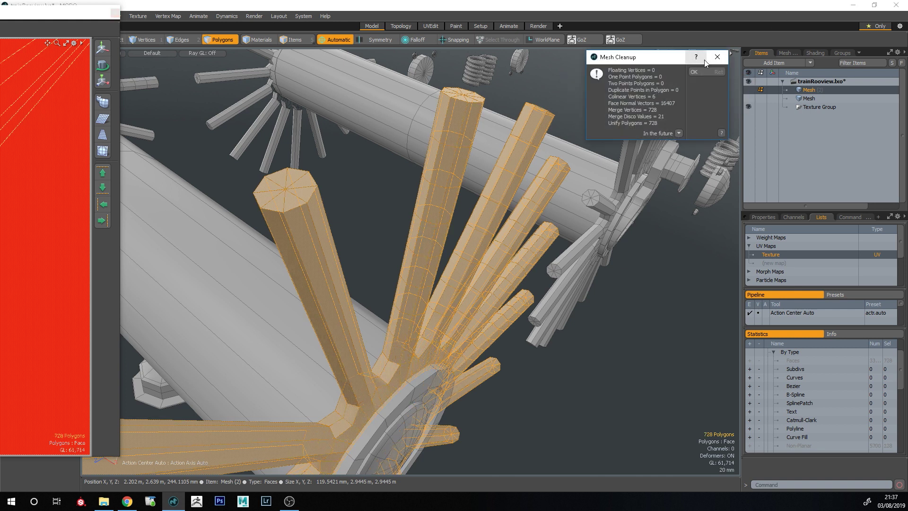
{"action": "left_click", "coordinate": [706, 69]}
{"action": "left_click", "coordinate": [588, 353]}
- Examine the cleaned-up wheel's spokes, their edges and their end caps from several angles
{"action": "left_click_drag", "start_coordinate": [376, 296], "coordinate": [434, 241], "text": "alt"}
{"action": "left_click", "coordinate": [438, 245]}
{"action": "left_click_drag", "start_coordinate": [458, 279], "coordinate": [340, 284], "text": "ctrl+alt"}
{"action": "key", "text": "1"}
{"action": "left_click", "coordinate": [622, 398]}
{"action": "left_click_drag", "start_coordinate": [622, 399], "coordinate": [499, 372], "text": "alt"}
{"action": "mouse_move", "coordinate": [283, 326]}
{"action": "left_mouse_down", "text": "ctrl+alt"}
{"action": "mouse_move", "coordinate": [369, 318]}
{"action": "mouse_move", "coordinate": [356, 367]}
{"action": "mouse_move", "coordinate": [340, 326]}
{"action": "mouse_move", "coordinate": [289, 326]}
{"action": "left_mouse_up", "text": "ctrl+alt"}
{"action": "mouse_move", "coordinate": [288, 326]}
{"action": "left_mouse_down", "text": "alt"}
{"action": "mouse_move", "coordinate": [305, 330]}
{"action": "mouse_move", "coordinate": [289, 343]}
{"action": "left_mouse_up", "text": "alt"}
{"action": "left_click_drag", "start_coordinate": [349, 279], "coordinate": [313, 365]}
{"action": "left_click_drag", "start_coordinate": [342, 246], "coordinate": [406, 302], "text": "alt"}
{"action": "left_click_drag", "start_coordinate": [357, 151], "coordinate": [416, 268], "text": "alt"}
- Inset the eight triangular end-cap polygons of one spoke tip with a polygon bevel
{"action": "key", "text": "3"}
{"action": "left_click", "coordinate": [415, 266]}
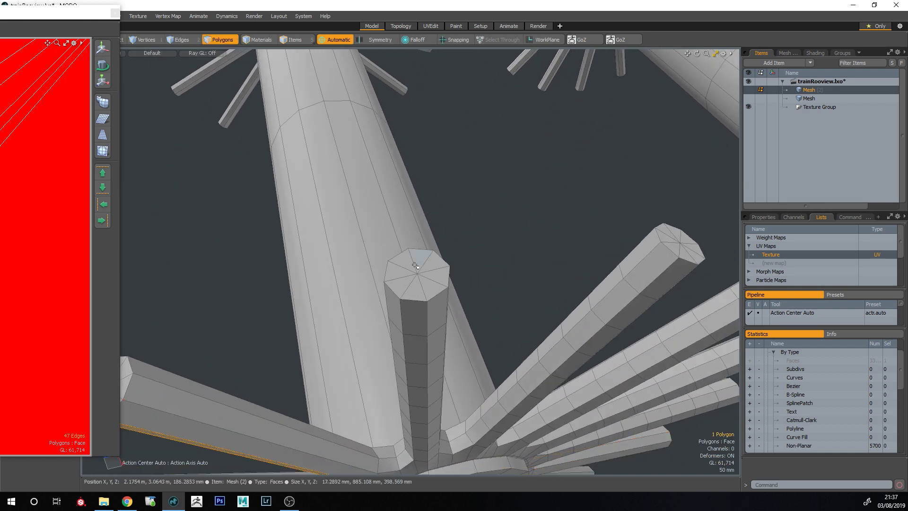
{"action": "key", "text": "b"}
{"action": "left_click", "coordinate": [432, 271]}
{"action": "scroll", "coordinate": [432, 272], "scroll_direction": "up", "scroll_amount": 3}
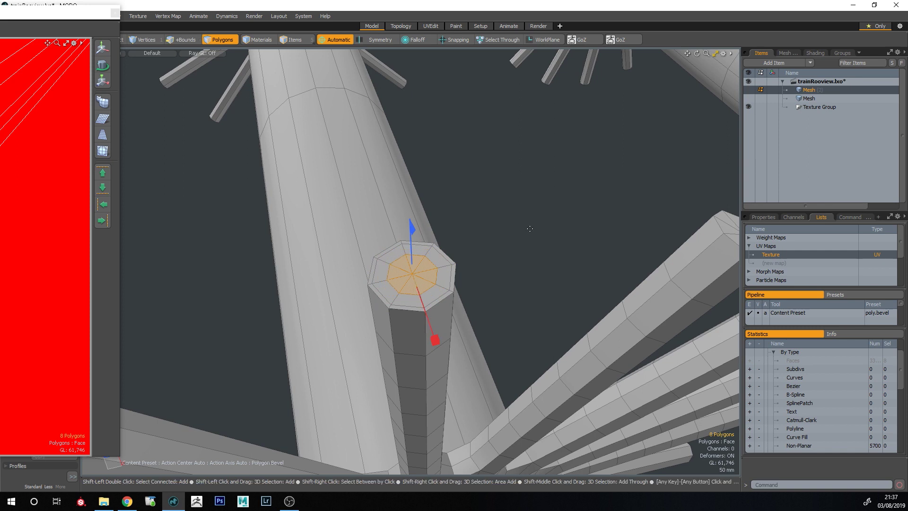
{"action": "left_click_drag", "start_coordinate": [483, 294], "coordinate": [484, 259], "text": "alt"}
{"action": "key", "text": "Escape"}
- Add an edge loop close to the spoke end cap's rim and check the wheel with subdivision smoothing
{"action": "key", "text": "alt+c"}
{"action": "left_click", "coordinate": [427, 271]}
{"action": "key", "text": "space"}
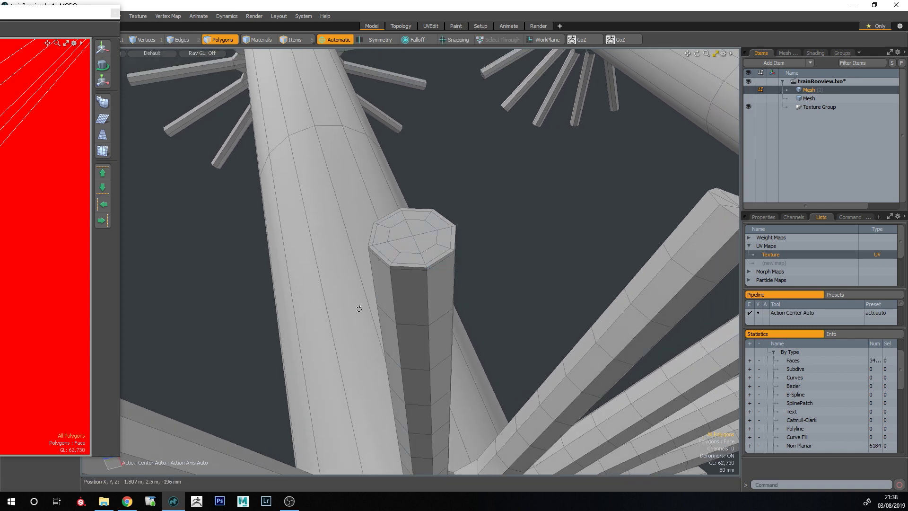
{"action": "scroll", "coordinate": [360, 309], "scroll_direction": "down", "scroll_amount": 8}
{"action": "key", "text": "Tab"}
{"action": "left_click_drag", "start_coordinate": [360, 308], "coordinate": [386, 284], "text": "alt"}
{"action": "scroll", "coordinate": [395, 293], "scroll_direction": "up", "scroll_amount": 5}
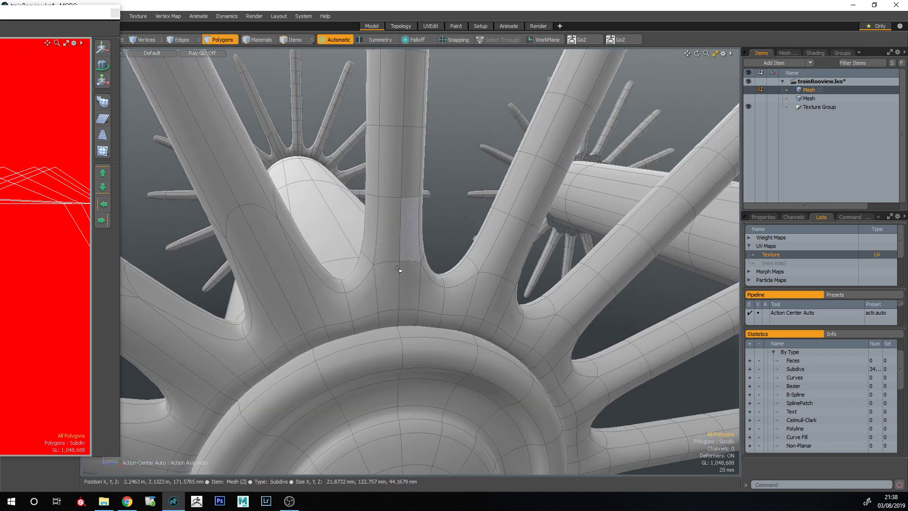
- Turn smoothing off, move the connected spoke piece into its own new mesh item and clear the selection
{"action": "key", "text": "Tab"}
{"action": "double_click", "coordinate": [396, 284]}
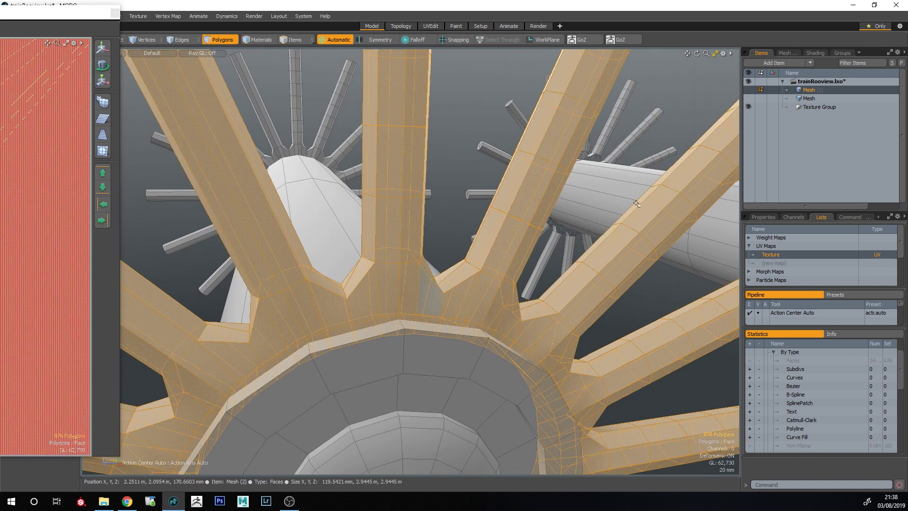
{"action": "key", "text": "ctrl+x"}
{"action": "key", "text": "n"}
{"action": "key", "text": "ctrl+v"}
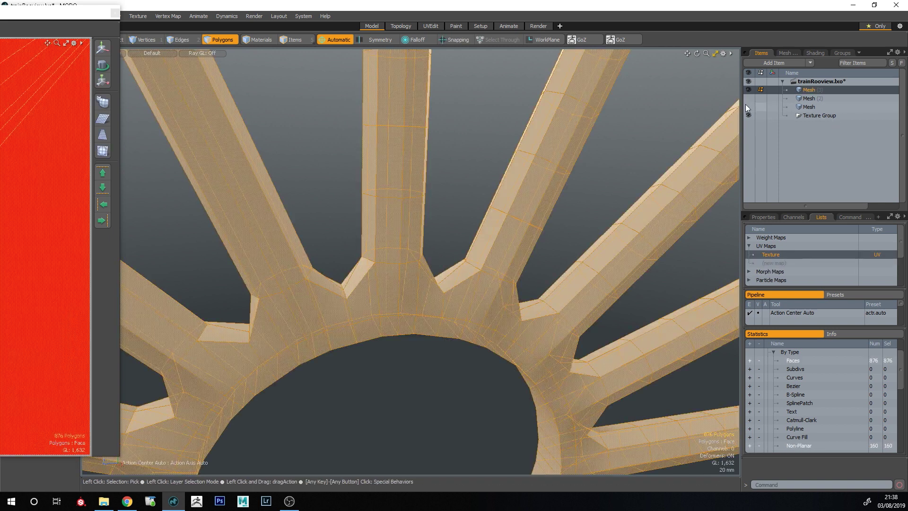
{"action": "left_click", "coordinate": [454, 225]}
- Try adding an edge loop just below a spoke's base where it meets the hub, previewing it with smoothing
{"action": "scroll", "coordinate": [402, 275], "scroll_direction": "down", "scroll_amount": 4}
{"action": "left_click_drag", "start_coordinate": [345, 306], "coordinate": [441, 298], "text": "alt"}
{"action": "scroll", "coordinate": [442, 298], "scroll_direction": "up", "scroll_amount": 5}
{"action": "key", "text": "1"}
{"action": "key", "text": "2"}
{"action": "left_click_drag", "start_coordinate": [386, 298], "coordinate": [425, 279], "text": "alt"}
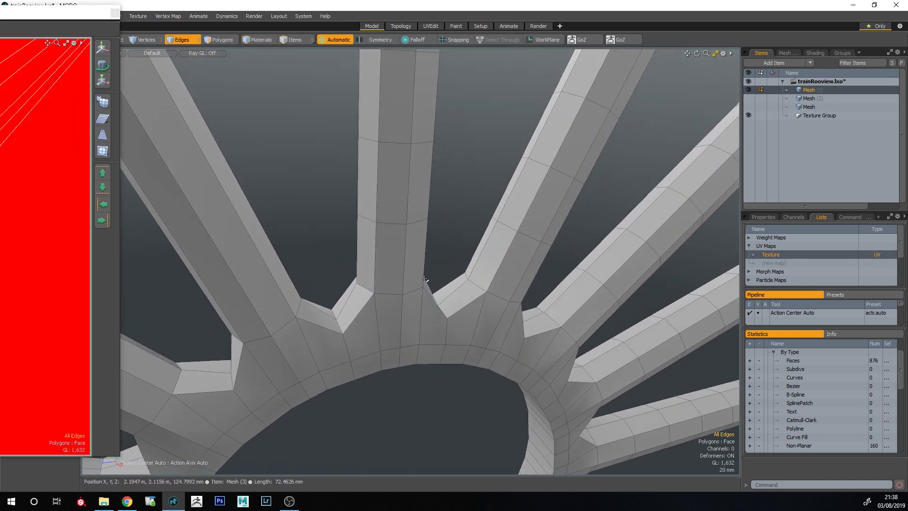
{"action": "left_click_drag", "start_coordinate": [388, 351], "coordinate": [407, 347], "text": "ctrl+alt"}
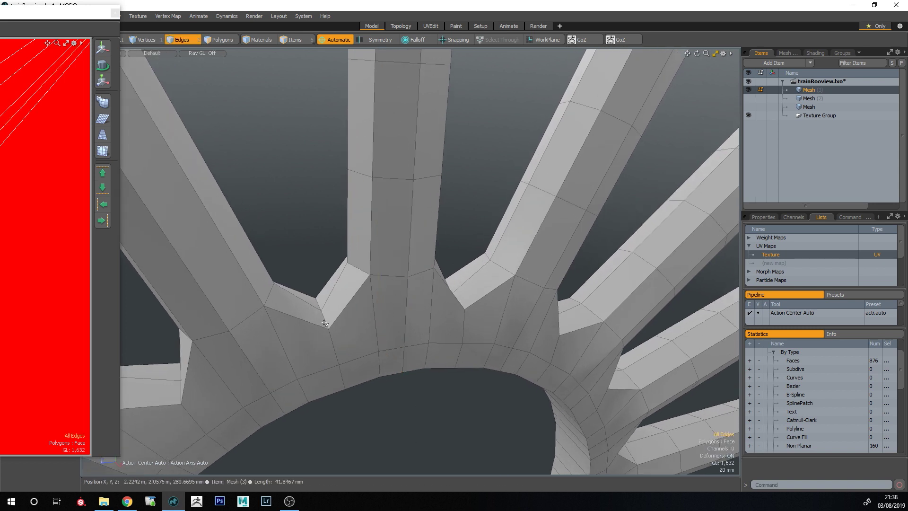
{"action": "key", "text": "Tab"}
{"action": "key", "text": "Tab"}
{"action": "key", "text": "alt+c"}
{"action": "left_click", "coordinate": [372, 289]}
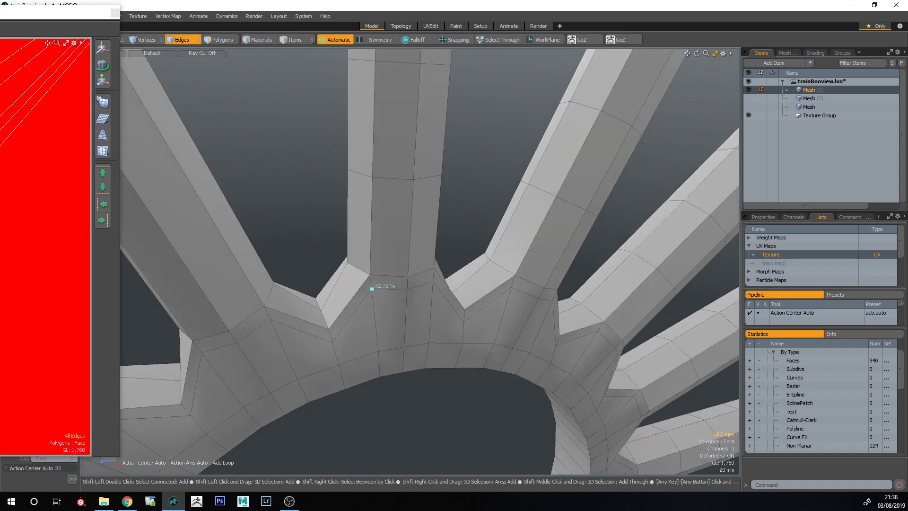
{"action": "key", "text": "Tab"}
{"action": "mouse_move", "coordinate": [416, 257]}
{"action": "left_mouse_down", "text": "alt"}
{"action": "mouse_move", "coordinate": [628, 341]}
{"action": "mouse_move", "coordinate": [517, 355]}
{"action": "mouse_move", "coordinate": [473, 406]}
{"action": "mouse_move", "coordinate": [399, 454]}
{"action": "mouse_move", "coordinate": [321, 395]}
{"action": "mouse_move", "coordinate": [337, 216]}
{"action": "mouse_move", "coordinate": [371, 497]}
{"action": "mouse_move", "coordinate": [426, 270]}
{"action": "mouse_move", "coordinate": [450, 304]}
{"action": "mouse_move", "coordinate": [407, 176]}
{"action": "mouse_move", "coordinate": [377, 308]}
{"action": "mouse_move", "coordinate": [446, 176]}
{"action": "mouse_move", "coordinate": [385, 231]}
{"action": "left_mouse_up", "text": "alt"}
{"action": "key", "text": "Tab"}
- Bevel the edge loop around the spoke's base by 11.45 mm with round level 1, and close the UV editor
{"action": "double_click", "coordinate": [381, 283]}
{"action": "mouse_move", "coordinate": [357, 243]}
{"action": "middle_mouse_down", "text": "shift"}
{"action": "mouse_move", "coordinate": [417, 280]}
{"action": "mouse_move", "coordinate": [475, 223]}
{"action": "middle_mouse_up", "text": "shift"}
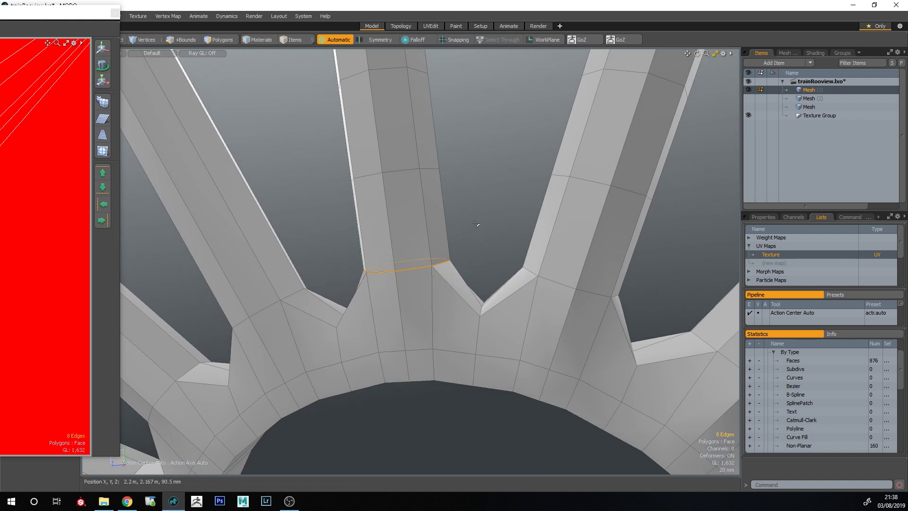
{"action": "key", "text": "b"}
{"action": "scroll", "coordinate": [425, 223], "scroll_direction": "up", "scroll_amount": 5}
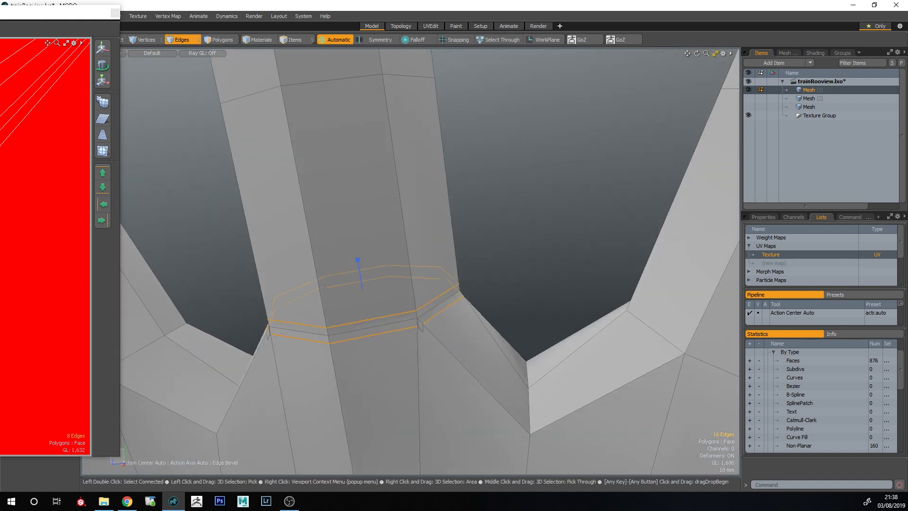
{"action": "left_click", "coordinate": [114, 15]}
{"action": "left_click", "coordinate": [57, 375]}
{"action": "left_click", "coordinate": [57, 365]}
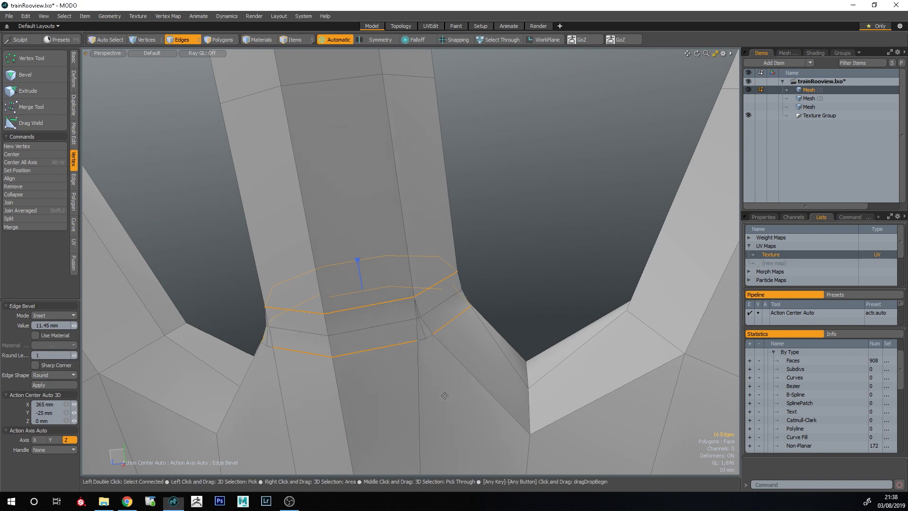
- Try a Join Averaged on vertices at the bevelled spoke base, and undo it
{"action": "left_click_drag", "start_coordinate": [562, 355], "coordinate": [571, 364], "text": "alt"}
{"action": "key", "text": "1"}
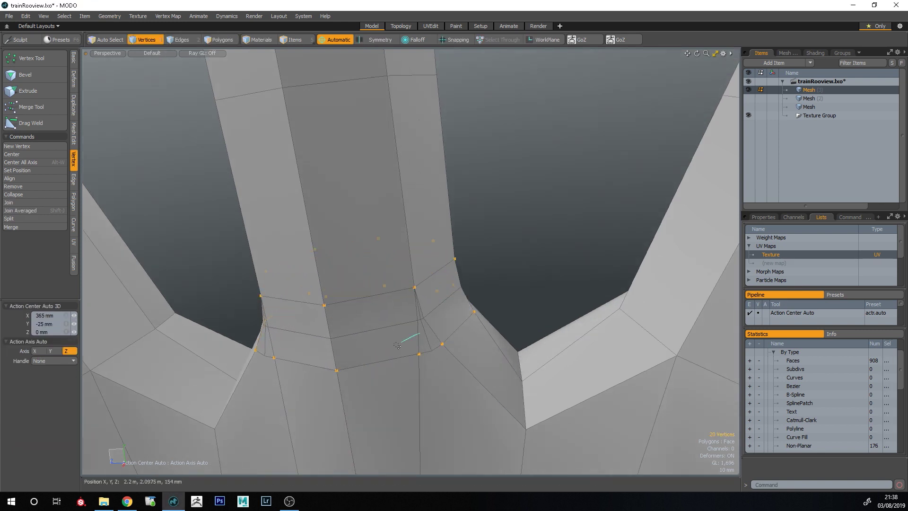
{"action": "key", "text": "shift+j"}
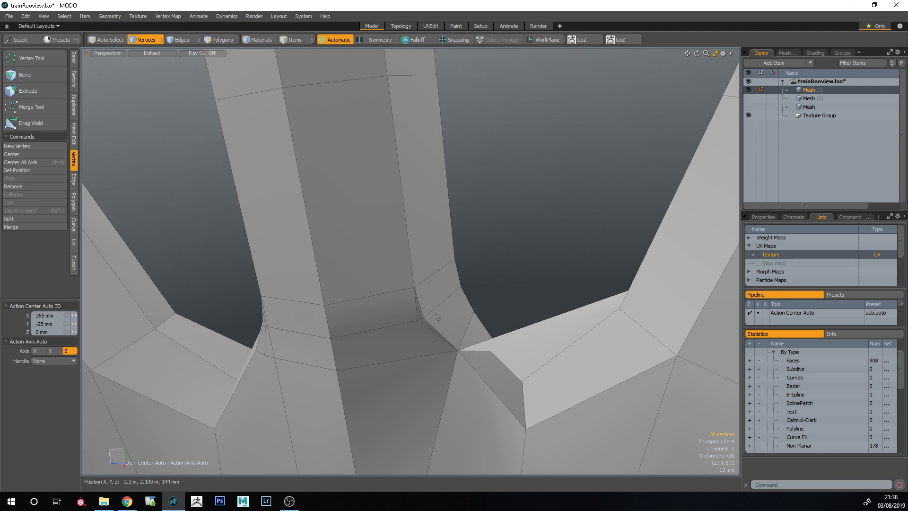
{"action": "key", "text": "ctrl+z"}
- Merge the clustered vertices at each corner of the bevelled spoke base using Join Averaged
{"action": "left_click_drag", "start_coordinate": [476, 338], "coordinate": [499, 337], "text": "alt"}
{"action": "right_click_drag", "start_coordinate": [513, 332], "coordinate": [567, 284], "text": "ctrl"}
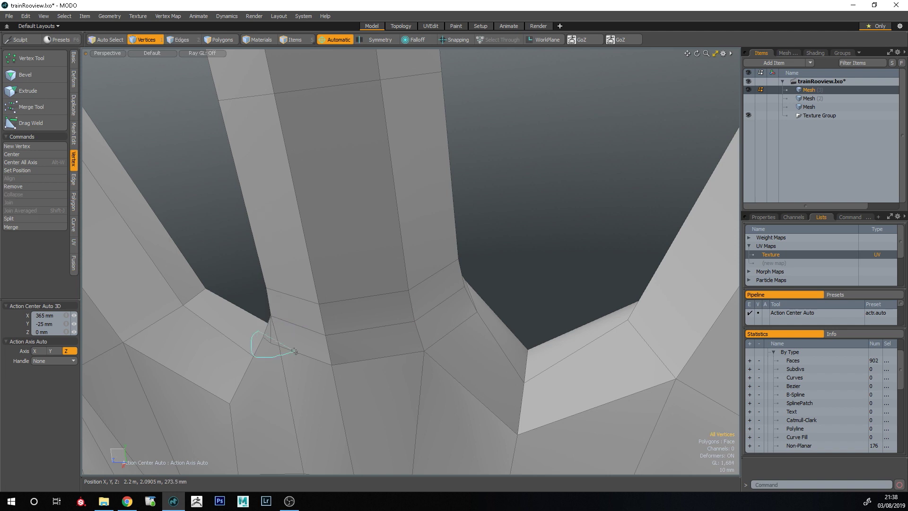
{"action": "right_click_drag", "start_coordinate": [294, 350], "coordinate": [295, 351]}
{"action": "key", "text": "shift+j"}
{"action": "left_click_drag", "start_coordinate": [523, 349], "coordinate": [427, 337], "text": "alt"}
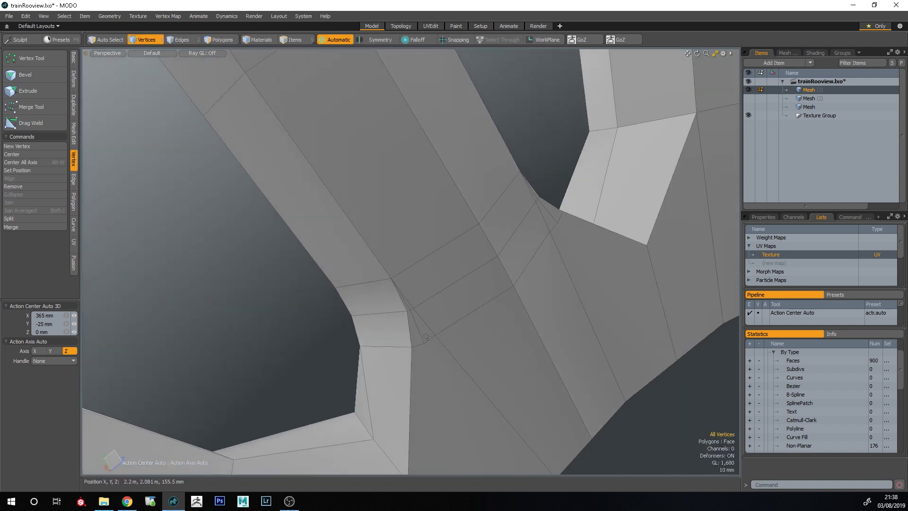
{"action": "key", "text": "shift+j"}
{"action": "right_click_drag", "start_coordinate": [411, 314], "coordinate": [398, 316]}
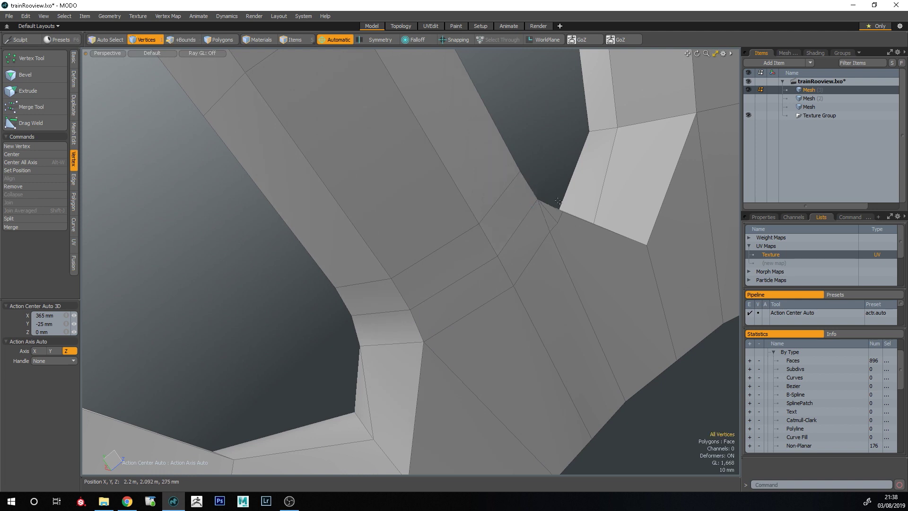
{"action": "key", "text": "shift+j"}
- Compare the reworked spoke base with the neighbouring spokes in smoothed and faceted display
{"action": "scroll", "coordinate": [543, 203], "scroll_direction": "down", "scroll_amount": 3}
{"action": "key", "text": "Tab"}
{"action": "left_click_drag", "start_coordinate": [542, 204], "coordinate": [394, 246], "text": "alt"}
{"action": "scroll", "coordinate": [471, 355], "scroll_direction": "down", "scroll_amount": 3}
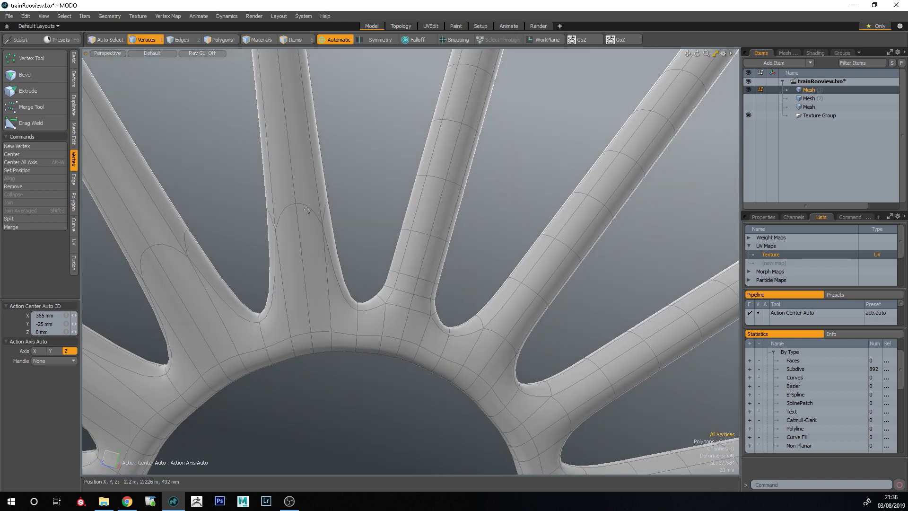
{"action": "key", "text": "Tab"}
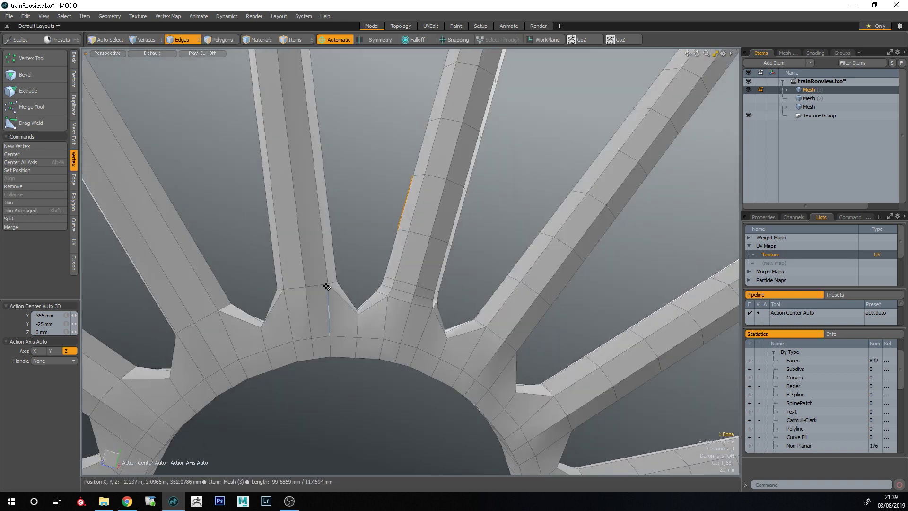
{"action": "key", "text": "Tab"}
{"action": "left_click_drag", "start_coordinate": [390, 224], "coordinate": [446, 249], "text": "alt"}
{"action": "scroll", "coordinate": [451, 304], "scroll_direction": "up", "scroll_amount": 1}
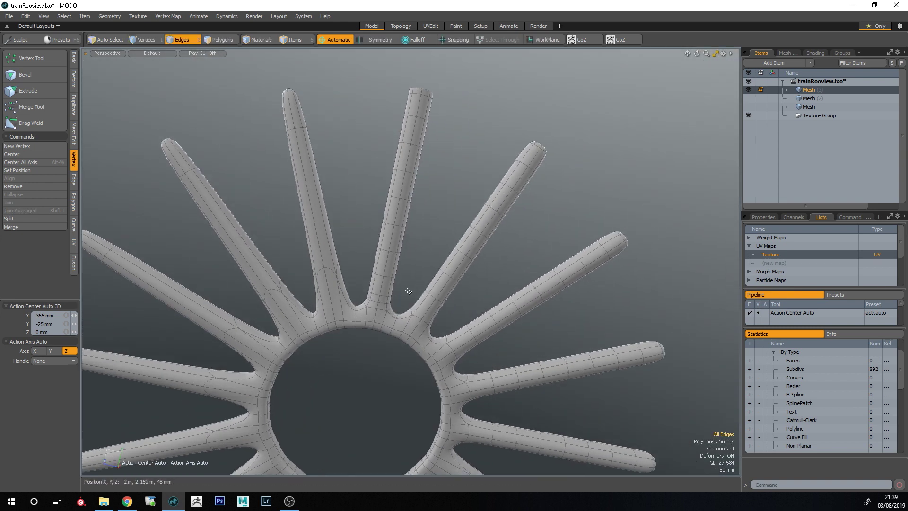
{"action": "scroll", "coordinate": [405, 293], "scroll_direction": "up", "scroll_amount": 4}
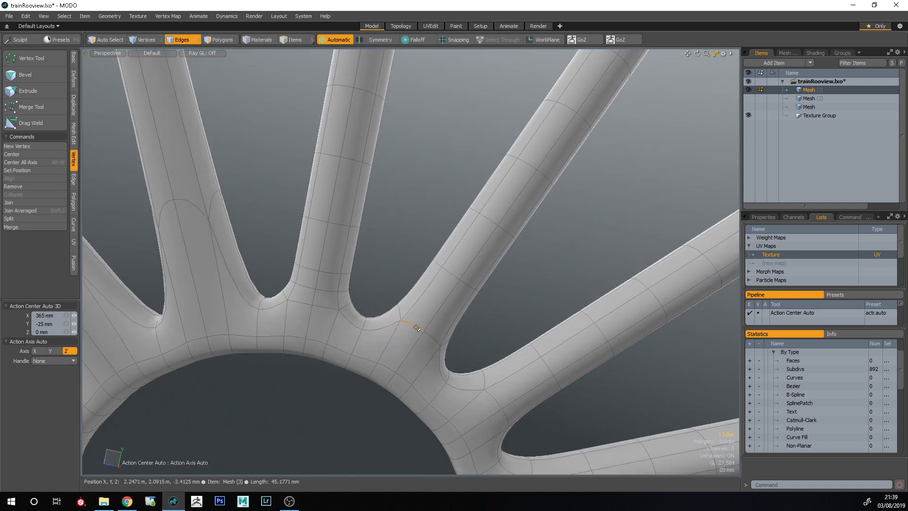
- Try to bevel the edges around the front of the wheel hub in Inset mode with a value of 116.8 mm
{"action": "left_click_drag", "start_coordinate": [416, 328], "coordinate": [436, 338]}
{"action": "left_click_drag", "start_coordinate": [433, 376], "coordinate": [525, 284], "text": "alt"}
{"action": "left_click_drag", "start_coordinate": [393, 290], "coordinate": [385, 330], "text": "alt"}
{"action": "key", "text": "Tab"}
{"action": "left_click_drag", "start_coordinate": [420, 383], "coordinate": [389, 342], "text": "alt"}
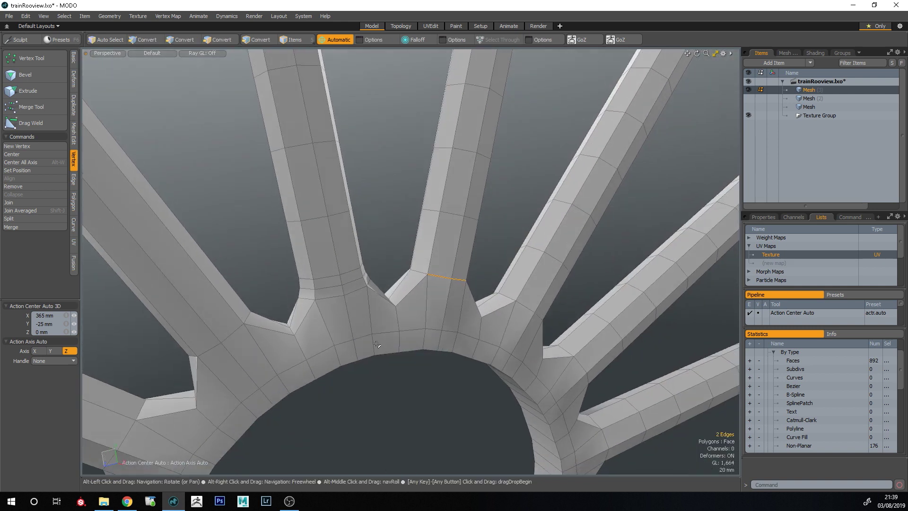
{"action": "left_click", "coordinate": [384, 335]}
{"action": "key", "text": "b"}
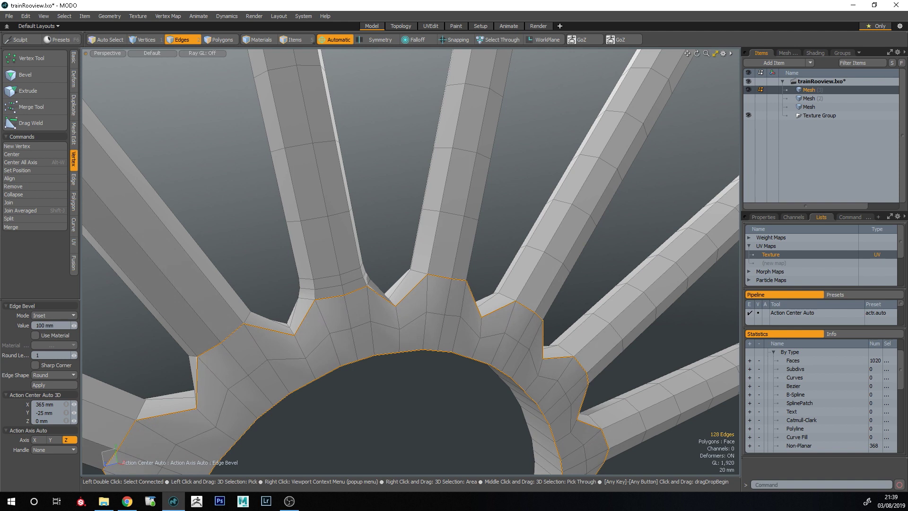
{"action": "left_click_drag", "start_coordinate": [75, 326], "coordinate": [71, 325]}
{"action": "left_click_drag", "start_coordinate": [477, 332], "coordinate": [426, 297], "text": "alt"}
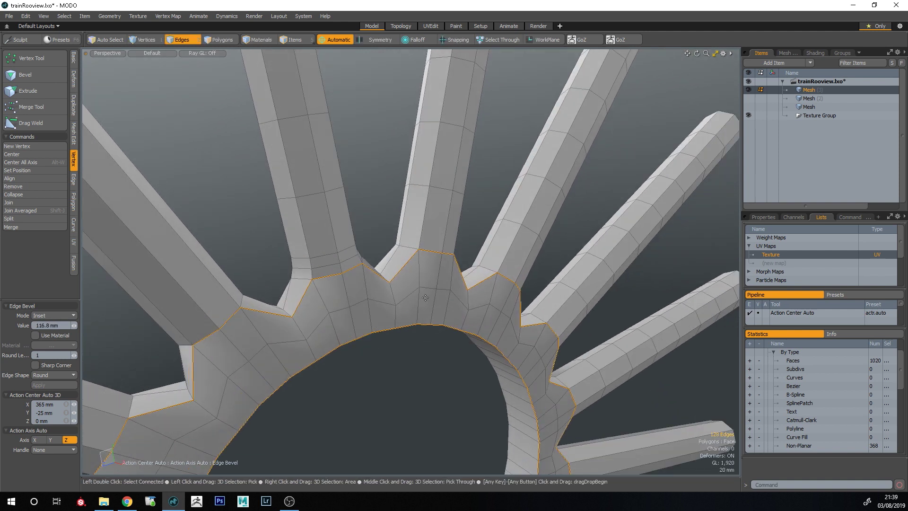
{"action": "key", "text": "q"}
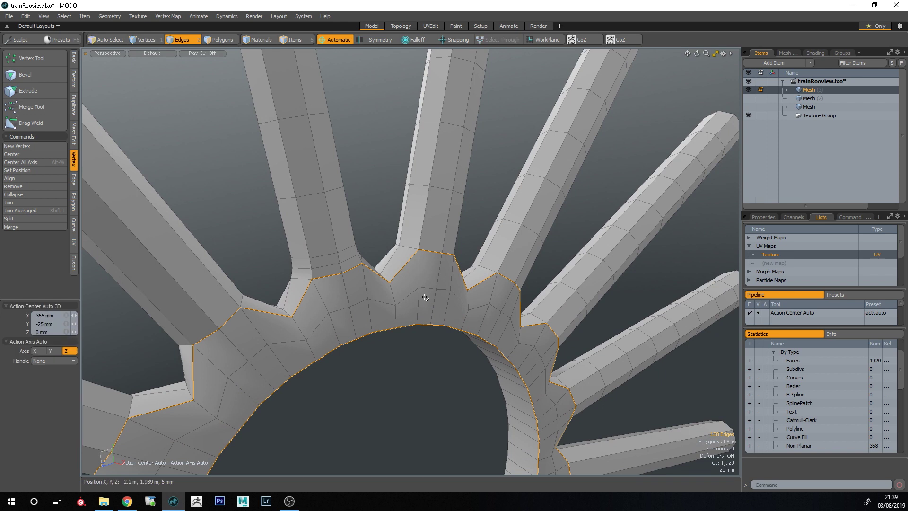
- Preview the hub with subdivision smoothing and remove the edges added by the bevel
{"action": "left_click", "coordinate": [397, 377]}
{"action": "key", "text": "Tab"}
{"action": "left_click_drag", "start_coordinate": [398, 377], "coordinate": [334, 367], "text": "alt"}
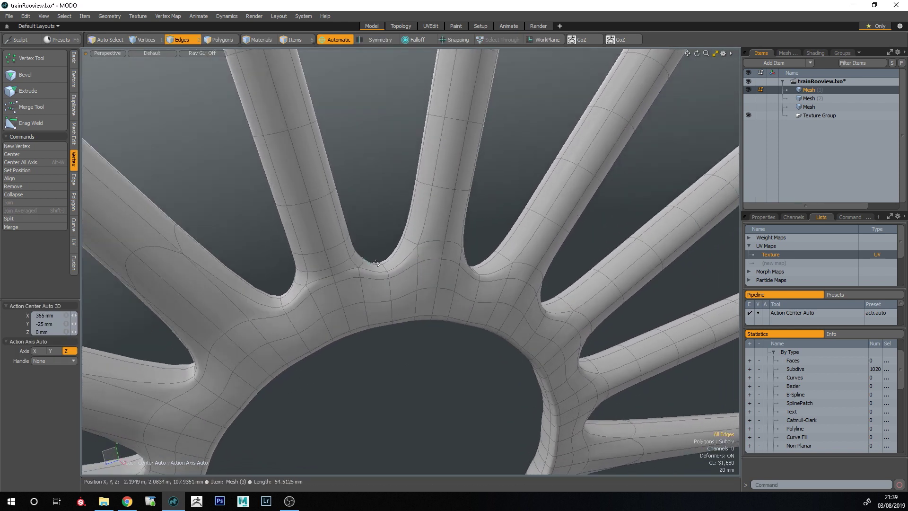
{"action": "double_click", "coordinate": [398, 318]}
{"action": "key", "text": "BackSpace"}
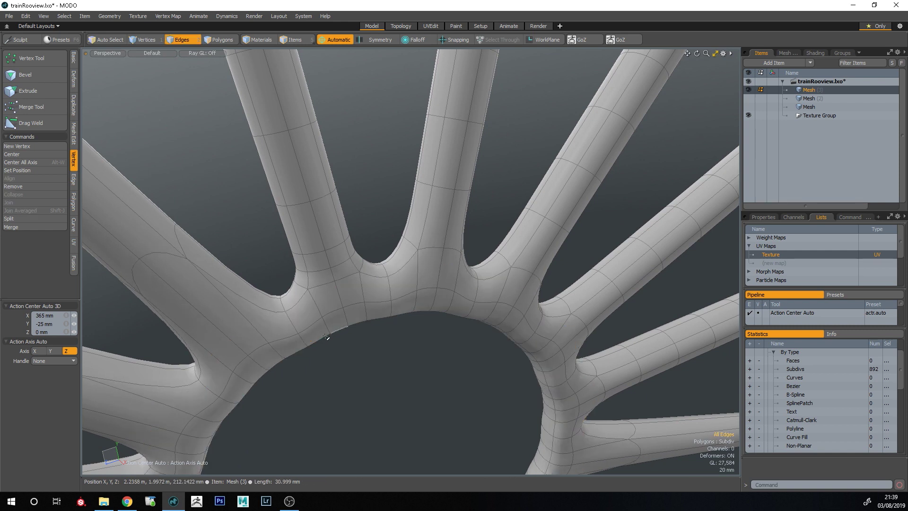
- Bevel the rim edge loop of the unsmoothed hub opening by 1.9 mm and turn subdivision smoothing back on
{"action": "scroll", "coordinate": [326, 336], "scroll_direction": "down", "scroll_amount": 4}
{"action": "key", "text": "Tab"}
{"action": "left_click_drag", "start_coordinate": [327, 337], "coordinate": [459, 346], "text": "alt"}
{"action": "double_click", "coordinate": [455, 355]}
{"action": "key", "text": "b"}
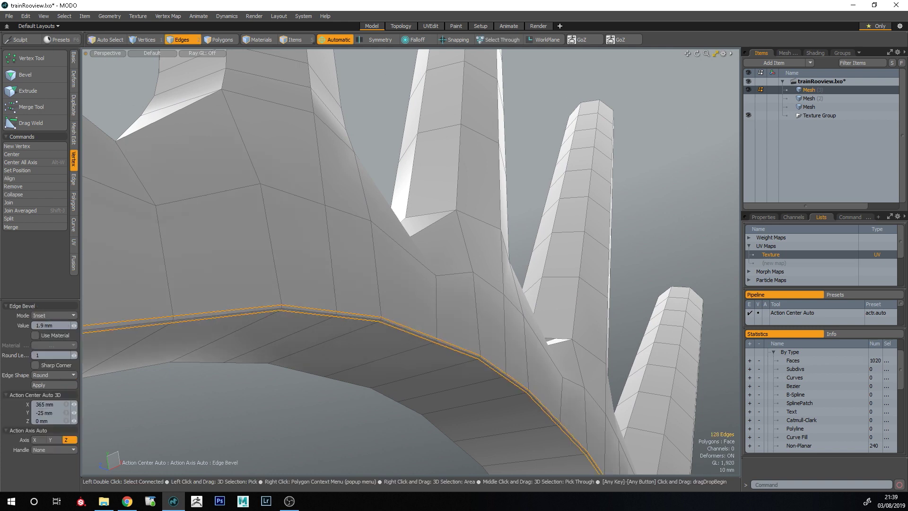
{"action": "key", "text": "q"}
{"action": "left_click", "coordinate": [340, 407]}
{"action": "key", "text": "Tab"}
{"action": "left_click_drag", "start_coordinate": [326, 383], "coordinate": [416, 319], "text": "alt"}
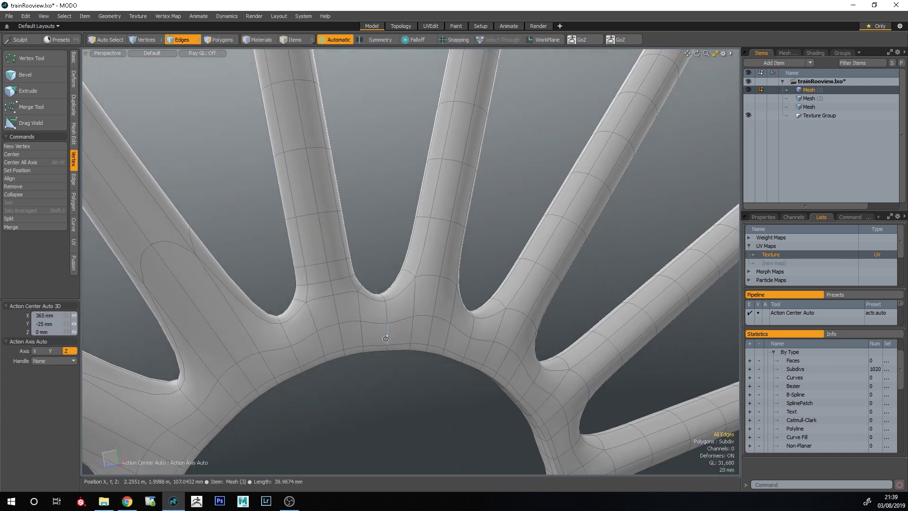
- Examine the smoothed hub rim and spoke junctions from close up and across the whole wheel
{"action": "scroll", "coordinate": [389, 339], "scroll_direction": "down", "scroll_amount": 5, "text": "alt"}
{"action": "scroll", "coordinate": [388, 339], "scroll_direction": "up", "scroll_amount": 3, "text": "alt"}
{"action": "left_click_drag", "start_coordinate": [388, 340], "coordinate": [405, 267], "text": "alt"}
{"action": "scroll", "coordinate": [352, 344], "scroll_direction": "down", "scroll_amount": 5, "text": "alt"}
{"action": "key", "text": "KP_8"}
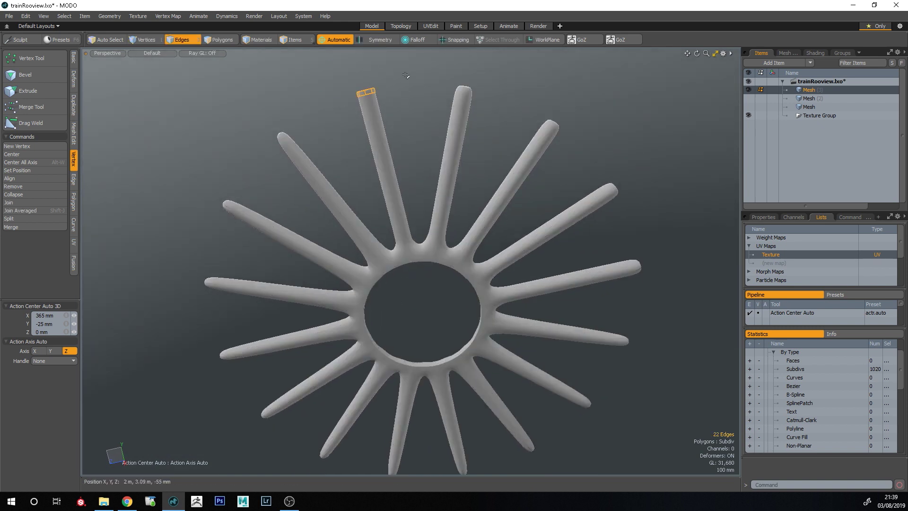
{"action": "scroll", "coordinate": [426, 240], "scroll_direction": "up", "scroll_amount": 4, "text": "alt"}
{"action": "left_click_drag", "start_coordinate": [426, 240], "coordinate": [427, 308], "text": "alt"}
{"action": "scroll", "coordinate": [430, 258], "scroll_direction": "down", "scroll_amount": 3, "text": "alt"}
{"action": "scroll", "coordinate": [438, 257], "scroll_direction": "up", "scroll_amount": 4, "text": "alt"}
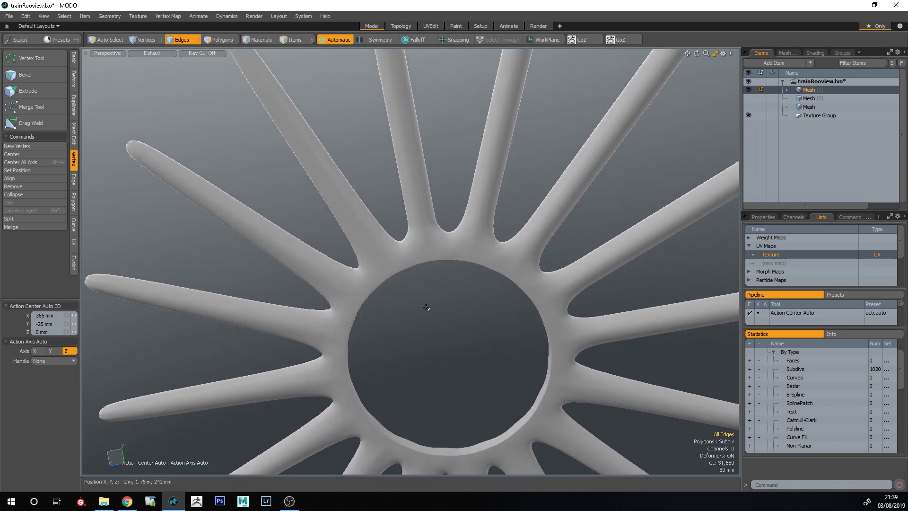
{"action": "scroll", "coordinate": [426, 265], "scroll_direction": "down", "scroll_amount": 6, "text": "alt"}
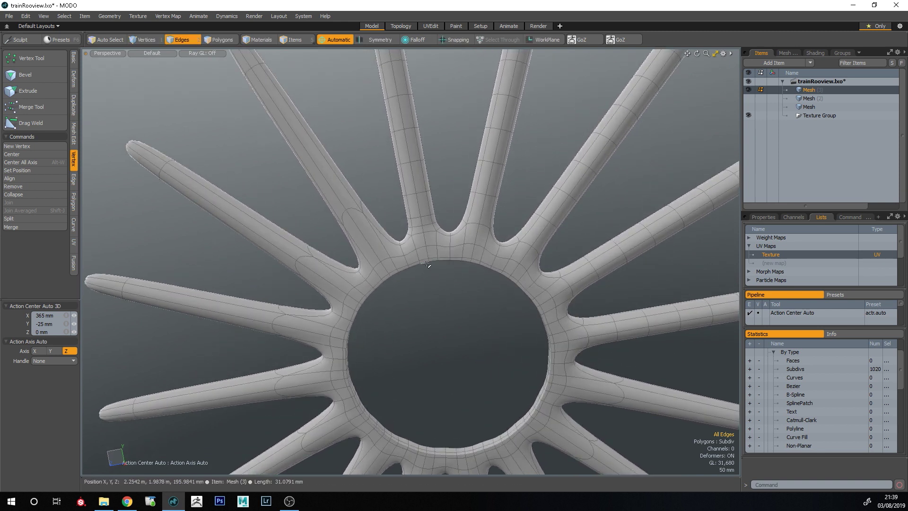
{"action": "left_click_drag", "start_coordinate": [410, 256], "coordinate": [419, 248], "text": "alt"}
- Inspect the polygon flow where the spokes meet the hub in polygon mode
{"action": "key", "text": "3"}
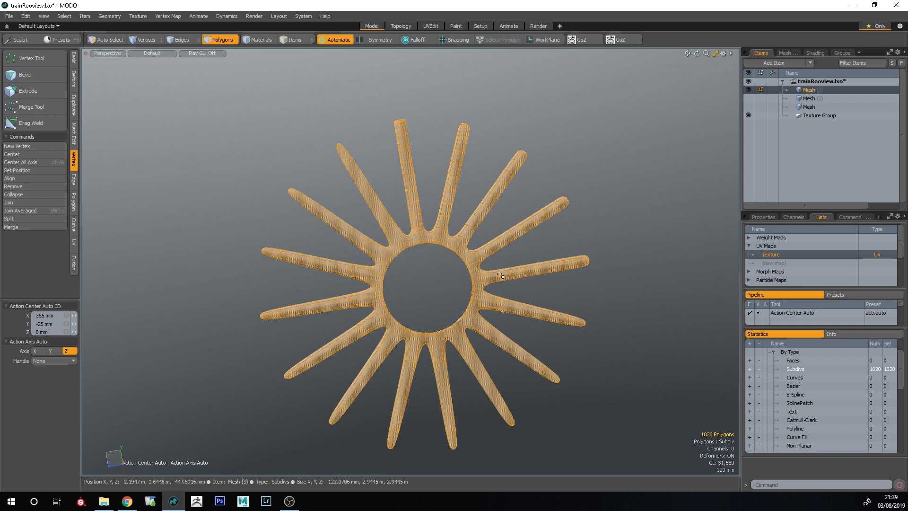
{"action": "left_click", "coordinate": [380, 126]}
{"action": "scroll", "coordinate": [468, 201], "scroll_direction": "up", "scroll_amount": 5}
{"action": "left_click_drag", "start_coordinate": [509, 225], "coordinate": [492, 235], "text": "alt"}
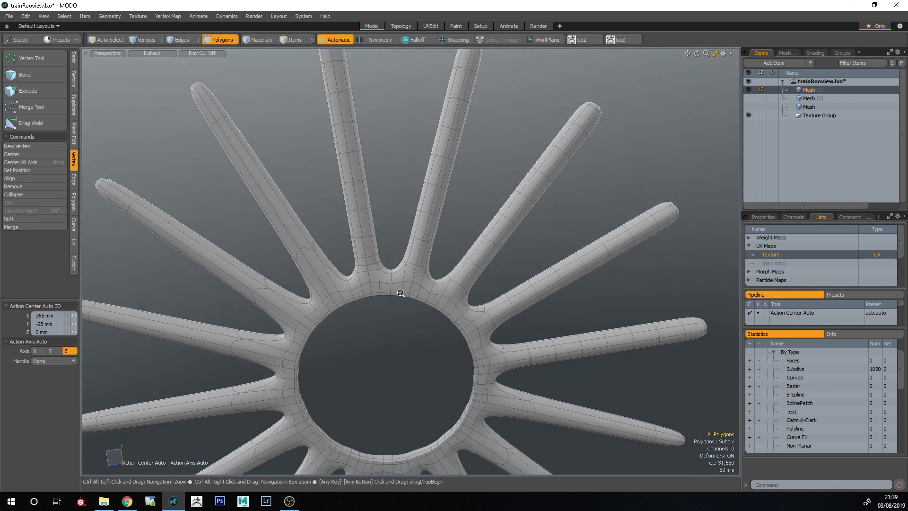
{"action": "scroll", "coordinate": [400, 291], "scroll_direction": "down", "scroll_amount": 3}
{"action": "left_click_drag", "start_coordinate": [388, 283], "coordinate": [377, 275], "text": "alt"}
{"action": "scroll", "coordinate": [377, 274], "scroll_direction": "up", "scroll_amount": 2}
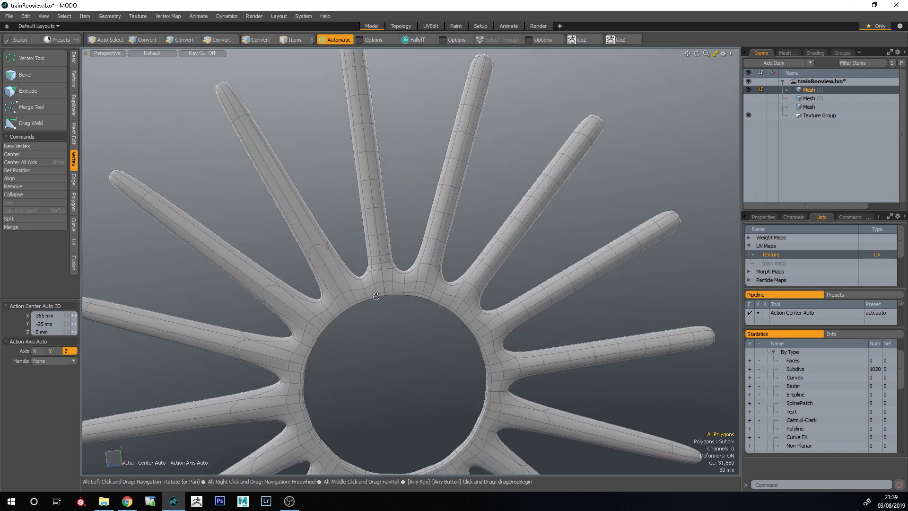
{"action": "scroll", "coordinate": [483, 188], "scroll_direction": "down", "scroll_amount": 2}
{"action": "left_click_drag", "start_coordinate": [417, 242], "coordinate": [381, 264], "text": "alt"}
{"action": "scroll", "coordinate": [381, 264], "scroll_direction": "up", "scroll_amount": 2}
{"action": "left_click", "coordinate": [378, 259]}
{"action": "left_click", "coordinate": [488, 250]}
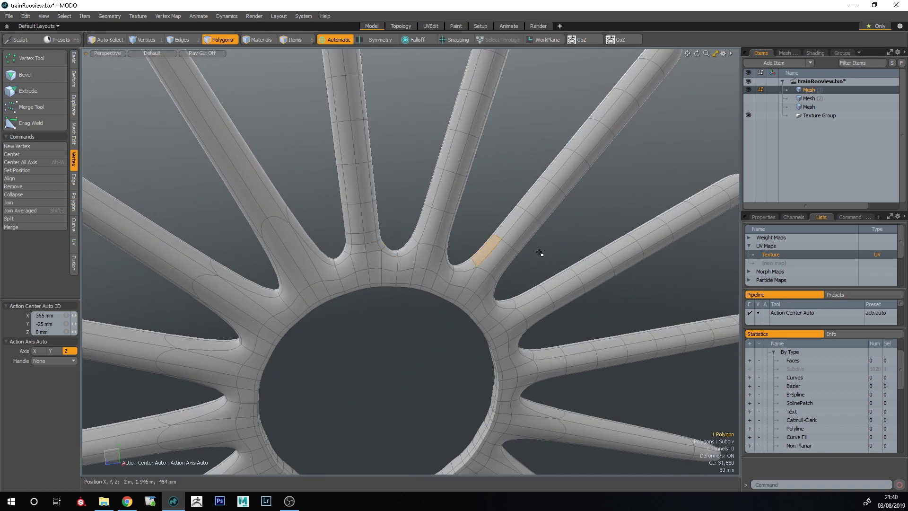
{"action": "left_click", "coordinate": [530, 261]}
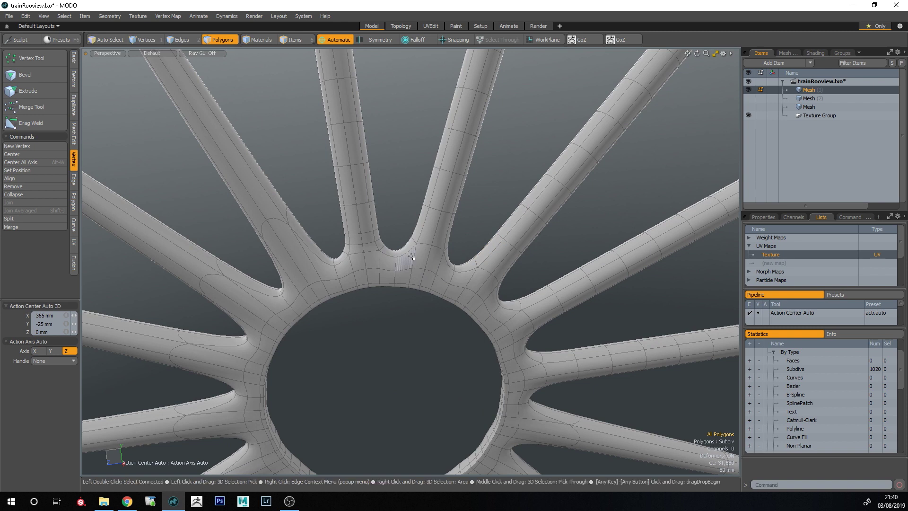
{"action": "scroll", "coordinate": [352, 251], "scroll_direction": "down", "scroll_amount": 6}
{"action": "scroll", "coordinate": [357, 196], "scroll_direction": "up", "scroll_amount": 2}
{"action": "right_click_drag", "start_coordinate": [337, 144], "coordinate": [359, 146]}
{"action": "left_click", "coordinate": [360, 148]}
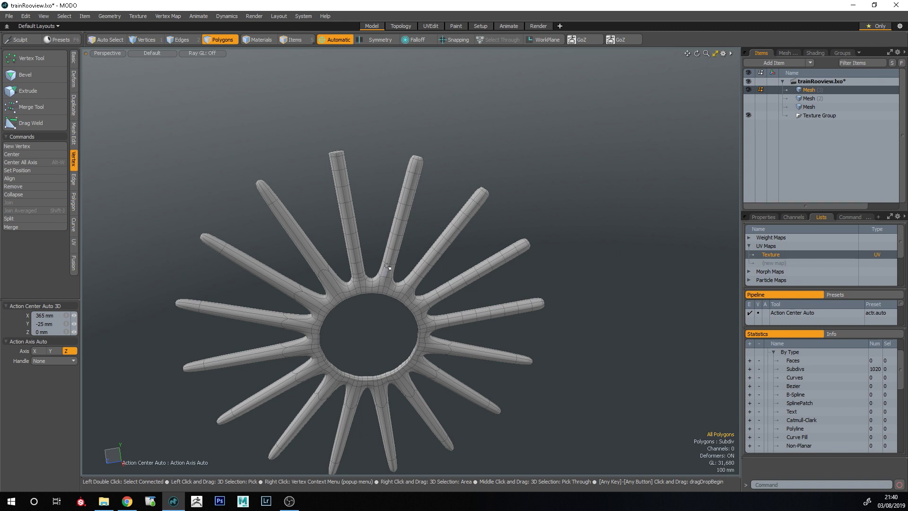
- Switch to the Mesh item that holds the full locomotive and frame the engine in the view
{"action": "left_click", "coordinate": [786, 98]}
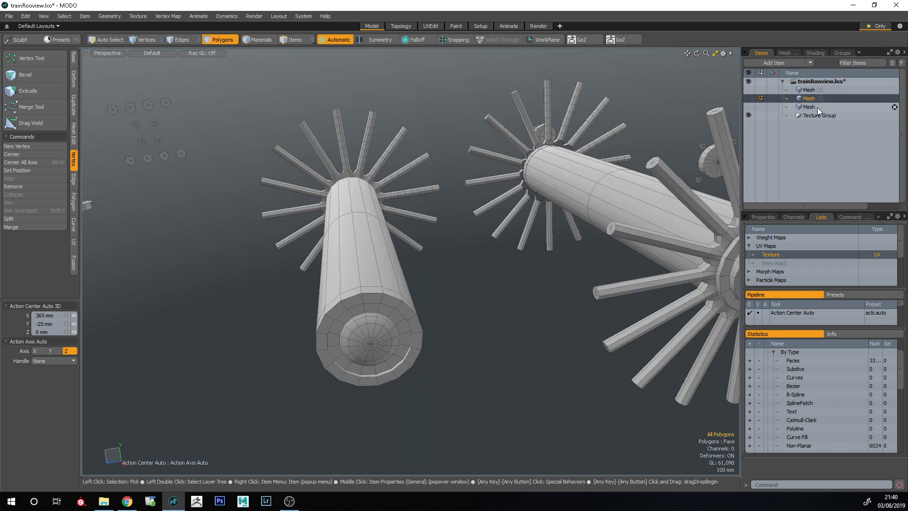
{"action": "left_click", "coordinate": [817, 107]}
{"action": "key", "text": "a"}
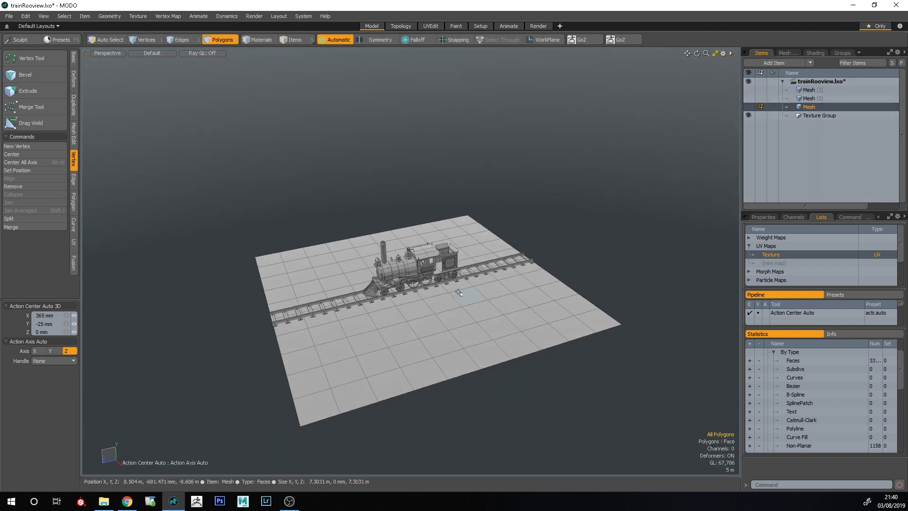
{"action": "key", "text": "shift+a"}
{"action": "left_click_drag", "start_coordinate": [294, 189], "coordinate": [509, 340], "text": "alt"}
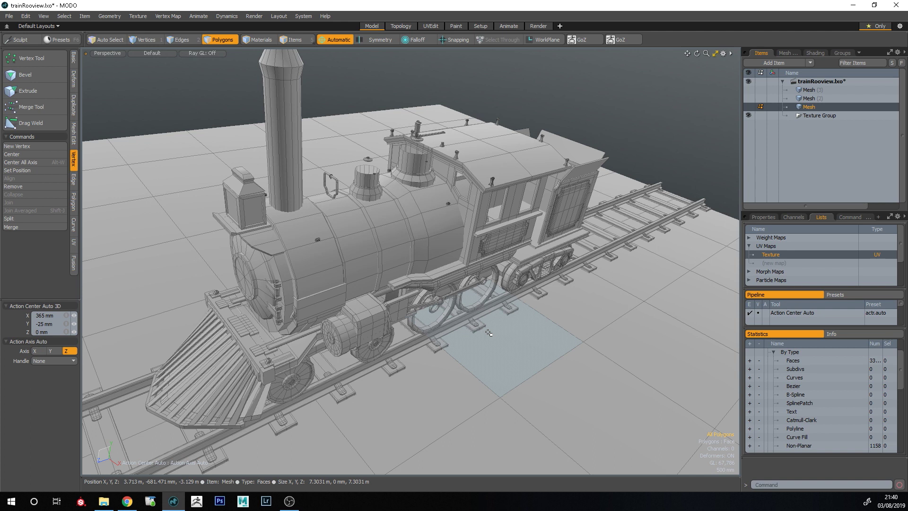
- Select the connected polygons of the boiler body, the ornate cab side plate and the cab roof
{"action": "scroll", "coordinate": [438, 308], "scroll_direction": "up", "scroll_amount": 5}
{"action": "double_click", "coordinate": [405, 257]}
{"action": "left_click_drag", "start_coordinate": [356, 258], "coordinate": [456, 283], "text": "alt+shift"}
{"action": "double_click", "coordinate": [331, 265], "text": "shift"}
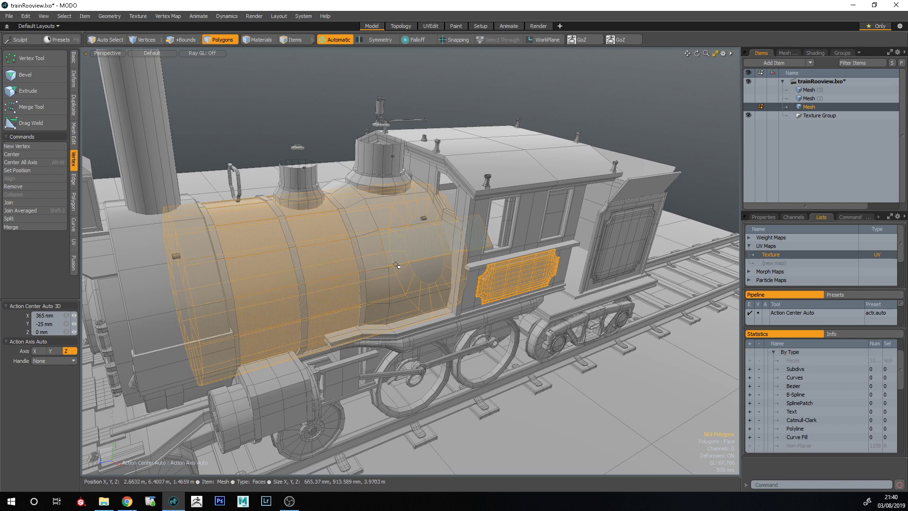
{"action": "double_click", "coordinate": [448, 170], "text": "shift"}
{"action": "left_click_drag", "start_coordinate": [440, 203], "coordinate": [437, 251], "text": "alt"}
{"action": "scroll", "coordinate": [455, 188], "scroll_direction": "up", "scroll_amount": 6}
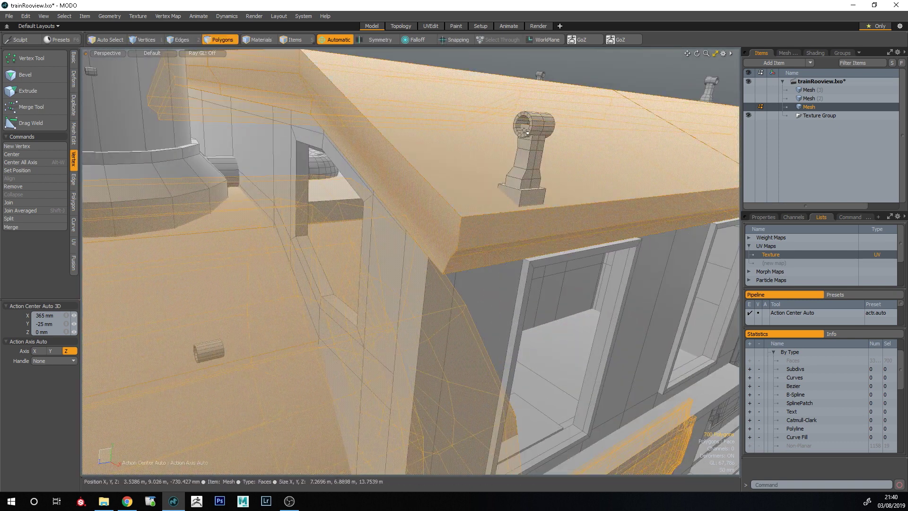
{"action": "left_click_drag", "start_coordinate": [534, 128], "coordinate": [534, 251], "text": "alt"}
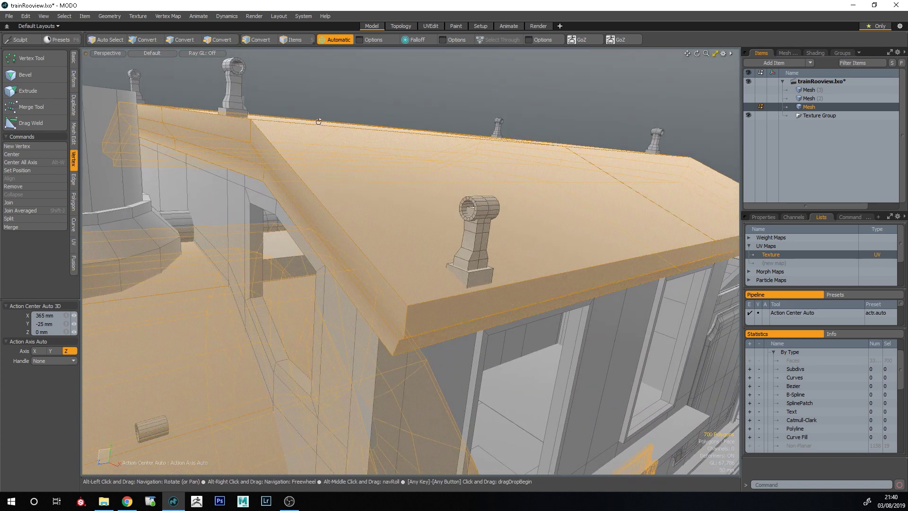
- Add the cowcatcher's slats and base frame to the selection as whole connected pieces
{"action": "left_click_drag", "start_coordinate": [504, 213], "coordinate": [422, 395], "text": "ctrl+alt"}
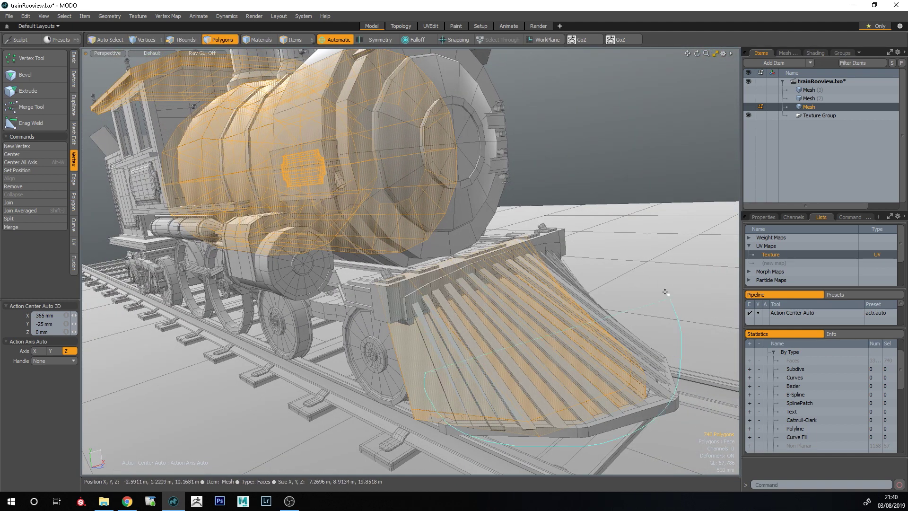
{"action": "left_click_drag", "start_coordinate": [674, 309], "coordinate": [548, 345], "text": "alt"}
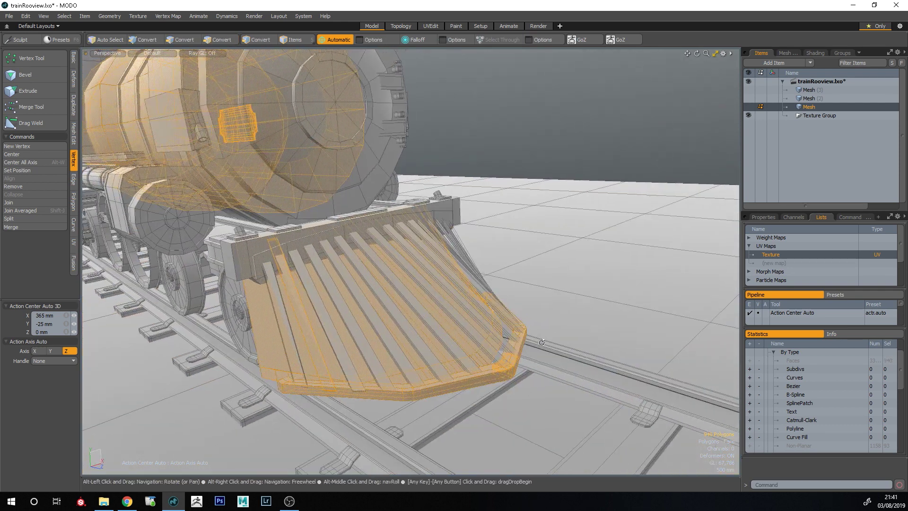
{"action": "key", "text": "bracketright"}
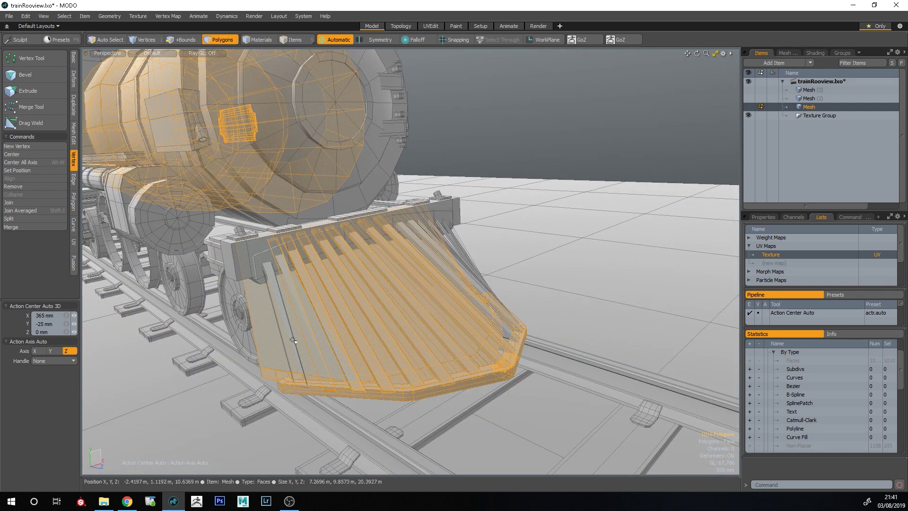
{"action": "left_click_drag", "start_coordinate": [296, 333], "coordinate": [400, 317], "text": "alt"}
{"action": "left_click_drag", "start_coordinate": [400, 317], "coordinate": [435, 292], "text": "ctrl+alt"}
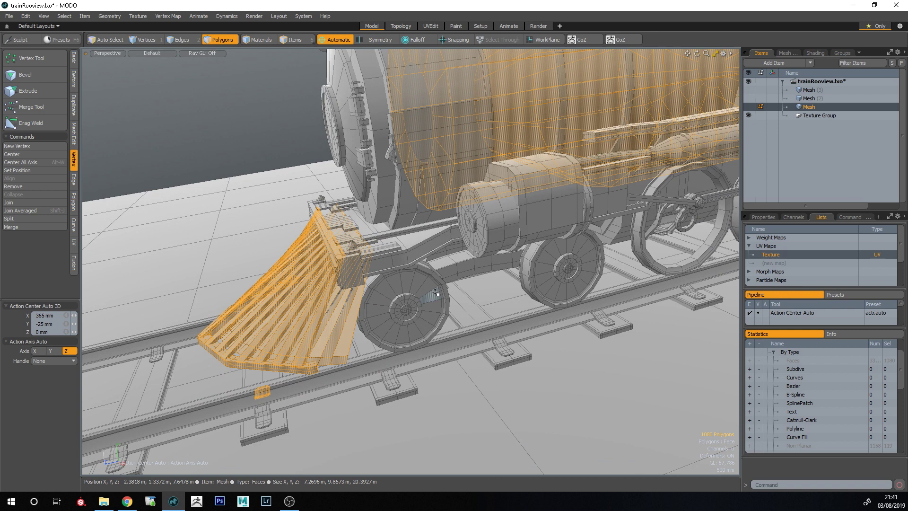
- Cut the selected locomotive parts and paste them into a new mesh item
{"action": "key", "text": "h"}
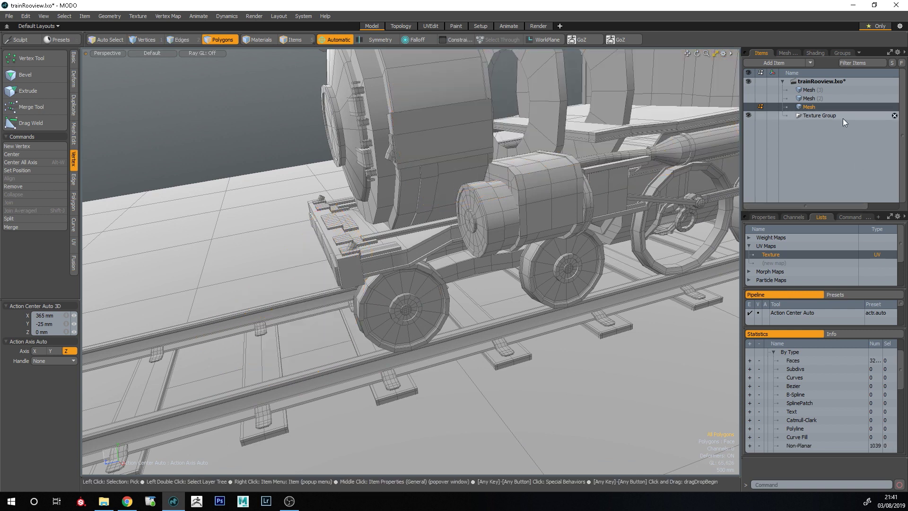
{"action": "key", "text": "n"}
{"action": "key", "text": "ctrl+v"}
{"action": "left_click", "coordinate": [550, 302]}
{"action": "left_click_drag", "start_coordinate": [549, 303], "coordinate": [442, 305], "text": "alt"}
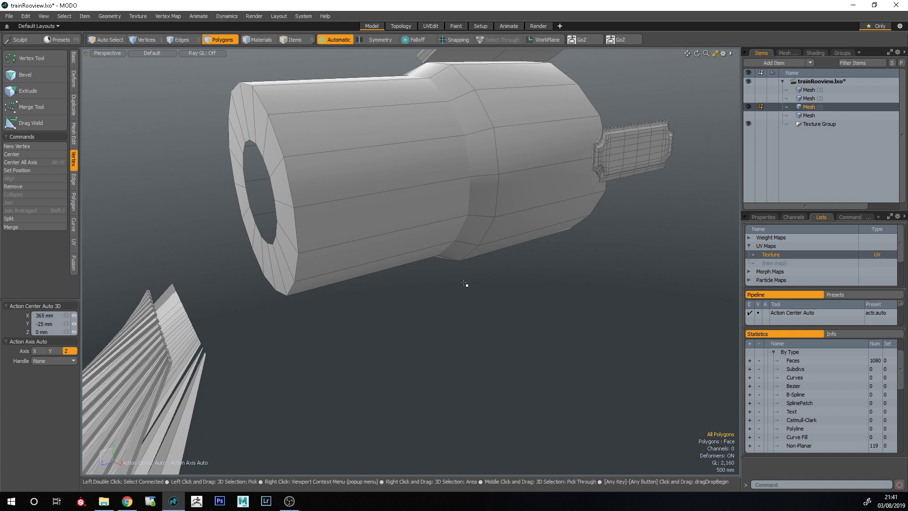
{"action": "scroll", "coordinate": [464, 283], "scroll_direction": "down", "scroll_amount": 3}
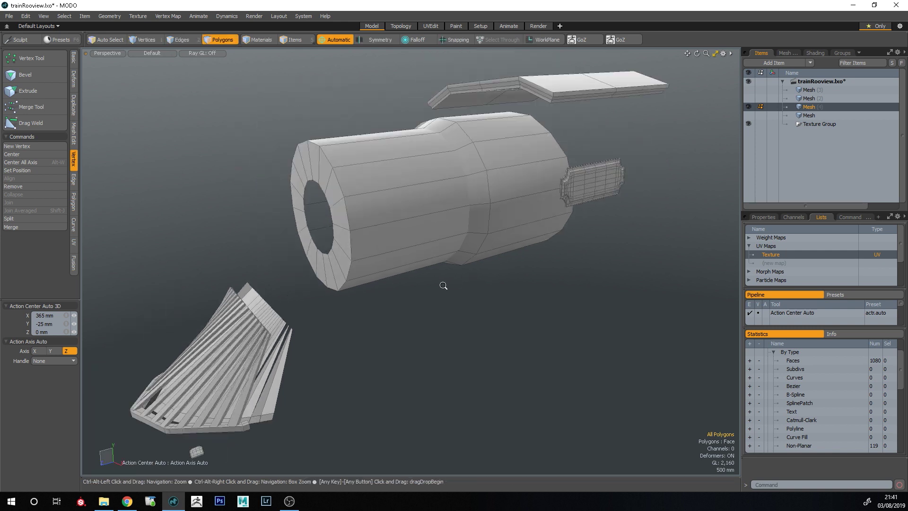
{"action": "left_click_drag", "start_coordinate": [444, 286], "coordinate": [444, 305], "text": "alt"}
- Examine the separated boiler and cowcatcher pieces by selecting their connected polygons and clearing the selection
{"action": "double_click", "coordinate": [453, 174]}
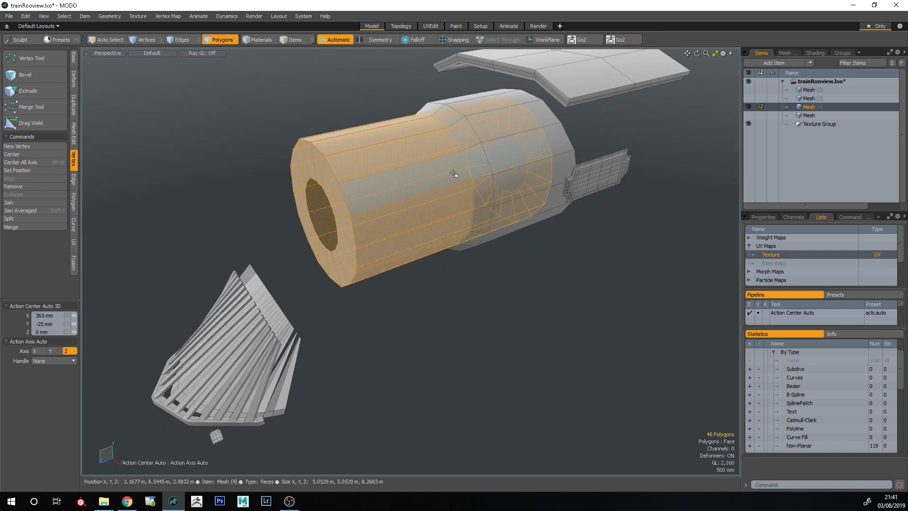
{"action": "left_click", "coordinate": [477, 309]}
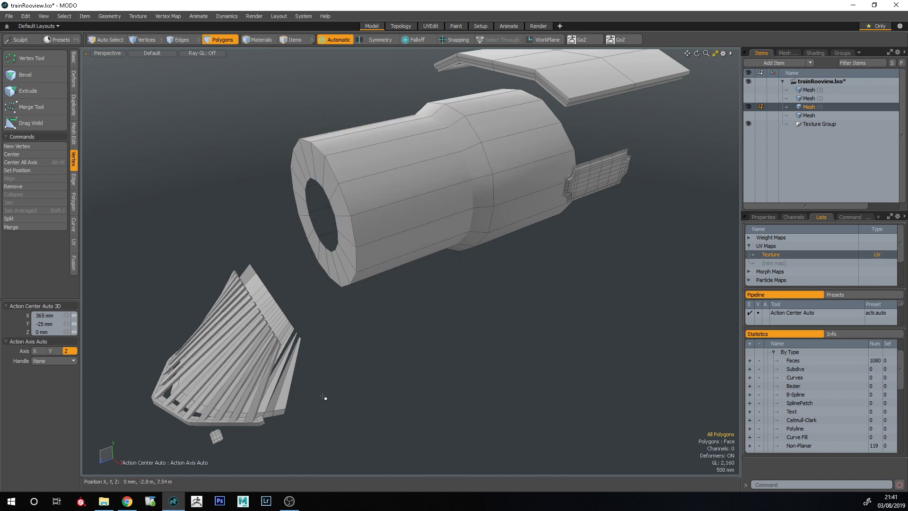
{"action": "left_click_drag", "start_coordinate": [283, 361], "coordinate": [298, 365]}
{"action": "key", "text": "bracketright"}
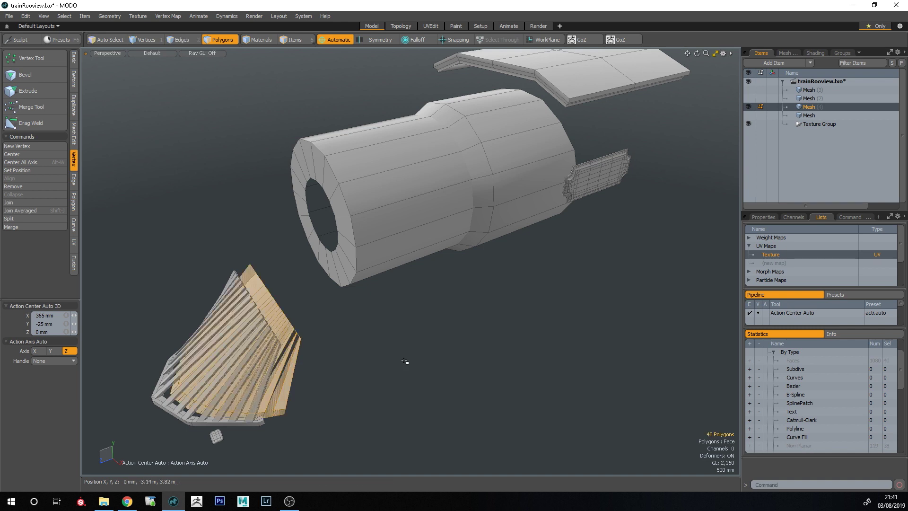
{"action": "key", "text": "Escape"}
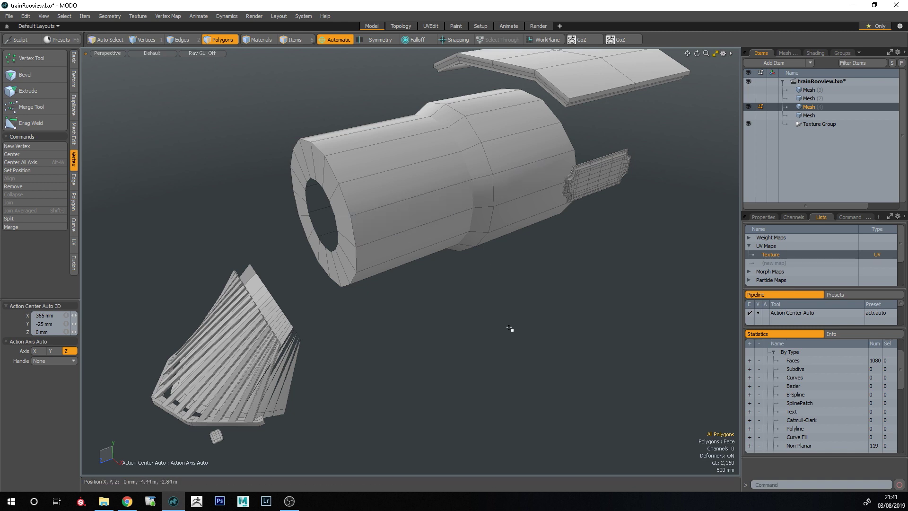
{"action": "left_click_drag", "start_coordinate": [507, 194], "coordinate": [537, 242], "text": "alt"}
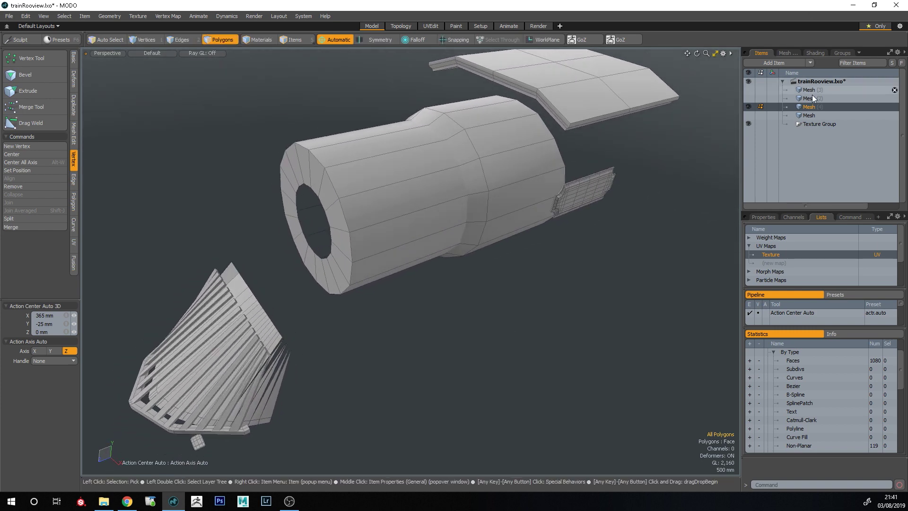
- Select the cab side wall with its window frames and ledge, and transfer it into the boiler and roof mesh item
{"action": "left_click", "coordinate": [809, 115]}
{"action": "left_click_drag", "start_coordinate": [614, 116], "coordinate": [553, 141], "text": "alt"}
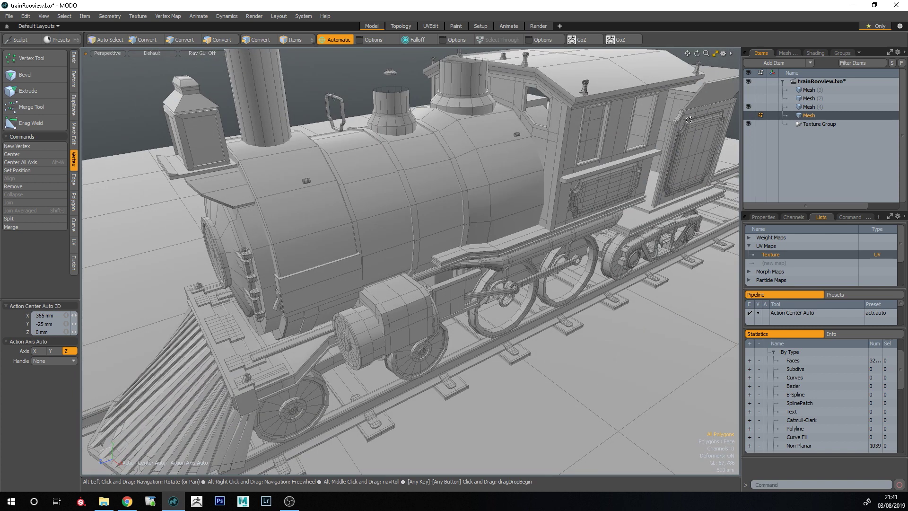
{"action": "left_click", "coordinate": [809, 107]}
{"action": "left_click_drag", "start_coordinate": [377, 319], "coordinate": [460, 299], "text": "ctrl+alt"}
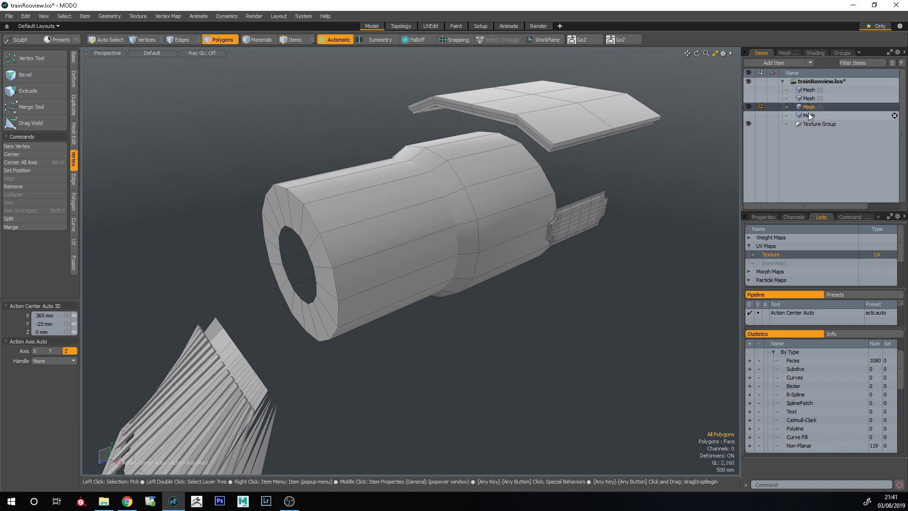
{"action": "left_click", "coordinate": [809, 115]}
{"action": "left_click_drag", "start_coordinate": [653, 203], "coordinate": [534, 236], "text": "alt+shift"}
{"action": "double_click", "coordinate": [356, 240]}
{"action": "double_click", "coordinate": [320, 229], "text": "shift"}
{"action": "double_click", "coordinate": [332, 228], "text": "shift"}
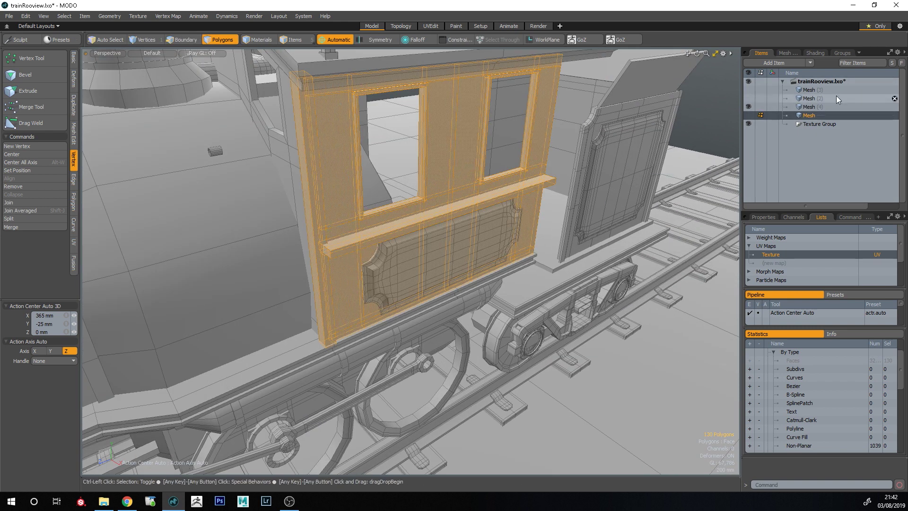
{"action": "left_click", "coordinate": [825, 106]}
- Cut the ornate cab side plate, paste it into a new mesh item and hide the boiler and roof mesh
{"action": "left_click", "coordinate": [463, 260]}
{"action": "double_click", "coordinate": [463, 259]}
{"action": "key", "text": "ctrl+x"}
{"action": "key", "text": "n"}
{"action": "key", "text": "ctrl+v"}
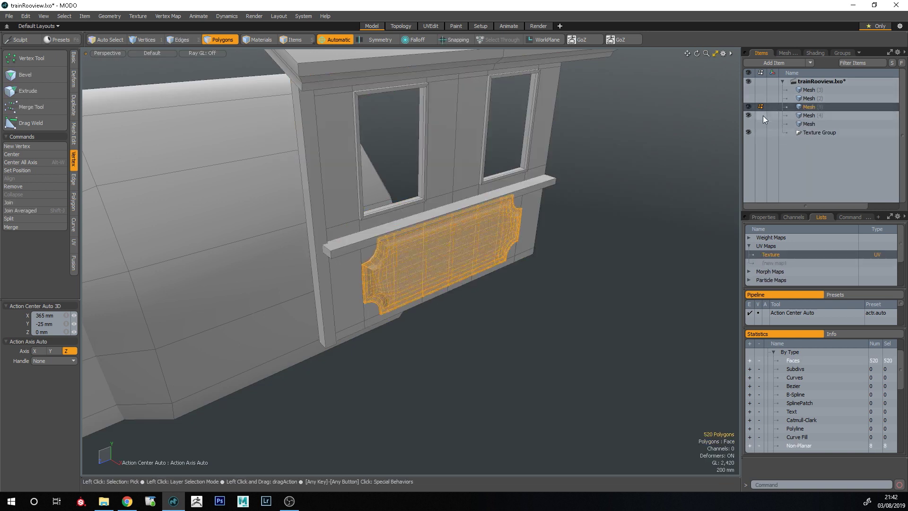
{"action": "left_click", "coordinate": [748, 115]}
{"action": "left_click", "coordinate": [631, 229]}
- Examine the isolated plate's edge flow and recessed corners from several angles, toggling subdivision to compare
{"action": "left_click_drag", "start_coordinate": [426, 278], "coordinate": [634, 242], "text": "ctrl+alt"}
{"action": "key", "text": "Tab"}
{"action": "key", "text": "Tab"}
{"action": "key", "text": "1"}
{"action": "key", "text": "2"}
{"action": "left_click", "coordinate": [603, 225]}
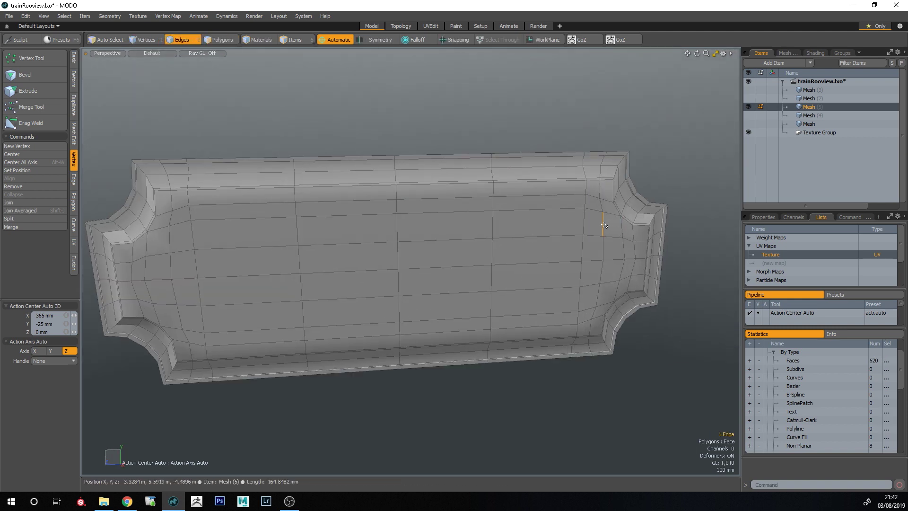
{"action": "left_click", "coordinate": [576, 380]}
{"action": "mouse_move", "coordinate": [407, 282]}
{"action": "left_mouse_down", "text": "alt"}
{"action": "mouse_move", "coordinate": [373, 298]}
{"action": "mouse_move", "coordinate": [229, 185]}
{"action": "mouse_move", "coordinate": [252, 168]}
{"action": "mouse_move", "coordinate": [231, 164]}
{"action": "mouse_move", "coordinate": [225, 150]}
{"action": "mouse_move", "coordinate": [454, 155]}
{"action": "left_mouse_up", "text": "alt"}
{"action": "key", "text": "3"}
{"action": "left_click_drag", "start_coordinate": [454, 331], "coordinate": [484, 367], "text": "alt"}
{"action": "left_click", "coordinate": [485, 367]}
{"action": "left_click_drag", "start_coordinate": [219, 173], "coordinate": [260, 168], "text": "ctrl+alt"}
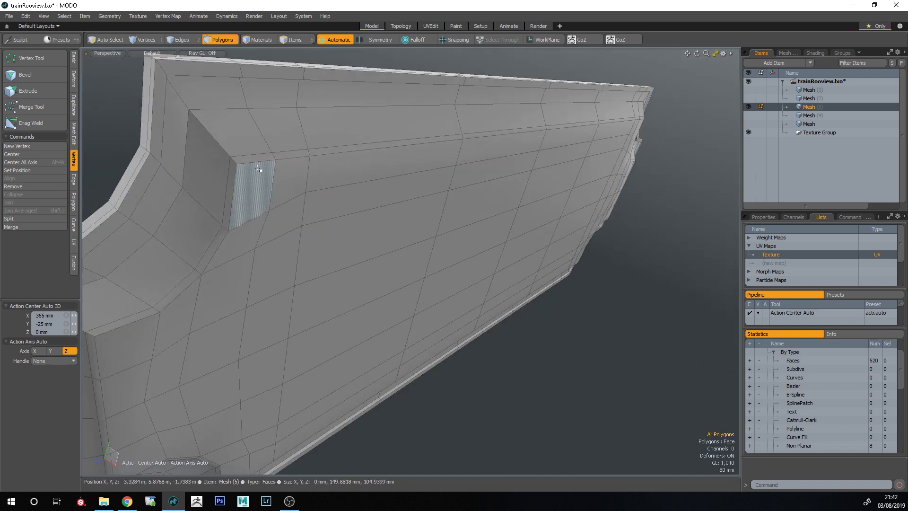
- Preview the plate's corner as a subdivision surface, switch back to plain faces and view the whole plate
{"action": "key", "text": "2"}
{"action": "key", "text": "Tab"}
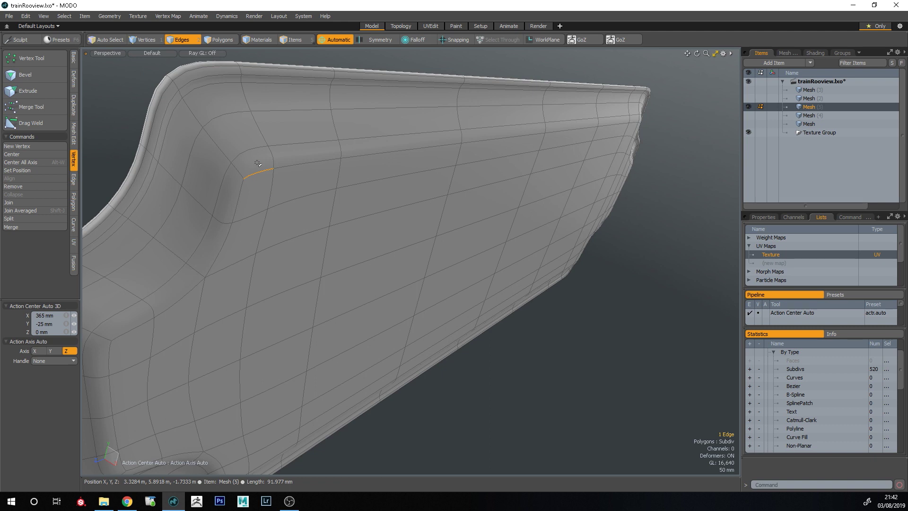
{"action": "key", "text": "Tab"}
{"action": "left_click_drag", "start_coordinate": [258, 163], "coordinate": [254, 229], "text": "ctrl+alt"}
{"action": "left_click_drag", "start_coordinate": [350, 212], "coordinate": [229, 197], "text": "alt"}
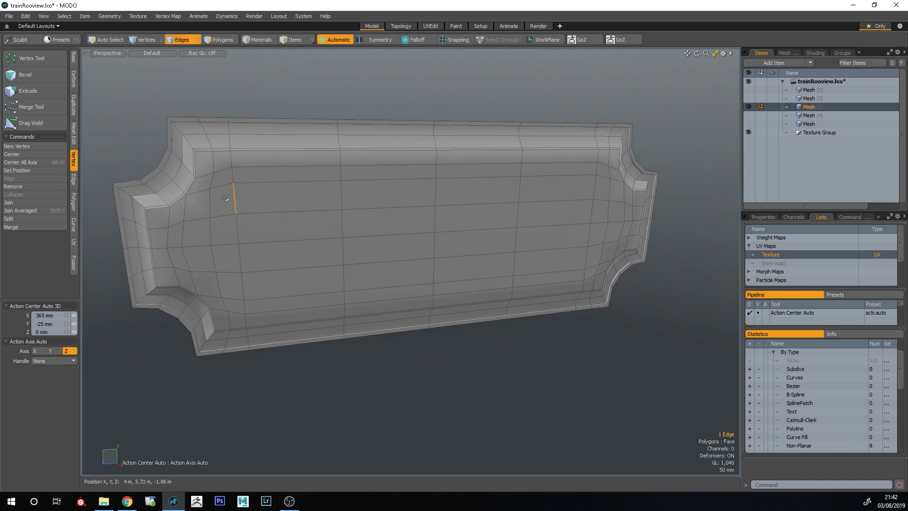
- Remove the redundant vertical and horizontal edge loops crossing the plate's flat centre
{"action": "key", "text": "l"}
{"action": "key", "text": "BackSpace"}
{"action": "left_click_drag", "start_coordinate": [239, 219], "coordinate": [237, 271]}
{"action": "key", "text": "l"}
{"action": "key", "text": "BackSpace"}
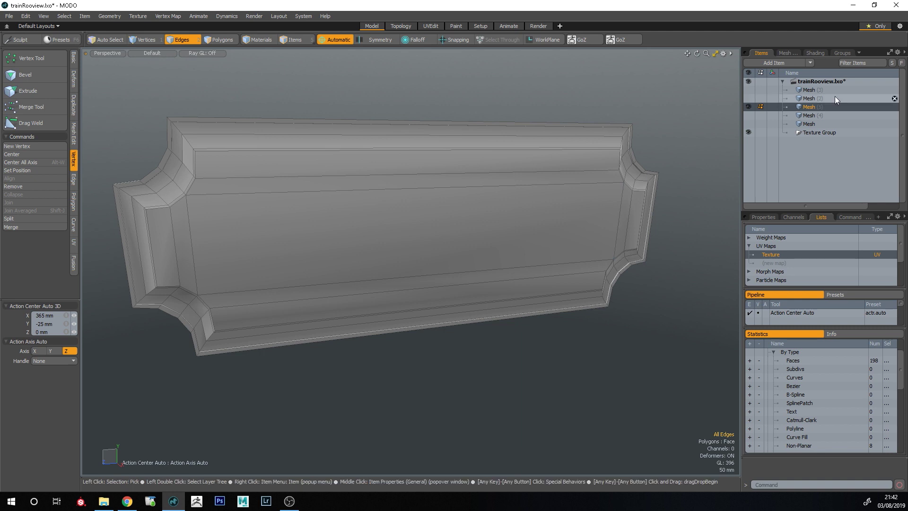
- Examine the boiler, roof and cab wall mesh by selecting its connected pieces and clearing the selection
{"action": "left_click", "coordinate": [813, 115]}
{"action": "scroll", "coordinate": [448, 220], "scroll_direction": "down", "scroll_amount": 4}
{"action": "left_click_drag", "start_coordinate": [411, 201], "coordinate": [559, 136], "text": "alt"}
{"action": "scroll", "coordinate": [580, 208], "scroll_direction": "down", "scroll_amount": 2}
{"action": "scroll", "coordinate": [559, 136], "scroll_direction": "up", "scroll_amount": 1}
{"action": "key", "text": "3"}
{"action": "double_click", "coordinate": [463, 89]}
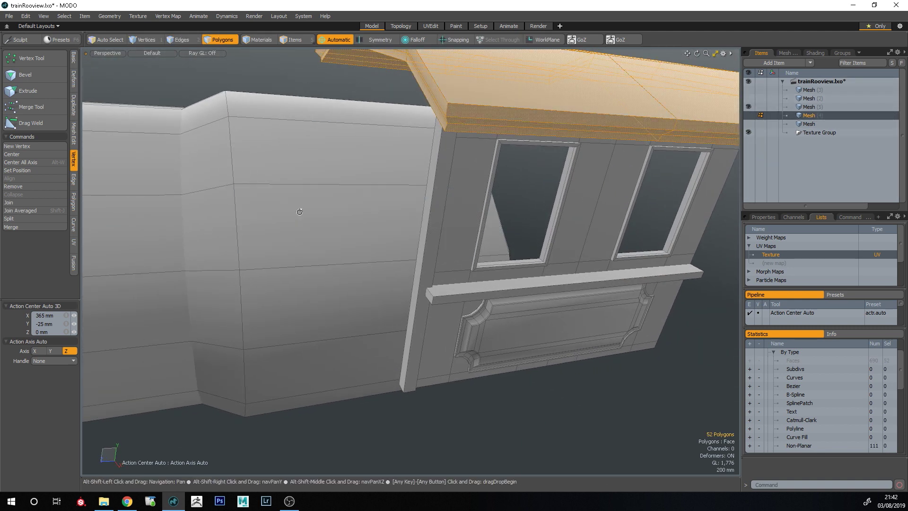
{"action": "double_click", "coordinate": [324, 226], "text": "shift"}
{"action": "left_click_drag", "start_coordinate": [324, 226], "coordinate": [346, 265], "text": "alt"}
{"action": "left_click", "coordinate": [505, 405]}
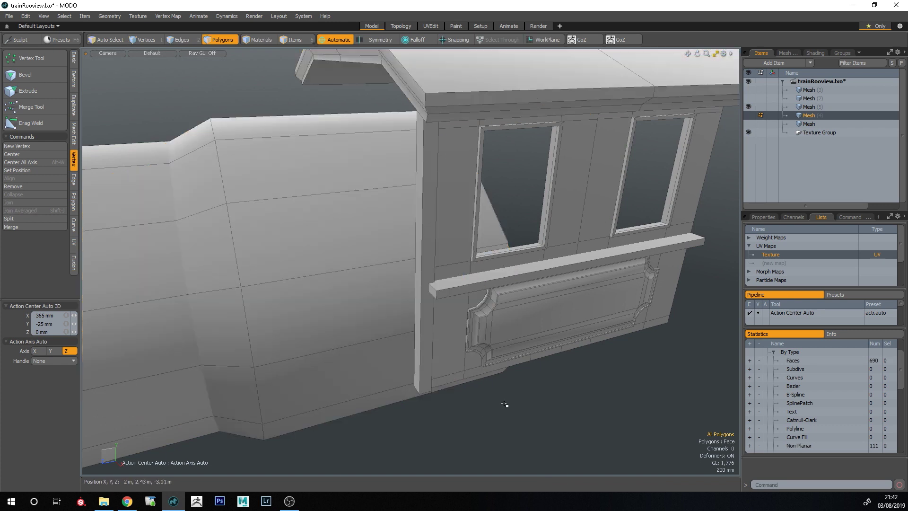
{"action": "left_click_drag", "start_coordinate": [511, 401], "coordinate": [531, 380], "text": "alt"}
- Add a camera to the scene and aim the camera view at the ornate plate
{"action": "left_click", "coordinate": [811, 63]}
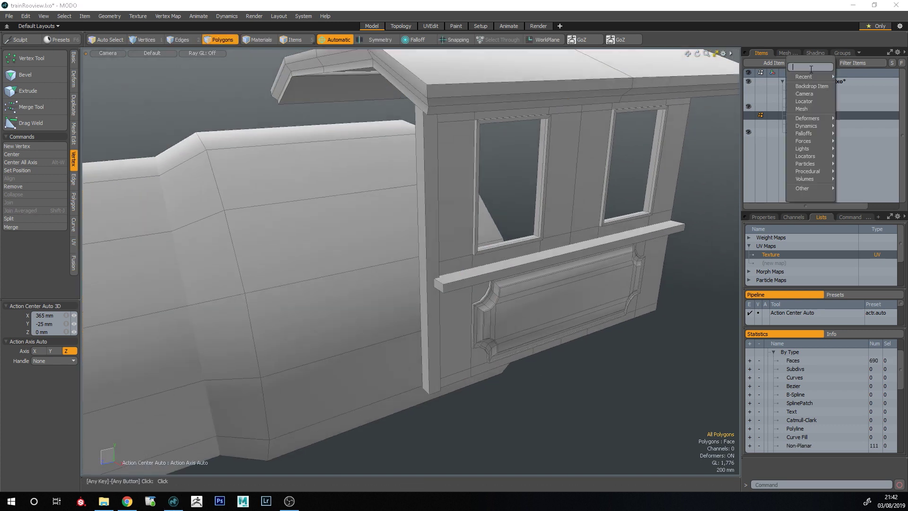
{"action": "left_click", "coordinate": [808, 94]}
{"action": "left_click", "coordinate": [543, 374]}
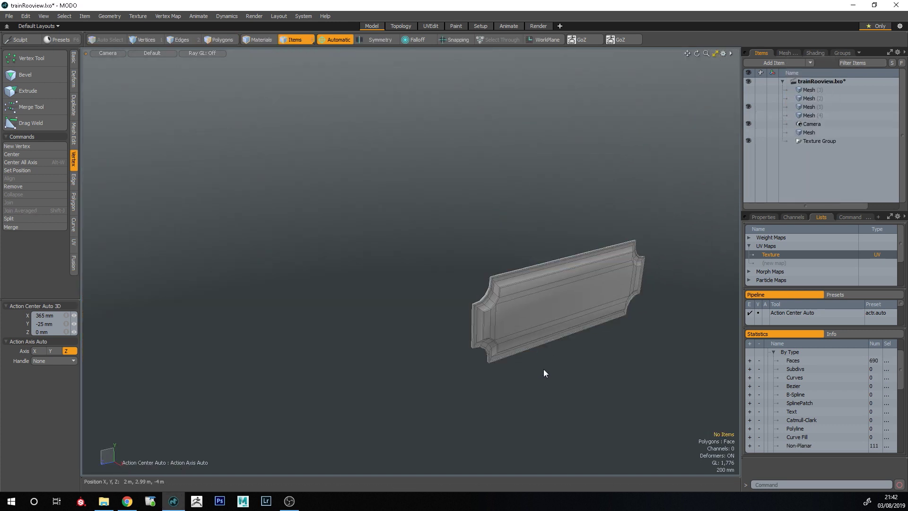
{"action": "key", "text": "a"}
{"action": "left_click_drag", "start_coordinate": [511, 178], "coordinate": [592, 176], "text": "alt"}
- Make all the hidden mesh items visible again
{"action": "left_click", "coordinate": [748, 89]}
{"action": "left_click", "coordinate": [749, 99]}
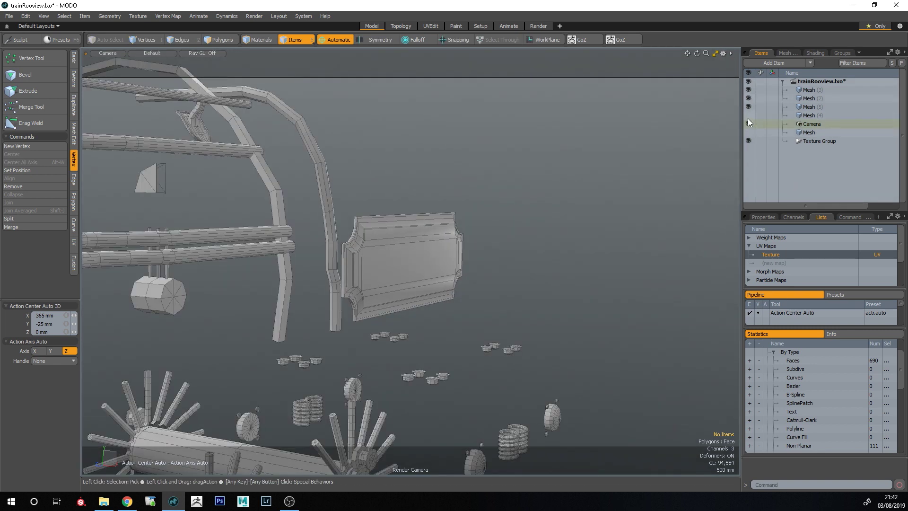
{"action": "left_click", "coordinate": [749, 116]}
{"action": "left_click", "coordinate": [748, 124]}
{"action": "left_click", "coordinate": [749, 133]}
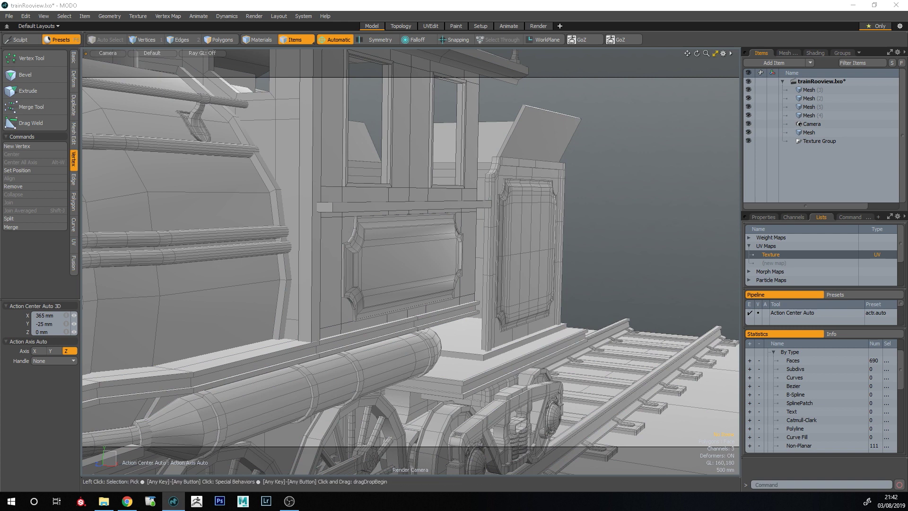
- Add the 3 Point Beige 01 studio environment preset to the scene and close the preset browser
{"action": "key", "text": "F6"}
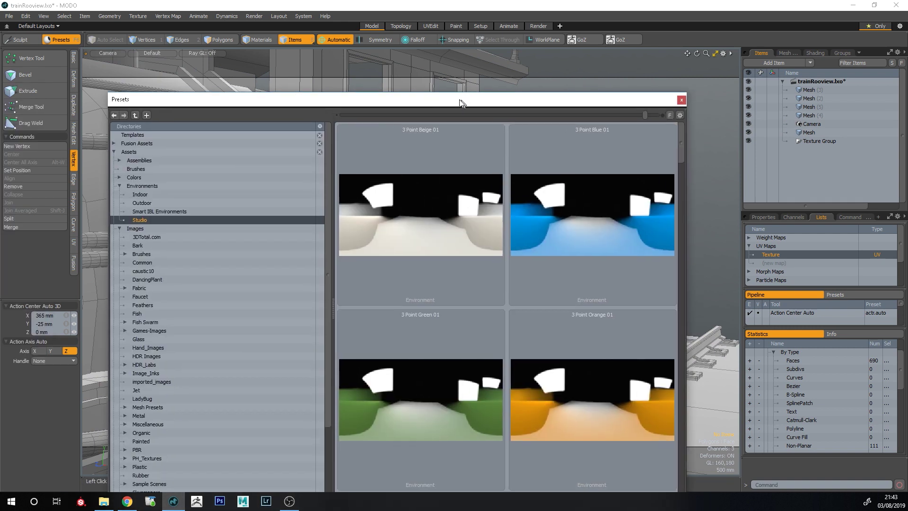
{"action": "left_click_drag", "start_coordinate": [462, 103], "coordinate": [0, 64]}
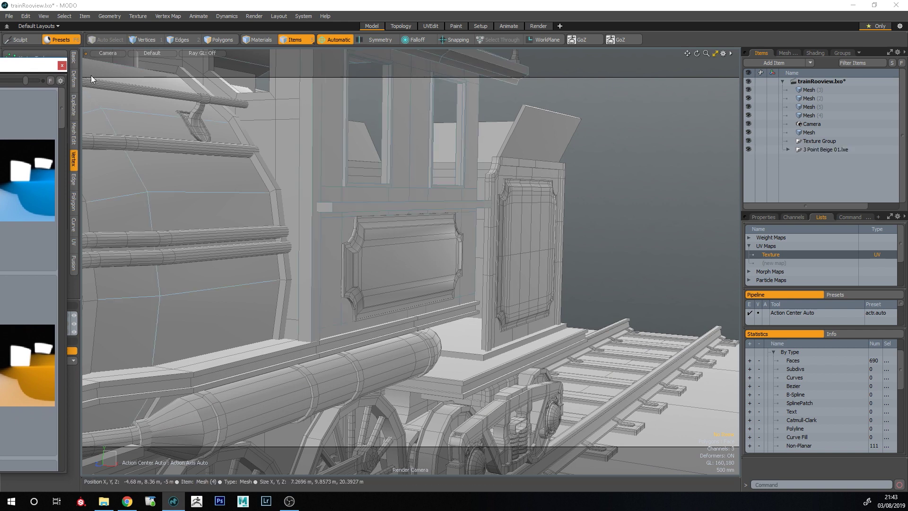
{"action": "left_click", "coordinate": [62, 65]}
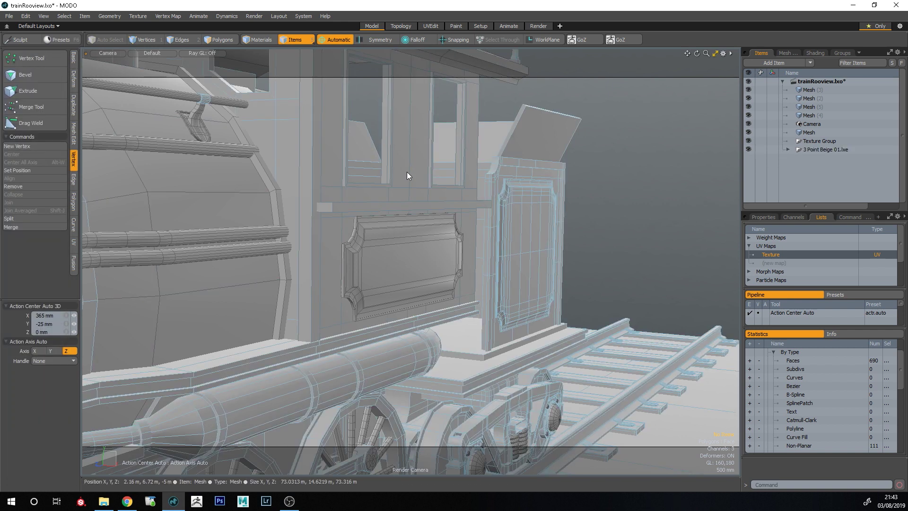
- Frame the whole locomotive in the camera view, run a render preview and return to the perspective view
{"action": "left_click_drag", "start_coordinate": [407, 172], "coordinate": [429, 283], "text": "alt"}
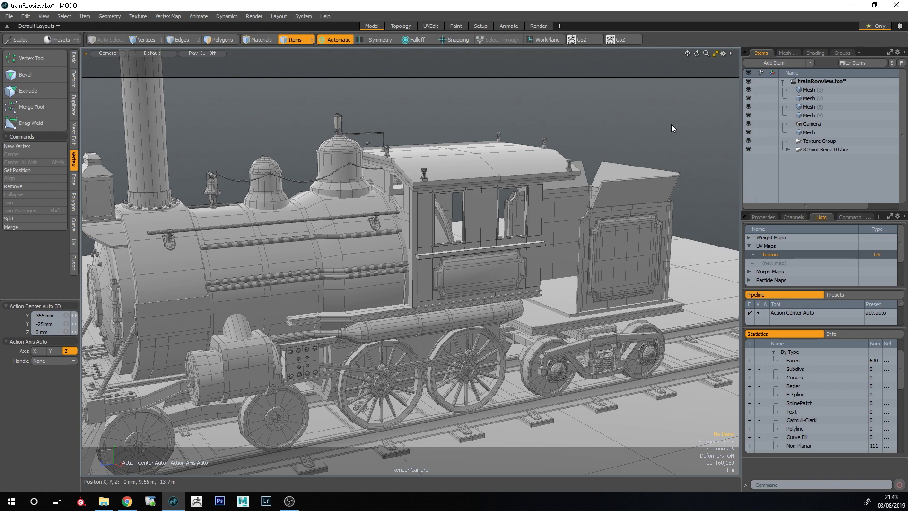
{"action": "left_click_drag", "start_coordinate": [398, 277], "coordinate": [441, 256], "text": "ctrl+alt"}
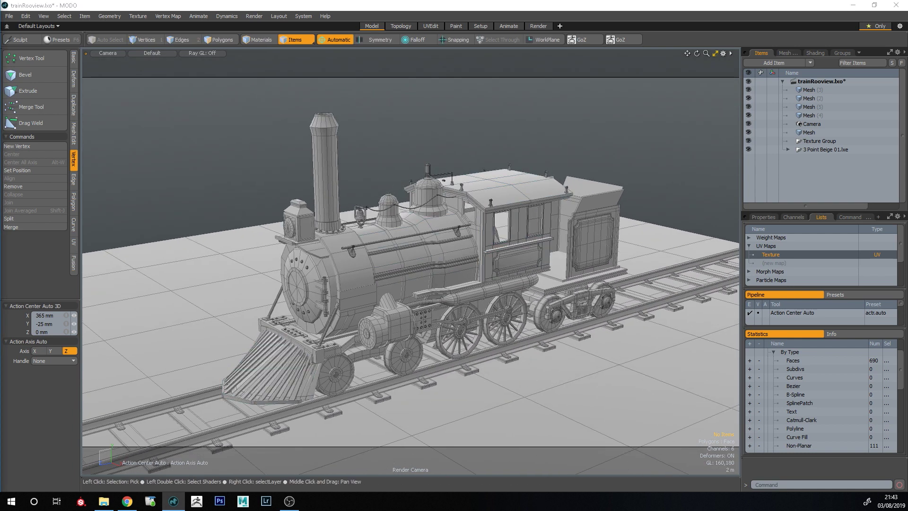
{"action": "key", "text": "F8"}
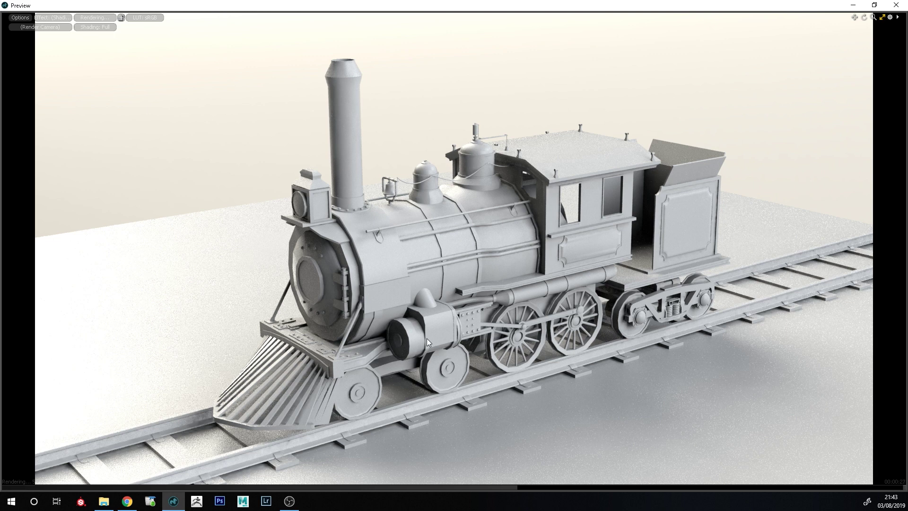
{"action": "left_click", "coordinate": [896, 6]}
{"action": "key", "text": "period"}
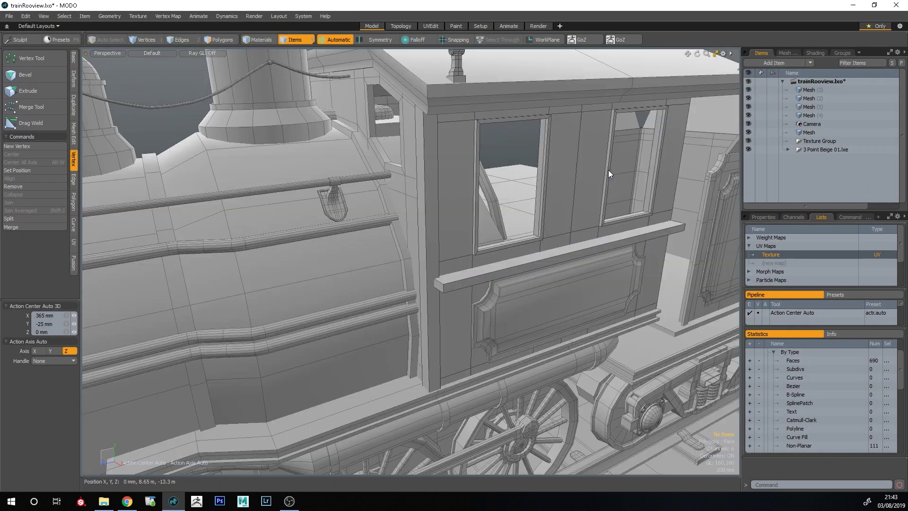
{"action": "left_click_drag", "start_coordinate": [356, 260], "coordinate": [303, 260], "text": "ctrl+alt"}
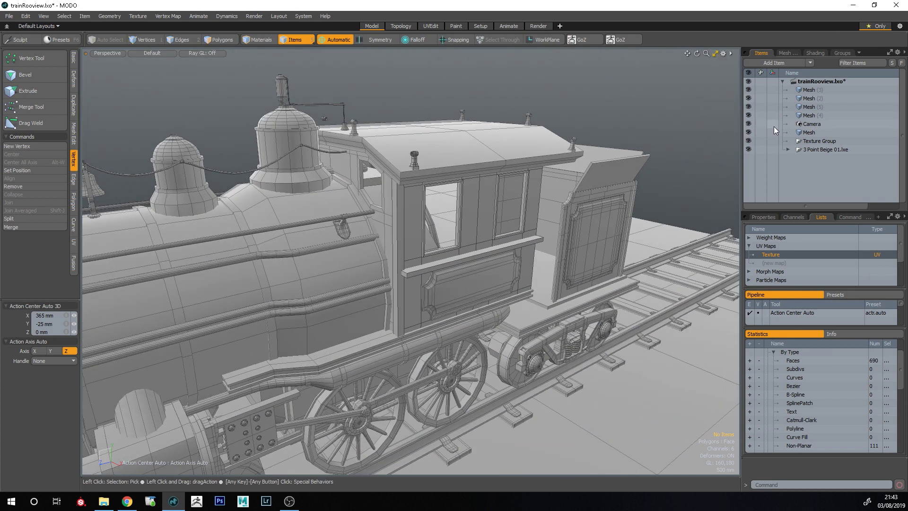
- Group the camera, Texture Group and 3 Point Beige 01 environment, and move the group above the mesh items
{"action": "left_click", "coordinate": [815, 133]}
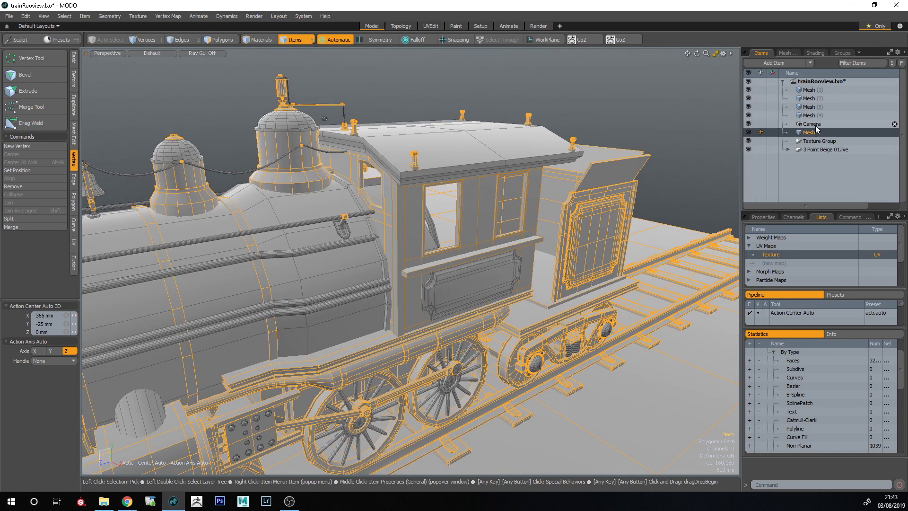
{"action": "left_click_drag", "start_coordinate": [813, 125], "coordinate": [814, 124]}
{"action": "left_click", "coordinate": [812, 132]}
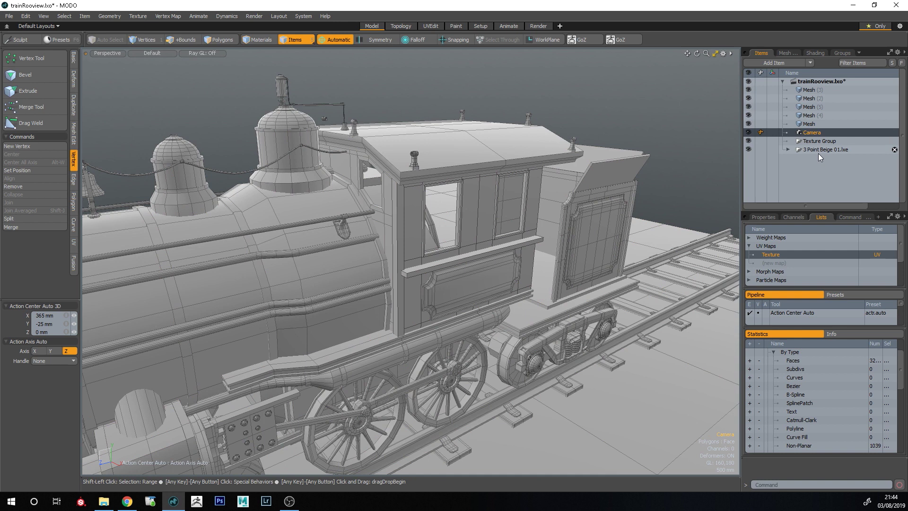
{"action": "left_click", "coordinate": [819, 149], "text": "shift"}
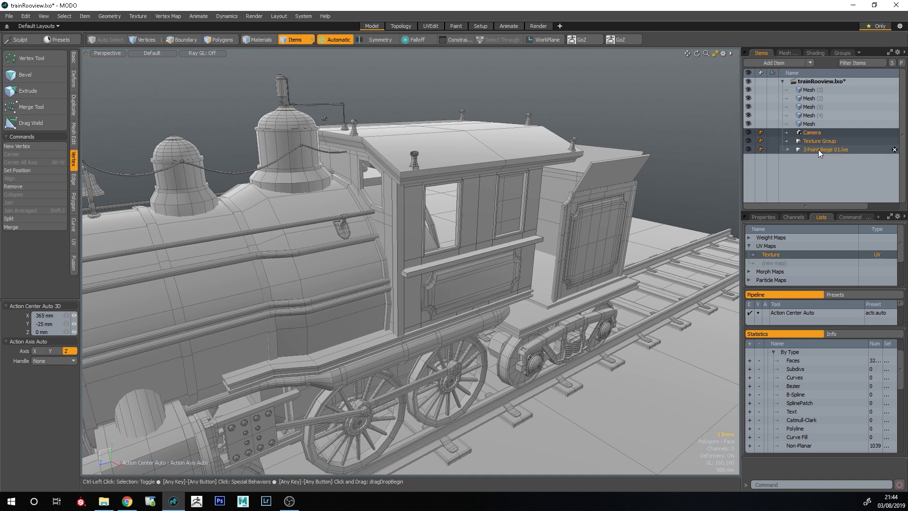
{"action": "key", "text": "ctrl+g"}
{"action": "left_click_drag", "start_coordinate": [814, 132], "coordinate": [801, 89]}
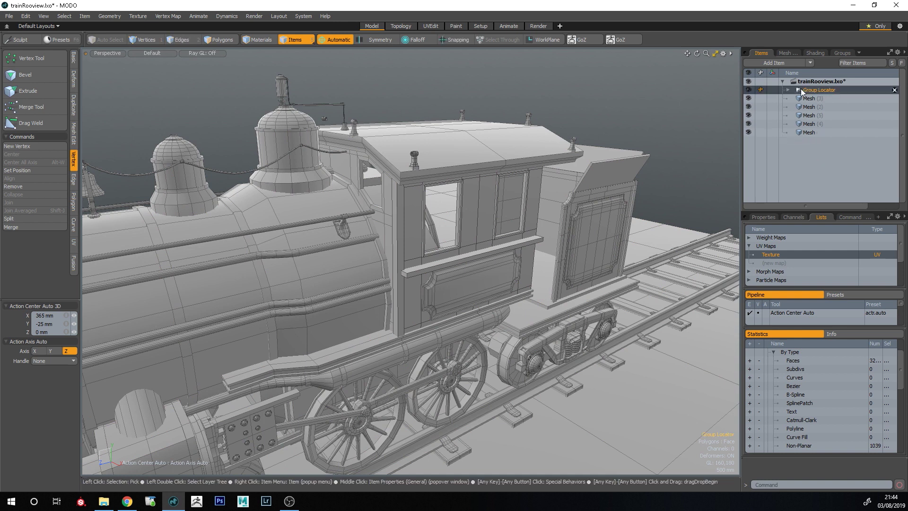
- Hide every mesh item except the ornate plate's mesh and select the plate
{"action": "left_click", "coordinate": [832, 135]}
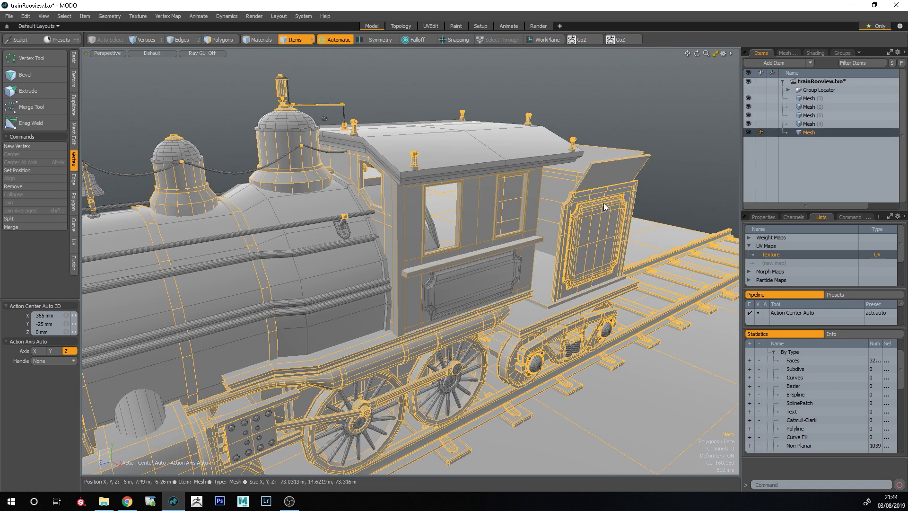
{"action": "left_click", "coordinate": [748, 133]}
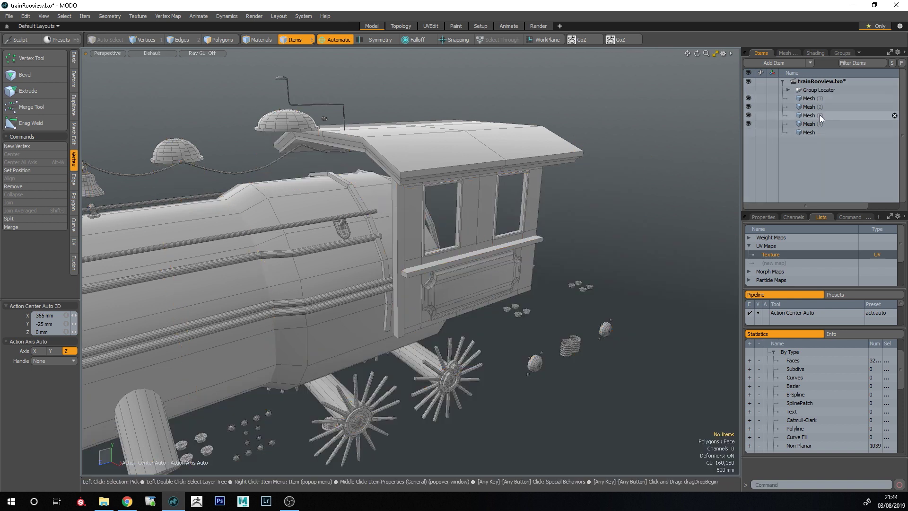
{"action": "left_click", "coordinate": [749, 124]}
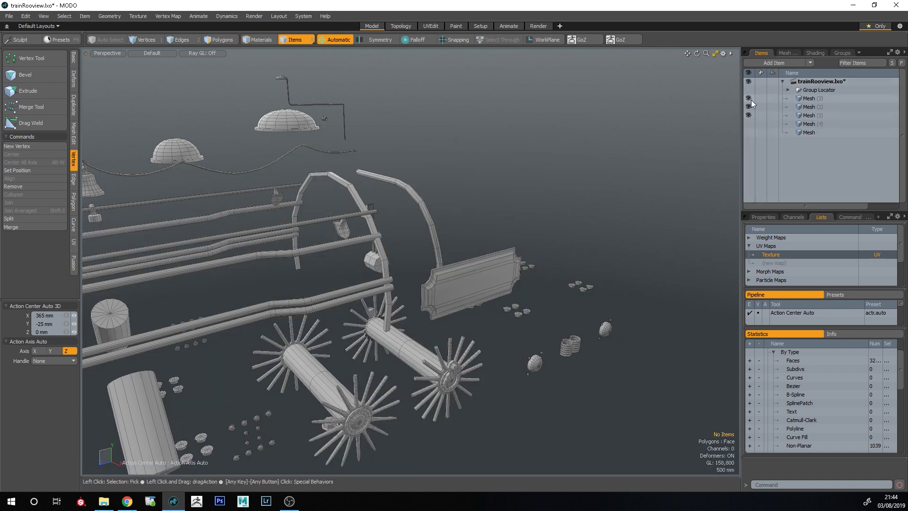
{"action": "left_click", "coordinate": [748, 99]}
{"action": "left_click", "coordinate": [748, 106]}
{"action": "left_click", "coordinate": [480, 284]}
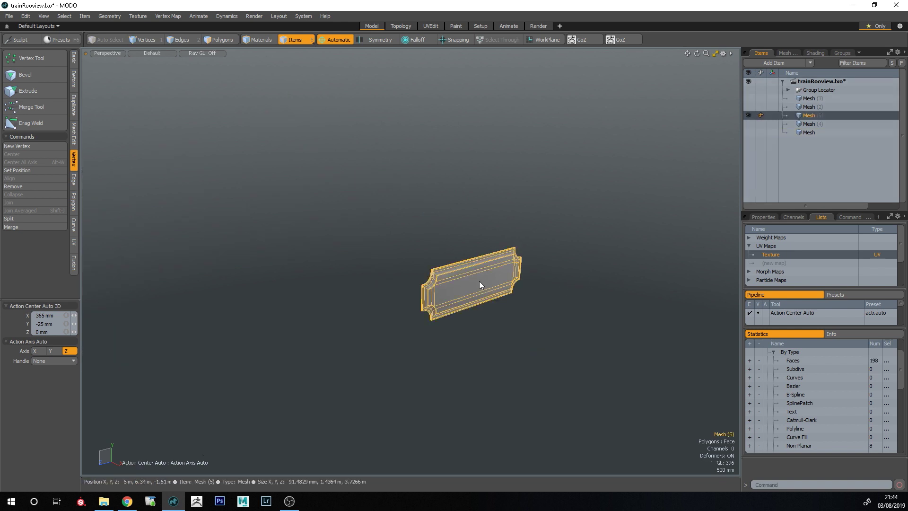
- Select the ornate plate on the opposite cab side of the main mesh and paste it into the cleaned plate's mesh item
{"action": "left_click", "coordinate": [221, 39]}
{"action": "left_click", "coordinate": [812, 132]}
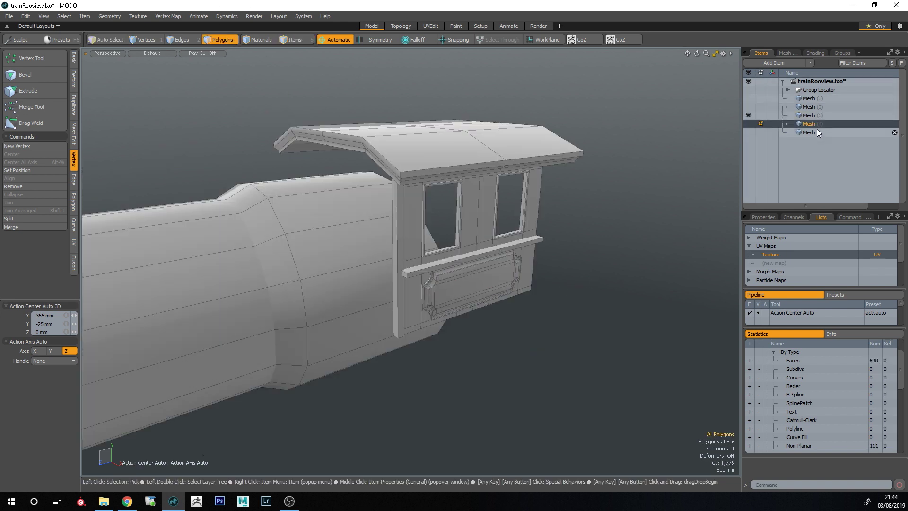
{"action": "double_click", "coordinate": [596, 241]}
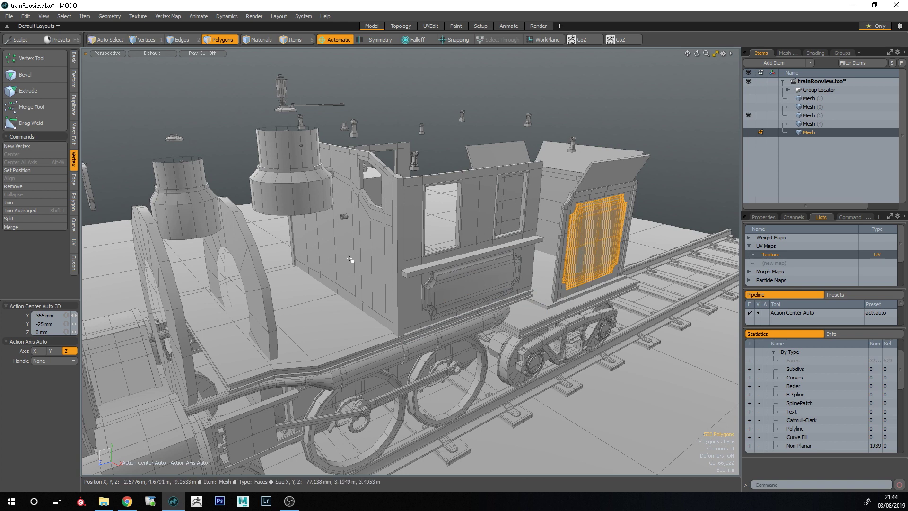
{"action": "left_click_drag", "start_coordinate": [596, 241], "coordinate": [700, 251], "text": "alt"}
{"action": "double_click", "coordinate": [151, 235]}
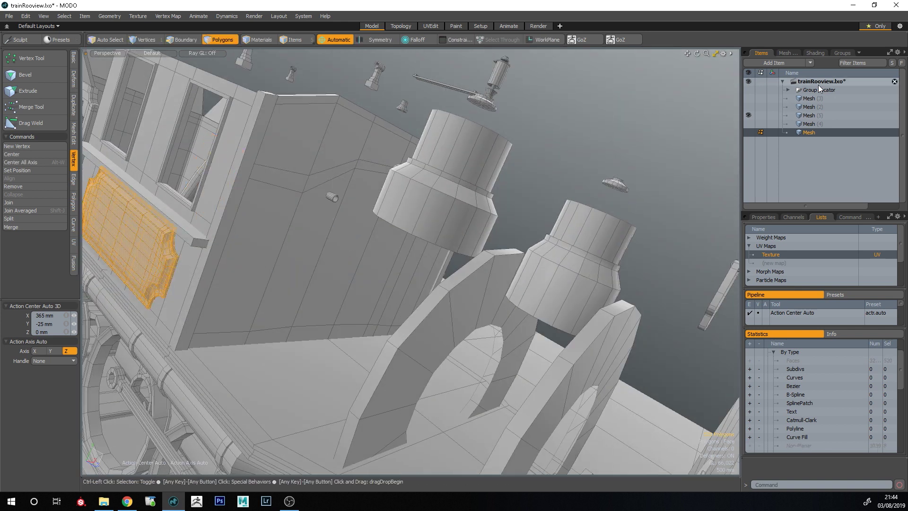
{"action": "left_click", "coordinate": [816, 118]}
{"action": "key", "text": "ctrl+v"}
- Move the pasted, denser plate upward so that it clears the cleaned plate
{"action": "left_click_drag", "start_coordinate": [424, 294], "coordinate": [380, 283], "text": "alt"}
{"action": "key", "text": "w"}
{"action": "left_click_drag", "start_coordinate": [322, 227], "coordinate": [491, 266]}
{"action": "key", "text": "e"}
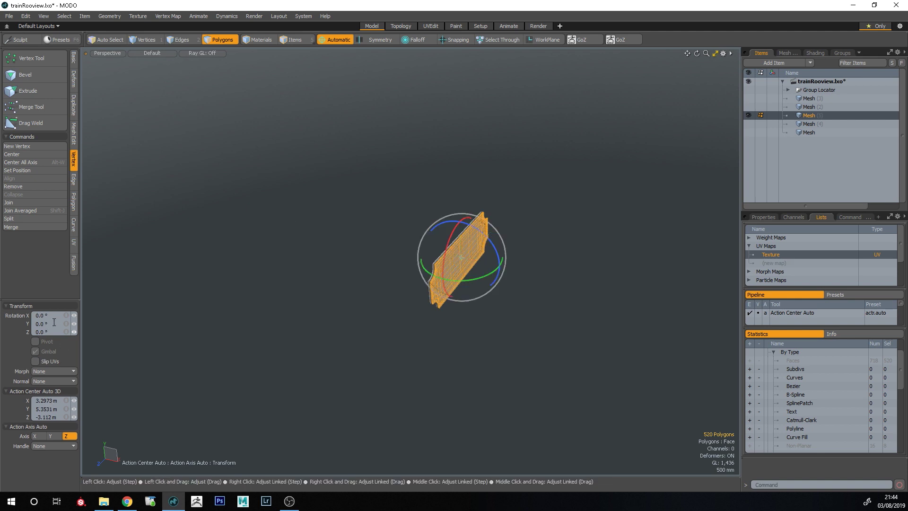
{"action": "key", "text": "w"}
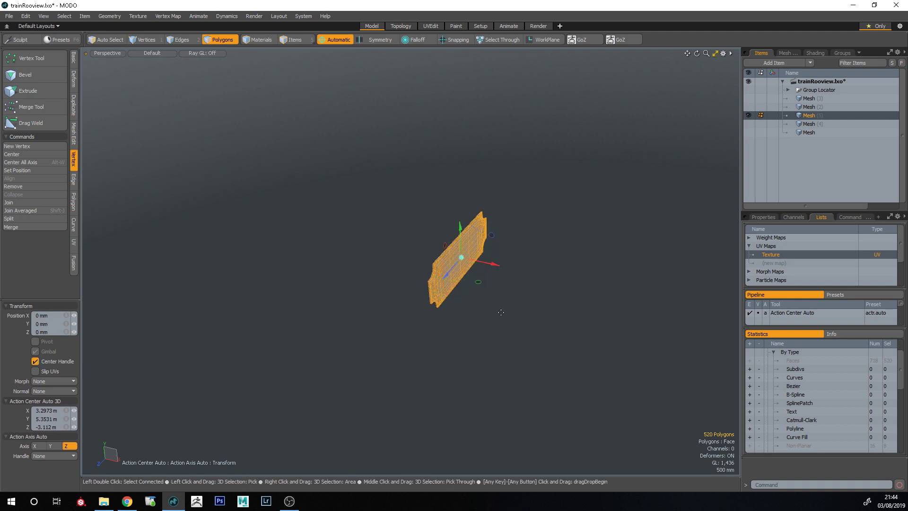
{"action": "left_click_drag", "start_coordinate": [459, 229], "coordinate": [449, 154]}
{"action": "key", "text": "q"}
- Cut the cleaned plate out and paste it into a new mesh item of its own
{"action": "left_click", "coordinate": [594, 231]}
{"action": "left_click_drag", "start_coordinate": [594, 231], "coordinate": [615, 227], "text": "ctrl+alt"}
{"action": "left_click_drag", "start_coordinate": [615, 227], "coordinate": [493, 244], "text": "alt"}
{"action": "double_click", "coordinate": [449, 210]}
{"action": "key", "text": "ctrl+x"}
{"action": "key", "text": "n"}
{"action": "key", "text": "ctrl+v"}
{"action": "left_click", "coordinate": [825, 123]}
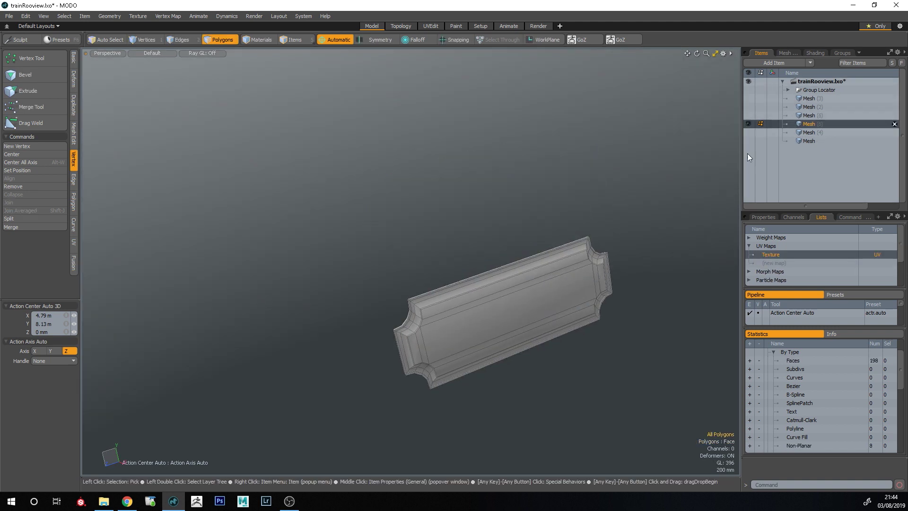
- Inspect the cleaned plate's edges and preview it with subdivision smoothing, returning to the polygon display
{"action": "left_click_drag", "start_coordinate": [588, 325], "coordinate": [420, 241], "text": "alt"}
{"action": "key", "text": "2"}
{"action": "left_click_drag", "start_coordinate": [268, 258], "coordinate": [333, 255], "text": "alt+shift"}
{"action": "left_click", "coordinate": [311, 271]}
{"action": "left_click_drag", "start_coordinate": [385, 164], "coordinate": [407, 146], "text": "alt"}
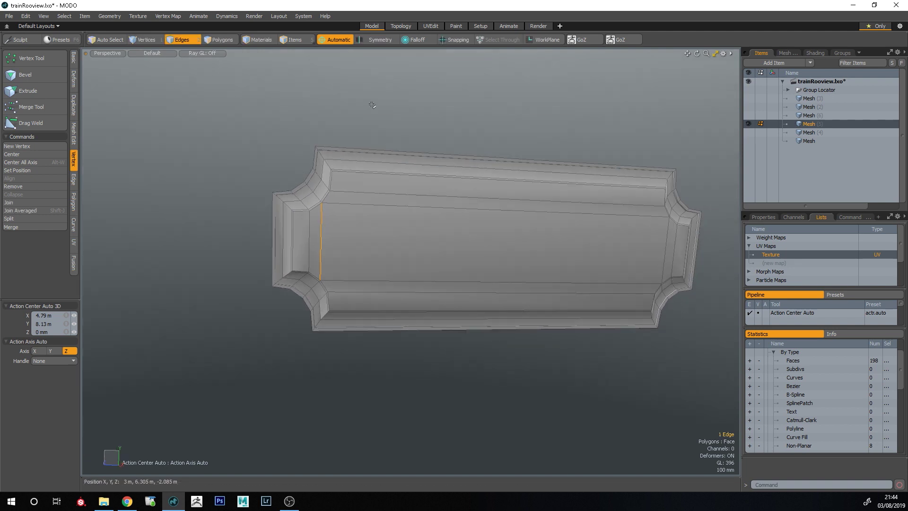
{"action": "key", "text": "3"}
{"action": "key", "text": "Tab"}
{"action": "key", "text": "Tab"}
{"action": "left_click_drag", "start_coordinate": [381, 235], "coordinate": [513, 308], "text": "alt"}
{"action": "scroll", "coordinate": [369, 240], "scroll_direction": "up", "scroll_amount": 2}
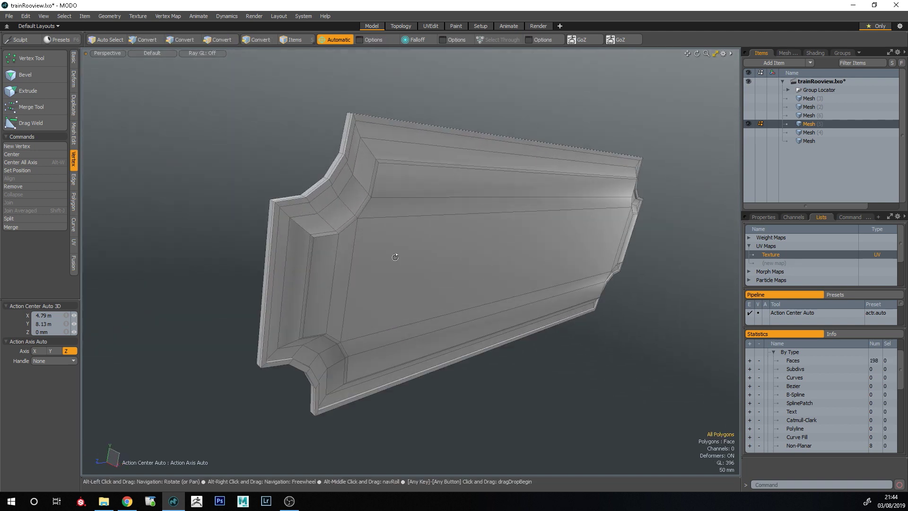
- Remove a redundant edge loop from the moulding on the plate's front
{"action": "left_click_drag", "start_coordinate": [369, 241], "coordinate": [341, 213], "text": "alt"}
{"action": "scroll", "coordinate": [359, 213], "scroll_direction": "up", "scroll_amount": 2}
{"action": "left_click", "coordinate": [384, 242]}
{"action": "key", "text": "2"}
{"action": "double_click", "coordinate": [389, 242]}
{"action": "key", "text": "BackSpace"}
- Remove the redundant edge loops on the plate's back face and outer rim
{"action": "scroll", "coordinate": [326, 222], "scroll_direction": "down", "scroll_amount": 5}
{"action": "left_click_drag", "start_coordinate": [299, 208], "coordinate": [362, 217], "text": "alt"}
{"action": "scroll", "coordinate": [363, 217], "scroll_direction": "up", "scroll_amount": 6}
{"action": "left_click_drag", "start_coordinate": [416, 255], "coordinate": [485, 232], "text": "alt"}
{"action": "double_click", "coordinate": [457, 277]}
{"action": "left_click", "coordinate": [508, 234], "text": "shift"}
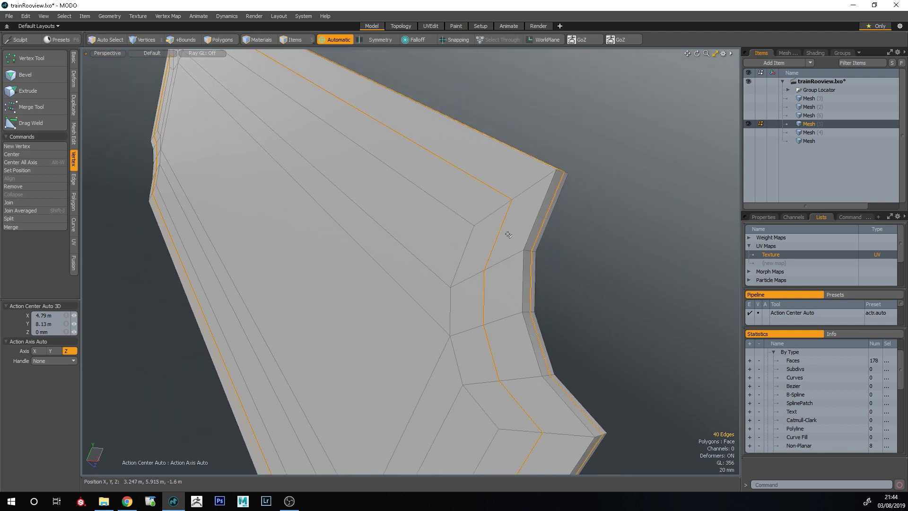
{"action": "key", "text": "Delete"}
{"action": "key", "text": "a"}
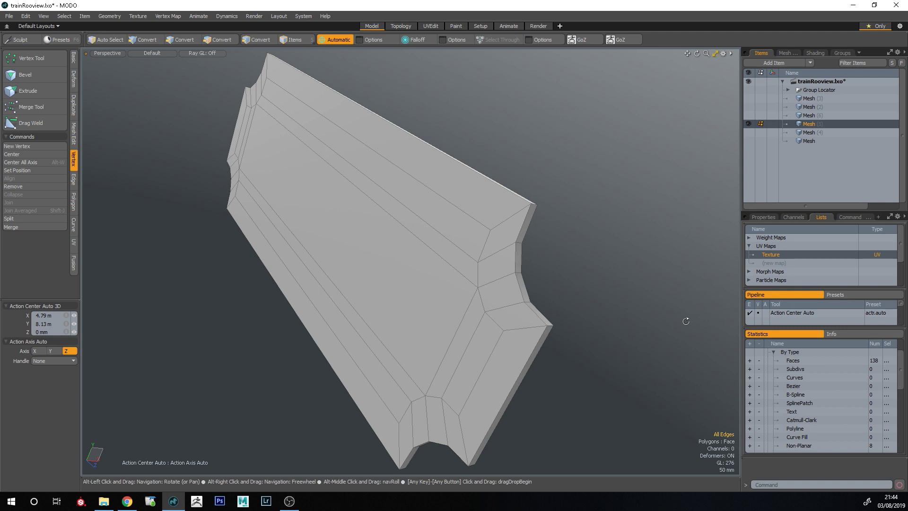
- Select the nine inner panel polygons on the plate's front and flatten them by scaling X to 0%
{"action": "left_click_drag", "start_coordinate": [488, 269], "coordinate": [426, 296], "text": "alt"}
{"action": "key", "text": "shift+c"}
{"action": "key", "text": "3"}
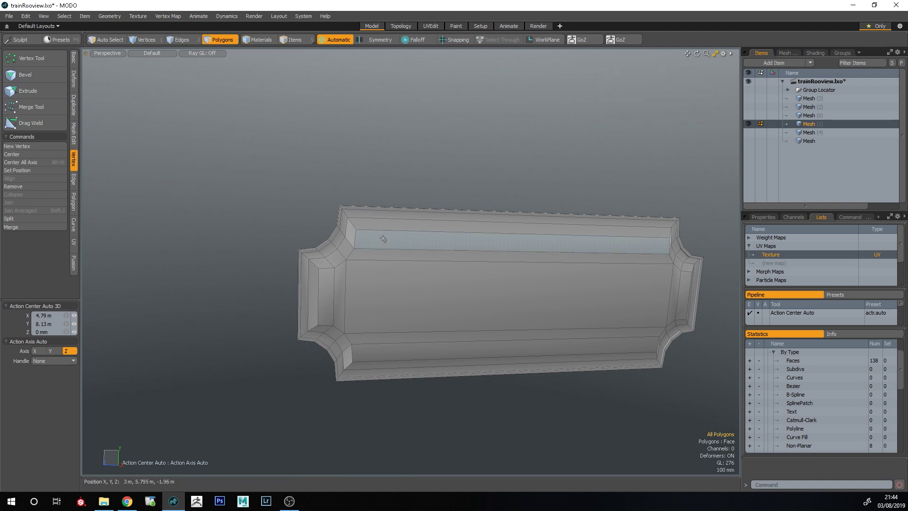
{"action": "key", "text": "3"}
{"action": "mouse_move", "coordinate": [326, 290]}
{"action": "left_mouse_down"}
{"action": "mouse_move", "coordinate": [385, 253]}
{"action": "mouse_move", "coordinate": [395, 353]}
{"action": "mouse_move", "coordinate": [536, 279]}
{"action": "mouse_move", "coordinate": [604, 290]}
{"action": "mouse_move", "coordinate": [451, 306]}
{"action": "left_mouse_up"}
{"action": "key", "text": "r"}
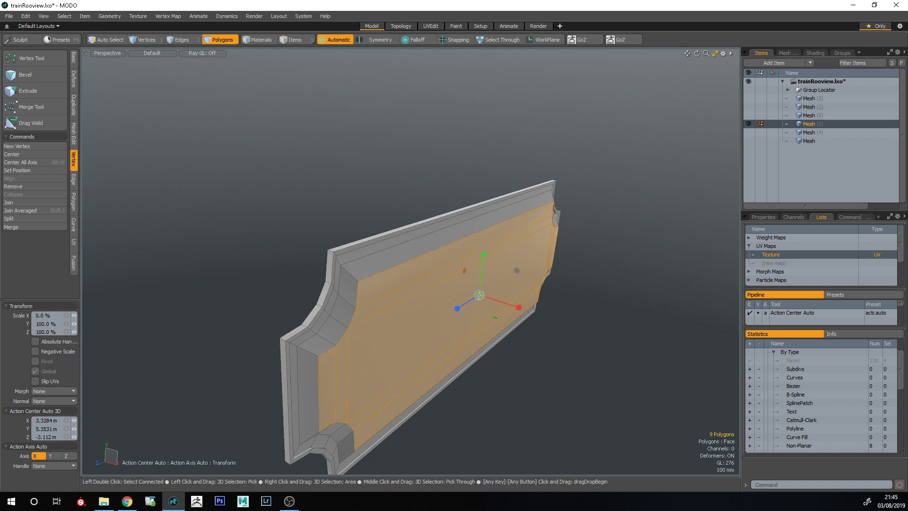
{"action": "key", "text": "space"}
{"action": "left_click", "coordinate": [638, 368]}
- Select the inner panel polygons and bevel them as a group with 0 mm shift and a 32 mm inset
{"action": "left_click_drag", "start_coordinate": [615, 362], "coordinate": [379, 290], "text": "alt"}
{"action": "mouse_move", "coordinate": [265, 240]}
{"action": "left_mouse_down", "text": "alt+shift"}
{"action": "mouse_move", "coordinate": [320, 249]}
{"action": "mouse_move", "coordinate": [305, 276]}
{"action": "mouse_move", "coordinate": [283, 268]}
{"action": "left_mouse_up", "text": "alt+shift"}
{"action": "scroll", "coordinate": [318, 231], "scroll_direction": "up", "scroll_amount": 3}
{"action": "left_click_drag", "start_coordinate": [263, 332], "coordinate": [355, 219]}
{"action": "left_click_drag", "start_coordinate": [535, 253], "coordinate": [444, 258], "text": "alt+shift"}
{"action": "left_click_drag", "start_coordinate": [444, 258], "coordinate": [389, 265], "text": "ctrl+alt"}
{"action": "left_click_drag", "start_coordinate": [356, 333], "coordinate": [349, 357], "text": "shift"}
{"action": "left_click_drag", "start_coordinate": [629, 326], "coordinate": [531, 287], "text": "alt+shift"}
{"action": "left_click_drag", "start_coordinate": [525, 283], "coordinate": [393, 257], "text": "alt"}
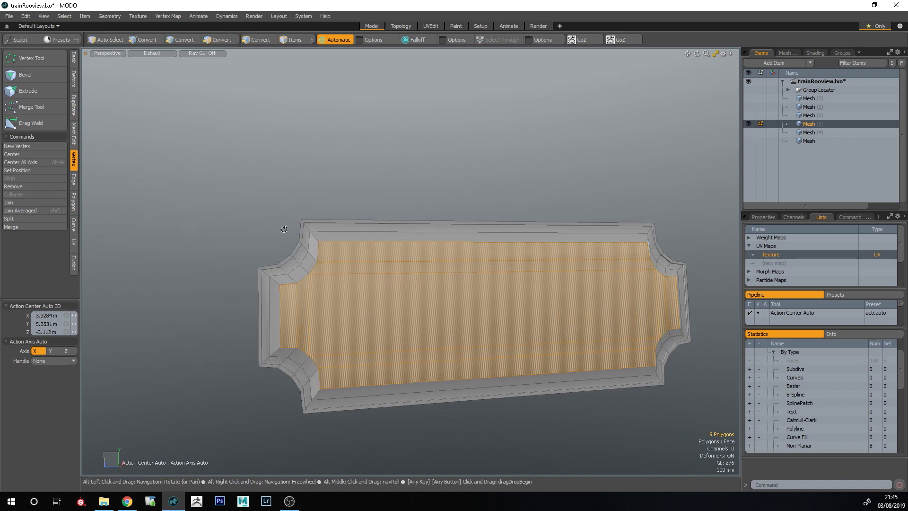
{"action": "left_click_drag", "start_coordinate": [303, 251], "coordinate": [375, 283], "text": "ctrl+alt"}
{"action": "left_click_drag", "start_coordinate": [422, 313], "coordinate": [443, 300], "text": "alt+shift"}
{"action": "key", "text": "b"}
{"action": "left_click", "coordinate": [406, 292]}
{"action": "left_click", "coordinate": [528, 329], "text": "shift"}
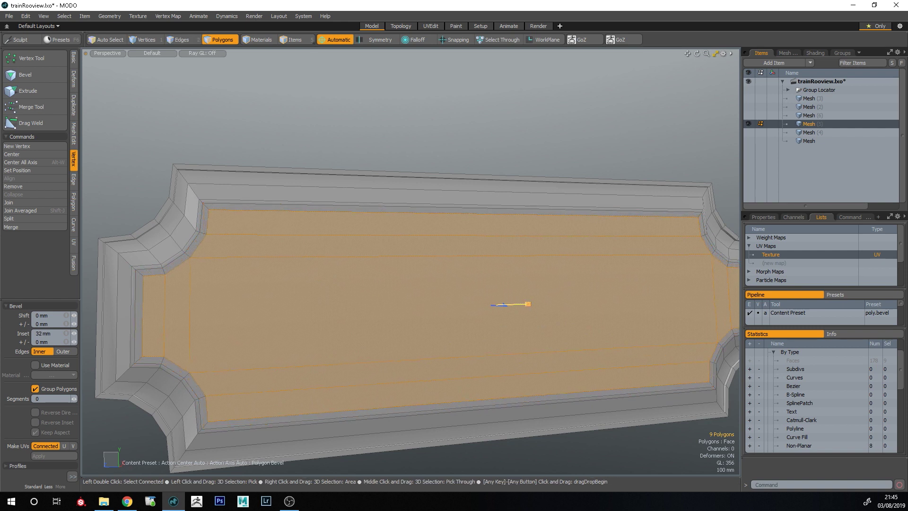
{"action": "key", "text": "q"}
{"action": "left_click", "coordinate": [329, 122]}
- Check how the inset plate looks with subdivision smoothing, then switch back to the polygon display
{"action": "left_click_drag", "start_coordinate": [330, 121], "coordinate": [274, 190], "text": "alt"}
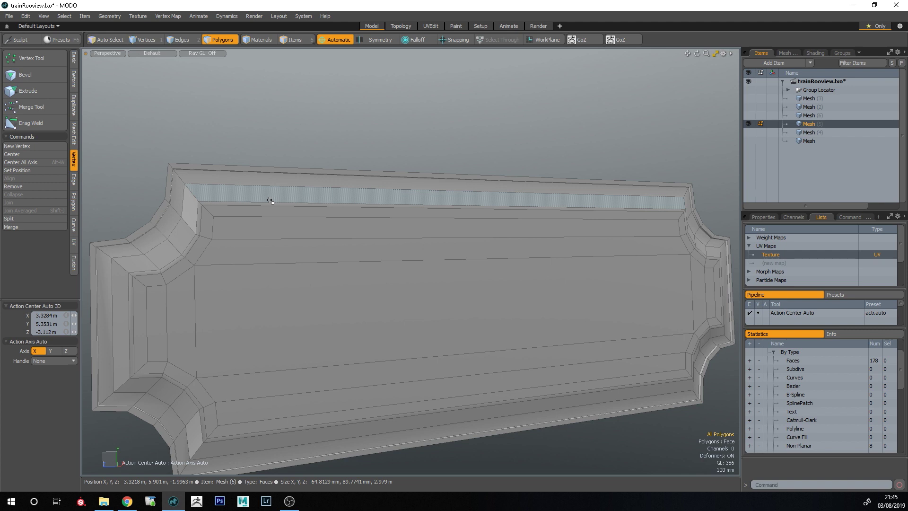
{"action": "scroll", "coordinate": [275, 200], "scroll_direction": "down", "scroll_amount": 4}
{"action": "key", "text": "Tab"}
{"action": "key", "text": "Tab"}
{"action": "left_click_drag", "start_coordinate": [269, 245], "coordinate": [302, 220], "text": "alt"}
{"action": "scroll", "coordinate": [256, 190], "scroll_direction": "up", "scroll_amount": 5}
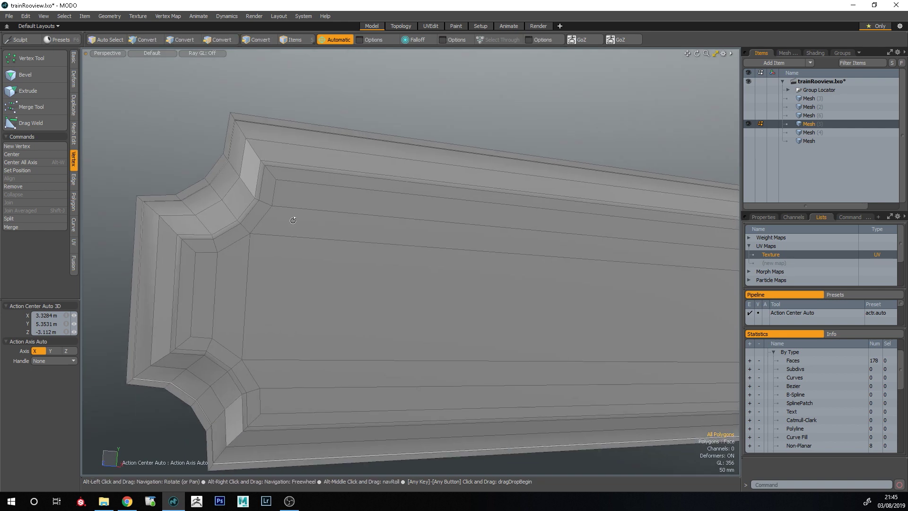
- Add a lengthwise loop slice at 50% through the plate
{"action": "key", "text": "2"}
{"action": "left_click", "coordinate": [247, 293]}
{"action": "key", "text": "alt+c"}
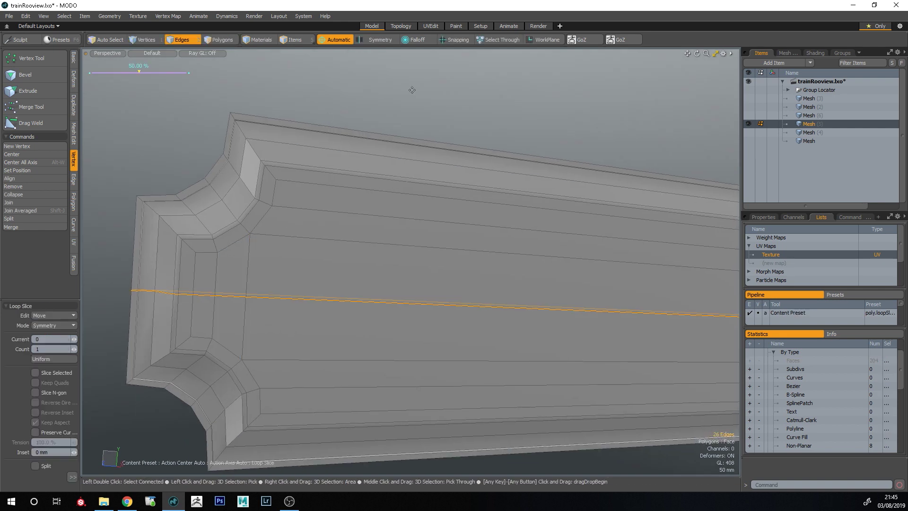
{"action": "key", "text": "Escape"}
{"action": "scroll", "coordinate": [426, 239], "scroll_direction": "down", "scroll_amount": 4}
{"action": "left_click_drag", "start_coordinate": [426, 239], "coordinate": [376, 239], "text": "alt"}
{"action": "scroll", "coordinate": [375, 240], "scroll_direction": "up", "scroll_amount": 1}
- Add a crosswise loop slice through the middle of the plate and straighten it by scaling Z to 0%
{"action": "left_click", "coordinate": [368, 248]}
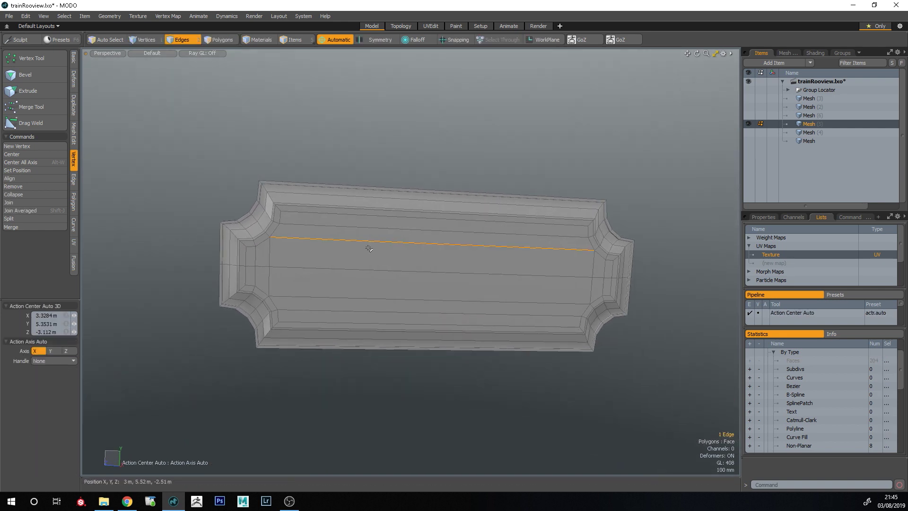
{"action": "key", "text": "alt+c"}
{"action": "key", "text": "Escape"}
{"action": "key", "text": "1"}
{"action": "key", "text": "2"}
{"action": "key", "text": "alt+c"}
{"action": "left_click", "coordinate": [418, 237]}
{"action": "key", "text": "space"}
{"action": "key", "text": "l"}
{"action": "key", "text": "r"}
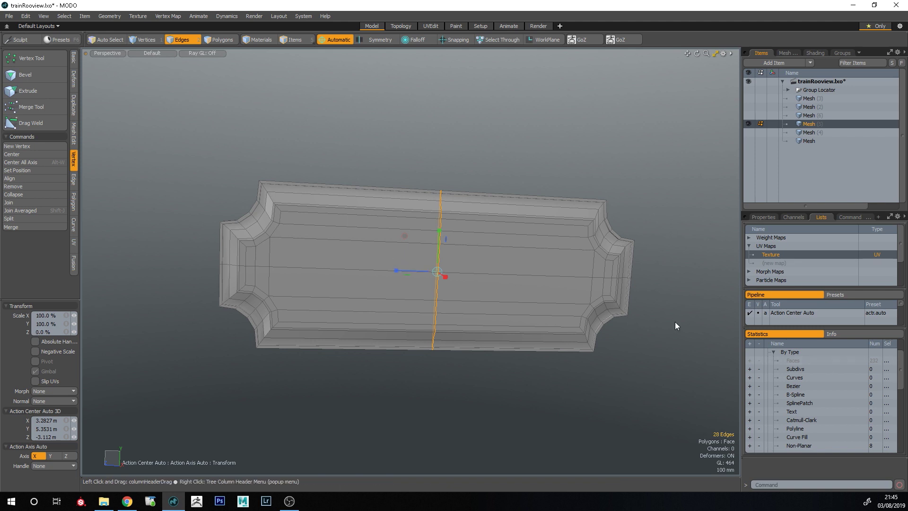
- Move the crosswise loop about 1.2 m along Z, close to the plate's notched end
{"action": "key", "text": "w"}
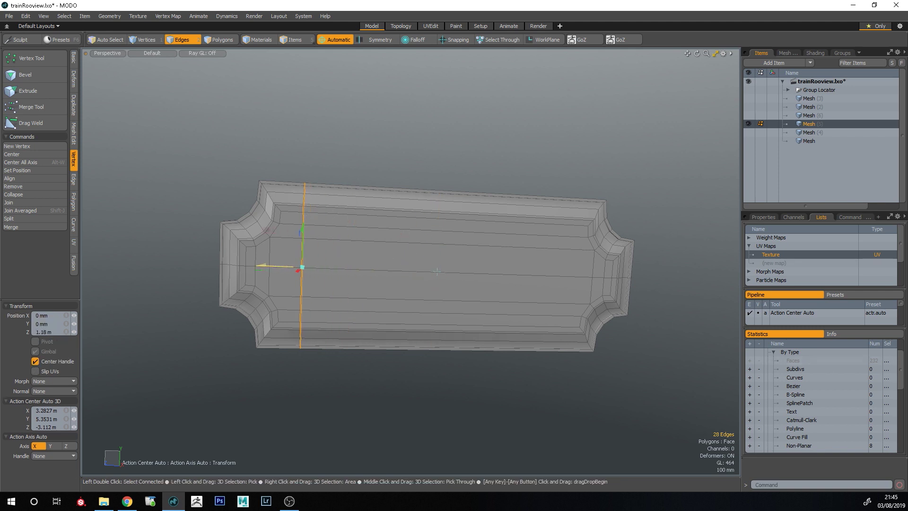
{"action": "left_click_drag", "start_coordinate": [282, 267], "coordinate": [278, 267]}
{"action": "key", "text": "Escape"}
- Select the lengthwise loop and move it slightly upward on the plate
{"action": "scroll", "coordinate": [320, 257], "scroll_direction": "up", "scroll_amount": 1}
{"action": "left_click", "coordinate": [317, 271]}
{"action": "key", "text": "r"}
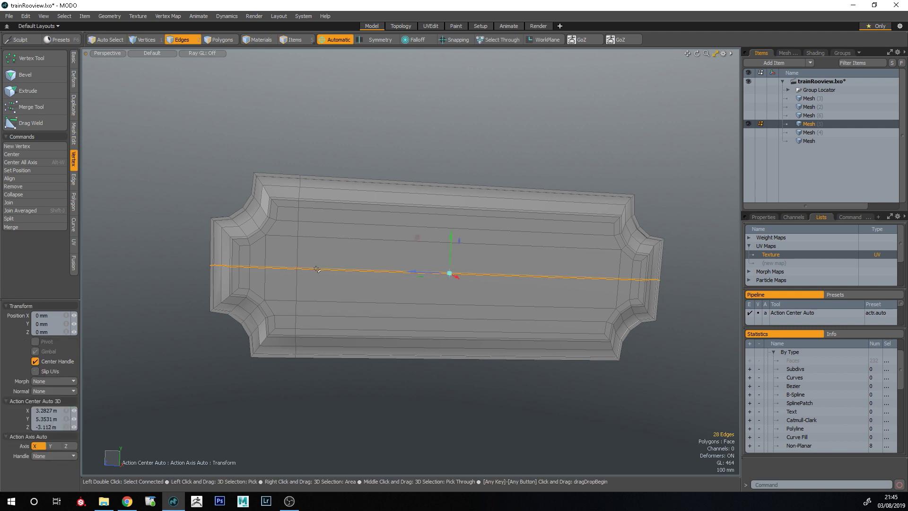
{"action": "key", "text": "space"}
{"action": "key", "text": "r"}
{"action": "key", "text": "e"}
{"action": "key", "text": "w"}
{"action": "left_click_drag", "start_coordinate": [450, 252], "coordinate": [450, 244]}
{"action": "key", "text": "space"}
- Cut one notched corner of the plate along the two loops, paste it into a new mesh item and hide the remaining plate
{"action": "key", "text": "3"}
{"action": "mouse_move", "coordinate": [355, 272]}
{"action": "right_mouse_down"}
{"action": "mouse_move", "coordinate": [442, 132]}
{"action": "mouse_move", "coordinate": [413, 138]}
{"action": "right_mouse_up"}
{"action": "key", "text": "Delete"}
{"action": "key", "text": "n"}
{"action": "key", "text": "ctrl+v"}
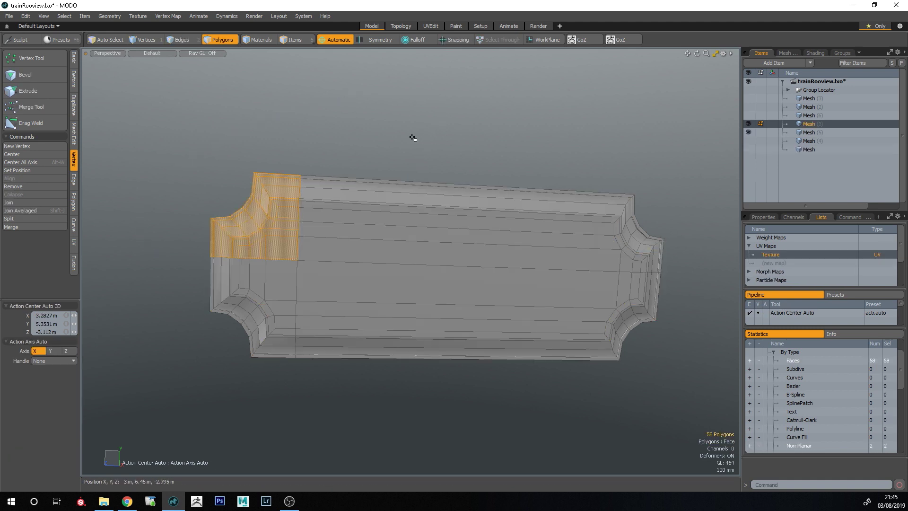
{"action": "left_click", "coordinate": [748, 132]}
{"action": "left_click", "coordinate": [398, 172]}
- Try bevelling the two diagonal edge runs of the corner piece with a 20 mm inset
{"action": "key", "text": "a"}
{"action": "key", "text": "space"}
{"action": "key", "text": "space"}
{"action": "left_click", "coordinate": [449, 189]}
{"action": "left_click_drag", "start_coordinate": [448, 203], "coordinate": [382, 278], "text": "alt"}
{"action": "double_click", "coordinate": [286, 334], "text": "shift"}
{"action": "key", "text": "b"}
{"action": "left_click_drag", "start_coordinate": [339, 208], "coordinate": [351, 208]}
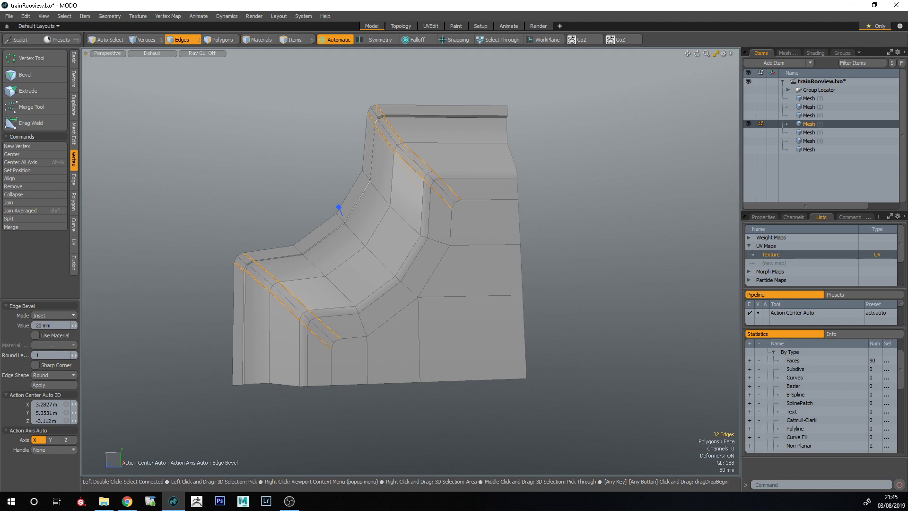
- Change the bevel's edge shape to Square, inspect the corner piece and undo the bevel
{"action": "left_click", "coordinate": [40, 384]}
{"action": "left_click", "coordinate": [46, 376]}
{"action": "left_click", "coordinate": [48, 384]}
{"action": "left_click_drag", "start_coordinate": [401, 223], "coordinate": [339, 215], "text": "alt"}
{"action": "key", "text": "Escape"}
{"action": "key", "text": "Escape"}
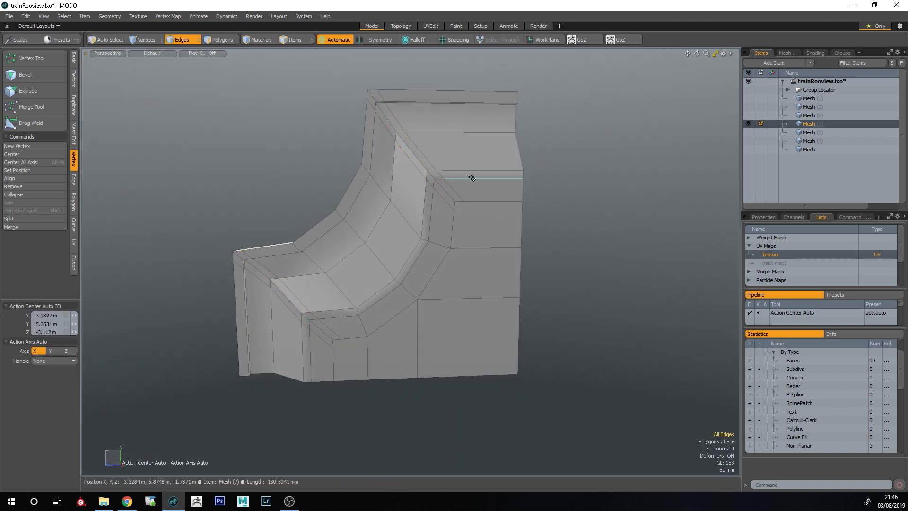
{"action": "key", "text": "ctrl+z"}
{"action": "key", "text": "ctrl+z"}
- Try adding edge loops at 13.75% and 79.48% on both sides of the corner piece's upper diagonal edge run
{"action": "left_click", "coordinate": [558, 188]}
{"action": "key", "text": "alt+c"}
{"action": "left_click", "coordinate": [443, 178]}
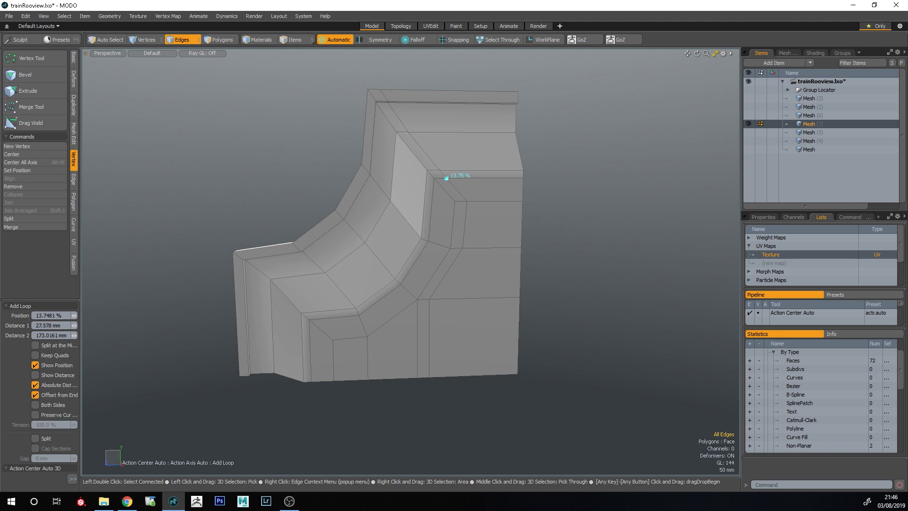
{"action": "left_click_drag", "start_coordinate": [454, 208], "coordinate": [454, 211], "text": "shift"}
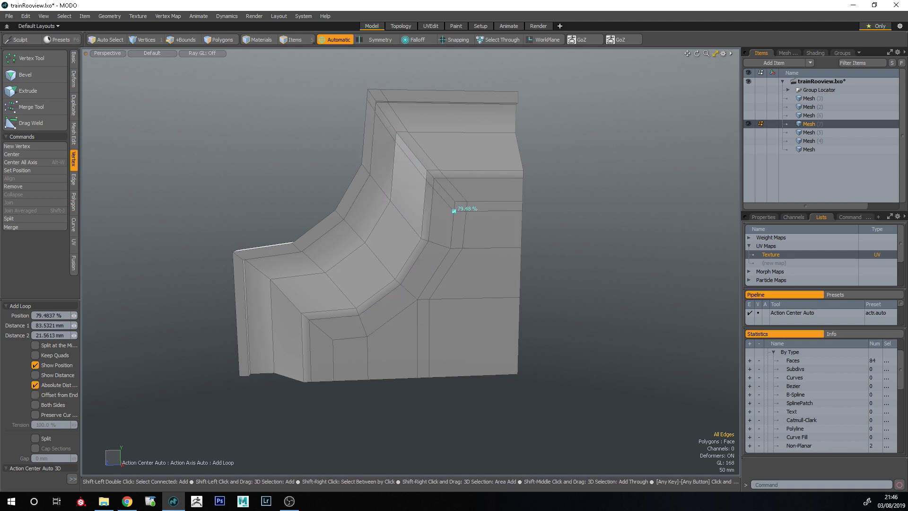
{"action": "key", "text": "space"}
- Try a third edge loop at 33.34% beside the lower diagonal edge run, then undo all the added loops
{"action": "left_click_drag", "start_coordinate": [416, 293], "coordinate": [384, 248], "text": "alt+shift"}
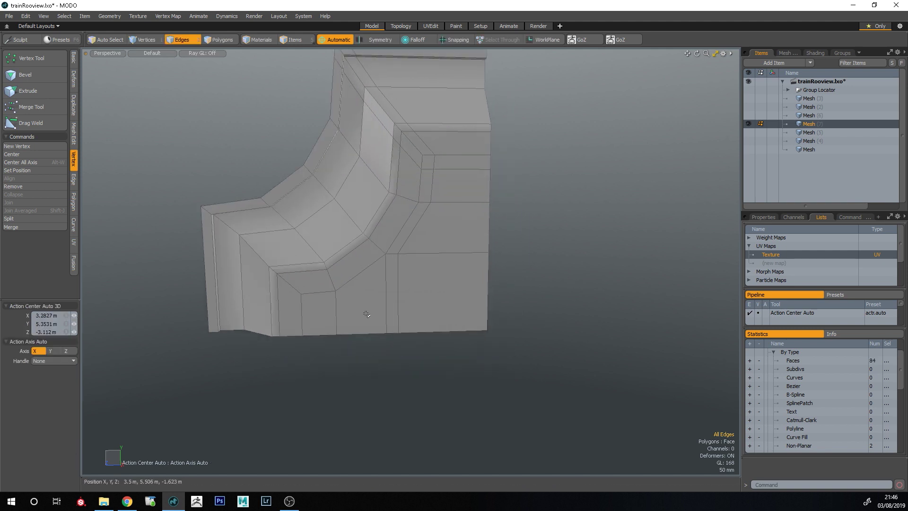
{"action": "key", "text": "alt+c"}
{"action": "left_click_drag", "start_coordinate": [336, 302], "coordinate": [336, 304]}
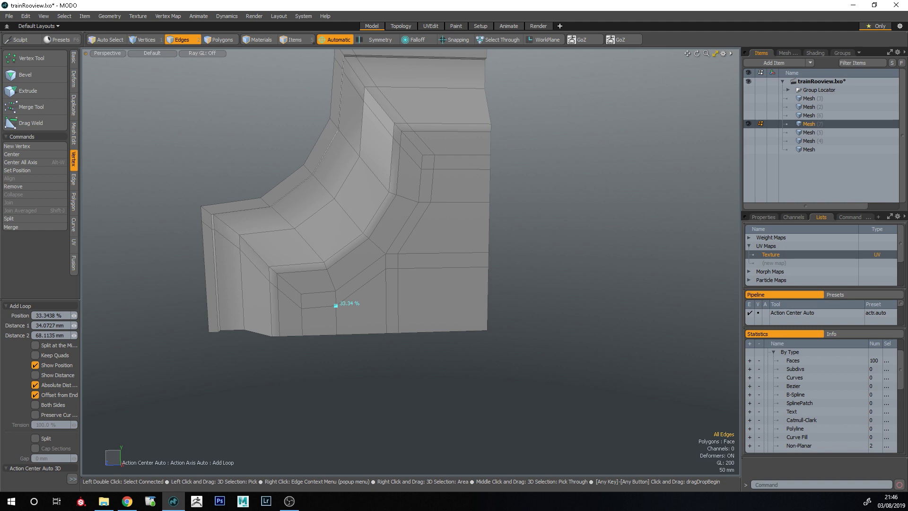
{"action": "key", "text": "ctrl+z"}
{"action": "key", "text": "ctrl+z"}
{"action": "key", "text": "ctrl+z"}
{"action": "key", "text": "ctrl+z"}
{"action": "key", "text": "ctrl+z"}
{"action": "key", "text": "ctrl+z"}
{"action": "left_click_drag", "start_coordinate": [552, 193], "coordinate": [556, 252], "text": "alt+shift"}
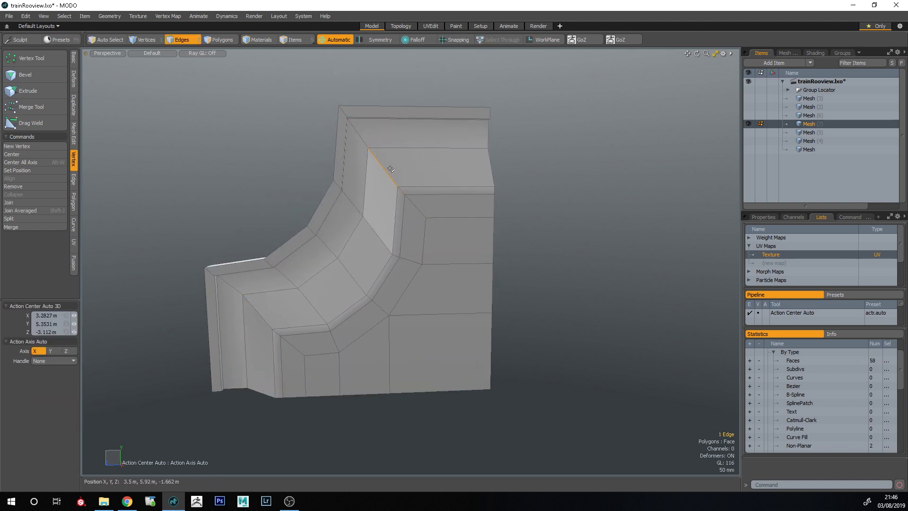
- Try an edge loop at 18.36% beside the upper diagonal edge run, then undo it
{"action": "scroll", "coordinate": [520, 222], "scroll_direction": "down", "scroll_amount": 3}
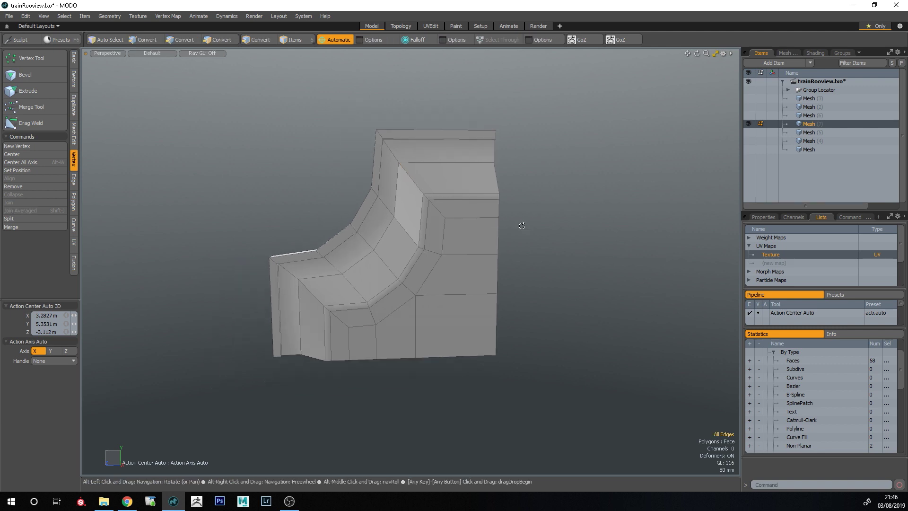
{"action": "key", "text": "alt+l"}
{"action": "left_click", "coordinate": [405, 188]}
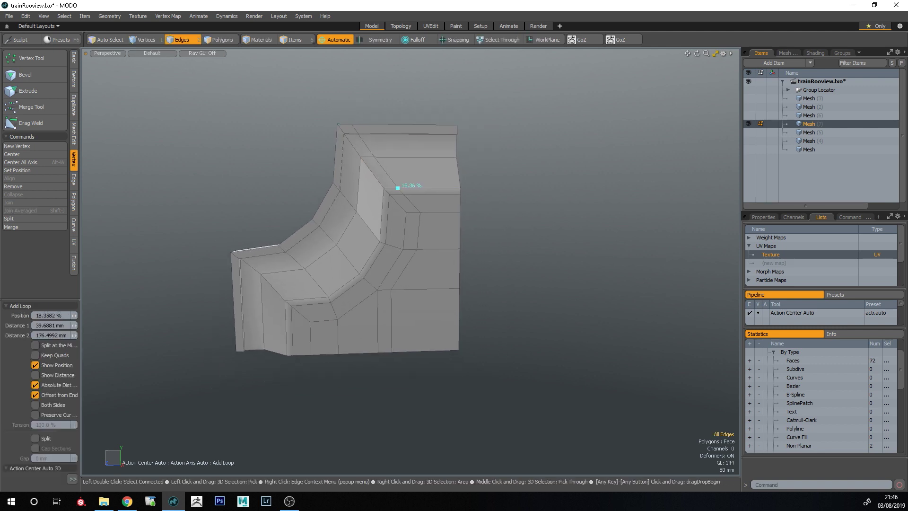
{"action": "key", "text": "space"}
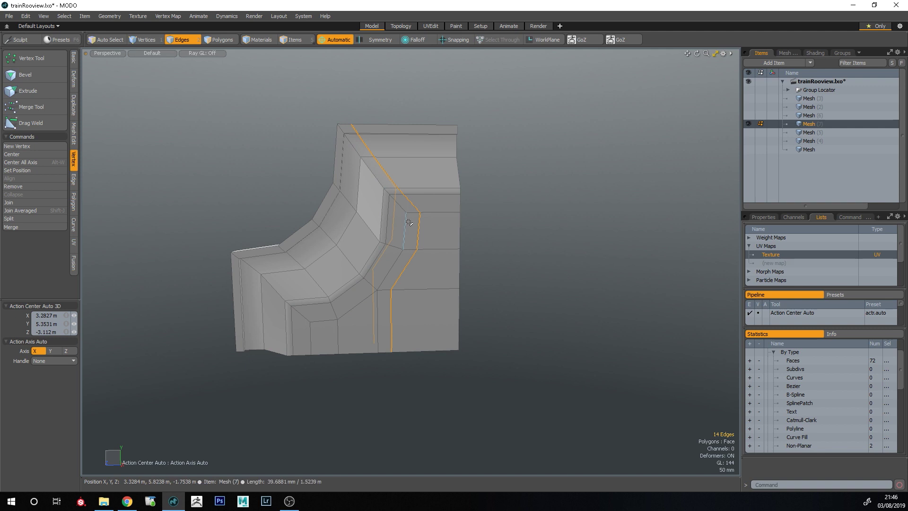
{"action": "left_click", "coordinate": [511, 391]}
{"action": "key", "text": "ctrl+z"}
{"action": "key", "text": "ctrl+z"}
{"action": "key", "text": "ctrl+z"}
{"action": "key", "text": "ctrl+z"}
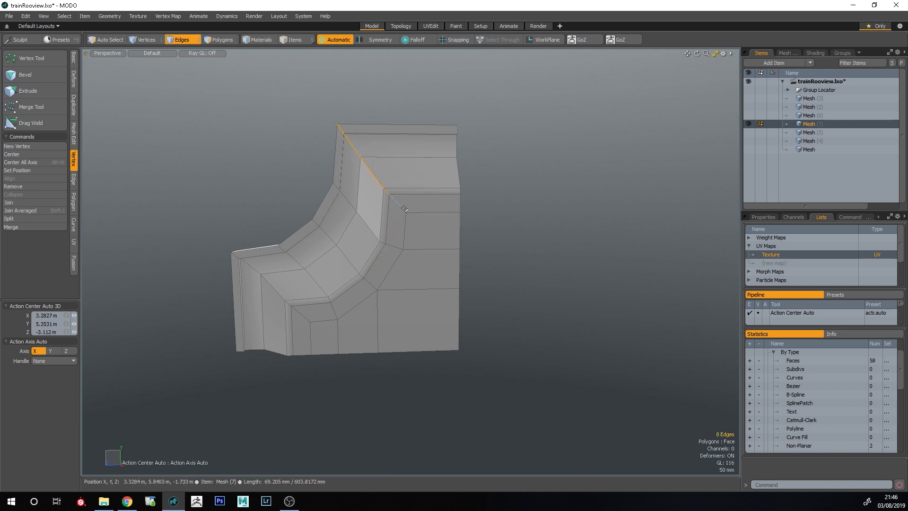
- Try a 20 mm inset bevel on the upper diagonal edge run and slices across the inner panel, then undo them
{"action": "key", "text": "b"}
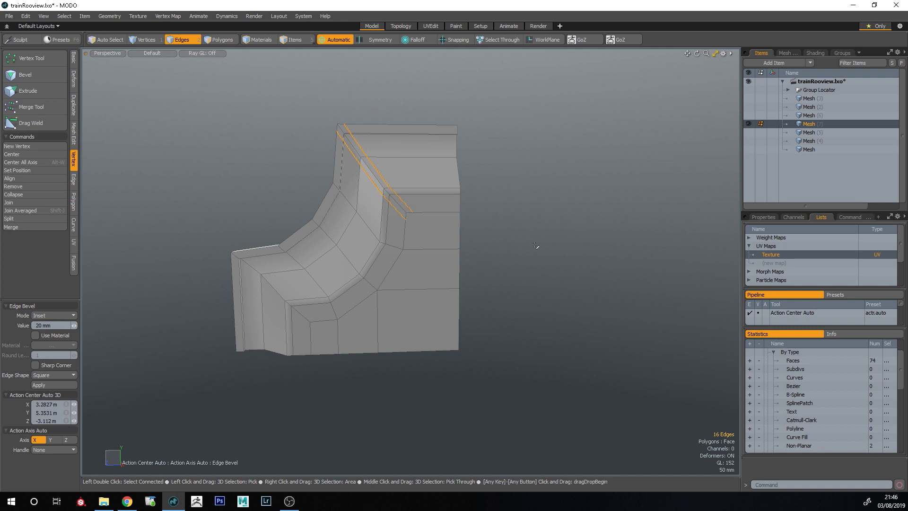
{"action": "key", "text": "Escape"}
{"action": "key", "text": "Escape"}
{"action": "scroll", "coordinate": [402, 227], "scroll_direction": "up", "scroll_amount": 3}
{"action": "key", "text": "c"}
{"action": "left_click", "coordinate": [421, 204]}
{"action": "left_click", "coordinate": [422, 264]}
{"action": "key", "text": "Escape"}
{"action": "key", "text": "ctrl+z"}
{"action": "key", "text": "ctrl+z"}
{"action": "key", "text": "ctrl+z"}
{"action": "key", "text": "ctrl+z"}
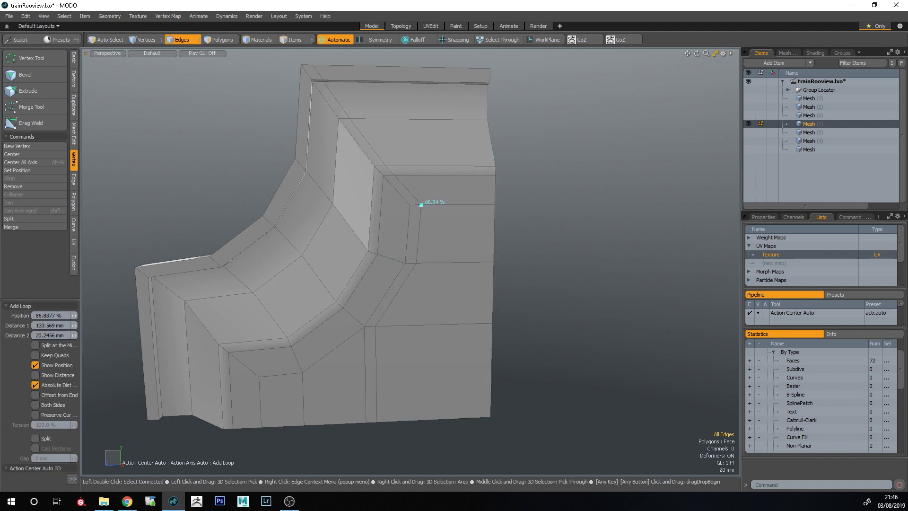
- Try adding edge loops at 86.84% and 77.62% around the inner panel's upper corner, plus matching loops at its lower corner
{"action": "left_click", "coordinate": [422, 204]}
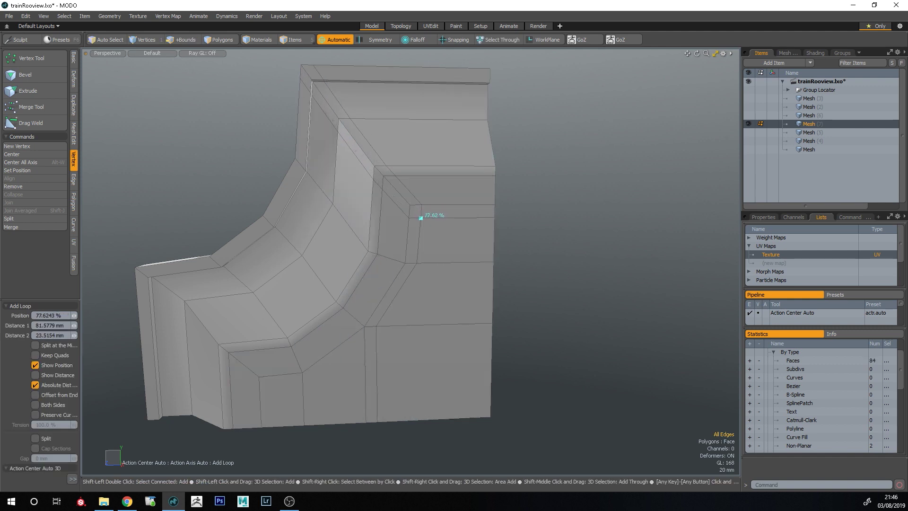
{"action": "key", "text": "q"}
{"action": "left_click_drag", "start_coordinate": [459, 265], "coordinate": [475, 199], "text": "alt+shift"}
{"action": "left_click", "coordinate": [606, 308]}
{"action": "key", "text": "alt+c"}
{"action": "left_click", "coordinate": [317, 319]}
{"action": "left_click", "coordinate": [285, 309], "text": "shift"}
{"action": "left_click_drag", "start_coordinate": [288, 310], "coordinate": [287, 310], "text": "shift"}
{"action": "key", "text": "q"}
- Undo the lower corner's loops and remove the supporting edge loops around the inner panel's upper corner
{"action": "left_click_drag", "start_coordinate": [282, 402], "coordinate": [408, 253], "text": "alt"}
{"action": "scroll", "coordinate": [425, 237], "scroll_direction": "down", "scroll_amount": 3}
{"action": "mouse_move", "coordinate": [404, 222]}
{"action": "left_mouse_down", "text": "alt"}
{"action": "mouse_move", "coordinate": [398, 234]}
{"action": "mouse_move", "coordinate": [416, 239]}
{"action": "mouse_move", "coordinate": [537, 199]}
{"action": "mouse_move", "coordinate": [464, 184]}
{"action": "mouse_move", "coordinate": [443, 133]}
{"action": "mouse_move", "coordinate": [404, 208]}
{"action": "left_mouse_up", "text": "alt"}
{"action": "key", "text": "ctrl+z"}
{"action": "key", "text": "ctrl+z"}
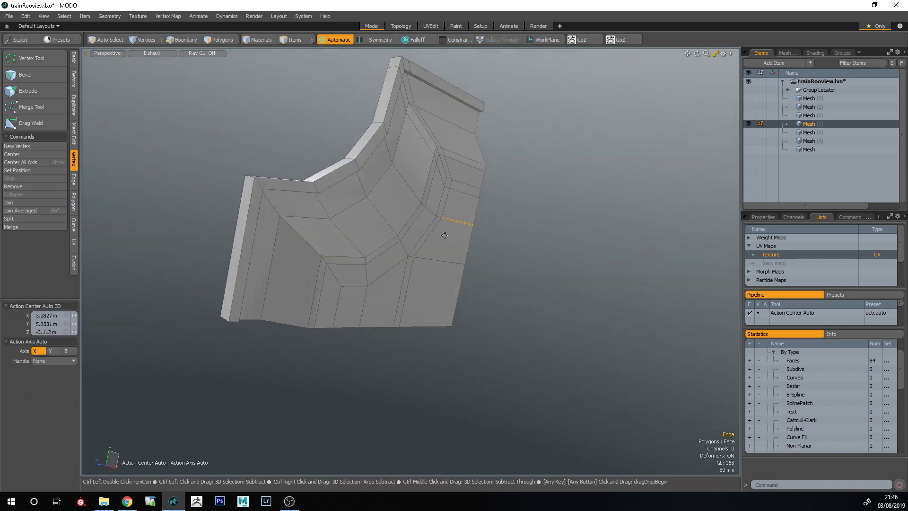
{"action": "key", "text": "Delete"}
{"action": "left_click_drag", "start_coordinate": [547, 272], "coordinate": [447, 325], "text": "alt+shift"}
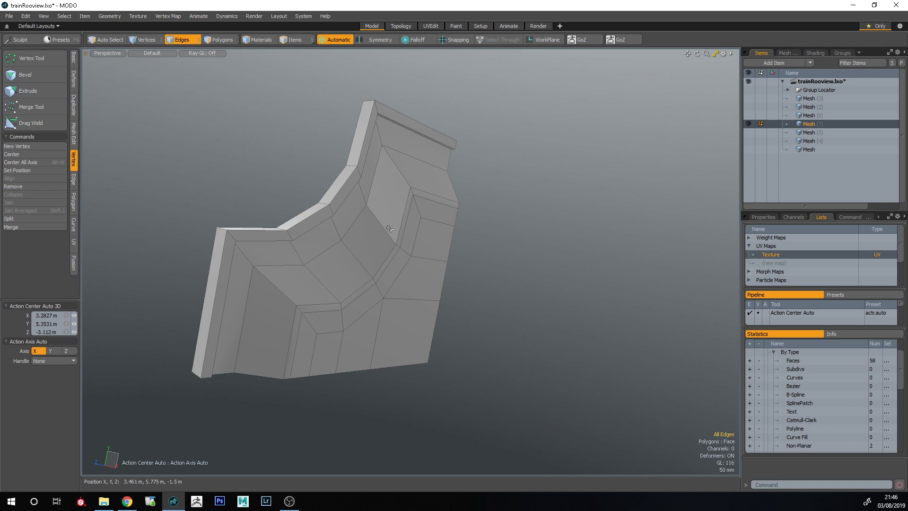
- Add a 50% loop slice along the sloped curved band between the outer lip and inner panel, and preview the piece subdivided
{"action": "key", "text": "alt+c"}
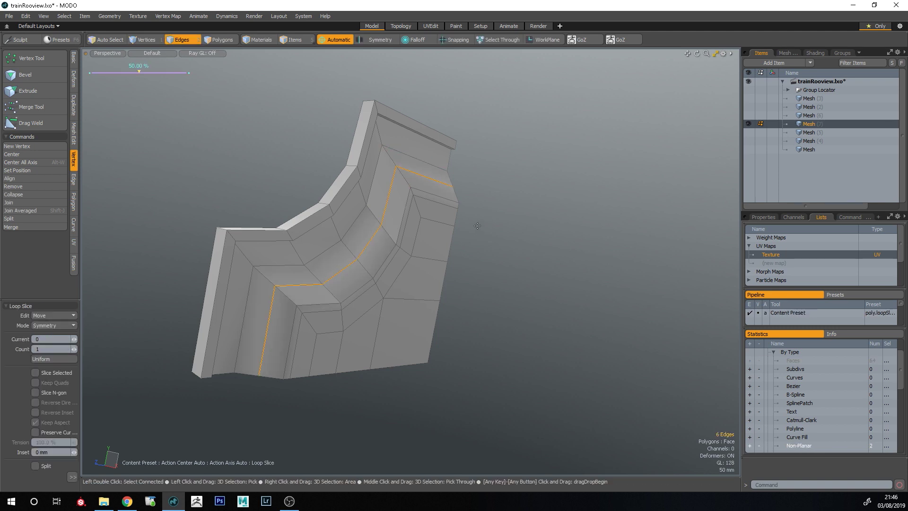
{"action": "key", "text": "space"}
{"action": "left_click_drag", "start_coordinate": [475, 217], "coordinate": [402, 218], "text": "alt"}
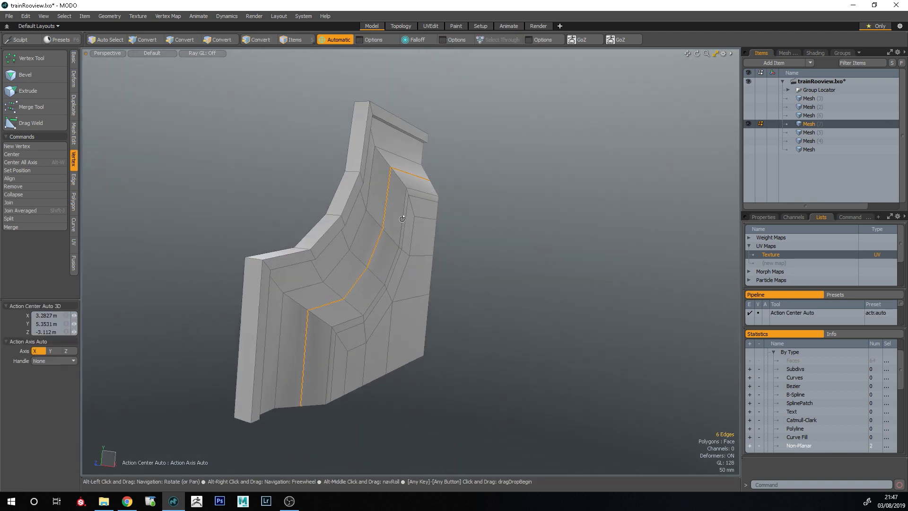
{"action": "scroll", "coordinate": [410, 211], "scroll_direction": "up", "scroll_amount": 1}
{"action": "key", "text": "shift+p"}
{"action": "left_click_drag", "start_coordinate": [513, 232], "coordinate": [592, 290]}
{"action": "key", "text": "Escape"}
{"action": "key", "text": "Tab"}
{"action": "key", "text": "Tab"}
- Add supporting edge loops along the curved molding, one at 14.87% beside the inner panel's step edge, and check the subdivided shape
{"action": "left_click_drag", "start_coordinate": [492, 282], "coordinate": [398, 177], "text": "alt"}
{"action": "key", "text": "alt+c"}
{"action": "left_click", "coordinate": [363, 128], "text": "shift"}
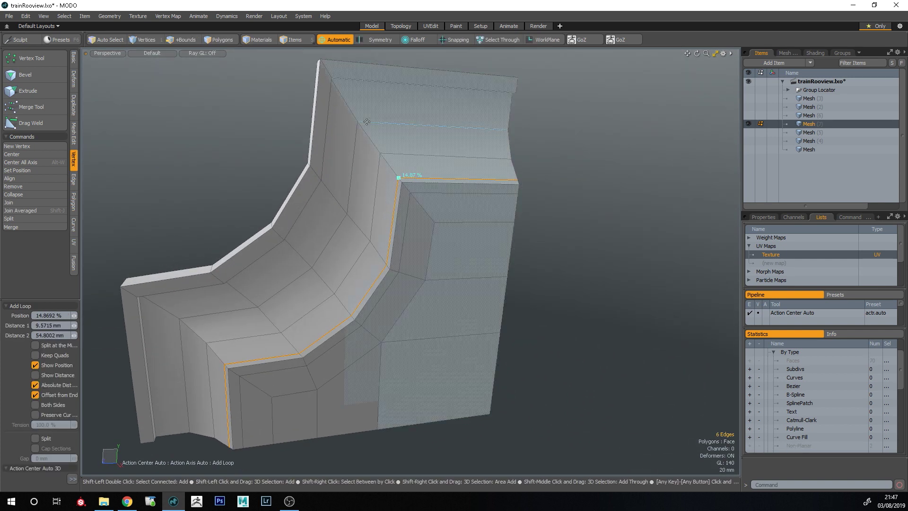
{"action": "key", "text": "Escape"}
{"action": "key", "text": "Escape"}
{"action": "key", "text": "Tab"}
{"action": "left_click_drag", "start_coordinate": [416, 271], "coordinate": [511, 318], "text": "alt"}
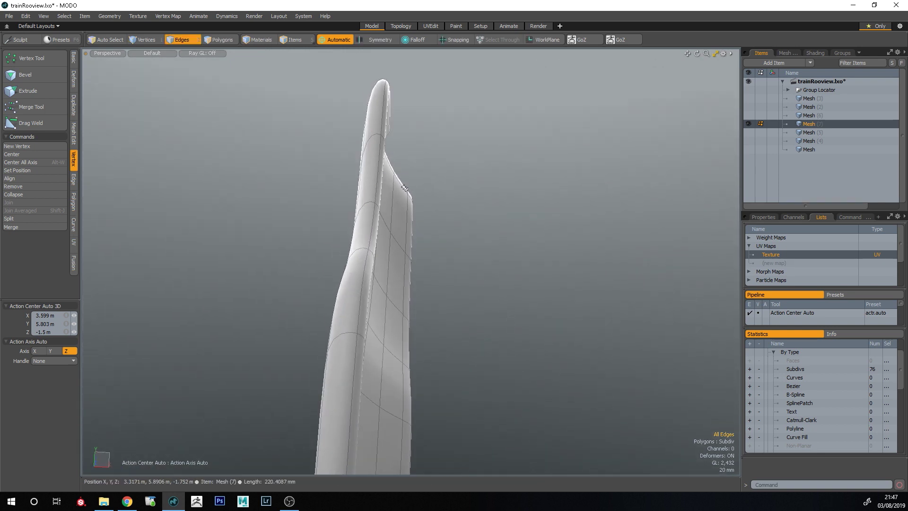
{"action": "left_click_drag", "start_coordinate": [442, 217], "coordinate": [350, 215], "text": "alt"}
- Try supporting edge loops on both sides of the inner panel's upper diagonal corner edge, with the second at 25.60%
{"action": "key", "text": "Tab"}
{"action": "key", "text": "alt+s"}
{"action": "left_click_drag", "start_coordinate": [518, 292], "coordinate": [369, 249]}
{"action": "key", "text": "q"}
{"action": "key", "text": "Escape"}
{"action": "key", "text": "Tab"}
{"action": "key", "text": "Tab"}
{"action": "key", "text": "alt+l"}
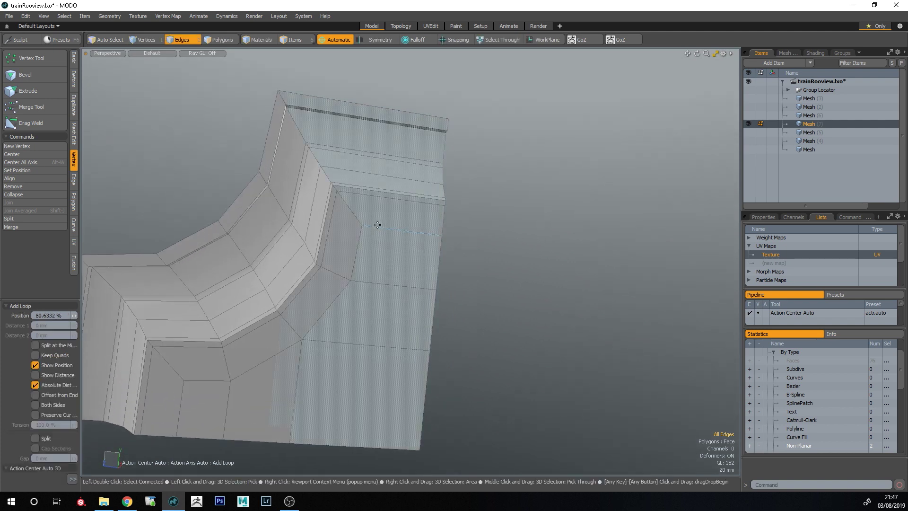
{"action": "key", "text": "shift"}
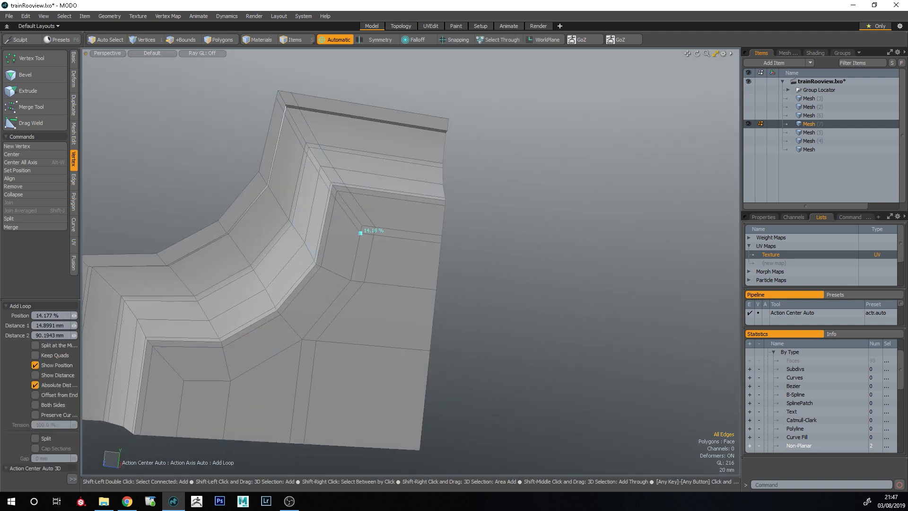
{"action": "left_click_drag", "start_coordinate": [355, 243], "coordinate": [365, 302], "text": "alt"}
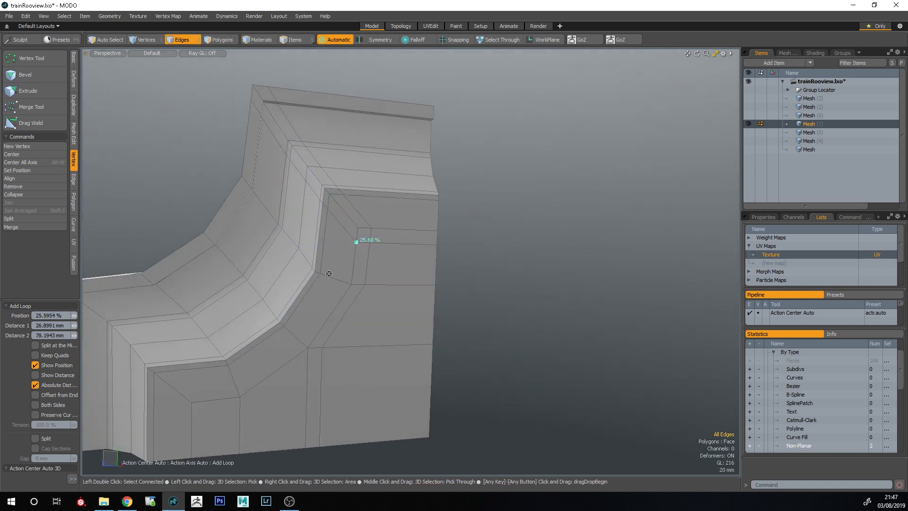
- Try matching supporting edge loops beside the inner panel's lower diagonal corner edge
{"action": "left_click_drag", "start_coordinate": [364, 241], "coordinate": [236, 263], "text": "alt"}
{"action": "left_click", "coordinate": [235, 262]}
{"action": "left_click", "coordinate": [221, 280], "text": "shift"}
{"action": "key", "text": "q"}
- Remove the extra loop edges crossing the inner panel near its outer corner, and preview the piece subdivided
{"action": "left_click", "coordinate": [608, 331]}
{"action": "left_click_drag", "start_coordinate": [417, 289], "coordinate": [436, 300], "text": "alt"}
{"action": "scroll", "coordinate": [435, 299], "scroll_direction": "up", "scroll_amount": 3}
{"action": "key", "text": "3"}
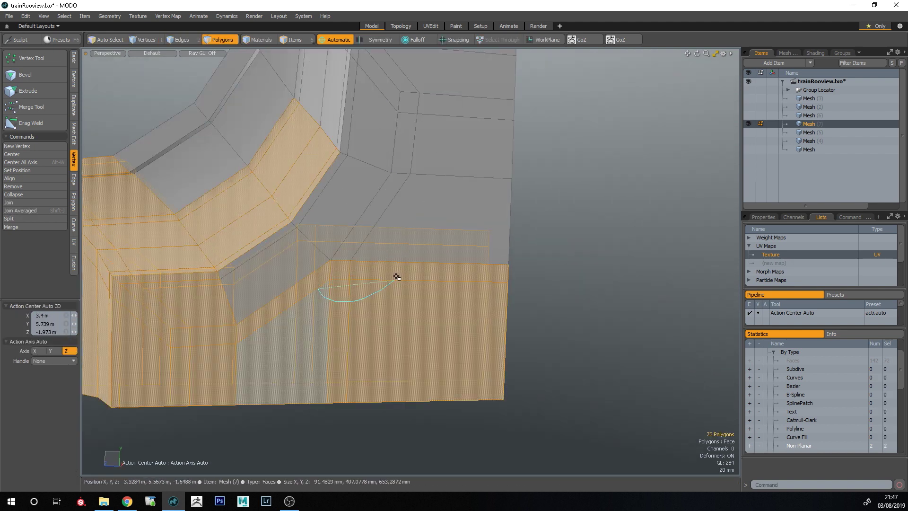
{"action": "key", "text": "1"}
{"action": "key", "text": "2"}
{"action": "key", "text": "BackSpace"}
{"action": "key", "text": "BackSpace"}
{"action": "key", "text": "BackSpace"}
{"action": "scroll", "coordinate": [423, 377], "scroll_direction": "down", "scroll_amount": 3}
{"action": "key", "text": "Tab"}
{"action": "key", "text": "Tab"}
- Try a 50% loop slice running vertically through the panel's outer section, then undo it
{"action": "left_click", "coordinate": [439, 330]}
{"action": "key", "text": "alt+c"}
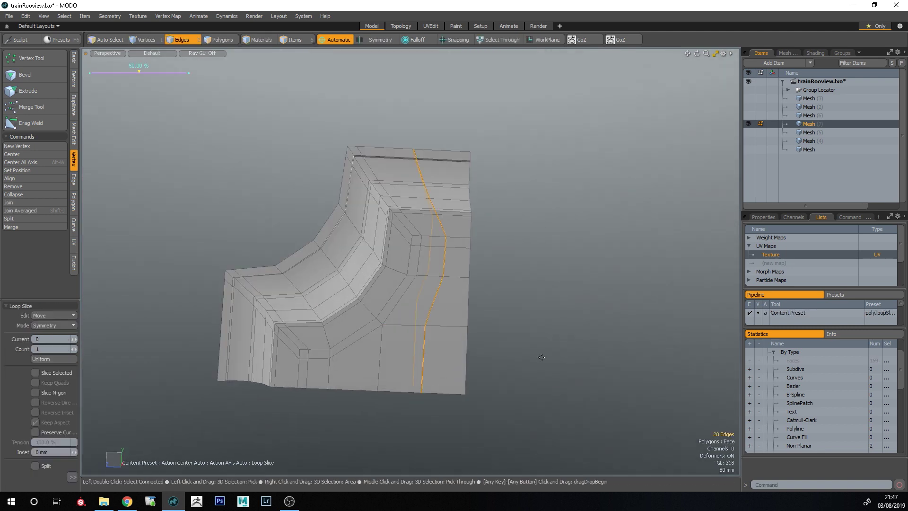
{"action": "key", "text": "Escape"}
{"action": "key", "text": "Escape"}
{"action": "left_click_drag", "start_coordinate": [502, 353], "coordinate": [471, 350], "text": "alt"}
{"action": "key", "text": "ctrl+z"}
- Move the corner piece's straight vertical border edges inward to narrow the inner panel
{"action": "middle_click_drag", "start_coordinate": [446, 120], "coordinate": [554, 57]}
{"action": "key", "text": "w"}
{"action": "left_click_drag", "start_coordinate": [431, 253], "coordinate": [405, 251]}
{"action": "key", "text": "space"}
- Select the corner piece's bottom border edges and move them upward to shorten the inner panel
{"action": "left_click", "coordinate": [179, 351]}
{"action": "left_click_drag", "start_coordinate": [179, 351], "coordinate": [184, 360], "text": "alt"}
{"action": "middle_click_drag", "start_coordinate": [534, 364], "coordinate": [534, 361]}
{"action": "left_click_drag", "start_coordinate": [327, 360], "coordinate": [309, 365], "text": "alt"}
{"action": "middle_click_drag", "start_coordinate": [164, 350], "coordinate": [155, 396], "text": "shift"}
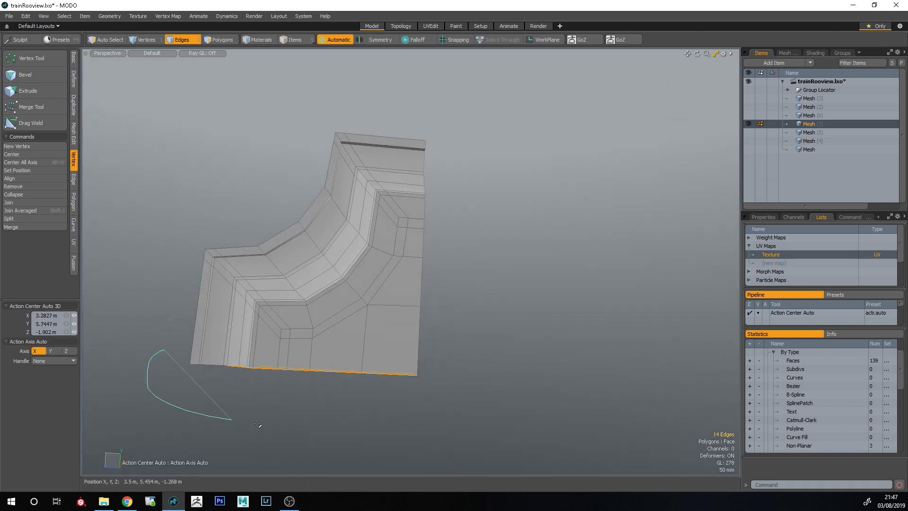
{"action": "key", "text": "w"}
{"action": "mouse_move", "coordinate": [307, 344]}
{"action": "left_mouse_down"}
{"action": "mouse_move", "coordinate": [305, 334]}
{"action": "mouse_move", "coordinate": [306, 362]}
{"action": "left_mouse_up"}
{"action": "key", "text": "r"}
{"action": "key", "text": "space"}
- Select the edges along the straight vertical border and flatten them by scaling Z to 0%
{"action": "left_click", "coordinate": [343, 328]}
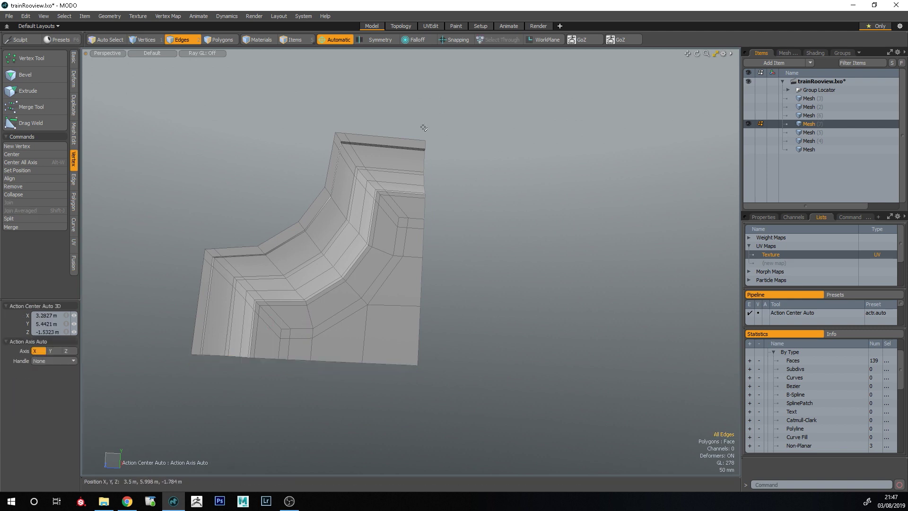
{"action": "right_click_drag", "start_coordinate": [429, 434], "coordinate": [429, 434]}
{"action": "left_click_drag", "start_coordinate": [377, 225], "coordinate": [383, 226], "text": "alt"}
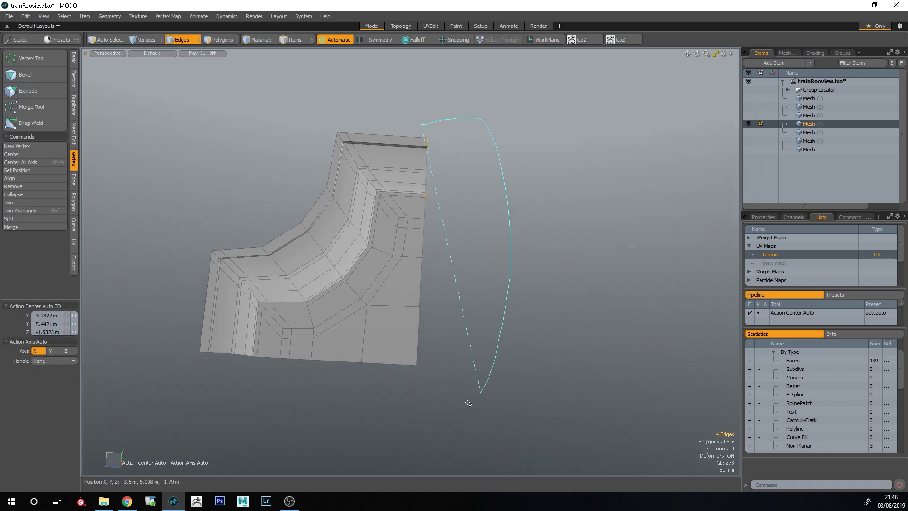
{"action": "right_click_drag", "start_coordinate": [401, 417], "coordinate": [401, 415]}
{"action": "left_click_drag", "start_coordinate": [349, 335], "coordinate": [425, 370], "text": "alt"}
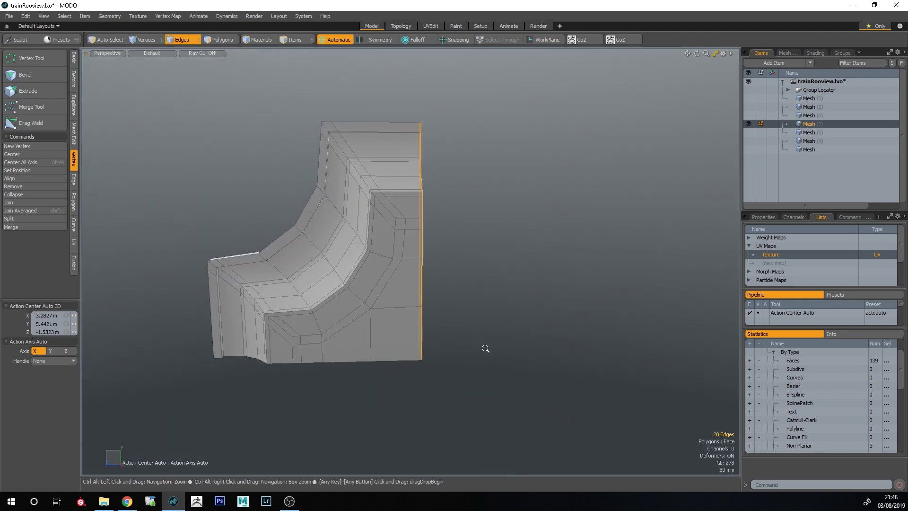
{"action": "left_click_drag", "start_coordinate": [486, 348], "coordinate": [336, 281], "text": "alt"}
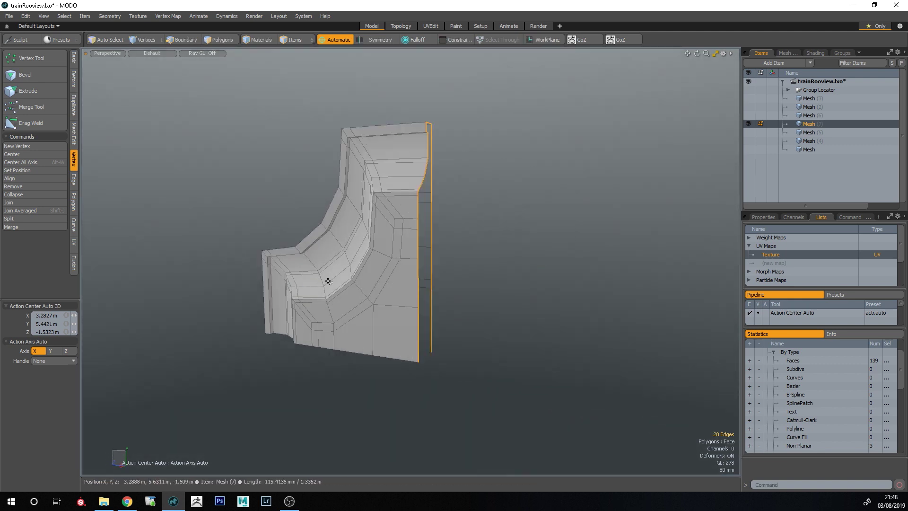
{"action": "key", "text": "ctrl+alt+h"}
{"action": "key", "text": "ctrl+alt+h"}
{"action": "left_click_drag", "start_coordinate": [337, 283], "coordinate": [372, 288], "text": "alt"}
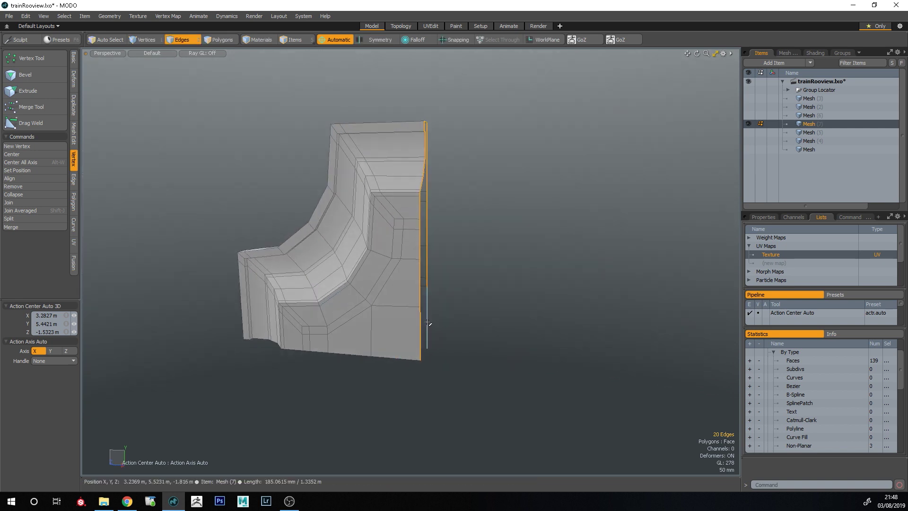
{"action": "key", "text": "y"}
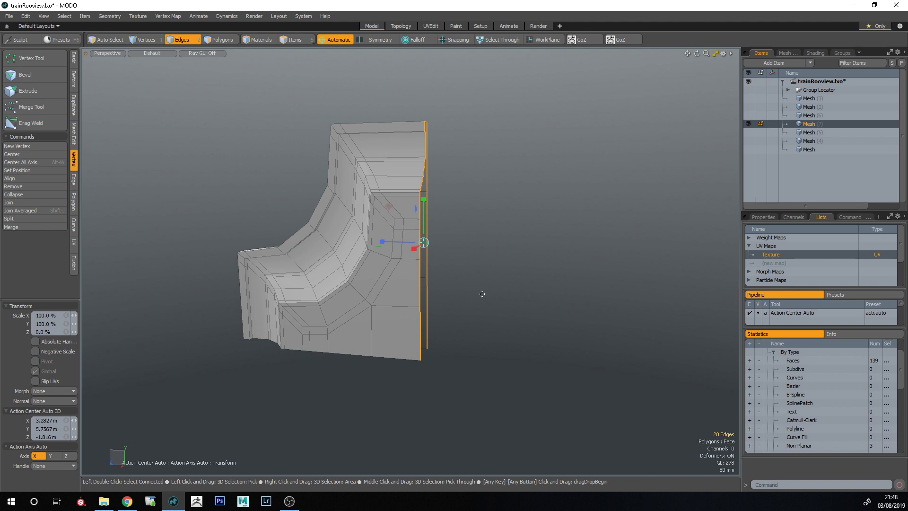
{"action": "key", "text": "q"}
{"action": "left_click", "coordinate": [504, 282]}
- Remove the inner panel's corner support loops and replace its two straight edges with one diagonal edge slice to the outer corner
{"action": "left_click_drag", "start_coordinate": [490, 297], "coordinate": [364, 269], "text": "alt"}
{"action": "key", "text": "Tab"}
{"action": "key", "text": "Tab"}
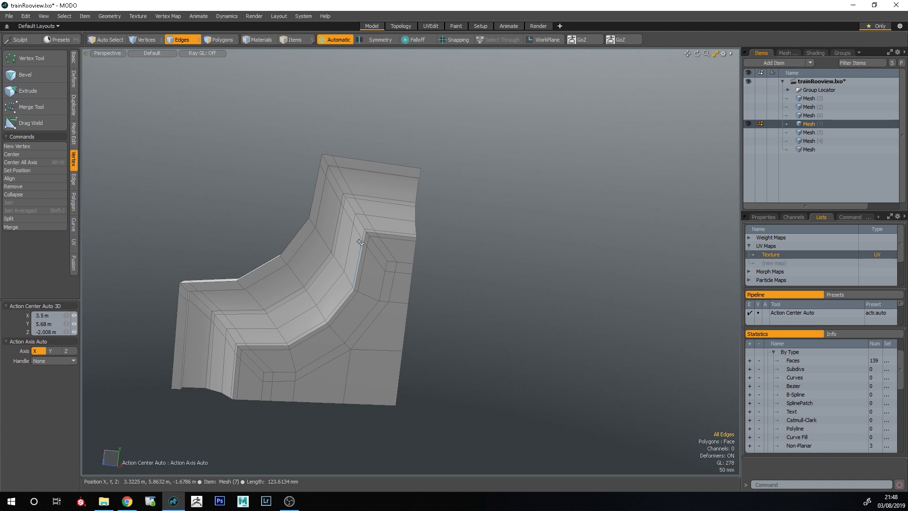
{"action": "left_click_drag", "start_coordinate": [355, 267], "coordinate": [351, 292], "text": "alt"}
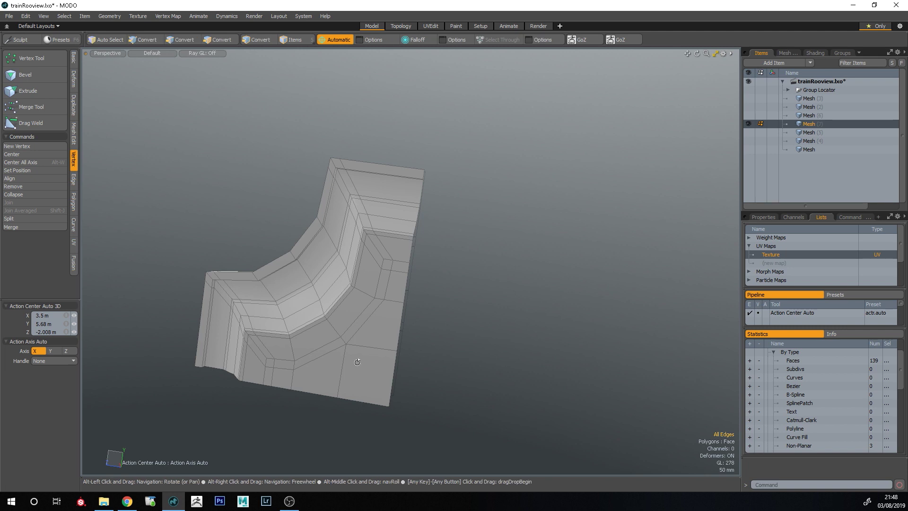
{"action": "left_click_drag", "start_coordinate": [421, 225], "coordinate": [455, 303], "text": "alt"}
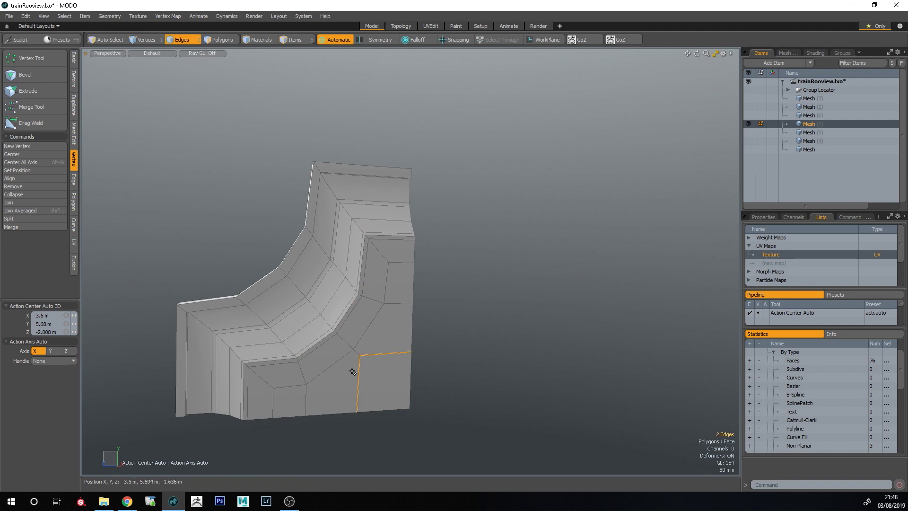
{"action": "key", "text": "c"}
{"action": "left_click", "coordinate": [371, 355]}
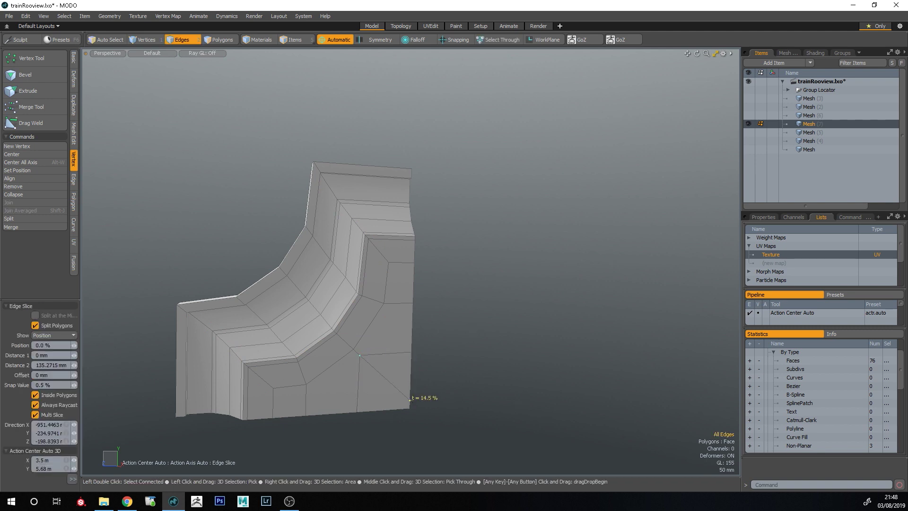
{"action": "left_click", "coordinate": [410, 397]}
{"action": "key", "text": "space"}
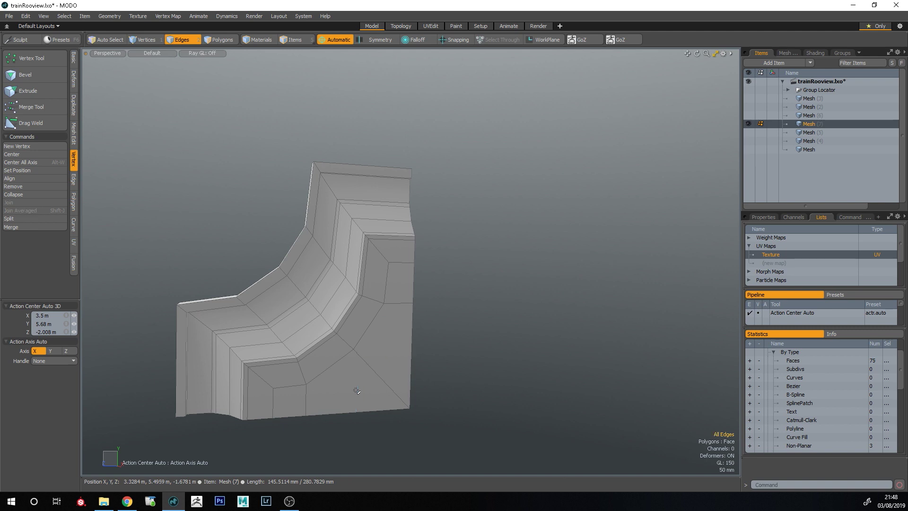
- Add a 50% loop slice along the thickness of the plate's curved outer rim
{"action": "left_click_drag", "start_coordinate": [164, 271], "coordinate": [447, 289], "text": "alt"}
{"action": "scroll", "coordinate": [388, 231], "scroll_direction": "down", "scroll_amount": 4}
{"action": "key", "text": "a"}
{"action": "left_click_drag", "start_coordinate": [447, 289], "coordinate": [466, 361], "text": "alt+shift"}
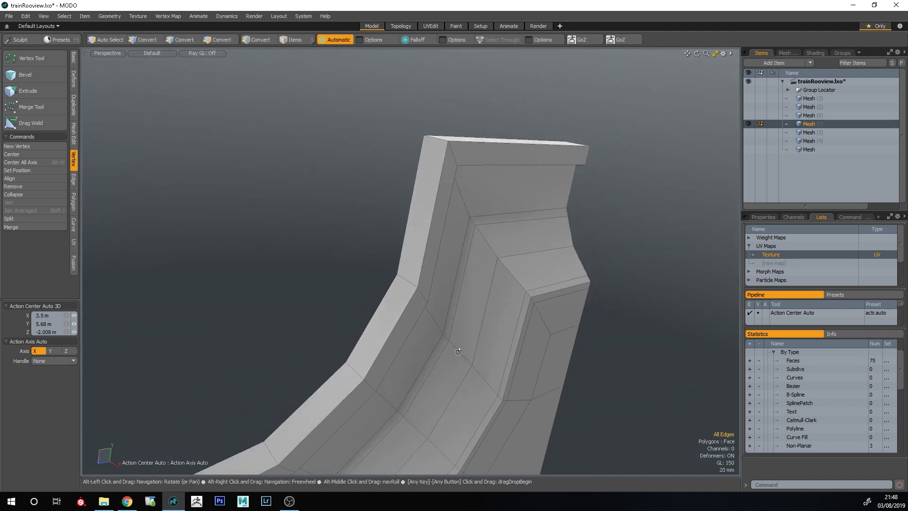
{"action": "key", "text": "alt+c"}
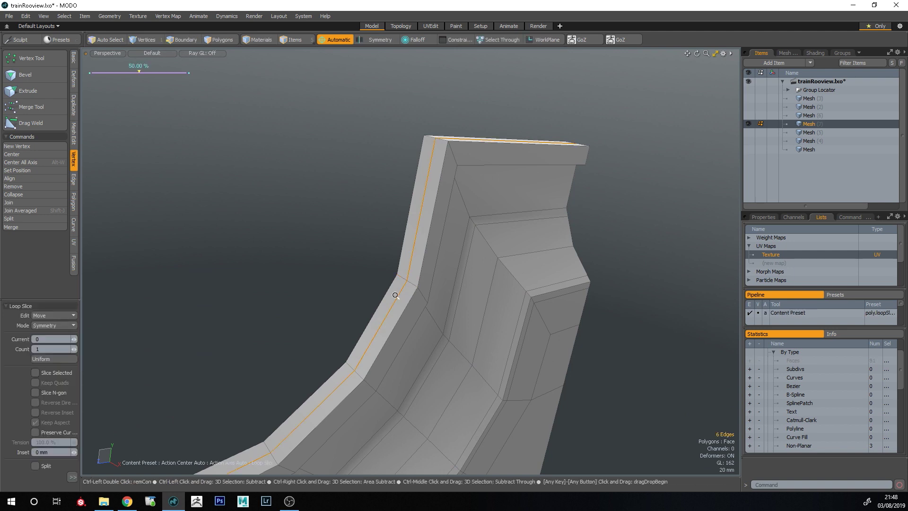
{"action": "key", "text": "q"}
{"action": "left_click_drag", "start_coordinate": [466, 279], "coordinate": [491, 332], "text": "alt"}
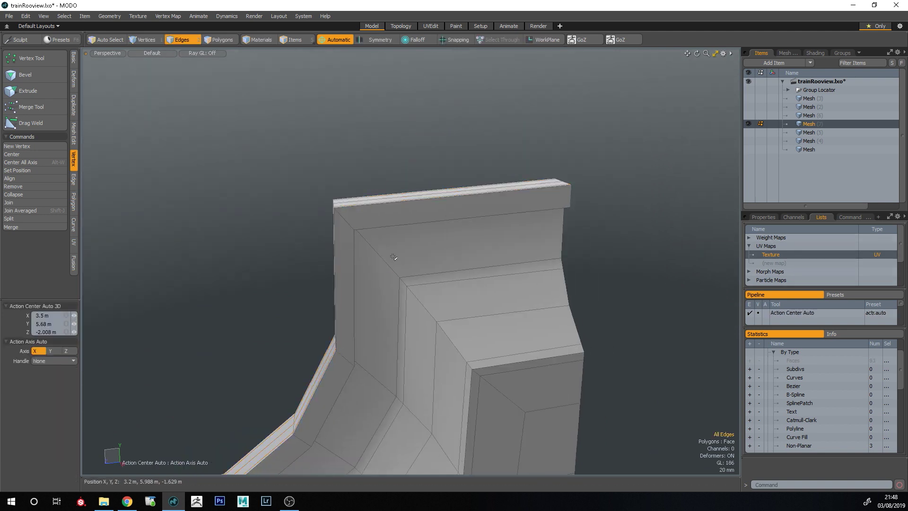
- Add further supporting loop slices around the plate's outer lip and preview the piece subdivided
{"action": "left_click", "coordinate": [380, 253]}
{"action": "key", "text": "alt+c"}
{"action": "key", "text": "space"}
{"action": "left_click", "coordinate": [303, 156]}
{"action": "left_click_drag", "start_coordinate": [303, 156], "coordinate": [294, 134], "text": "alt"}
{"action": "scroll", "coordinate": [358, 163], "scroll_direction": "up", "scroll_amount": 4}
{"action": "mouse_move", "coordinate": [384, 233]}
{"action": "left_mouse_down"}
{"action": "mouse_move", "coordinate": [520, 451]}
{"action": "mouse_move", "coordinate": [477, 402]}
{"action": "left_mouse_up"}
{"action": "key", "text": "alt+c"}
{"action": "key", "text": "space"}
{"action": "left_click", "coordinate": [377, 233]}
{"action": "key", "text": "Tab"}
{"action": "scroll", "coordinate": [377, 233], "scroll_direction": "down", "scroll_amount": 10}
{"action": "key", "text": "Tab"}
{"action": "scroll", "coordinate": [393, 260], "scroll_direction": "up", "scroll_amount": 5}
- Add edge loops on both sides of the piece's diagonal corner edges and check the subdivided result from front and back
{"action": "key", "text": "alt+l"}
{"action": "left_click", "coordinate": [426, 301]}
{"action": "left_click_drag", "start_coordinate": [427, 301], "coordinate": [459, 75], "text": "alt+shift"}
{"action": "left_click_drag", "start_coordinate": [294, 340], "coordinate": [305, 316], "text": "alt"}
{"action": "left_click", "coordinate": [310, 279]}
{"action": "key", "text": "space"}
{"action": "left_click_drag", "start_coordinate": [311, 280], "coordinate": [504, 257], "text": "alt"}
{"action": "key", "text": "Tab"}
{"action": "key", "text": "Tab"}
{"action": "scroll", "coordinate": [346, 321], "scroll_direction": "up", "scroll_amount": 5}
{"action": "scroll", "coordinate": [336, 365], "scroll_direction": "down", "scroll_amount": 8}
{"action": "left_click_drag", "start_coordinate": [454, 166], "coordinate": [444, 187], "text": "alt"}
{"action": "scroll", "coordinate": [443, 187], "scroll_direction": "up", "scroll_amount": 3}
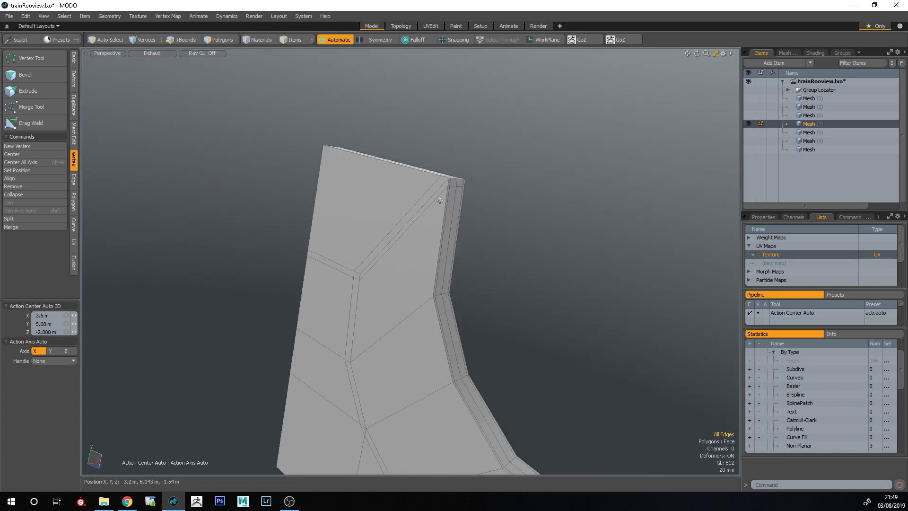
- Slice supporting loops across the flat back face near its upper corner, and inspect the piece subdivided
{"action": "key", "text": "alt+c"}
{"action": "left_click", "coordinate": [443, 191]}
{"action": "left_click", "coordinate": [401, 235], "text": "shift"}
{"action": "key", "text": "space"}
{"action": "key", "text": "Tab"}
{"action": "left_click_drag", "start_coordinate": [576, 237], "coordinate": [41, 183], "text": "alt"}
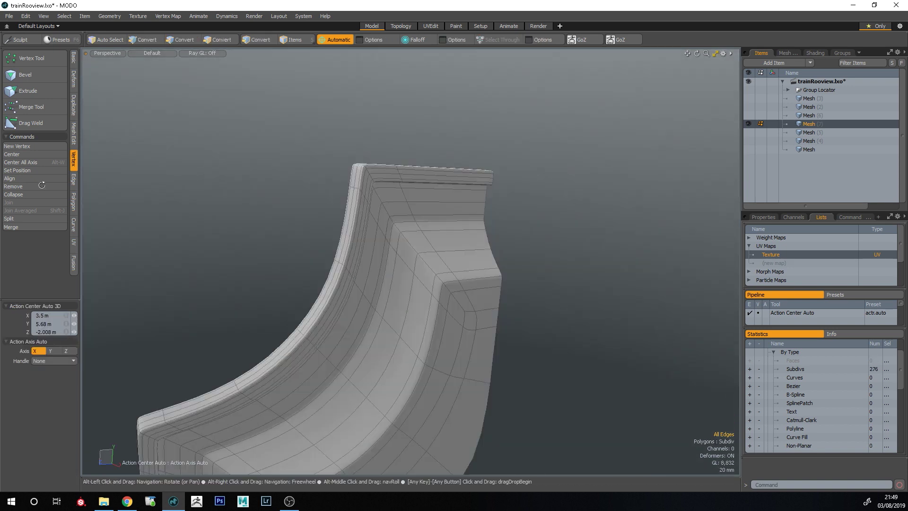
{"action": "scroll", "coordinate": [428, 210], "scroll_direction": "down", "scroll_amount": 6}
{"action": "left_click_drag", "start_coordinate": [331, 184], "coordinate": [298, 208], "text": "alt"}
{"action": "scroll", "coordinate": [421, 210], "scroll_direction": "up", "scroll_amount": 3}
- Turn off subdivision and mirror the whole corner piece downward along the Y axis
{"action": "key", "text": "Tab"}
{"action": "scroll", "coordinate": [478, 357], "scroll_direction": "down", "scroll_amount": 2}
{"action": "left_click_drag", "start_coordinate": [475, 363], "coordinate": [373, 289], "text": "alt+shift"}
{"action": "key", "text": "space"}
{"action": "key", "text": "space"}
{"action": "key", "text": "2"}
{"action": "left_click", "coordinate": [322, 273]}
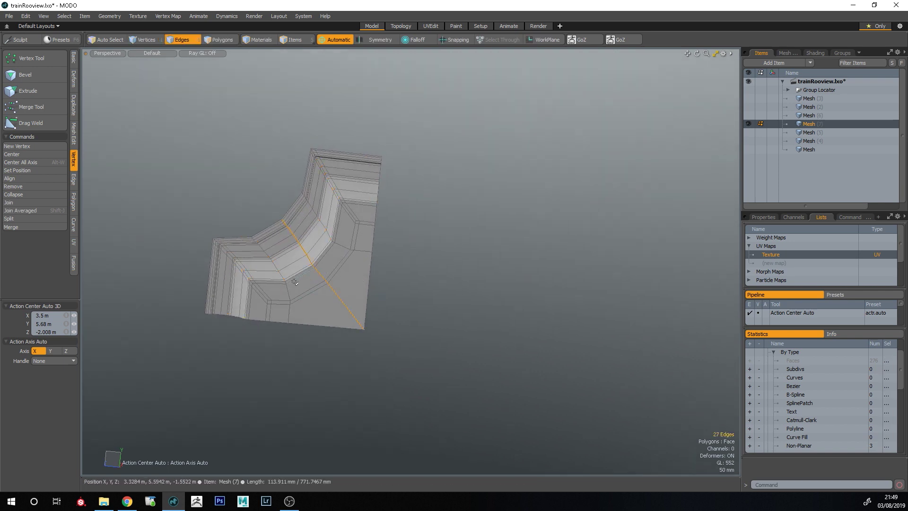
{"action": "key", "text": "3"}
{"action": "double_click", "coordinate": [294, 283]}
{"action": "key", "text": "shift+v"}
{"action": "left_click", "coordinate": [288, 385]}
- Show the original side plate and move the mirrored corner piece vertically with snapping to match the plate's lower corner
{"action": "scroll", "coordinate": [332, 374], "scroll_direction": "down", "scroll_amount": 3}
{"action": "left_click_drag", "start_coordinate": [331, 377], "coordinate": [344, 339], "text": "alt"}
{"action": "key", "text": "Escape"}
{"action": "key", "text": "Escape"}
{"action": "mouse_move", "coordinate": [344, 335]}
{"action": "right_mouse_down"}
{"action": "mouse_move", "coordinate": [488, 482]}
{"action": "mouse_move", "coordinate": [530, 359]}
{"action": "right_mouse_up"}
{"action": "left_click", "coordinate": [748, 133]}
{"action": "left_click_drag", "start_coordinate": [397, 326], "coordinate": [408, 272], "text": "alt+shift"}
{"action": "key", "text": "w"}
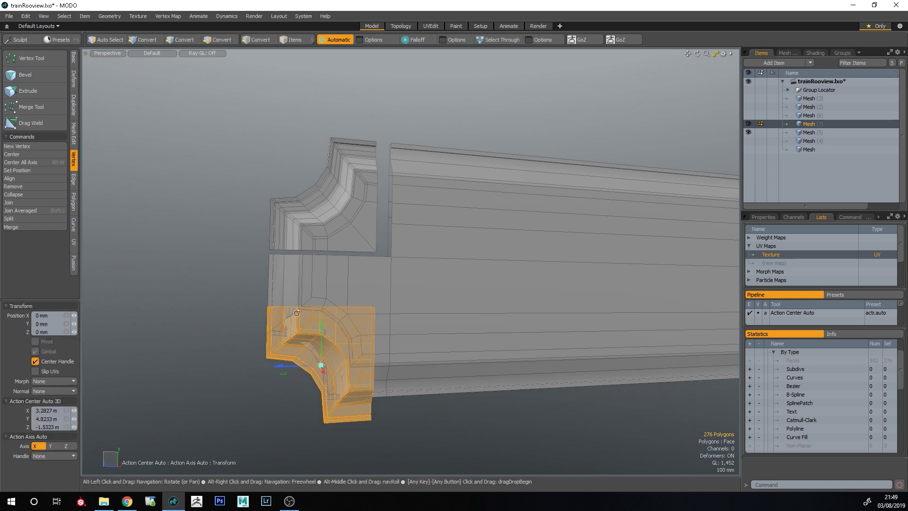
{"action": "scroll", "coordinate": [297, 314], "scroll_direction": "up", "scroll_amount": 3}
{"action": "key", "text": "x"}
{"action": "left_click", "coordinate": [245, 377]}
{"action": "left_click_drag", "start_coordinate": [247, 367], "coordinate": [248, 333]}
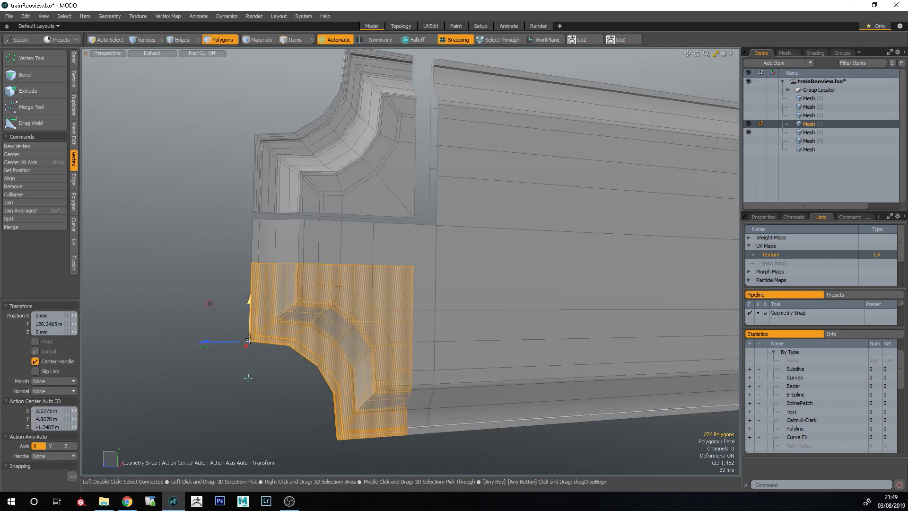
- Hide the original side plate, leaving the upper and lower corner pieces isolated for edge selection
{"action": "key", "text": "Escape"}
{"action": "key", "text": "Escape"}
{"action": "scroll", "coordinate": [251, 305], "scroll_direction": "down", "scroll_amount": 3}
{"action": "mouse_move", "coordinate": [325, 93]}
{"action": "right_mouse_down"}
{"action": "mouse_move", "coordinate": [436, 458]}
{"action": "mouse_move", "coordinate": [440, 449]}
{"action": "right_mouse_up"}
{"action": "left_click_drag", "start_coordinate": [438, 306], "coordinate": [328, 310], "text": "alt+shift"}
{"action": "key", "text": "bracketright"}
{"action": "left_click", "coordinate": [749, 132]}
{"action": "left_click_drag", "start_coordinate": [270, 315], "coordinate": [349, 322], "text": "alt+shift"}
{"action": "key", "text": "space"}
{"action": "key", "text": "space"}
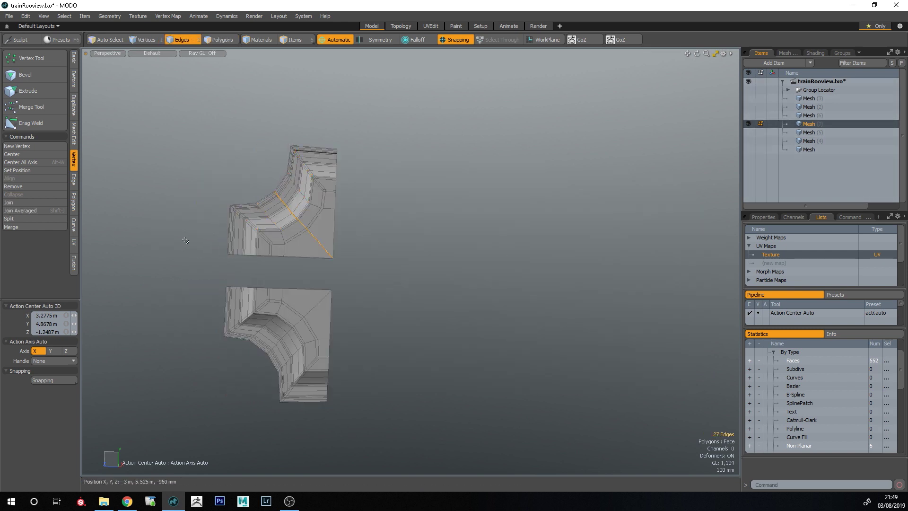
- Bridge the facing borders of the upper and lower corner pieces and add one loop slice across the new join
{"action": "scroll", "coordinate": [191, 239], "scroll_direction": "up", "scroll_amount": 3}
{"action": "right_click_drag", "start_coordinate": [211, 254], "coordinate": [560, 268]}
{"action": "left_click_drag", "start_coordinate": [350, 299], "coordinate": [337, 289], "text": "alt+shift"}
{"action": "mouse_move", "coordinate": [243, 290]}
{"action": "right_mouse_down", "text": "shift"}
{"action": "mouse_move", "coordinate": [419, 318]}
{"action": "mouse_move", "coordinate": [517, 285]}
{"action": "right_mouse_up", "text": "shift"}
{"action": "key", "text": "shift+b"}
{"action": "key", "text": "space"}
{"action": "left_click", "coordinate": [340, 285]}
{"action": "key", "text": "alt+c"}
{"action": "left_click", "coordinate": [487, 301]}
{"action": "key", "text": "space"}
{"action": "left_click", "coordinate": [487, 301]}
- Mirror the joined end section along the Z axis to create the plate's opposite end
{"action": "scroll", "coordinate": [521, 286], "scroll_direction": "down", "scroll_amount": 4}
{"action": "left_click_drag", "start_coordinate": [405, 282], "coordinate": [258, 282], "text": "alt+shift"}
{"action": "key", "text": "space"}
{"action": "double_click", "coordinate": [257, 281]}
{"action": "key", "text": "shift+v"}
{"action": "left_click", "coordinate": [444, 275]}
{"action": "scroll", "coordinate": [445, 273], "scroll_direction": "down", "scroll_amount": 2}
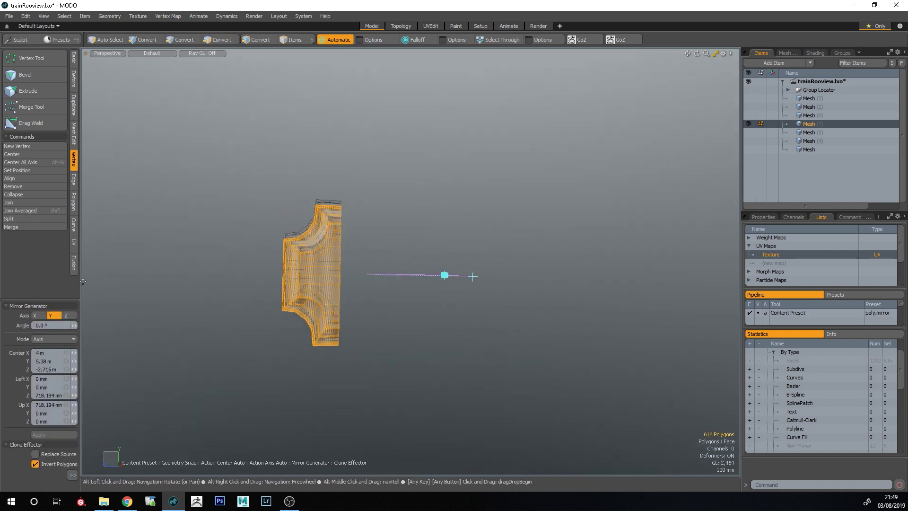
{"action": "left_click", "coordinate": [64, 316]}
{"action": "key", "text": "space"}
{"action": "left_click", "coordinate": [532, 277]}
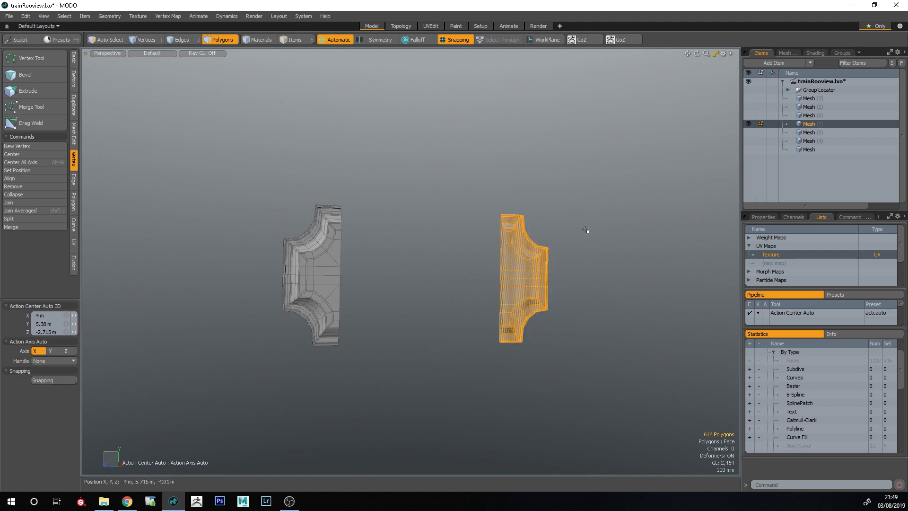
- Show the original plate and move the mirrored end section sideways until it matches the plate's far end
{"action": "left_click", "coordinate": [748, 132]}
{"action": "key", "text": "w"}
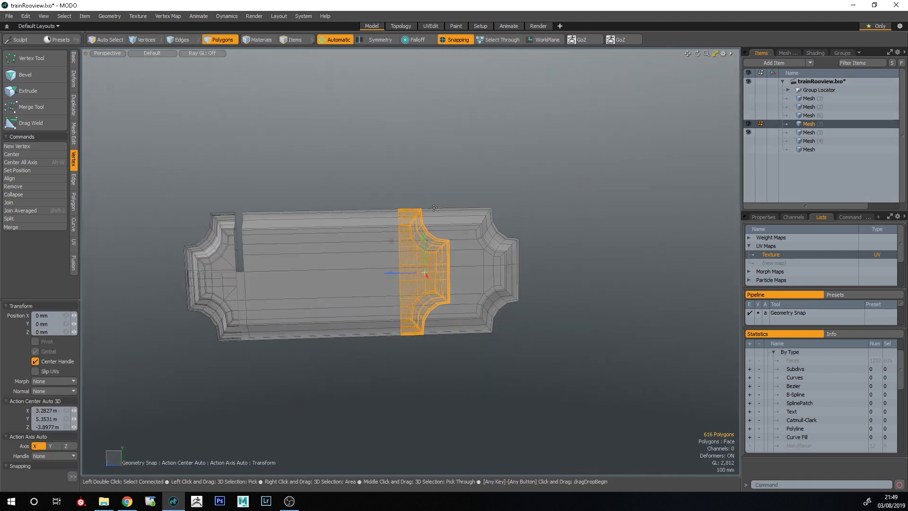
{"action": "left_click_drag", "start_coordinate": [417, 213], "coordinate": [473, 211]}
{"action": "key", "text": "space"}
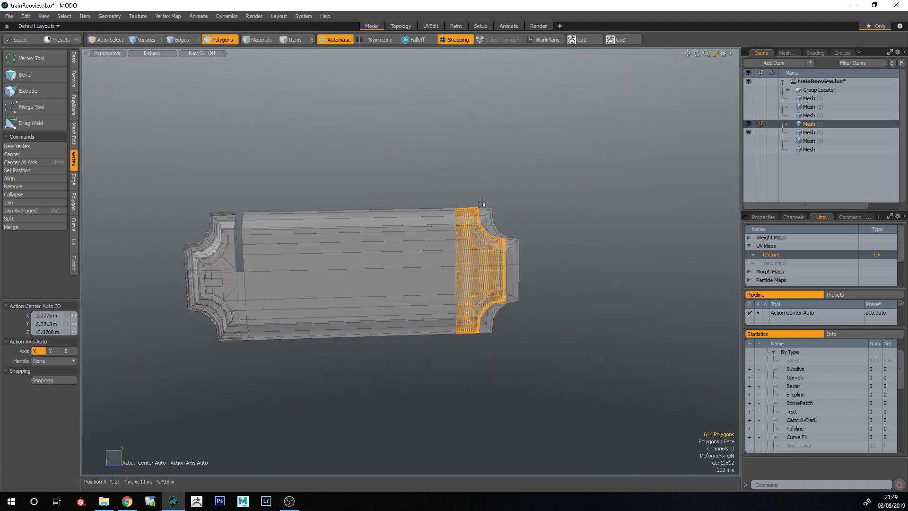
{"action": "key", "text": "w"}
{"action": "left_click_drag", "start_coordinate": [472, 211], "coordinate": [485, 211]}
{"action": "key", "text": "space"}
{"action": "key", "text": "Escape"}
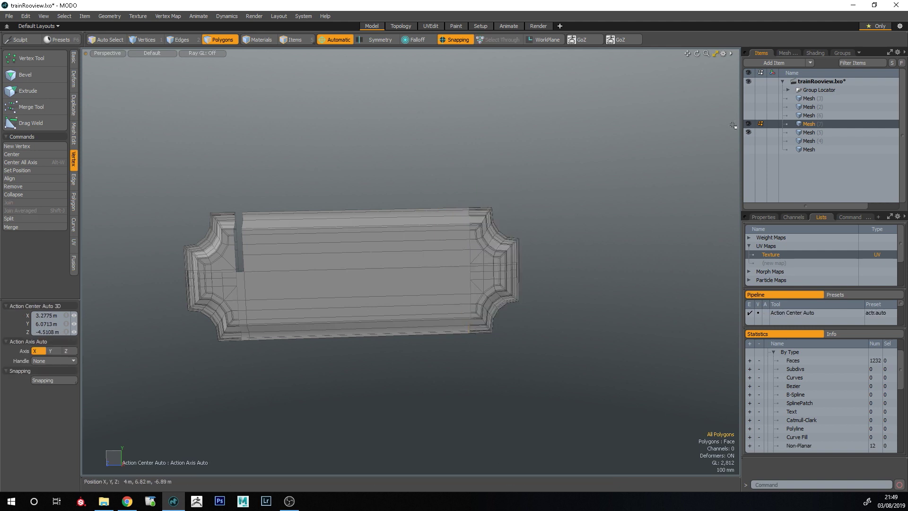
- Hide the original plate and bridge the open border edges between the two end sections
{"action": "left_click", "coordinate": [748, 133]}
{"action": "key", "text": "2"}
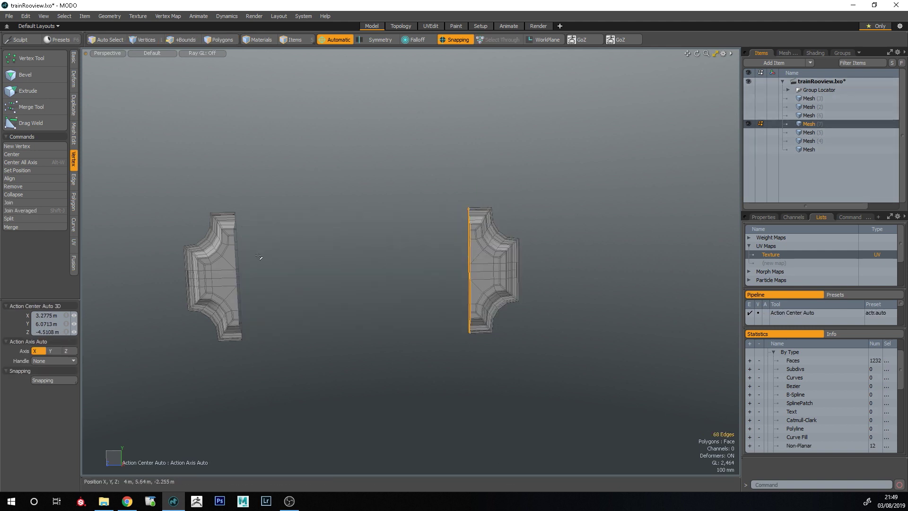
{"action": "key", "text": "p"}
{"action": "left_click", "coordinate": [385, 355]}
{"action": "left_click_drag", "start_coordinate": [366, 259], "coordinate": [372, 357]}
- Add nine evenly spaced loop slices across the plate's bridged middle section using Uniform mode
{"action": "key", "text": "alt+c"}
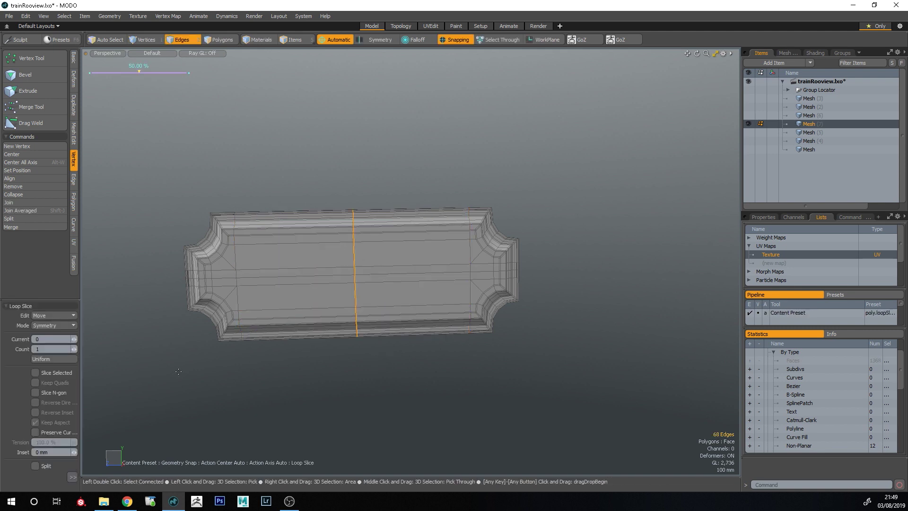
{"action": "left_click", "coordinate": [70, 317]}
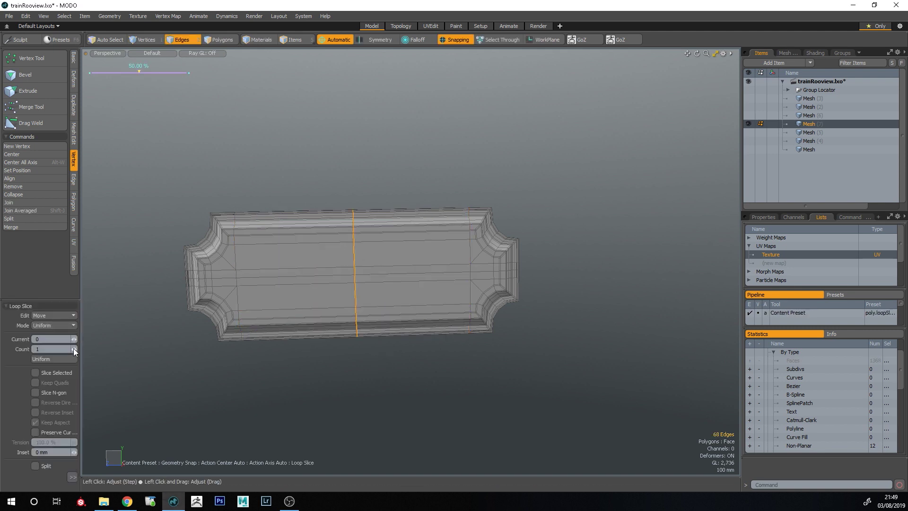
{"action": "left_click", "coordinate": [75, 349]}
{"action": "left_click", "coordinate": [75, 349]}
{"action": "left_click", "coordinate": [75, 349]}
{"action": "left_click", "coordinate": [75, 349]}
{"action": "left_click", "coordinate": [75, 350]}
{"action": "left_click", "coordinate": [75, 349]}
{"action": "left_click", "coordinate": [76, 349]}
{"action": "left_click", "coordinate": [76, 349]}
{"action": "left_click", "coordinate": [75, 349]}
{"action": "key", "text": "q"}
{"action": "left_click", "coordinate": [502, 369]}
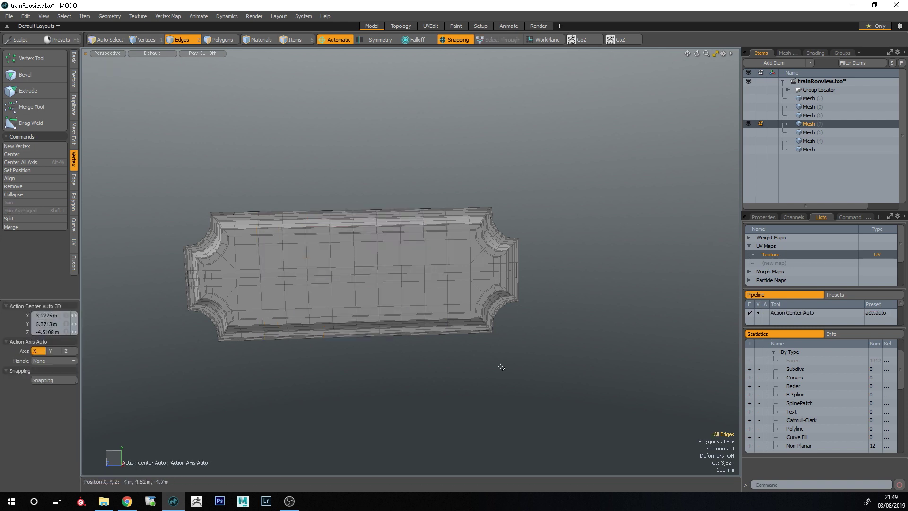
- Turn on subdivision for the rebuilt plate and inspect its surface from several angles
{"action": "left_click_drag", "start_coordinate": [246, 284], "coordinate": [283, 278], "text": "ctrl+alt"}
{"action": "key", "text": "Tab"}
{"action": "left_click_drag", "start_coordinate": [206, 375], "coordinate": [289, 402], "text": "alt"}
{"action": "left_click_drag", "start_coordinate": [322, 251], "coordinate": [199, 378], "text": "alt"}
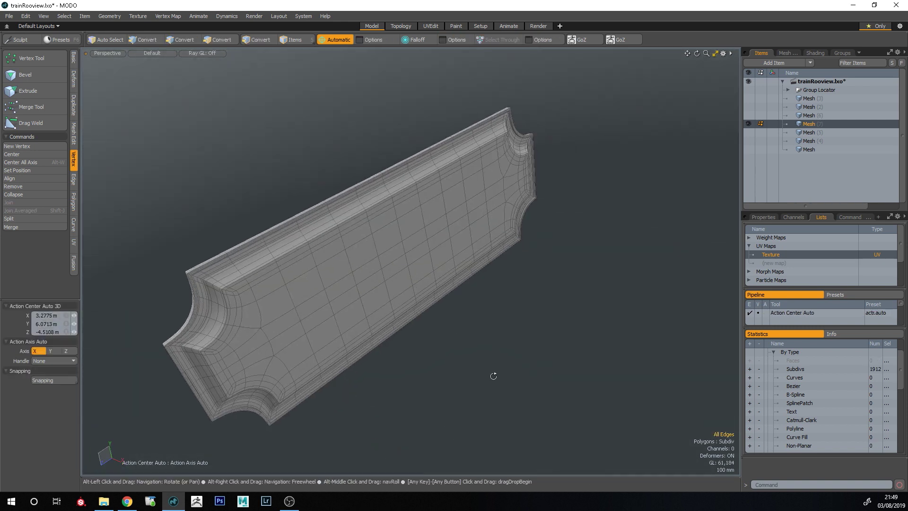
{"action": "left_click_drag", "start_coordinate": [492, 375], "coordinate": [466, 265], "text": "alt"}
- Show the other plate, Mesh (6), without wireframes beside the rebuilt one, and subdivide both meshes
{"action": "left_click", "coordinate": [748, 115]}
{"action": "left_click_drag", "start_coordinate": [530, 213], "coordinate": [482, 304], "text": "alt"}
{"action": "key", "text": "KP_8"}
{"action": "key", "text": "3"}
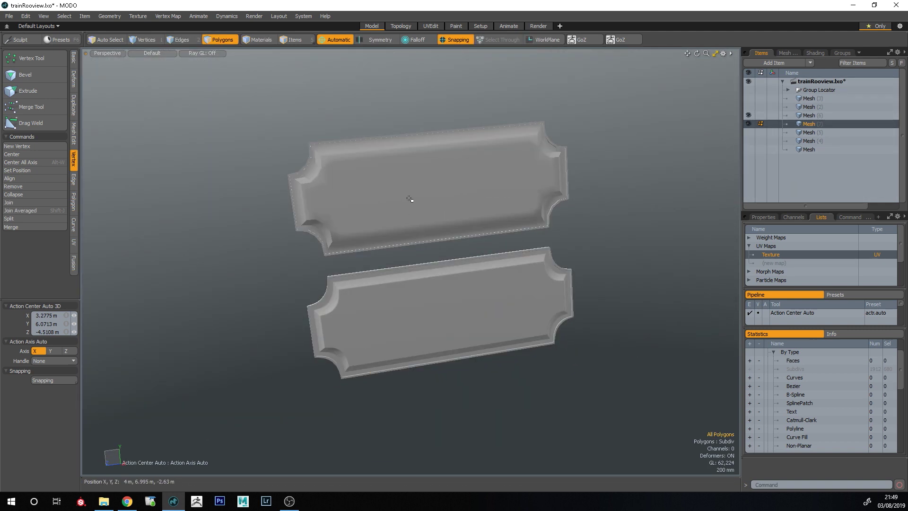
{"action": "key", "text": "Tab"}
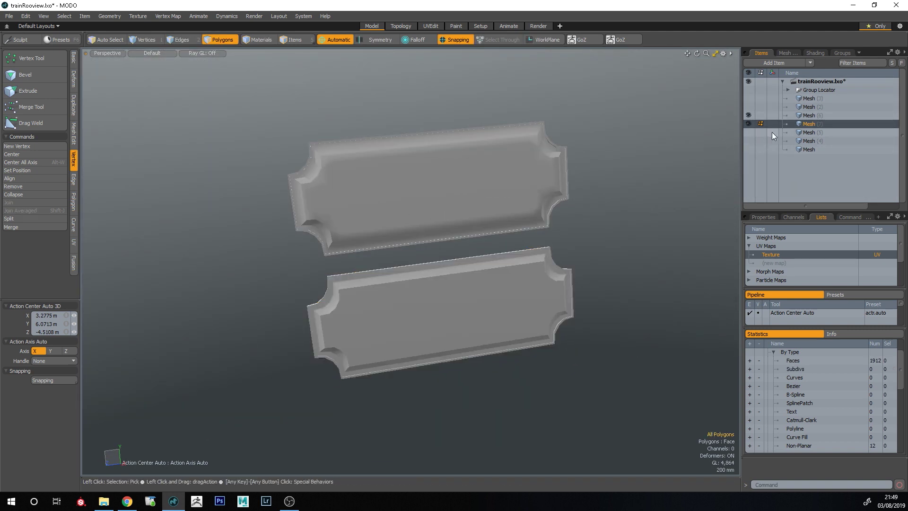
{"action": "left_click", "coordinate": [808, 118], "text": "ctrl"}
{"action": "key", "text": "Tab"}
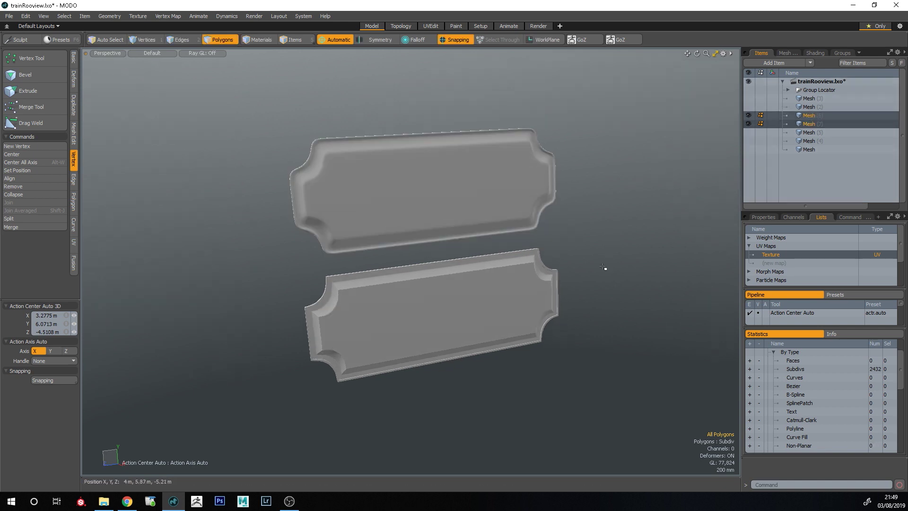
- Compare the corners and flat surfaces of the two subdivided plates from several angles
{"action": "double_click", "coordinate": [433, 324]}
{"action": "left_click_drag", "start_coordinate": [510, 404], "coordinate": [487, 323], "text": "alt"}
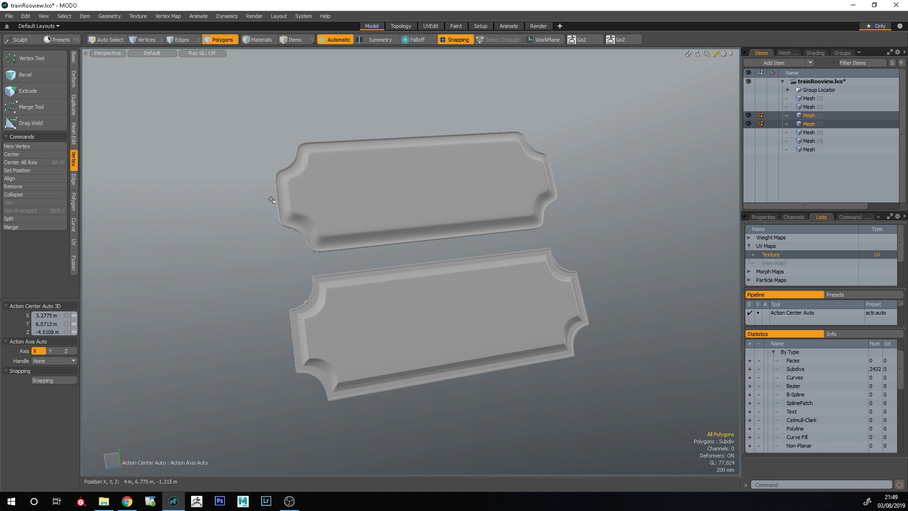
{"action": "left_click_drag", "start_coordinate": [277, 201], "coordinate": [331, 270], "text": "ctrl+alt"}
{"action": "left_click_drag", "start_coordinate": [366, 234], "coordinate": [330, 275]}
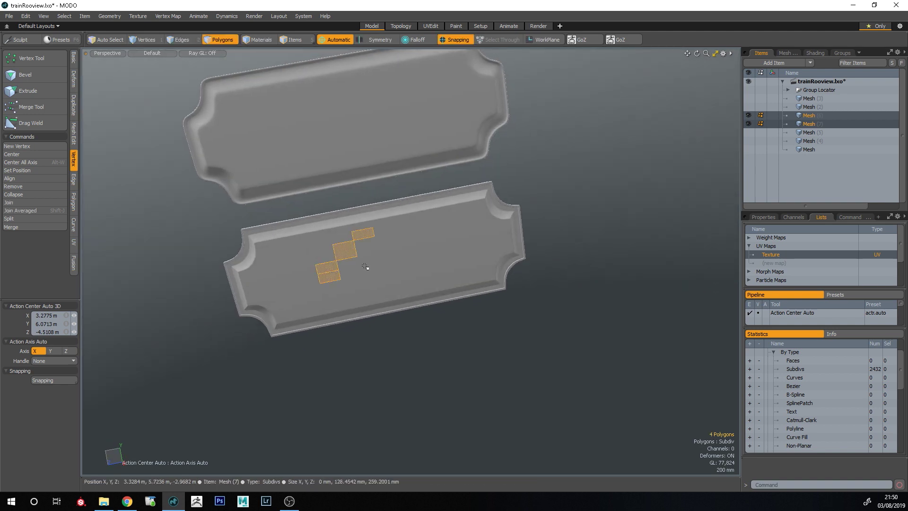
{"action": "left_click", "coordinate": [526, 308]}
{"action": "left_click_drag", "start_coordinate": [318, 197], "coordinate": [396, 267], "text": "alt"}
{"action": "scroll", "coordinate": [360, 272], "scroll_direction": "down", "scroll_amount": 5}
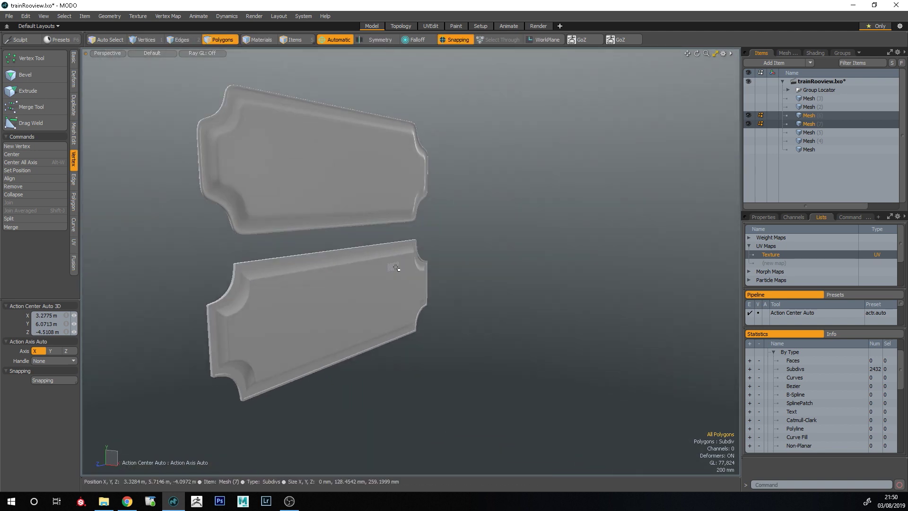
- Delete the original side plate's mesh item, Mesh (5), and hide the small-parts mesh, Mesh (2)
{"action": "left_click", "coordinate": [748, 107]}
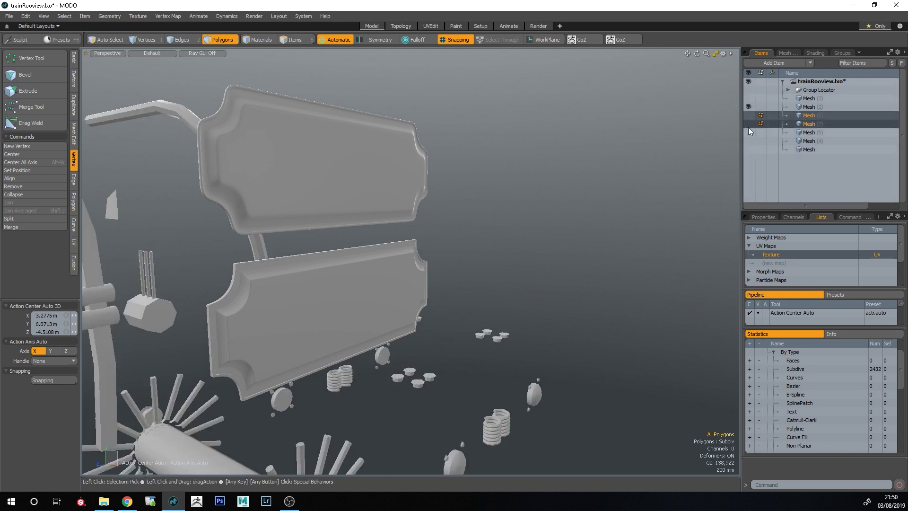
{"action": "key", "text": "F8"}
{"action": "left_click", "coordinate": [895, 6]}
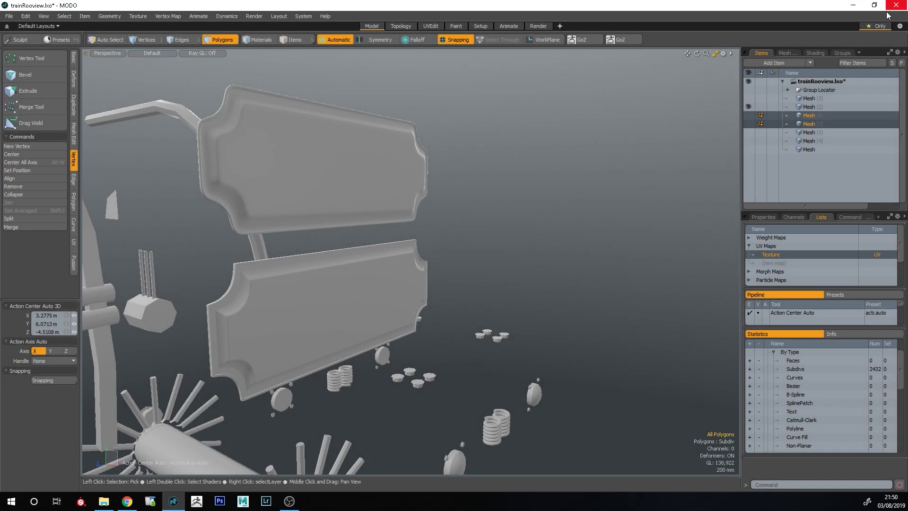
{"action": "left_click", "coordinate": [748, 132]}
{"action": "left_click", "coordinate": [808, 133]}
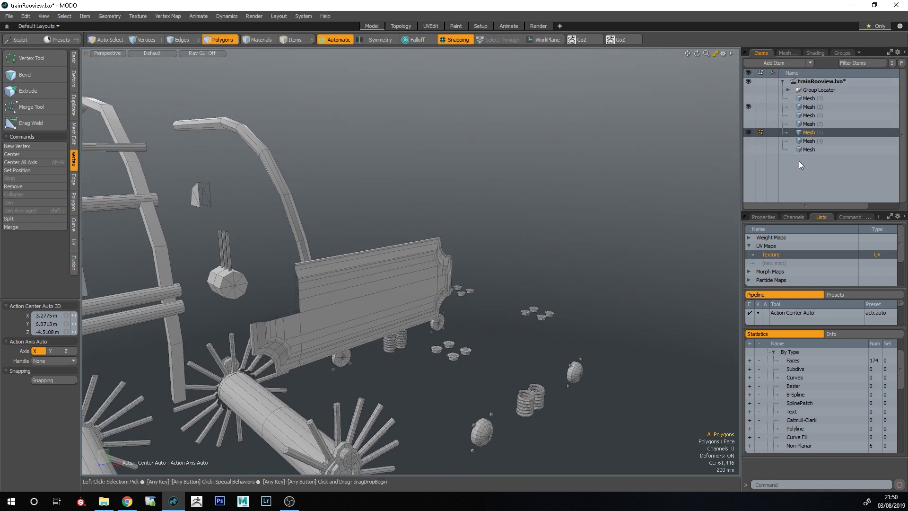
{"action": "key", "text": "Delete"}
{"action": "left_click", "coordinate": [749, 107]}
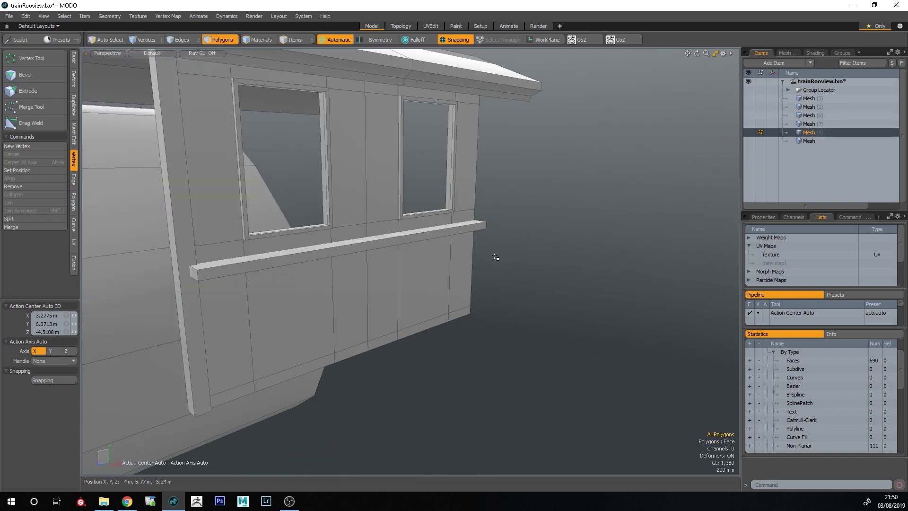
- Cut the cab's corner post, window ledge and side wall from Mesh (4) and paste them into a new mesh
{"action": "key", "text": "a"}
{"action": "left_click_drag", "start_coordinate": [425, 277], "coordinate": [445, 293], "text": "alt"}
{"action": "scroll", "coordinate": [528, 218], "scroll_direction": "up", "scroll_amount": 6}
{"action": "double_click", "coordinate": [426, 278]}
{"action": "left_click", "coordinate": [445, 286], "text": "shift"}
{"action": "mouse_move", "coordinate": [451, 285]}
{"action": "left_mouse_down", "text": "alt"}
{"action": "mouse_move", "coordinate": [470, 325]}
{"action": "mouse_move", "coordinate": [447, 283]}
{"action": "left_mouse_up", "text": "alt"}
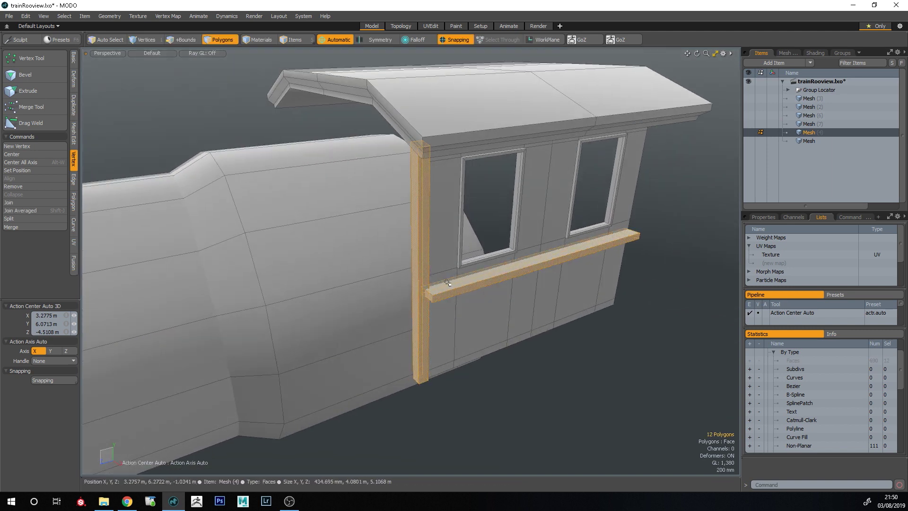
{"action": "double_click", "coordinate": [449, 263], "text": "shift"}
{"action": "key", "text": "ctrl+x"}
{"action": "key", "text": "n"}
{"action": "key", "text": "ctrl+v"}
{"action": "left_click", "coordinate": [556, 401]}
- Cut the window ledge from the cab side mesh and paste it into its own new mesh
{"action": "left_click_drag", "start_coordinate": [555, 401], "coordinate": [345, 341], "text": "alt"}
{"action": "scroll", "coordinate": [537, 312], "scroll_direction": "up", "scroll_amount": 5}
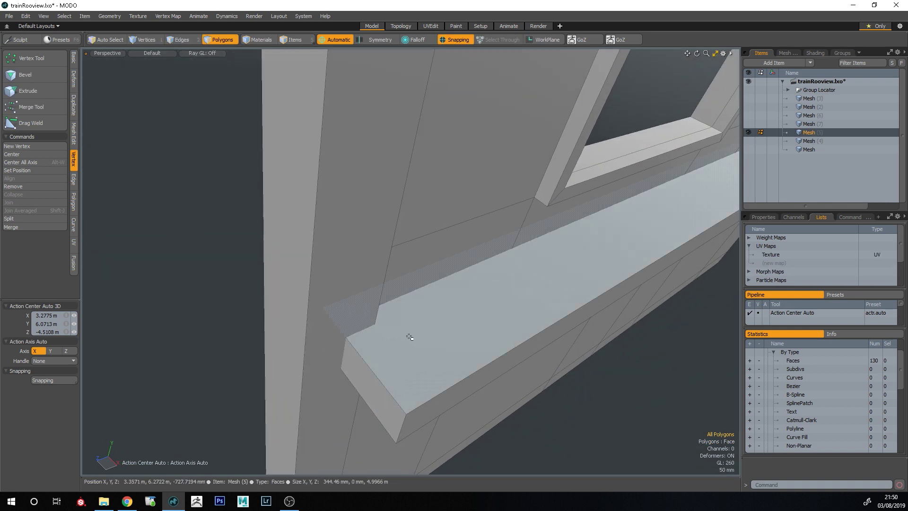
{"action": "double_click", "coordinate": [452, 363]}
{"action": "left_click", "coordinate": [554, 428]}
{"action": "left_click_drag", "start_coordinate": [554, 428], "coordinate": [335, 349], "text": "alt"}
{"action": "double_click", "coordinate": [397, 329]}
{"action": "left_click", "coordinate": [335, 350]}
{"action": "left_click_drag", "start_coordinate": [442, 332], "coordinate": [422, 260], "text": "alt"}
{"action": "double_click", "coordinate": [405, 288]}
{"action": "key", "text": "ctrl+x"}
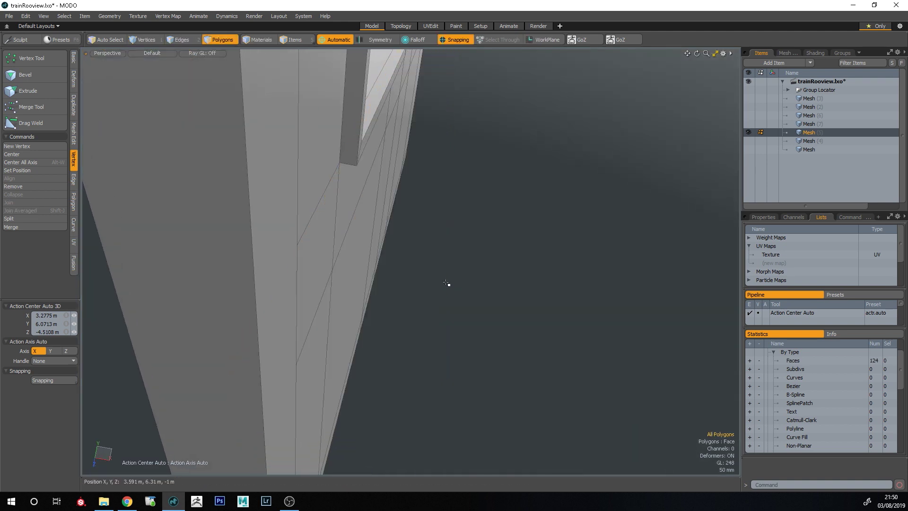
{"action": "key", "text": "n"}
{"action": "key", "text": "ctrl+v"}
{"action": "left_click", "coordinate": [455, 329]}
- Select the ledge's hidden rear face and move it along the X axis, adjusting its position with snapping
{"action": "left_click_drag", "start_coordinate": [454, 328], "coordinate": [429, 307], "text": "alt"}
{"action": "left_click", "coordinate": [352, 315]}
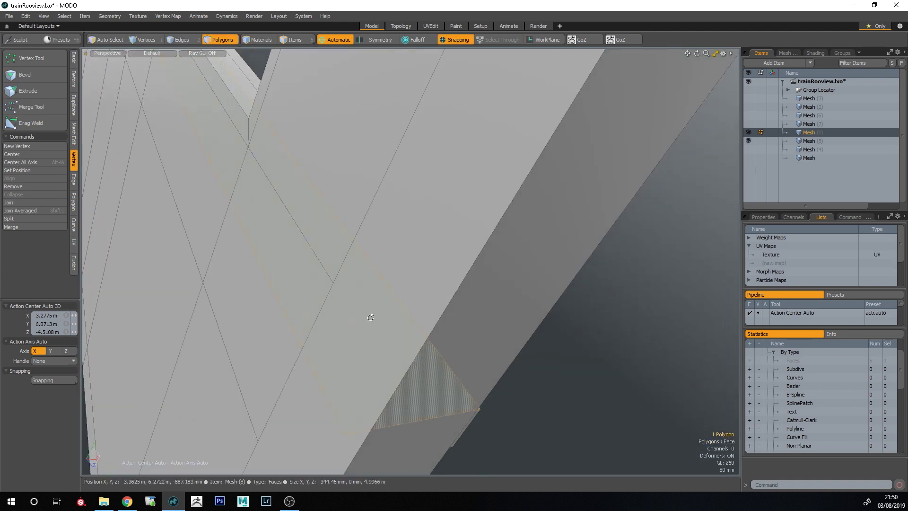
{"action": "left_click_drag", "start_coordinate": [277, 351], "coordinate": [80, 298], "text": "alt"}
{"action": "key", "text": "w"}
{"action": "key", "text": "space"}
{"action": "left_click", "coordinate": [368, 243]}
{"action": "left_click_drag", "start_coordinate": [368, 243], "coordinate": [427, 157], "text": "alt"}
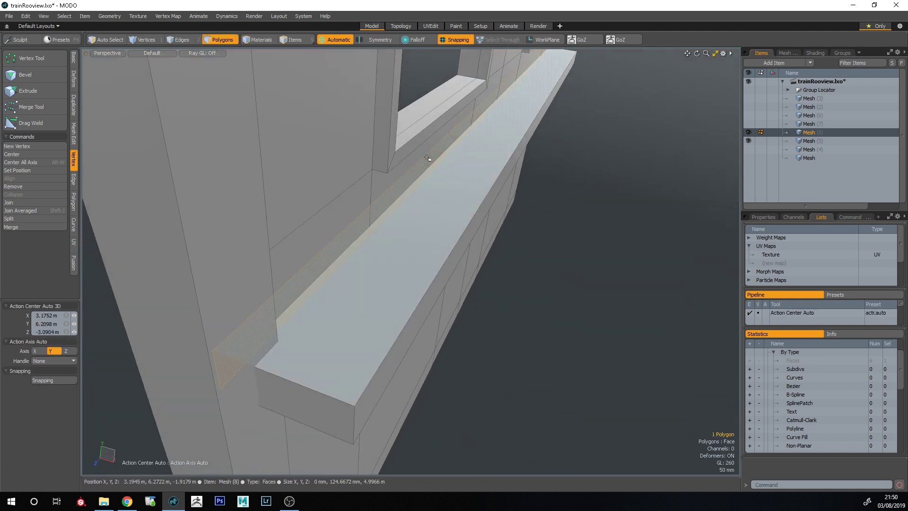
{"action": "key", "text": "w"}
{"action": "left_click_drag", "start_coordinate": [448, 101], "coordinate": [463, 104]}
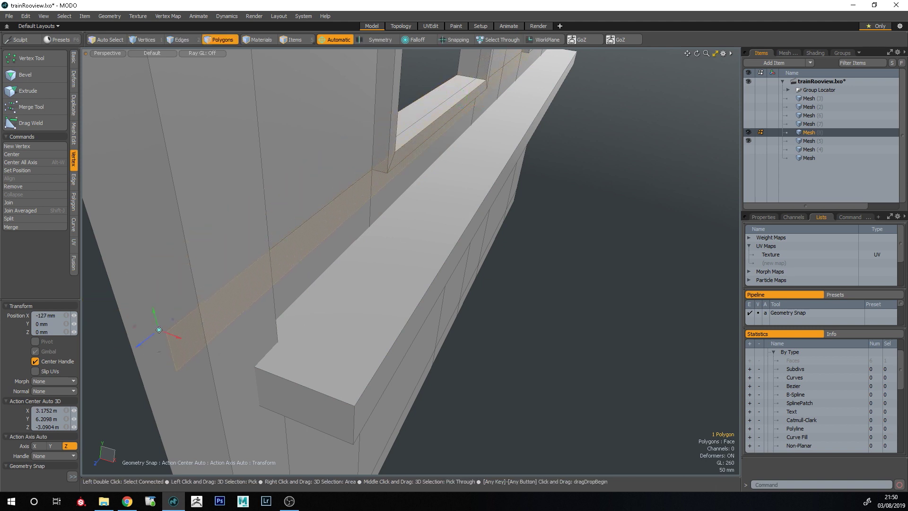
{"action": "key", "text": "space"}
{"action": "key", "text": "y"}
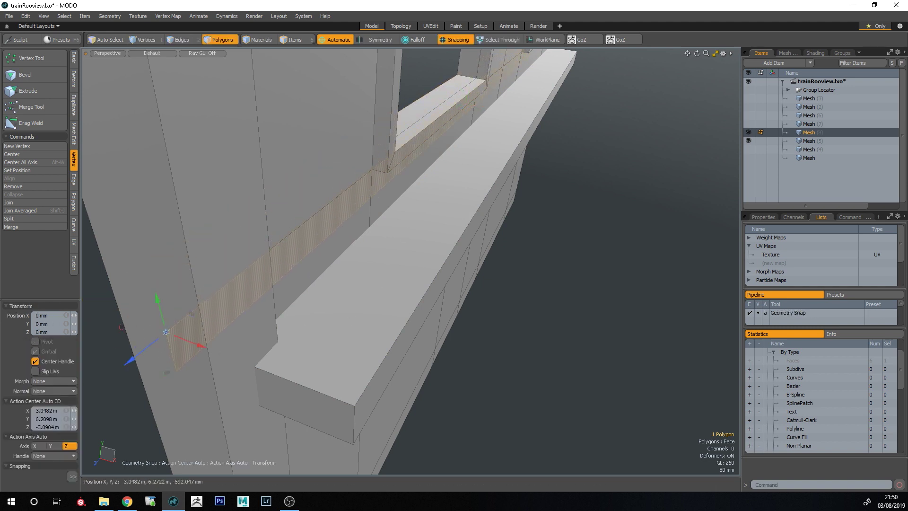
{"action": "left_click_drag", "start_coordinate": [180, 341], "coordinate": [208, 367]}
{"action": "key", "text": "space"}
- Delete every ledge polygon except the top face
{"action": "key", "text": "Escape"}
{"action": "left_click_drag", "start_coordinate": [331, 359], "coordinate": [350, 334], "text": "ctrl+alt"}
{"action": "left_click", "coordinate": [350, 335]}
{"action": "key", "text": "bracketleft"}
{"action": "key", "text": "Delete"}
- Slice the ledge's top face crosswise near its end beside the corner post and select the short end polygon
{"action": "key", "text": "alt+c"}
{"action": "left_click", "coordinate": [332, 365]}
{"action": "key", "text": "space"}
{"action": "left_click", "coordinate": [306, 333]}
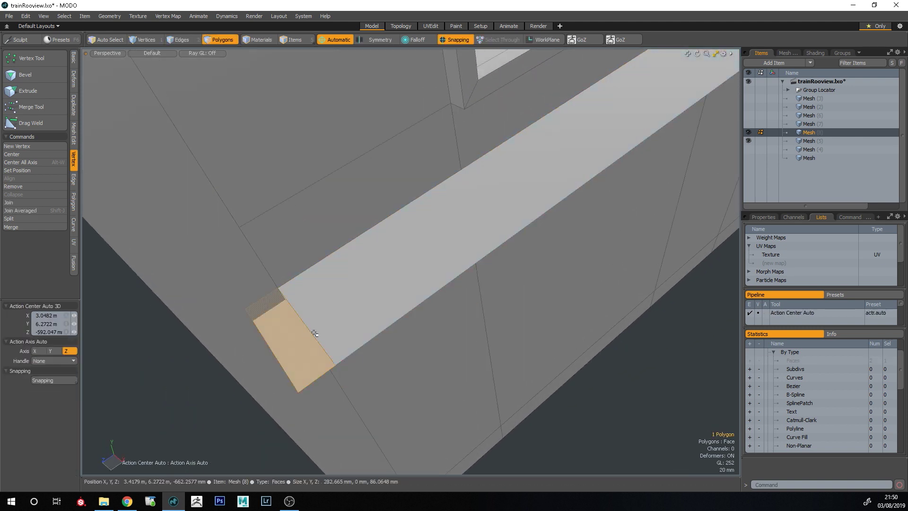
{"action": "left_click_drag", "start_coordinate": [306, 310], "coordinate": [271, 305], "text": "alt"}
{"action": "left_click_drag", "start_coordinate": [271, 305], "coordinate": [286, 307], "text": "ctrl+alt"}
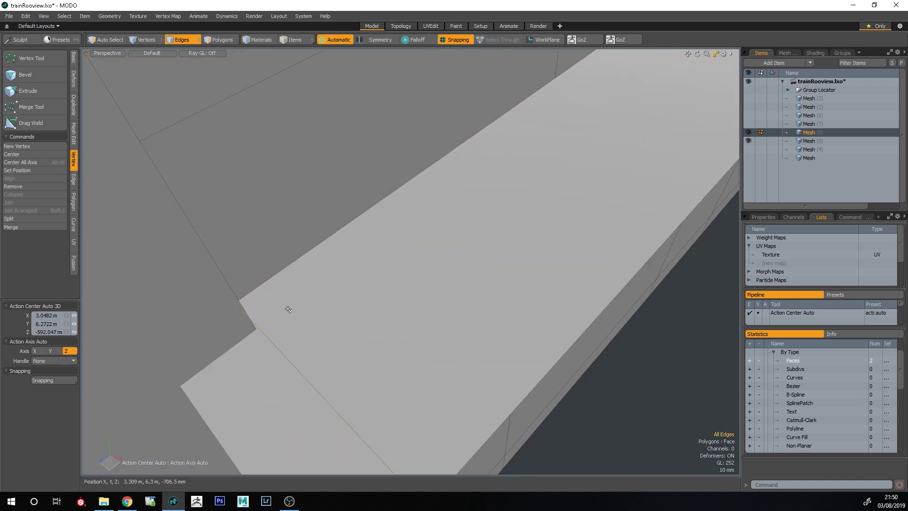
- Add a lengthwise edge loop along the ledge's top face beside the notch corner
{"action": "key", "text": "Escape"}
{"action": "key", "text": "alt+l"}
{"action": "left_click", "coordinate": [266, 328]}
{"action": "key", "text": "space"}
- Select the two crosswise edges beside the corner post and move them 2 mm along the Z axis
{"action": "key", "text": "3"}
{"action": "left_click", "coordinate": [234, 334]}
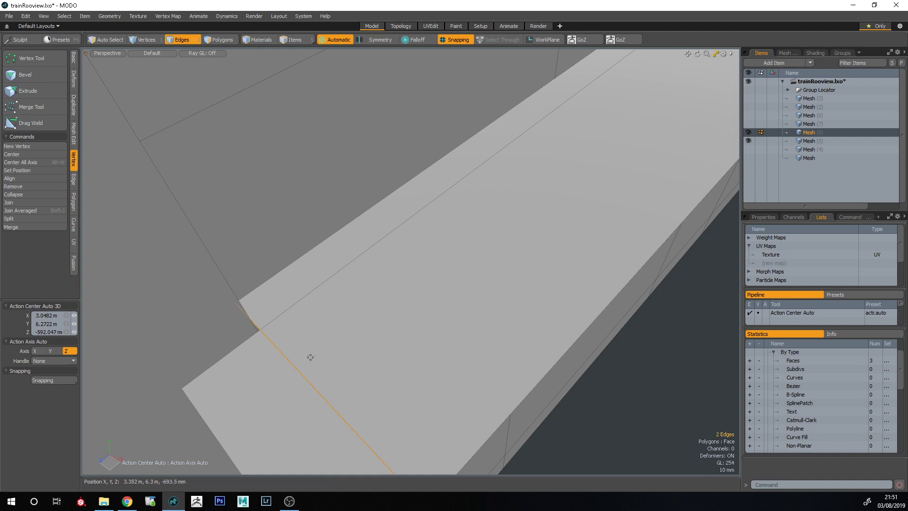
{"action": "key", "text": "w"}
{"action": "left_click_drag", "start_coordinate": [311, 357], "coordinate": [250, 368], "text": "alt"}
{"action": "left_click_drag", "start_coordinate": [277, 332], "coordinate": [301, 399], "text": "ctrl+alt"}
{"action": "key", "text": "x"}
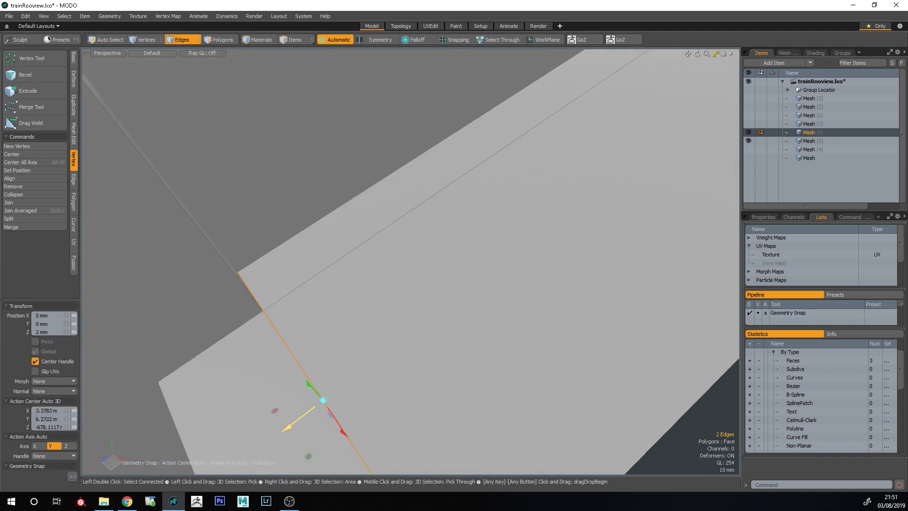
{"action": "key", "text": "Escape"}
{"action": "left_click", "coordinate": [244, 324]}
{"action": "left_click", "coordinate": [302, 284], "text": "shift"}
{"action": "left_click_drag", "start_coordinate": [305, 288], "coordinate": [355, 349], "text": "alt"}
{"action": "key", "text": "y"}
{"action": "left_click", "coordinate": [329, 343]}
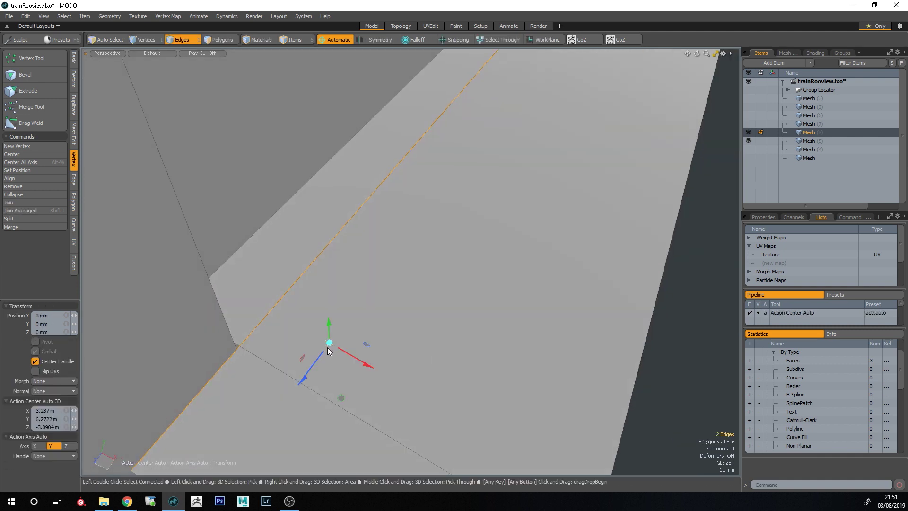
{"action": "key", "text": "Escape"}
- Loop-slice the ledge's wide section lengthwise with three slices in Symmetry mode
{"action": "scroll", "coordinate": [307, 296], "scroll_direction": "down", "scroll_amount": 5}
{"action": "left_click_drag", "start_coordinate": [257, 299], "coordinate": [308, 284], "text": "alt"}
{"action": "scroll", "coordinate": [275, 327], "scroll_direction": "up", "scroll_amount": 3}
{"action": "left_click", "coordinate": [262, 372]}
{"action": "left_click_drag", "start_coordinate": [263, 373], "coordinate": [257, 355], "text": "alt"}
{"action": "key", "text": "alt+c"}
{"action": "left_click", "coordinate": [265, 359]}
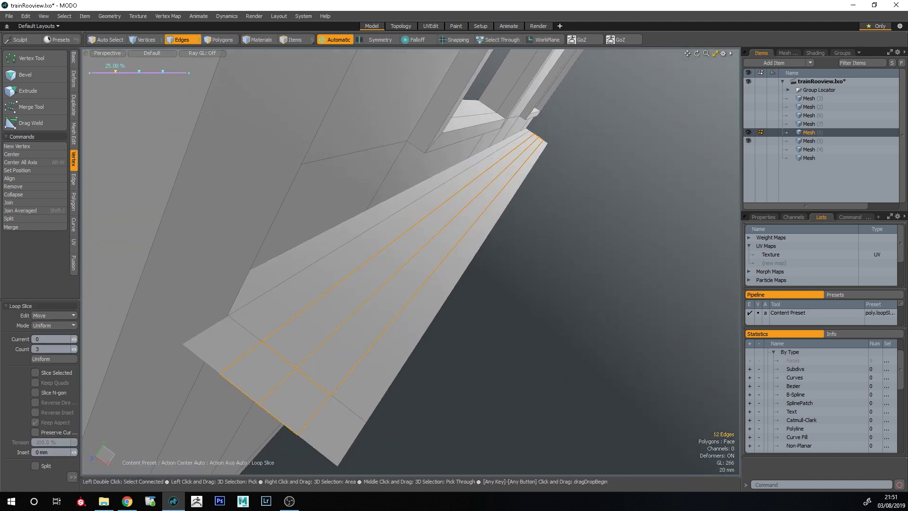
{"action": "left_click", "coordinate": [49, 326]}
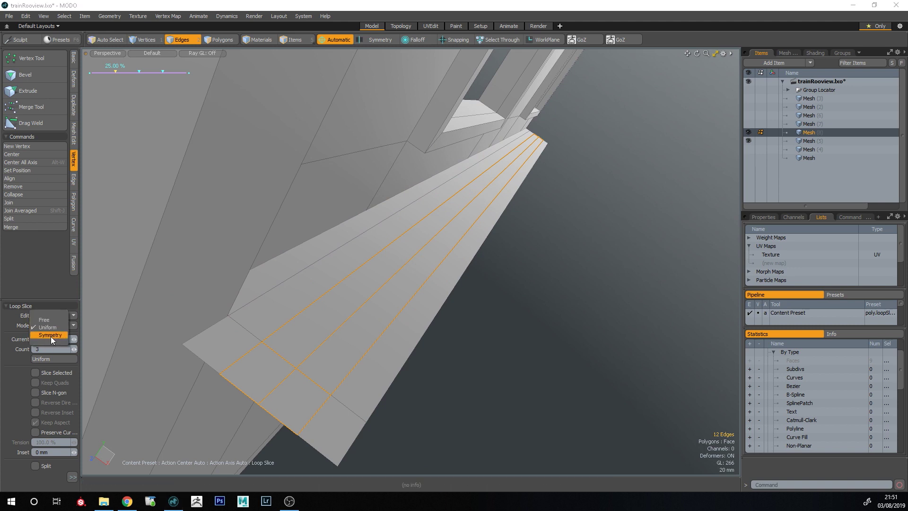
{"action": "left_click", "coordinate": [50, 335]}
{"action": "key", "text": "q"}
{"action": "left_click", "coordinate": [455, 394]}
- Loop-slice the ledge's short end section crosswise and add a loop on the long section at about 99.5%
{"action": "left_click_drag", "start_coordinate": [455, 393], "coordinate": [249, 331], "text": "alt"}
{"action": "left_click", "coordinate": [257, 345]}
{"action": "key", "text": "alt+c"}
{"action": "key", "text": "alt+l"}
{"action": "left_click", "coordinate": [306, 326]}
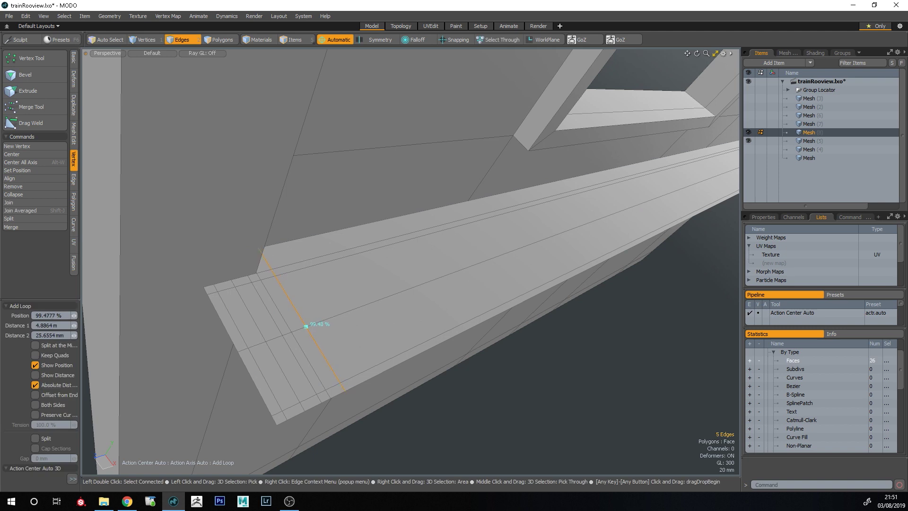
{"action": "key", "text": "q"}
{"action": "left_click", "coordinate": [325, 334]}
- Loop-slice the narrow strip behind the ledge's notch lengthwise, adjusting the slice spacing
{"action": "left_click_drag", "start_coordinate": [325, 334], "coordinate": [197, 317], "text": "alt"}
{"action": "scroll", "coordinate": [198, 318], "scroll_direction": "up", "scroll_amount": 4}
{"action": "left_click", "coordinate": [214, 330]}
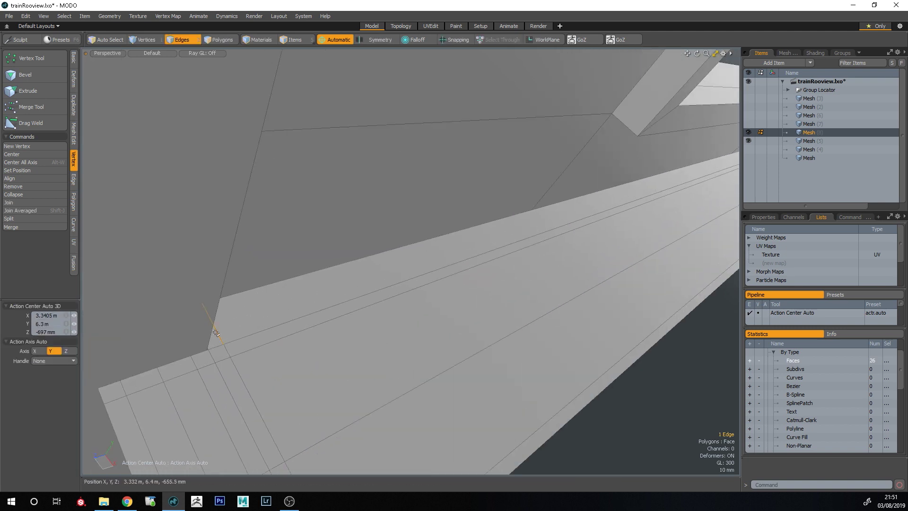
{"action": "key", "text": "alt+c"}
{"action": "left_click", "coordinate": [214, 330]}
{"action": "left_click_drag", "start_coordinate": [279, 314], "coordinate": [265, 314]}
{"action": "key", "text": "q"}
{"action": "left_click", "coordinate": [198, 305]}
- Add further crosswise edge loops to the ledge's long section and check the shape with subdivision toggled on
{"action": "left_click_drag", "start_coordinate": [199, 305], "coordinate": [284, 325], "text": "alt"}
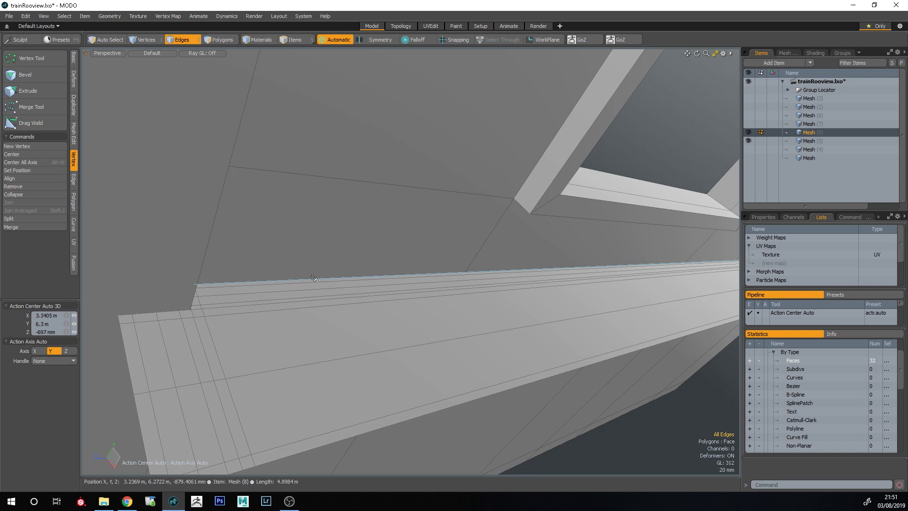
{"action": "key", "text": "alt+l"}
{"action": "left_click", "coordinate": [270, 371]}
{"action": "left_click", "coordinate": [349, 358]}
{"action": "key", "text": "q"}
{"action": "left_click", "coordinate": [345, 320]}
{"action": "key", "text": "Tab"}
{"action": "left_click_drag", "start_coordinate": [345, 320], "coordinate": [402, 321], "text": "alt"}
{"action": "left_click_drag", "start_coordinate": [402, 322], "coordinate": [355, 279], "text": "ctrl+alt"}
{"action": "key", "text": "Tab"}
- Select all ledge polygons and give them downward thickness using Smooth Shift with Thicken enabled
{"action": "key", "text": "3"}
{"action": "left_click", "coordinate": [339, 340]}
{"action": "double_click", "coordinate": [350, 283]}
{"action": "key", "text": "d"}
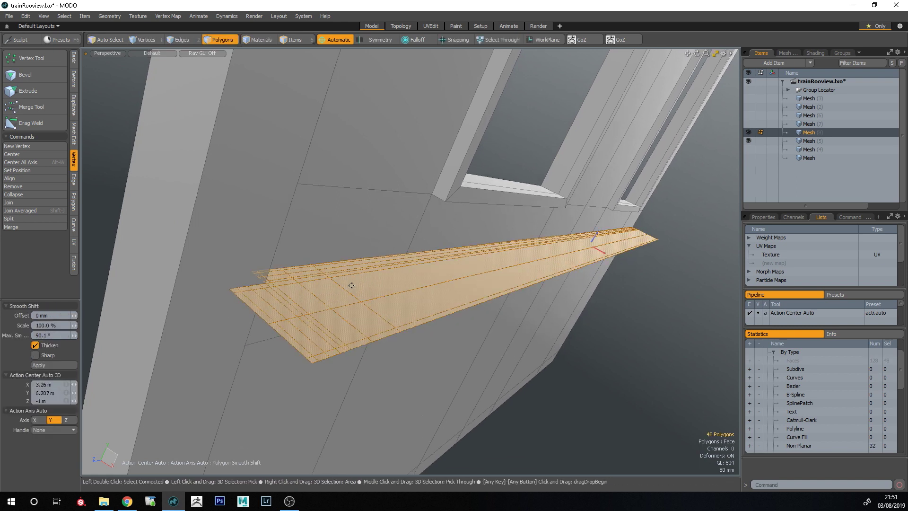
{"action": "left_click_drag", "start_coordinate": [593, 234], "coordinate": [585, 254]}
{"action": "key", "text": "q"}
{"action": "left_click", "coordinate": [552, 416]}
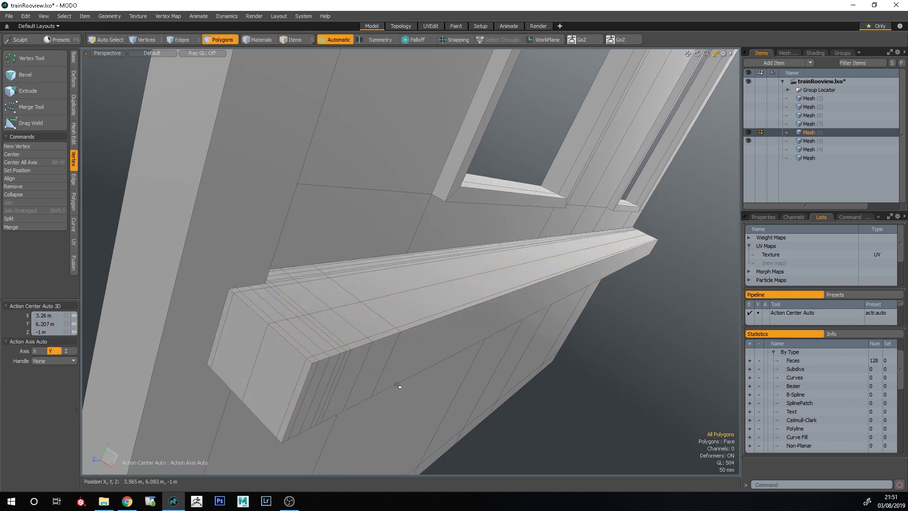
- Loop-slice around the thickened ledge's side faces and convert the ledge to subdivision surfaces
{"action": "key", "text": "2"}
{"action": "left_click", "coordinate": [389, 362]}
{"action": "key", "text": "alt+c"}
{"action": "left_click", "coordinate": [467, 400]}
{"action": "key", "text": "q"}
{"action": "left_click", "coordinate": [467, 400]}
{"action": "key", "text": "Tab"}
- Examine the smoothed ledge's notch corner and its fit against the cab side
{"action": "left_click_drag", "start_coordinate": [410, 374], "coordinate": [231, 258], "text": "alt"}
{"action": "scroll", "coordinate": [334, 300], "scroll_direction": "up", "scroll_amount": 3}
{"action": "key", "text": "8"}
{"action": "left_click_drag", "start_coordinate": [235, 294], "coordinate": [323, 349], "text": "alt"}
{"action": "left_click_drag", "start_coordinate": [283, 234], "coordinate": [277, 242], "text": "alt"}
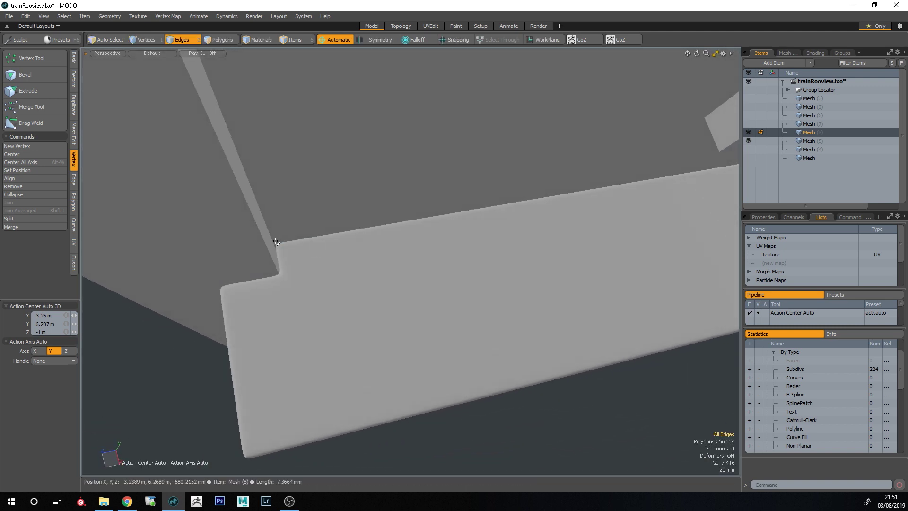
{"action": "left_click_drag", "start_coordinate": [313, 298], "coordinate": [518, 401], "text": "alt"}
{"action": "scroll", "coordinate": [511, 392], "scroll_direction": "down", "scroll_amount": 3}
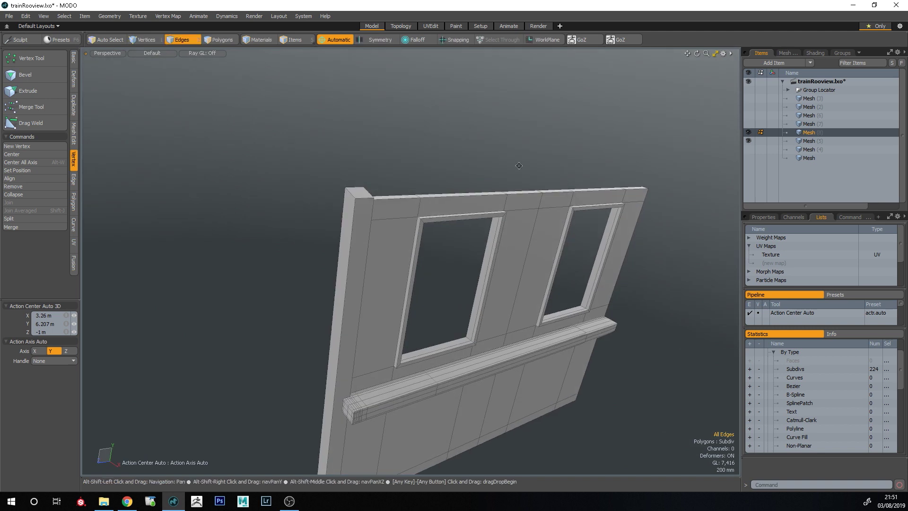
- Cut the finished ledge from its mesh and delete the ledge and cab side mesh items
{"action": "key", "text": "ctrl+x"}
{"action": "left_click", "coordinate": [802, 138]}
{"action": "left_click", "coordinate": [810, 130]}
{"action": "key", "text": "Delete"}
{"action": "left_click", "coordinate": [811, 135]}
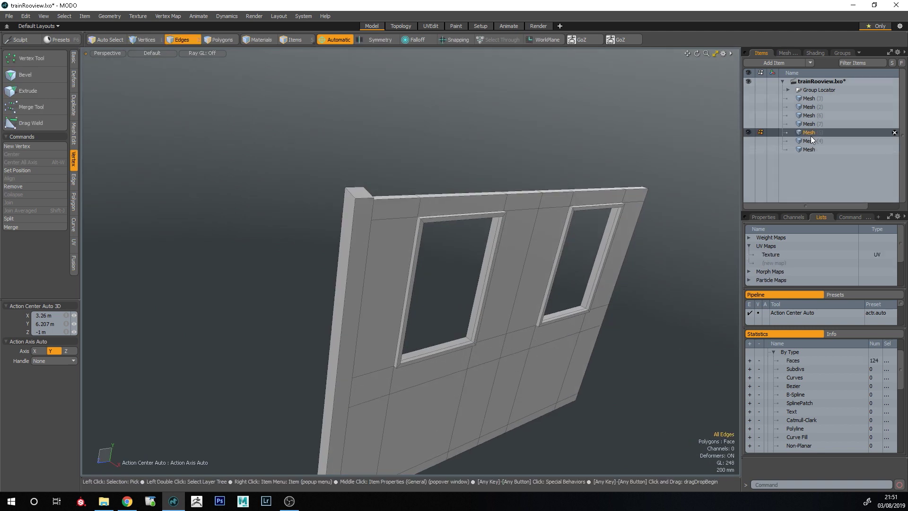
{"action": "key", "text": "Delete"}
- Switch to the boiler mesh and loop-slice its front barrel lengthwise with one slice between each pair of existing edges
{"action": "left_click", "coordinate": [811, 131]}
{"action": "key", "text": "a"}
{"action": "left_click_drag", "start_coordinate": [413, 351], "coordinate": [466, 310], "text": "alt"}
{"action": "scroll", "coordinate": [503, 316], "scroll_direction": "up", "scroll_amount": 4}
{"action": "left_click", "coordinate": [371, 267]}
{"action": "left_click_drag", "start_coordinate": [371, 267], "coordinate": [395, 271], "text": "alt"}
{"action": "scroll", "coordinate": [400, 277], "scroll_direction": "up", "scroll_amount": 4}
{"action": "left_click", "coordinate": [395, 273]}
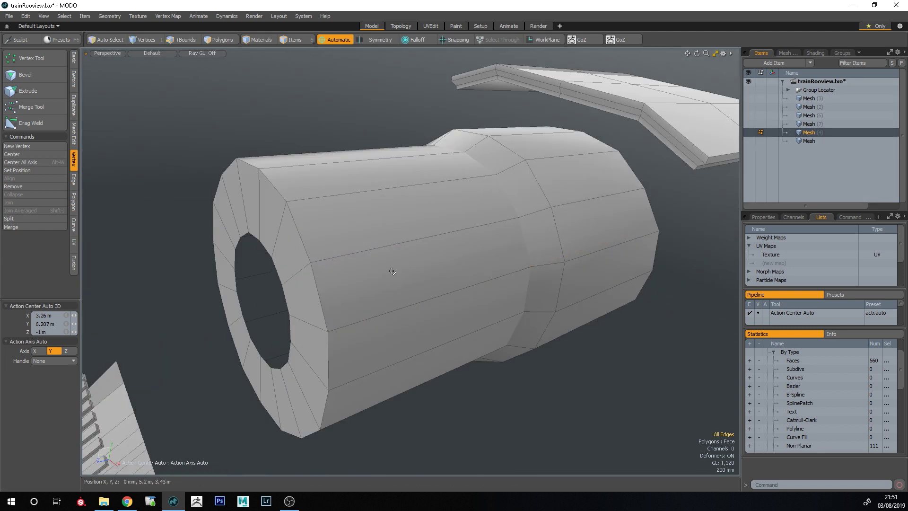
{"action": "double_click", "coordinate": [314, 284]}
{"action": "key", "text": "alt+c"}
{"action": "left_click", "coordinate": [308, 351]}
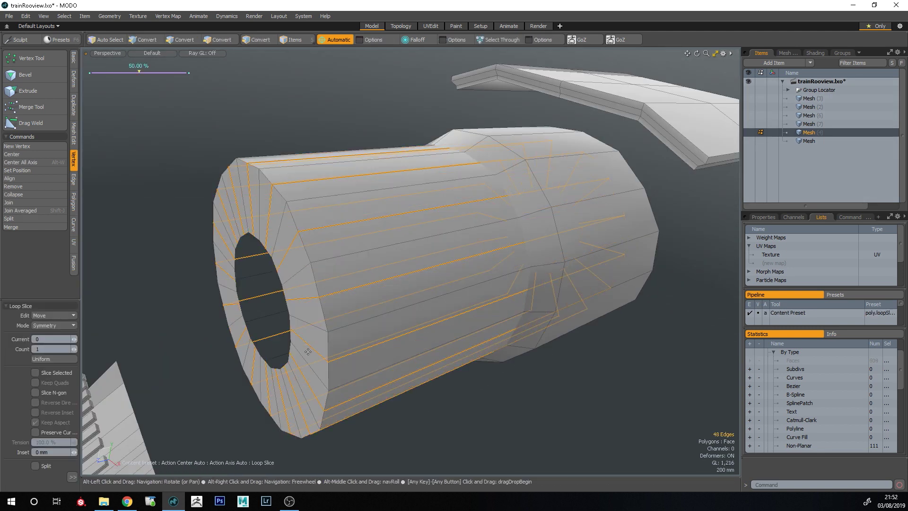
{"action": "key", "text": "space"}
{"action": "left_click", "coordinate": [549, 462]}
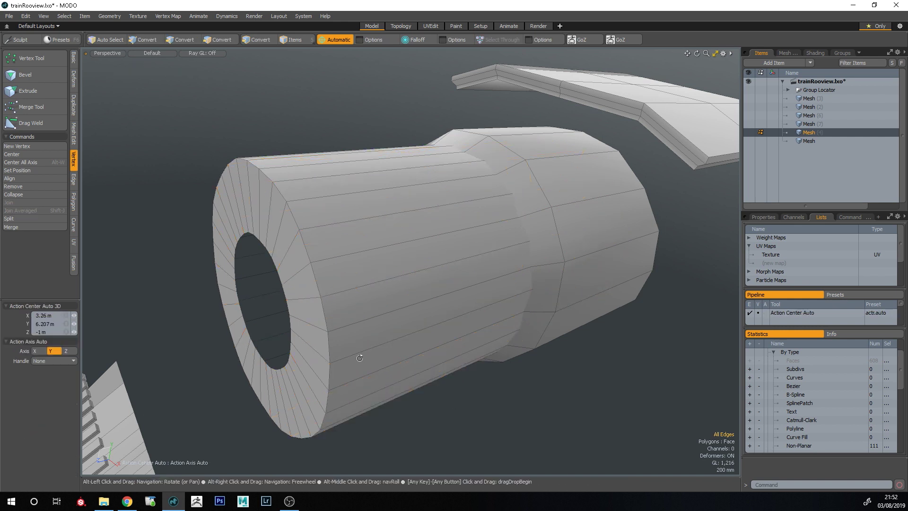
- Select the outer polygon loop of the boiler's front barrel and delete it
{"action": "left_click_drag", "start_coordinate": [428, 217], "coordinate": [454, 237], "text": "alt"}
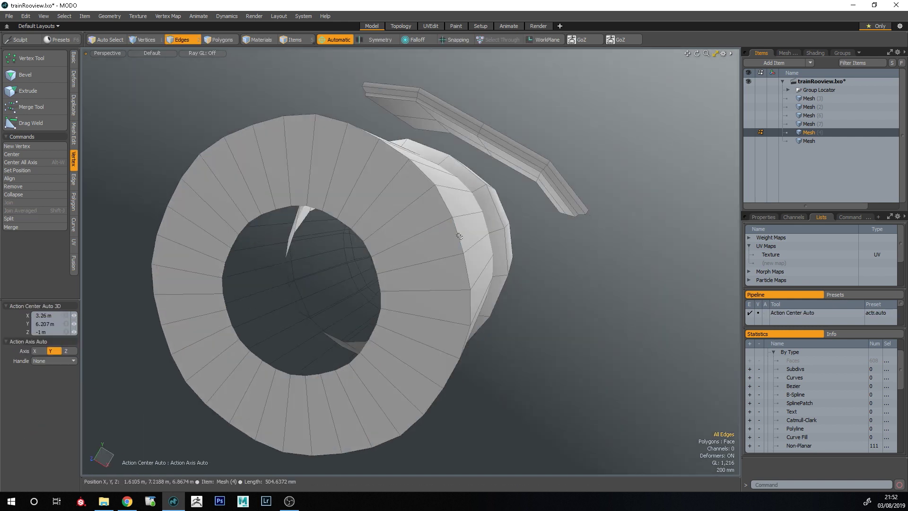
{"action": "double_click", "coordinate": [459, 236]}
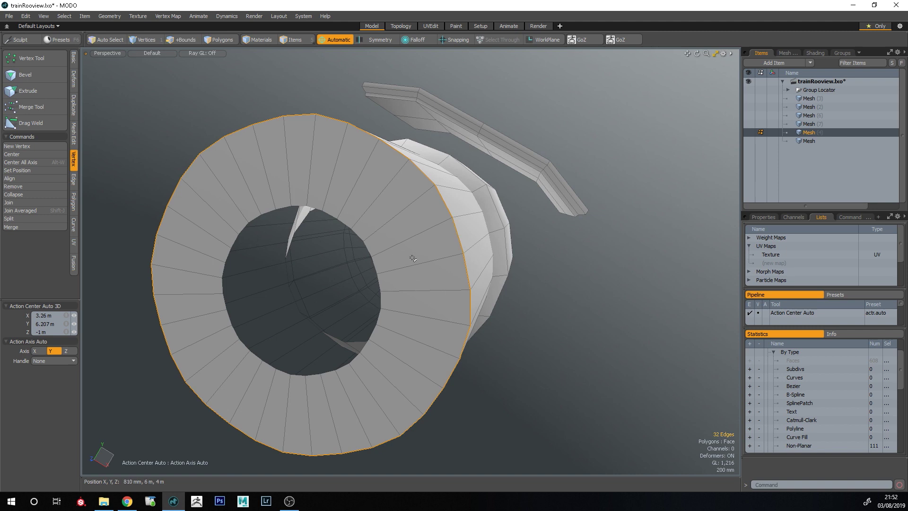
{"action": "left_click_drag", "start_coordinate": [413, 258], "coordinate": [509, 216], "text": "alt"}
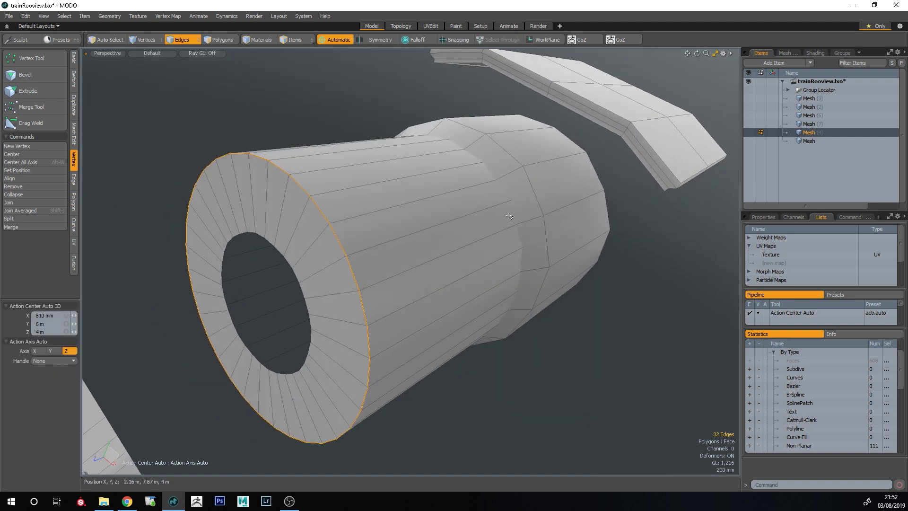
{"action": "left_click", "coordinate": [386, 245]}
{"action": "key", "text": "3"}
{"action": "key", "text": "l"}
{"action": "key", "text": "Delete"}
- Extend the barrel's front rim edges back towards the firebox to rebuild the outer surface
{"action": "key", "text": "2"}
{"action": "key", "text": "z"}
{"action": "left_click_drag", "start_coordinate": [408, 316], "coordinate": [367, 316], "text": "alt"}
{"action": "key", "text": "w"}
{"action": "left_click_drag", "start_coordinate": [243, 303], "coordinate": [461, 237]}
{"action": "key", "text": "Escape"}
{"action": "key", "text": "Escape"}
- Select the outer edge loop around the barrel's front rim and bevel it
{"action": "left_click_drag", "start_coordinate": [401, 338], "coordinate": [414, 259], "text": "alt"}
{"action": "left_click", "coordinate": [413, 260]}
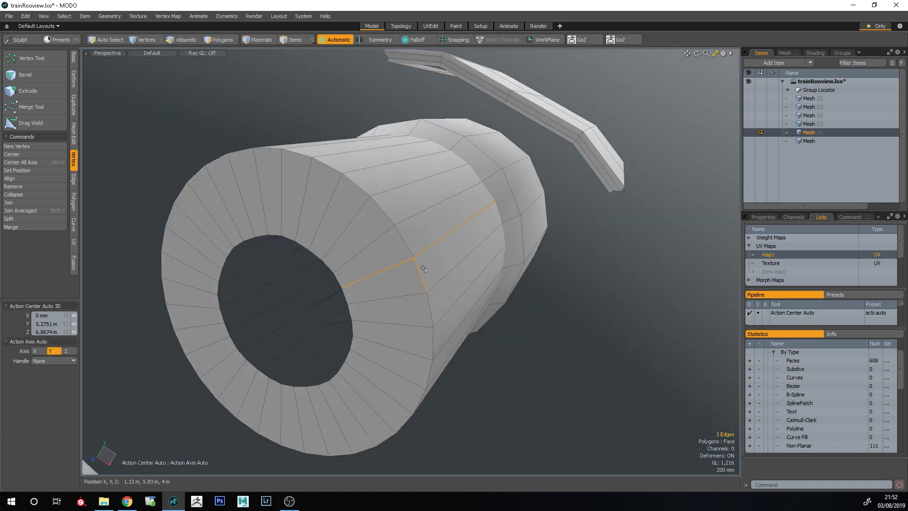
{"action": "double_click", "coordinate": [417, 273]}
{"action": "scroll", "coordinate": [430, 268], "scroll_direction": "up", "scroll_amount": 2}
{"action": "key", "text": "b"}
{"action": "left_click_drag", "start_coordinate": [427, 268], "coordinate": [440, 268]}
{"action": "key", "text": "Escape"}
{"action": "key", "text": "Escape"}
- Loop-slice the barrel's ring-shaped front face with one concentric loop
{"action": "left_click", "coordinate": [384, 271]}
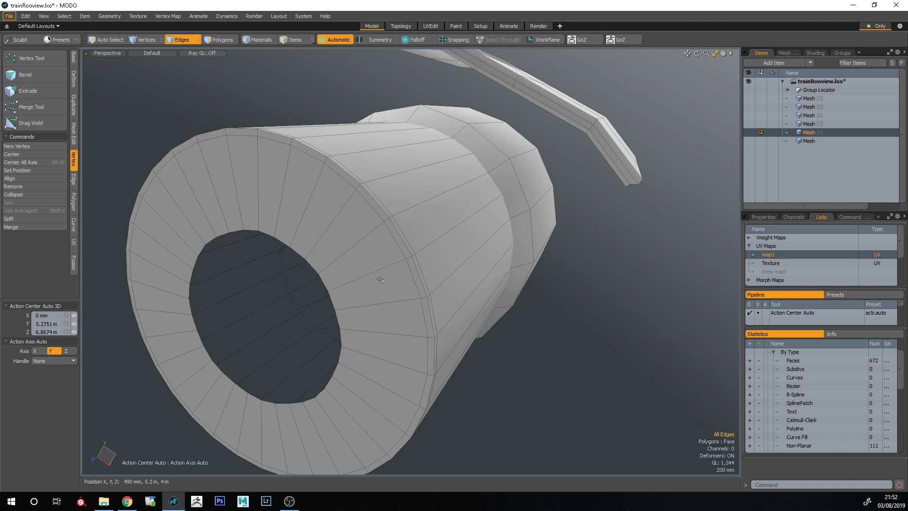
{"action": "key", "text": "alt+c"}
{"action": "left_click", "coordinate": [373, 273]}
{"action": "left_click_drag", "start_coordinate": [373, 272], "coordinate": [436, 227], "text": "alt"}
{"action": "key", "text": "space"}
- Loop-slice the barrel around its circumference with 10 uniform slices along its length
{"action": "left_click", "coordinate": [460, 238]}
{"action": "key", "text": "alt+c"}
{"action": "left_click", "coordinate": [461, 239]}
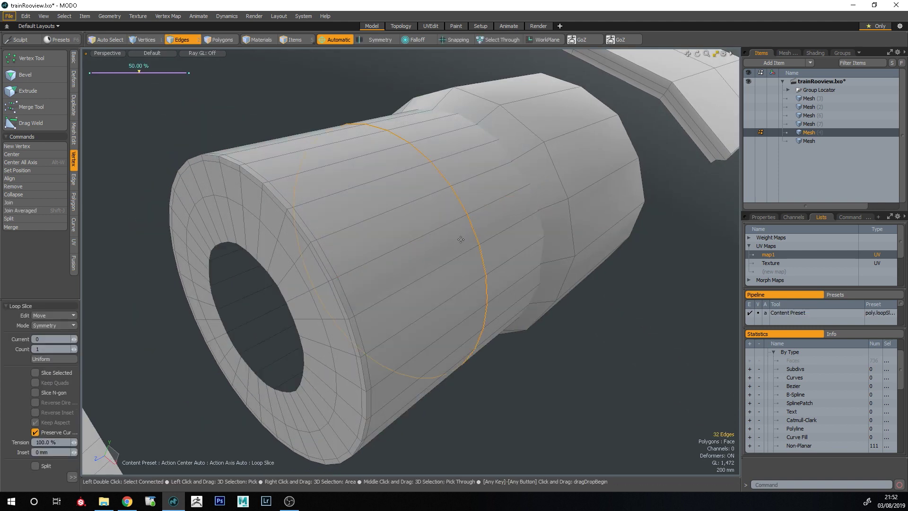
{"action": "left_click_drag", "start_coordinate": [75, 348], "coordinate": [76, 350]}
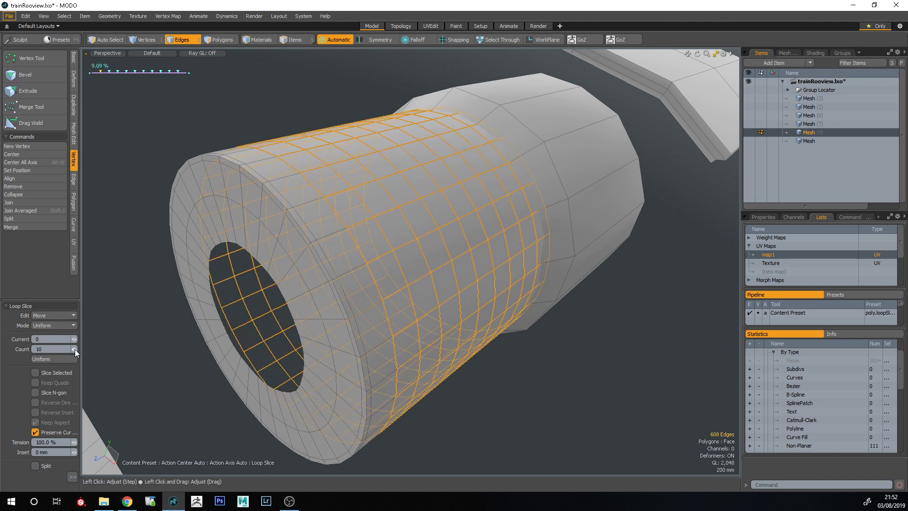
{"action": "key", "text": "space"}
{"action": "left_click", "coordinate": [449, 417]}
- Preview the boiler as a subdivision surface and examine its barrel and firebox from several angles
{"action": "left_click_drag", "start_coordinate": [450, 418], "coordinate": [382, 389], "text": "alt"}
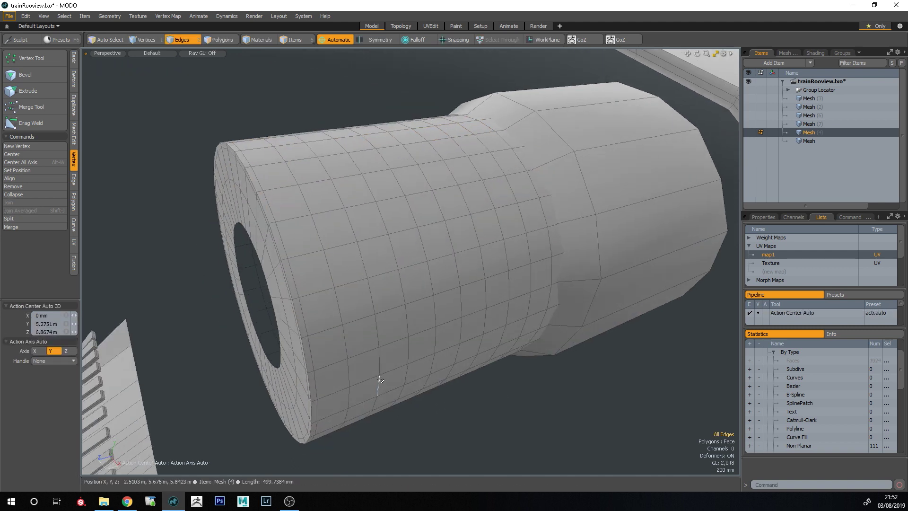
{"action": "left_click_drag", "start_coordinate": [381, 377], "coordinate": [495, 289], "text": "alt"}
{"action": "key", "text": "Tab"}
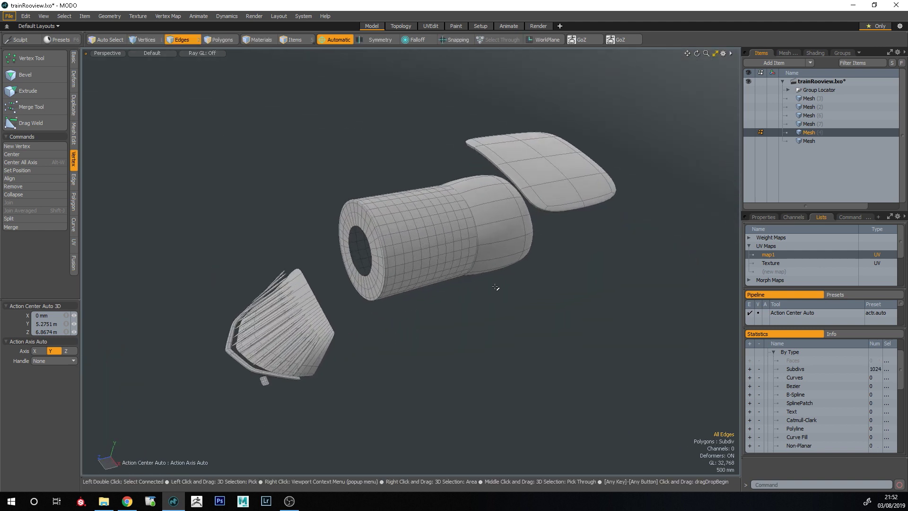
{"action": "left_click_drag", "start_coordinate": [472, 229], "coordinate": [417, 244], "text": "alt+shift"}
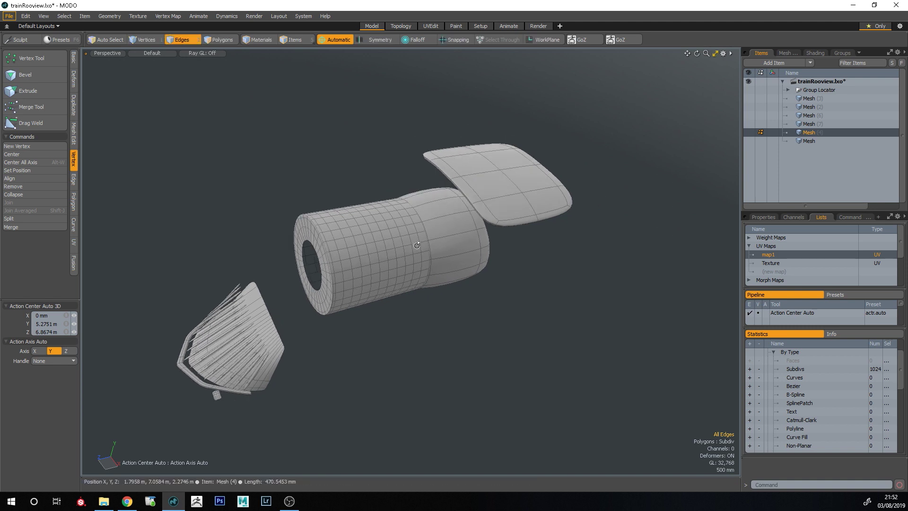
{"action": "left_click_drag", "start_coordinate": [417, 246], "coordinate": [477, 255], "text": "ctrl+alt"}
{"action": "left_click_drag", "start_coordinate": [464, 213], "coordinate": [413, 269], "text": "alt"}
{"action": "left_click_drag", "start_coordinate": [413, 270], "coordinate": [399, 307], "text": "ctrl+alt"}
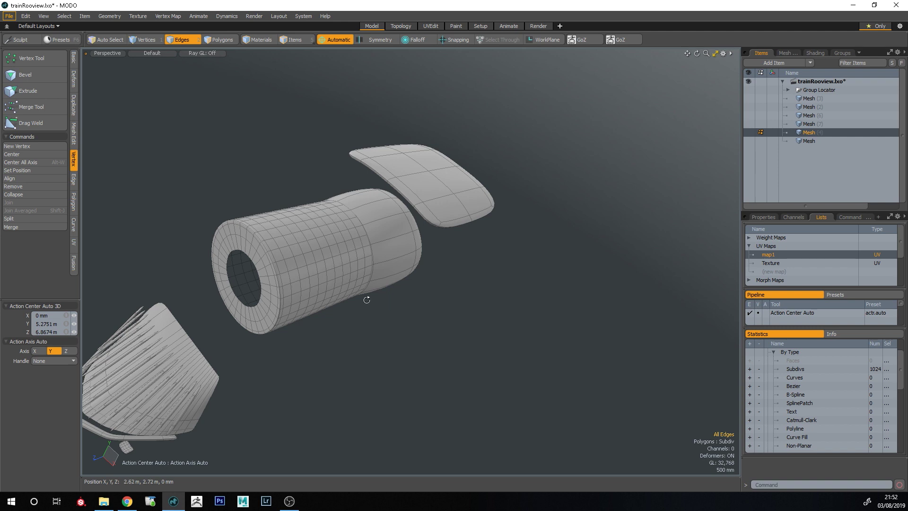
{"action": "scroll", "coordinate": [379, 308], "scroll_direction": "up", "scroll_amount": 2}
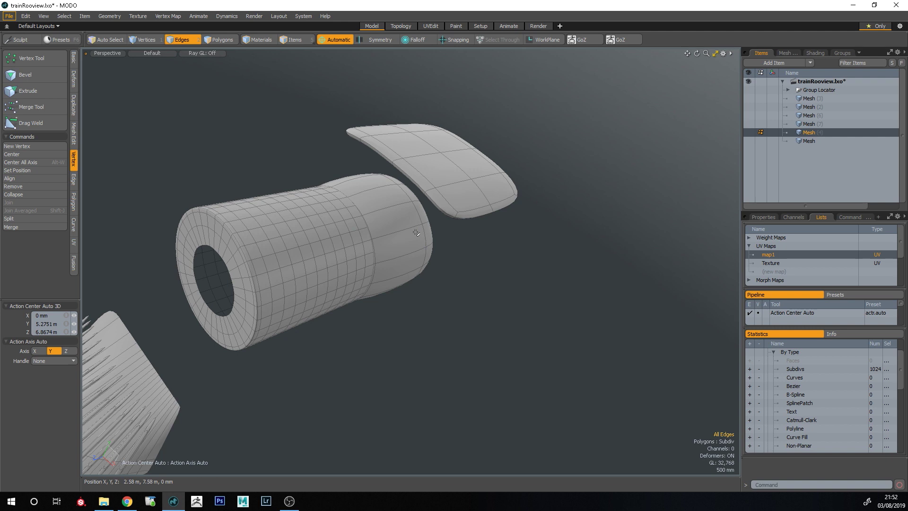
{"action": "key", "text": "Tab"}
- Highlight the firebox's front edge loop and examine the unsliced firebox section and its rear end
{"action": "key", "text": "space"}
{"action": "double_click", "coordinate": [400, 240]}
{"action": "scroll", "coordinate": [406, 244], "scroll_direction": "up", "scroll_amount": 3}
{"action": "left_click_drag", "start_coordinate": [446, 268], "coordinate": [466, 272], "text": "alt"}
{"action": "key", "text": "space"}
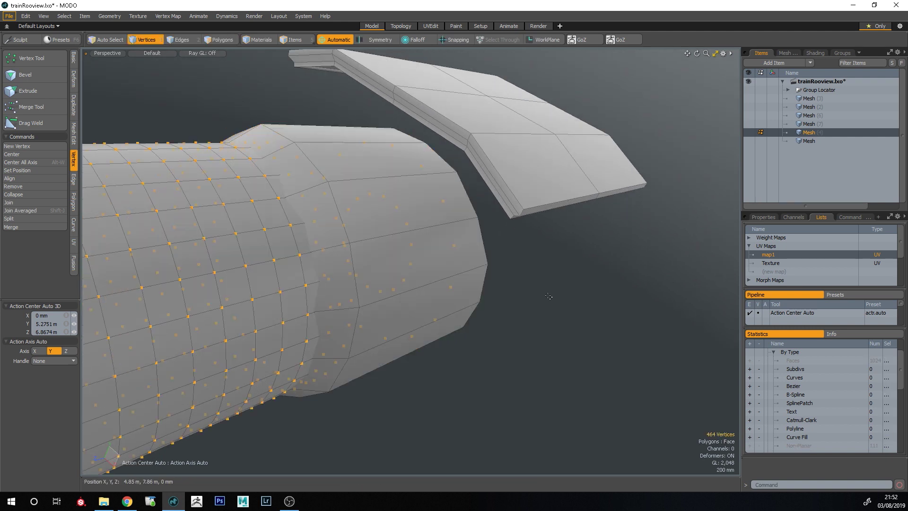
{"action": "double_click", "coordinate": [348, 229]}
{"action": "scroll", "coordinate": [364, 237], "scroll_direction": "down", "scroll_amount": 3}
{"action": "left_click_drag", "start_coordinate": [383, 242], "coordinate": [318, 251], "text": "alt"}
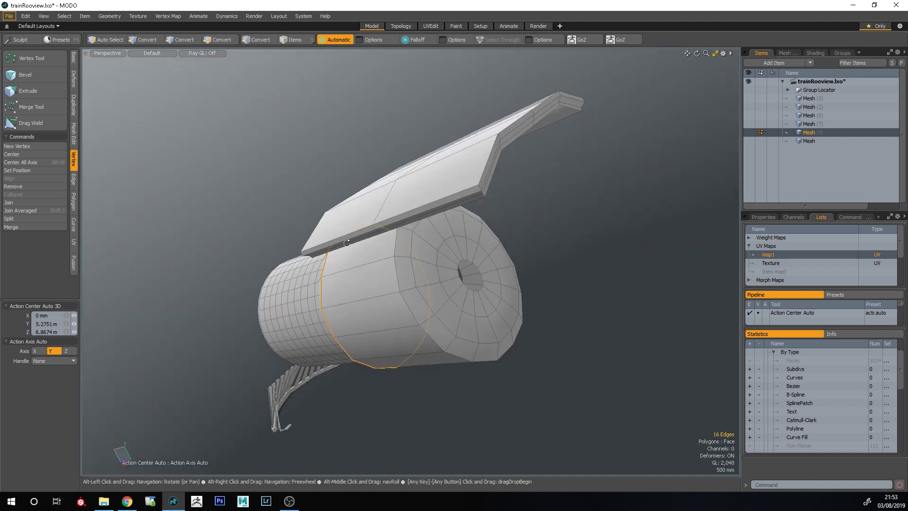
{"action": "left_click_drag", "start_coordinate": [417, 271], "coordinate": [358, 284], "text": "alt"}
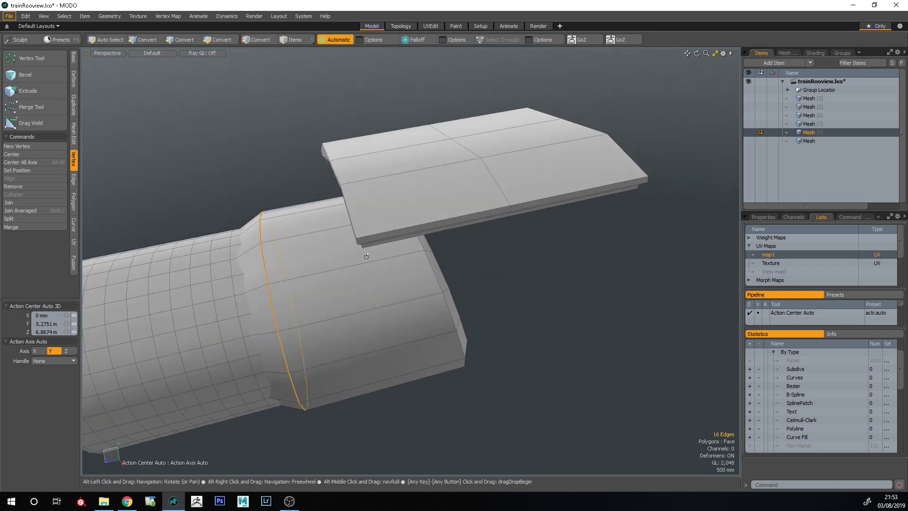
{"action": "left_click_drag", "start_coordinate": [308, 258], "coordinate": [479, 288], "text": "alt"}
{"action": "scroll", "coordinate": [478, 288], "scroll_direction": "down", "scroll_amount": 2}
{"action": "left_click", "coordinate": [540, 331]}
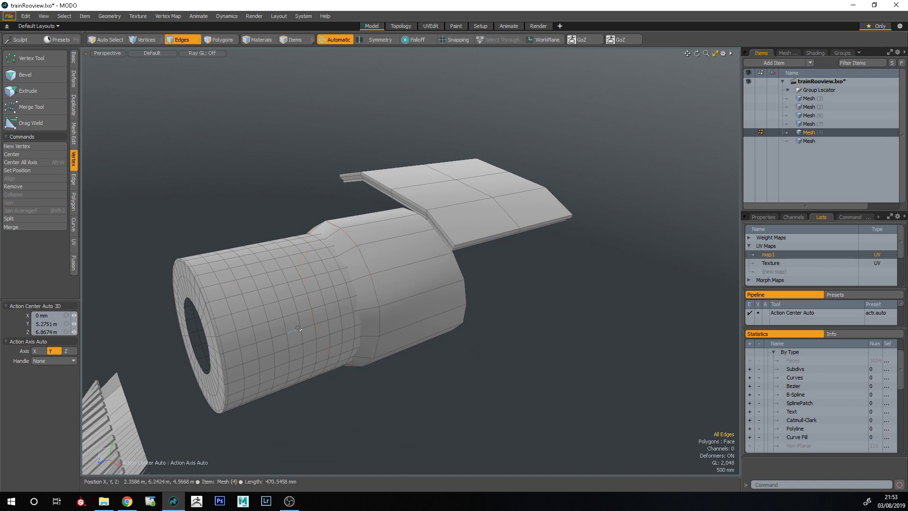
- Preview the sliced boiler and the cab roof as subdivision surfaces and examine them from further away
{"action": "key", "text": "Tab"}
{"action": "left_click_drag", "start_coordinate": [419, 264], "coordinate": [355, 298], "text": "alt"}
{"action": "scroll", "coordinate": [424, 296], "scroll_direction": "down", "scroll_amount": 3}
{"action": "scroll", "coordinate": [397, 314], "scroll_direction": "up", "scroll_amount": 1}
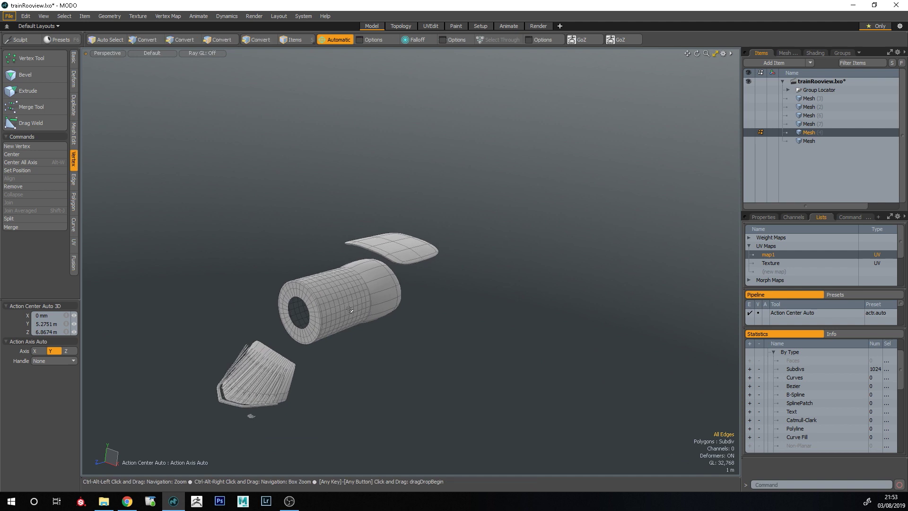
{"action": "key", "text": "Tab"}
- Delete the entire boiler and the leftover connected piece near the cab roof from the mesh
{"action": "key", "text": "3"}
{"action": "double_click", "coordinate": [375, 296]}
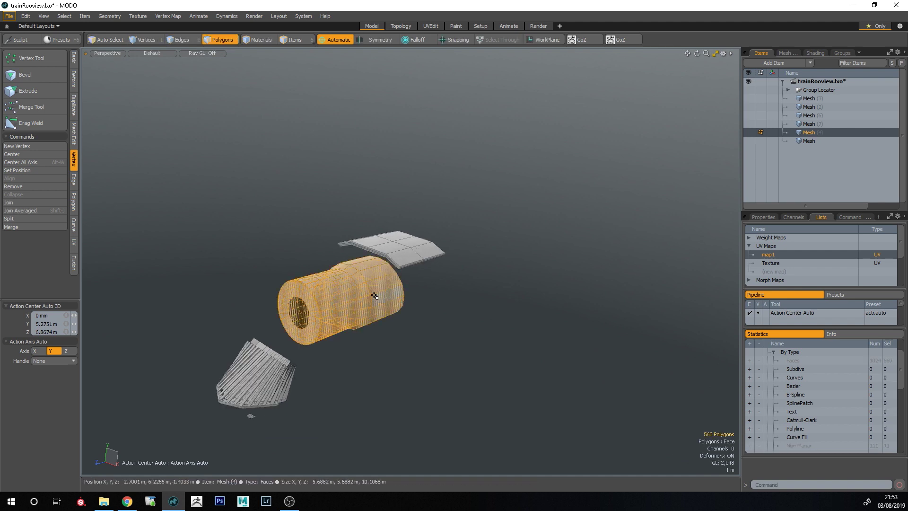
{"action": "key", "text": "Delete"}
{"action": "key", "text": "shift+a"}
{"action": "left_click_drag", "start_coordinate": [436, 357], "coordinate": [434, 265], "text": "alt+shift"}
{"action": "mouse_move", "coordinate": [456, 321]}
{"action": "right_mouse_down"}
{"action": "mouse_move", "coordinate": [567, 396]}
{"action": "mouse_move", "coordinate": [558, 383]}
{"action": "right_mouse_up"}
{"action": "key", "text": "bracketright"}
{"action": "key", "text": "Delete"}
- Loop-slice both sloping sides of the cab roof with one slice at 50 %, with Preserve Curvature off
{"action": "left_click_drag", "start_coordinate": [342, 219], "coordinate": [515, 244], "text": "alt"}
{"action": "key", "text": "2"}
{"action": "left_click", "coordinate": [512, 240]}
{"action": "key", "text": "alt+l"}
{"action": "key", "text": "alt+c"}
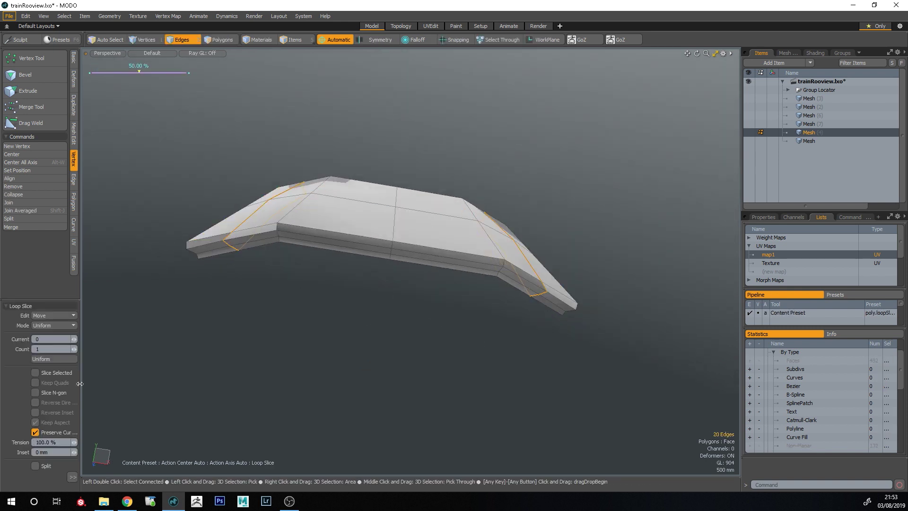
{"action": "left_click", "coordinate": [51, 431]}
{"action": "left_click_drag", "start_coordinate": [279, 331], "coordinate": [308, 333], "text": "alt"}
{"action": "key", "text": "q"}
- Move the two new roof loops up 100 mm in the front view to bow the slopes
{"action": "left_click_drag", "start_coordinate": [592, 397], "coordinate": [517, 268], "text": "alt"}
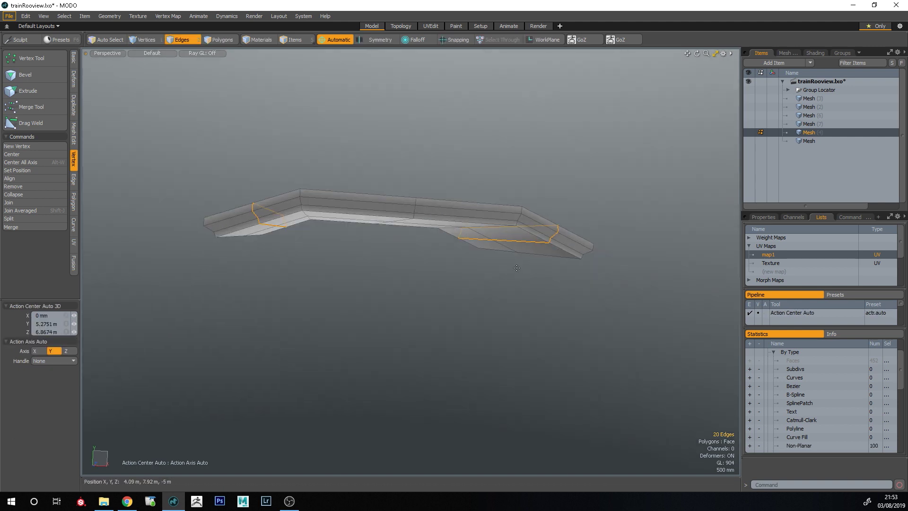
{"action": "key", "text": "w"}
{"action": "key", "text": "ctrl+space"}
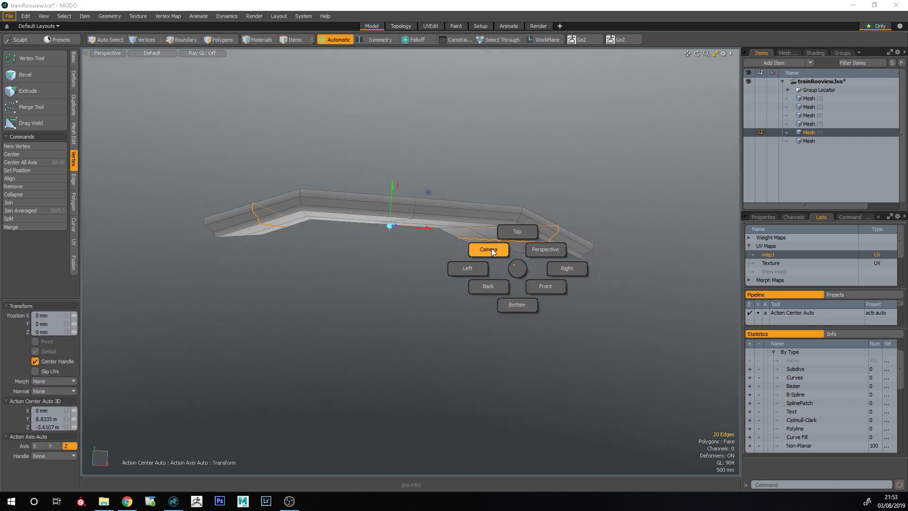
{"action": "left_click", "coordinate": [533, 286]}
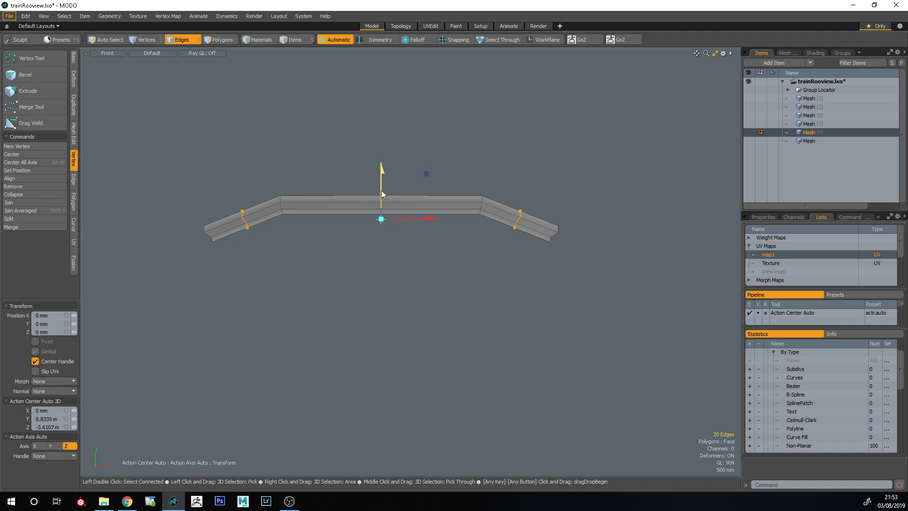
{"action": "left_click_drag", "start_coordinate": [381, 195], "coordinate": [381, 193]}
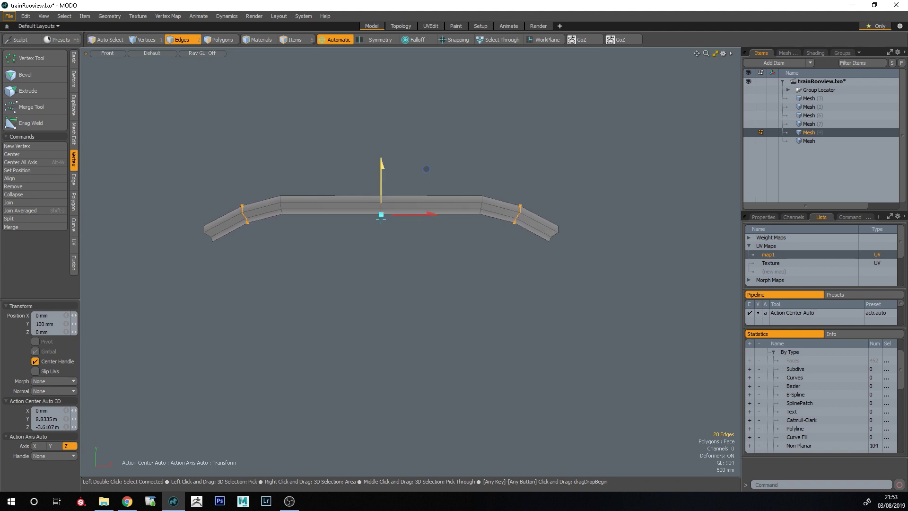
- Bevel the two raised roof loops with a 418 mm inset, round level 1 and Round edge shape
{"action": "scroll", "coordinate": [426, 219], "scroll_direction": "up", "scroll_amount": 2}
{"action": "key", "text": "b"}
{"action": "left_click_drag", "start_coordinate": [441, 257], "coordinate": [458, 257]}
{"action": "left_click", "coordinate": [54, 374]}
{"action": "left_click", "coordinate": [48, 383]}
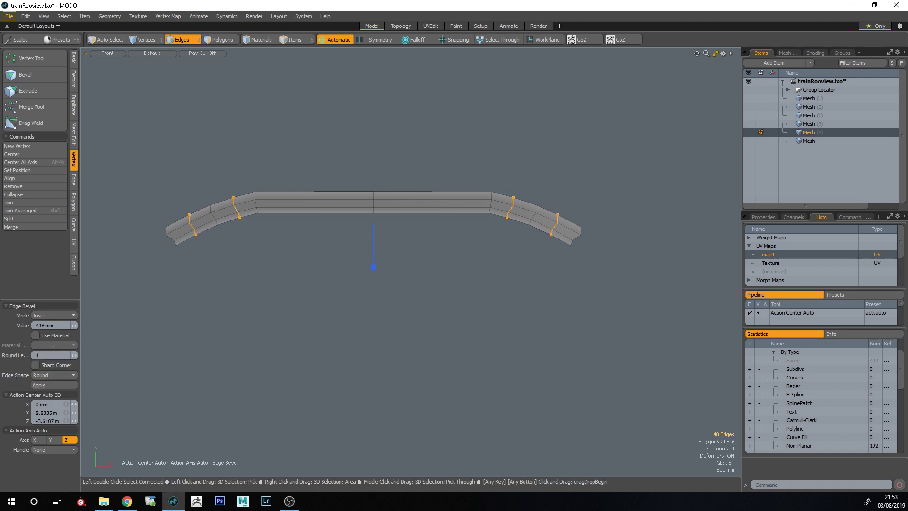
{"action": "left_click", "coordinate": [528, 320]}
- Loop-slice each half of the roof's flat middle section with five uniform slices
{"action": "double_click", "coordinate": [330, 196]}
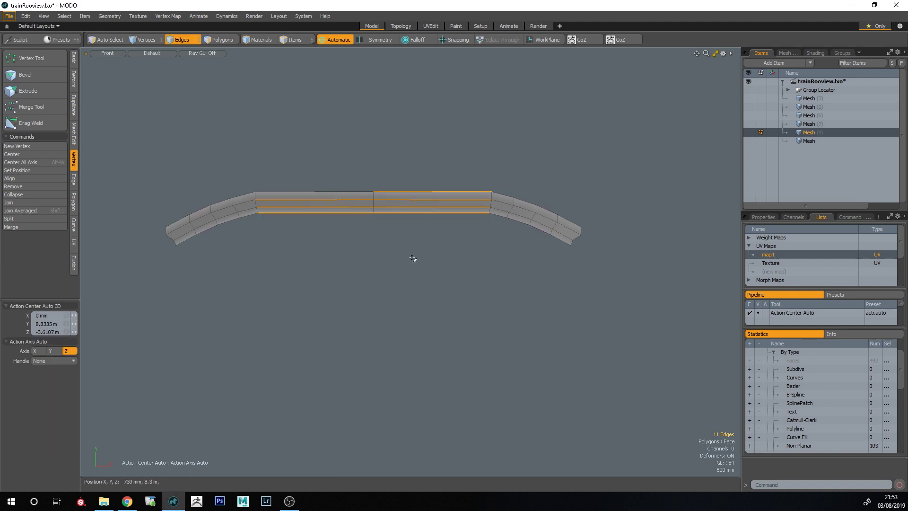
{"action": "key", "text": "alt+c"}
{"action": "left_click", "coordinate": [77, 351]}
{"action": "left_click", "coordinate": [77, 351]}
{"action": "left_click", "coordinate": [77, 352]}
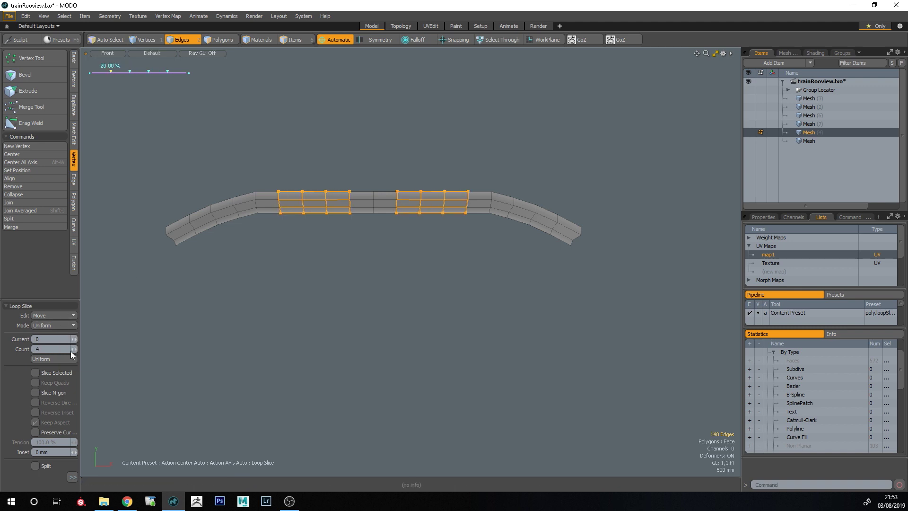
{"action": "key", "text": "Escape"}
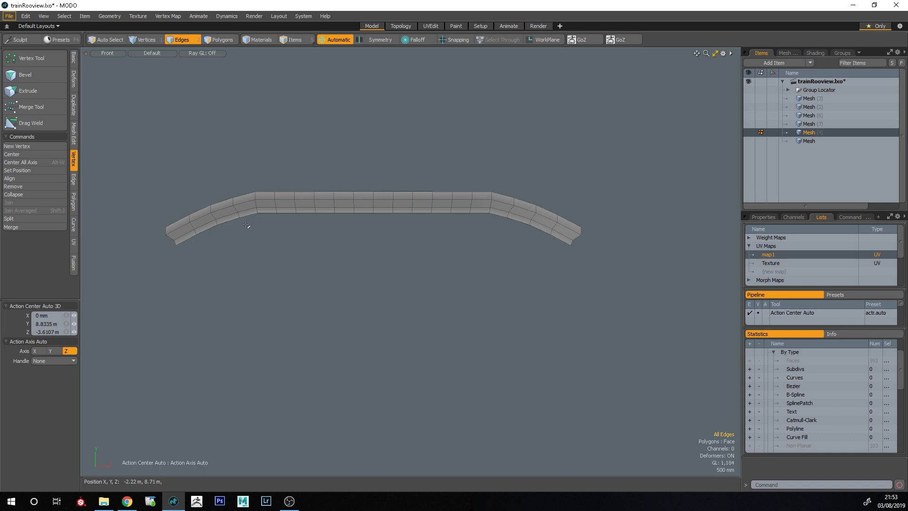
- Loop-slice the roof along its length with three Symmetry slices at 4.5 % and remove the loops beside the central line
{"action": "key", "text": "ctrl+space"}
{"action": "left_click", "coordinate": [547, 206]}
{"action": "left_click_drag", "start_coordinate": [464, 306], "coordinate": [346, 315], "text": "alt"}
{"action": "left_click", "coordinate": [341, 307]}
{"action": "key", "text": "alt+c"}
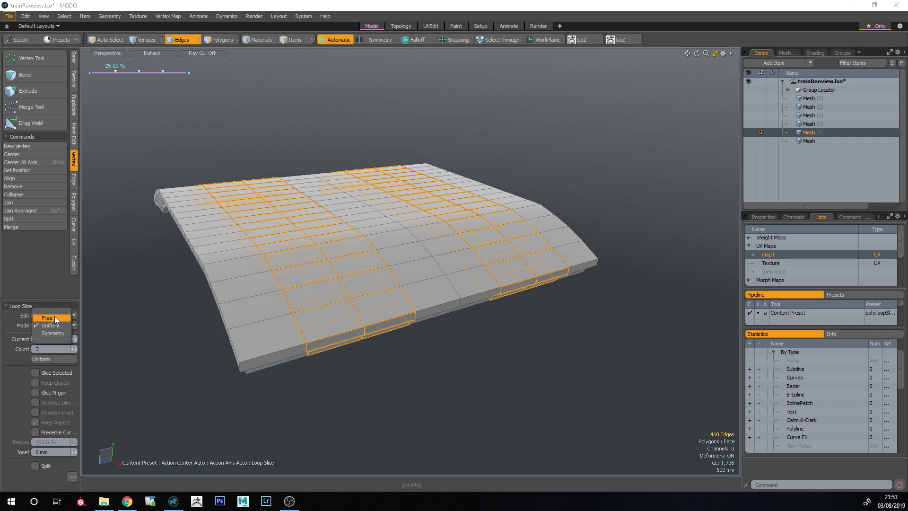
{"action": "left_click", "coordinate": [55, 332]}
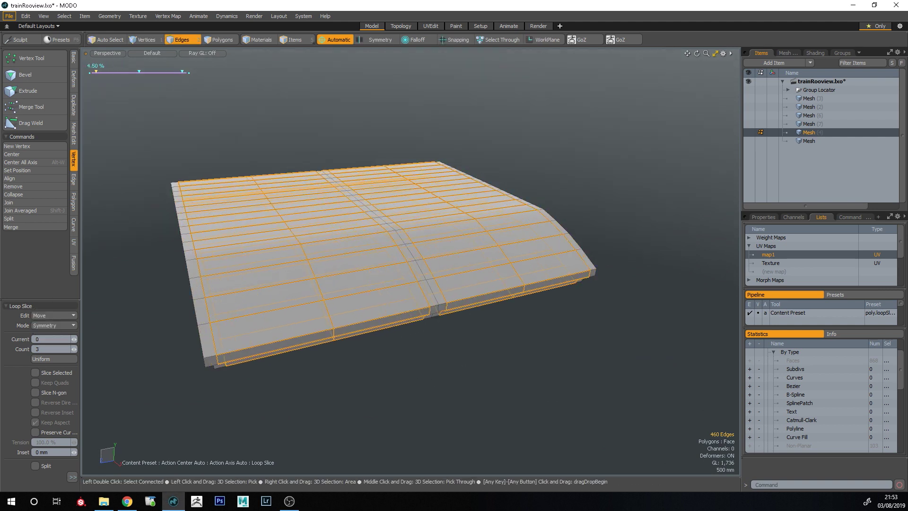
{"action": "key", "text": "Escape"}
{"action": "left_click", "coordinate": [436, 290]}
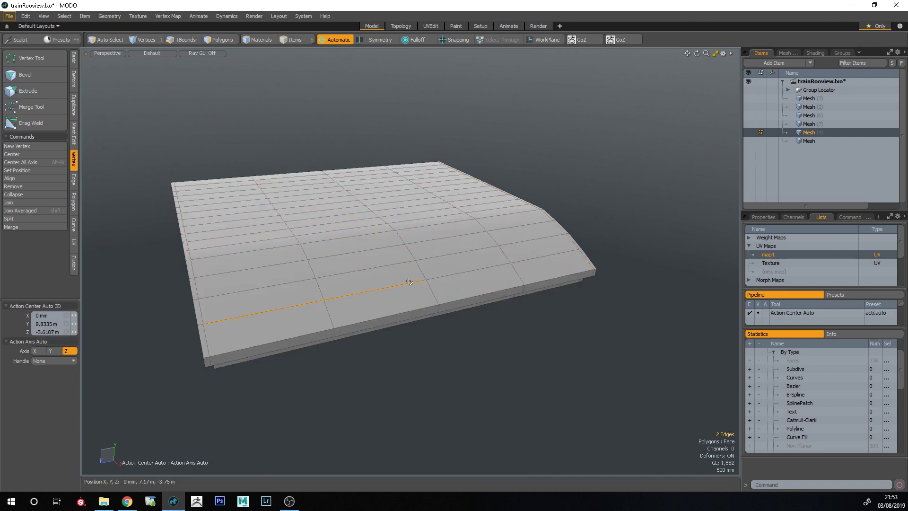
- Loop-slice the roof's lengthwise bands with two uniform slices each and preview the roof as a subdivision surface
{"action": "key", "text": "alt+c"}
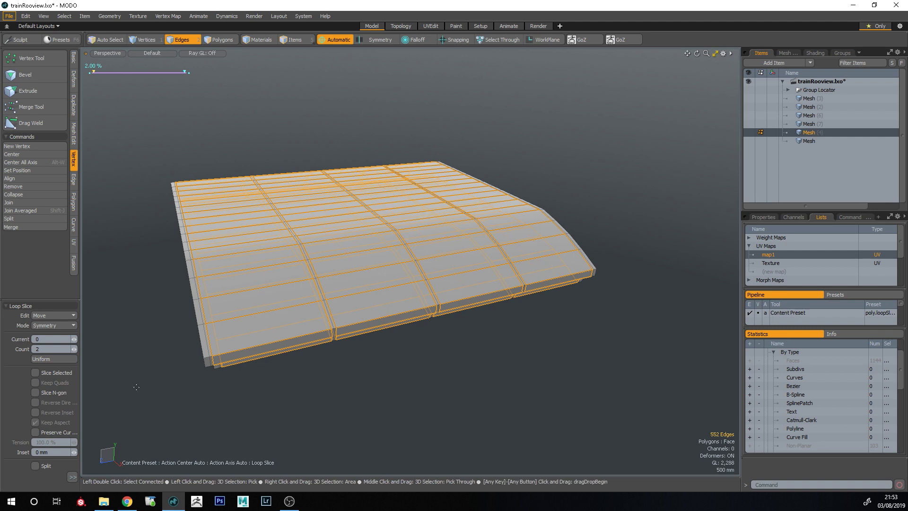
{"action": "left_click", "coordinate": [53, 357]}
{"action": "key", "text": "Escape"}
{"action": "key", "text": "Tab"}
{"action": "left_click_drag", "start_coordinate": [292, 397], "coordinate": [435, 249], "text": "alt"}
{"action": "key", "text": "Tab"}
- Loop-slice supporting edges close to the roof's outer side edges
{"action": "left_click_drag", "start_coordinate": [517, 250], "coordinate": [382, 347], "text": "ctrl+alt"}
{"action": "key", "text": "alt+c"}
{"action": "left_click", "coordinate": [442, 312]}
{"action": "left_click", "coordinate": [382, 292]}
{"action": "key", "text": "q"}
- Add an edge loop around the roof's lower rim at about 16.4 %
{"action": "left_click", "coordinate": [390, 237]}
{"action": "key", "text": "alt+l"}
{"action": "left_click", "coordinate": [383, 346]}
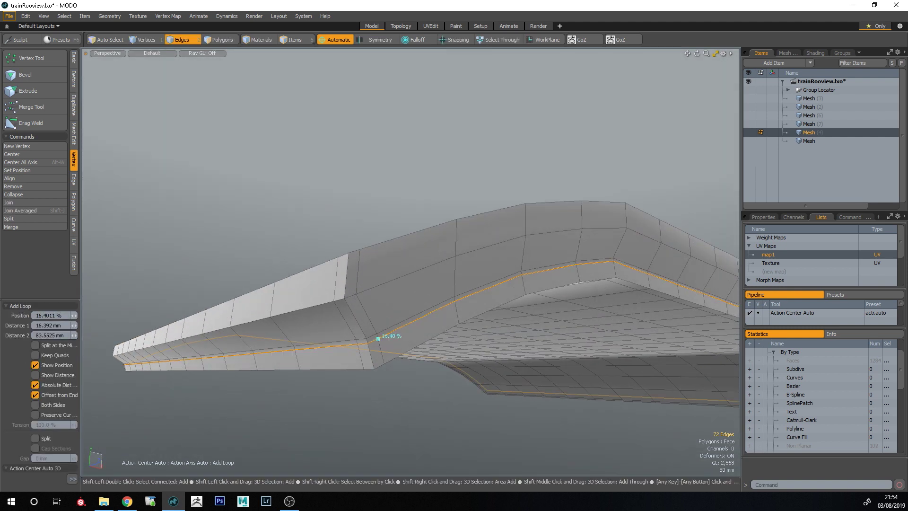
{"action": "key", "text": "space"}
- Try to loop-slice the rim's recessed middle band with three Symmetry slices, the outer ones at 10 %
{"action": "left_click", "coordinate": [358, 294]}
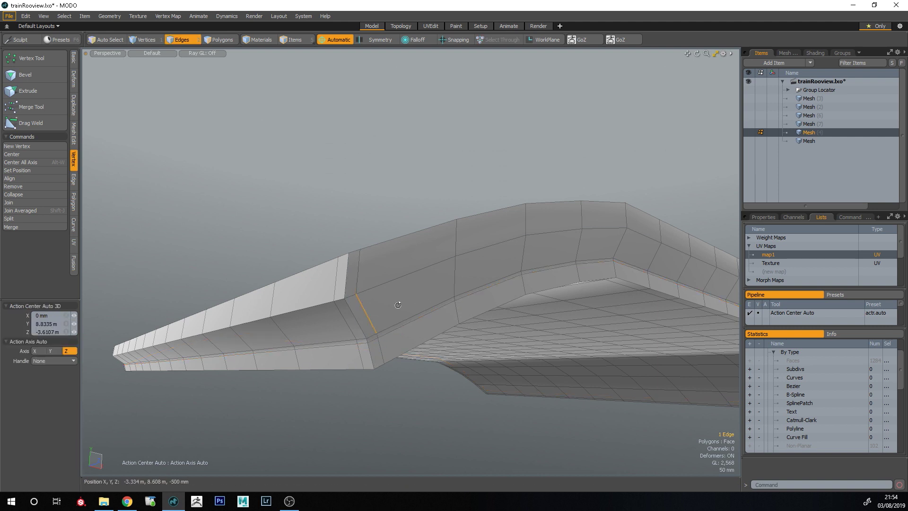
{"action": "key", "text": "alt+c"}
{"action": "left_click", "coordinate": [397, 304]}
{"action": "scroll", "coordinate": [397, 304], "scroll_direction": "up", "scroll_amount": 1}
{"action": "left_click_drag", "start_coordinate": [398, 304], "coordinate": [378, 304]}
{"action": "left_click_drag", "start_coordinate": [110, 71], "coordinate": [102, 72]}
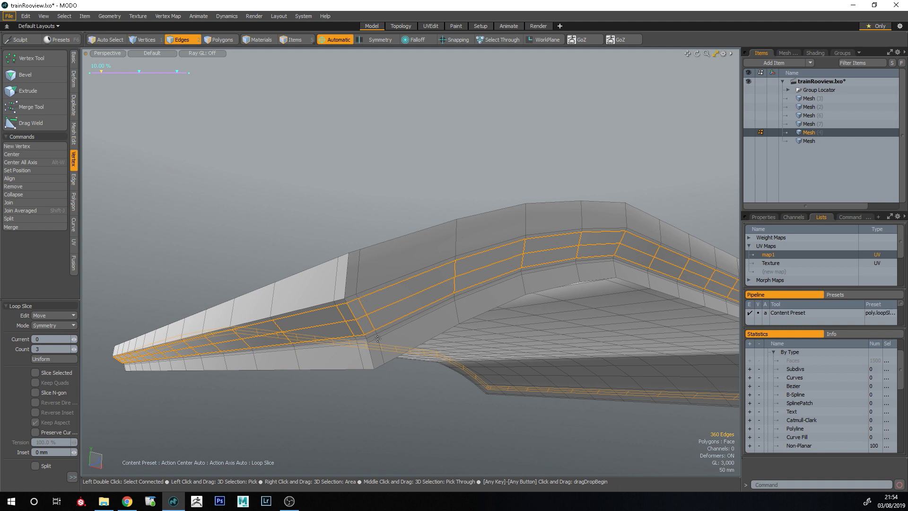
{"action": "scroll", "coordinate": [378, 315], "scroll_direction": "up", "scroll_amount": 2}
{"action": "key", "text": "ctrl+z"}
{"action": "key", "text": "ctrl+z"}
{"action": "key", "text": "ctrl+z"}
- Loop-slice the rim's recessed band with two symmetrical slices and preview the subdivided corner
{"action": "key", "text": "alt+c"}
{"action": "left_click", "coordinate": [379, 312]}
{"action": "left_click_drag", "start_coordinate": [402, 313], "coordinate": [350, 314]}
{"action": "key", "text": "q"}
{"action": "left_click", "coordinate": [398, 377]}
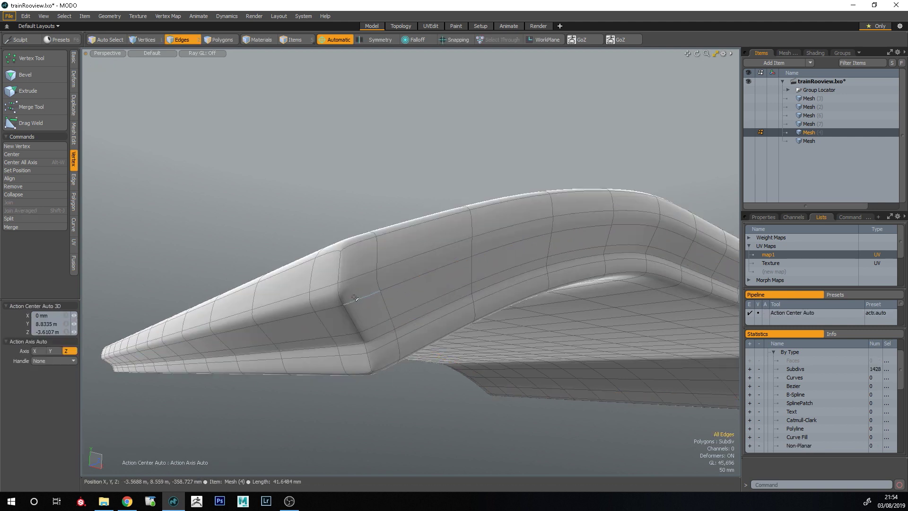
{"action": "key", "text": "Tab"}
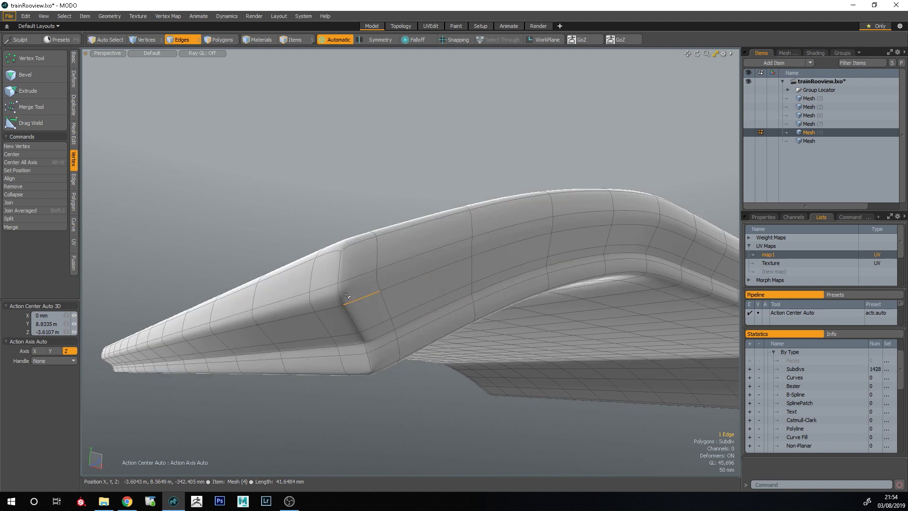
- Loop-slice the recessed rim band once more along its middle and check the subdivided shape
{"action": "key", "text": "Tab"}
{"action": "key", "text": "alt+c"}
{"action": "left_click", "coordinate": [367, 313]}
{"action": "key", "text": "space"}
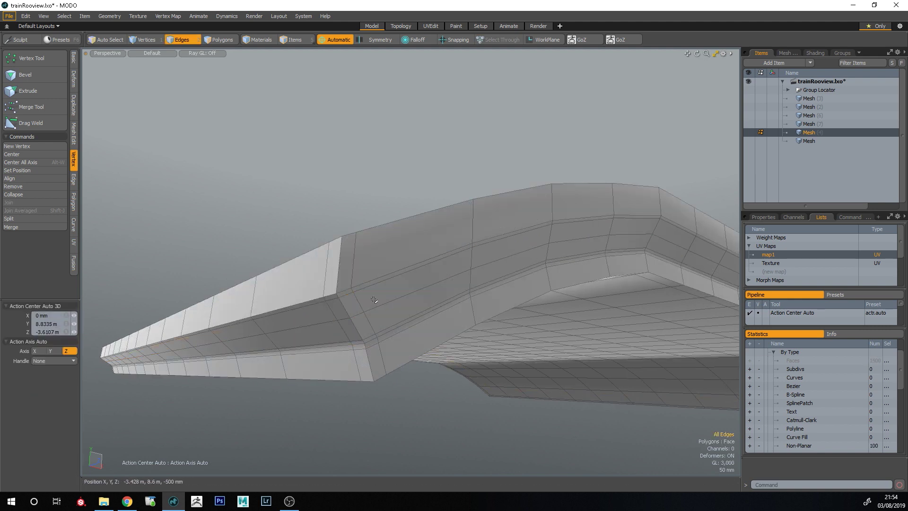
{"action": "key", "text": "Tab"}
{"action": "key", "text": "Tab"}
- Loop-slice the rim's upper outer face with three Symmetry slices at 7.5 % and preview the subdivided roof corner
{"action": "left_click", "coordinate": [360, 272]}
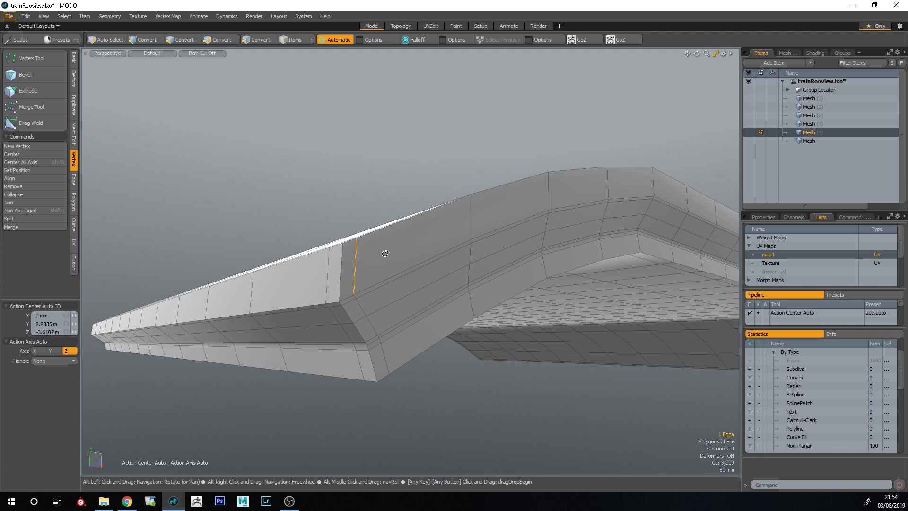
{"action": "key", "text": "alt+c"}
{"action": "scroll", "coordinate": [384, 253], "scroll_direction": "up", "scroll_amount": 1, "text": "ctrl+alt"}
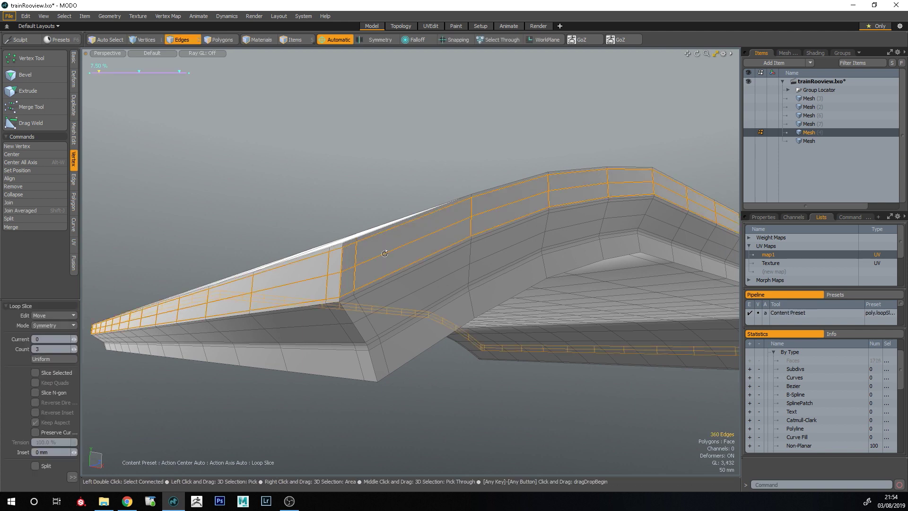
{"action": "left_click_drag", "start_coordinate": [384, 253], "coordinate": [426, 274], "text": "alt"}
{"action": "key", "text": "space"}
{"action": "left_click", "coordinate": [445, 356]}
{"action": "key", "text": "Tab"}
{"action": "scroll", "coordinate": [349, 326], "scroll_direction": "down", "scroll_amount": 3}
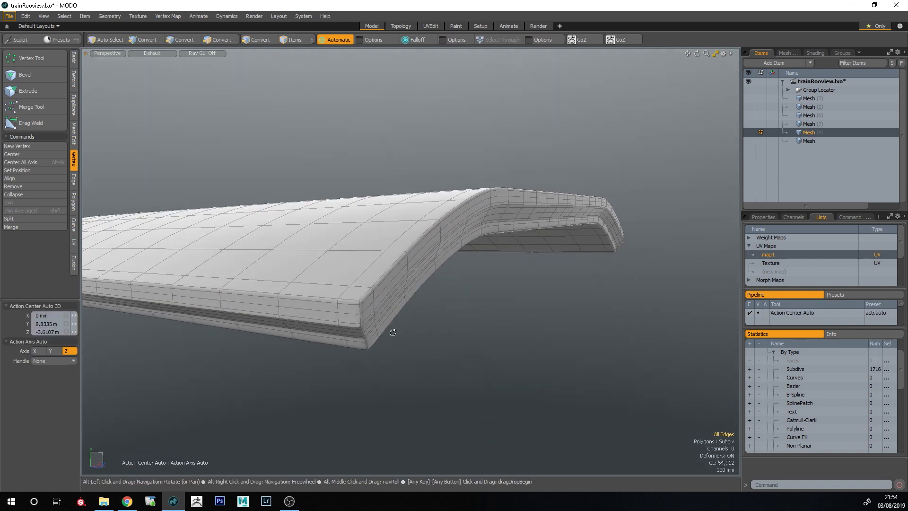
{"action": "left_click_drag", "start_coordinate": [393, 333], "coordinate": [378, 360], "text": "alt"}
- Slide the supporting edges at the roof's end corner, moving the loop just behind the end face by -15.3 %
{"action": "key", "text": "Tab"}
{"action": "scroll", "coordinate": [364, 314], "scroll_direction": "up", "scroll_amount": 3}
{"action": "key", "text": "alt+s"}
{"action": "left_click_drag", "start_coordinate": [380, 294], "coordinate": [384, 293]}
{"action": "key", "text": "space"}
{"action": "double_click", "coordinate": [349, 276]}
{"action": "key", "text": "alt+s"}
{"action": "left_click_drag", "start_coordinate": [348, 254], "coordinate": [352, 254]}
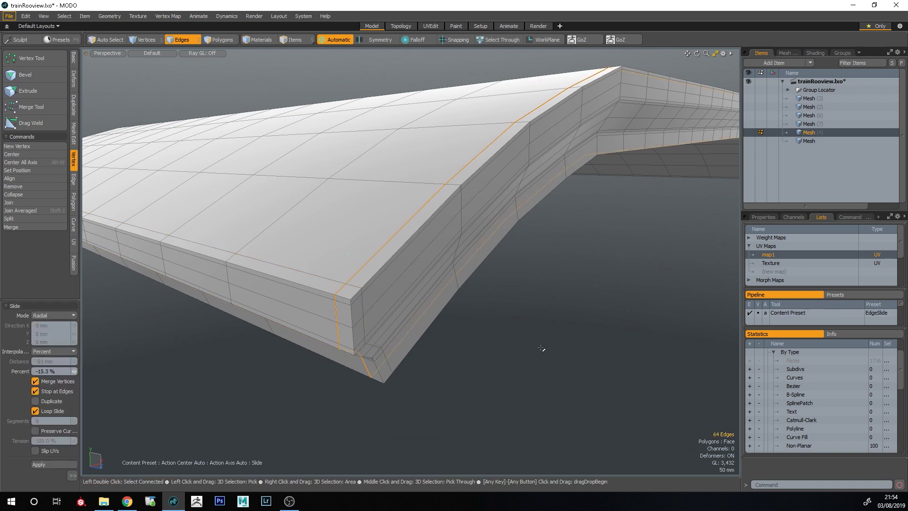
{"action": "key", "text": "space"}
{"action": "left_click", "coordinate": [543, 349]}
- Preview the roof as a subdivision surface and examine its curved profile and end corner
{"action": "key", "text": "Tab"}
{"action": "scroll", "coordinate": [492, 312], "scroll_direction": "down", "scroll_amount": 6}
{"action": "left_click_drag", "start_coordinate": [577, 330], "coordinate": [569, 266], "text": "alt"}
{"action": "left_click_drag", "start_coordinate": [497, 318], "coordinate": [488, 334], "text": "alt"}
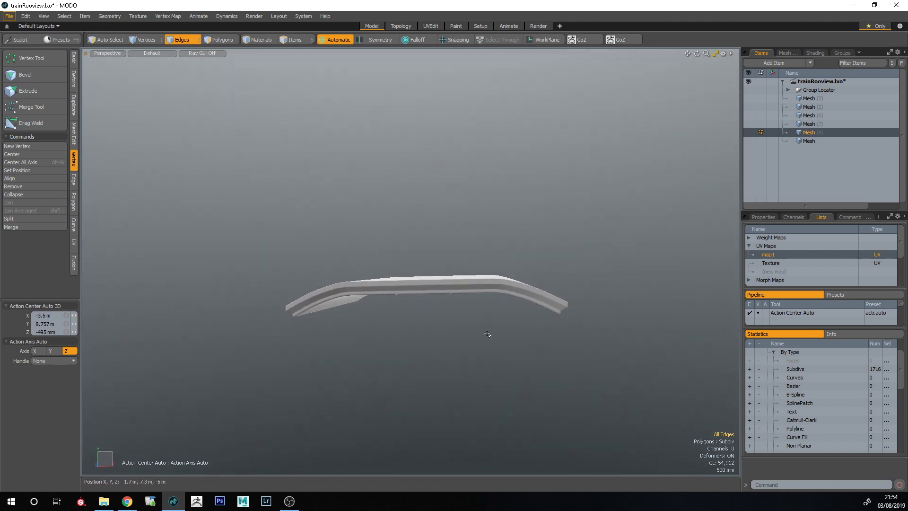
{"action": "scroll", "coordinate": [513, 287], "scroll_direction": "up", "scroll_amount": 5}
{"action": "left_click_drag", "start_coordinate": [515, 283], "coordinate": [462, 347], "text": "alt"}
- Bevel the two crease loops between the roof's flat top and its slopes by 20 mm with Round edge shape
{"action": "key", "text": "Tab"}
{"action": "left_click_drag", "start_coordinate": [446, 300], "coordinate": [485, 298], "text": "ctrl+alt"}
{"action": "left_click_drag", "start_coordinate": [412, 295], "coordinate": [314, 292], "text": "ctrl+alt"}
{"action": "left_click_drag", "start_coordinate": [315, 292], "coordinate": [441, 325], "text": "alt"}
{"action": "double_click", "coordinate": [392, 314], "text": "shift"}
{"action": "key", "text": "b"}
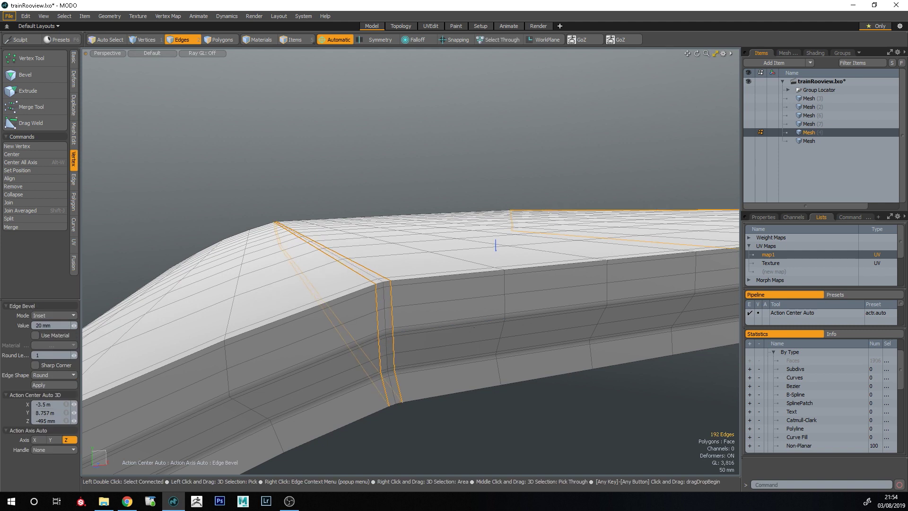
{"action": "left_click_drag", "start_coordinate": [478, 328], "coordinate": [501, 331]}
{"action": "key", "text": "space"}
{"action": "left_click", "coordinate": [503, 411]}
- Loop-slice the roof's lower lip once and examine the subdivided roof from several angles
{"action": "left_click_drag", "start_coordinate": [503, 411], "coordinate": [494, 394], "text": "alt"}
{"action": "key", "text": "alt+c"}
{"action": "left_click", "coordinate": [406, 381]}
{"action": "key", "text": "space"}
{"action": "key", "text": "Tab"}
{"action": "left_click_drag", "start_coordinate": [446, 379], "coordinate": [406, 397], "text": "alt"}
{"action": "left_click_drag", "start_coordinate": [407, 398], "coordinate": [324, 371], "text": "ctrl+alt"}
{"action": "key", "text": "KP_8"}
{"action": "left_click_drag", "start_coordinate": [418, 354], "coordinate": [250, 253], "text": "alt"}
{"action": "left_click_drag", "start_coordinate": [353, 262], "coordinate": [397, 338], "text": "ctrl+alt"}
{"action": "left_click_drag", "start_coordinate": [398, 338], "coordinate": [403, 294], "text": "alt"}
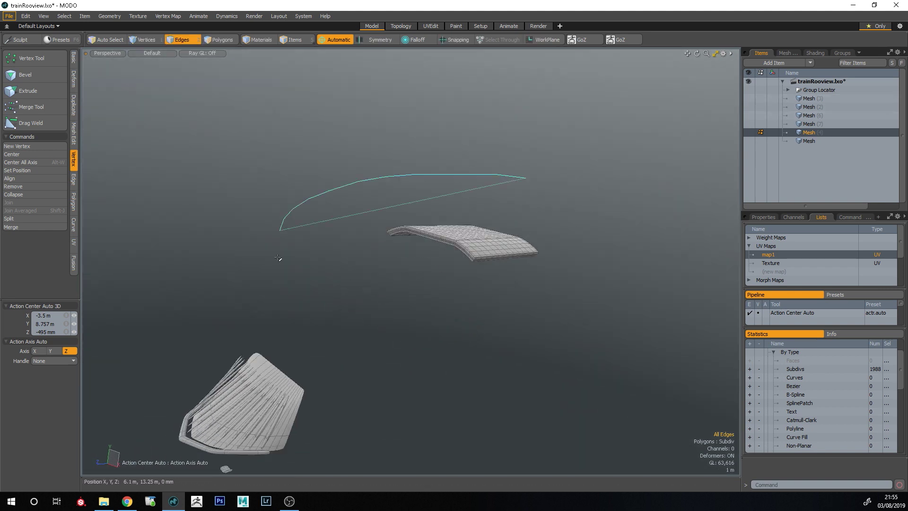
- Delete the finished cab roof from the mesh and turn the remaining cowcatcher parts back into plain faces
{"action": "right_click_drag", "start_coordinate": [330, 190], "coordinate": [561, 294], "text": "shift"}
{"action": "key", "text": "Delete"}
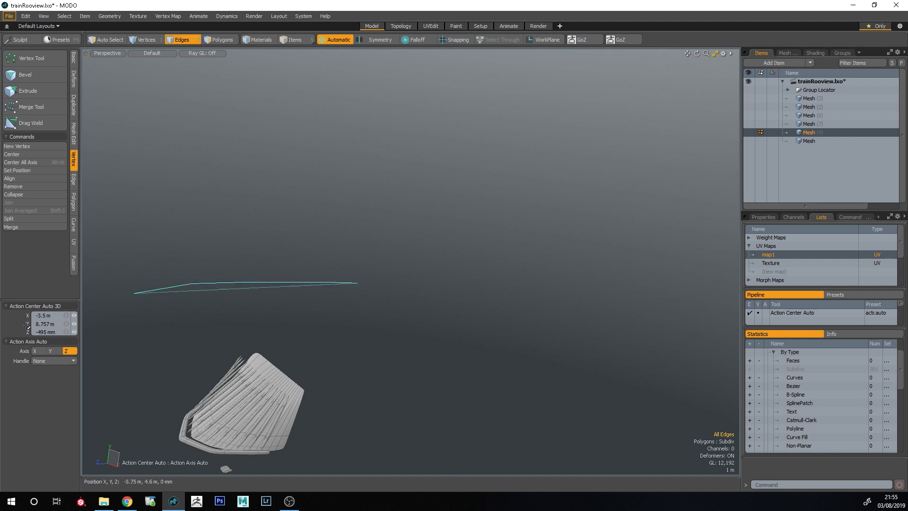
{"action": "right_click_drag", "start_coordinate": [327, 282], "coordinate": [216, 401]}
{"action": "left_click", "coordinate": [338, 342]}
{"action": "key", "text": "Tab"}
- Select the cowcatcher's curved base bar and move it clear of the slats
{"action": "left_click_drag", "start_coordinate": [393, 336], "coordinate": [449, 296], "text": "alt+shift"}
{"action": "left_click_drag", "start_coordinate": [406, 369], "coordinate": [417, 345], "text": "ctrl+alt"}
{"action": "double_click", "coordinate": [293, 391]}
{"action": "left_click_drag", "start_coordinate": [293, 390], "coordinate": [362, 379], "text": "alt+shift"}
{"action": "key", "text": "3"}
{"action": "double_click", "coordinate": [331, 371]}
{"action": "left_click_drag", "start_coordinate": [362, 379], "coordinate": [295, 402], "text": "ctrl+alt"}
{"action": "key", "text": "w"}
{"action": "left_click_drag", "start_coordinate": [210, 342], "coordinate": [103, 378]}
{"action": "left_click_drag", "start_coordinate": [175, 349], "coordinate": [292, 337], "text": "alt+shift"}
{"action": "key", "text": "q"}
{"action": "left_click", "coordinate": [303, 360]}
- Loop-slice the long segments of the cowcatcher's base bar with three uniform slices each
{"action": "left_click_drag", "start_coordinate": [302, 378], "coordinate": [402, 388], "text": "alt"}
{"action": "key", "text": "2"}
{"action": "left_click", "coordinate": [378, 355]}
{"action": "left_click", "coordinate": [380, 379], "text": "shift"}
{"action": "scroll", "coordinate": [380, 382], "scroll_direction": "down", "scroll_amount": 4}
{"action": "left_click_drag", "start_coordinate": [265, 352], "coordinate": [254, 367], "text": "shift"}
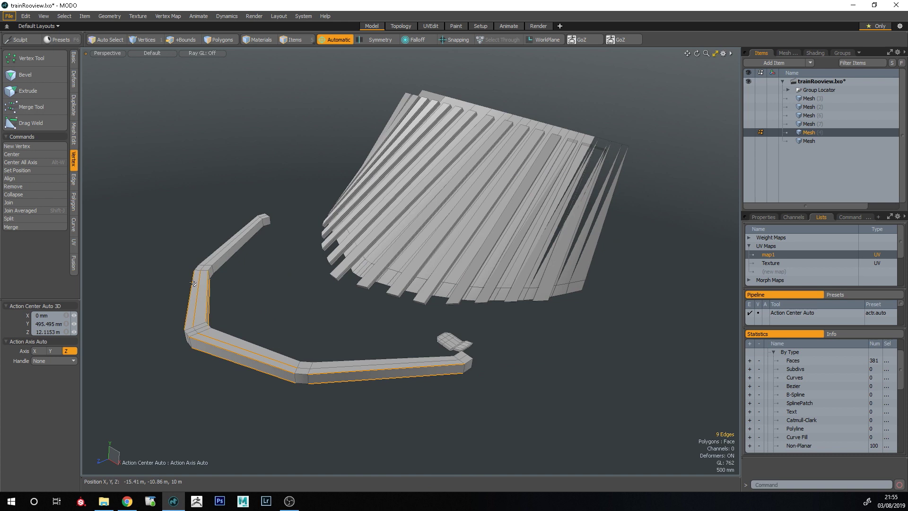
{"action": "key", "text": "alt+c"}
{"action": "scroll", "coordinate": [286, 323], "scroll_direction": "up", "scroll_amount": 2}
{"action": "left_click", "coordinate": [62, 358]}
{"action": "key", "text": "q"}
{"action": "left_click", "coordinate": [251, 340]}
{"action": "left_click_drag", "start_coordinate": [260, 342], "coordinate": [295, 348], "text": "alt"}
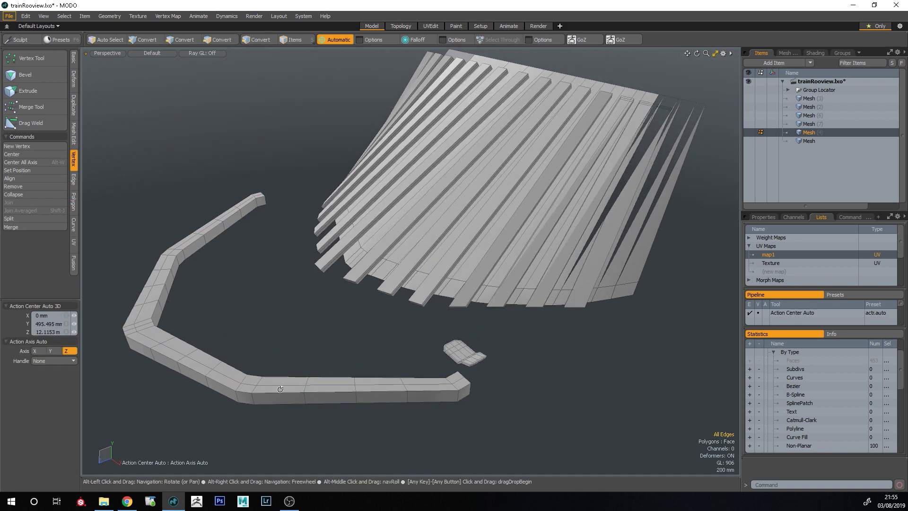
- Remove the base bar's extra lengthwise edge loop, loop-slice the bar lengthwise with three symmetric slices, and preview it subdivided
{"action": "scroll", "coordinate": [326, 381], "scroll_direction": "up", "scroll_amount": 2}
{"action": "left_click", "coordinate": [326, 381]}
{"action": "key", "text": "BackSpace"}
{"action": "key", "text": "alt+c"}
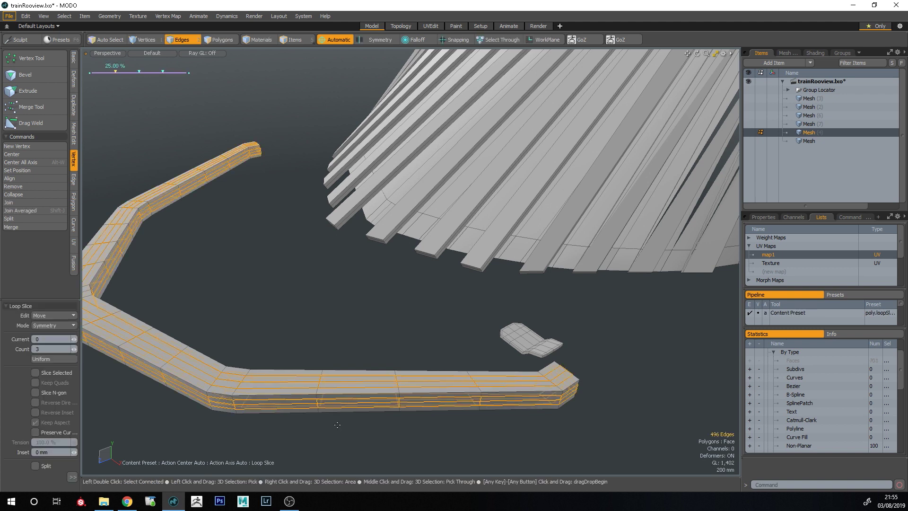
{"action": "left_click_drag", "start_coordinate": [335, 325], "coordinate": [280, 331]}
{"action": "key", "text": "space"}
{"action": "left_click", "coordinate": [318, 319]}
{"action": "key", "text": "Tab"}
{"action": "left_click_drag", "start_coordinate": [426, 357], "coordinate": [390, 378], "text": "alt"}
{"action": "key", "text": "Tab"}
{"action": "left_click_drag", "start_coordinate": [468, 163], "coordinate": [109, 339], "text": "alt+shift"}
- Select one cowcatcher slat, move it out beside the curved base bar, and frame the view on it
{"action": "key", "text": "3"}
{"action": "double_click", "coordinate": [444, 245]}
{"action": "key", "text": "w"}
{"action": "key", "text": "space"}
{"action": "key", "text": "shift+a"}
{"action": "left_click", "coordinate": [294, 359]}
{"action": "mouse_move", "coordinate": [294, 359]}
{"action": "left_mouse_down", "text": "alt"}
{"action": "mouse_move", "coordinate": [406, 351]}
{"action": "mouse_move", "coordinate": [426, 319]}
{"action": "mouse_move", "coordinate": [383, 299]}
{"action": "mouse_move", "coordinate": [296, 348]}
{"action": "left_mouse_up", "text": "alt"}
{"action": "key", "text": "Tab"}
{"action": "key", "text": "Tab"}
{"action": "key", "text": "Delete"}
- Remove the middle edges running around the separated slat, reducing it to a plain box
{"action": "key", "text": "1"}
{"action": "key", "text": "2"}
{"action": "key", "text": "shift+b"}
{"action": "key", "text": "ctrl+z"}
{"action": "key", "text": "p"}
{"action": "key", "text": "space"}
{"action": "key", "text": "space"}
{"action": "key", "text": "space"}
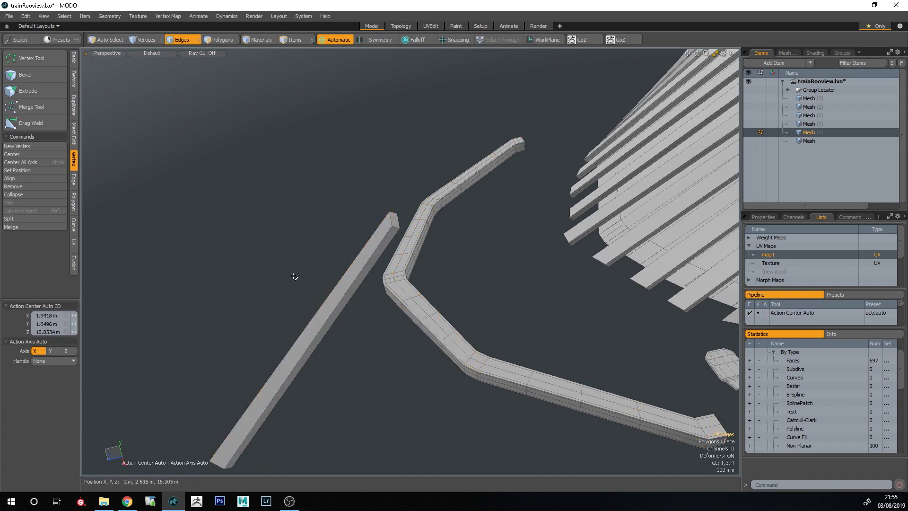
{"action": "key", "text": "BackSpace"}
{"action": "key", "text": "ctrl+z"}
- Loop-slice the separated slat across both sides of its cross-section with three symmetric slices at 10%
{"action": "key", "text": "Tab"}
{"action": "key", "text": "Tab"}
{"action": "left_click_drag", "start_coordinate": [391, 219], "coordinate": [413, 216], "text": "ctrl+alt"}
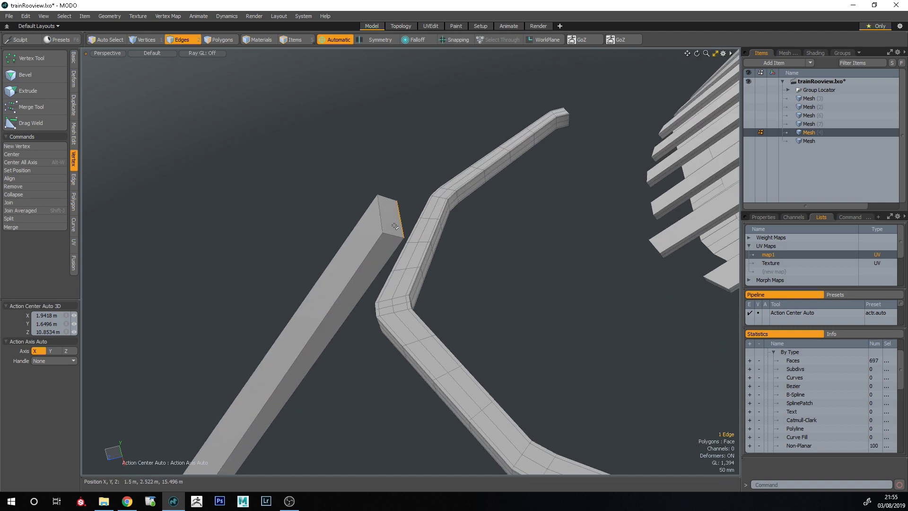
{"action": "key", "text": "alt+c"}
{"action": "key", "text": "ctrl+z"}
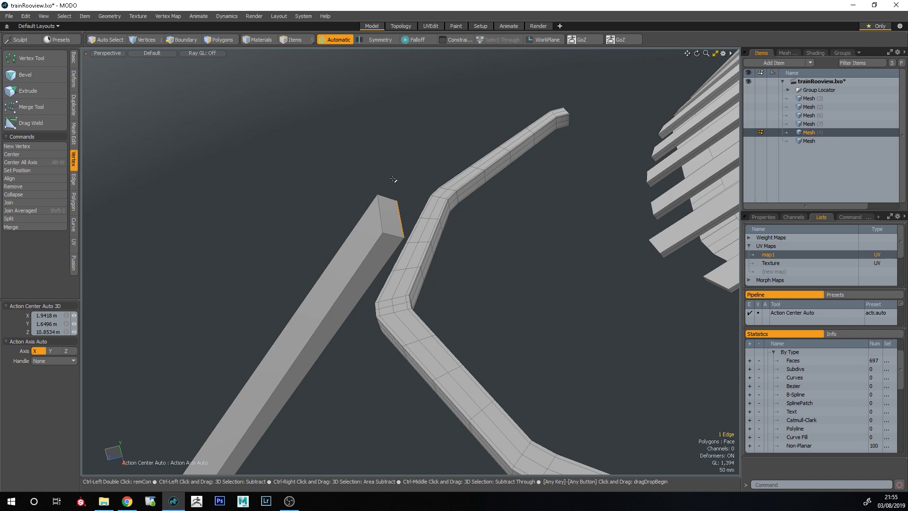
{"action": "scroll", "coordinate": [409, 227], "scroll_direction": "up", "scroll_amount": 2}
{"action": "left_click", "coordinate": [406, 222]}
{"action": "key", "text": "3"}
{"action": "key", "text": "2"}
{"action": "key", "text": "alt+c"}
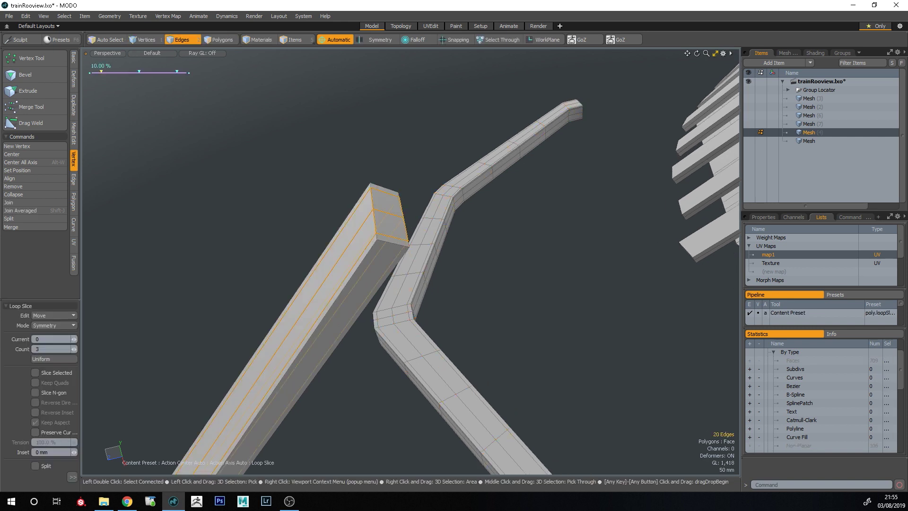
{"action": "key", "text": "alt+c"}
{"action": "key", "text": "q"}
- Add edge loops across the separated slat near its end and at several places along its length
{"action": "key", "text": "alt+shift+c"}
{"action": "left_click", "coordinate": [376, 242]}
{"action": "key", "text": "q"}
{"action": "scroll", "coordinate": [386, 242], "scroll_direction": "down", "scroll_amount": 3}
{"action": "key", "text": "alt+shift+c"}
{"action": "left_click_drag", "start_coordinate": [360, 274], "coordinate": [374, 251]}
{"action": "left_click", "coordinate": [359, 277]}
{"action": "left_click", "coordinate": [367, 265]}
{"action": "left_click", "coordinate": [343, 301]}
- Preview the sliced slat and base bar as subdivision surfaces, then turn the mesh back into plain faces
{"action": "key", "text": "q"}
{"action": "key", "text": "Tab"}
{"action": "scroll", "coordinate": [415, 258], "scroll_direction": "up", "scroll_amount": 1}
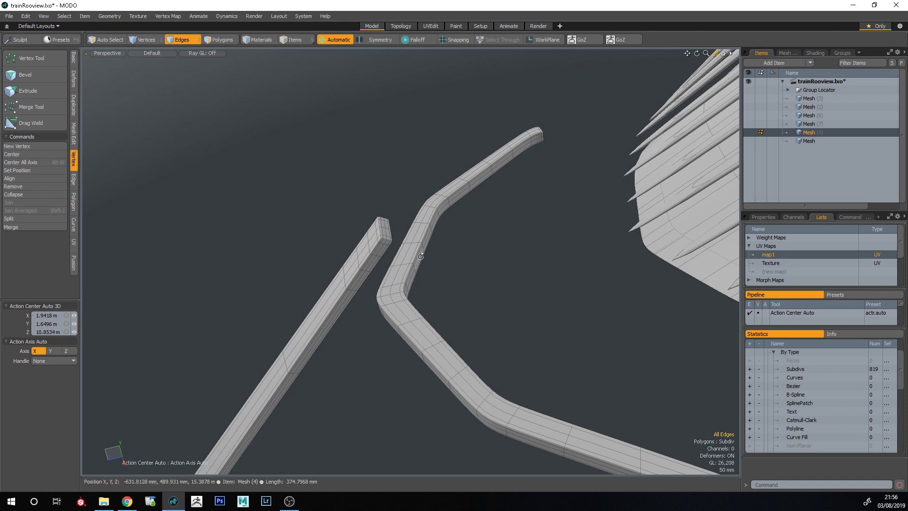
{"action": "scroll", "coordinate": [470, 300], "scroll_direction": "down", "scroll_amount": 4}
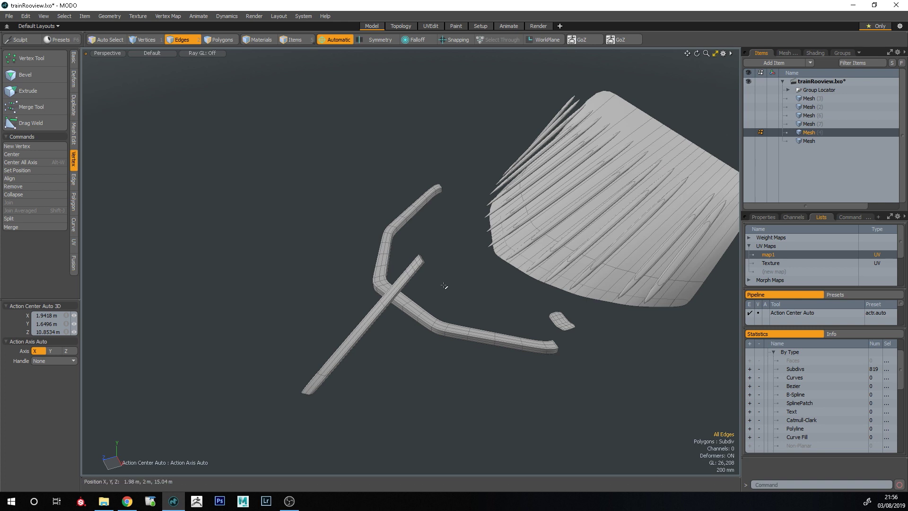
{"action": "left_click_drag", "start_coordinate": [543, 249], "coordinate": [487, 286], "text": "alt"}
{"action": "scroll", "coordinate": [544, 247], "scroll_direction": "up", "scroll_amount": 1}
{"action": "key", "text": "Tab"}
- Select all faces of six neighbouring cowcatcher slats, leaving the backing panel out of the selection
{"action": "key", "text": "3"}
{"action": "key", "text": "2"}
{"action": "key", "text": "1"}
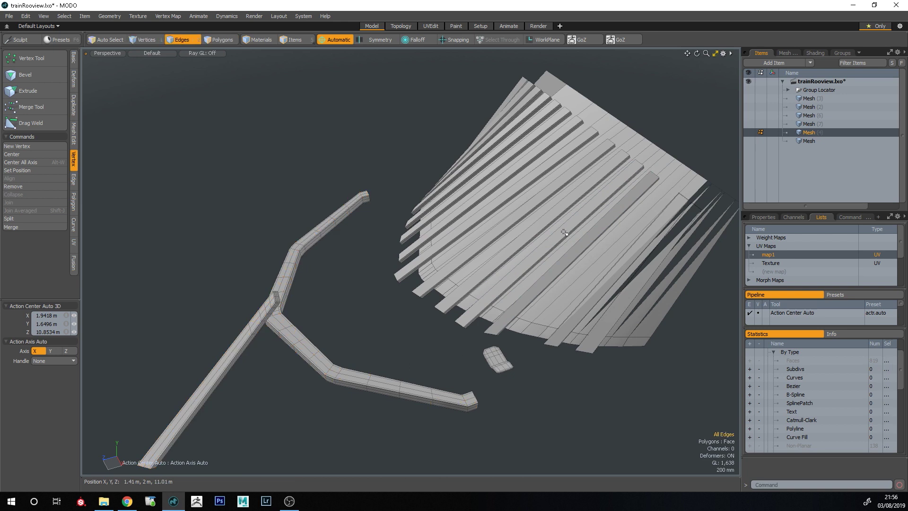
{"action": "double_click", "coordinate": [533, 208], "text": "shift"}
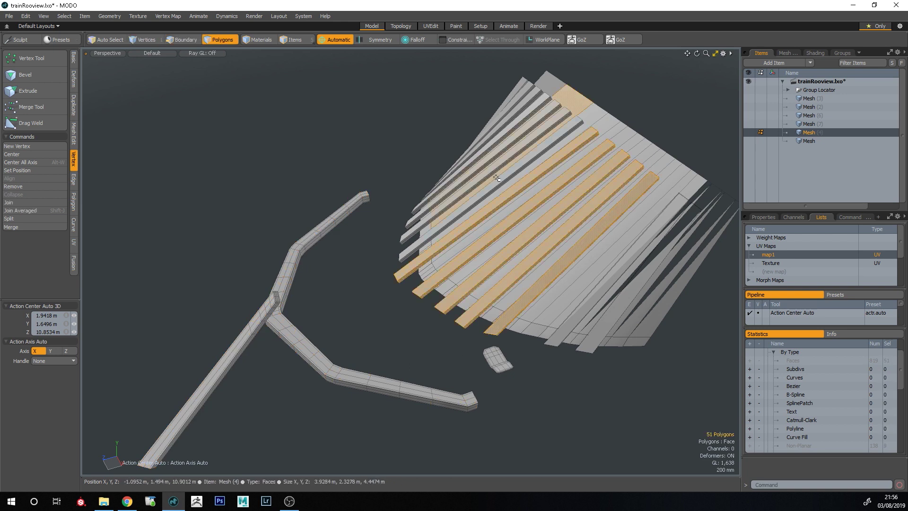
{"action": "double_click", "coordinate": [527, 160], "text": "shift"}
{"action": "scroll", "coordinate": [568, 189], "scroll_direction": "down", "scroll_amount": 2}
- Try moving the six selected slats clear of the cowcatcher, and undo the move
{"action": "key", "text": "w"}
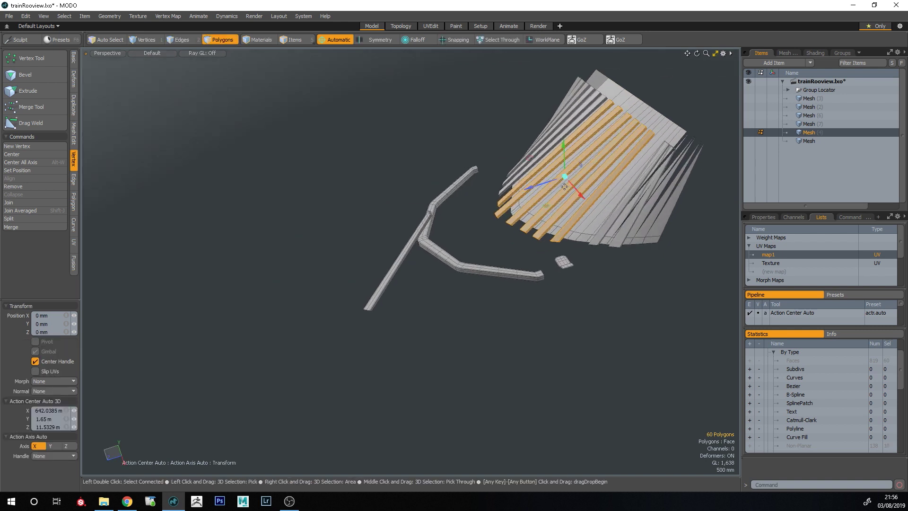
{"action": "left_click_drag", "start_coordinate": [529, 188], "coordinate": [258, 276]}
{"action": "key", "text": "q"}
{"action": "left_click", "coordinate": [380, 368]}
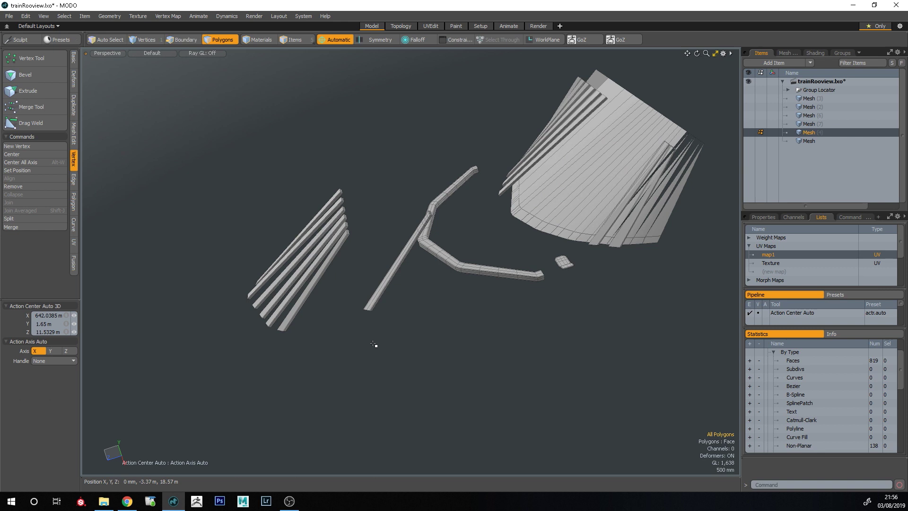
{"action": "key", "text": "ctrl+z"}
- Cut the six selected slats and paste them into a new mesh item, framing the view on them
{"action": "key", "text": "ctrl+x"}
{"action": "key", "text": "n"}
{"action": "key", "text": "ctrl+v"}
{"action": "left_click", "coordinate": [415, 363]}
{"action": "key", "text": "a"}
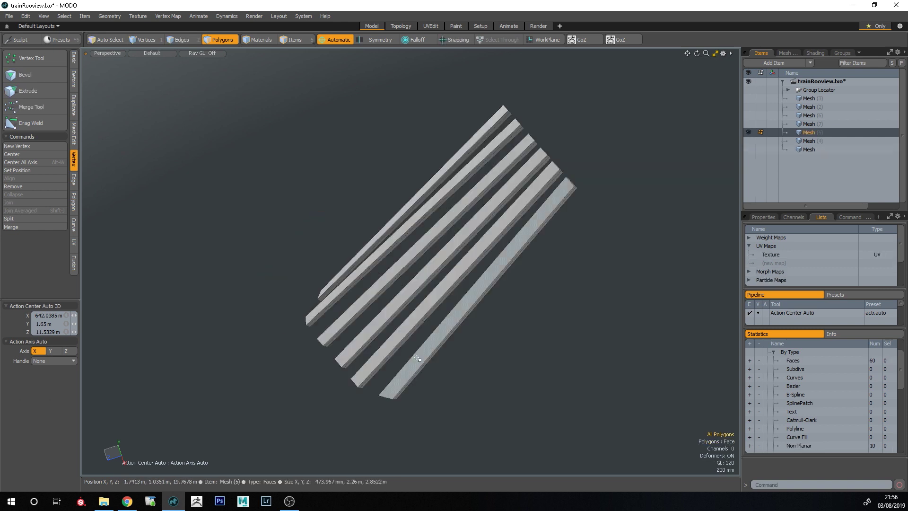
- Bring up the UV window, select the new mesh's Texture UV map, and clear the slats' existing UVs
{"action": "left_click_drag", "start_coordinate": [0, 29], "coordinate": [211, 14]}
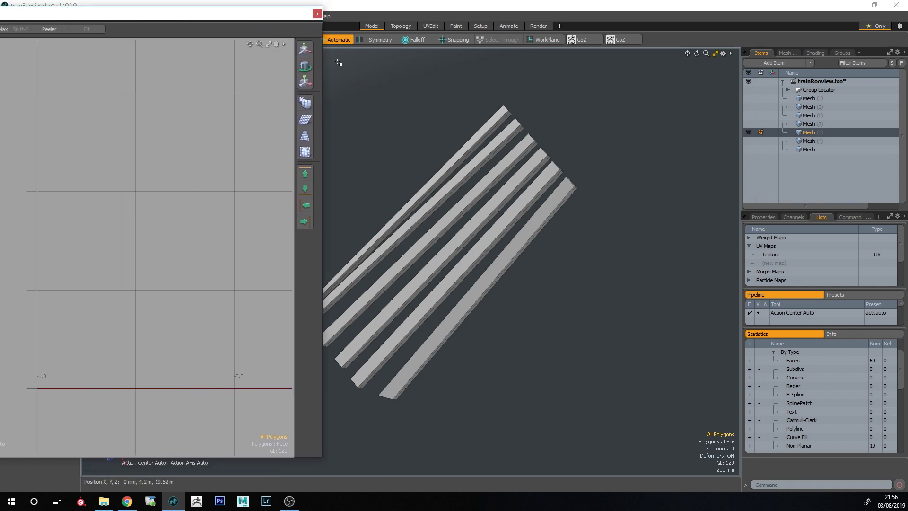
{"action": "left_click", "coordinate": [819, 254]}
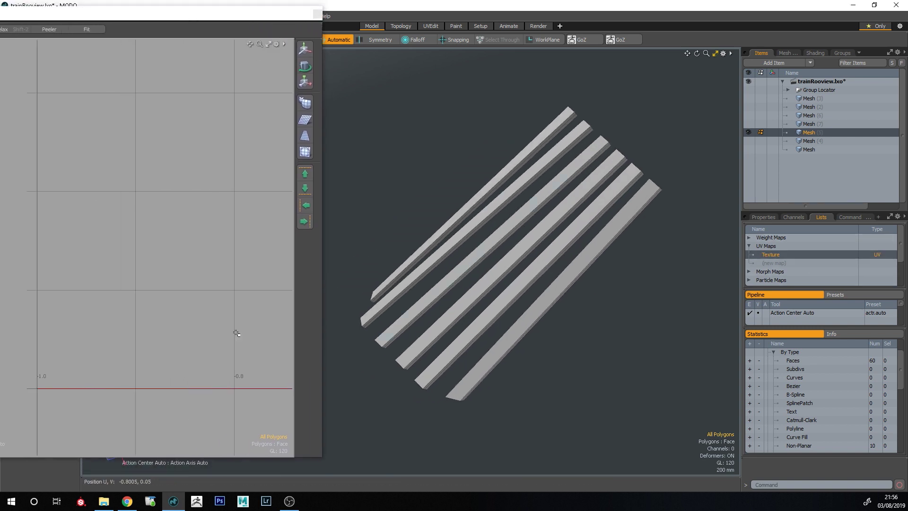
{"action": "key", "text": "a"}
{"action": "left_click_drag", "start_coordinate": [86, 147], "coordinate": [93, 150], "text": "ctrl+alt"}
{"action": "key", "text": "Delete"}
{"action": "left_click_drag", "start_coordinate": [200, 214], "coordinate": [159, 231], "text": "alt"}
{"action": "left_click_drag", "start_coordinate": [92, 193], "coordinate": [60, 192], "text": "alt"}
{"action": "scroll", "coordinate": [705, 189], "scroll_direction": "up", "scroll_amount": 5}
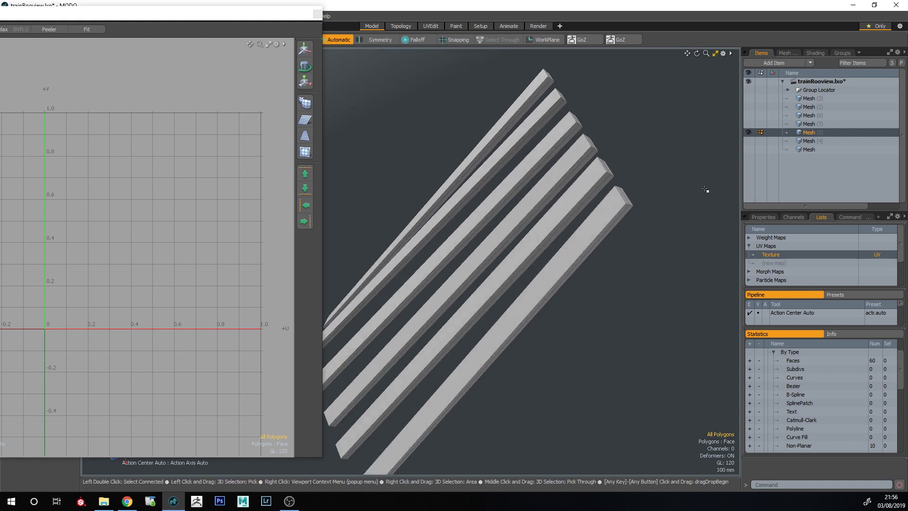
- Select the outermost slat and unwrap it into the Texture UV map
{"action": "double_click", "coordinate": [600, 230]}
{"action": "left_click", "coordinate": [89, 296]}
{"action": "left_click", "coordinate": [154, 372]}
{"action": "scroll", "coordinate": [615, 208], "scroll_direction": "up", "scroll_amount": 3}
{"action": "left_click", "coordinate": [612, 203]}
{"action": "scroll", "coordinate": [196, 233], "scroll_direction": "up", "scroll_amount": 2}
{"action": "left_click", "coordinate": [216, 190]}
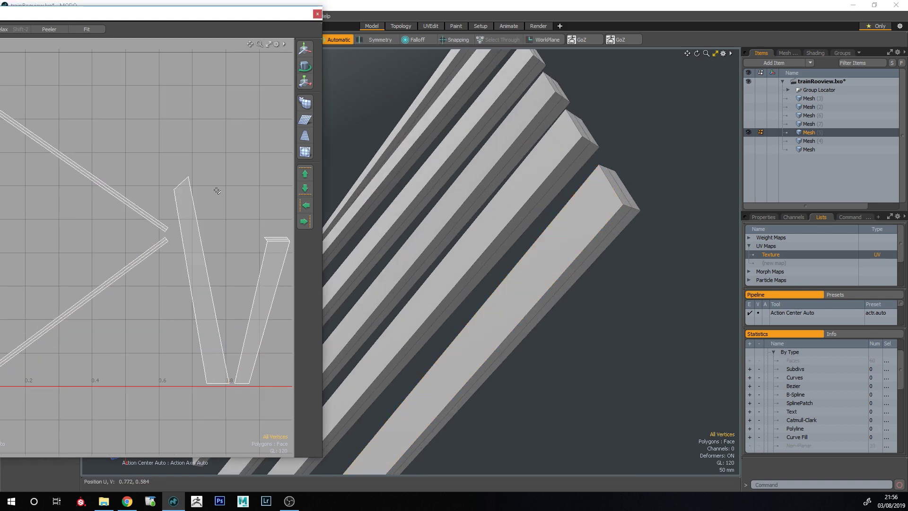
- Select the slat's end-cap UV pieces and move them clear of the long shells
{"action": "left_click_drag", "start_coordinate": [250, 248], "coordinate": [228, 247], "text": "ctrl+alt"}
{"action": "key", "text": "2"}
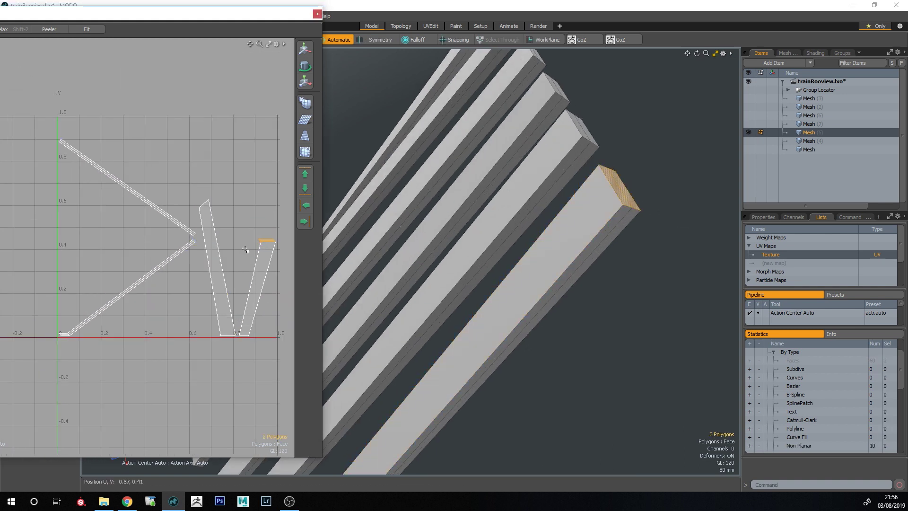
{"action": "left_click_drag", "start_coordinate": [138, 352], "coordinate": [138, 364]}
{"action": "key", "text": "q"}
{"action": "key", "text": "Escape"}
{"action": "scroll", "coordinate": [232, 203], "scroll_direction": "up", "scroll_amount": 2}
{"action": "left_click", "coordinate": [279, 268], "text": "ctrl"}
- Straighten the slat's broad-face UV shell upright and sew the end-cap pieces onto its two ends
{"action": "left_click_drag", "start_coordinate": [158, 361], "coordinate": [174, 343], "text": "alt"}
{"action": "right_click_drag", "start_coordinate": [36, 368], "coordinate": [42, 400]}
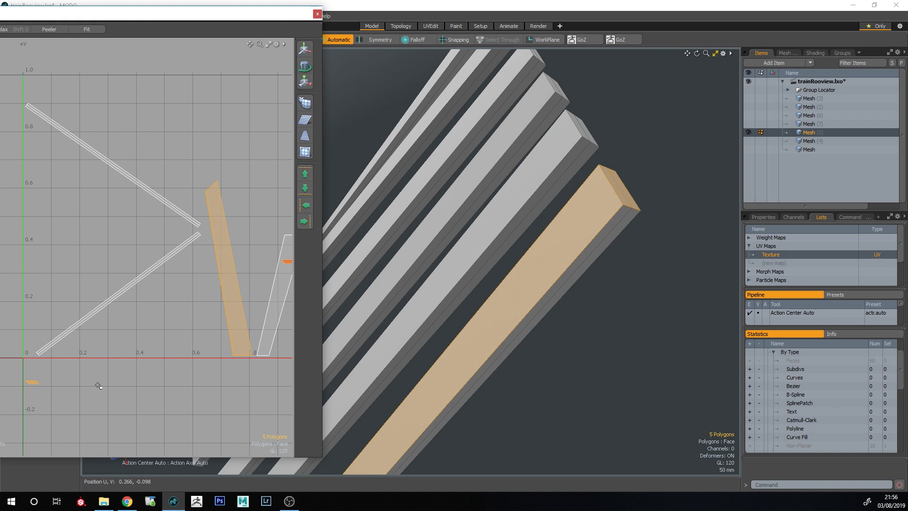
{"action": "key", "text": "shift+1"}
{"action": "left_click_drag", "start_coordinate": [186, 334], "coordinate": [180, 328], "text": "ctrl+alt"}
{"action": "key", "text": "shift+2"}
{"action": "key", "text": "q"}
{"action": "key", "text": "Escape"}
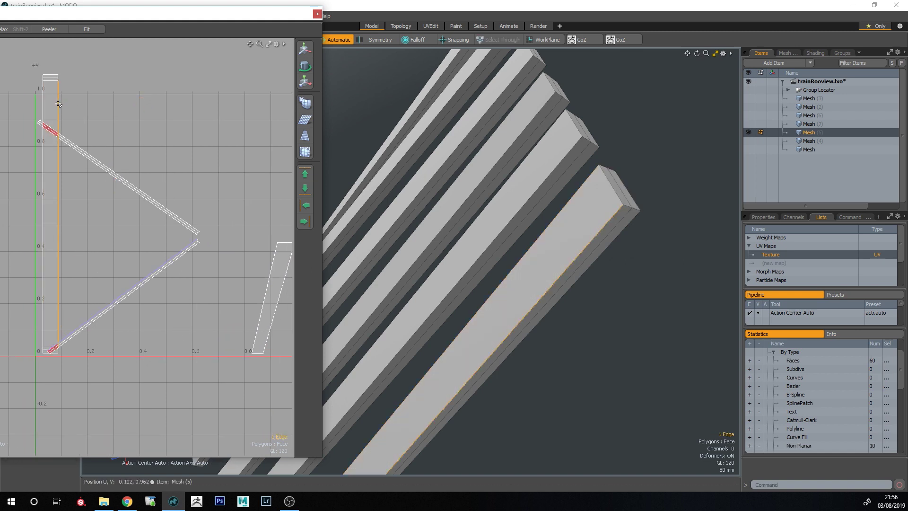
- Select the slat's remaining slanted UV shells and straighten them along the grid
{"action": "key", "text": "3"}
{"action": "mouse_move", "coordinate": [200, 205]}
{"action": "left_mouse_down"}
{"action": "mouse_move", "coordinate": [183, 245]}
{"action": "mouse_move", "coordinate": [283, 298]}
{"action": "left_mouse_up"}
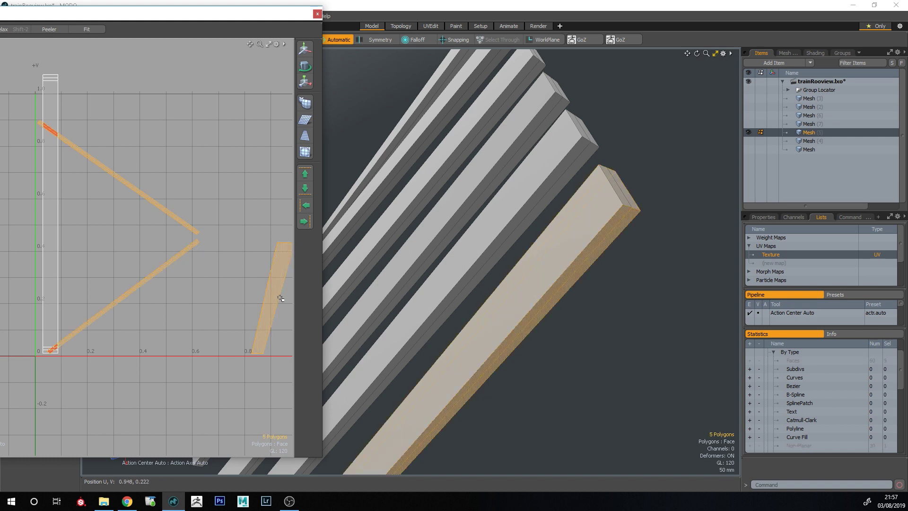
{"action": "key", "text": "shift+2"}
- Sew the side and back UV shells onto the broad face's long edges and fit the strip within the UV square
{"action": "key", "text": "2"}
{"action": "left_click", "coordinate": [59, 189]}
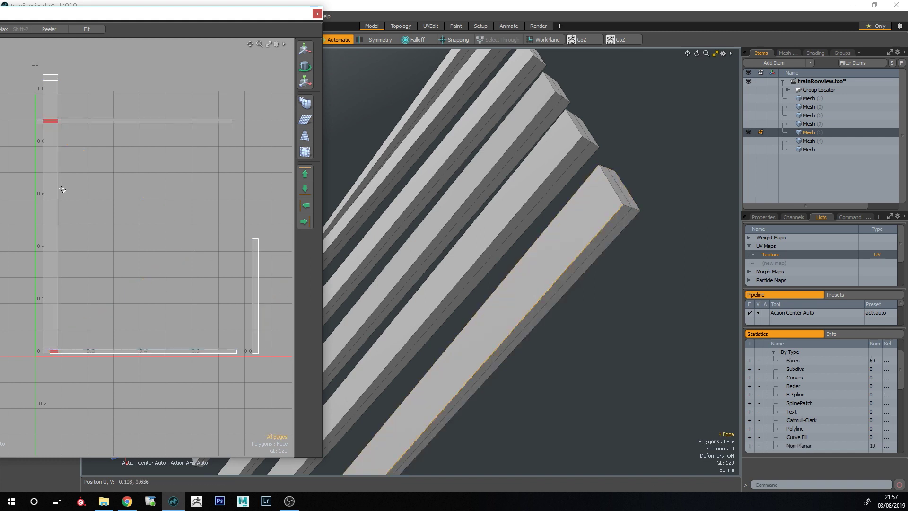
{"action": "key", "text": "shift+s"}
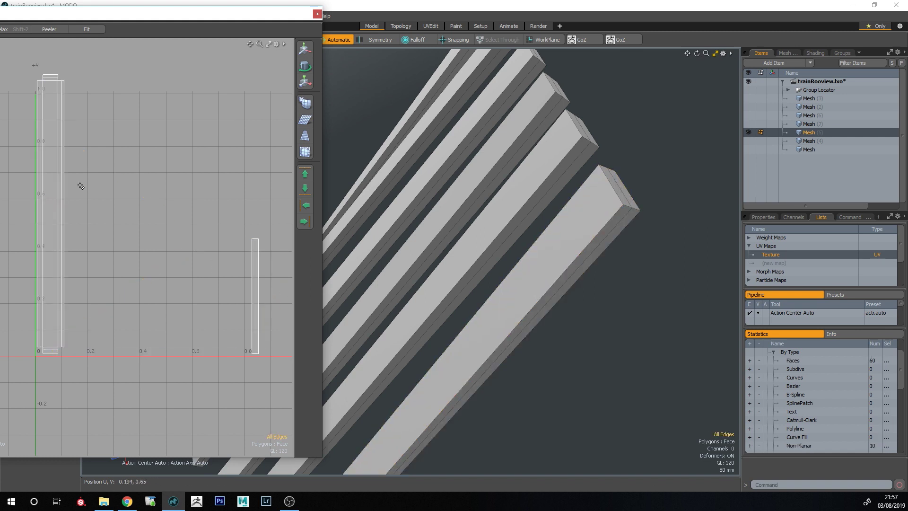
{"action": "left_click", "coordinate": [107, 228]}
{"action": "key", "text": "shift+3"}
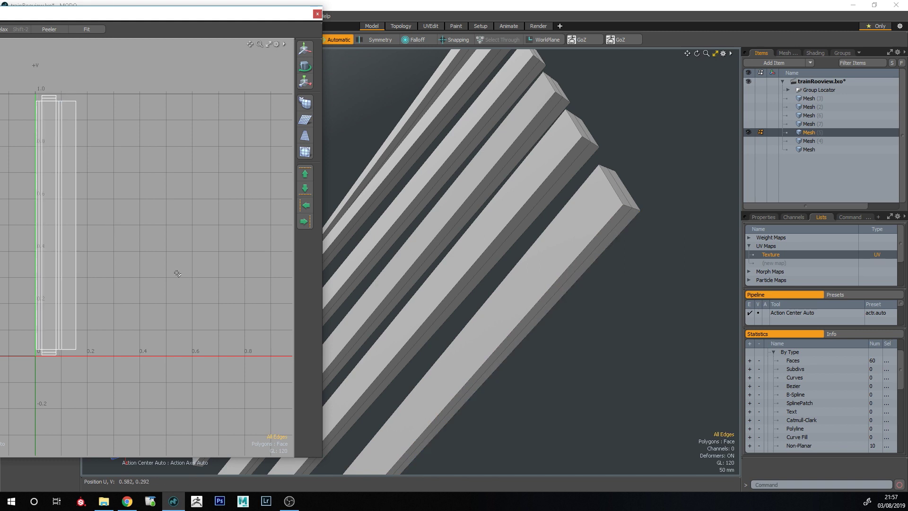
- Enable the UV_Tfest material in the shader tree and check the numbered texture on the unwrapped slat
{"action": "key", "text": "3"}
{"action": "double_click", "coordinate": [53, 198]}
{"action": "left_click", "coordinate": [671, 317]}
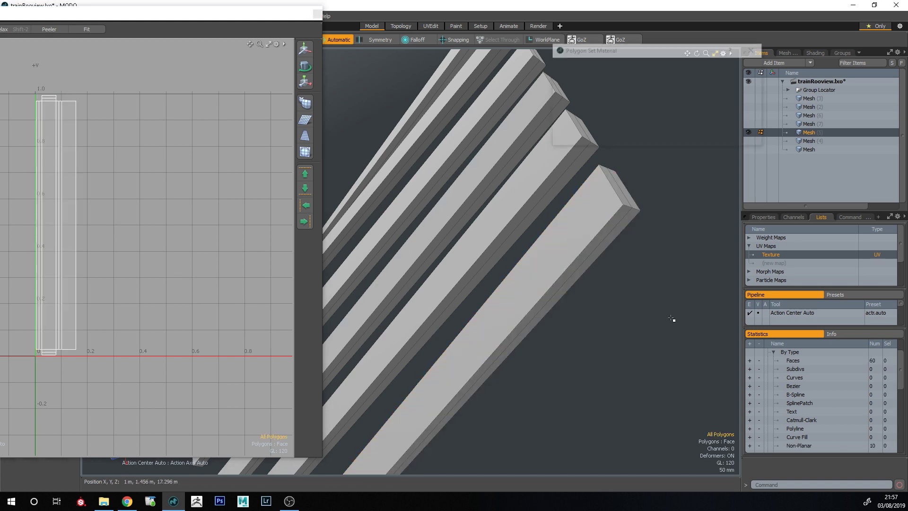
{"action": "left_click", "coordinate": [815, 53]}
{"action": "left_click", "coordinate": [748, 125]}
{"action": "left_click_drag", "start_coordinate": [701, 204], "coordinate": [692, 319], "text": "alt"}
{"action": "scroll", "coordinate": [588, 310], "scroll_direction": "down", "scroll_amount": 5}
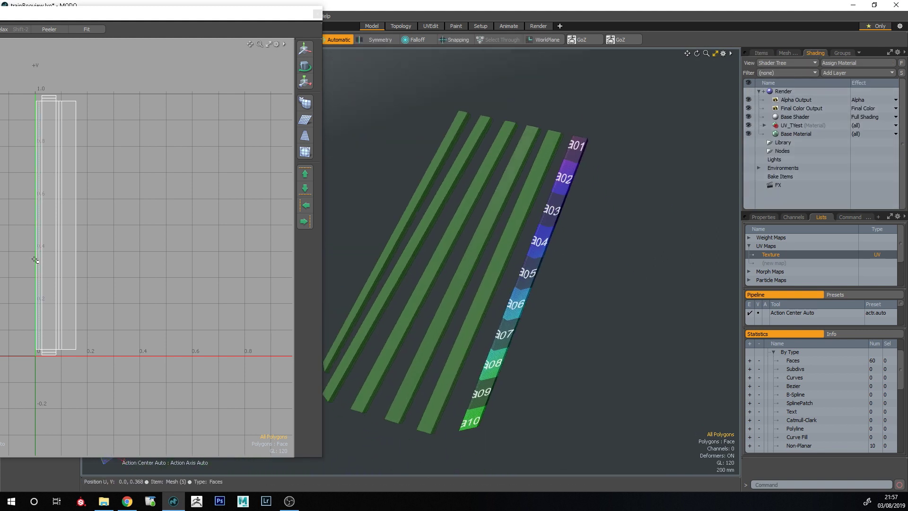
{"action": "key", "text": "2"}
{"action": "left_click", "coordinate": [65, 329]}
{"action": "double_click", "coordinate": [61, 328]}
{"action": "double_click", "coordinate": [75, 328], "text": "shift"}
{"action": "left_click", "coordinate": [693, 404]}
- Select the end-cap faces of the five other slats and paste the unwrapped slat's UVs onto them
{"action": "left_click_drag", "start_coordinate": [567, 138], "coordinate": [626, 235], "text": "alt"}
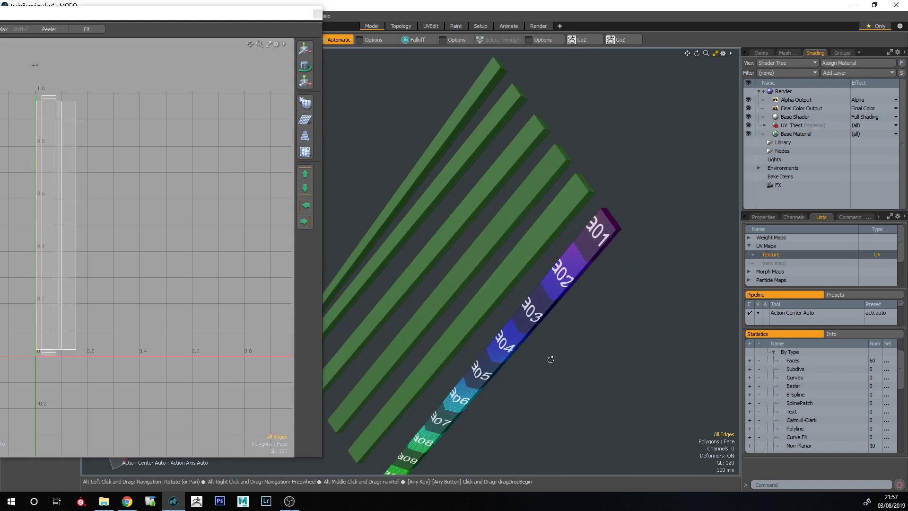
{"action": "left_click_drag", "start_coordinate": [551, 360], "coordinate": [575, 305], "text": "alt"}
{"action": "scroll", "coordinate": [614, 272], "scroll_direction": "up", "scroll_amount": 3}
{"action": "mouse_move", "coordinate": [628, 278]}
{"action": "left_mouse_down", "text": "alt+shift"}
{"action": "mouse_move", "coordinate": [717, 191]}
{"action": "mouse_move", "coordinate": [736, 154]}
{"action": "mouse_move", "coordinate": [642, 297]}
{"action": "mouse_move", "coordinate": [638, 400]}
{"action": "mouse_move", "coordinate": [626, 267]}
{"action": "left_mouse_up", "text": "alt+shift"}
{"action": "key", "text": "3"}
{"action": "left_click_drag", "start_coordinate": [592, 193], "coordinate": [586, 170], "text": "shift"}
{"action": "left_click_drag", "start_coordinate": [589, 156], "coordinate": [595, 284], "text": "alt+shift"}
{"action": "left_click_drag", "start_coordinate": [584, 219], "coordinate": [575, 213], "text": "shift"}
{"action": "left_click_drag", "start_coordinate": [558, 134], "coordinate": [564, 128], "text": "shift"}
{"action": "left_click_drag", "start_coordinate": [576, 167], "coordinate": [579, 214], "text": "alt+shift"}
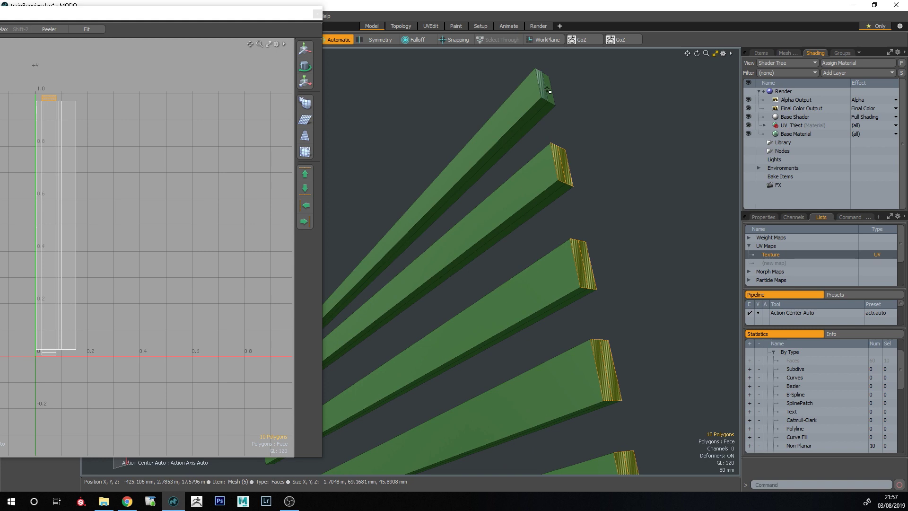
{"action": "key", "text": "ctrl+v"}
{"action": "left_click", "coordinate": [617, 154]}
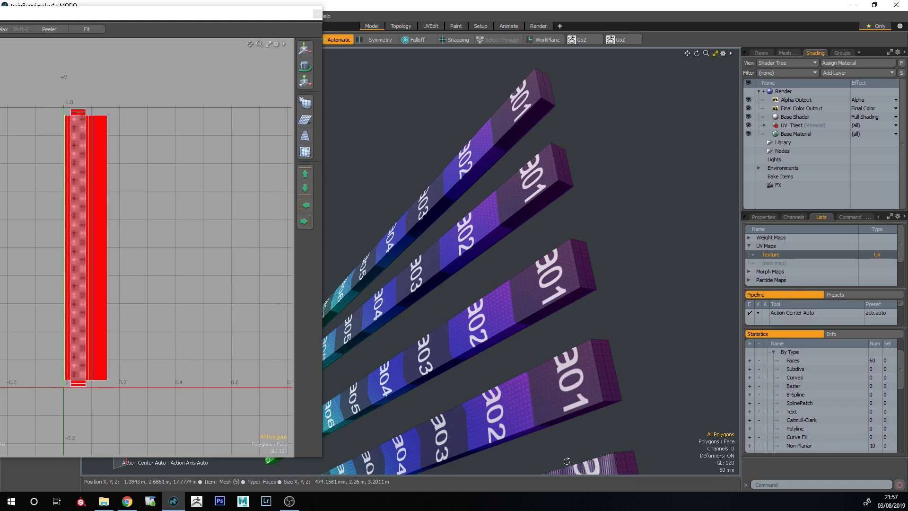
- Select the middle edge loops along the sides of all six slats through their overlapping UVs and remove them
{"action": "left_click_drag", "start_coordinate": [570, 461], "coordinate": [465, 263], "text": "alt"}
{"action": "key", "text": "2"}
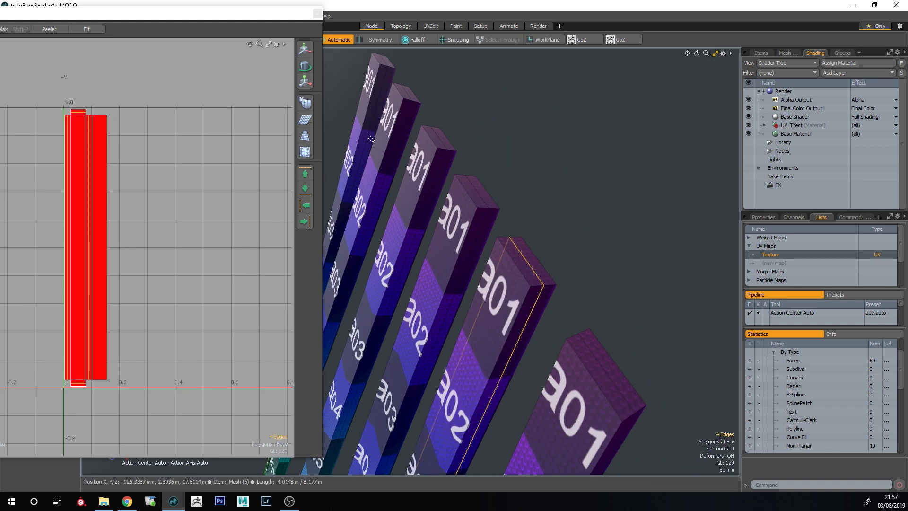
{"action": "left_click_drag", "start_coordinate": [110, 113], "coordinate": [112, 147], "text": "alt+shift"}
{"action": "left_click_drag", "start_coordinate": [112, 147], "coordinate": [209, 141], "text": "ctrl+alt"}
{"action": "left_click", "coordinate": [154, 106]}
{"action": "left_click_drag", "start_coordinate": [177, 106], "coordinate": [184, 130], "text": "alt+shift"}
{"action": "left_click_drag", "start_coordinate": [184, 130], "coordinate": [165, 104], "text": "ctrl+alt"}
{"action": "double_click", "coordinate": [144, 100]}
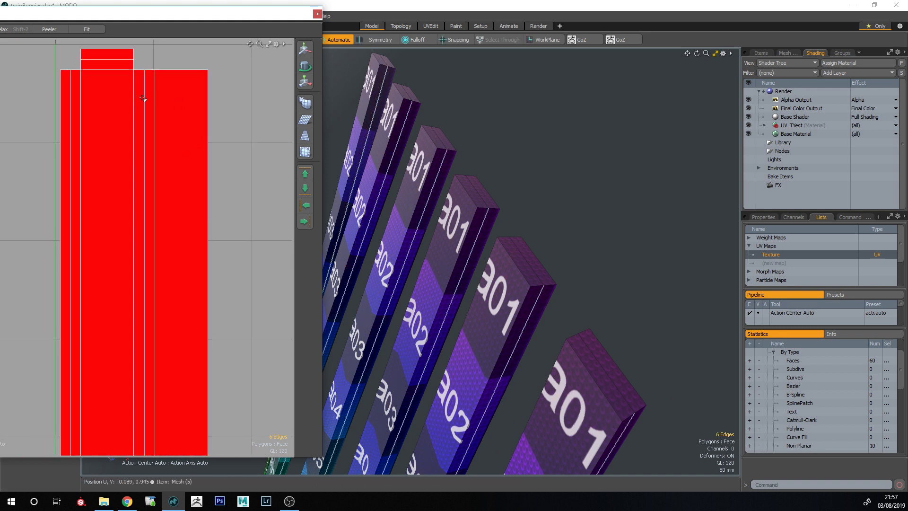
{"action": "left_click", "coordinate": [140, 97]}
{"action": "left_click", "coordinate": [159, 178]}
{"action": "left_click", "coordinate": [146, 176]}
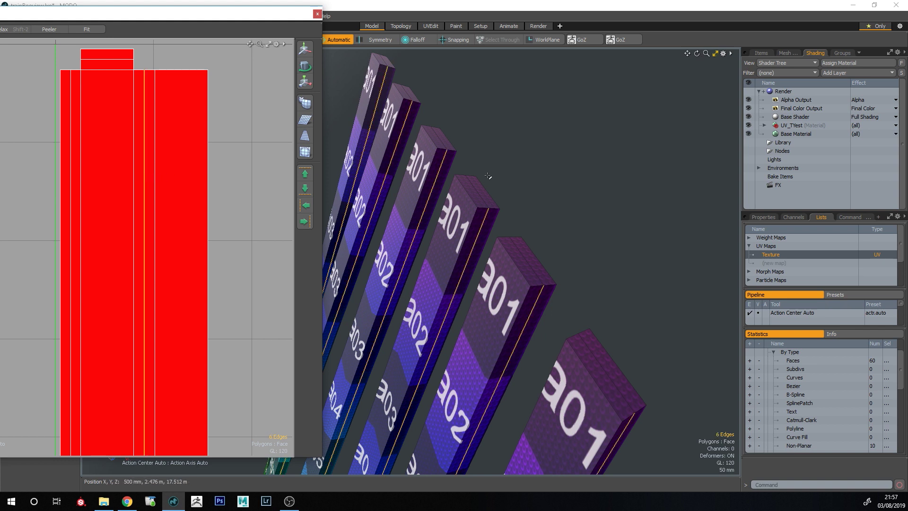
{"action": "key", "text": "ctrl+z"}
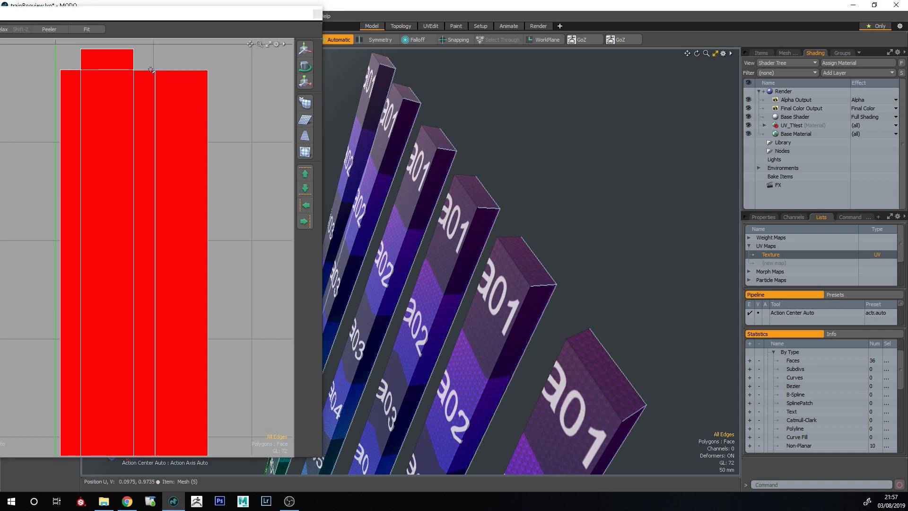
- Loop-slice all six slats with three symmetric slices across their width and three across their thickness
{"action": "left_click_drag", "start_coordinate": [151, 69], "coordinate": [156, 95], "text": "alt"}
{"action": "left_click", "coordinate": [195, 96]}
{"action": "key", "text": "alt+c"}
{"action": "left_click_drag", "start_coordinate": [554, 224], "coordinate": [586, 229]}
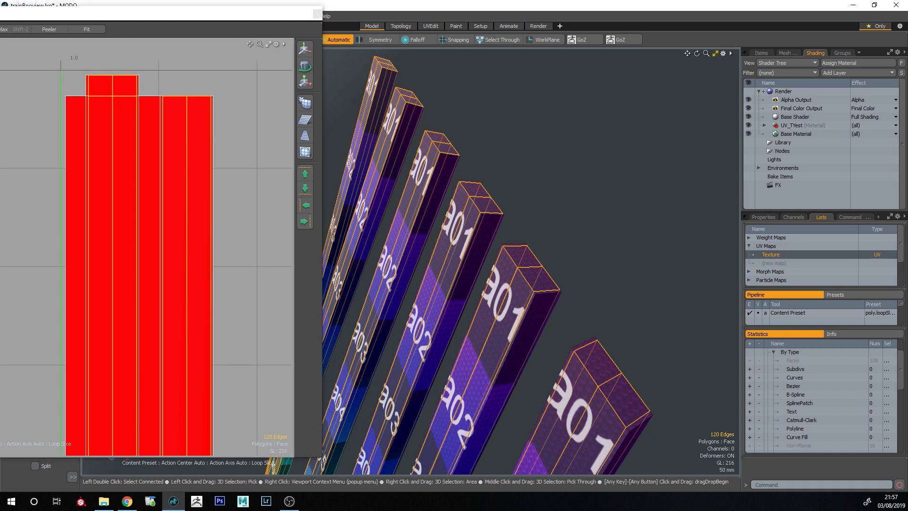
{"action": "key", "text": "q"}
{"action": "left_click", "coordinate": [112, 85]}
{"action": "key", "text": "alt+c"}
{"action": "left_click", "coordinate": [698, 258]}
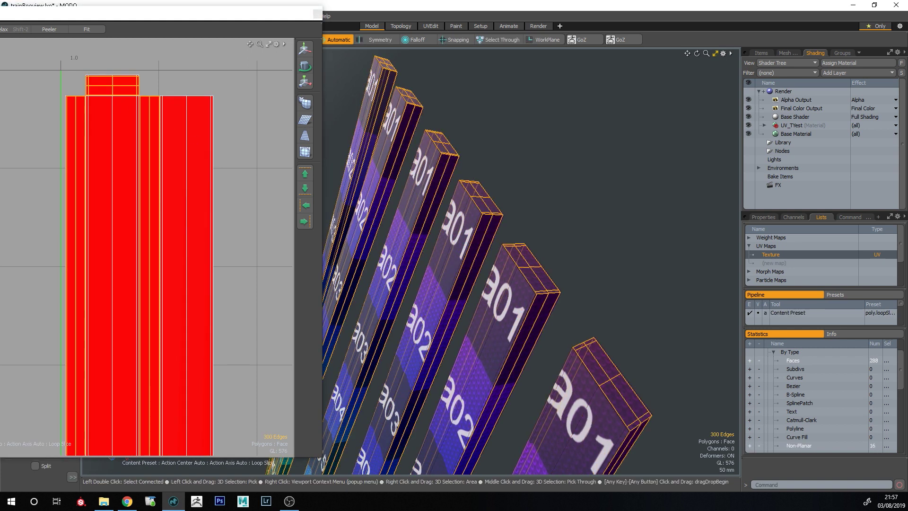
- Loop-slice all six slats across their length, with tight slices beside the end caps, and check them with subdivision
{"action": "key", "text": "q"}
{"action": "left_click", "coordinate": [629, 211]}
{"action": "key", "text": "alt+c"}
{"action": "left_click", "coordinate": [185, 107]}
{"action": "key", "text": "alt+c"}
{"action": "left_click", "coordinate": [233, 96]}
{"action": "key", "text": "q"}
{"action": "left_click", "coordinate": [203, 89]}
{"action": "key", "text": "Tab"}
{"action": "left_click_drag", "start_coordinate": [492, 286], "coordinate": [442, 289], "text": "ctrl+alt"}
{"action": "mouse_move", "coordinate": [443, 289]}
{"action": "left_mouse_down", "text": "alt"}
{"action": "mouse_move", "coordinate": [486, 302]}
{"action": "mouse_move", "coordinate": [456, 303]}
{"action": "left_mouse_up", "text": "alt"}
{"action": "key", "text": "Tab"}
- Add three symmetric loop slices within each long section of the slats, using their overlapping UVs
{"action": "left_click_drag", "start_coordinate": [145, 247], "coordinate": [220, 246]}
{"action": "key", "text": "alt+c"}
{"action": "left_click_drag", "start_coordinate": [253, 301], "coordinate": [331, 305]}
{"action": "key", "text": "space"}
{"action": "left_click_drag", "start_coordinate": [207, 197], "coordinate": [202, 290]}
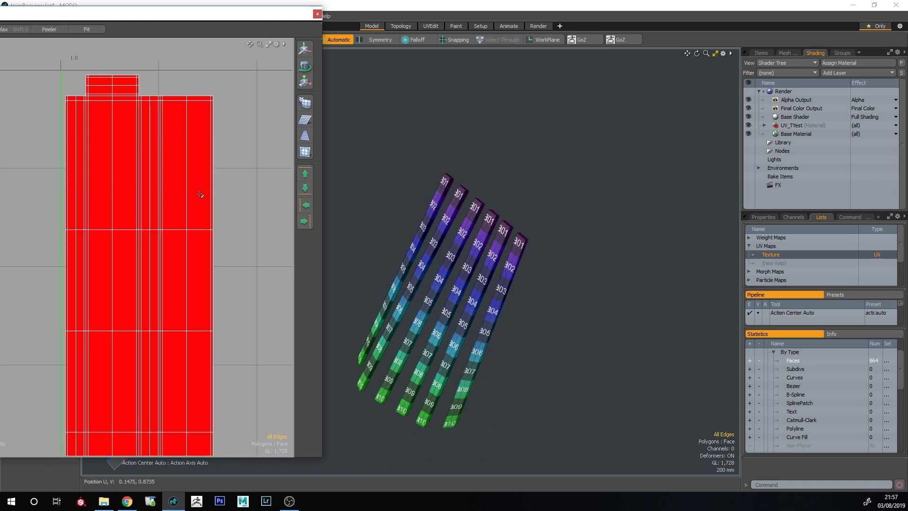
{"action": "key", "text": "alt+c"}
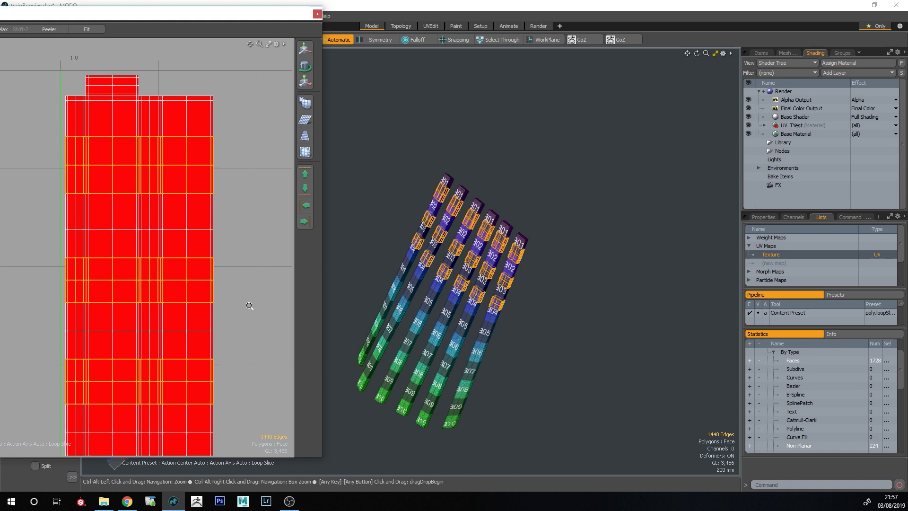
- Convert all six slats to subdivision surfaces and check the result
{"action": "key", "text": "space"}
{"action": "left_click", "coordinate": [555, 289]}
{"action": "key", "text": "Tab"}
{"action": "scroll", "coordinate": [555, 289], "scroll_direction": "up", "scroll_amount": 5}
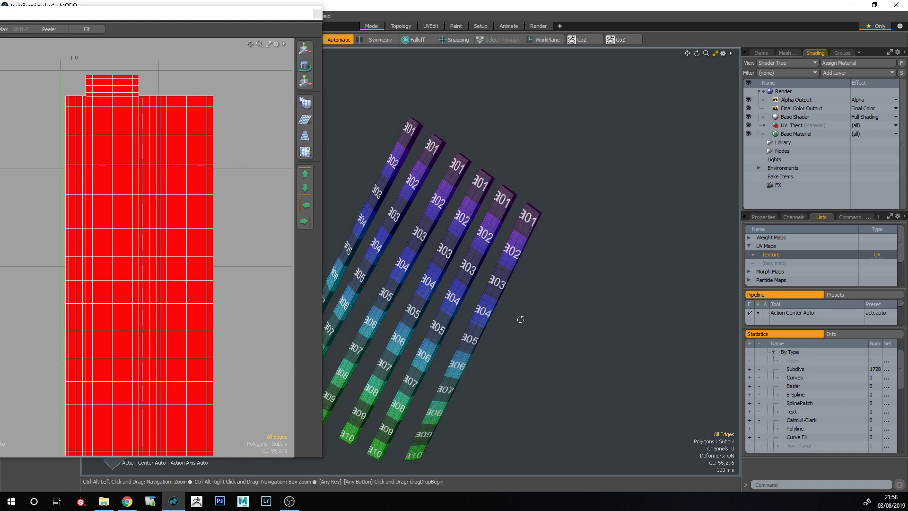
{"action": "left_click_drag", "start_coordinate": [176, 275], "coordinate": [174, 285], "text": "ctrl+alt"}
{"action": "left_click_drag", "start_coordinate": [484, 296], "coordinate": [459, 257], "text": "alt"}
- Hide the slat mesh, show and select Mesh (4), and move the UV window aside
{"action": "left_click", "coordinate": [761, 53]}
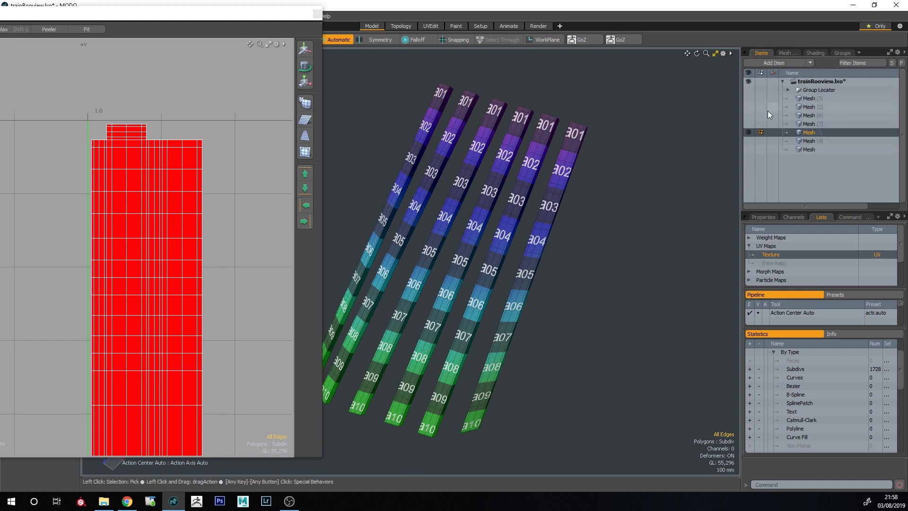
{"action": "left_click", "coordinate": [749, 141]}
{"action": "left_click", "coordinate": [748, 132]}
{"action": "left_click", "coordinate": [807, 141]}
{"action": "key", "text": "a"}
{"action": "left_click_drag", "start_coordinate": [492, 322], "coordinate": [393, 255], "text": "alt"}
{"action": "left_click_drag", "start_coordinate": [269, 13], "coordinate": [165, 31]}
{"action": "left_click", "coordinate": [303, 42]}
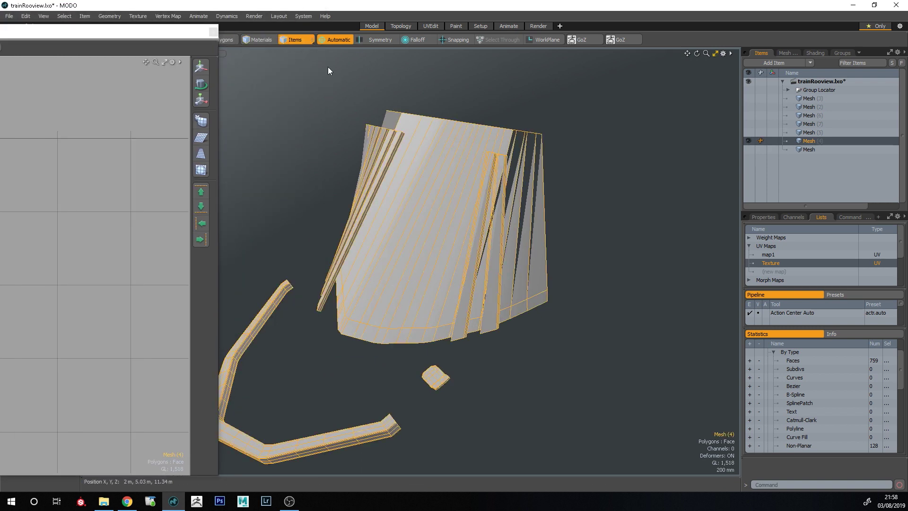
- Move the curved ribbed cowcatcher panel from Mesh (4) into its own new mesh and hide the source mesh
{"action": "left_click", "coordinate": [234, 41]}
{"action": "double_click", "coordinate": [424, 211]}
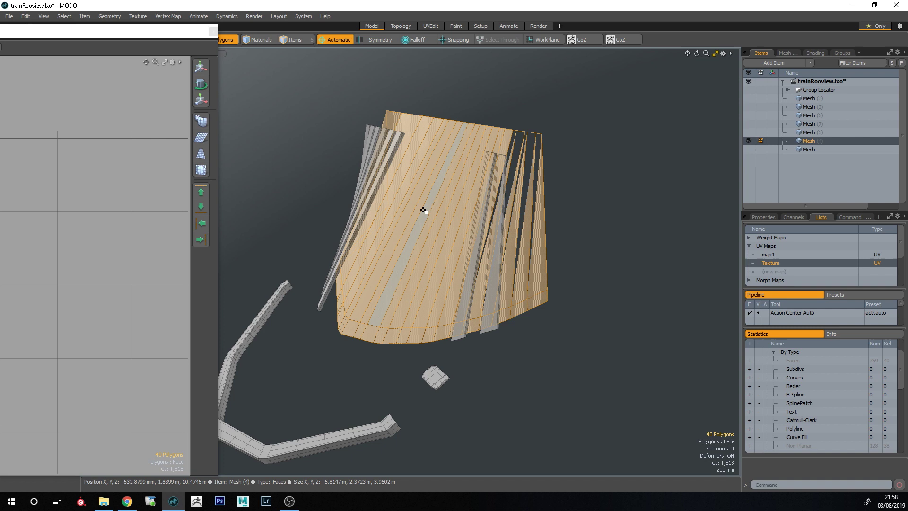
{"action": "key", "text": "Delete"}
{"action": "key", "text": "n"}
{"action": "key", "text": "ctrl+v"}
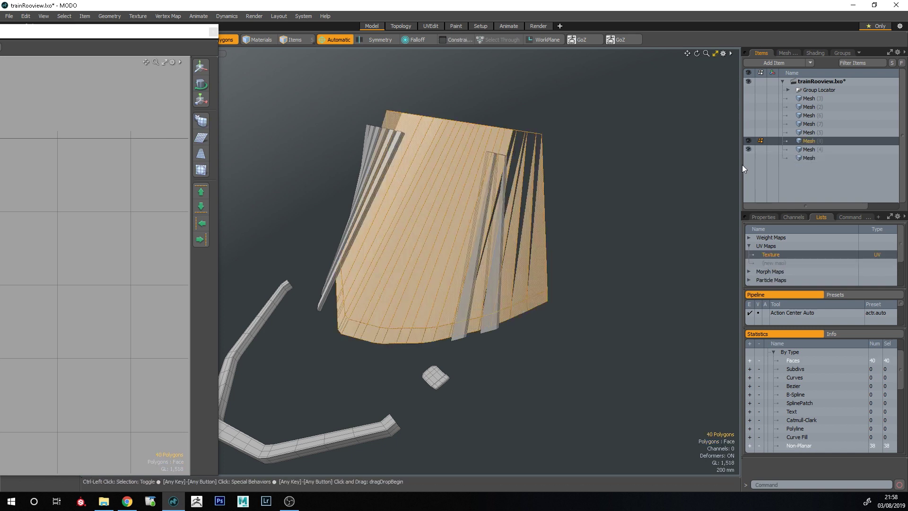
{"action": "left_click", "coordinate": [748, 149]}
{"action": "left_click", "coordinate": [594, 287]}
- Compare the panel with and without subdivision and examine the gaps between its narrow side faces
{"action": "key", "text": "Tab"}
{"action": "left_click_drag", "start_coordinate": [492, 295], "coordinate": [618, 253], "text": "alt"}
{"action": "key", "text": "Tab"}
{"action": "left_click_drag", "start_coordinate": [450, 314], "coordinate": [458, 332], "text": "alt"}
{"action": "key", "text": "ctrl+shift+c"}
{"action": "key", "text": "Tab"}
{"action": "key", "text": "Tab"}
{"action": "key", "text": "Tab"}
{"action": "key", "text": "Tab"}
{"action": "left_click_drag", "start_coordinate": [660, 321], "coordinate": [540, 272], "text": "alt"}
{"action": "scroll", "coordinate": [593, 157], "scroll_direction": "up", "scroll_amount": 4}
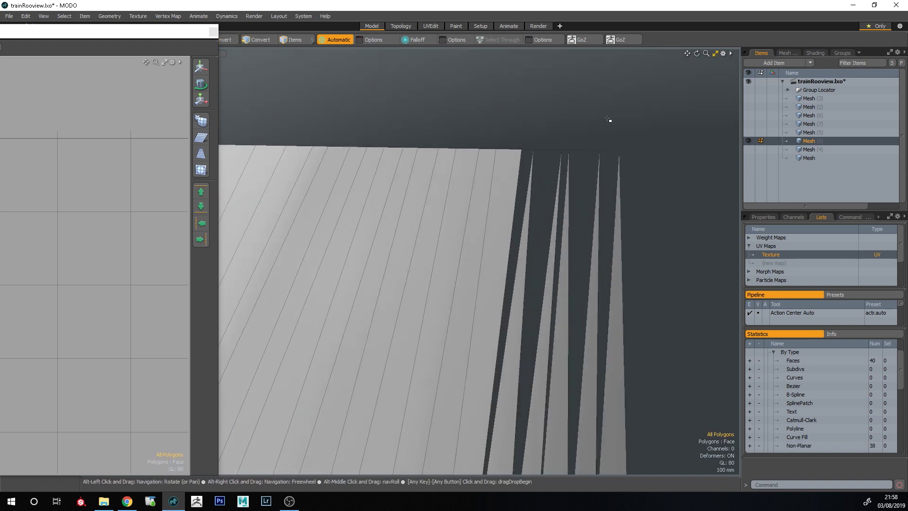
{"action": "scroll", "coordinate": [688, 111], "scroll_direction": "down", "scroll_amount": 3}
{"action": "key", "text": "Tab"}
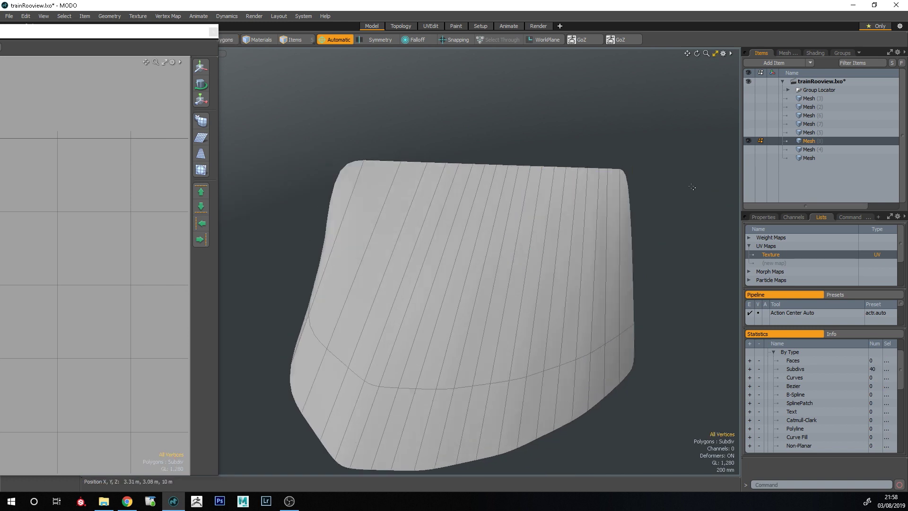
{"action": "key", "text": "Tab"}
{"action": "mouse_move", "coordinate": [576, 269]}
{"action": "left_mouse_down", "text": "ctrl+alt"}
{"action": "mouse_move", "coordinate": [525, 303]}
{"action": "mouse_move", "coordinate": [586, 284]}
{"action": "left_mouse_up", "text": "ctrl+alt"}
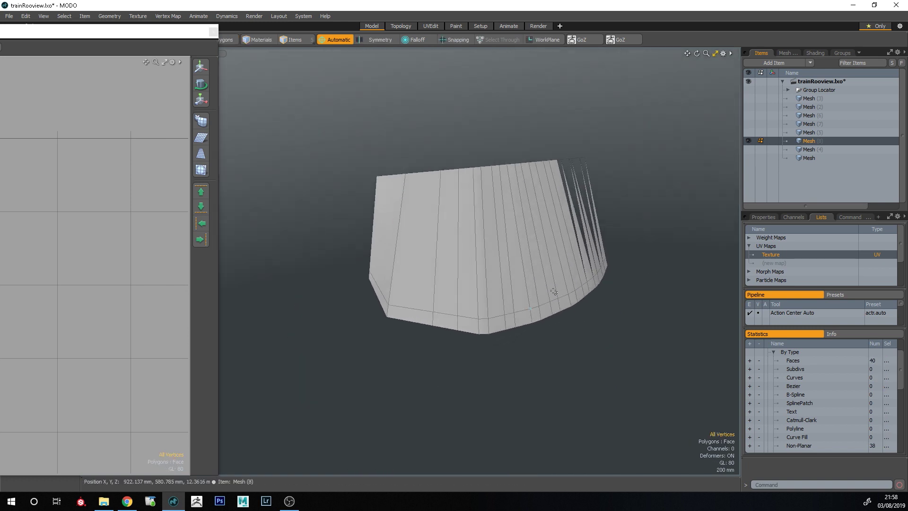
- Temporarily show the main locomotive mesh to see how the panel sits under the front beam
{"action": "left_click", "coordinate": [749, 153]}
{"action": "left_click", "coordinate": [749, 158]}
{"action": "left_click_drag", "start_coordinate": [494, 274], "coordinate": [492, 310], "text": "alt"}
{"action": "left_click", "coordinate": [749, 150]}
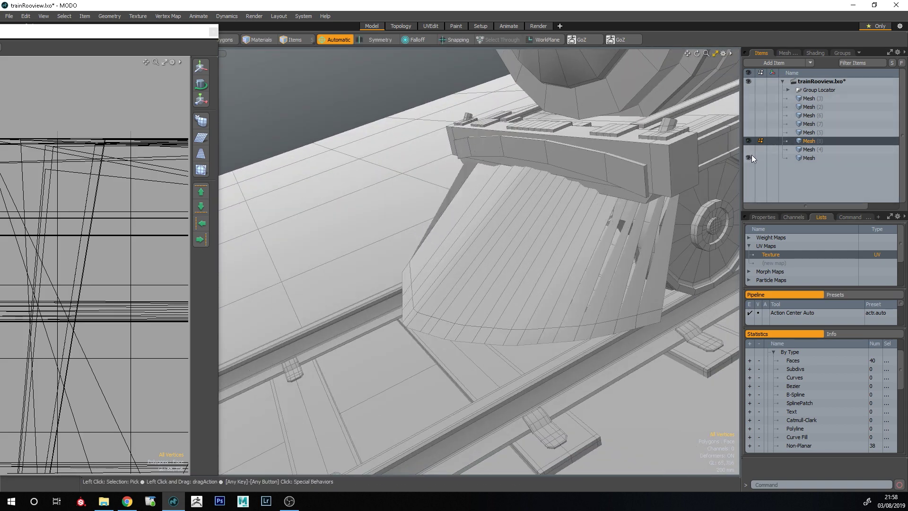
{"action": "left_click", "coordinate": [748, 158]}
{"action": "left_click_drag", "start_coordinate": [534, 254], "coordinate": [574, 220], "text": "alt+shift"}
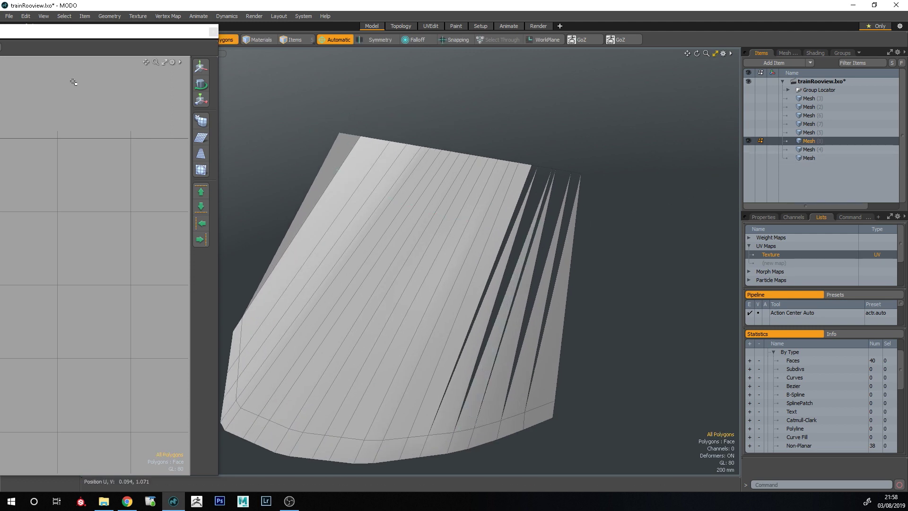
- Extend the panel's upper border edges upward into a narrow strip of faces
{"action": "left_click_drag", "start_coordinate": [123, 32], "coordinate": [0, 45]}
{"action": "key", "text": "space"}
{"action": "key", "text": "space"}
{"action": "right_click_drag", "start_coordinate": [190, 110], "coordinate": [567, 141]}
{"action": "key", "text": "z"}
{"action": "left_click_drag", "start_coordinate": [565, 140], "coordinate": [565, 122], "text": "ctrl"}
{"action": "key", "text": "Escape"}
{"action": "key", "text": "Escape"}
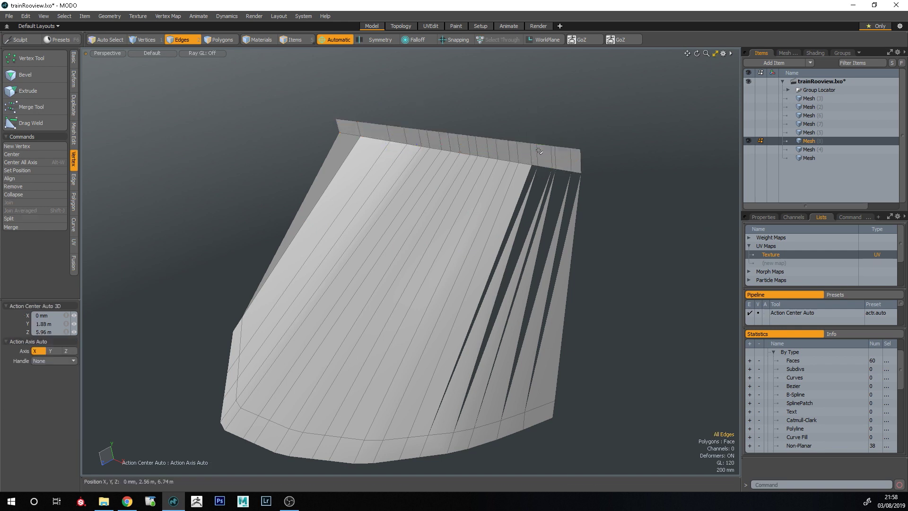
- Select all the long faces between the panel's upper and lower strips and delete them
{"action": "left_click_drag", "start_coordinate": [539, 151], "coordinate": [538, 128], "text": "alt"}
{"action": "key", "text": "space"}
{"action": "left_click_drag", "start_coordinate": [555, 284], "coordinate": [504, 287]}
{"action": "left_click_drag", "start_coordinate": [282, 274], "coordinate": [424, 197], "text": "alt"}
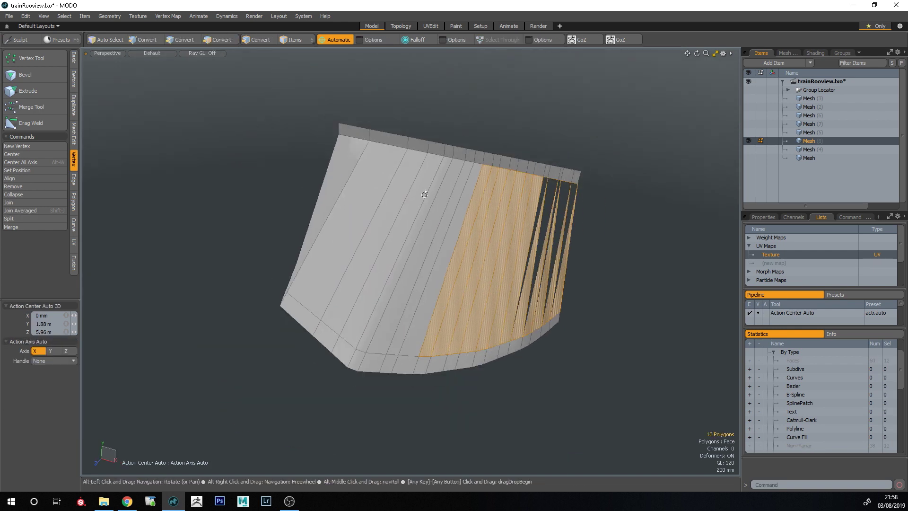
{"action": "left_click", "coordinate": [365, 179]}
{"action": "left_click_drag", "start_coordinate": [497, 216], "coordinate": [535, 222], "text": "shift"}
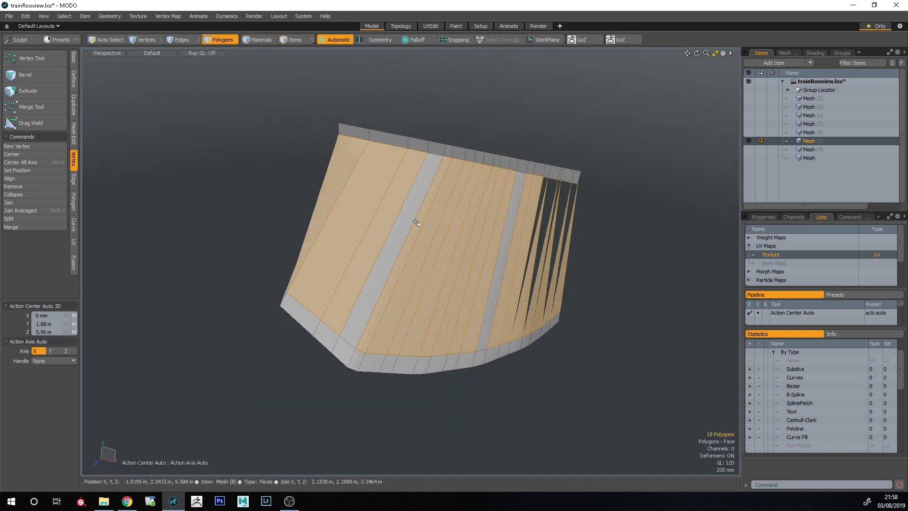
{"action": "key", "text": "Delete"}
{"action": "key", "text": "Delete"}
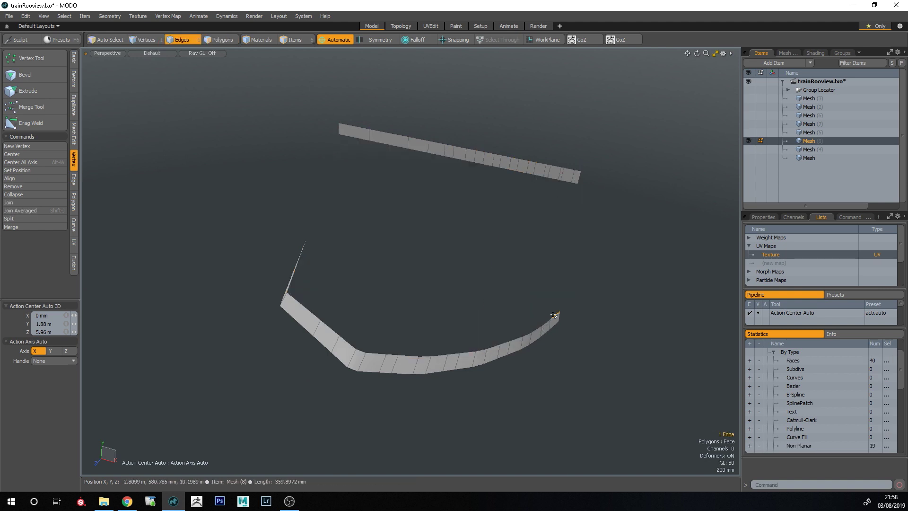
- Rebuild the panel by bridging the facing edges of the upper and lower strips, and run Mesh Cleanup
{"action": "left_click", "coordinate": [573, 184], "text": "shift"}
{"action": "key", "text": "p"}
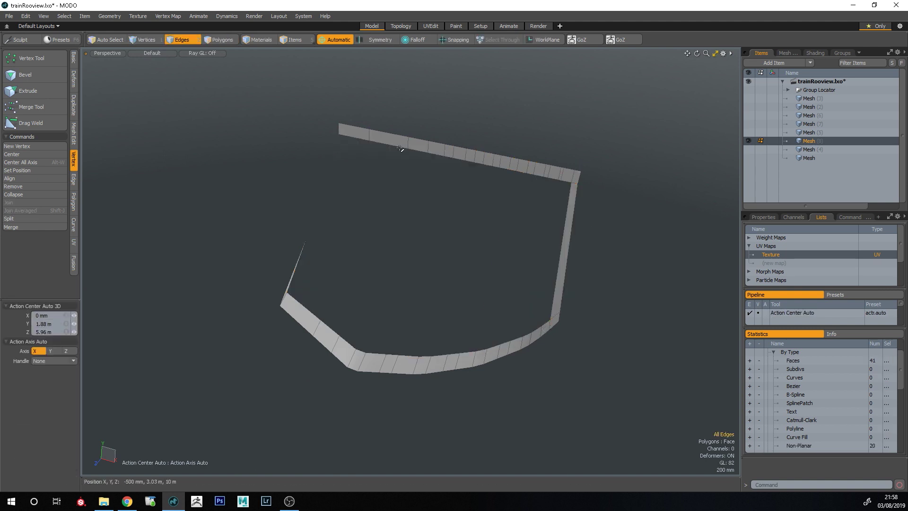
{"action": "left_click_drag", "start_coordinate": [243, 260], "coordinate": [314, 248], "text": "alt"}
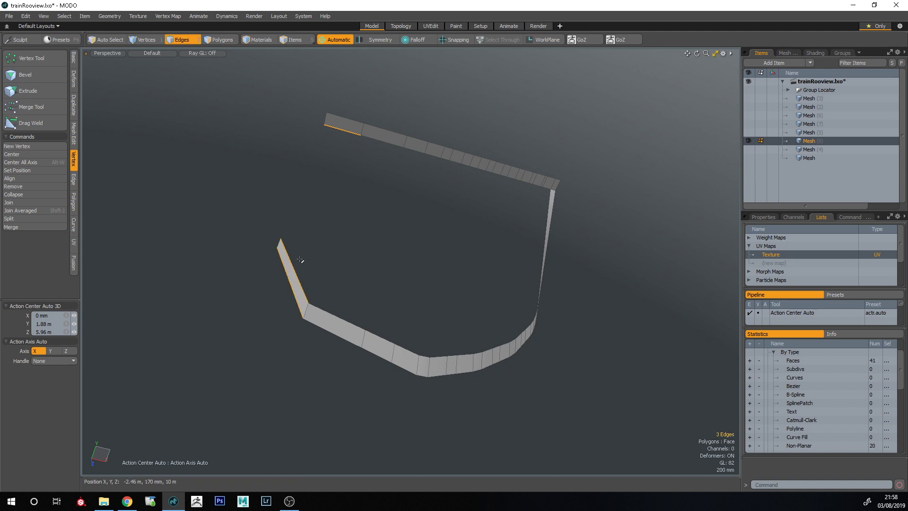
{"action": "key", "text": "p"}
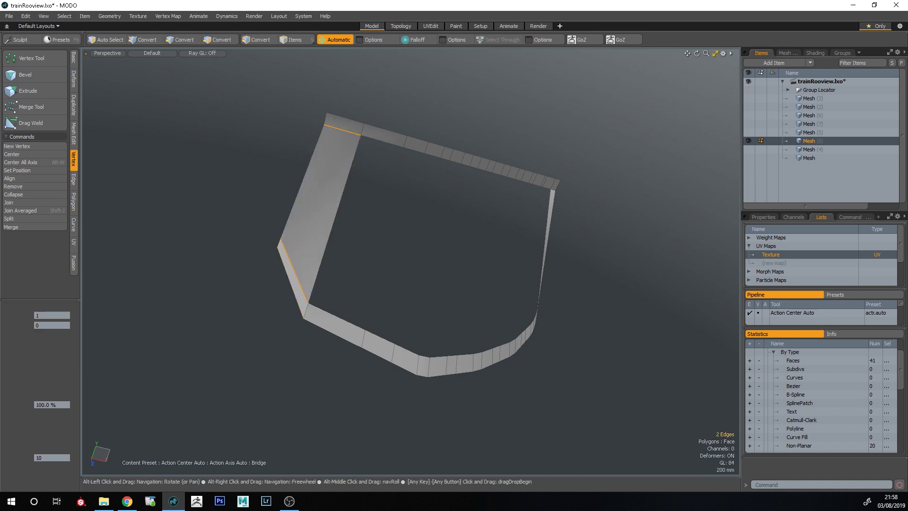
{"action": "key", "text": "ctrl+b"}
{"action": "key", "text": "space"}
{"action": "left_click", "coordinate": [577, 249]}
{"action": "left_click_drag", "start_coordinate": [473, 265], "coordinate": [378, 286], "text": "alt"}
{"action": "key", "text": "v"}
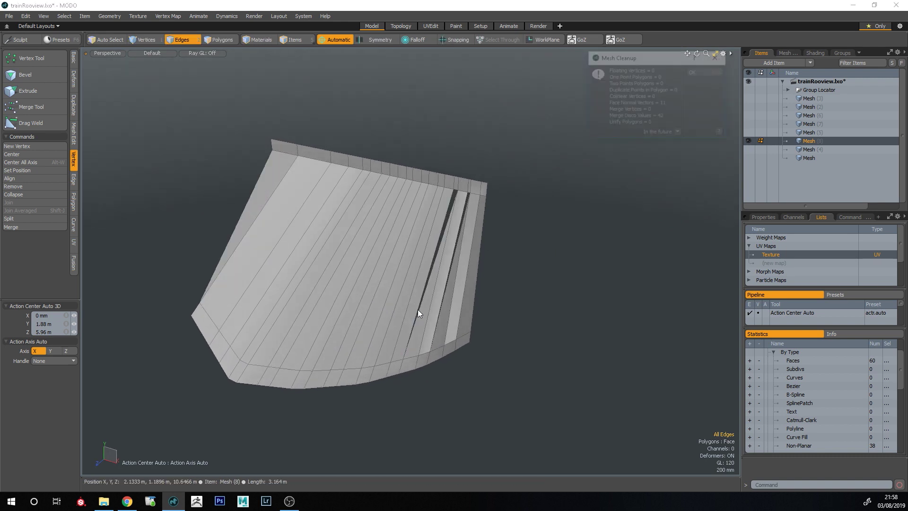
- Loop-slice the narrow front strip of the panel to create a vertical centre edge
{"action": "scroll", "coordinate": [424, 178], "scroll_direction": "up", "scroll_amount": 3}
{"action": "left_click_drag", "start_coordinate": [424, 177], "coordinate": [583, 221], "text": "alt"}
{"action": "left_click_drag", "start_coordinate": [509, 198], "coordinate": [387, 315], "text": "alt"}
{"action": "key", "text": "ctrl+z"}
{"action": "scroll", "coordinate": [302, 314], "scroll_direction": "down", "scroll_amount": 5}
{"action": "left_click", "coordinate": [431, 377]}
{"action": "scroll", "coordinate": [397, 337], "scroll_direction": "up", "scroll_amount": 3}
{"action": "key", "text": "2"}
{"action": "left_click", "coordinate": [393, 330]}
{"action": "key", "text": "alt+c"}
{"action": "key", "text": "ctrl+d"}
- Delete the half-strip beside the new centre edge together with the sparsely divided half of the panel
{"action": "key", "text": "3"}
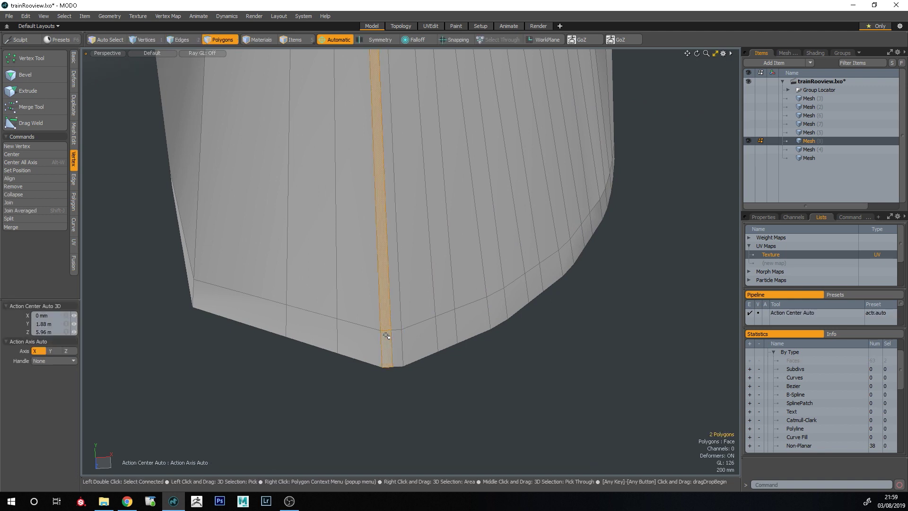
{"action": "key", "text": "Delete"}
{"action": "double_click", "coordinate": [345, 345]}
{"action": "key", "text": "Delete"}
- Mirror the remaining panel half across the X axis, snapping the mirror centre to the centre edge
{"action": "double_click", "coordinate": [416, 310]}
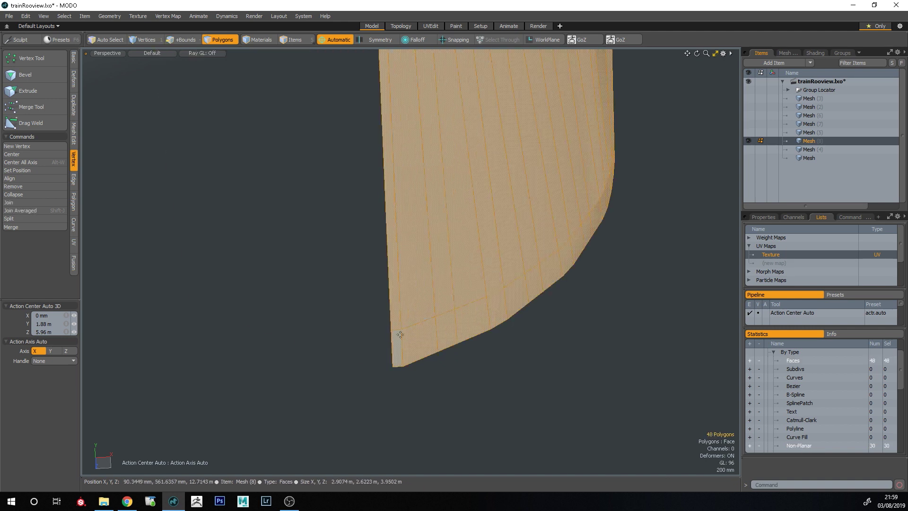
{"action": "key", "text": "shift+v"}
{"action": "left_click", "coordinate": [392, 331]}
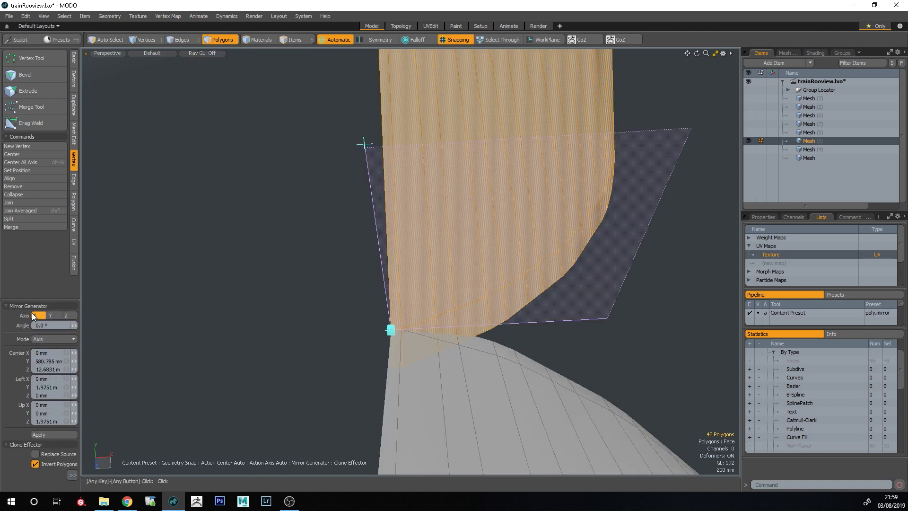
{"action": "left_click", "coordinate": [35, 316]}
{"action": "key", "text": "q"}
{"action": "left_click", "coordinate": [246, 321]}
{"action": "left_click_drag", "start_coordinate": [246, 322], "coordinate": [392, 343], "text": "alt"}
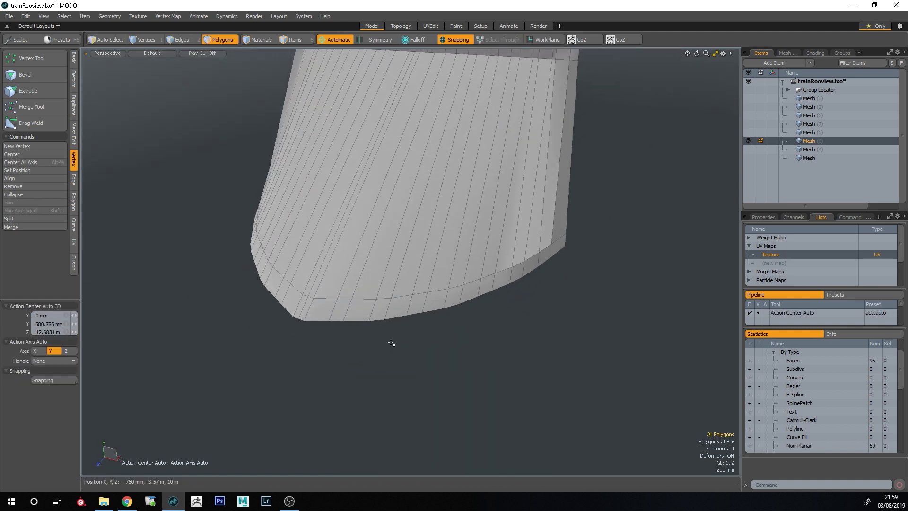
- Loop-slice the panel's long faces with seven symmetric horizontal slices and Preserve Curvature enabled
{"action": "left_click_drag", "start_coordinate": [421, 168], "coordinate": [422, 170], "text": "alt"}
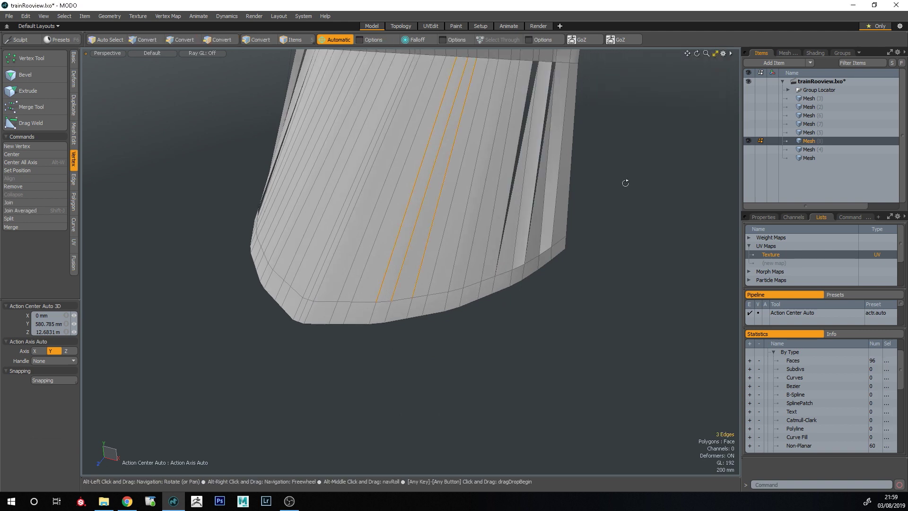
{"action": "key", "text": "alt+c"}
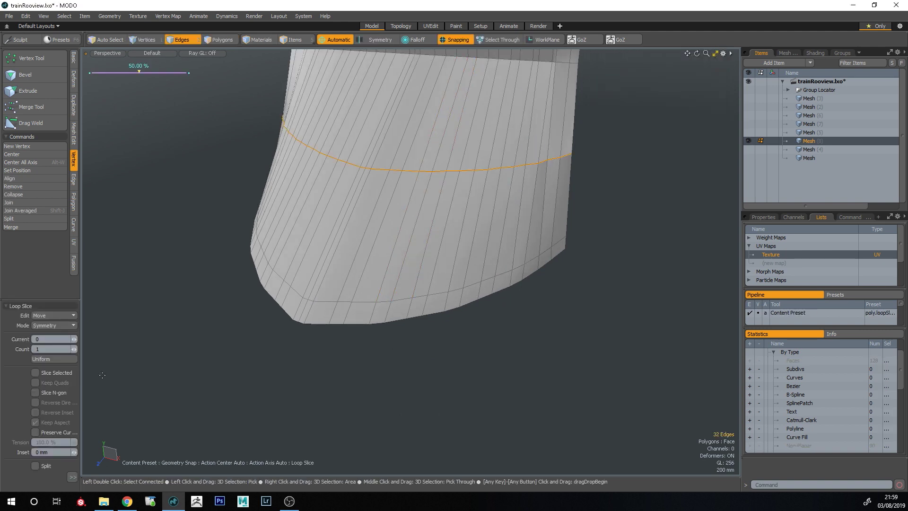
{"action": "left_click", "coordinate": [63, 431]}
{"action": "left_click_drag", "start_coordinate": [304, 254], "coordinate": [265, 214], "text": "alt"}
{"action": "left_click", "coordinate": [74, 349]}
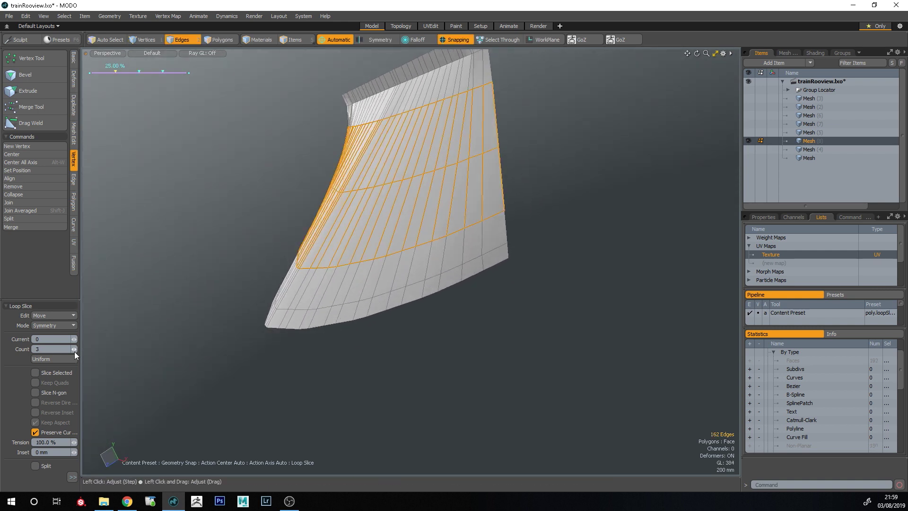
{"action": "left_click", "coordinate": [74, 351]}
{"action": "left_click", "coordinate": [74, 353]}
{"action": "left_click_drag", "start_coordinate": [473, 377], "coordinate": [541, 312], "text": "alt"}
{"action": "key", "text": "Escape"}
- Delete the extra strip of faces along the panel's upper edge and check the subdivided shape
{"action": "key", "text": "Tab"}
{"action": "scroll", "coordinate": [541, 313], "scroll_direction": "down", "scroll_amount": 3}
{"action": "left_click_drag", "start_coordinate": [521, 360], "coordinate": [481, 382], "text": "alt"}
{"action": "scroll", "coordinate": [497, 194], "scroll_direction": "up", "scroll_amount": 5}
{"action": "key", "text": "Tab"}
{"action": "key", "text": "3"}
{"action": "left_click", "coordinate": [470, 258]}
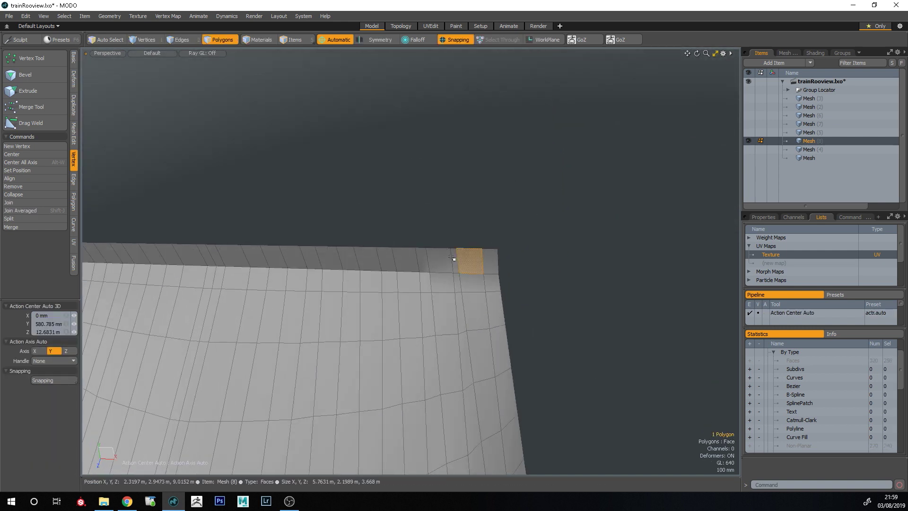
{"action": "key", "text": "l"}
{"action": "key", "text": "Delete"}
{"action": "scroll", "coordinate": [452, 258], "scroll_direction": "down", "scroll_amount": 3}
{"action": "key", "text": "Tab"}
{"action": "left_click_drag", "start_coordinate": [283, 308], "coordinate": [450, 364], "text": "alt"}
{"action": "key", "text": "Tab"}
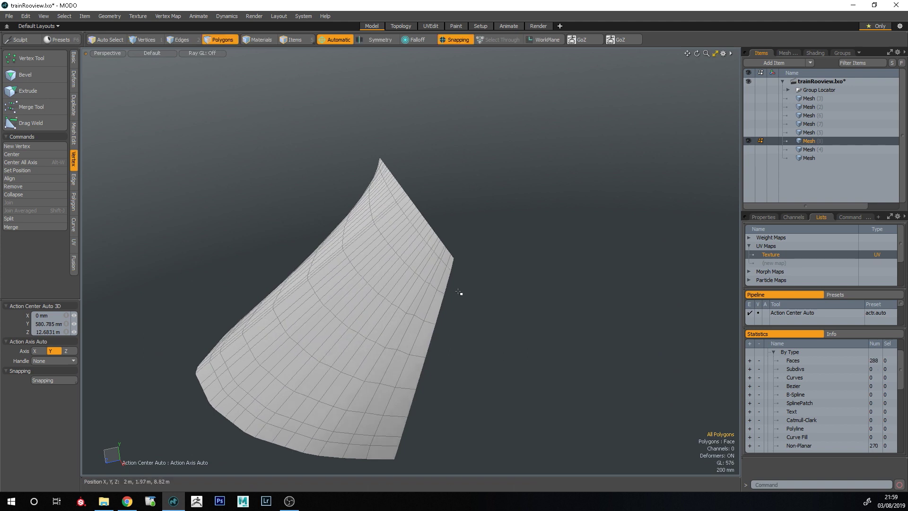
- Select the surplus vertical edge loops near both sides of the panel and remove them
{"action": "double_click", "coordinate": [436, 279]}
{"action": "scroll", "coordinate": [442, 274], "scroll_direction": "up", "scroll_amount": 2}
{"action": "left_click_drag", "start_coordinate": [458, 300], "coordinate": [475, 325], "text": "alt"}
{"action": "key", "text": "2"}
{"action": "left_click", "coordinate": [467, 308]}
{"action": "key", "text": "l"}
{"action": "left_click_drag", "start_coordinate": [282, 302], "coordinate": [389, 320], "text": "alt"}
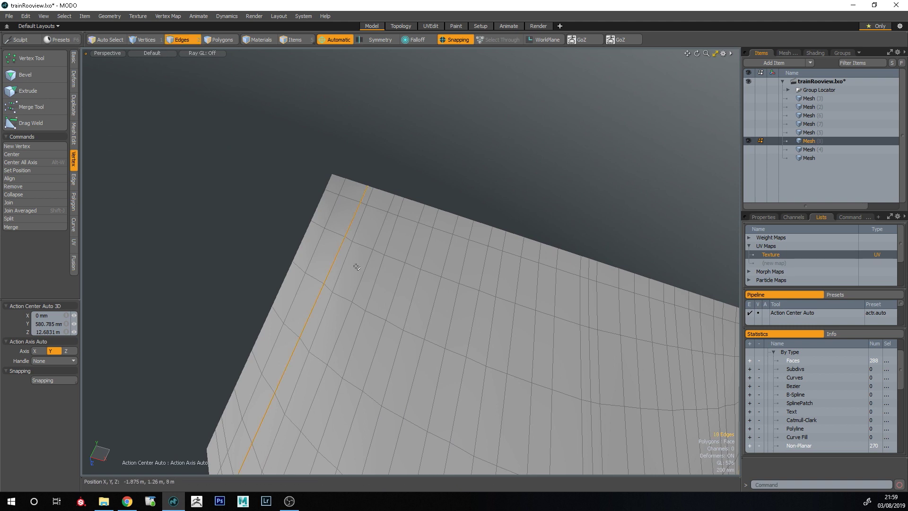
{"action": "left_click_drag", "start_coordinate": [494, 261], "coordinate": [401, 233], "text": "alt"}
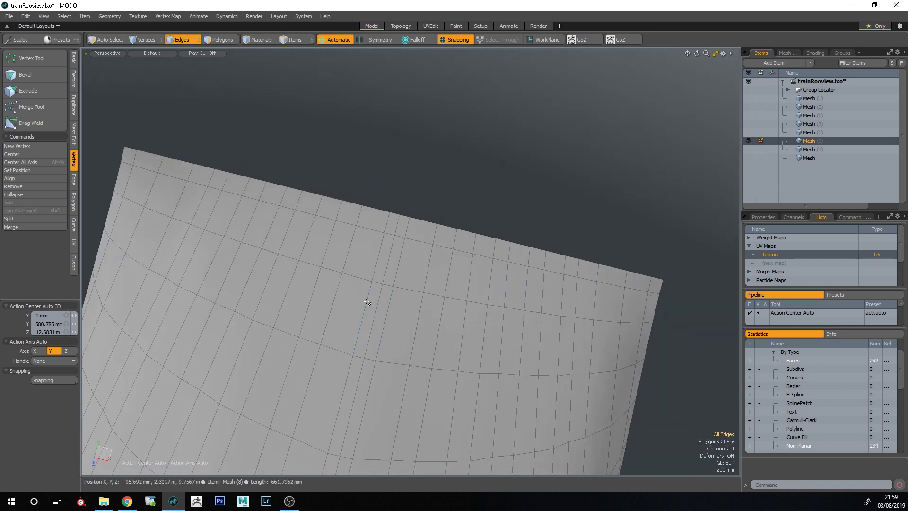
- Slide the two vertical edge loops beside the panel's centre line apart by -17% and check the shape
{"action": "key", "text": "ctrl+z"}
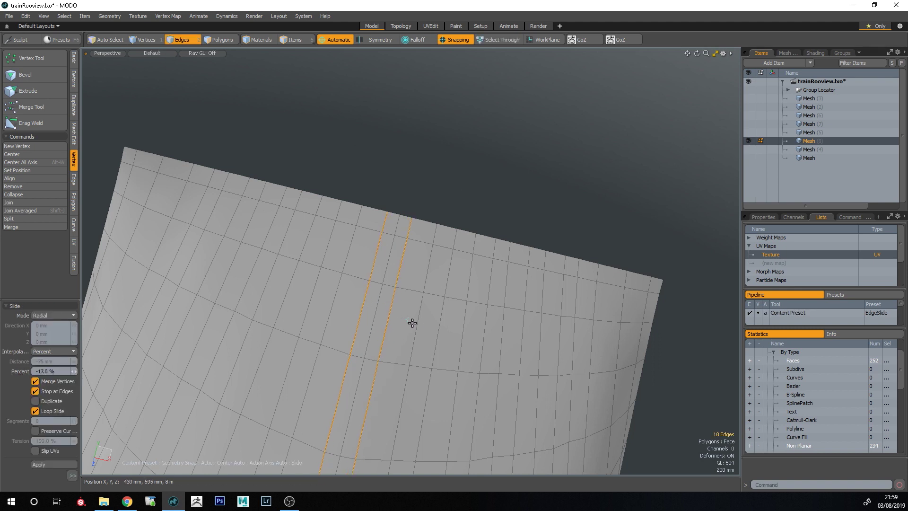
{"action": "key", "text": "q"}
{"action": "left_click", "coordinate": [484, 194]}
{"action": "key", "text": "Tab"}
{"action": "left_click_drag", "start_coordinate": [473, 265], "coordinate": [322, 303], "text": "alt"}
{"action": "left_click_drag", "start_coordinate": [321, 303], "coordinate": [441, 335], "text": "alt"}
- Thicken the whole panel with Smooth Shift at an offset of -40 mm
{"action": "key", "text": "3"}
{"action": "left_click", "coordinate": [420, 309]}
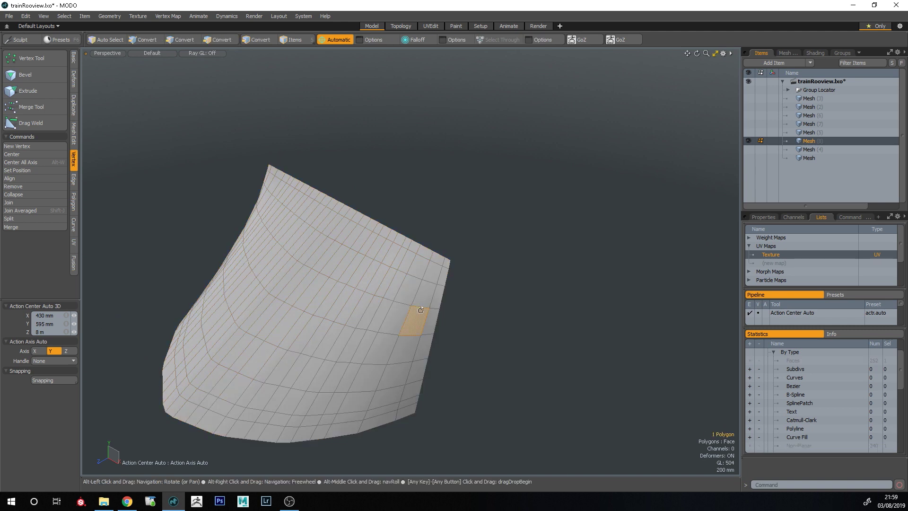
{"action": "scroll", "coordinate": [448, 322], "scroll_direction": "up", "scroll_amount": 2}
{"action": "left_click_drag", "start_coordinate": [447, 322], "coordinate": [395, 301], "text": "alt"}
{"action": "double_click", "coordinate": [395, 301]}
{"action": "left_click", "coordinate": [395, 302]}
{"action": "double_click", "coordinate": [395, 302]}
{"action": "key", "text": "shift+f"}
{"action": "left_click", "coordinate": [395, 302]}
{"action": "left_click_drag", "start_coordinate": [395, 302], "coordinate": [320, 277], "text": "alt"}
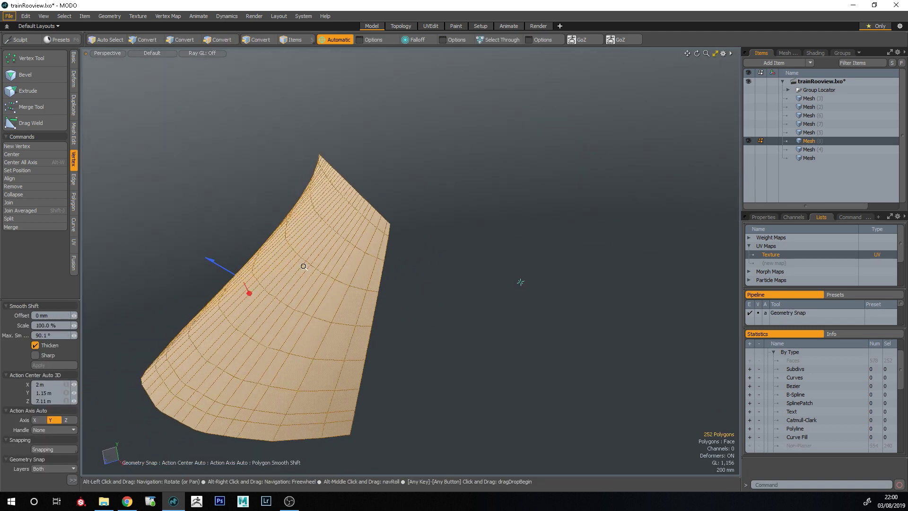
{"action": "left_click_drag", "start_coordinate": [219, 265], "coordinate": [222, 268]}
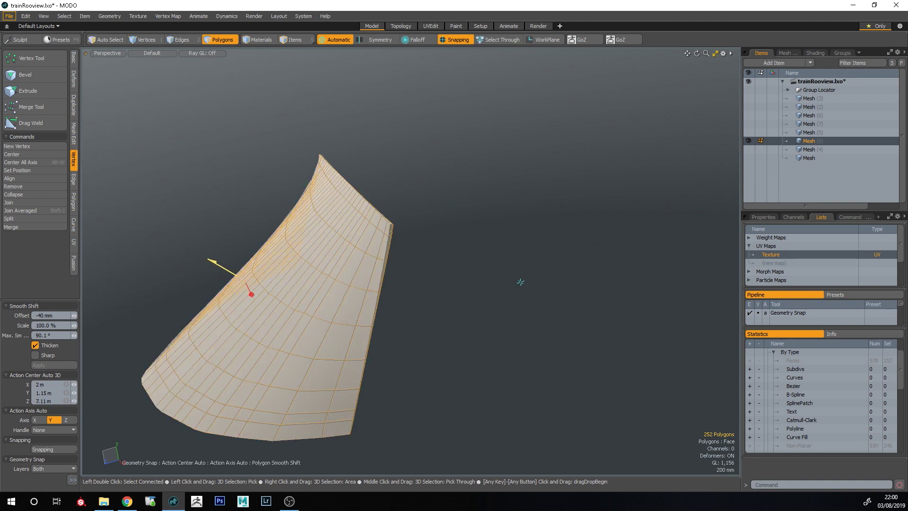
- Slice three symmetric edge loops around the panel's thickness with Loop Slice and turn off Preserve Curvature
{"action": "left_click_drag", "start_coordinate": [446, 205], "coordinate": [426, 257], "text": "alt"}
{"action": "scroll", "coordinate": [426, 257], "scroll_direction": "up", "scroll_amount": 3}
{"action": "key", "text": "q"}
{"action": "left_click", "coordinate": [393, 274]}
{"action": "key", "text": "1"}
{"action": "scroll", "coordinate": [373, 265], "scroll_direction": "up", "scroll_amount": 2}
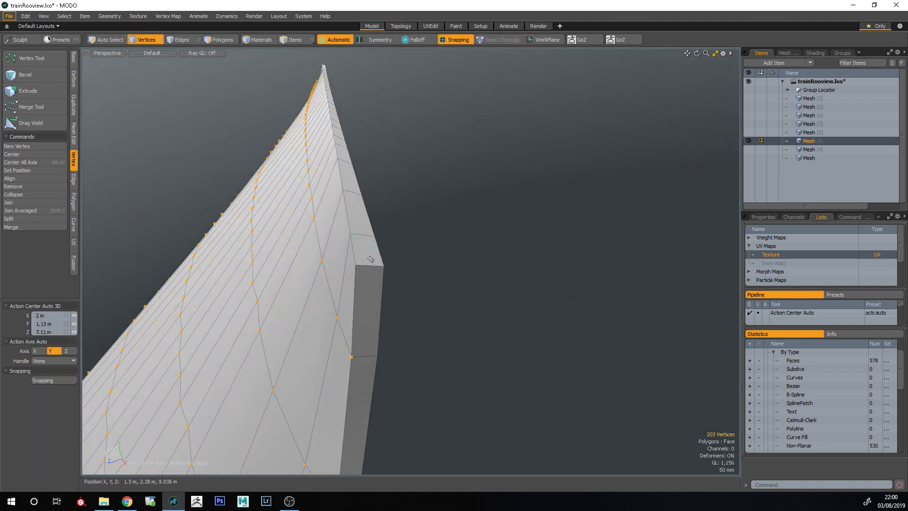
{"action": "key", "text": "2"}
{"action": "left_click", "coordinate": [369, 265]}
{"action": "key", "text": "alt+c"}
{"action": "left_click", "coordinate": [446, 251]}
{"action": "right_click_drag", "start_coordinate": [444, 252], "coordinate": [391, 340]}
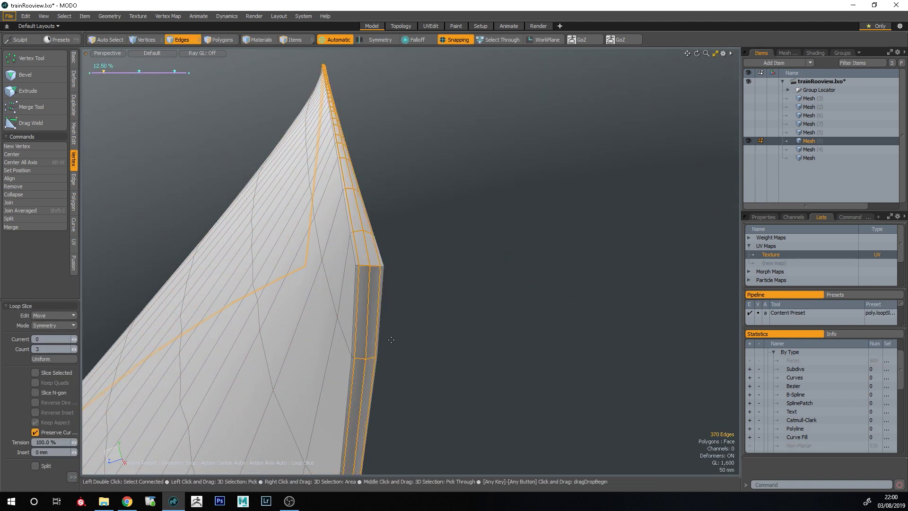
{"action": "left_click", "coordinate": [35, 432]}
{"action": "key", "text": "q"}
{"action": "left_click", "coordinate": [424, 320]}
- Add supporting edge loops close to the panel's side edges
{"action": "left_click_drag", "start_coordinate": [423, 320], "coordinate": [611, 280], "text": "alt"}
{"action": "key", "text": "alt+l"}
{"action": "key", "text": "q"}
{"action": "left_click", "coordinate": [632, 266]}
{"action": "key", "text": "alt+c"}
{"action": "key", "text": "q"}
{"action": "key", "text": "x"}
{"action": "key", "text": "alt+c"}
{"action": "left_click", "coordinate": [619, 228]}
{"action": "left_click_drag", "start_coordinate": [620, 229], "coordinate": [479, 215]}
{"action": "scroll", "coordinate": [622, 230], "scroll_direction": "down", "scroll_amount": 3}
{"action": "scroll", "coordinate": [530, 319], "scroll_direction": "up", "scroll_amount": 3}
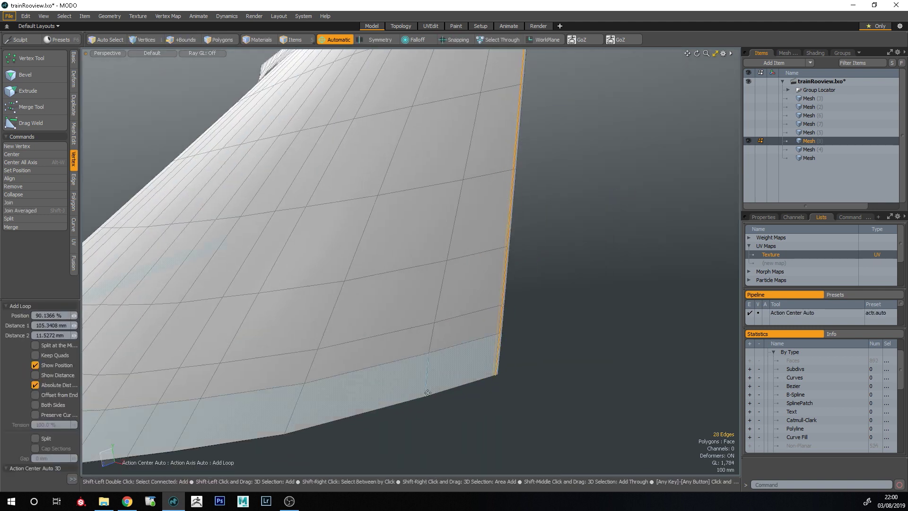
- Convert the thickened panel to a subdivision surface and check its shape
{"action": "key", "text": "space"}
{"action": "left_click", "coordinate": [503, 385]}
{"action": "key", "text": "Tab"}
{"action": "scroll", "coordinate": [400, 301], "scroll_direction": "down", "scroll_amount": 5}
{"action": "left_click_drag", "start_coordinate": [398, 301], "coordinate": [589, 303], "text": "alt"}
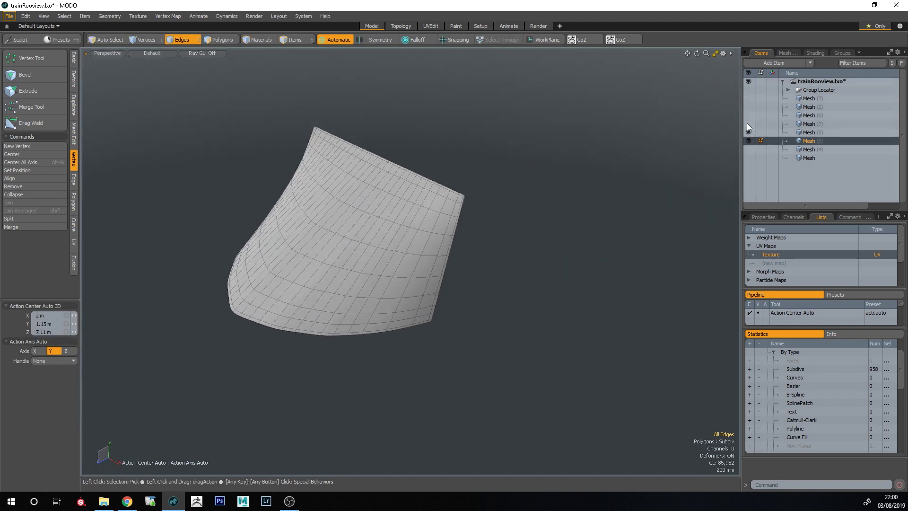
- Make the other locomotive mesh items visible and look over the assembled engine down to the notched part near the front
{"action": "left_click", "coordinate": [748, 157]}
{"action": "left_click", "coordinate": [748, 157]}
{"action": "left_click_drag", "start_coordinate": [751, 150], "coordinate": [750, 159]}
{"action": "left_click_drag", "start_coordinate": [478, 294], "coordinate": [322, 272], "text": "alt"}
{"action": "left_click_drag", "start_coordinate": [322, 272], "coordinate": [516, 321], "text": "ctrl+alt"}
{"action": "mouse_move", "coordinate": [515, 321]}
{"action": "left_mouse_down", "text": "alt"}
{"action": "mouse_move", "coordinate": [544, 326]}
{"action": "mouse_move", "coordinate": [504, 315]}
{"action": "mouse_move", "coordinate": [419, 317]}
{"action": "mouse_move", "coordinate": [511, 317]}
{"action": "left_mouse_up", "text": "alt"}
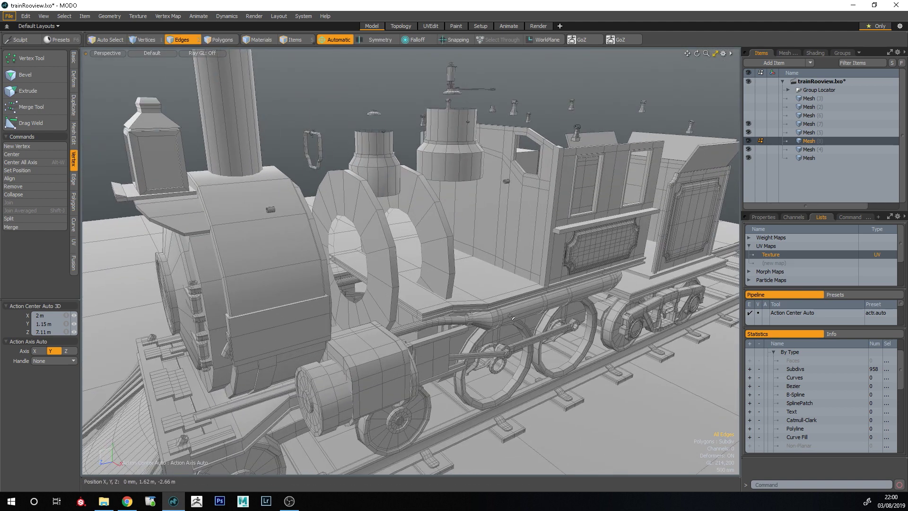
{"action": "left_click_drag", "start_coordinate": [255, 185], "coordinate": [358, 252], "text": "alt"}
{"action": "left_click_drag", "start_coordinate": [538, 296], "coordinate": [477, 284], "text": "ctrl+alt"}
{"action": "left_click_drag", "start_coordinate": [478, 284], "coordinate": [374, 263], "text": "alt"}
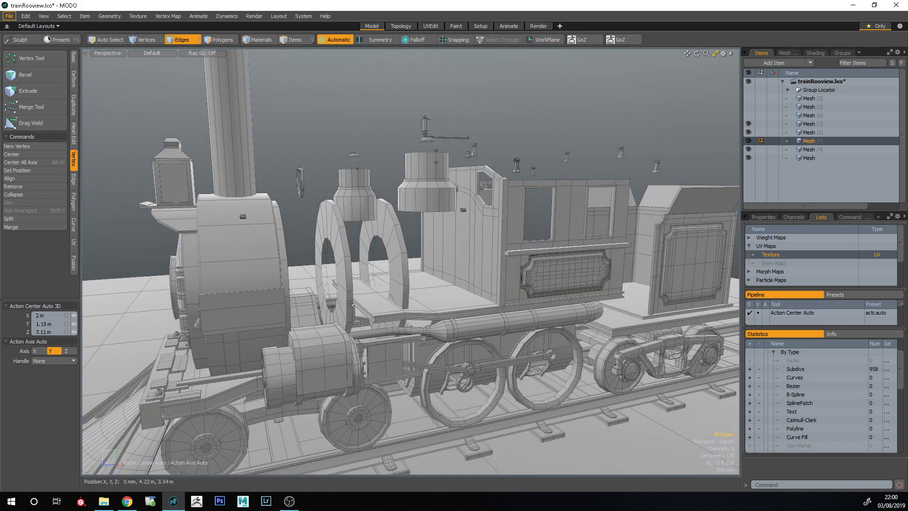
{"action": "left_click_drag", "start_coordinate": [371, 376], "coordinate": [461, 221], "text": "alt"}
{"action": "key", "text": "1"}
{"action": "left_click_drag", "start_coordinate": [514, 284], "coordinate": [498, 216], "text": "ctrl+alt"}
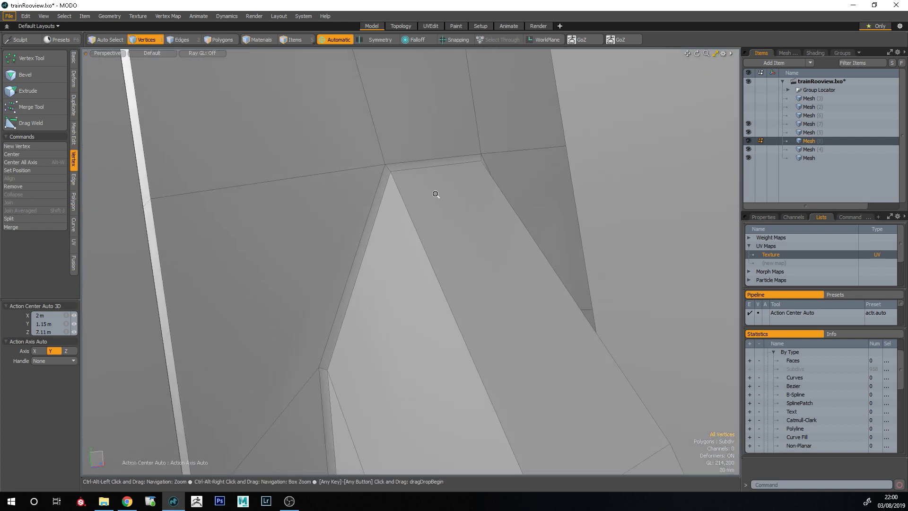
- Activate the notched part's mesh item and bevel the border edges around its opening
{"action": "left_click", "coordinate": [277, 38]}
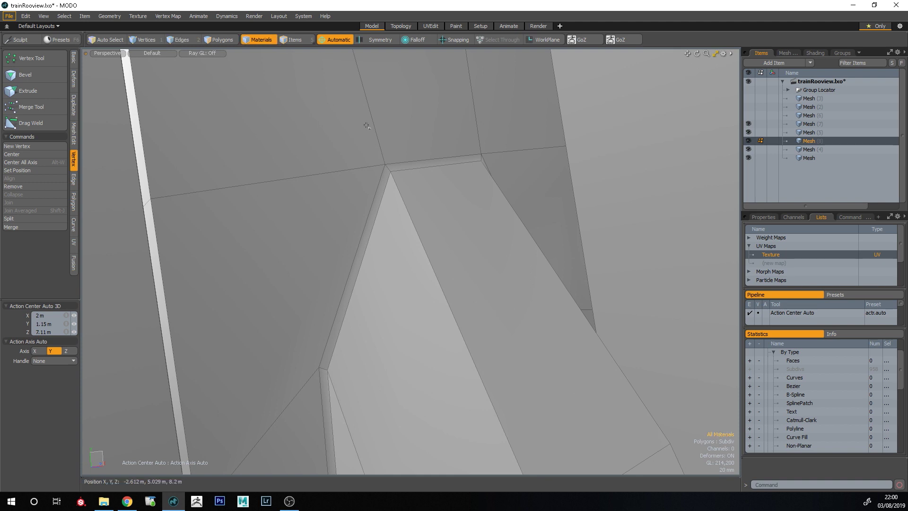
{"action": "left_click", "coordinate": [293, 41]}
{"action": "left_click", "coordinate": [394, 175]}
{"action": "left_click", "coordinate": [181, 40]}
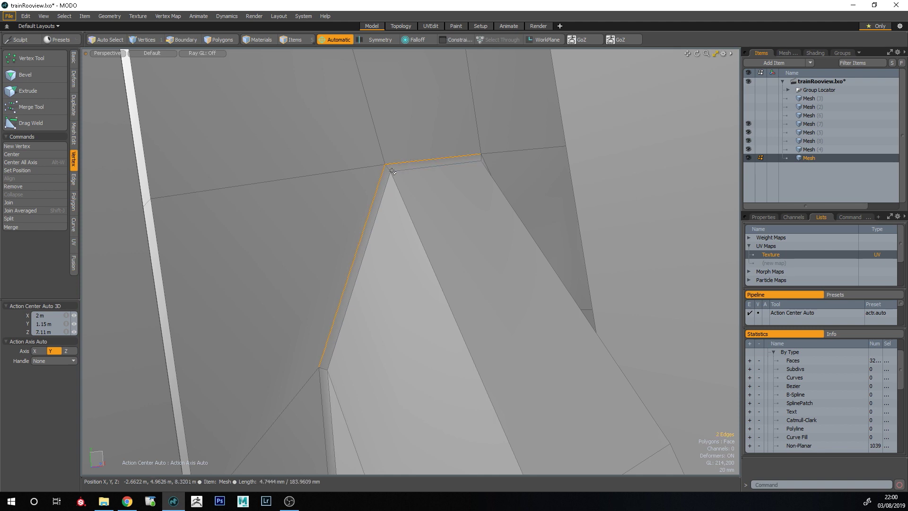
{"action": "left_click_drag", "start_coordinate": [392, 171], "coordinate": [346, 211], "text": "alt"}
{"action": "left_click", "coordinate": [291, 246], "text": "shift"}
{"action": "left_click", "coordinate": [378, 354], "text": "shift"}
{"action": "left_click_drag", "start_coordinate": [374, 348], "coordinate": [348, 290], "text": "alt"}
{"action": "left_click", "coordinate": [344, 295], "text": "shift"}
{"action": "mouse_move", "coordinate": [372, 248]}
{"action": "left_mouse_down", "text": "alt"}
{"action": "mouse_move", "coordinate": [376, 202]}
{"action": "mouse_move", "coordinate": [365, 223]}
{"action": "mouse_move", "coordinate": [374, 235]}
{"action": "left_mouse_up", "text": "alt"}
{"action": "key", "text": "b"}
{"action": "key", "text": "Escape"}
{"action": "key", "text": "Escape"}
- Join the three bevel vertices at the opening's upper corner at their averaged position
{"action": "key", "text": "1"}
{"action": "right_click_drag", "start_coordinate": [339, 219], "coordinate": [345, 149]}
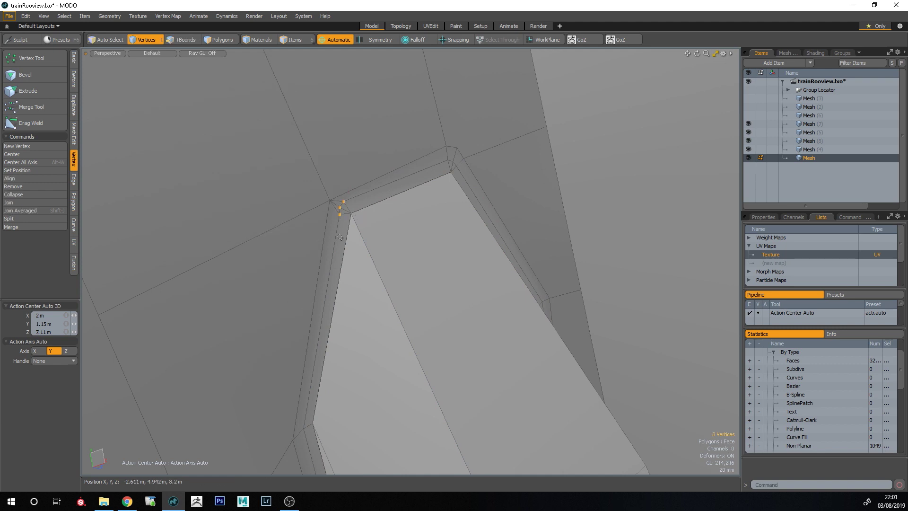
{"action": "key", "text": "shift+j"}
{"action": "left_click_drag", "start_coordinate": [340, 237], "coordinate": [367, 178], "text": "alt"}
{"action": "scroll", "coordinate": [367, 179], "scroll_direction": "down", "scroll_amount": 5}
{"action": "scroll", "coordinate": [367, 177], "scroll_direction": "up", "scroll_amount": 3}
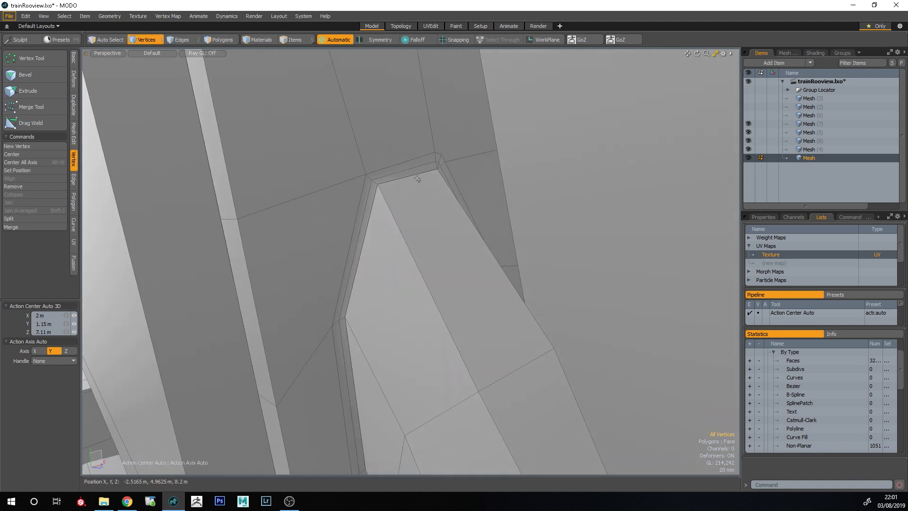
- Run Mesh Cleanup on the mesh with the notched part and turn on its subdivision
{"action": "key", "text": "3"}
{"action": "double_click", "coordinate": [392, 239]}
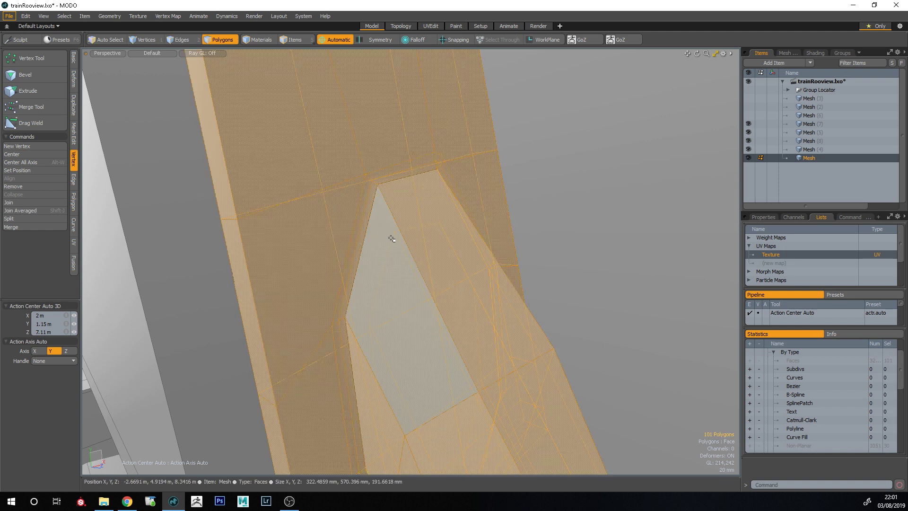
{"action": "key", "text": "ctrl+shift+c"}
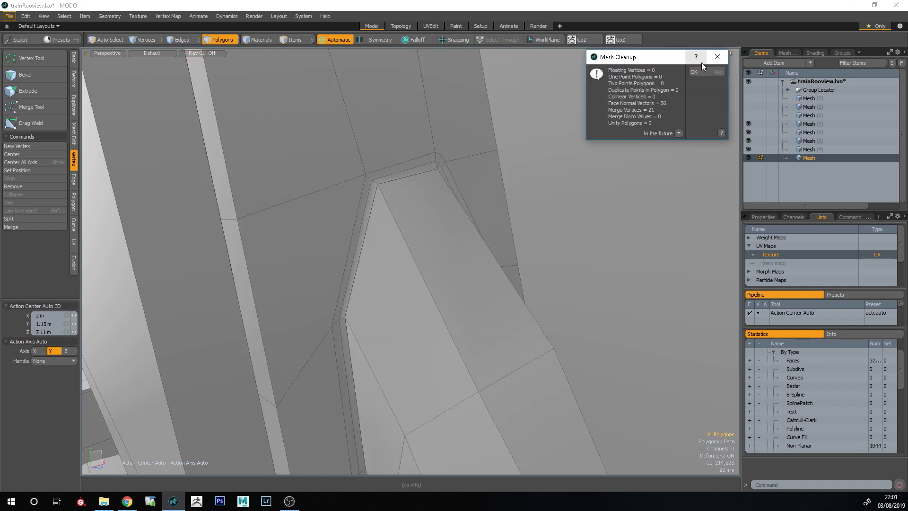
{"action": "left_click", "coordinate": [717, 57]}
{"action": "scroll", "coordinate": [398, 189], "scroll_direction": "up", "scroll_amount": 2}
{"action": "left_click_drag", "start_coordinate": [398, 189], "coordinate": [409, 195], "text": "alt"}
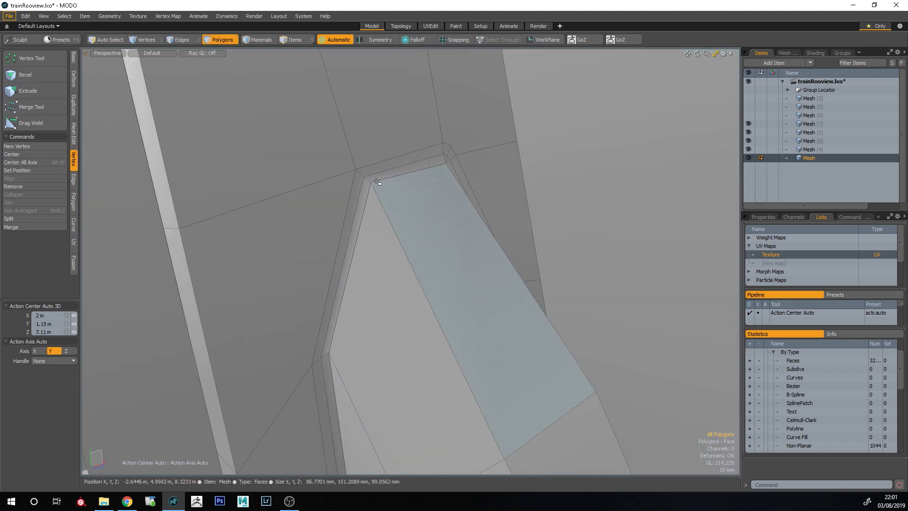
{"action": "key", "text": "Tab"}
{"action": "key", "text": "2"}
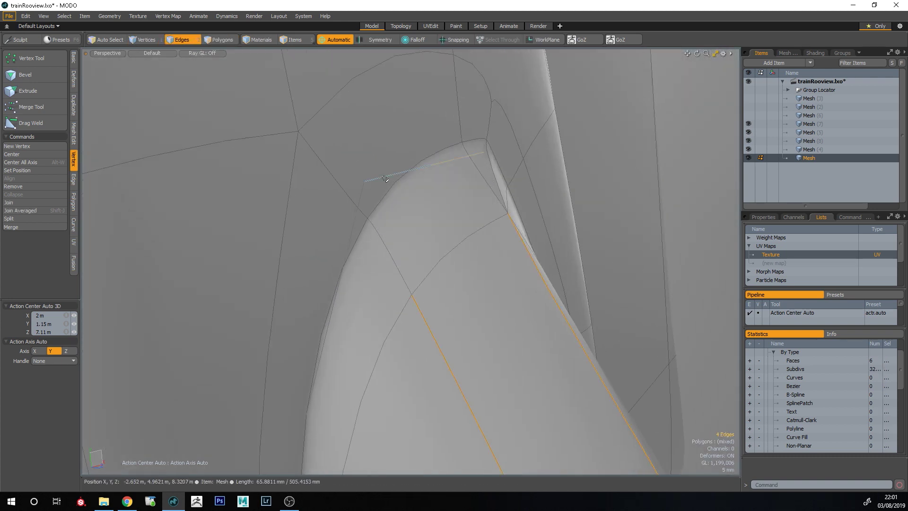
- Try deleting a loop of polygons on the subdivided mesh, then undo the deletion
{"action": "scroll", "coordinate": [429, 282], "scroll_direction": "down", "scroll_amount": 7}
{"action": "left_click_drag", "start_coordinate": [429, 281], "coordinate": [303, 268], "text": "alt"}
{"action": "scroll", "coordinate": [413, 272], "scroll_direction": "up", "scroll_amount": 4}
{"action": "key", "text": "3"}
{"action": "left_click", "coordinate": [392, 264]}
{"action": "key", "text": "l"}
{"action": "key", "text": "Delete"}
{"action": "left_click", "coordinate": [305, 247]}
{"action": "left_click", "coordinate": [678, 193]}
{"action": "key", "text": "ctrl+z"}
{"action": "left_click_drag", "start_coordinate": [507, 201], "coordinate": [395, 321], "text": "ctrl+alt"}
{"action": "left_click", "coordinate": [669, 183]}
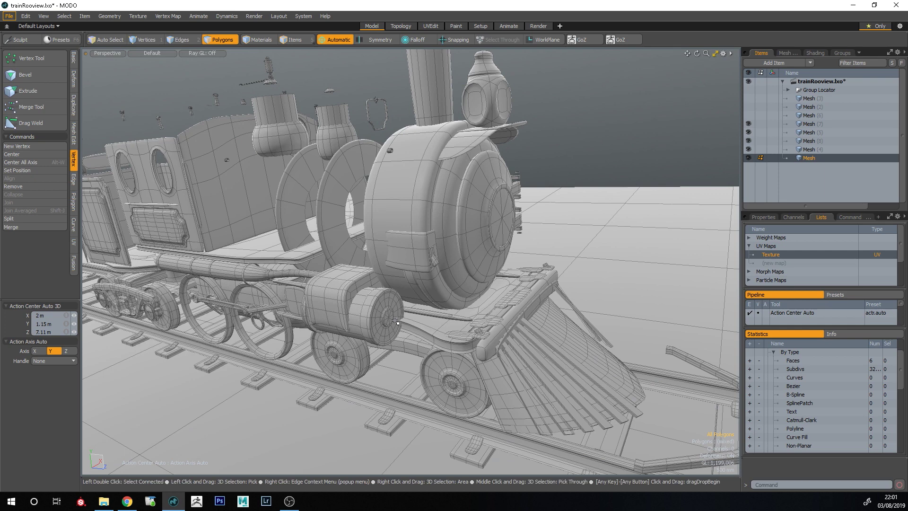
- Select the front lantern's connected polygons and turn off their subdivision
{"action": "left_click_drag", "start_coordinate": [377, 318], "coordinate": [310, 331], "text": "alt"}
{"action": "left_click_drag", "start_coordinate": [310, 331], "coordinate": [373, 317], "text": "ctrl+alt"}
{"action": "double_click", "coordinate": [364, 191]}
{"action": "key", "text": "Tab"}
{"action": "left_click", "coordinate": [469, 135]}
- Slice an edge across the lantern's corner post, joining the upper inner corners of the two adjacent window frames
{"action": "left_click_drag", "start_coordinate": [384, 183], "coordinate": [416, 186], "text": "alt"}
{"action": "left_click_drag", "start_coordinate": [416, 187], "coordinate": [406, 225], "text": "ctrl+alt"}
{"action": "key", "text": "alt+c"}
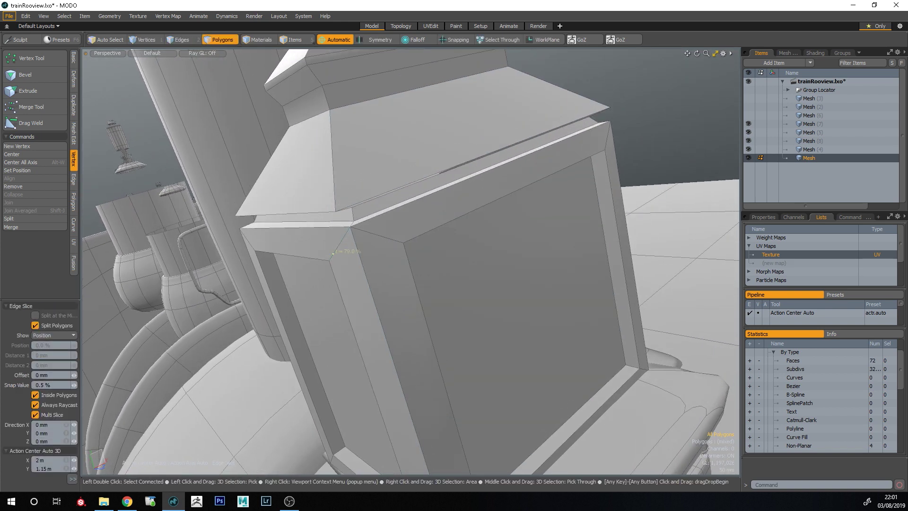
{"action": "left_click", "coordinate": [329, 260]}
{"action": "left_click_drag", "start_coordinate": [329, 260], "coordinate": [386, 244], "text": "alt"}
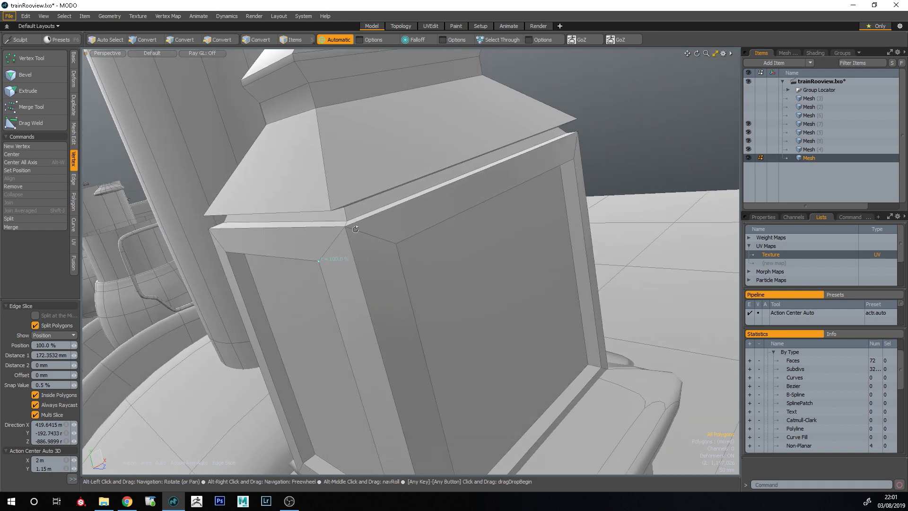
{"action": "left_click", "coordinate": [392, 232]}
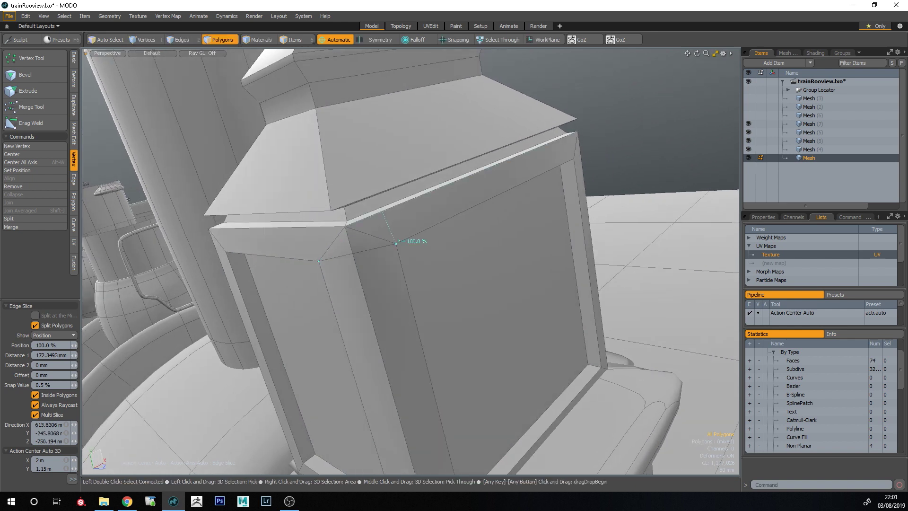
{"action": "key", "text": "space"}
- Slice an edge from the window frame's inner corner straight up to the lantern's top edge
{"action": "left_click_drag", "start_coordinate": [316, 259], "coordinate": [323, 244], "text": "alt"}
{"action": "key", "text": "alt+c"}
{"action": "left_click", "coordinate": [282, 258]}
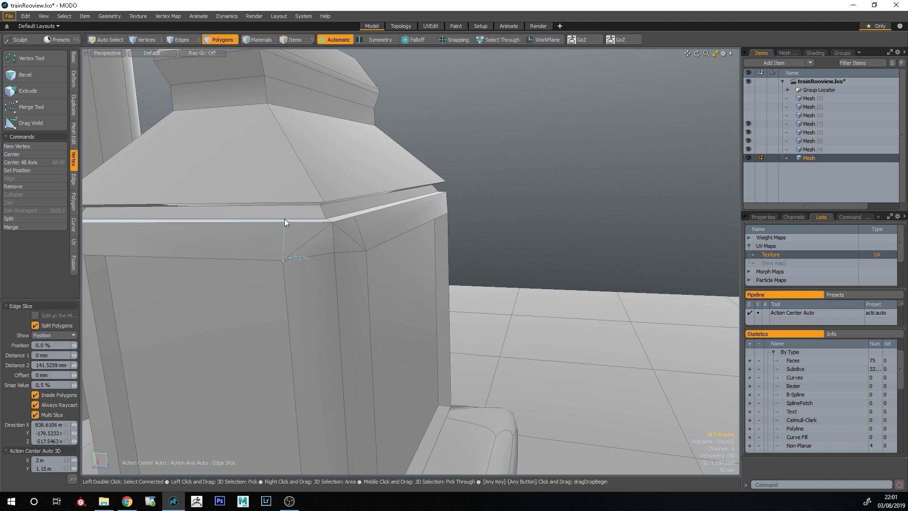
{"action": "left_click", "coordinate": [284, 220]}
{"action": "key", "text": "space"}
{"action": "left_click", "coordinate": [429, 288]}
- Delete the diagonal edges at the lantern's upper corner
{"action": "left_click_drag", "start_coordinate": [428, 288], "coordinate": [408, 282], "text": "alt"}
{"action": "key", "text": "space"}
{"action": "key", "text": "space"}
{"action": "left_click", "coordinate": [343, 237]}
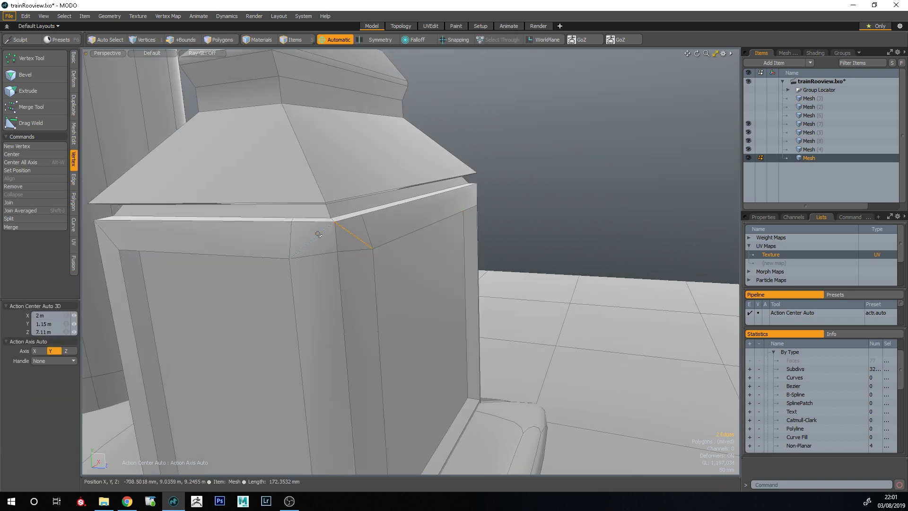
{"action": "key", "text": "Delete"}
{"action": "scroll", "coordinate": [338, 243], "scroll_direction": "down", "scroll_amount": 3}
{"action": "left_click_drag", "start_coordinate": [345, 278], "coordinate": [316, 287], "text": "alt"}
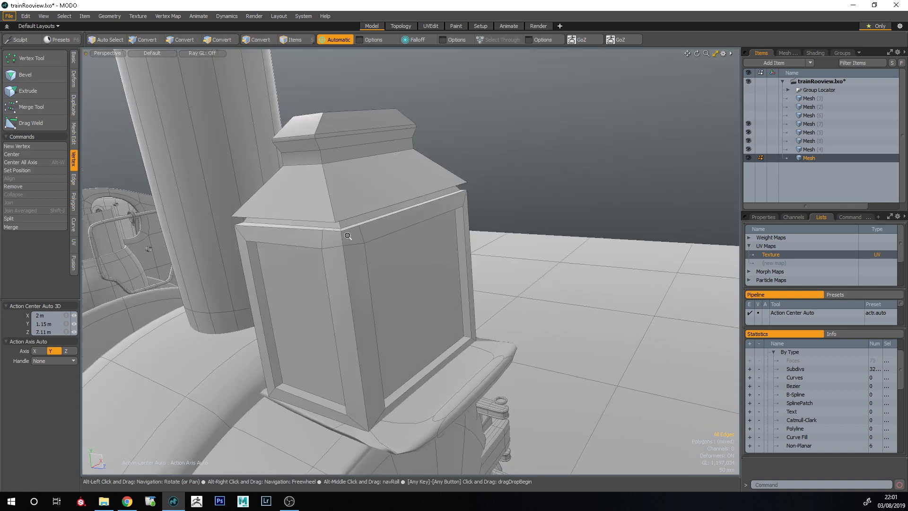
- Examine the lantern's frame edges and upper corners from several sides
{"action": "scroll", "coordinate": [327, 279], "scroll_direction": "up", "scroll_amount": 5}
{"action": "left_click", "coordinate": [379, 224]}
{"action": "left_click_drag", "start_coordinate": [322, 228], "coordinate": [342, 226], "text": "alt"}
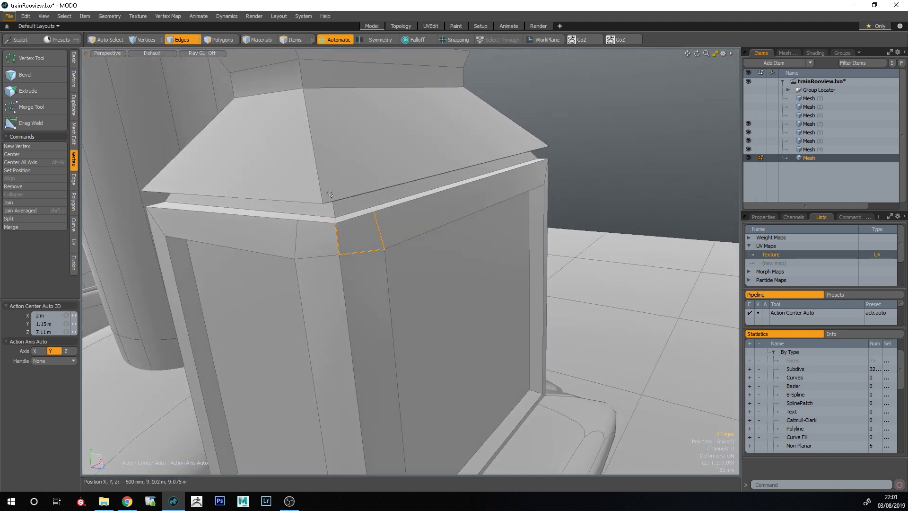
{"action": "left_click_drag", "start_coordinate": [359, 253], "coordinate": [441, 298], "text": "alt"}
{"action": "left_click_drag", "start_coordinate": [397, 157], "coordinate": [450, 151], "text": "ctrl+alt"}
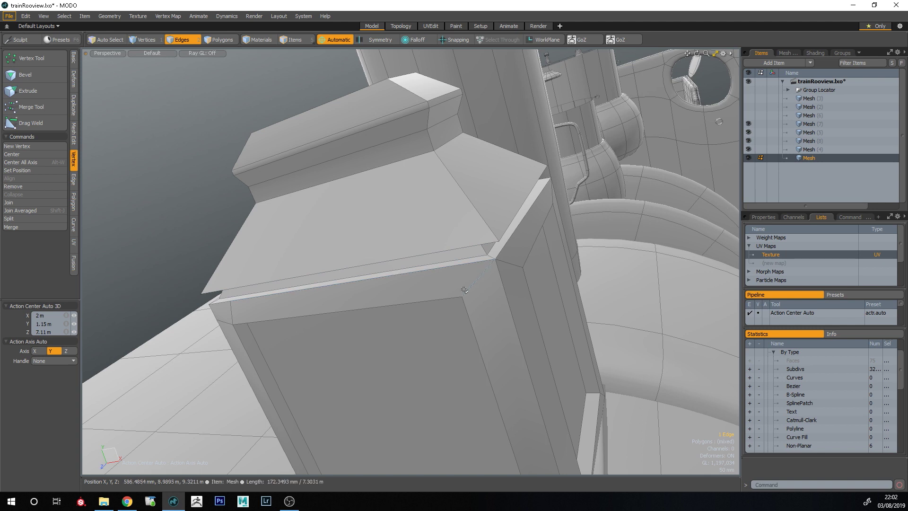
{"action": "left_click_drag", "start_coordinate": [406, 290], "coordinate": [334, 216], "text": "alt"}
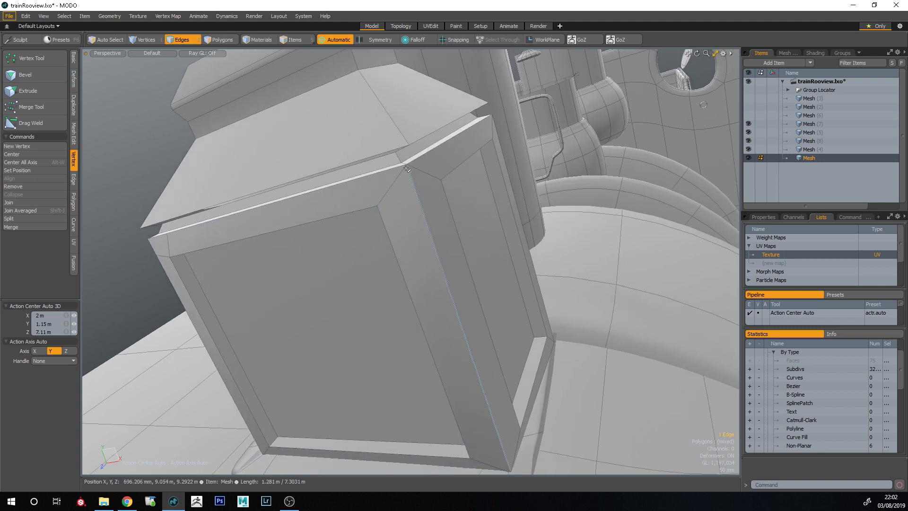
{"action": "left_click_drag", "start_coordinate": [460, 150], "coordinate": [411, 239], "text": "alt"}
{"action": "left_click_drag", "start_coordinate": [411, 238], "coordinate": [465, 275], "text": "alt"}
{"action": "left_click_drag", "start_coordinate": [399, 255], "coordinate": [378, 279], "text": "ctrl+alt"}
{"action": "left_click_drag", "start_coordinate": [378, 279], "coordinate": [391, 353], "text": "alt"}
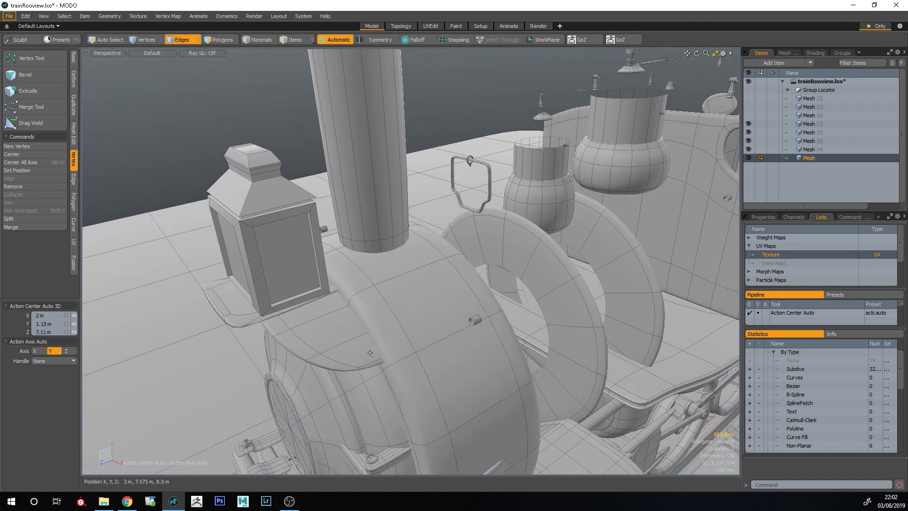
{"action": "left_click_drag", "start_coordinate": [234, 218], "coordinate": [294, 76], "text": "ctrl+alt"}
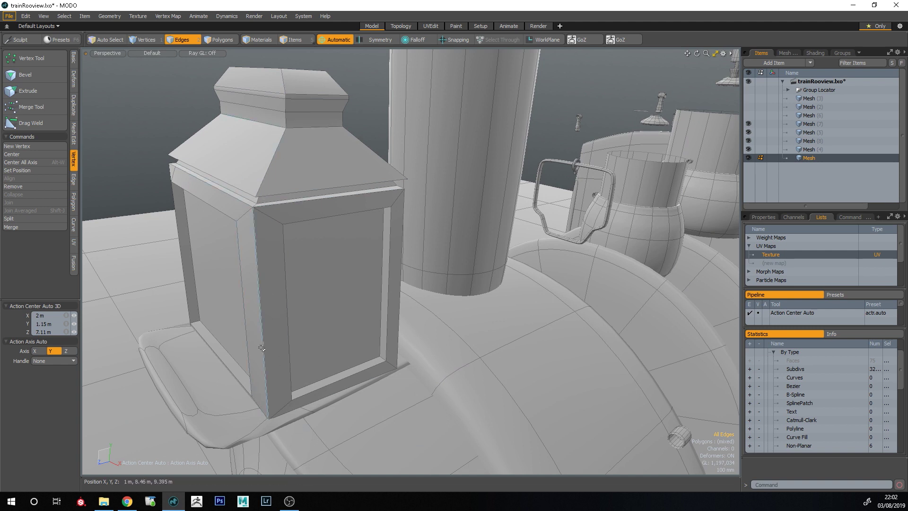
- Lower the new vertex on the lantern's corner post beneath the top edge
{"action": "left_click_drag", "start_coordinate": [271, 208], "coordinate": [381, 227], "text": "ctrl+alt"}
{"action": "key", "text": "Tab"}
{"action": "key", "text": "Tab"}
{"action": "left_click", "coordinate": [377, 235]}
{"action": "key", "text": "w"}
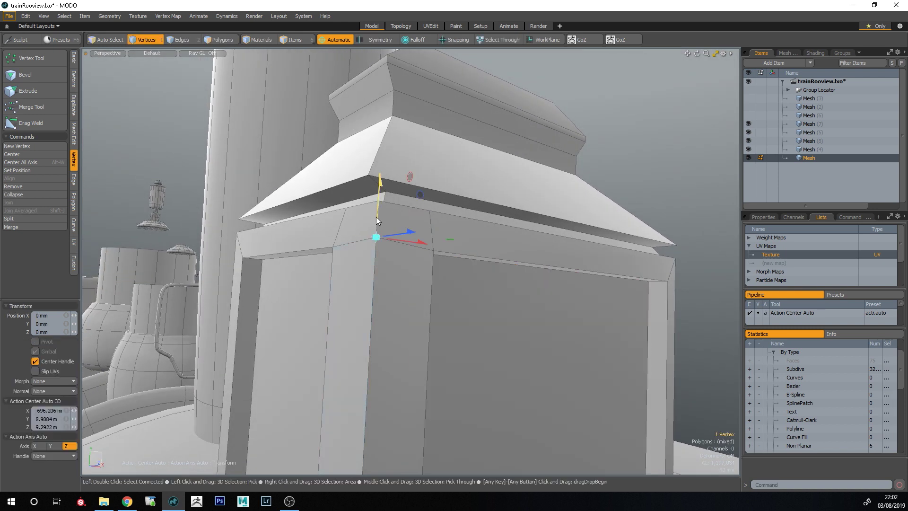
{"action": "key", "text": "q"}
{"action": "left_click", "coordinate": [467, 234]}
{"action": "left_click_drag", "start_coordinate": [467, 235], "coordinate": [412, 272], "text": "alt"}
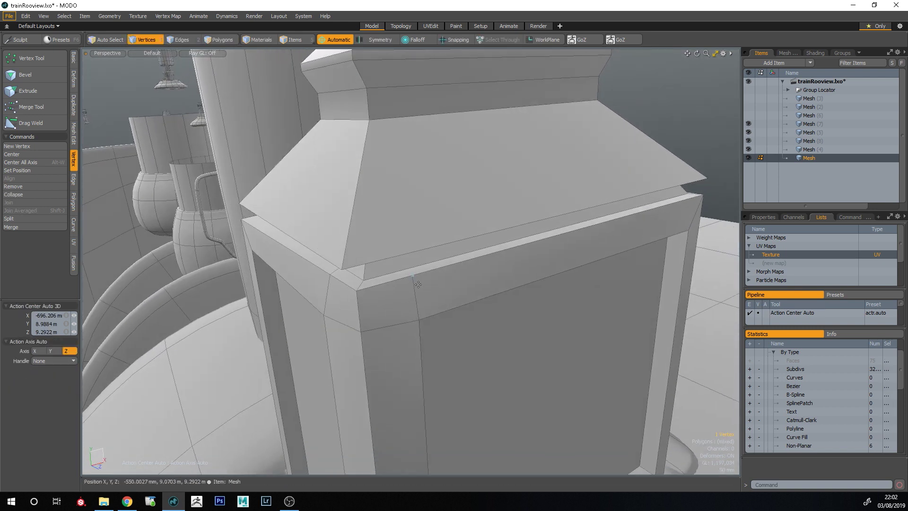
- Shift the top-edge vertices on both sides of the lantern's corner to straighten the vertical frame edges
{"action": "key", "text": "w"}
{"action": "left_click_drag", "start_coordinate": [358, 280], "coordinate": [392, 282], "text": "alt"}
{"action": "key", "text": "q"}
{"action": "left_click", "coordinate": [359, 277]}
{"action": "key", "text": "w"}
{"action": "key", "text": "q"}
- Turn on snapping and adjust the position of the vertex on the lantern's corner post
{"action": "left_click", "coordinate": [401, 336]}
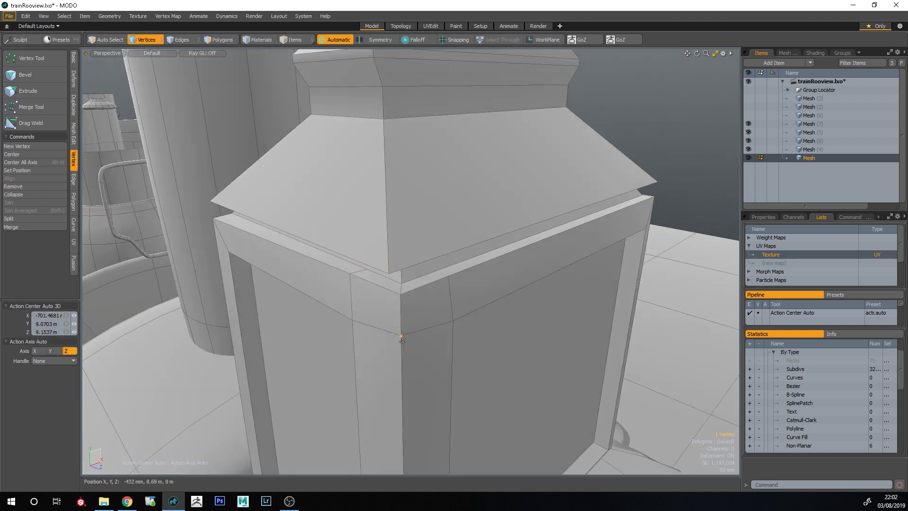
{"action": "key", "text": "w"}
{"action": "scroll", "coordinate": [411, 331], "scroll_direction": "up", "scroll_amount": 2}
{"action": "key", "text": "x"}
{"action": "left_click_drag", "start_coordinate": [454, 340], "coordinate": [474, 279]}
- Move the top-edge vertices on both sides of the corner towards it, the second by about 43 mm in Z
{"action": "key", "text": "q"}
{"action": "left_click", "coordinate": [473, 252]}
{"action": "key", "text": "w"}
{"action": "key", "text": "q"}
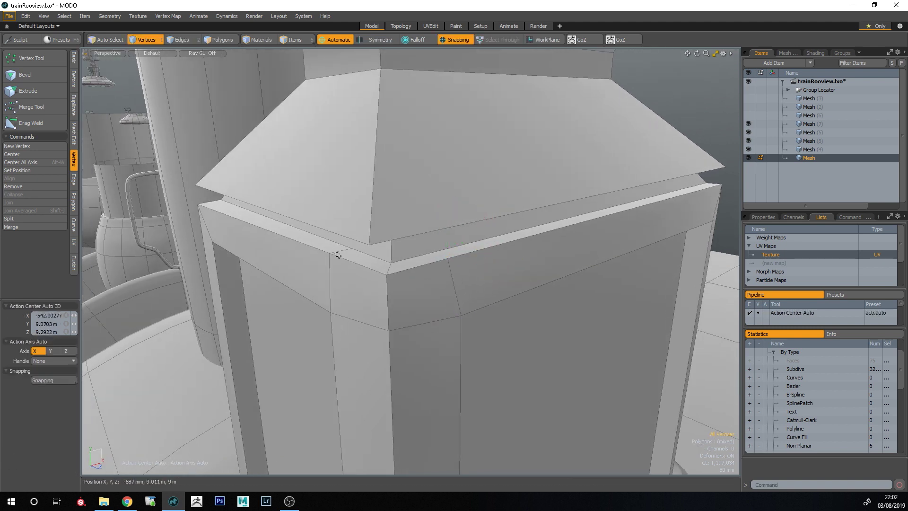
{"action": "left_click_drag", "start_coordinate": [337, 256], "coordinate": [385, 258], "text": "alt"}
{"action": "left_click", "coordinate": [365, 256]}
{"action": "key", "text": "w"}
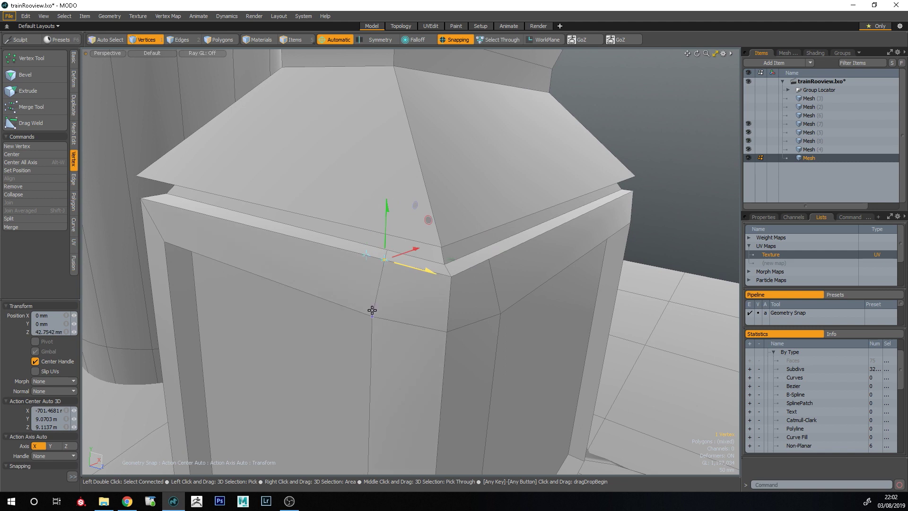
{"action": "key", "text": "q"}
- Move the corner post's lower vertex outwards in Z by about 36 mm and in X to square the corner
{"action": "left_click", "coordinate": [449, 332]}
{"action": "left_click_drag", "start_coordinate": [458, 329], "coordinate": [253, 265], "text": "alt"}
{"action": "key", "text": "w"}
{"action": "left_click_drag", "start_coordinate": [248, 318], "coordinate": [238, 323]}
{"action": "left_click_drag", "start_coordinate": [331, 327], "coordinate": [577, 378], "text": "alt"}
{"action": "left_click_drag", "start_coordinate": [500, 387], "coordinate": [360, 374], "text": "alt"}
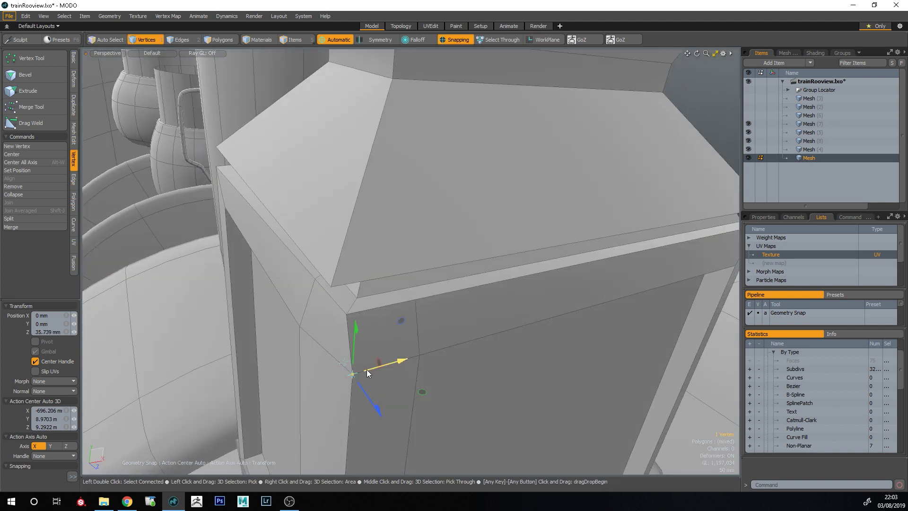
{"action": "key", "text": "space"}
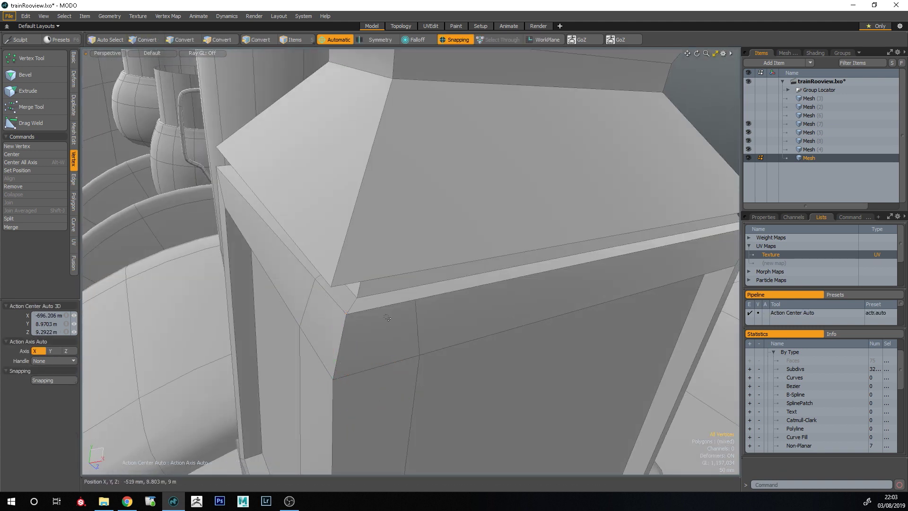
- Adjust the position of the vertex at the lantern's upper frame corner with the Move tool and turn snapping off
{"action": "left_click_drag", "start_coordinate": [386, 317], "coordinate": [450, 325], "text": "alt"}
{"action": "scroll", "coordinate": [483, 318], "scroll_direction": "down", "scroll_amount": 5}
{"action": "scroll", "coordinate": [485, 302], "scroll_direction": "up", "scroll_amount": 2}
{"action": "scroll", "coordinate": [350, 284], "scroll_direction": "up", "scroll_amount": 4}
{"action": "left_click", "coordinate": [378, 288]}
{"action": "key", "text": "w"}
{"action": "left_click_drag", "start_coordinate": [385, 259], "coordinate": [406, 273], "text": "alt"}
{"action": "key", "text": "x"}
{"action": "key", "text": "q"}
{"action": "left_click", "coordinate": [530, 310]}
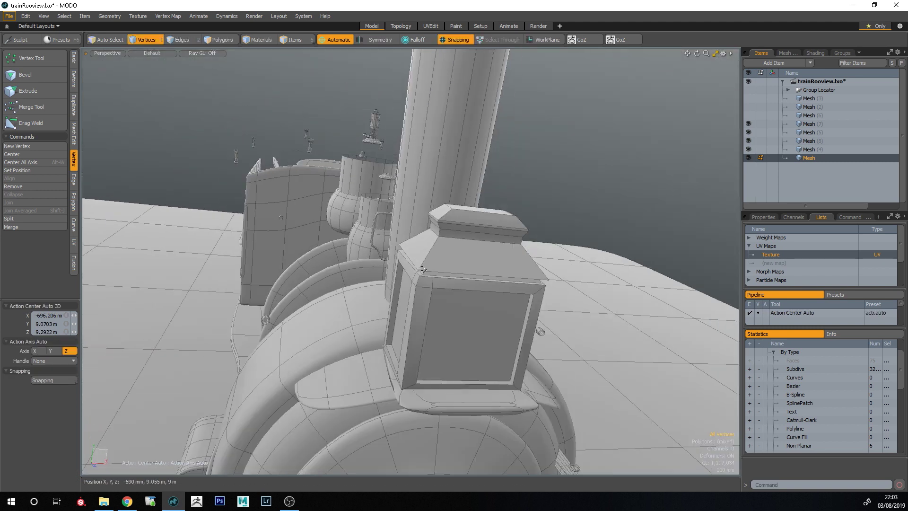
- Examine the locomotive from the lantern and boiler back to the cab, footplate and tender, ending in polygon selection mode
{"action": "key", "text": "2"}
{"action": "left_click_drag", "start_coordinate": [461, 236], "coordinate": [320, 231], "text": "ctrl+alt"}
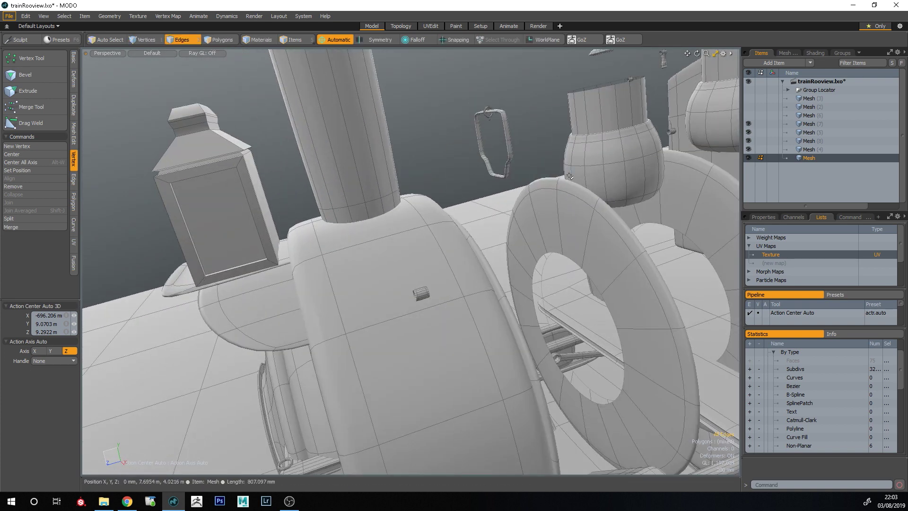
{"action": "left_click_drag", "start_coordinate": [423, 215], "coordinate": [284, 147], "text": "alt"}
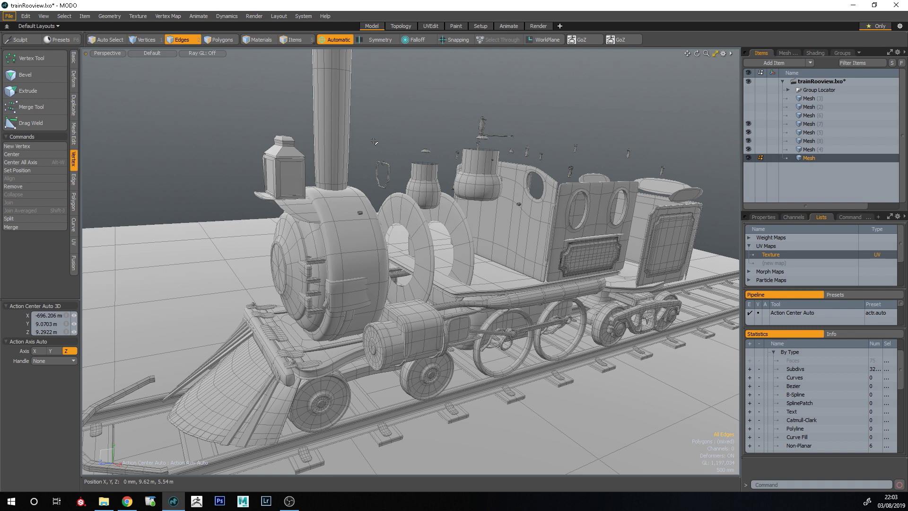
{"action": "left_click_drag", "start_coordinate": [373, 141], "coordinate": [260, 165], "text": "alt+shift"}
{"action": "left_click_drag", "start_coordinate": [260, 165], "coordinate": [379, 287], "text": "ctrl+alt"}
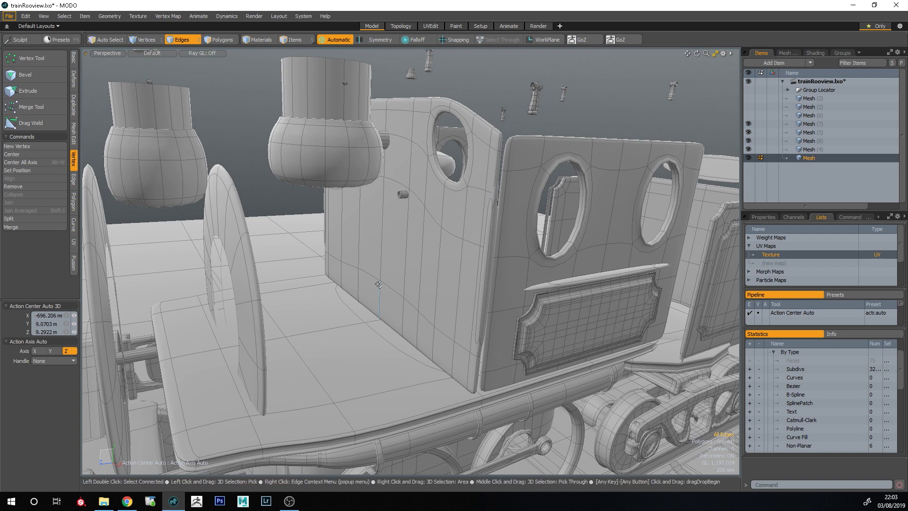
{"action": "mouse_move", "coordinate": [378, 285]}
{"action": "left_mouse_down", "text": "alt"}
{"action": "mouse_move", "coordinate": [355, 278]}
{"action": "mouse_move", "coordinate": [372, 290]}
{"action": "mouse_move", "coordinate": [332, 286]}
{"action": "mouse_move", "coordinate": [376, 299]}
{"action": "left_mouse_up", "text": "alt"}
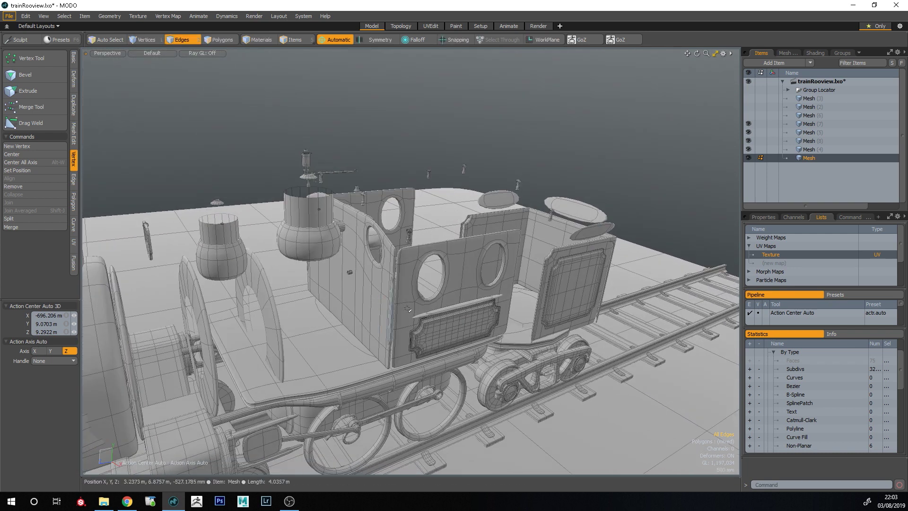
{"action": "left_click_drag", "start_coordinate": [408, 309], "coordinate": [404, 389], "text": "ctrl+alt"}
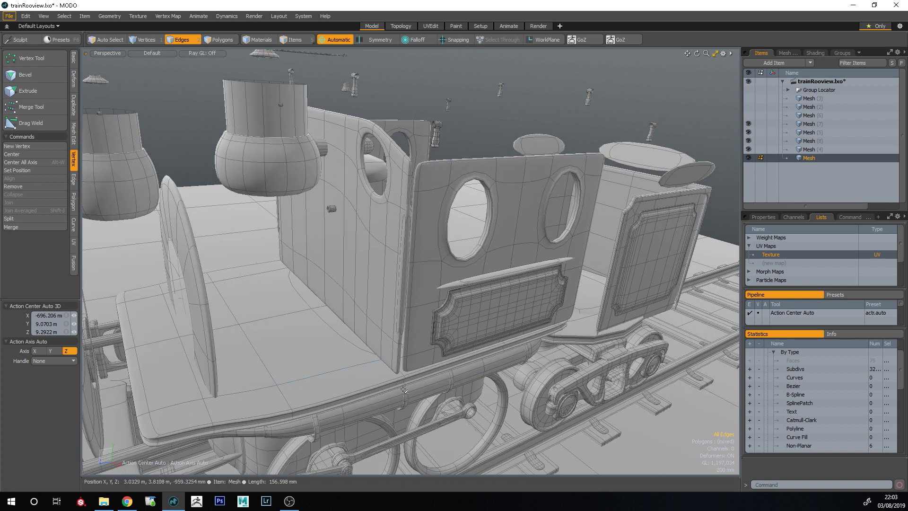
{"action": "key", "text": "3"}
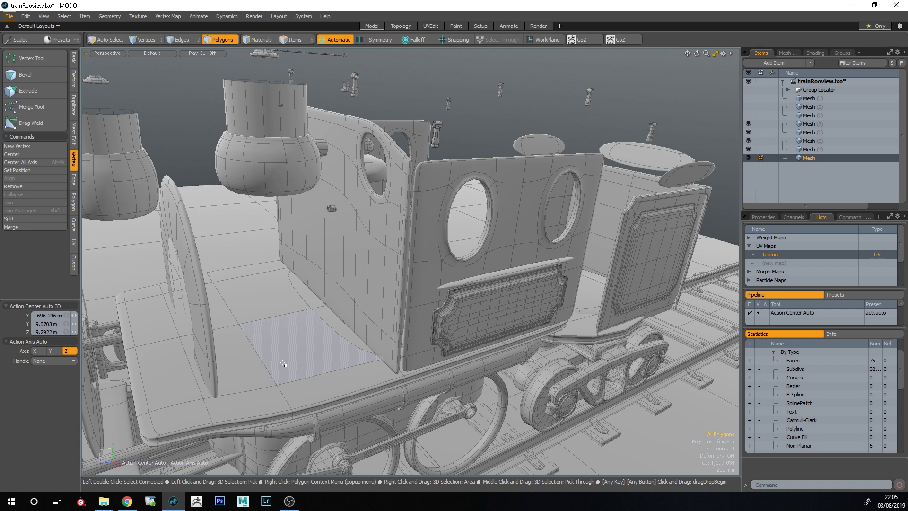
{"action": "scroll", "coordinate": [436, 296], "scroll_direction": "down", "scroll_amount": 5}
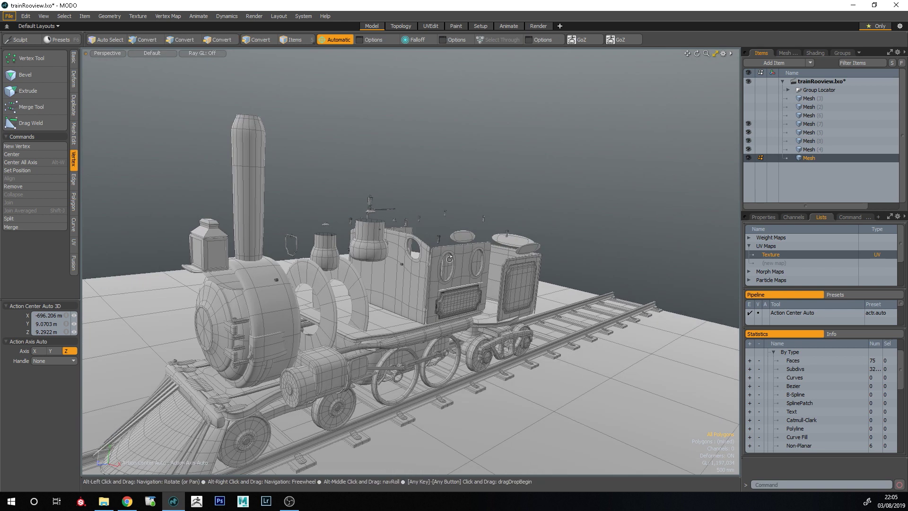